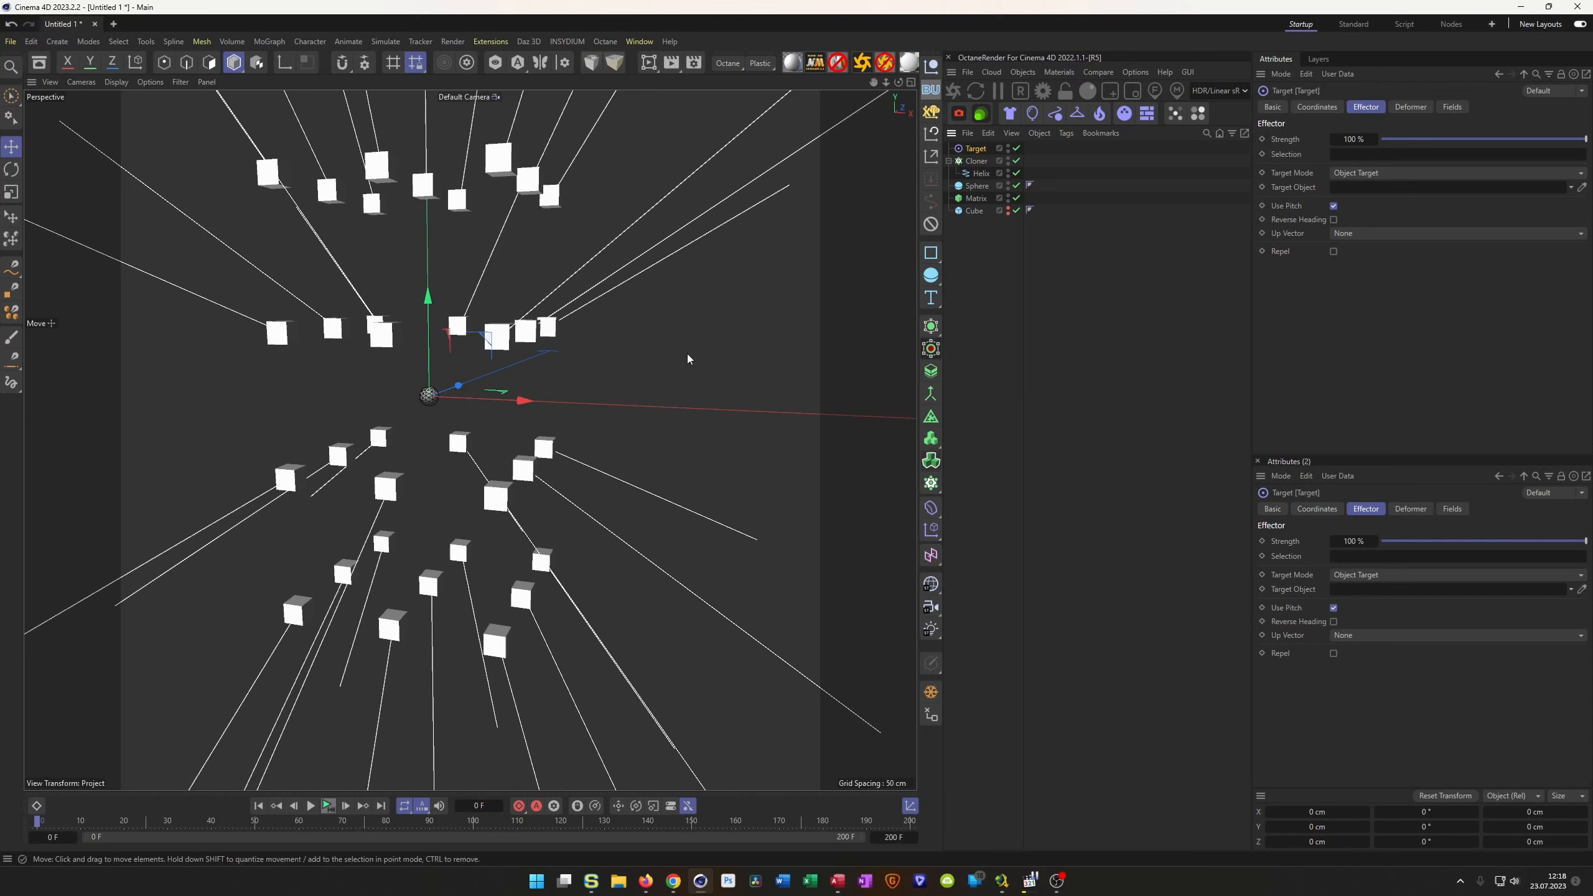
# Enable Reverse Heading on the Target effector.
pyautogui.scroll(-5, 273, 502)
pyautogui.scroll(3, 275, 483)
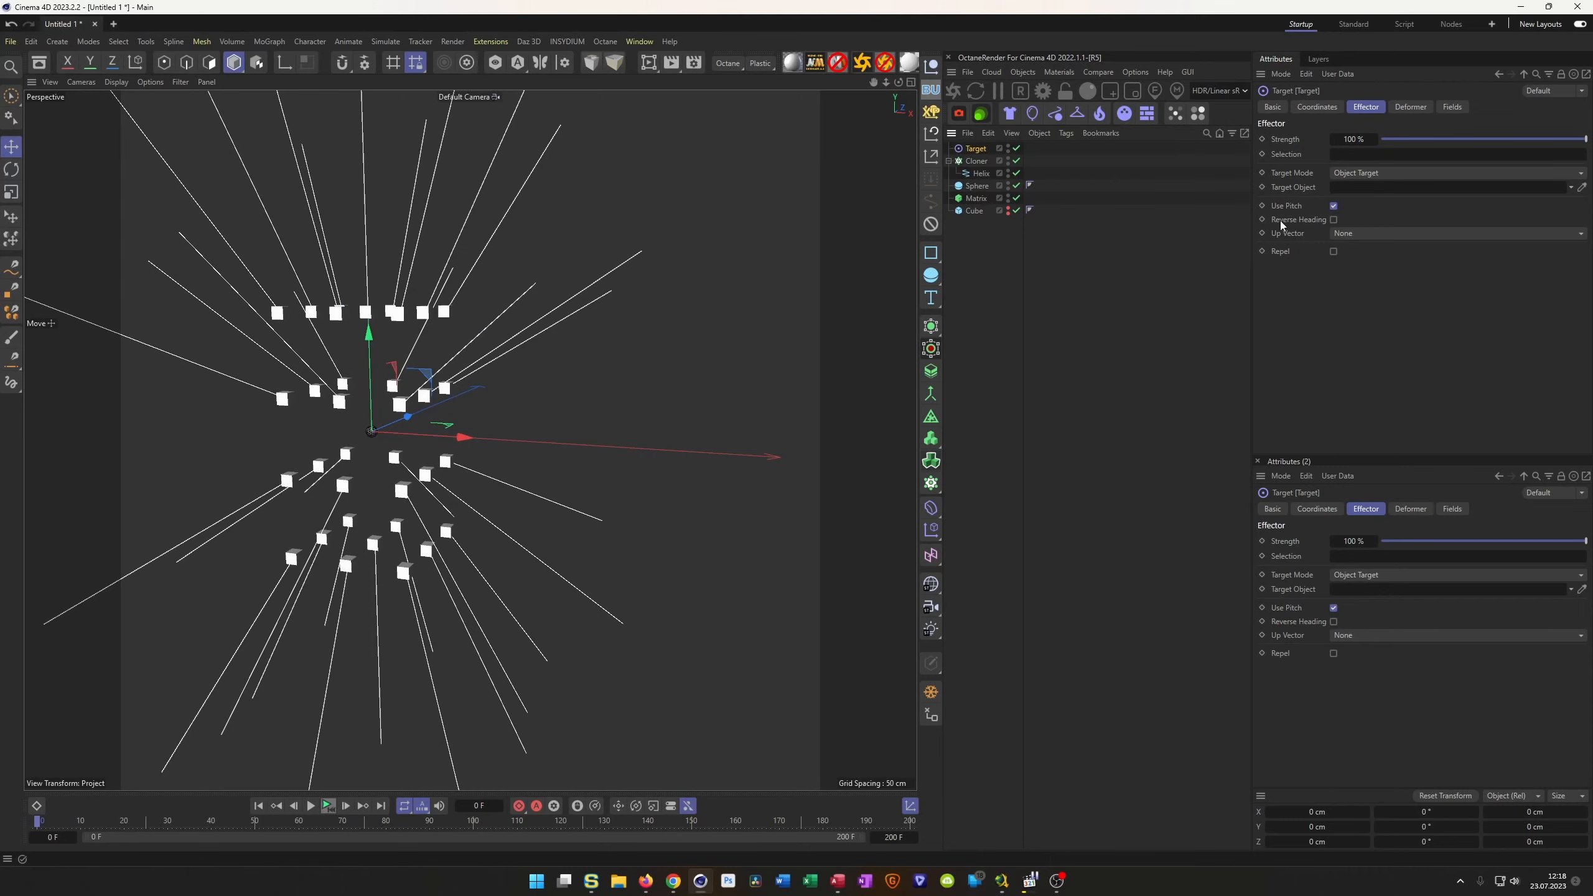
pyautogui.click(1334, 219)
pyautogui.scroll(6, 444, 458)
pyautogui.moveTo(509, 341)
pyautogui.keyDown('alt'); pyautogui.mouseDown()
pyautogui.moveTo(331, 406)
pyautogui.moveTo(223, 411)
pyautogui.moveTo(431, 413)
pyautogui.moveTo(381, 424)
pyautogui.moveTo(463, 394)
pyautogui.moveTo(414, 432)
pyautogui.moveTo(396, 422)
pyautogui.mouseUp(); pyautogui.keyUp('alt')
pyautogui.scroll(-10, 431, 412)
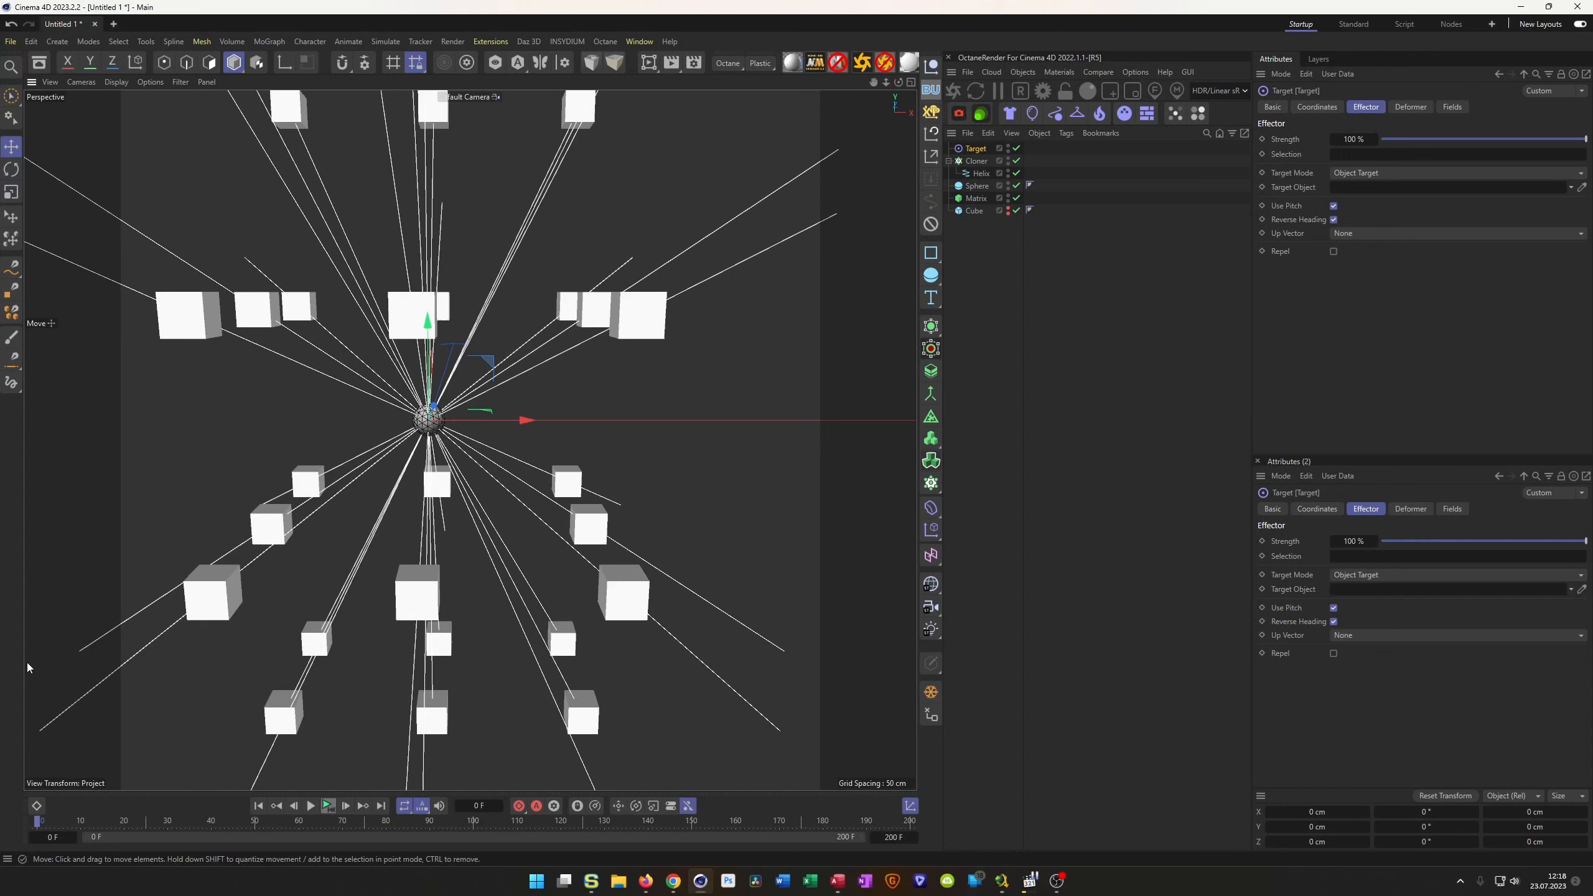
# Set the Helix height to 136 cm.
pyautogui.click(981, 173)
pyautogui.moveTo(1360, 213); pyautogui.dragTo(1316, 213)
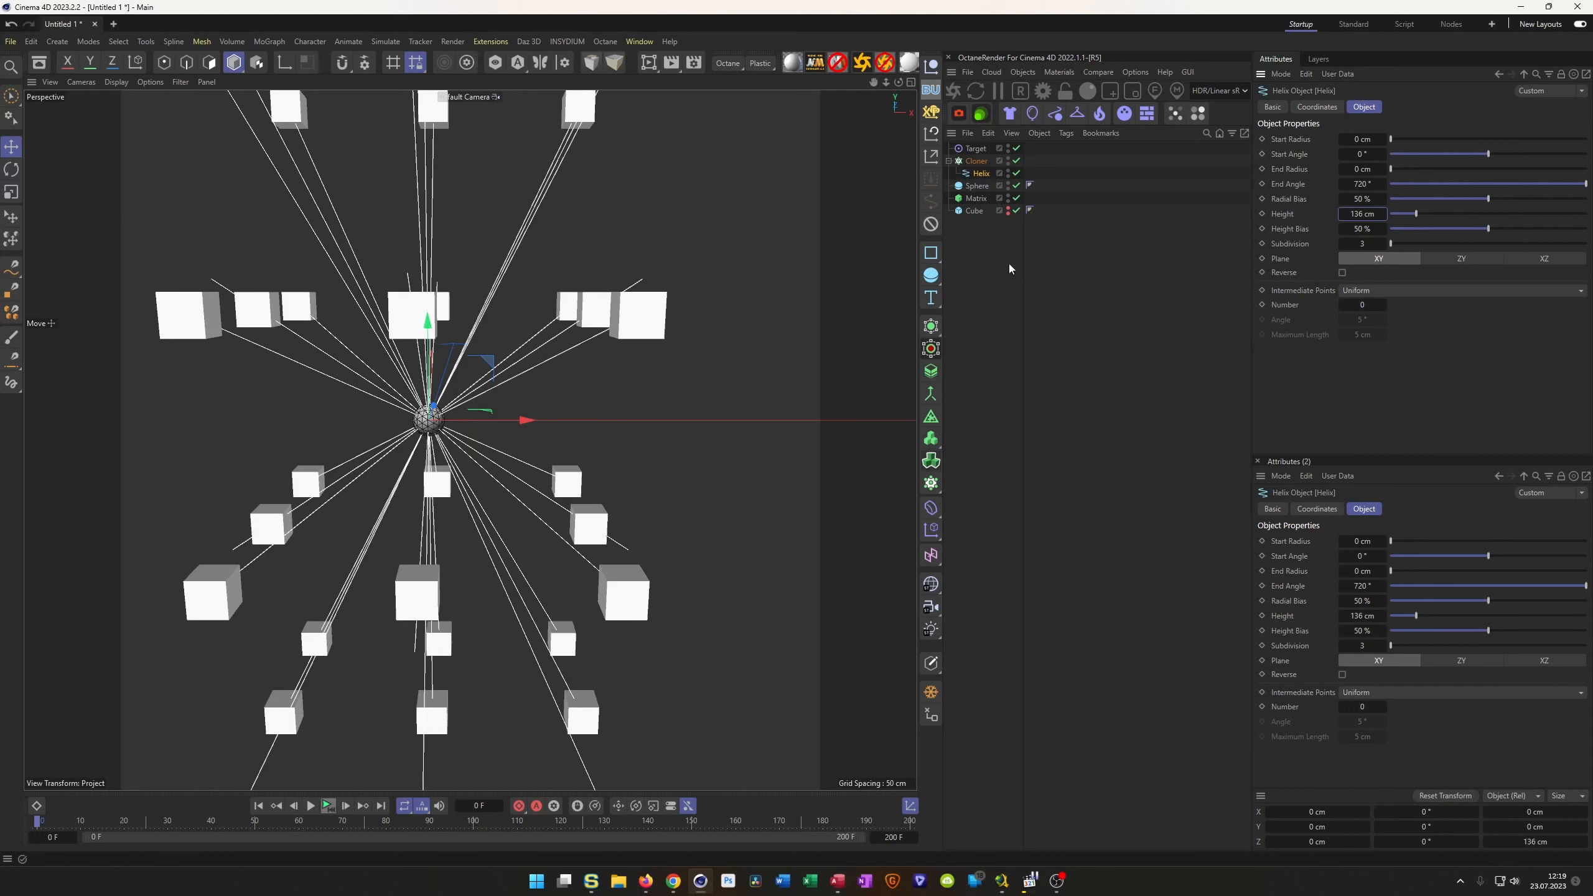
# Try moving the Sphere away from the centre of the cube grid, and undo the move.
pyautogui.click(977, 186)
pyautogui.moveTo(494, 365); pyautogui.dragTo(311, 354)
pyautogui.click(931, 133)
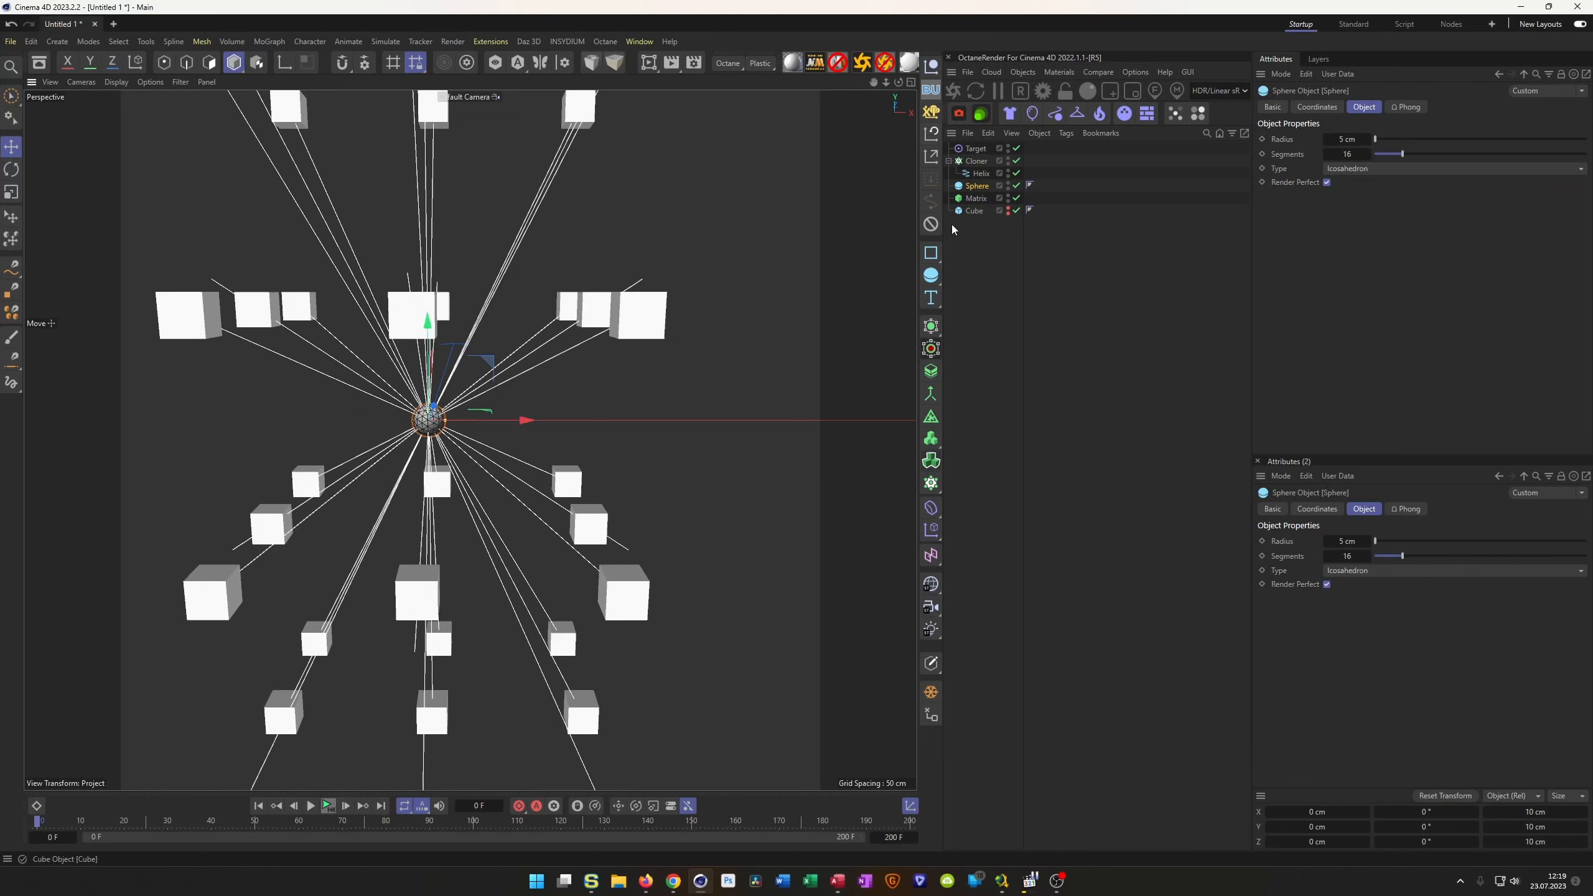
# Assign the Sphere as the Target effector's target object.
pyautogui.click(977, 150)
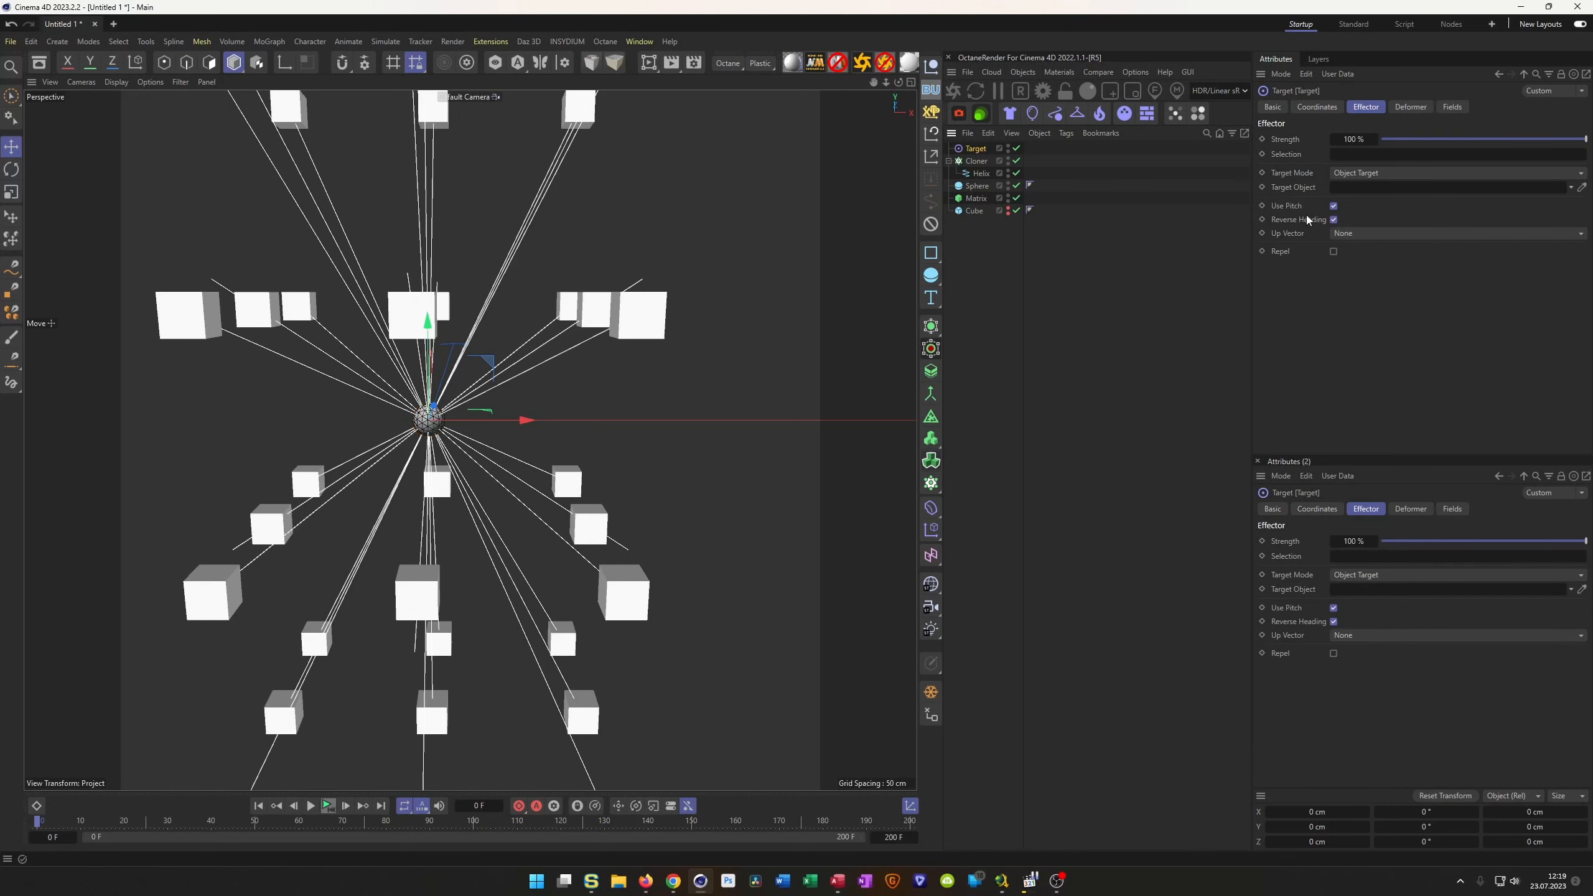
pyautogui.moveTo(976, 186); pyautogui.dragTo(1368, 191)
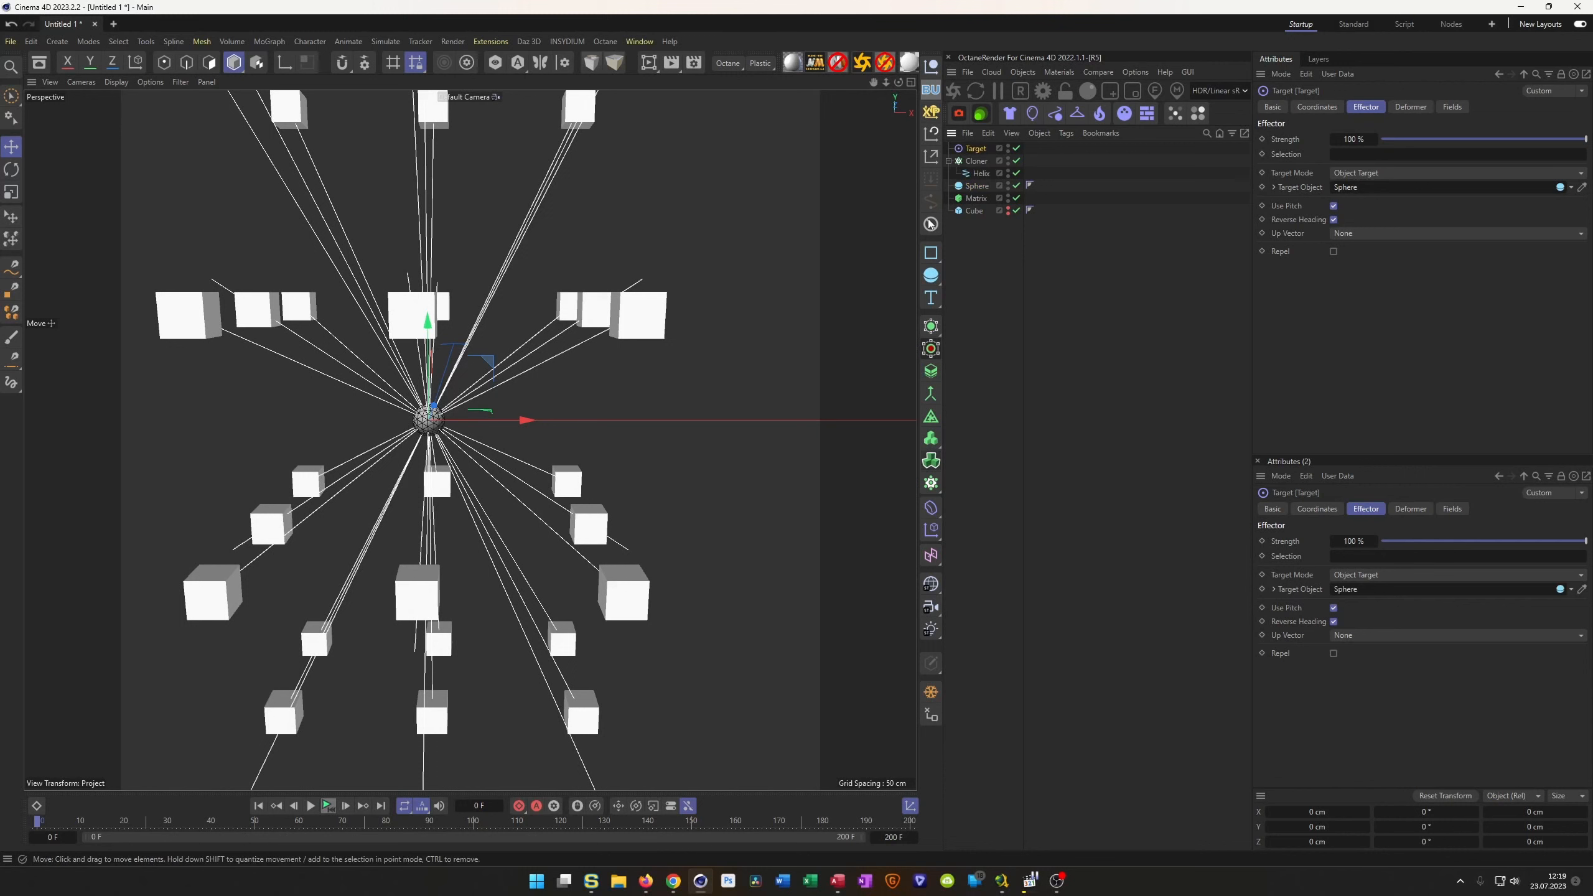
# Move the Sphere off-centre to about X 29 cm, Y 75 cm, Z -31 cm, using the perspective and top views.
pyautogui.click(977, 188)
pyautogui.moveTo(495, 363); pyautogui.dragTo(500, 259)
pyautogui.keyDown('alt'); pyautogui.moveTo(499, 256); pyautogui.dragTo(505, 422, button='middle'); pyautogui.keyUp('alt')
pyautogui.keyDown('alt'); pyautogui.moveTo(527, 409); pyautogui.dragTo(604, 330); pyautogui.keyUp('alt')
pyautogui.scroll(3, 547, 295)
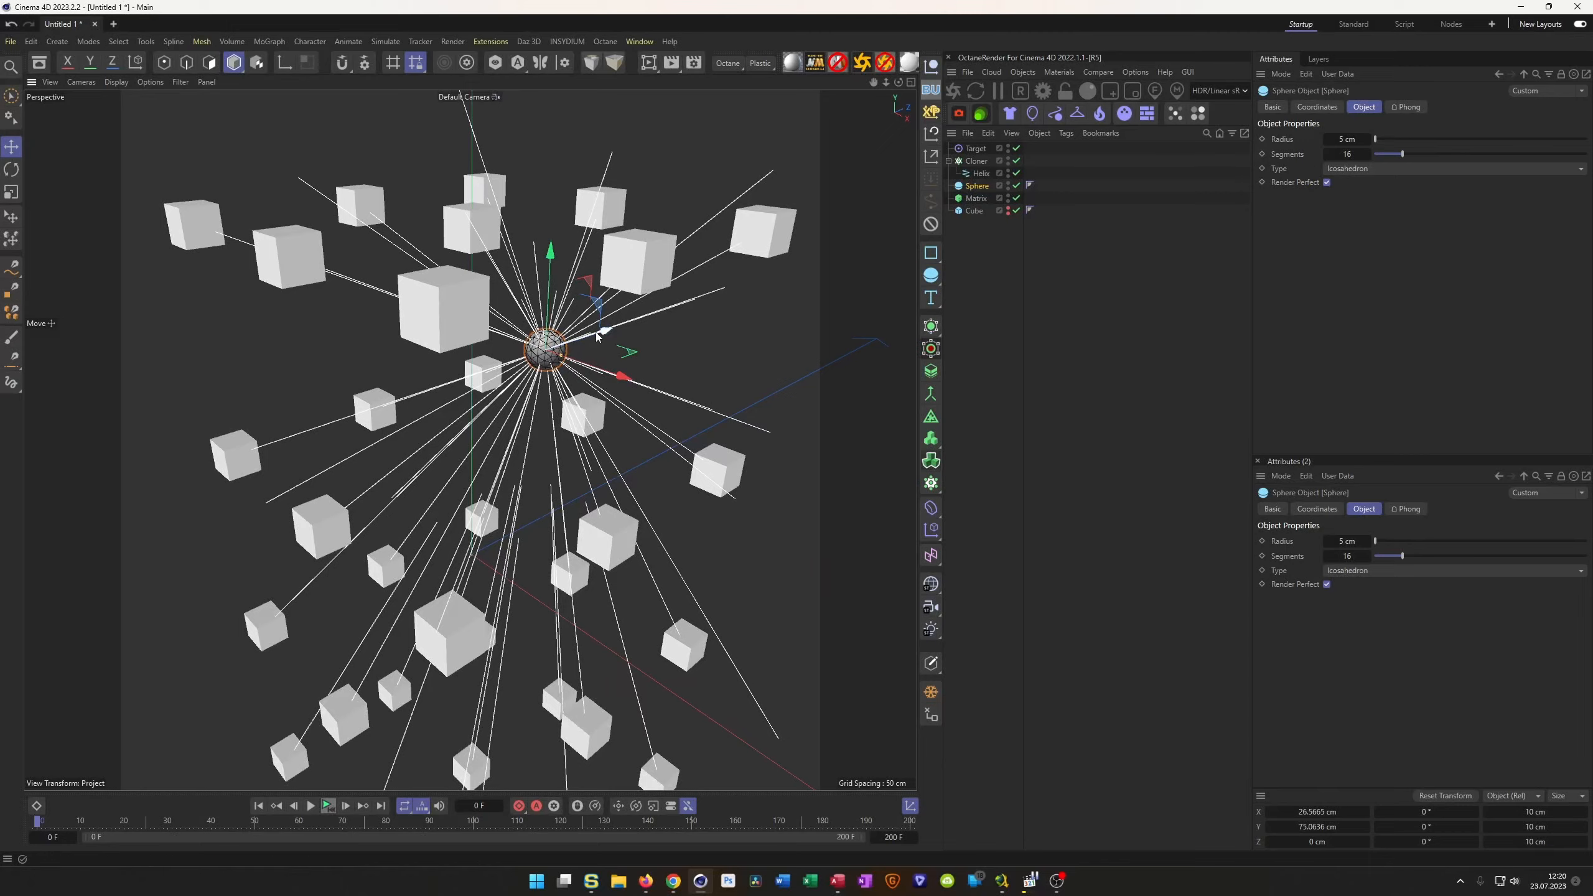
pyautogui.middleClick(607, 330)
pyautogui.scroll(5, 728, 257)
pyautogui.moveTo(737, 253); pyautogui.dragTo(738, 297)
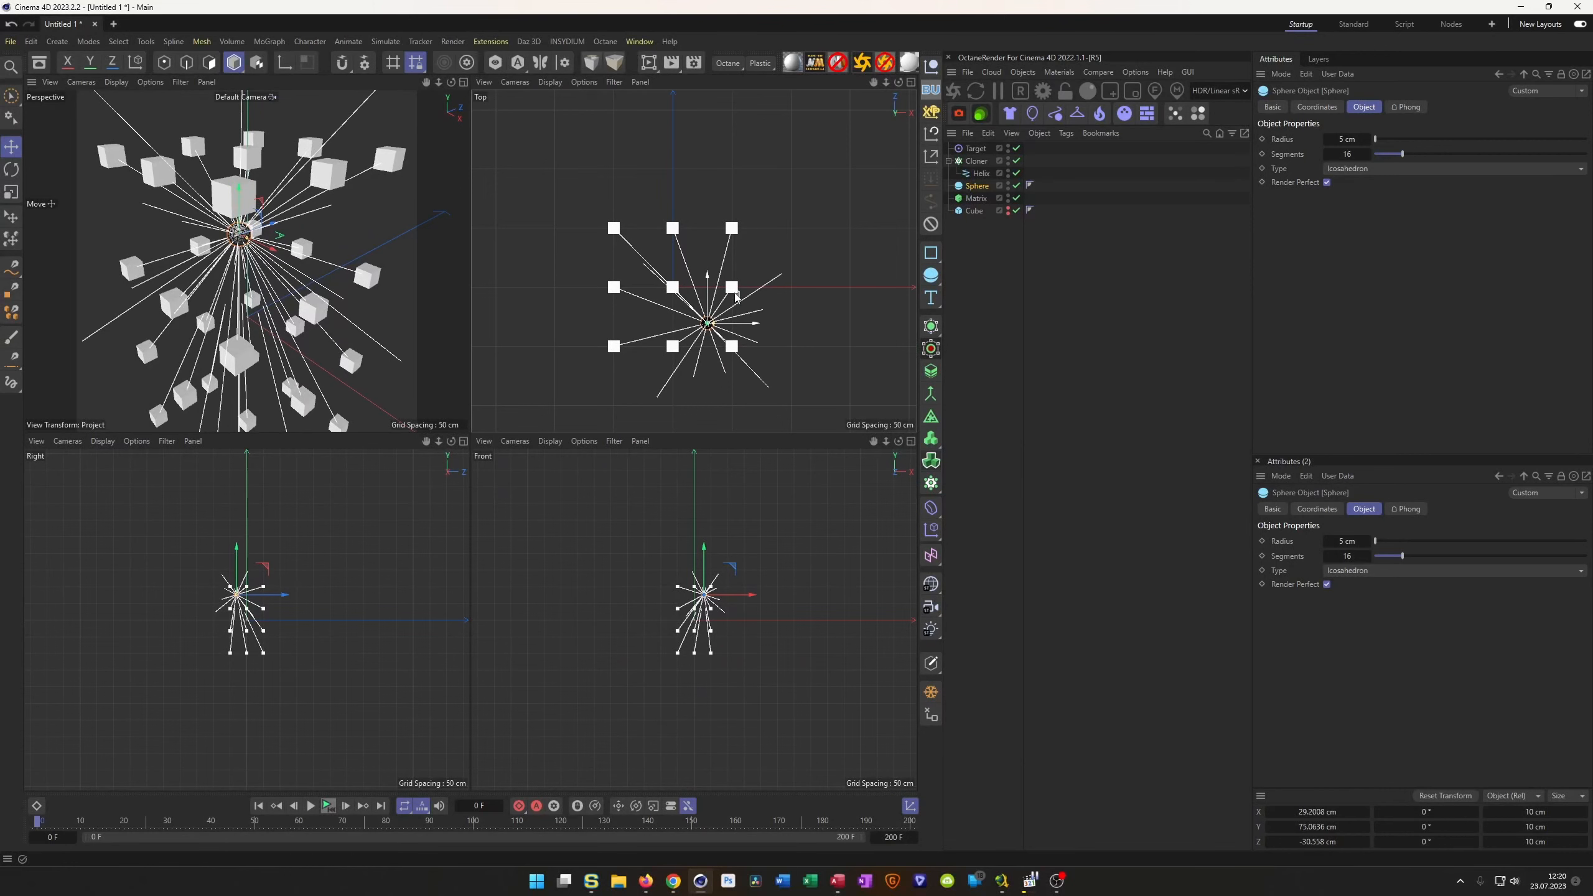
# Examine in the perspective view how the lines run from the matrix cubes through the Sphere.
pyautogui.middleClick(272, 338)
pyautogui.keyDown('alt'); pyautogui.moveTo(276, 433); pyautogui.dragTo(377, 402); pyautogui.keyUp('alt')
pyautogui.keyDown('alt'); pyautogui.moveTo(448, 342); pyautogui.dragTo(476, 287, button='middle'); pyautogui.keyUp('alt')
pyautogui.keyDown('alt'); pyautogui.moveTo(436, 317); pyautogui.dragTo(374, 376, button='right'); pyautogui.keyUp('alt')
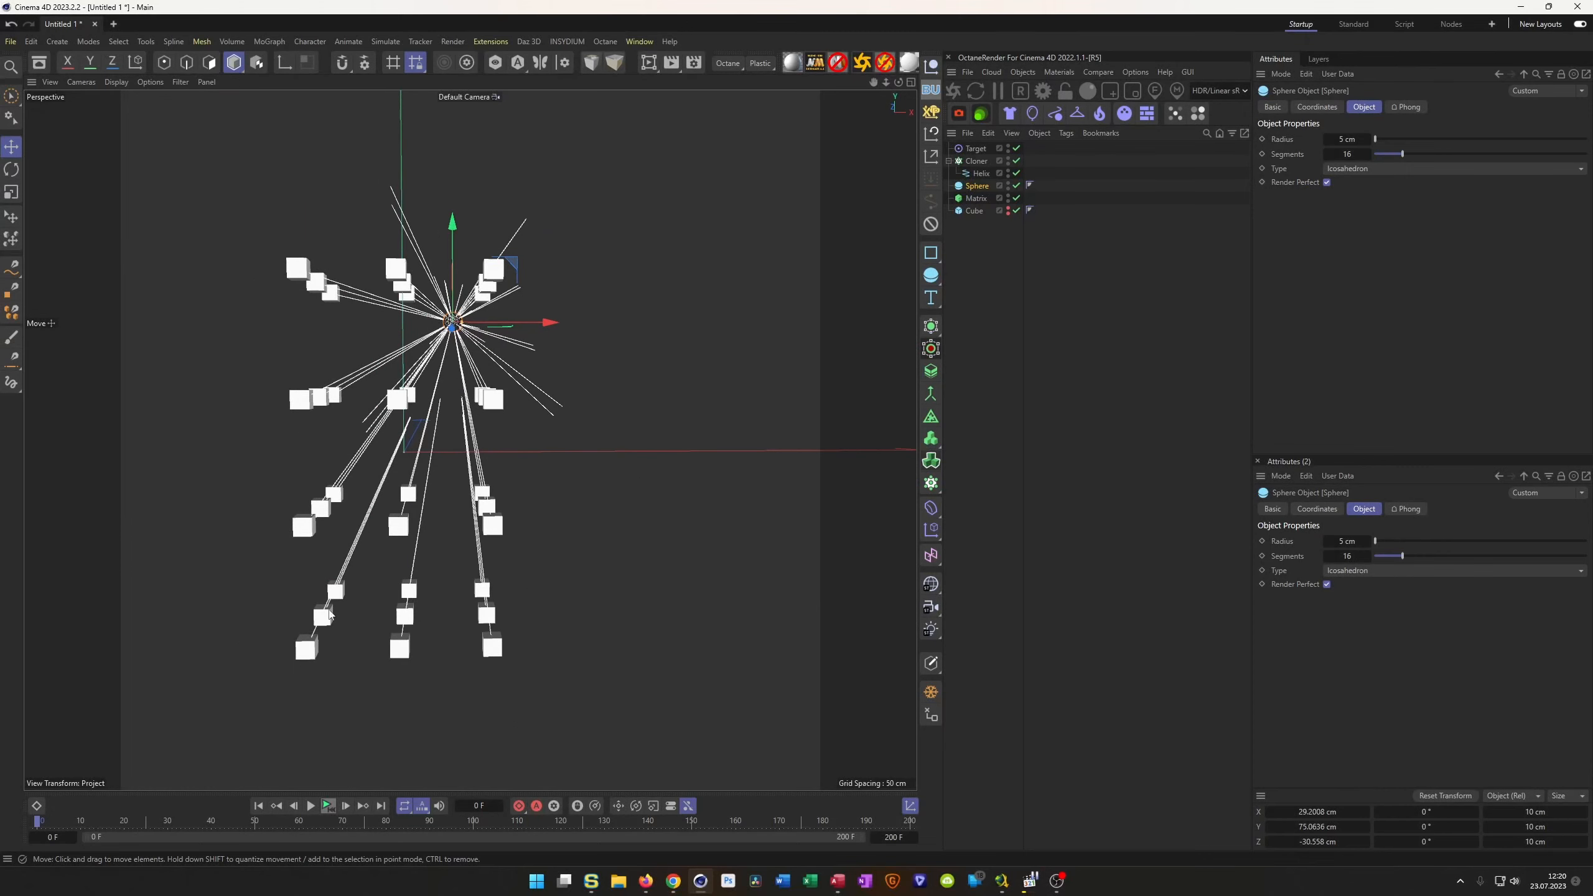
pyautogui.keyDown('alt'); pyautogui.moveTo(433, 430); pyautogui.dragTo(469, 376, button='right'); pyautogui.keyUp('alt')
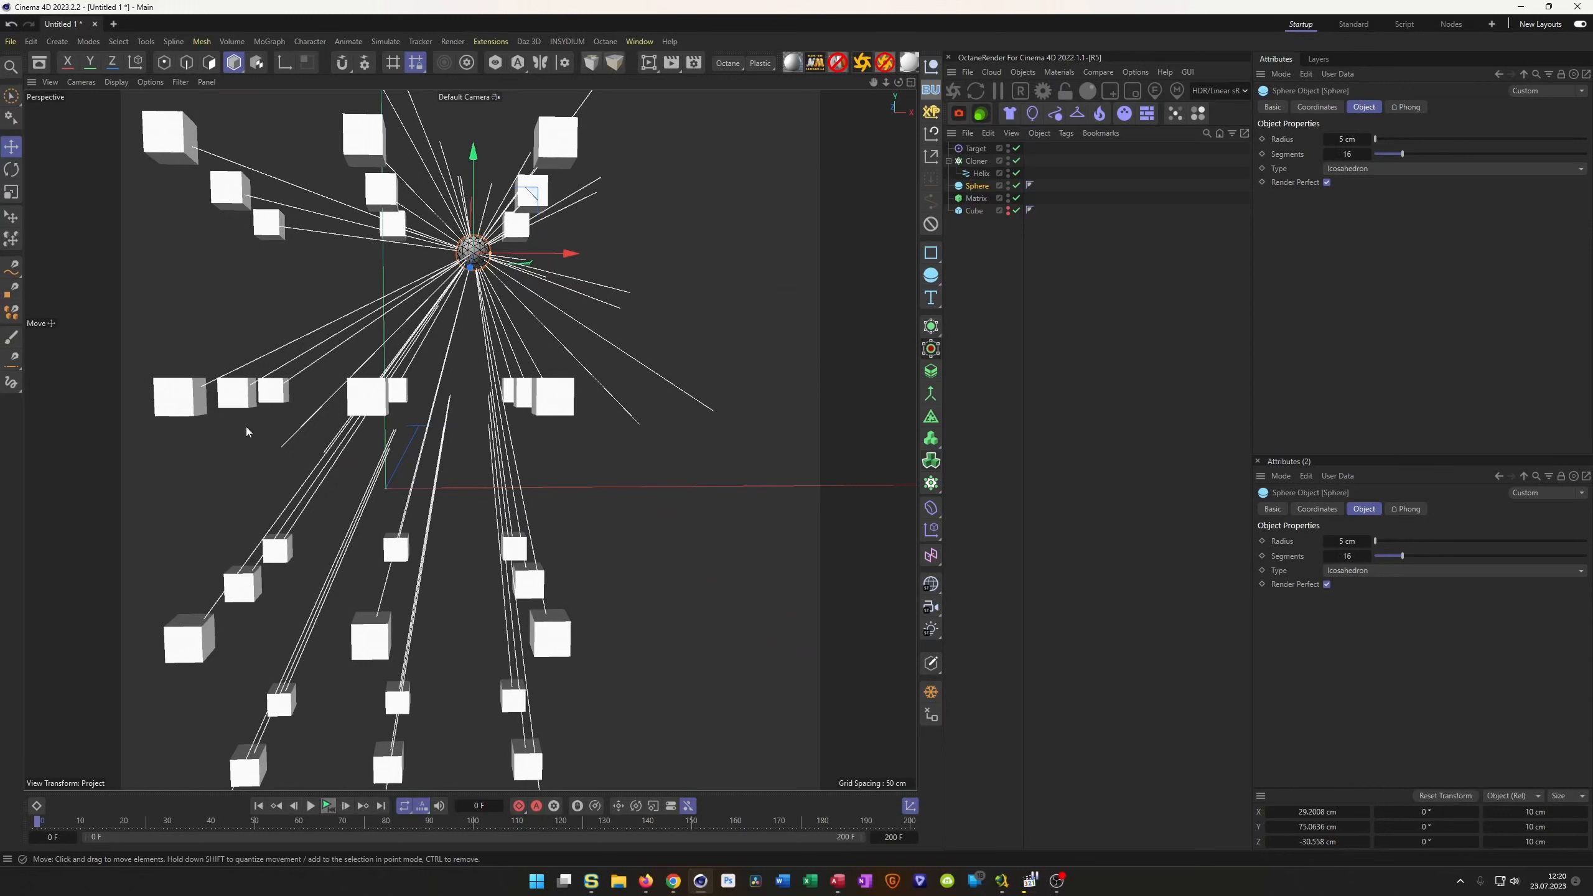
pyautogui.keyDown('alt'); pyautogui.moveTo(437, 305); pyautogui.dragTo(489, 282); pyautogui.keyUp('alt')
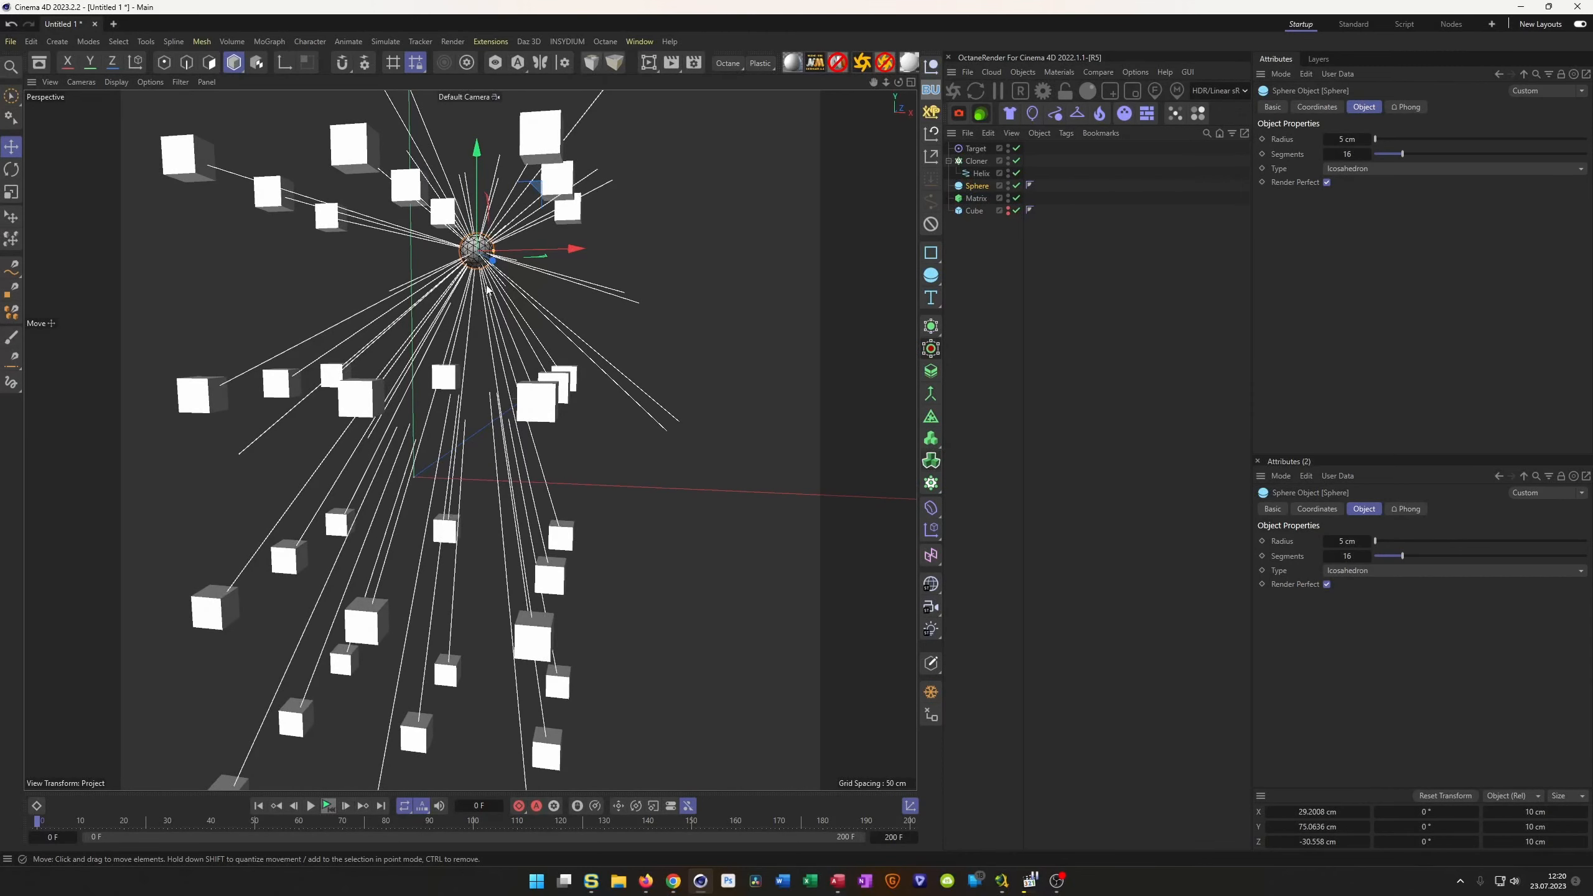
pyautogui.moveTo(405, 453)
pyautogui.keyDown('alt'); pyautogui.mouseDown()
pyautogui.moveTo(388, 462)
pyautogui.moveTo(407, 453)
pyautogui.mouseUp(); pyautogui.keyUp('alt')
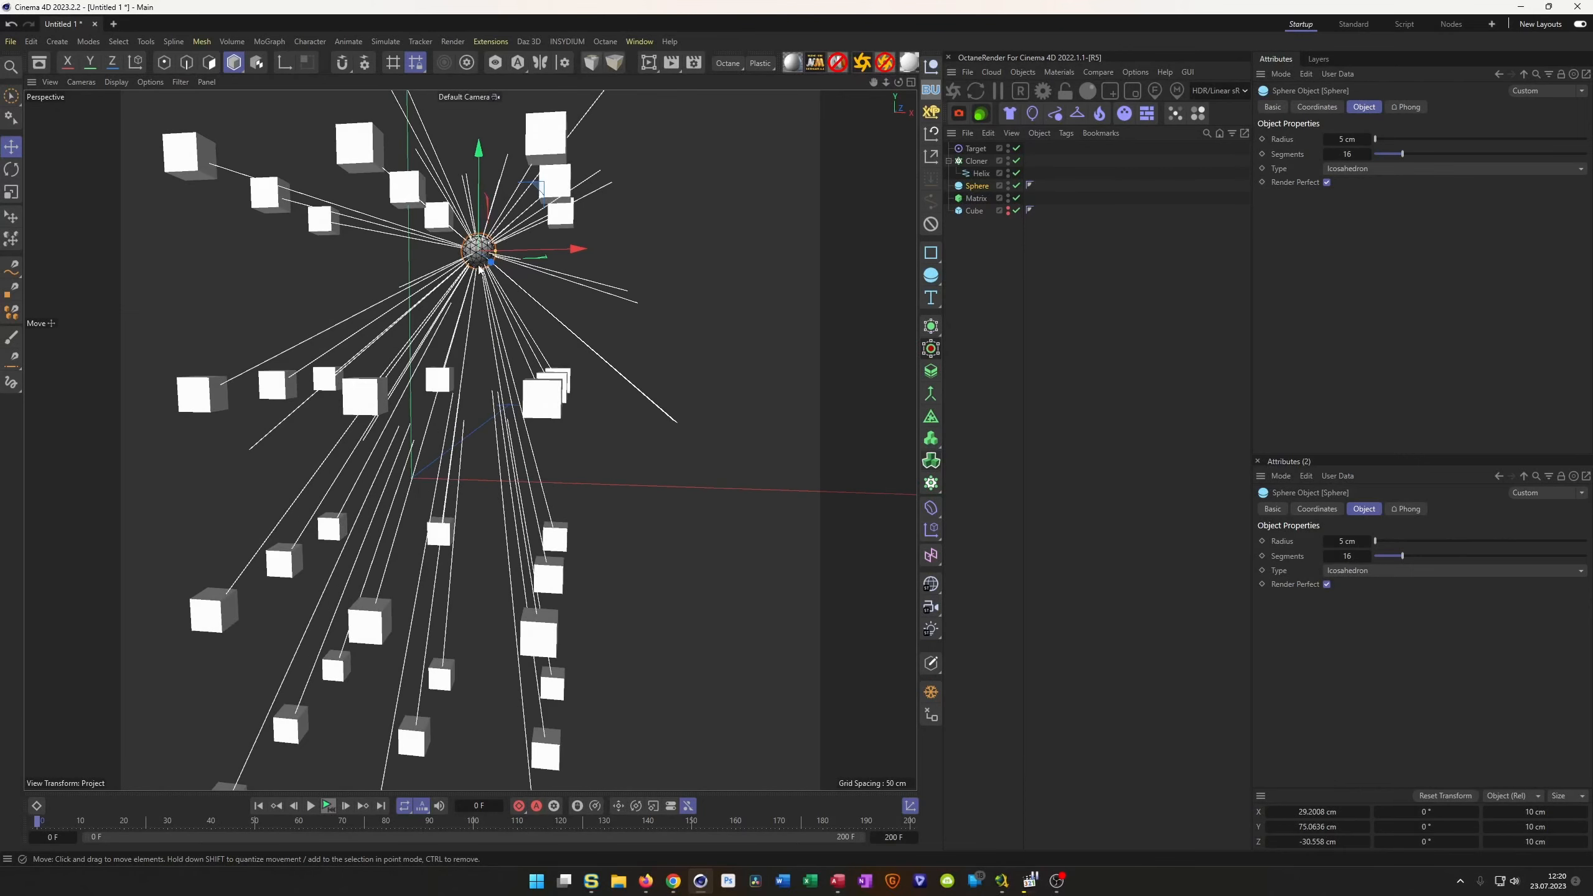
# Lengthen the Helix inside the Cloner to a height of about 208 cm.
pyautogui.click(981, 173)
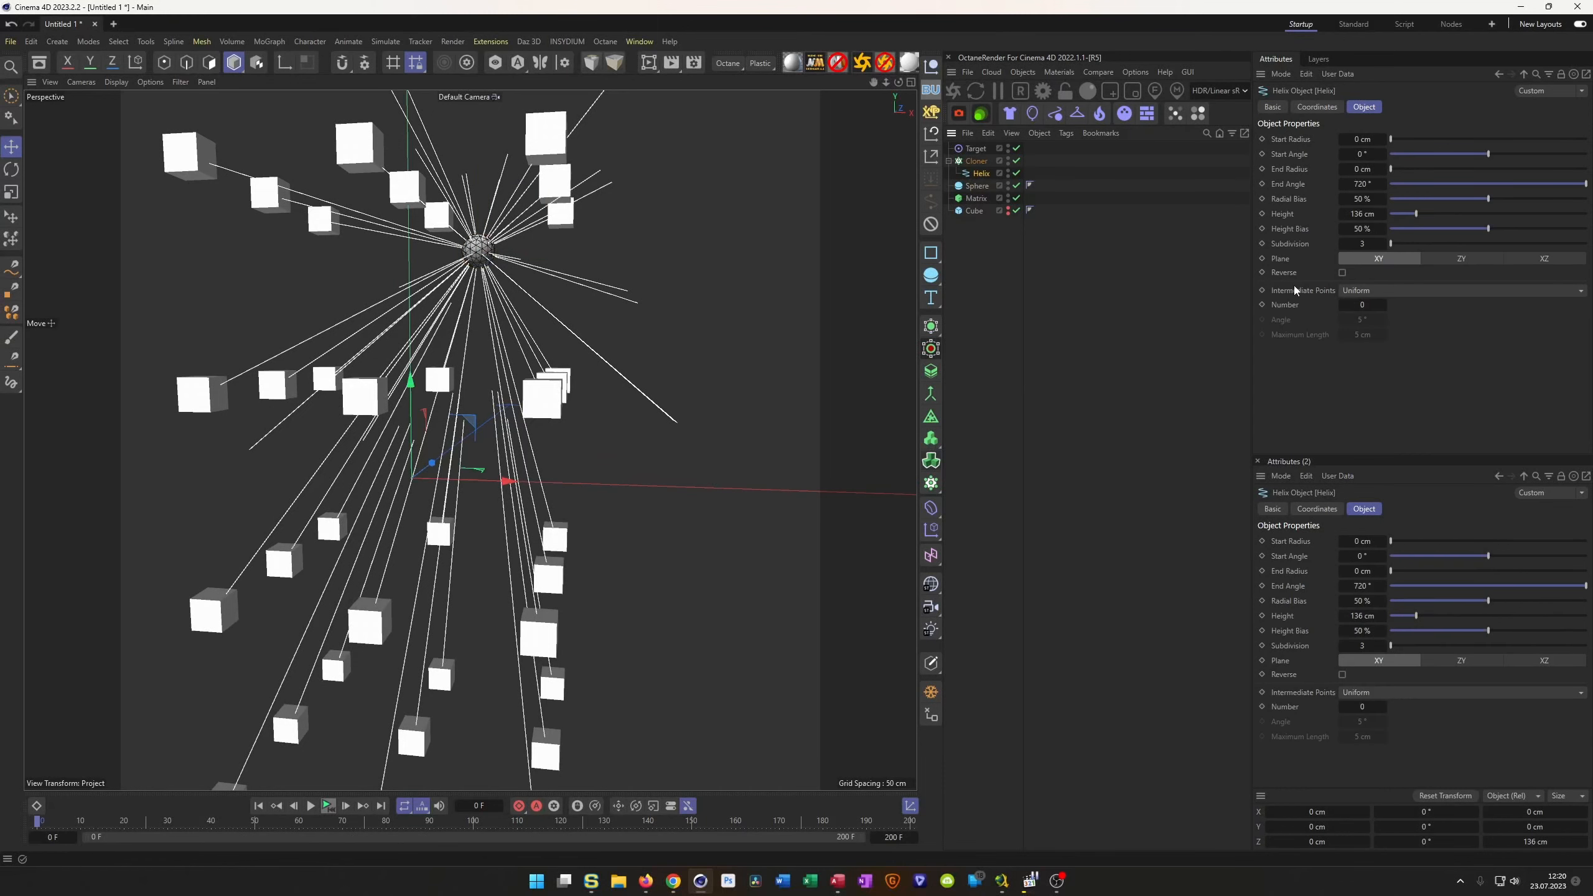
pyautogui.moveTo(1356, 214); pyautogui.dragTo(1376, 214)
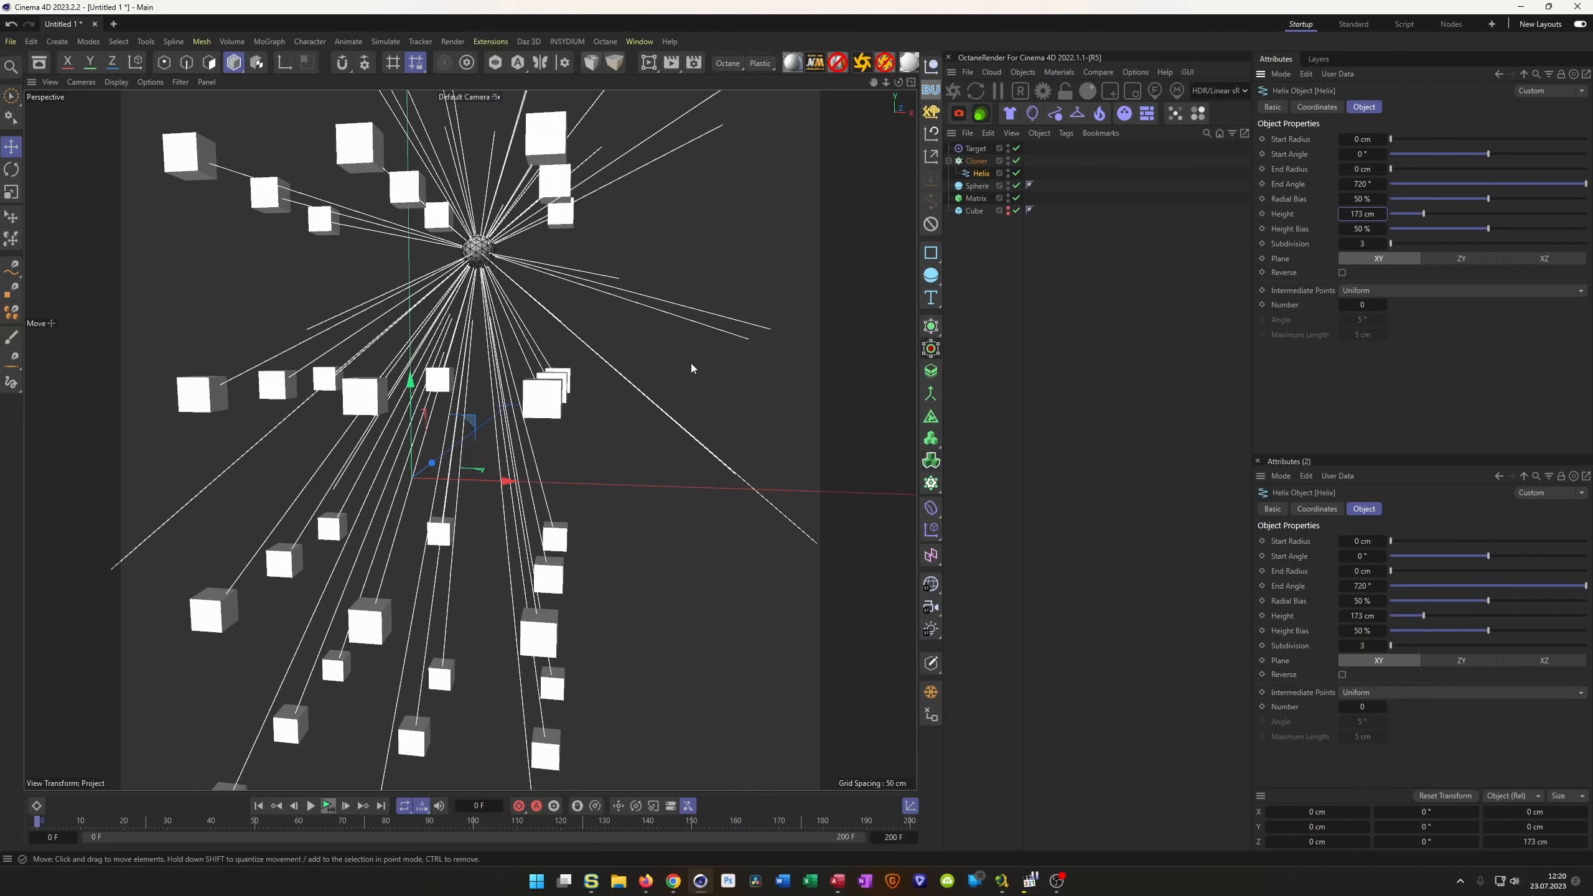
pyautogui.moveTo(1362, 214); pyautogui.dragTo(1384, 214)
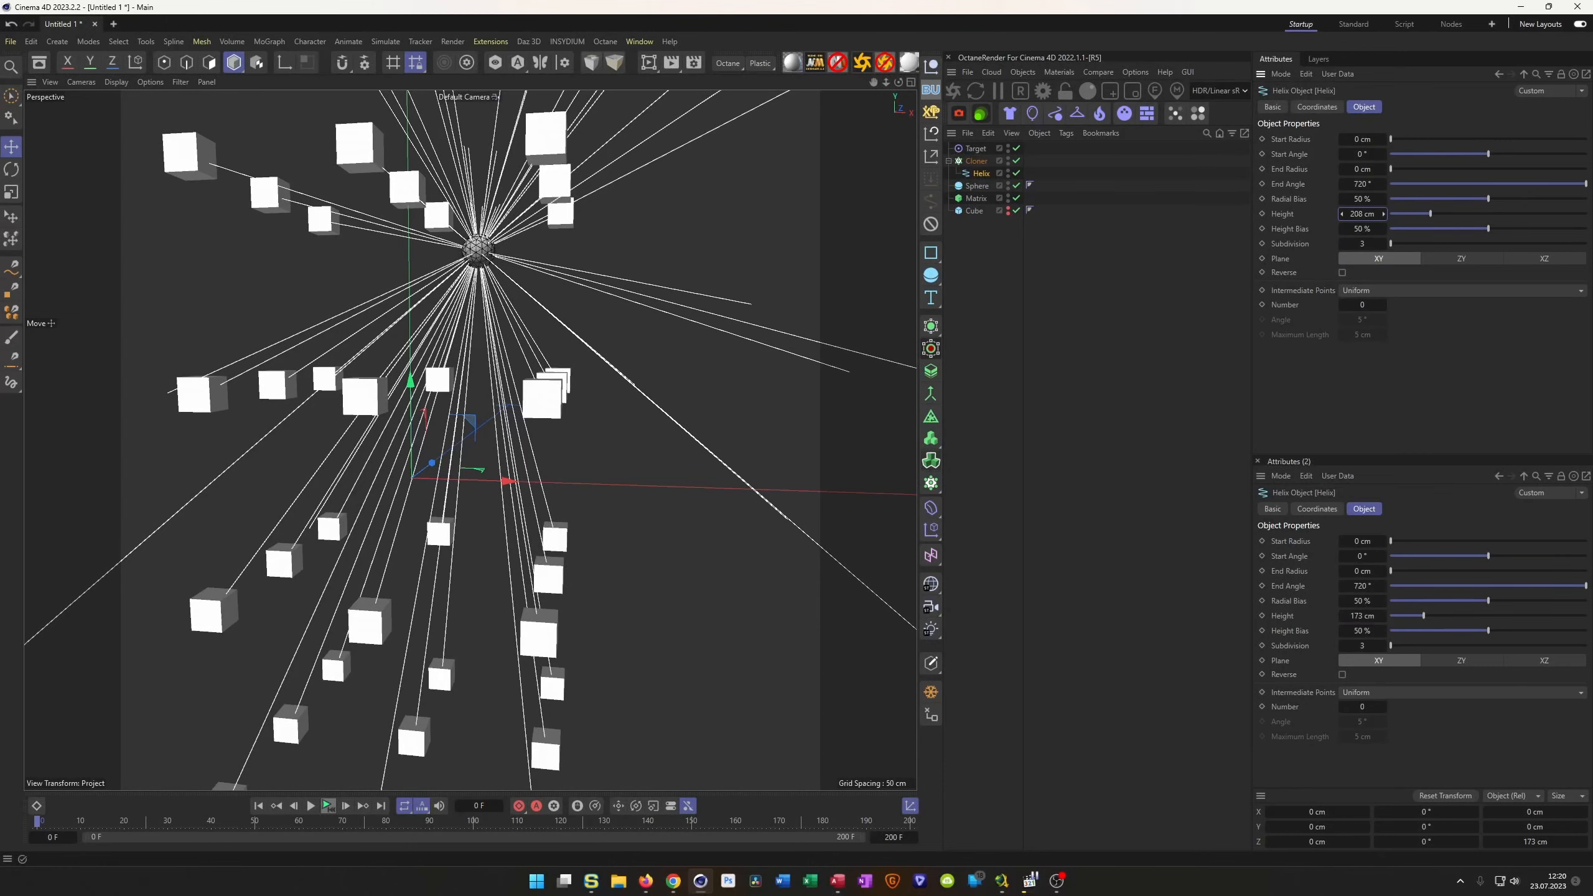
pyautogui.moveTo(491, 252)
pyautogui.keyDown('alt'); pyautogui.mouseDown()
pyautogui.moveTo(392, 252)
pyautogui.moveTo(651, 219)
pyautogui.moveTo(495, 220)
pyautogui.moveTo(528, 260)
pyautogui.mouseUp(); pyautogui.keyUp('alt')
pyautogui.scroll(3, 502, 254)
# Add a Plain effector to the Cloner, place it below the Target effector in the object hierarchy, and check the Cloner's effector list.
pyautogui.click(976, 162)
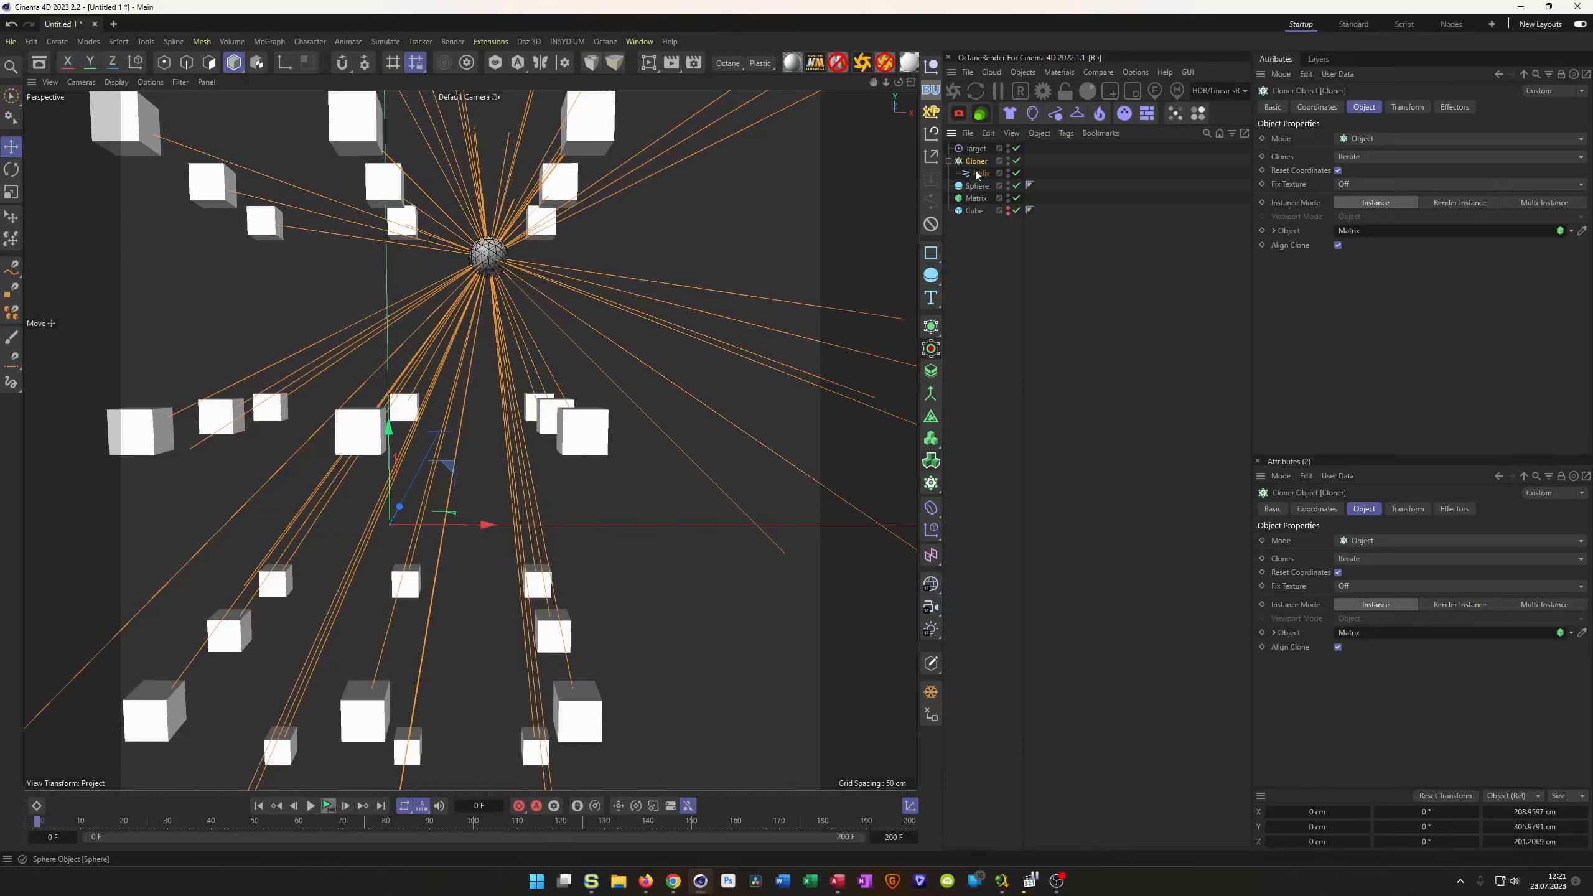
pyautogui.click(933, 536)
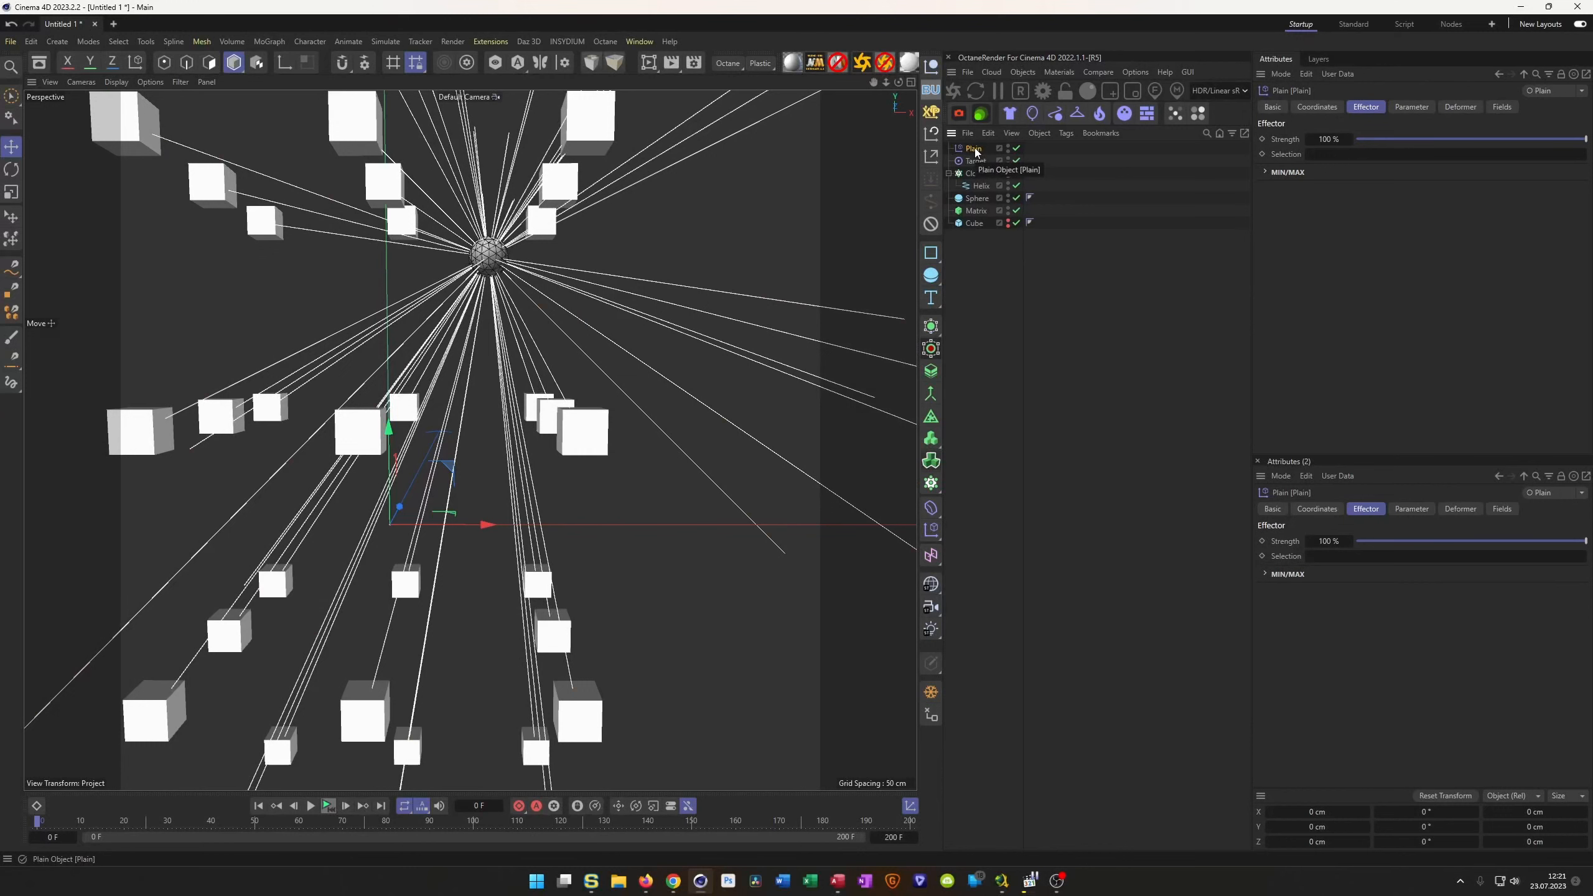
pyautogui.moveTo(974, 152); pyautogui.dragTo(971, 174)
pyautogui.click(976, 173)
pyautogui.click(1455, 107)
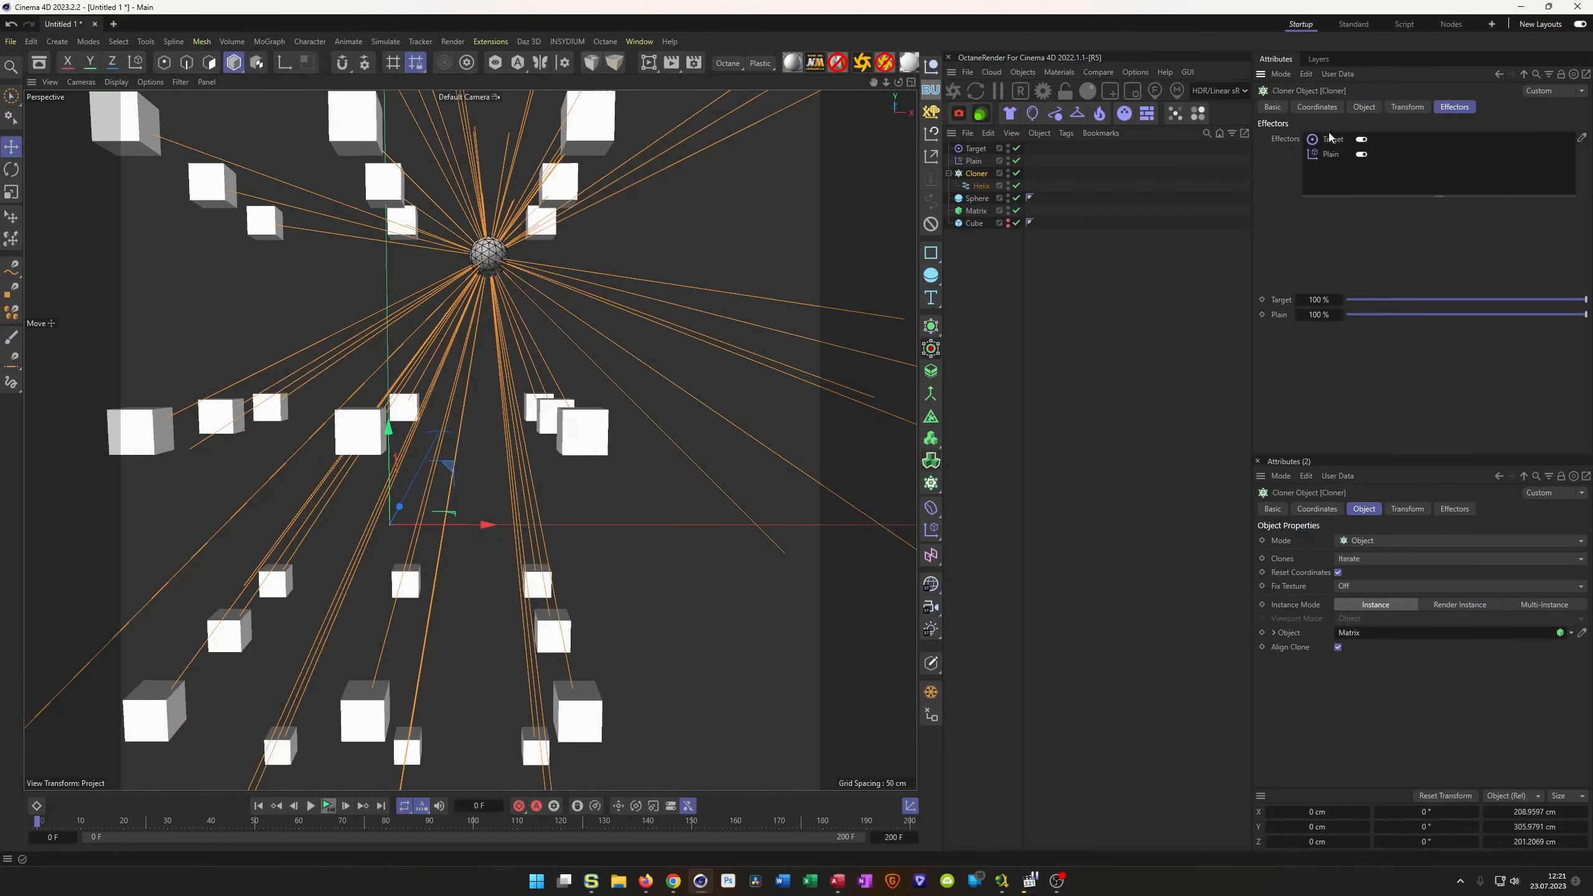
# Make the Plain effector affect only scale, with Uniform Scale and Absolute Scale enabled and a scale of -1.
pyautogui.click(974, 161)
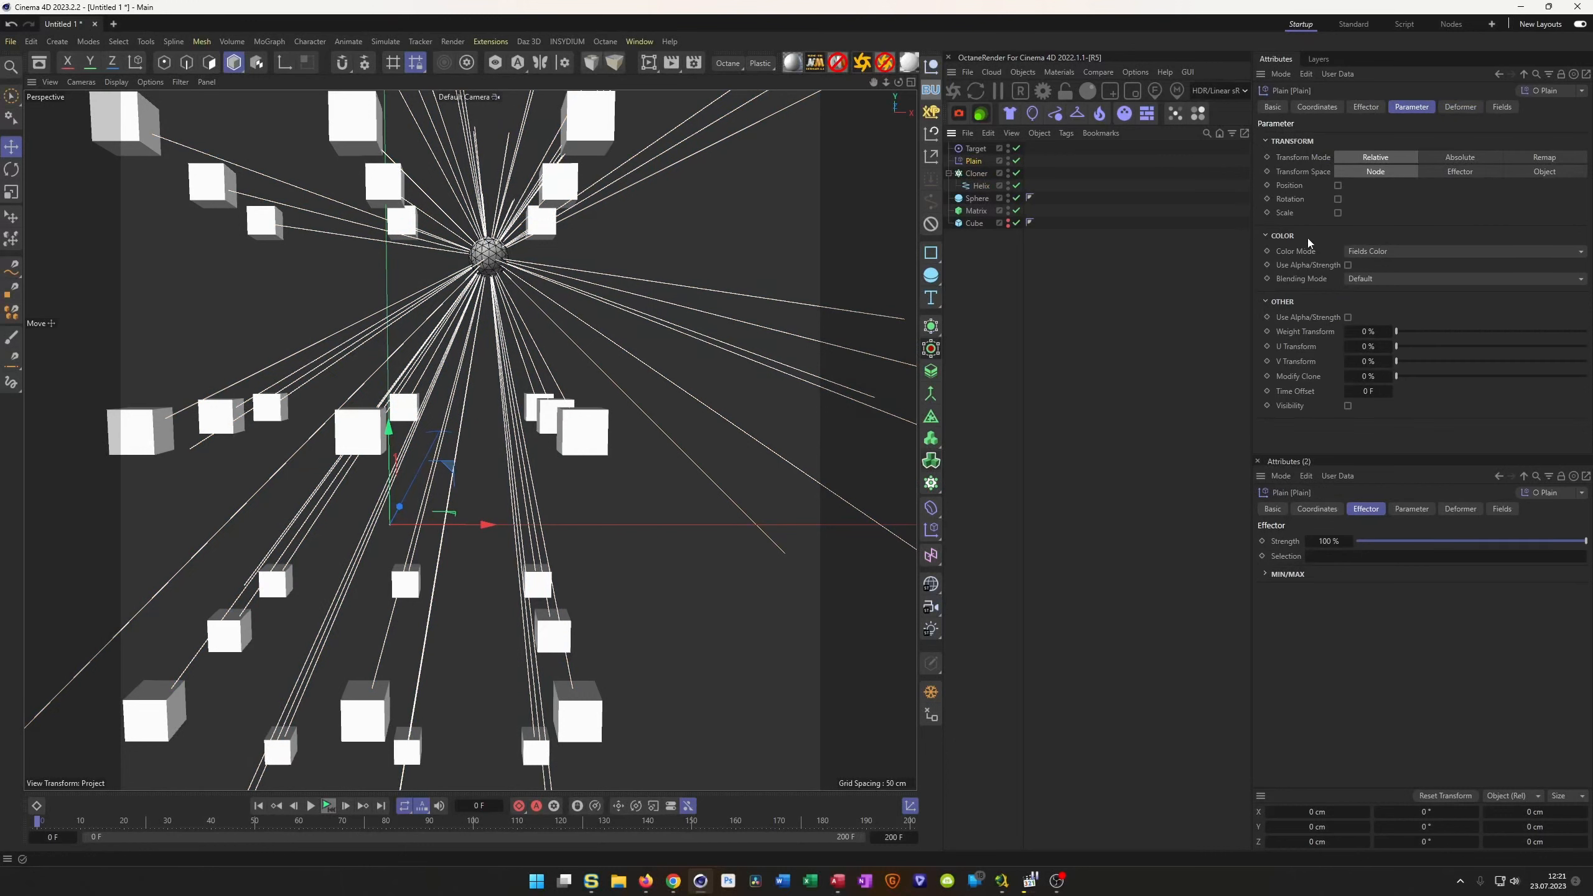
pyautogui.click(1338, 214)
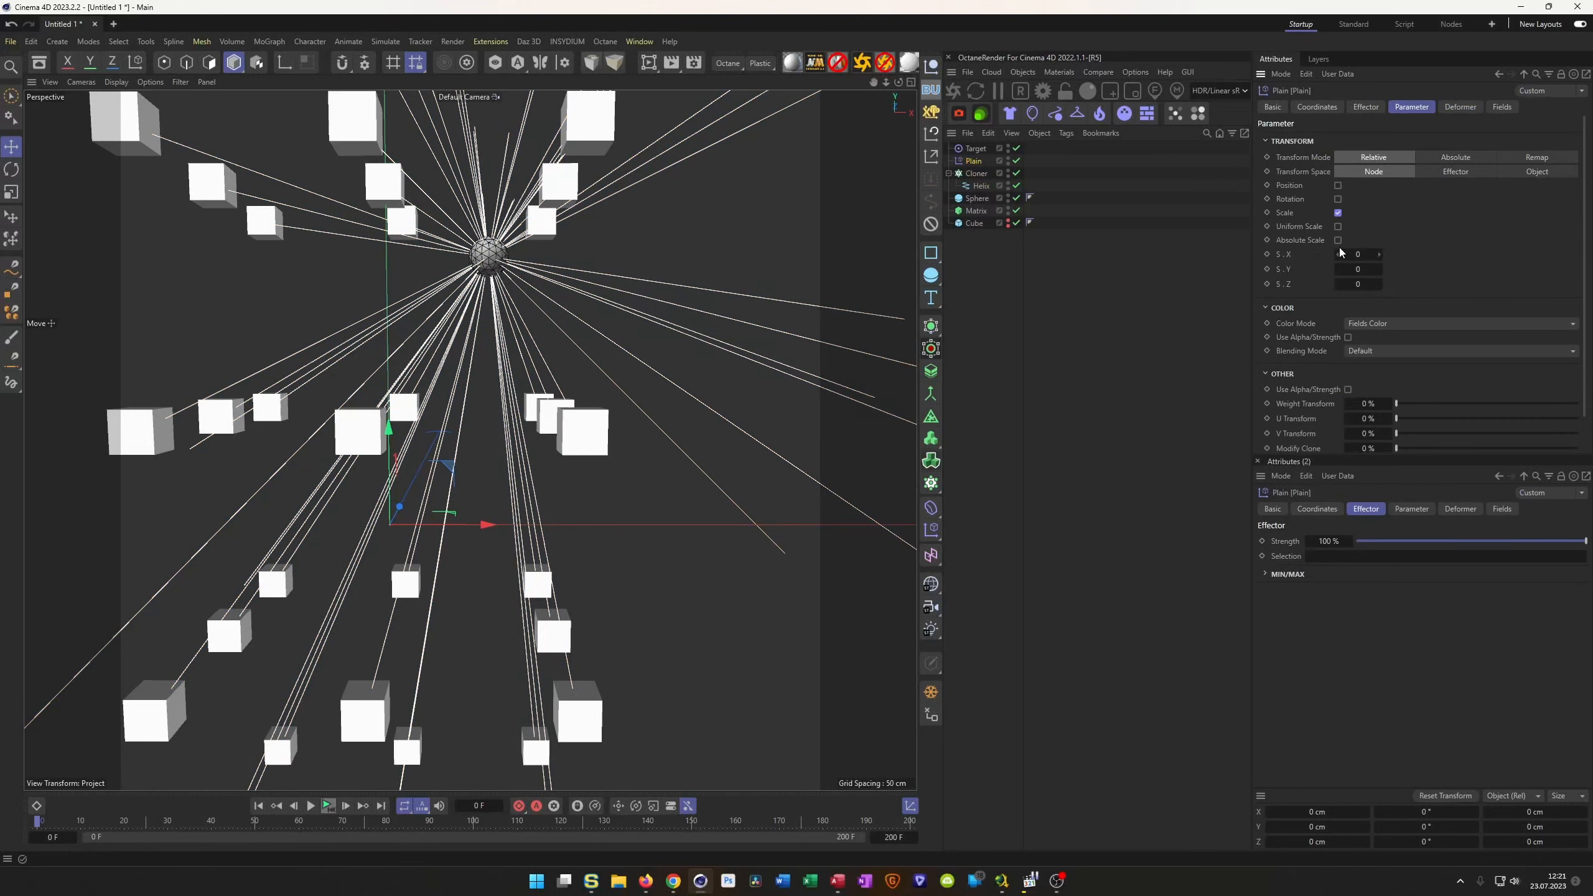
pyautogui.click(1338, 227)
pyautogui.click(1360, 256)
pyautogui.write('-1')
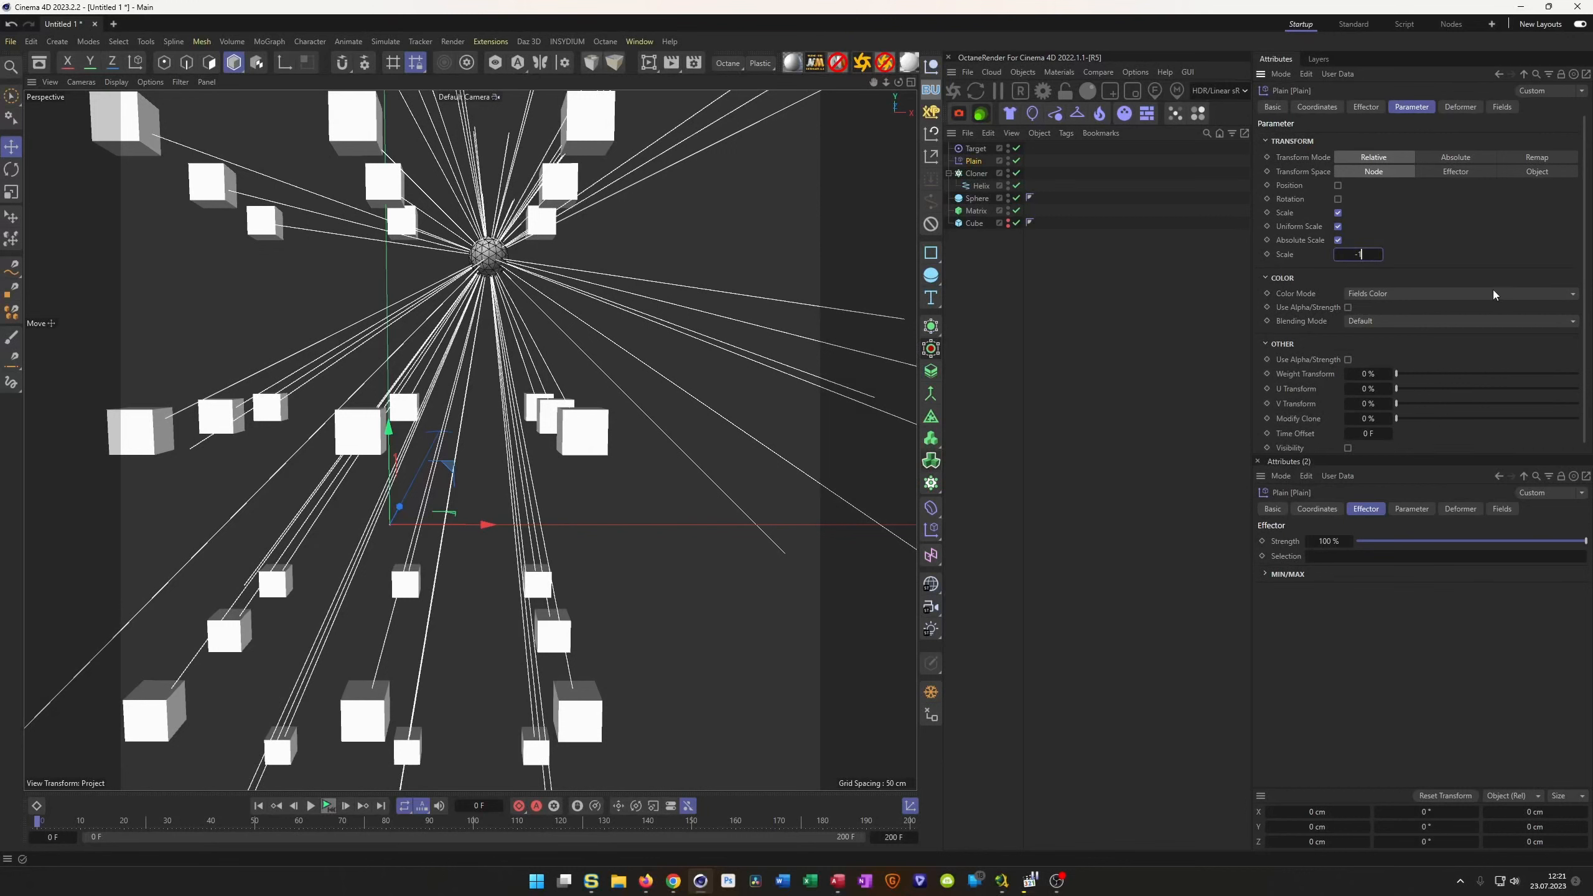
pyautogui.press('Return')
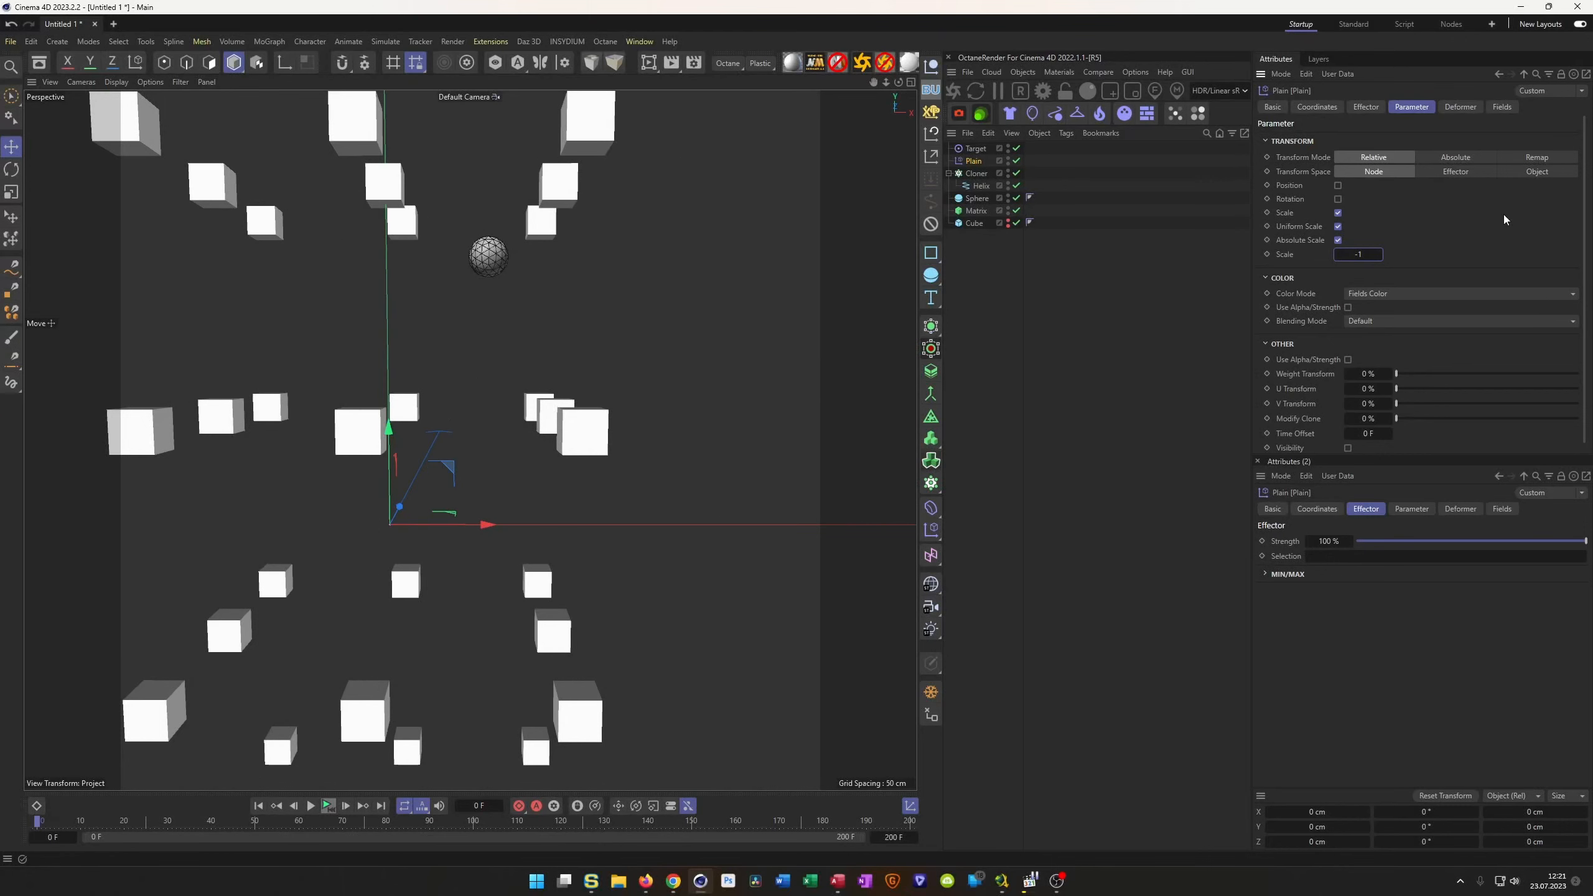
# Add the Sphere as a field of the Plain effector and switch off the field layer's color channel.
pyautogui.keyDown('alt'); pyautogui.moveTo(511, 271); pyautogui.dragTo(555, 280); pyautogui.keyUp('alt')
pyautogui.click(1499, 111)
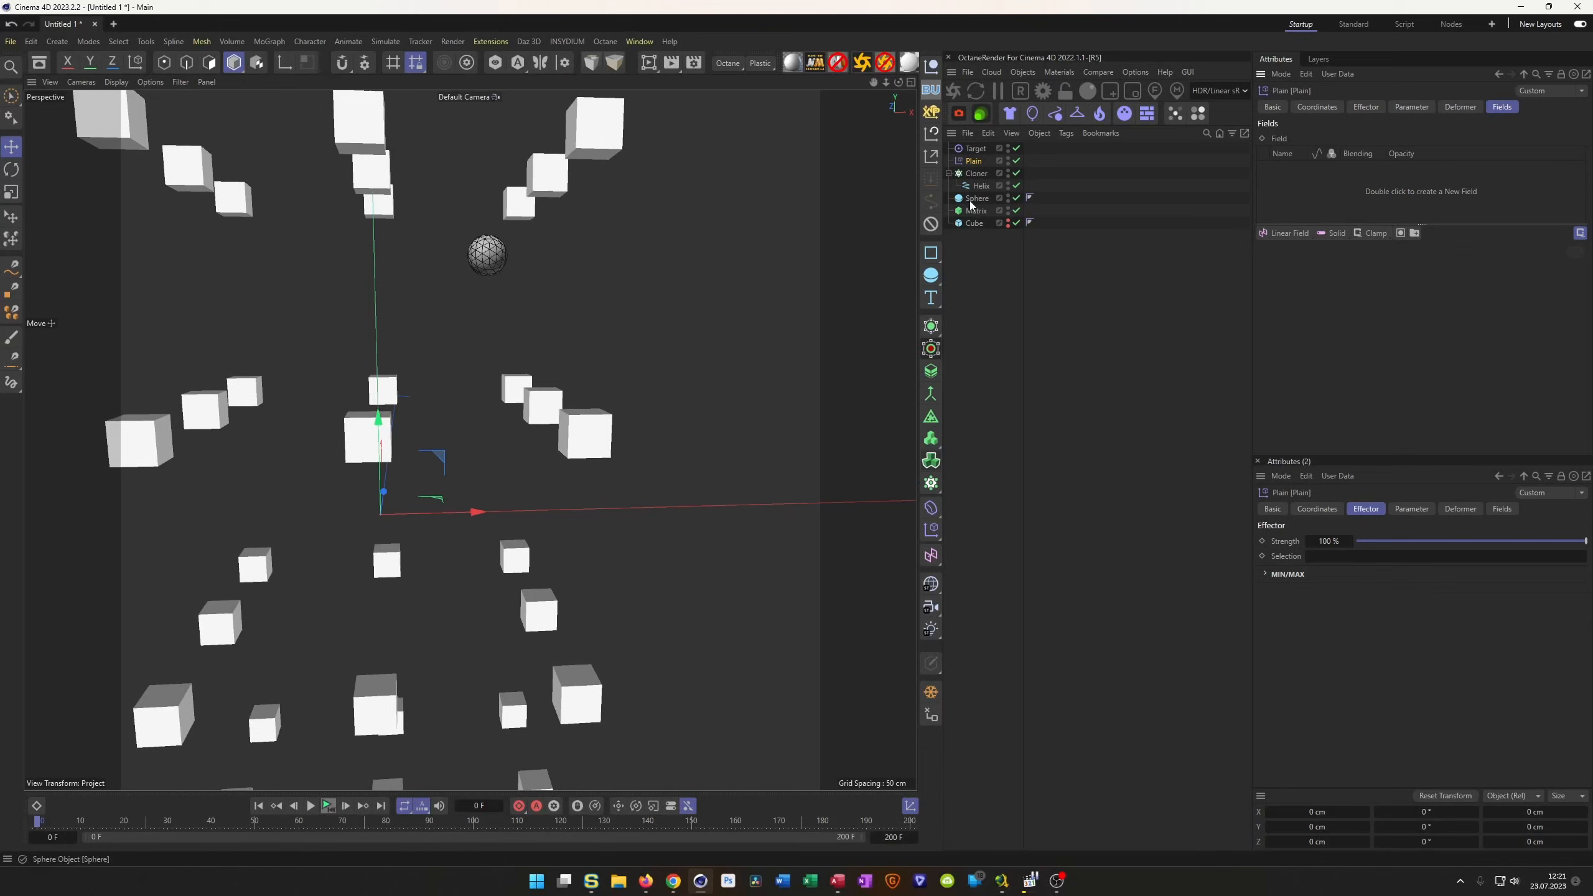
pyautogui.moveTo(985, 201); pyautogui.dragTo(1286, 174)
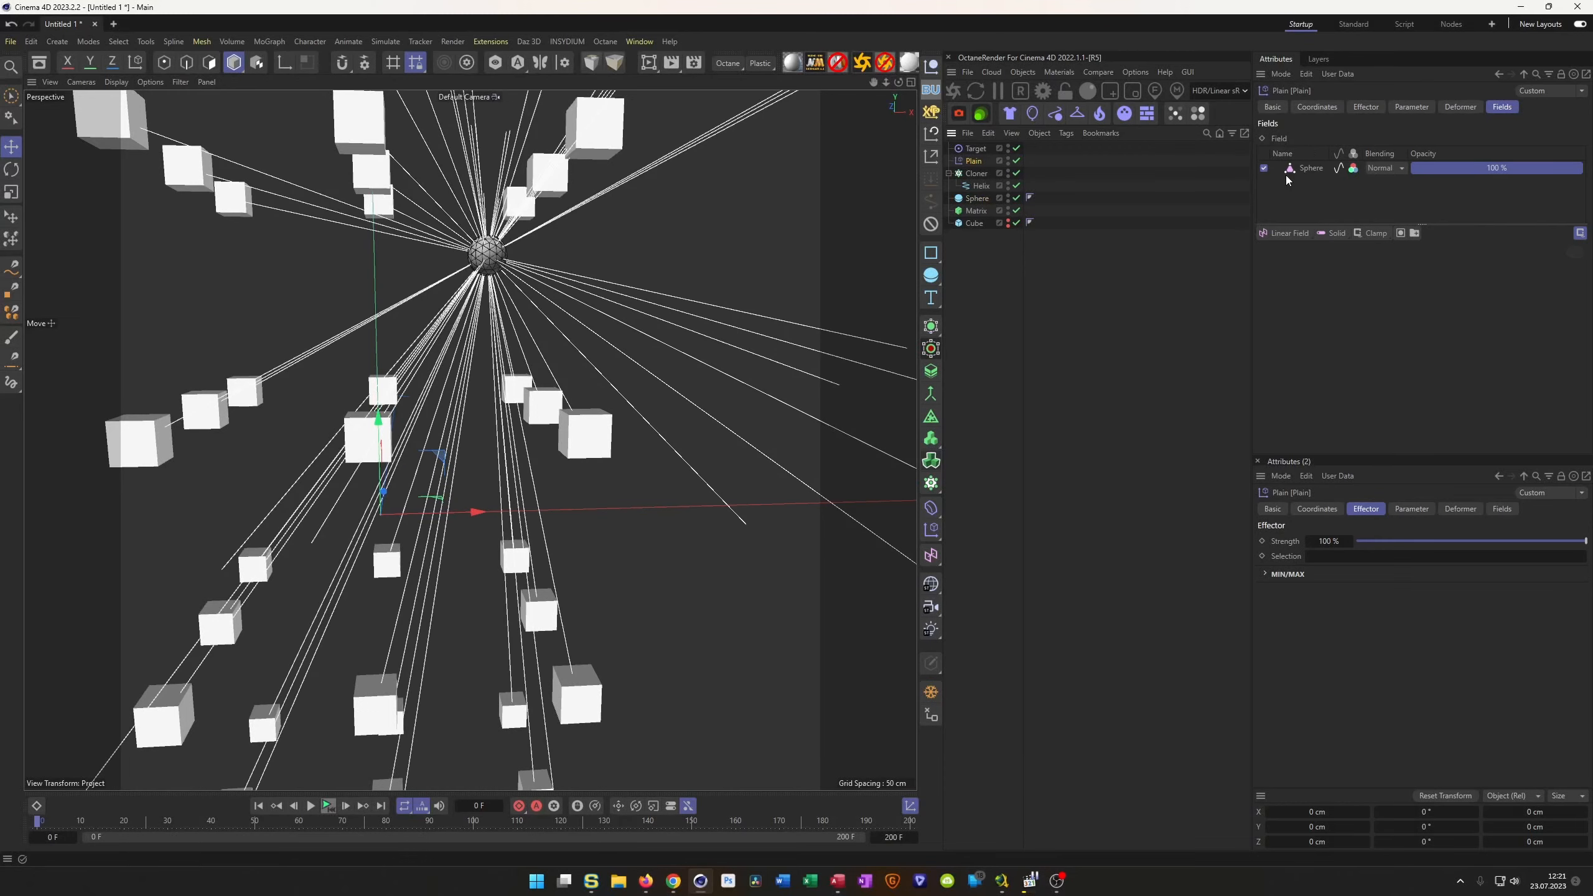
pyautogui.scroll(5, 562, 234)
pyautogui.scroll(-5, 563, 234)
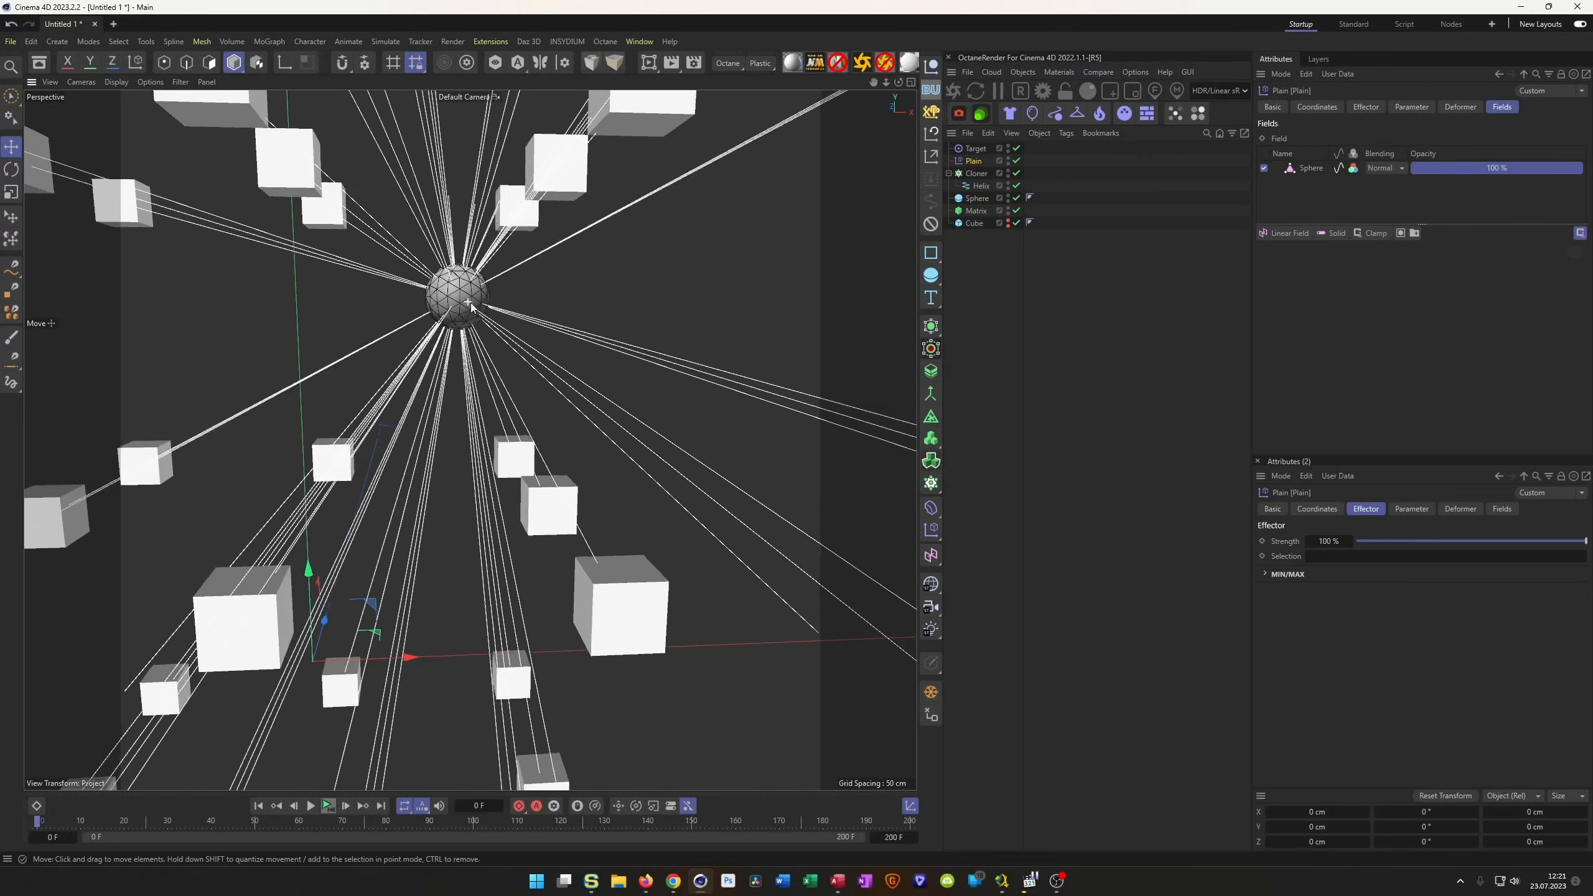
pyautogui.click(1354, 172)
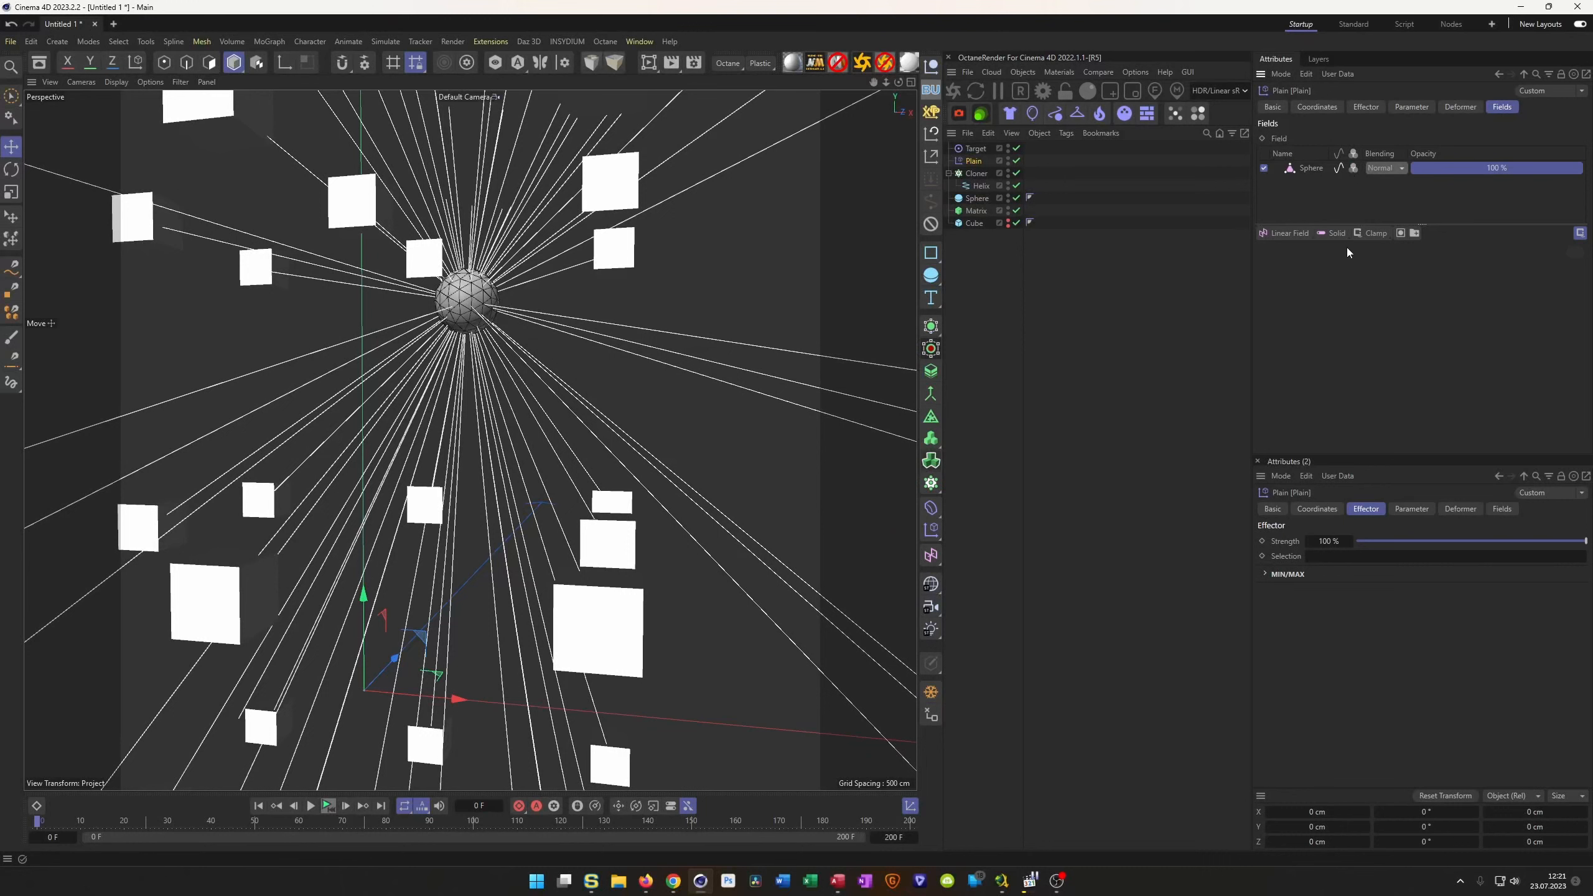
# Set the Sphere field layer to Surface mode with a radius of 201 cm.
pyautogui.click(1290, 172)
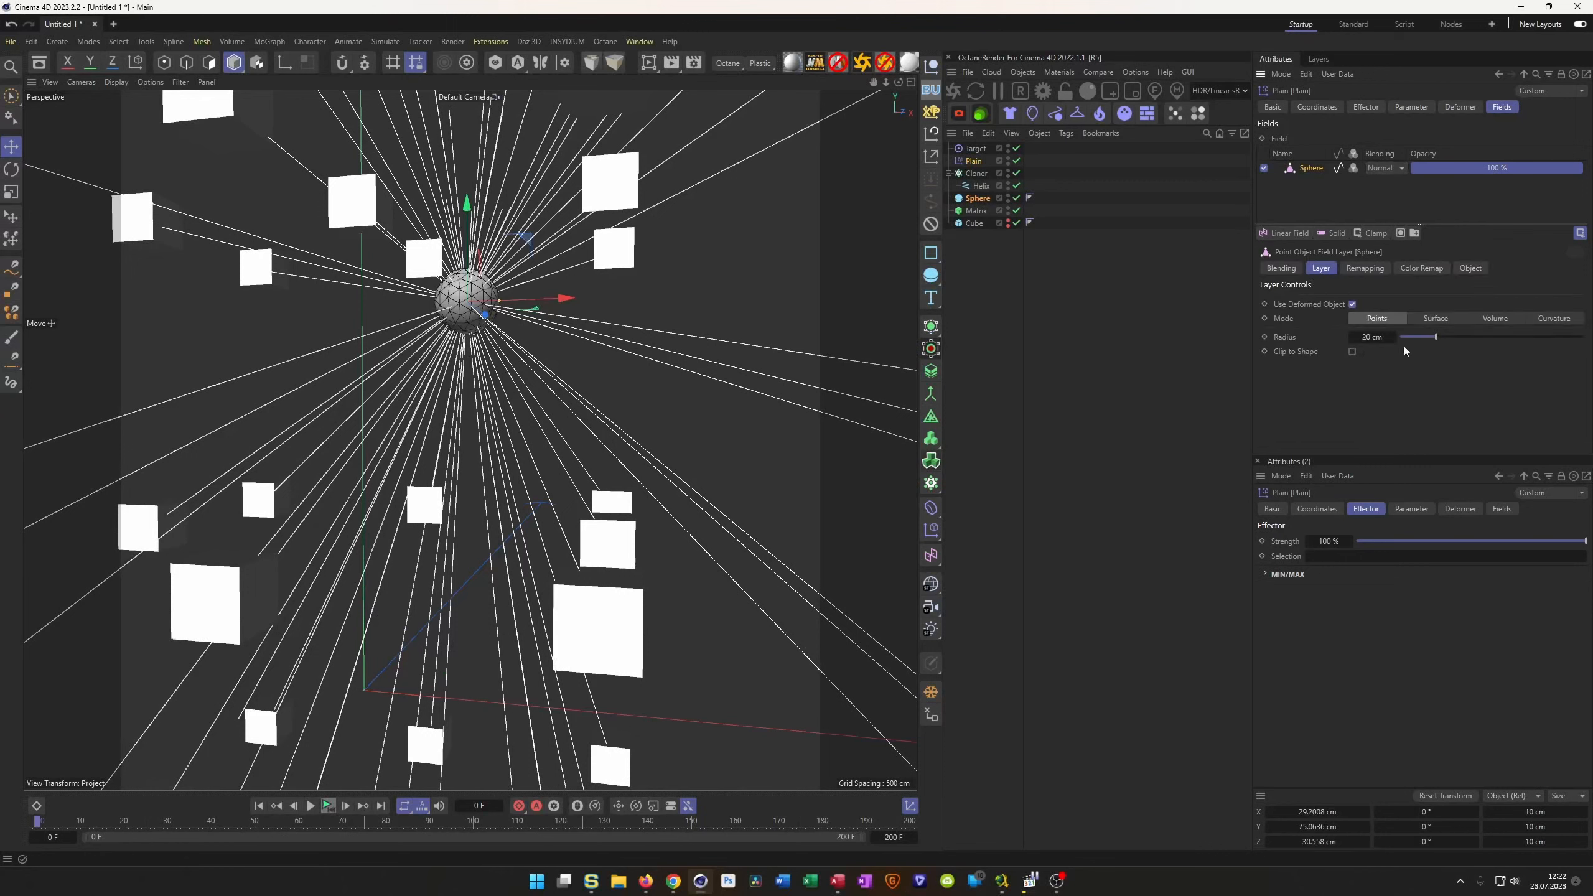
pyautogui.click(1436, 318)
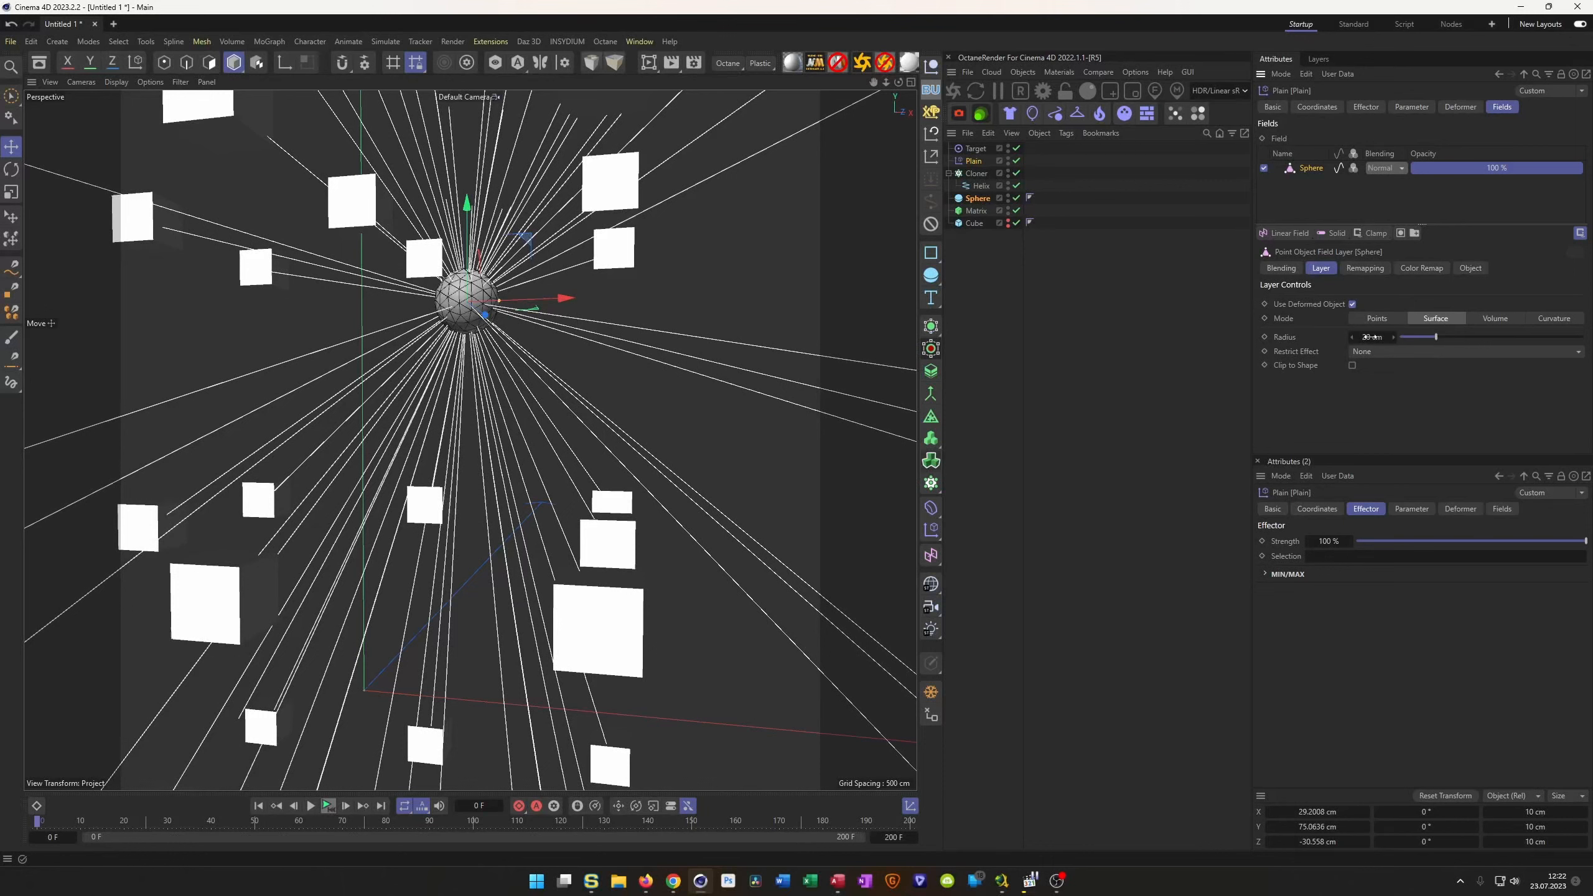
pyautogui.moveTo(1374, 338); pyautogui.dragTo(1480, 337)
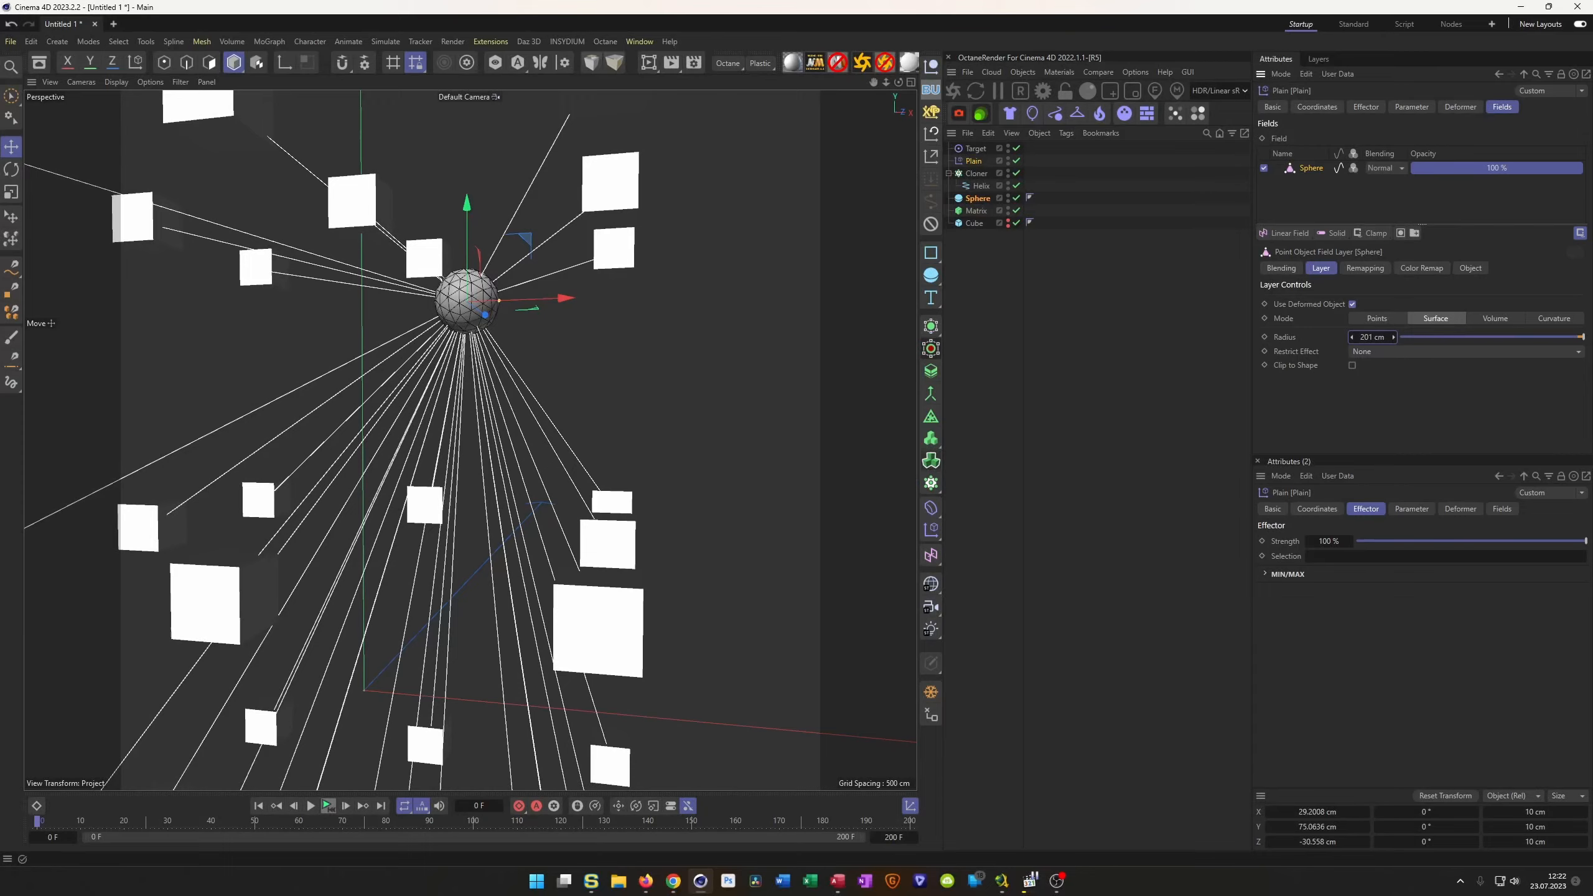
pyautogui.moveTo(485, 301)
pyautogui.keyDown('alt'); pyautogui.mouseDown()
pyautogui.moveTo(722, 275)
pyautogui.moveTo(595, 245)
pyautogui.moveTo(393, 663)
pyautogui.moveTo(439, 315)
pyautogui.moveTo(643, 277)
pyautogui.moveTo(773, 274)
pyautogui.mouseUp(); pyautogui.keyUp('alt')
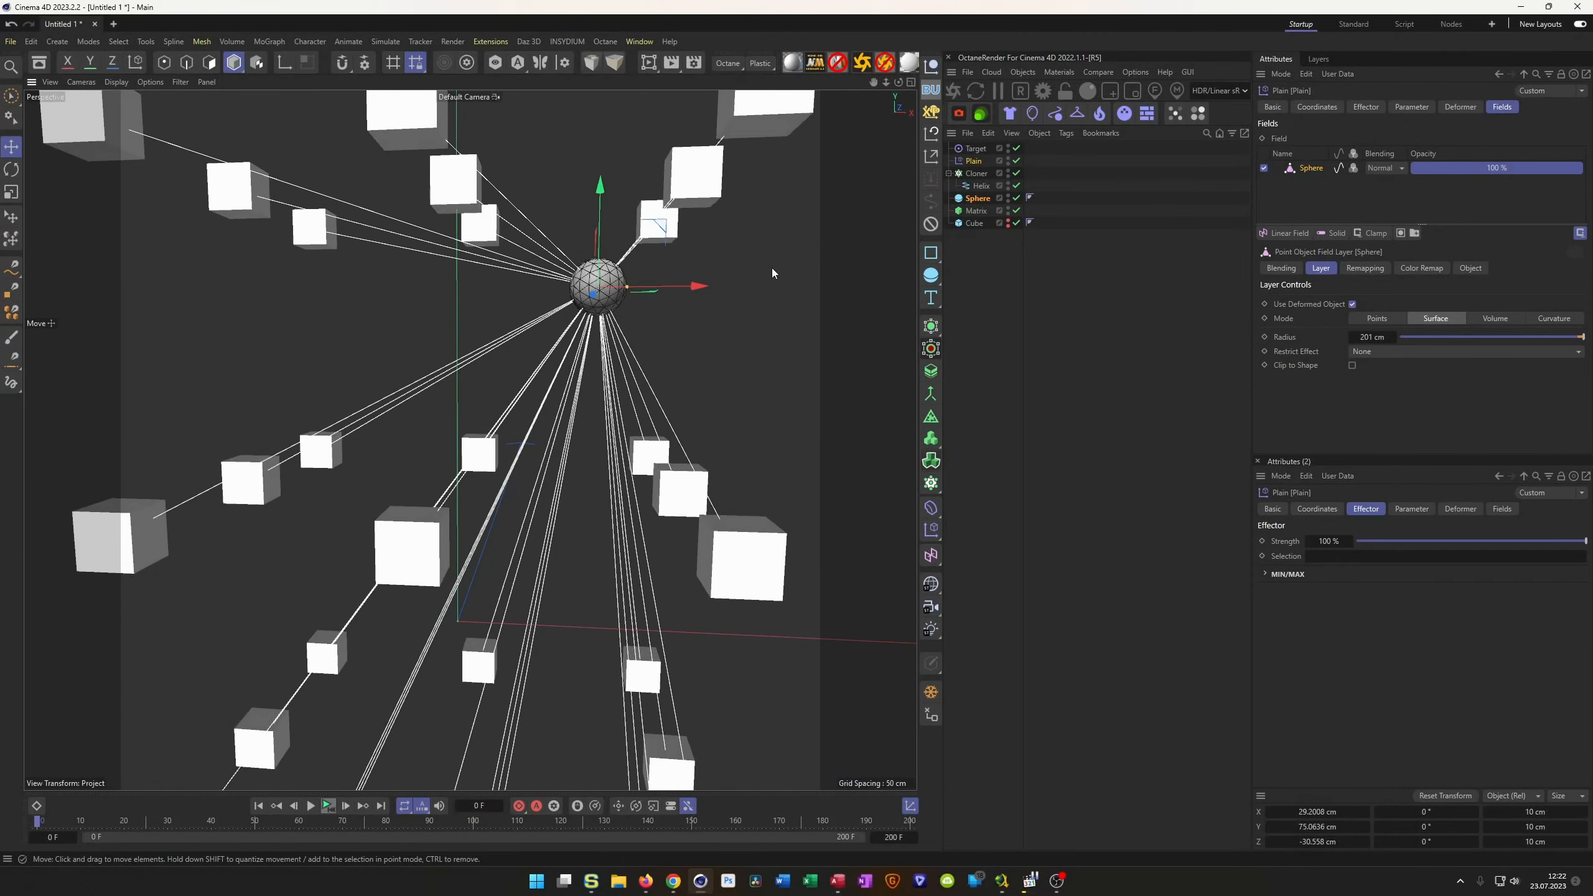
# Move the Sphere closer to the grid centre, to about X 6 cm, Y 52 cm, Z -9 cm.
pyautogui.click(978, 199)
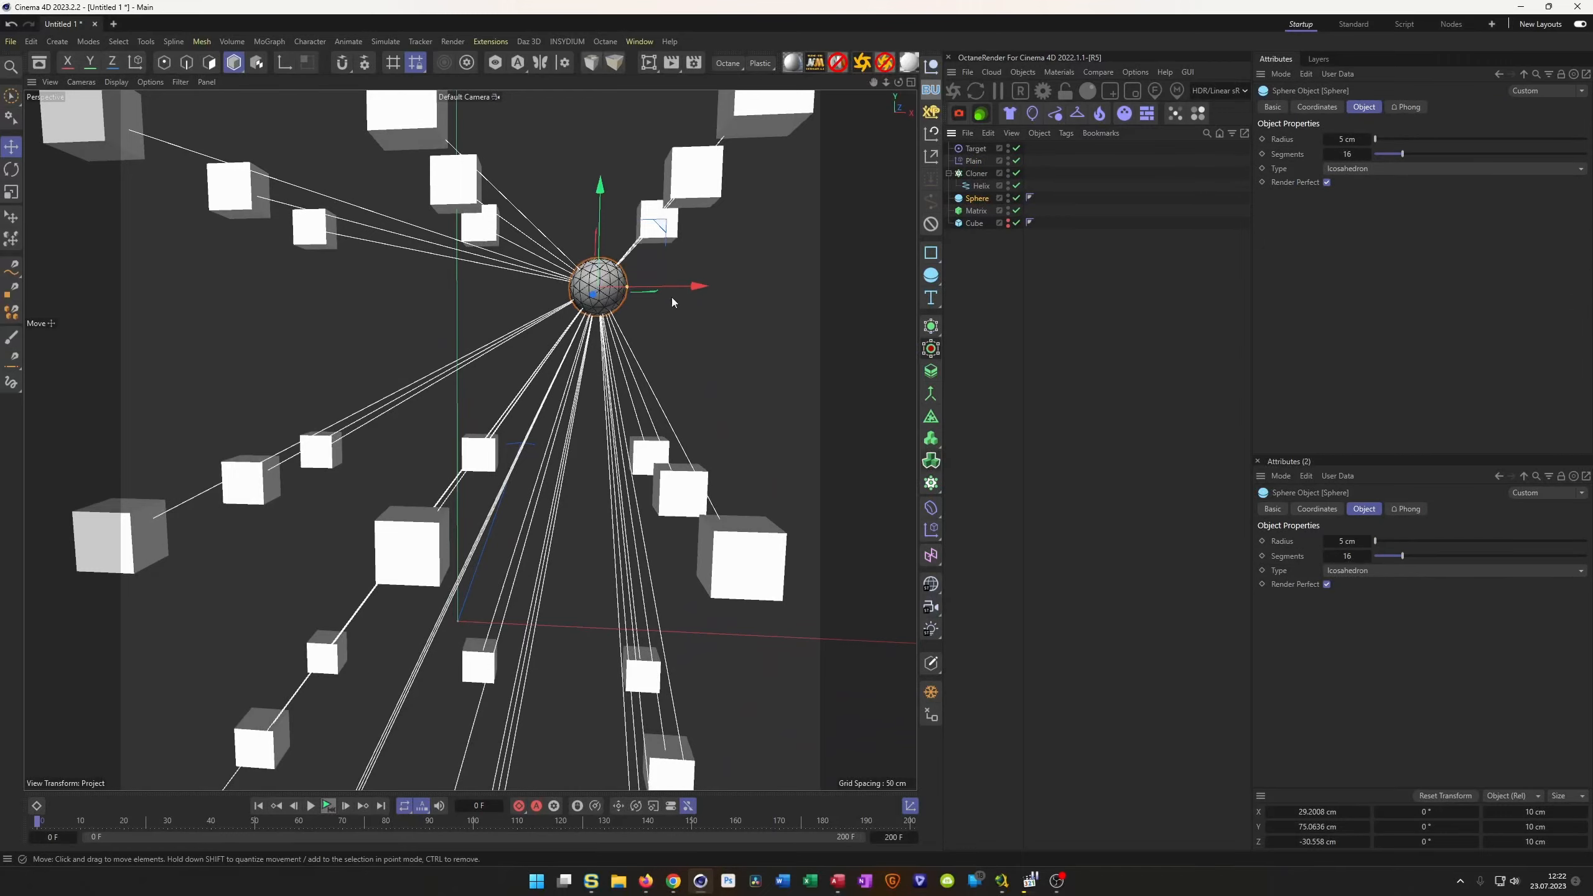
pyautogui.moveTo(666, 231)
pyautogui.mouseDown()
pyautogui.moveTo(649, 227)
pyautogui.moveTo(578, 292)
pyautogui.moveTo(367, 300)
pyautogui.moveTo(282, 219)
pyautogui.moveTo(496, 434)
pyautogui.moveTo(697, 674)
pyautogui.moveTo(697, 226)
pyautogui.moveTo(411, 222)
pyautogui.moveTo(274, 168)
pyautogui.moveTo(283, 200)
pyautogui.moveTo(654, 326)
pyautogui.moveTo(580, 521)
pyautogui.moveTo(452, 395)
pyautogui.moveTo(351, 333)
pyautogui.moveTo(590, 350)
pyautogui.moveTo(620, 442)
pyautogui.moveTo(520, 377)
pyautogui.moveTo(530, 360)
pyautogui.moveTo(508, 392)
pyautogui.moveTo(528, 418)
pyautogui.moveTo(589, 432)
pyautogui.moveTo(273, 448)
pyautogui.moveTo(433, 428)
pyautogui.moveTo(485, 448)
pyautogui.moveTo(500, 357)
pyautogui.mouseUp()
pyautogui.scroll(2, 533, 367)
pyautogui.scroll(2, 534, 373)
pyautogui.scroll(-4, 533, 417)
pyautogui.scroll(-4, 433, 428)
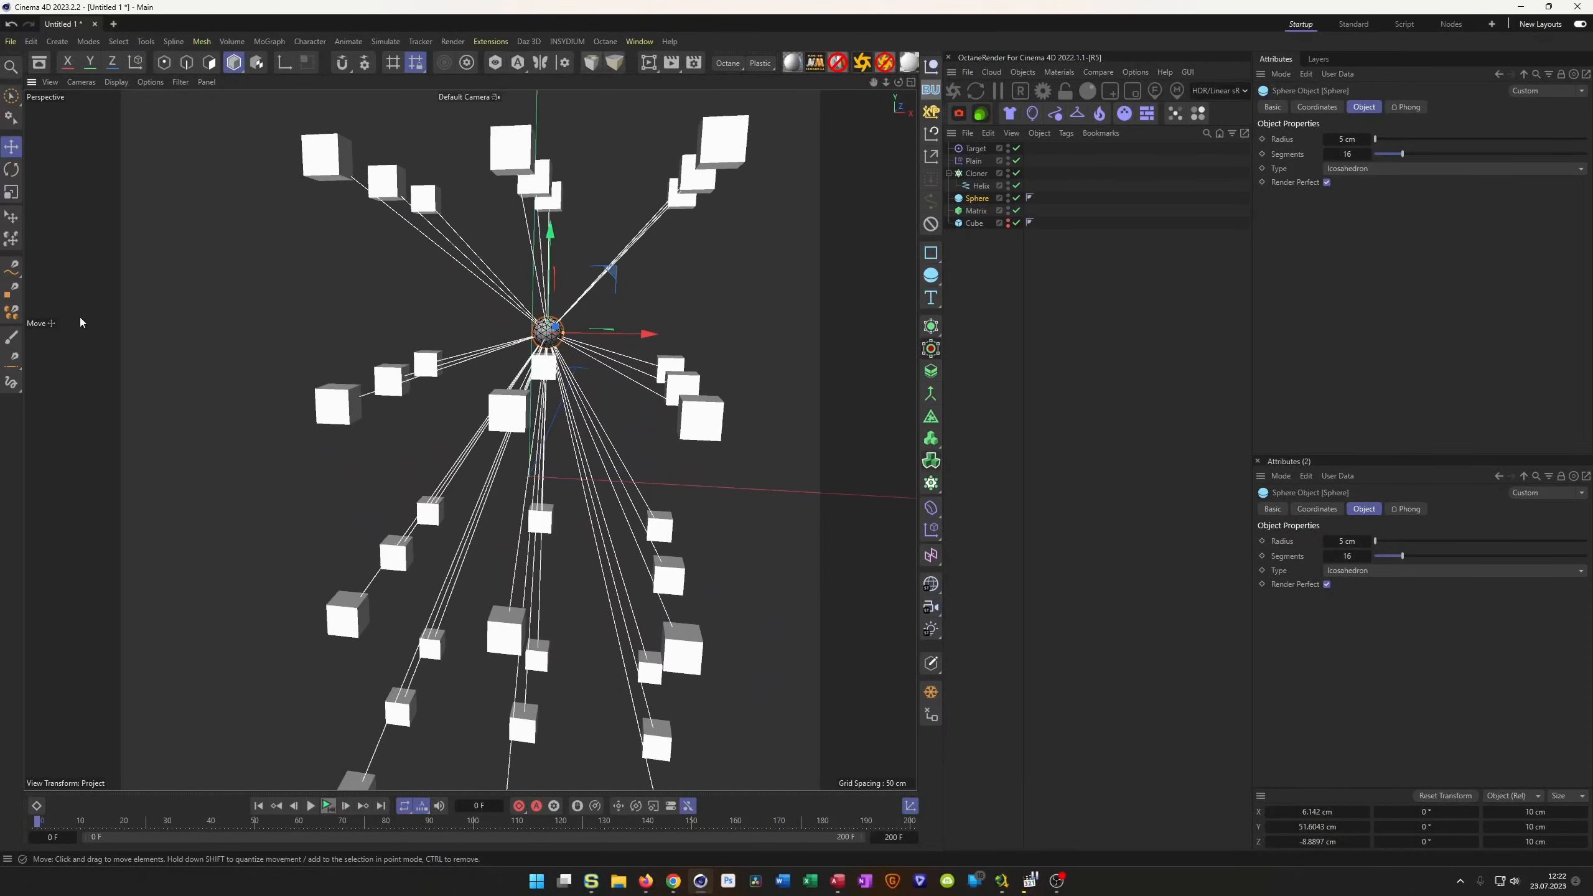
# Switch to the media player, review the Stay_Connected.mp4 reference animation, and move its window out of the way.
pyautogui.click(1030, 881)
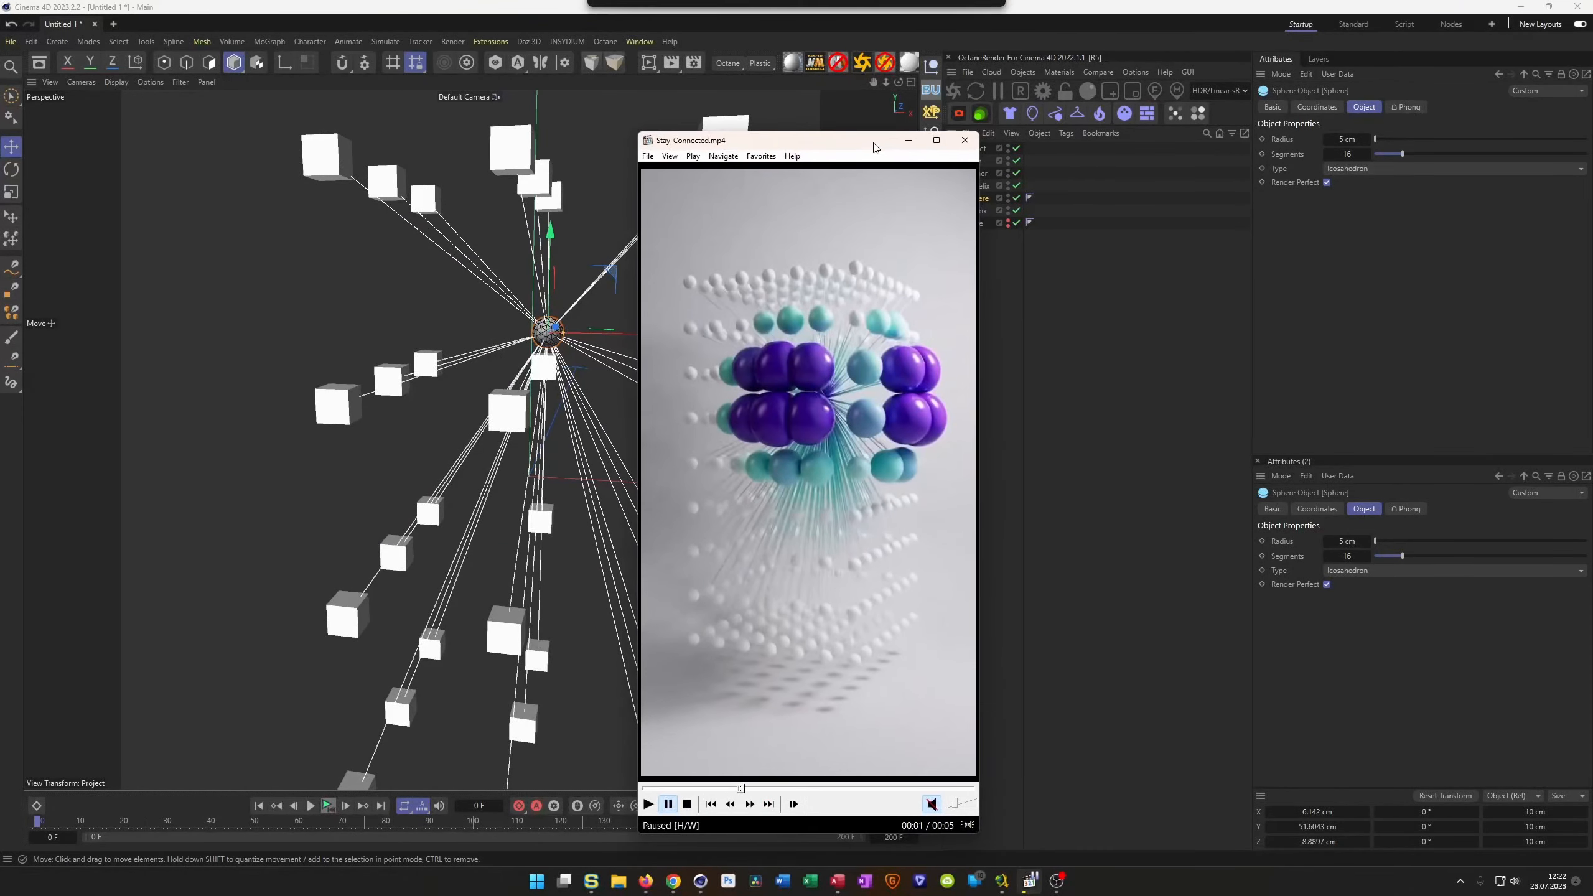
pyautogui.click(765, 495)
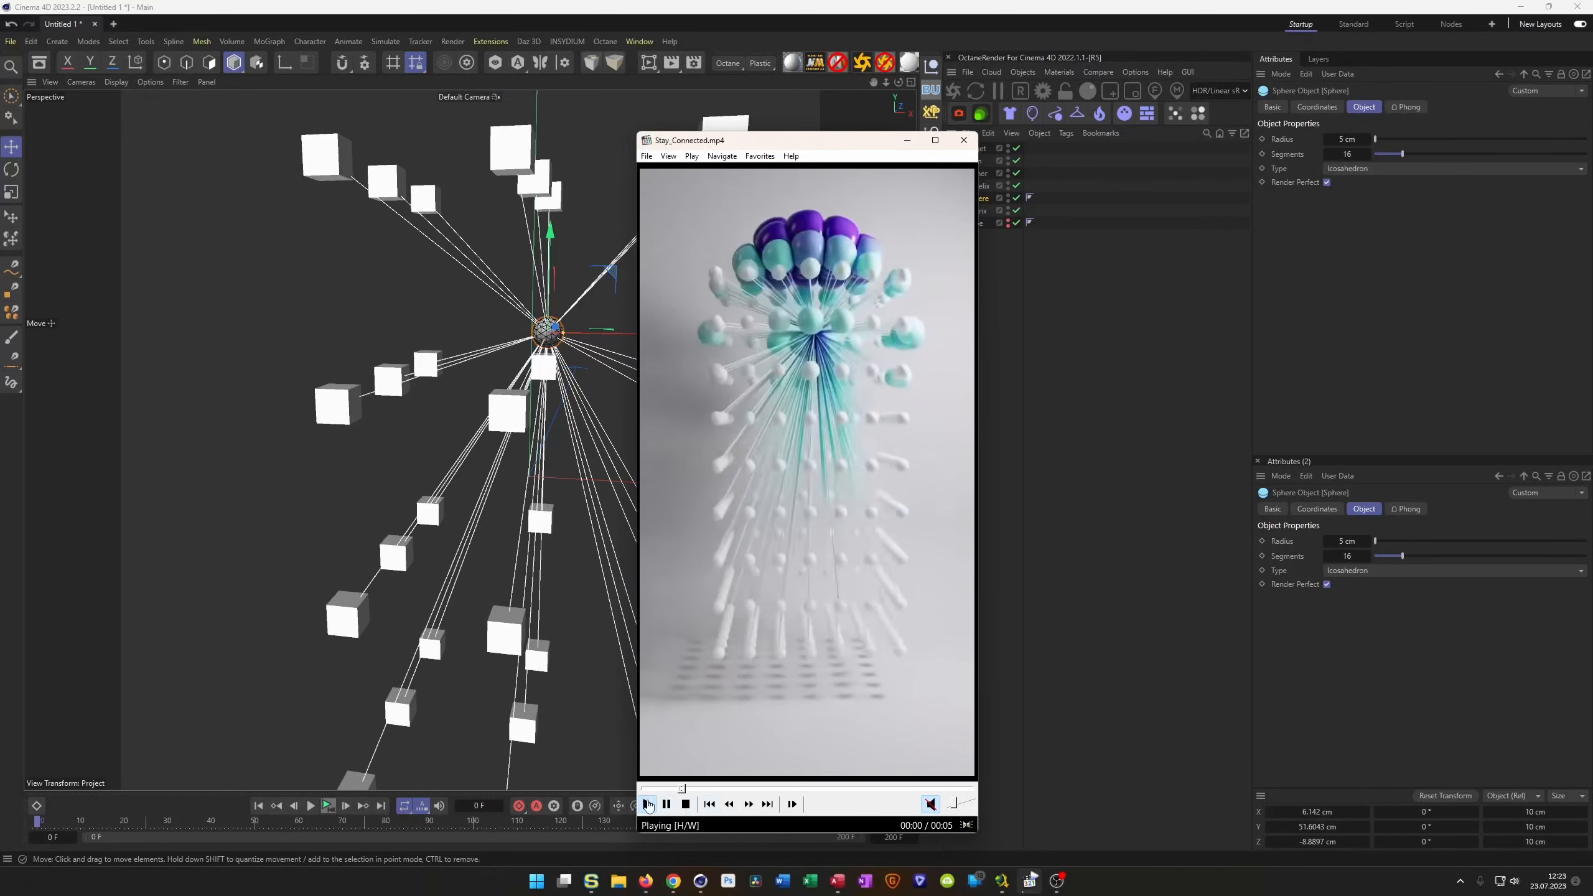
pyautogui.click(920, 271)
pyautogui.moveTo(848, 138); pyautogui.dragTo(2, 181)
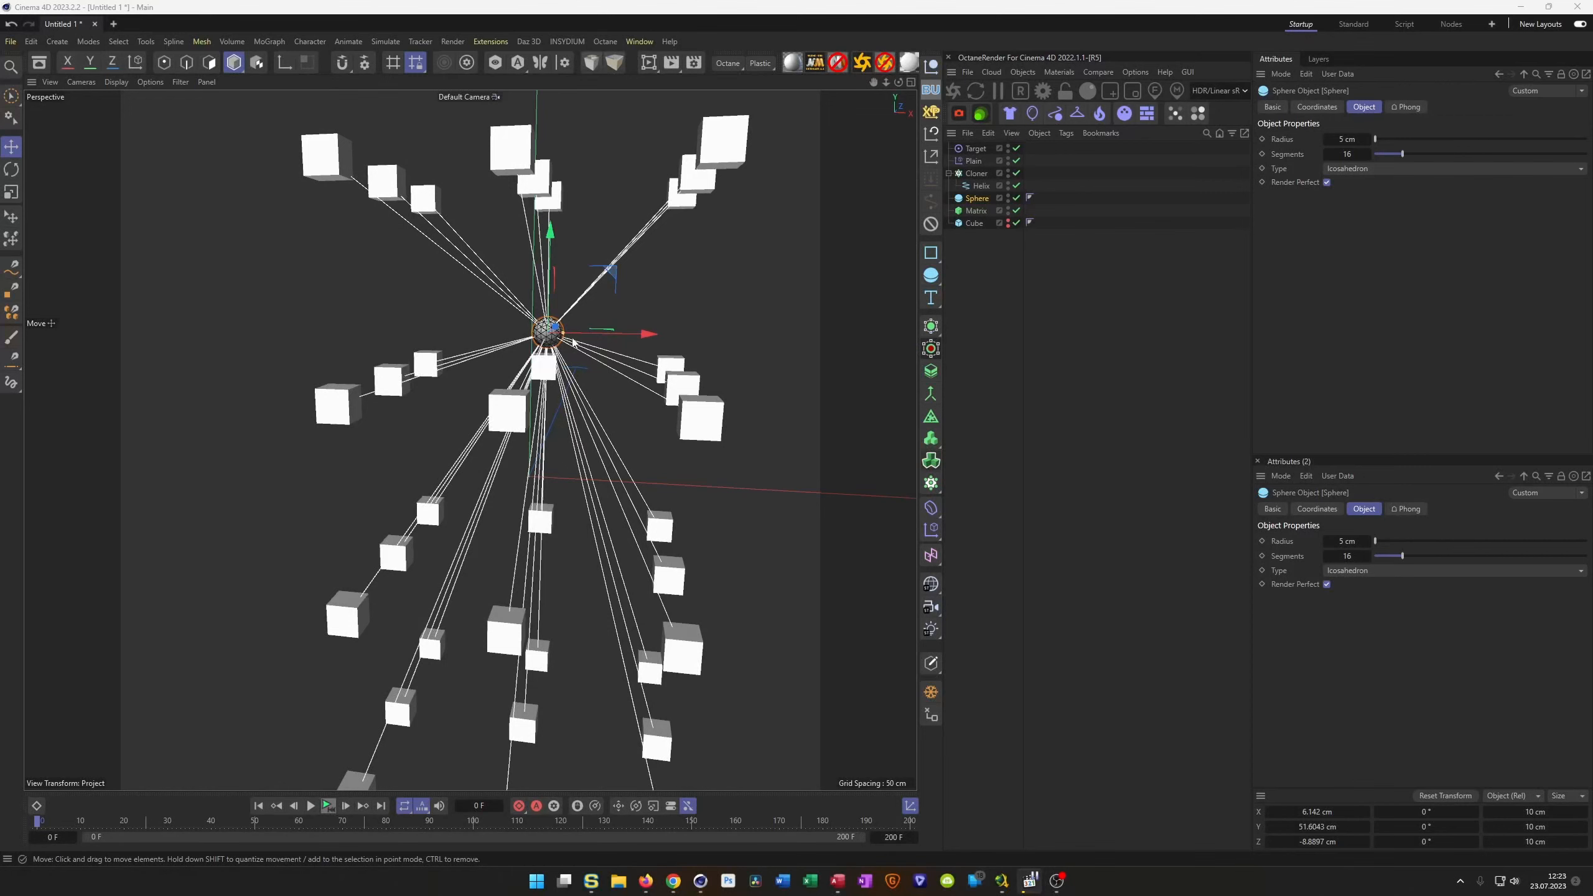
# Hide the Matrix and the Cloner in the viewport and show the Cube instead.
pyautogui.scroll(-2, 564, 351)
pyautogui.moveTo(521, 359)
pyautogui.keyDown('alt'); pyautogui.mouseDown()
pyautogui.moveTo(464, 361)
pyautogui.moveTo(524, 364)
pyautogui.mouseUp(); pyautogui.keyUp('alt')
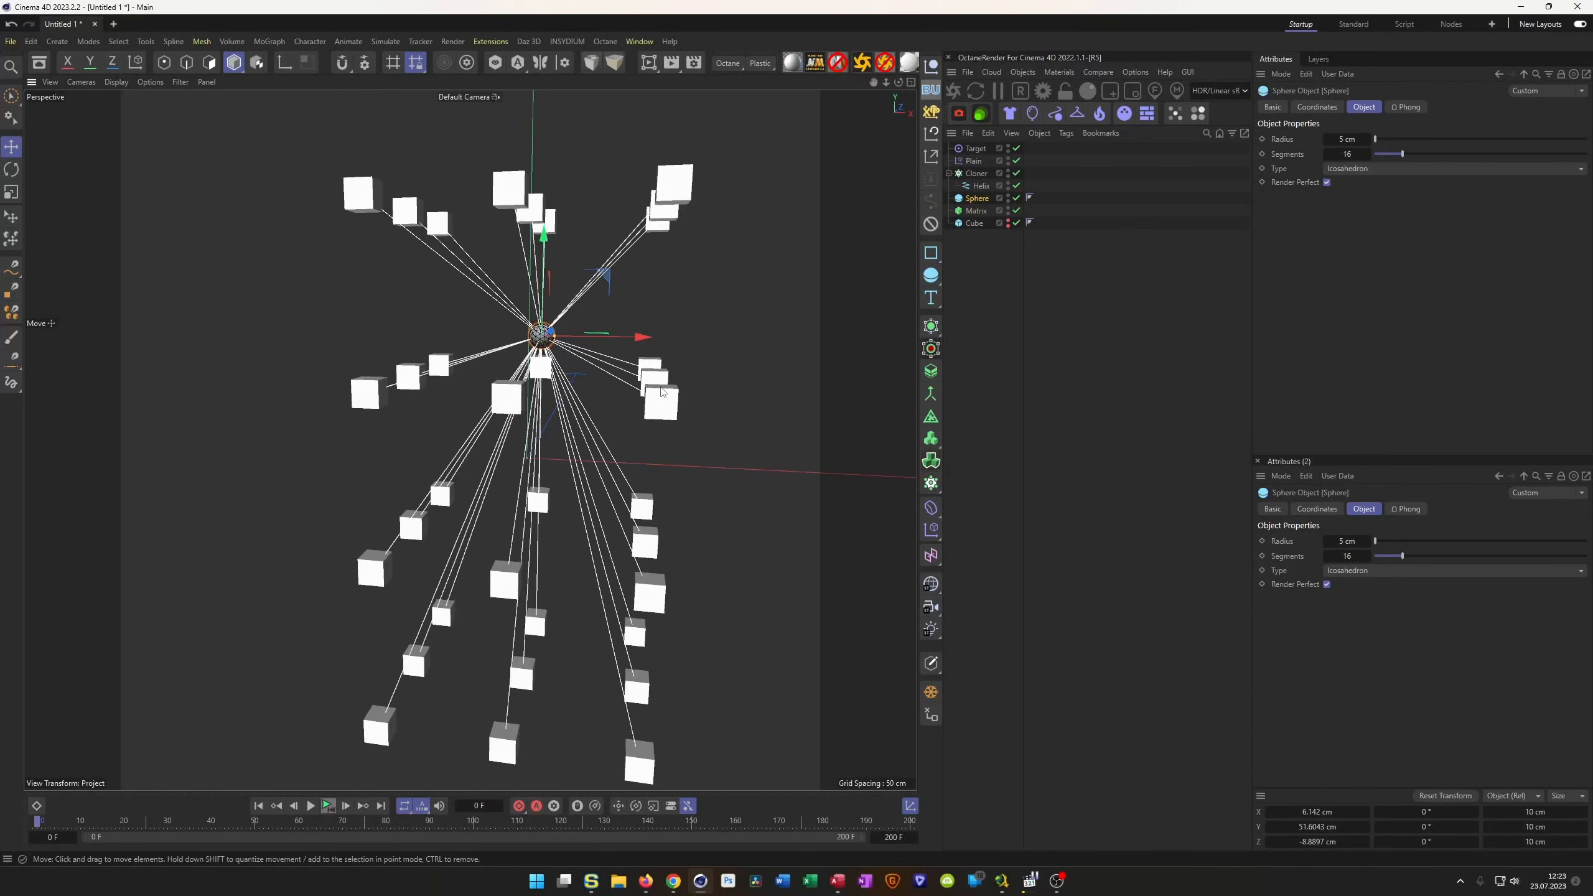
pyautogui.click(1008, 214)
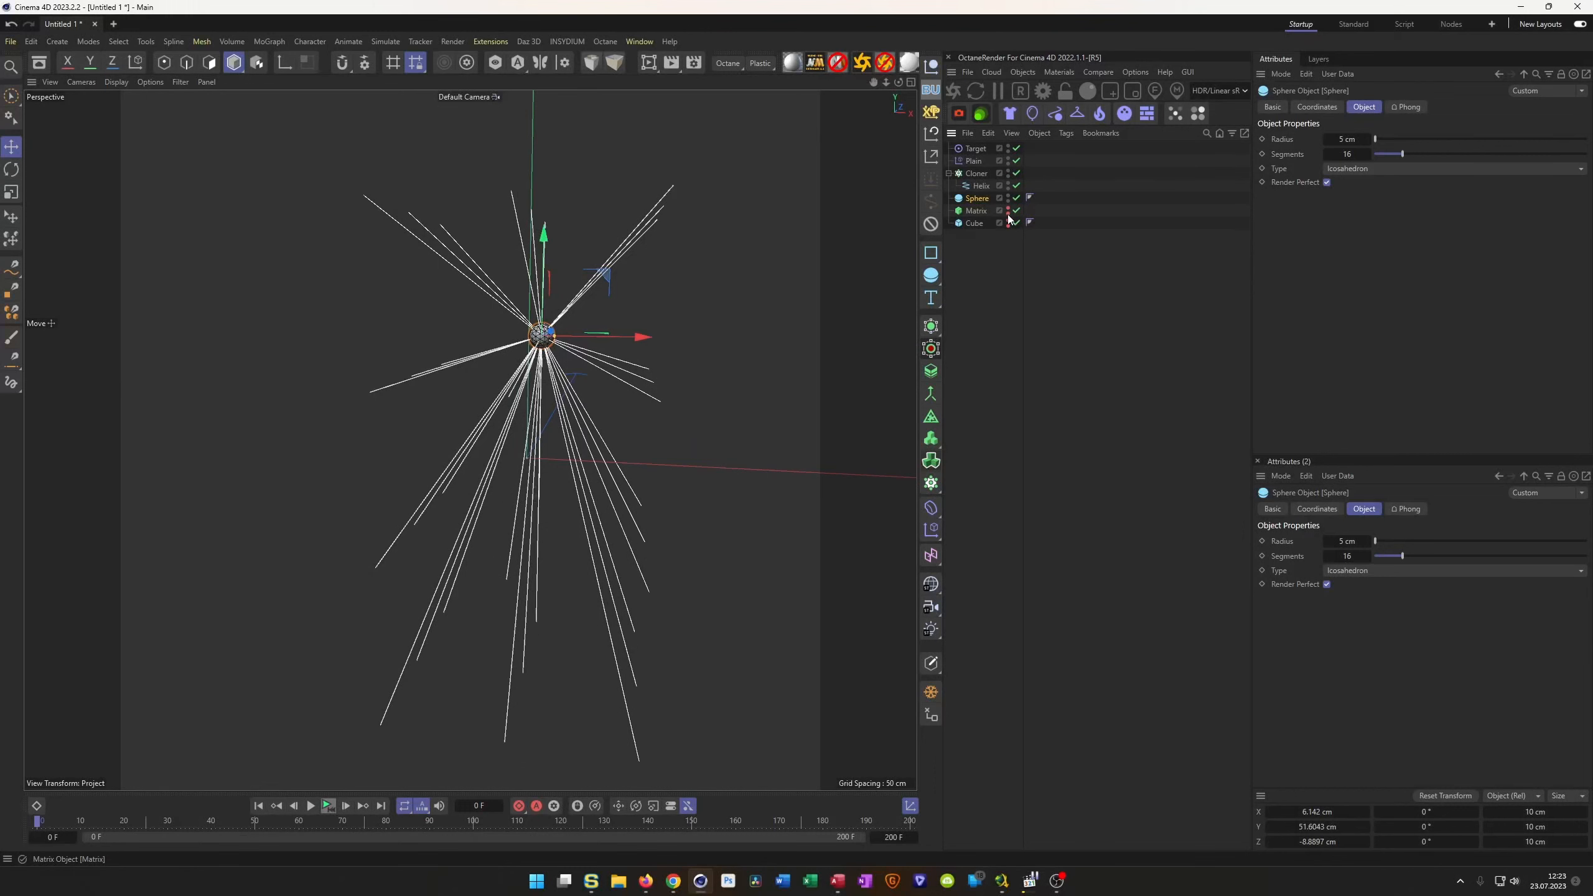
pyautogui.click(1008, 174)
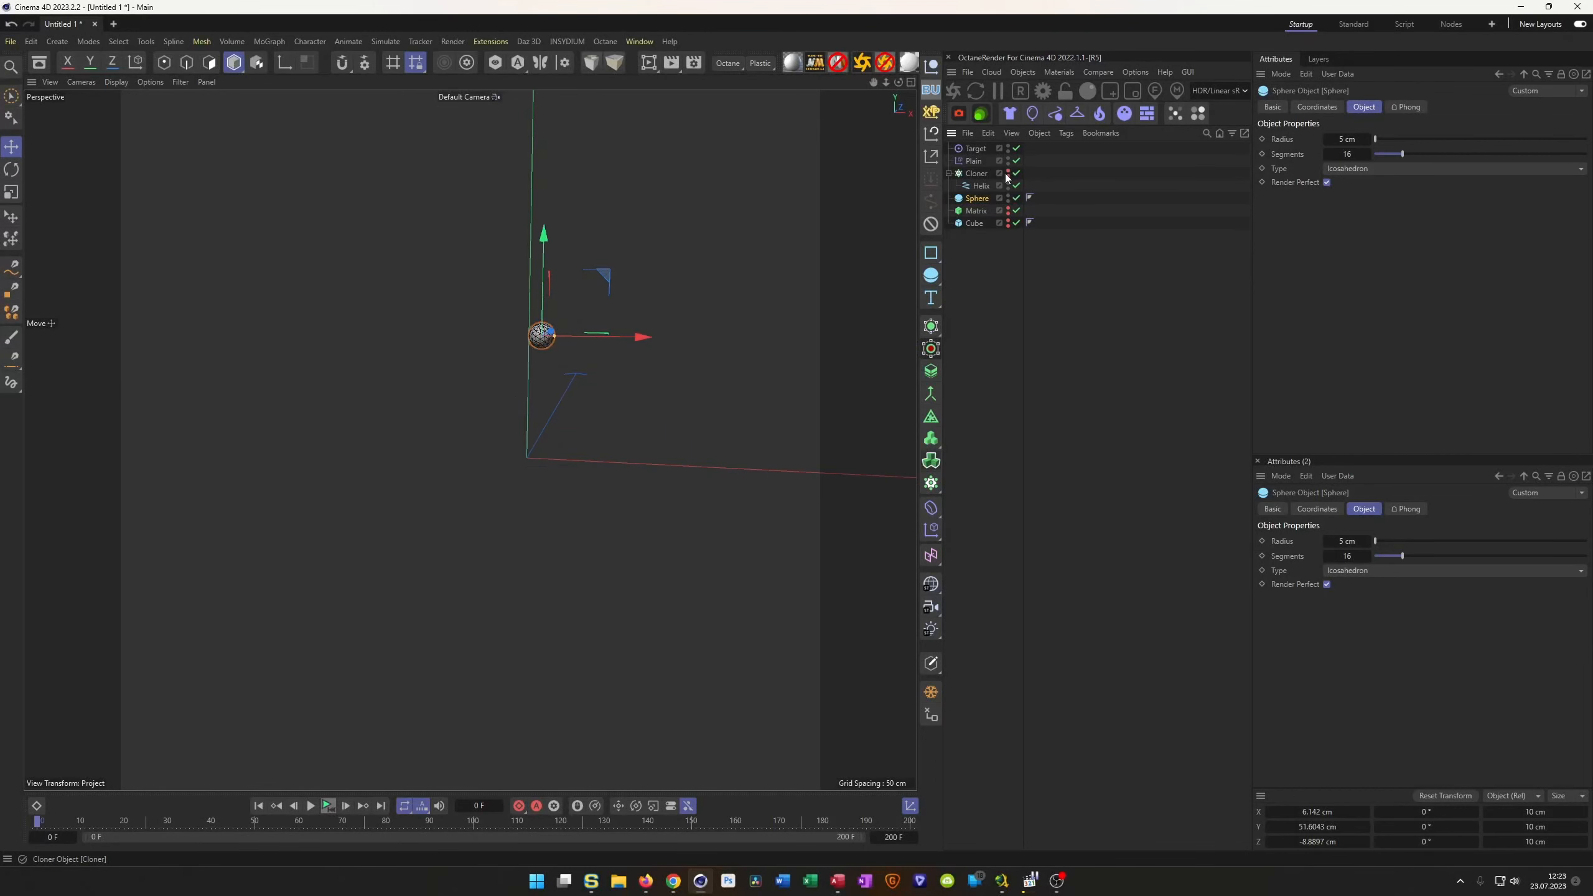
pyautogui.click(1009, 221)
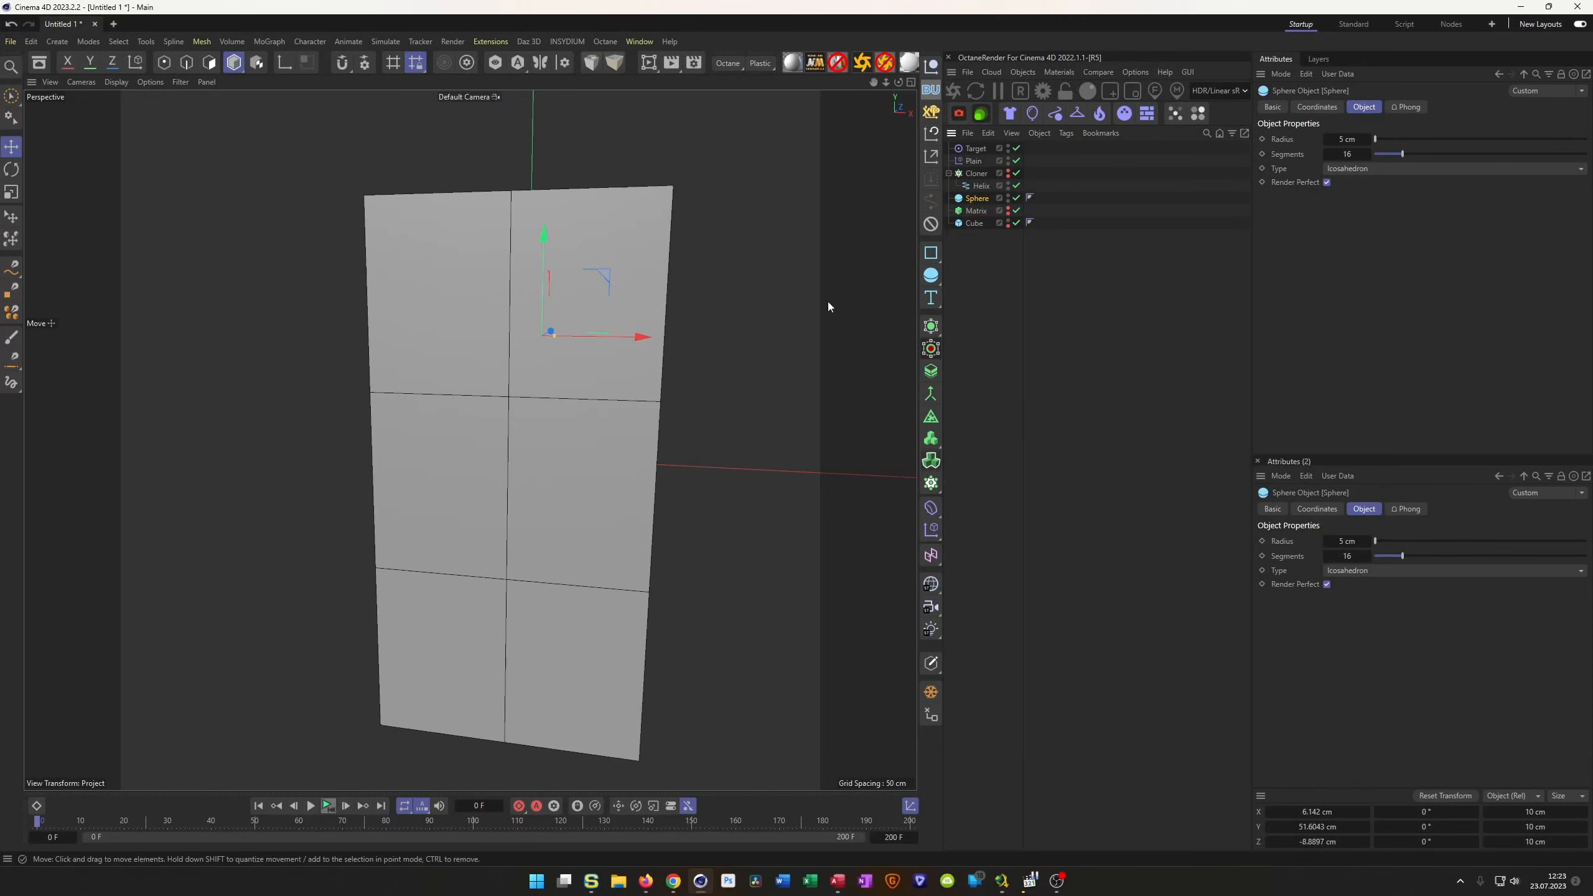
# Turn on X-Ray display for the Cube so the Sphere can be seen inside it.
pyautogui.click(971, 224)
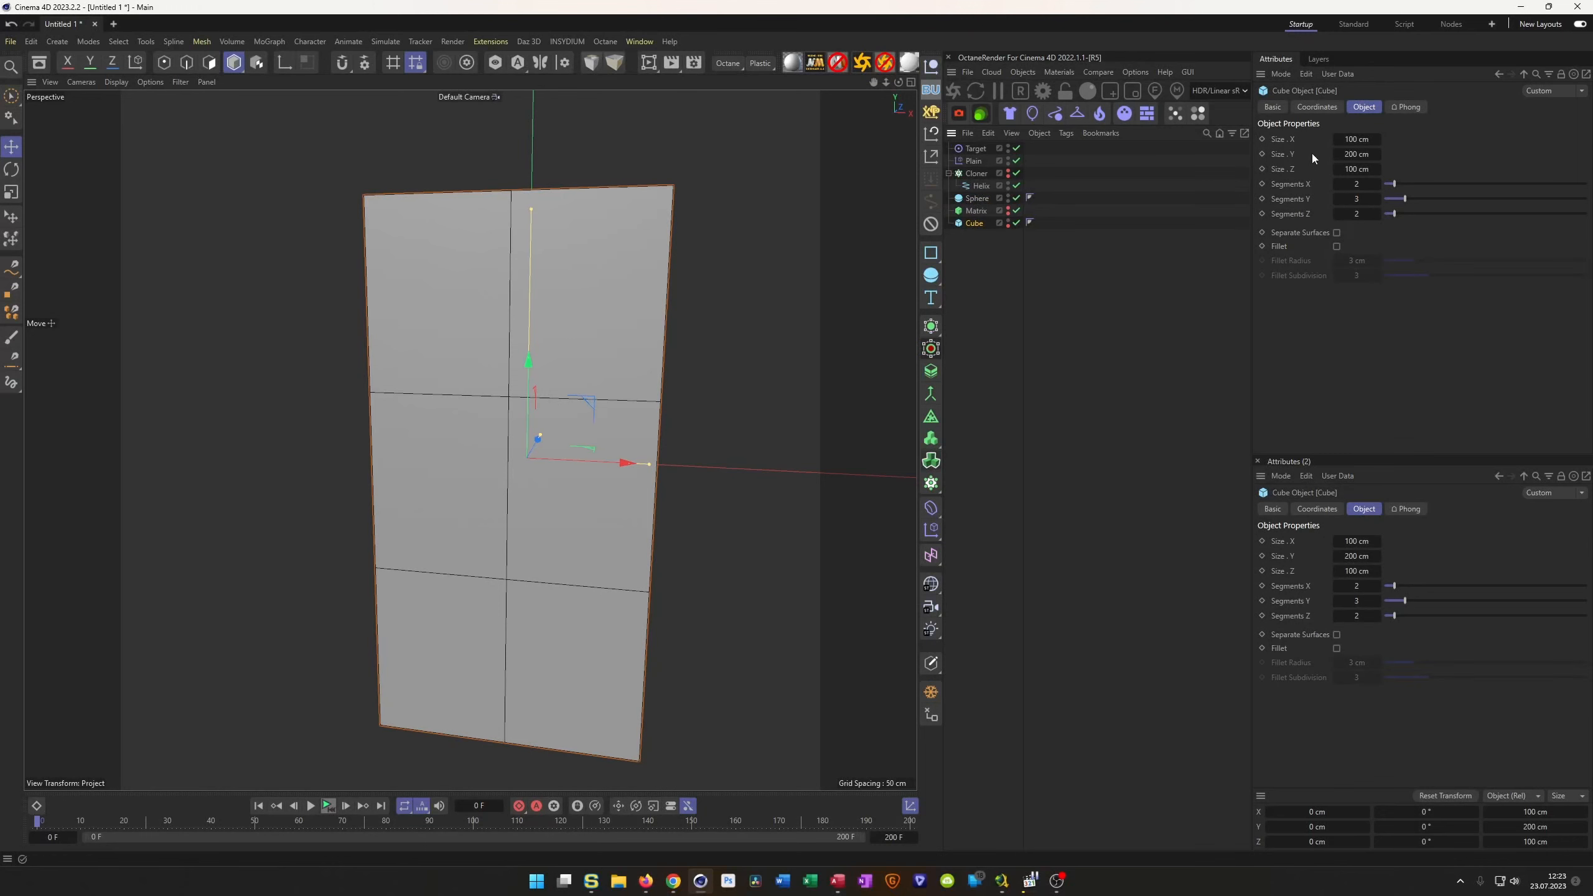
pyautogui.click(1274, 108)
pyautogui.click(1337, 260)
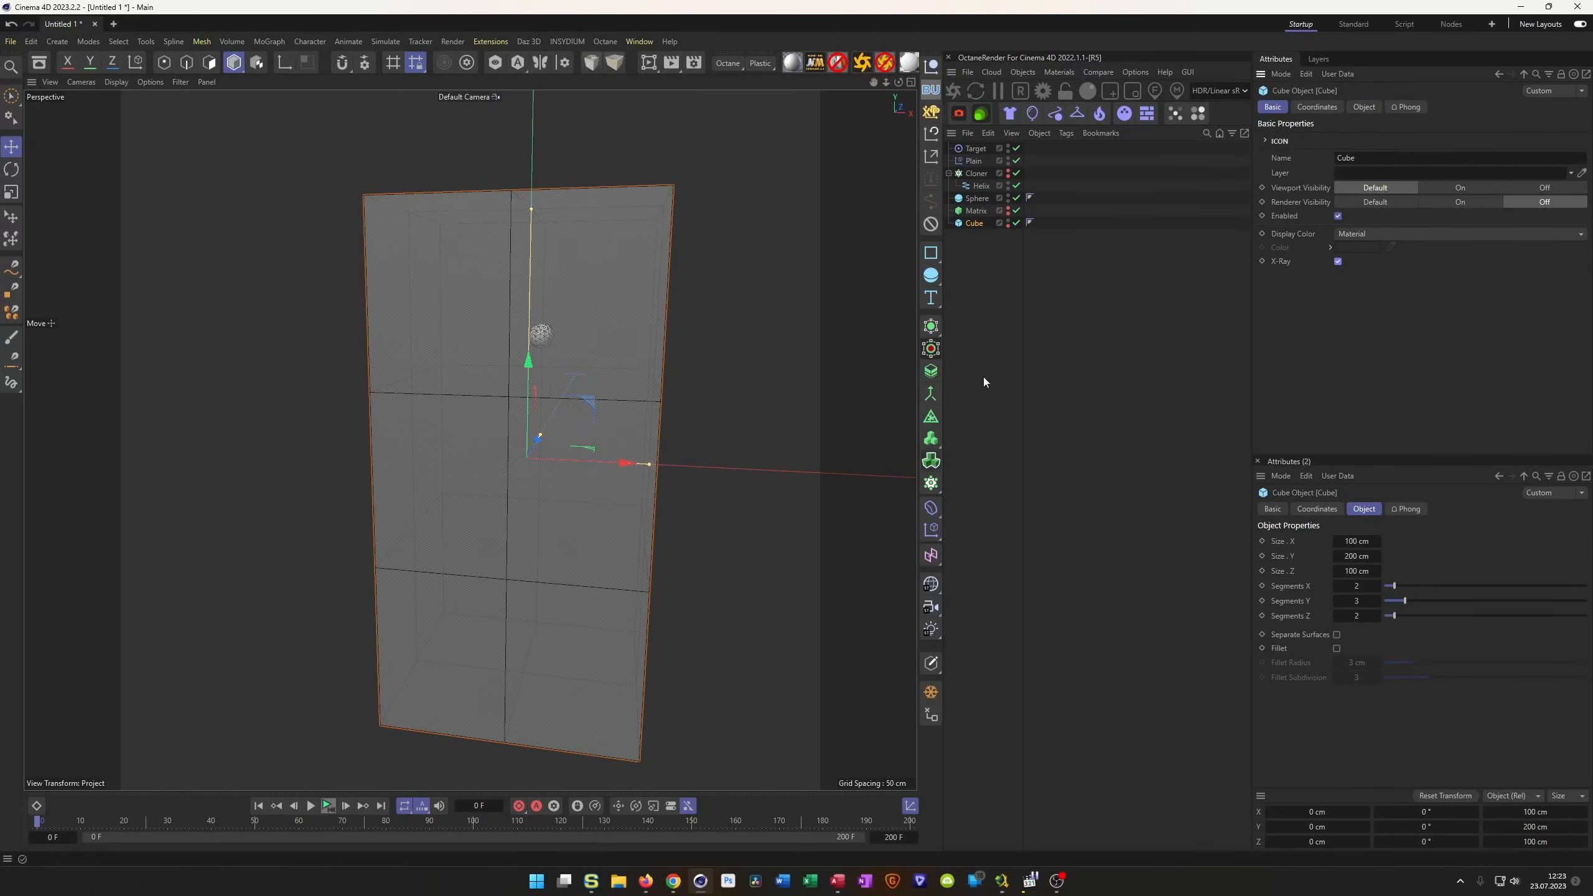
pyautogui.keyDown('alt'); pyautogui.moveTo(534, 339); pyautogui.dragTo(495, 368); pyautogui.keyUp('alt')
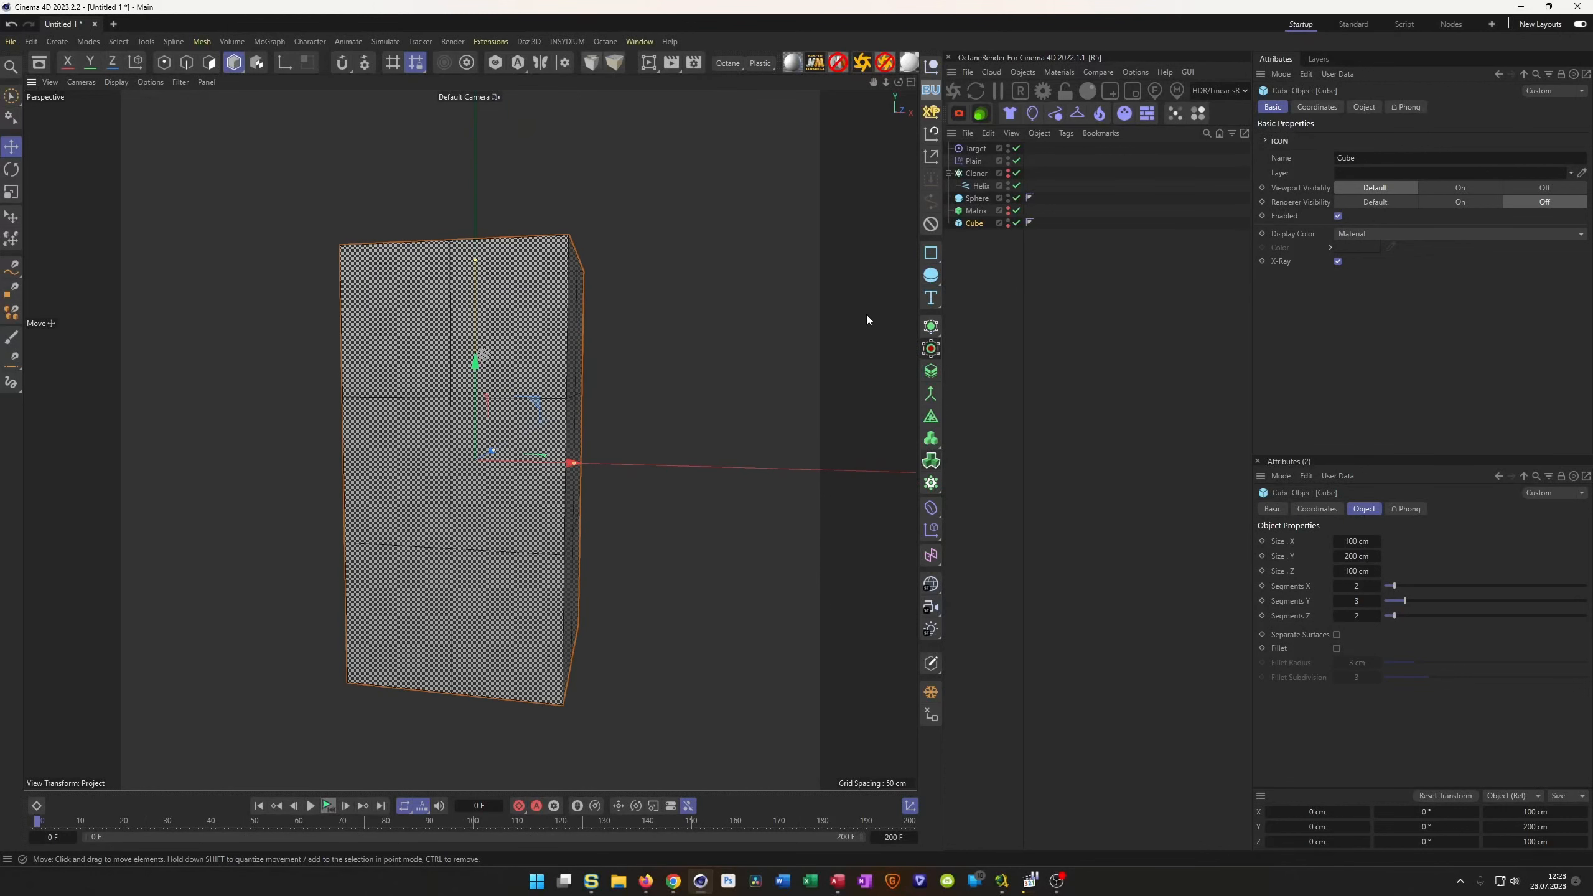
# Add a Cissoid spline with its type set to Lemniscate and its plane set to ZY.
pyautogui.click(931, 254)
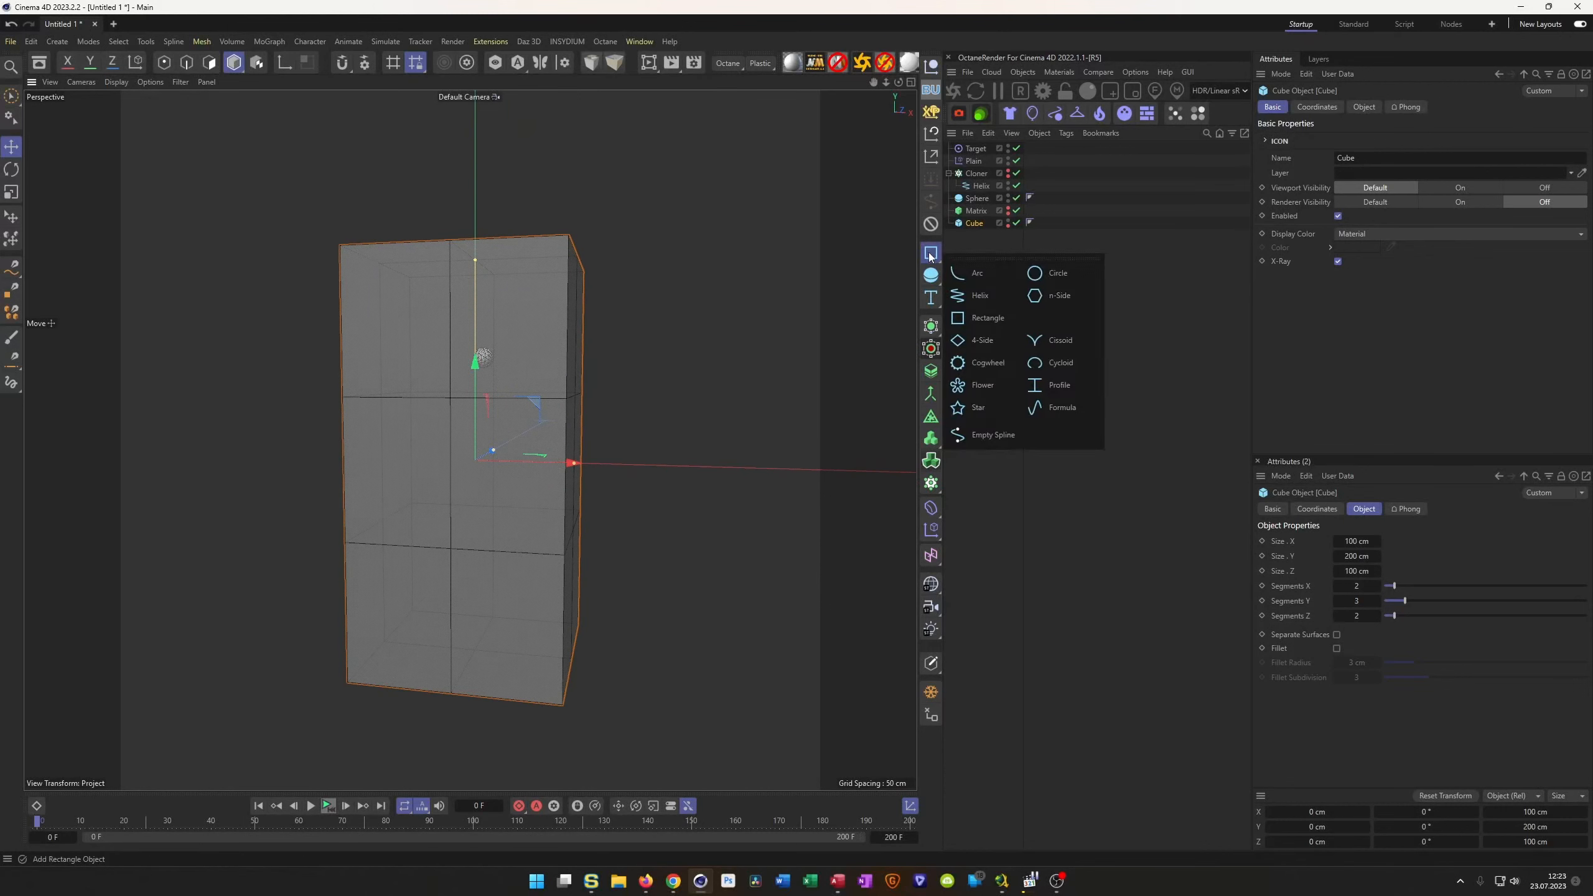
pyautogui.click(1055, 343)
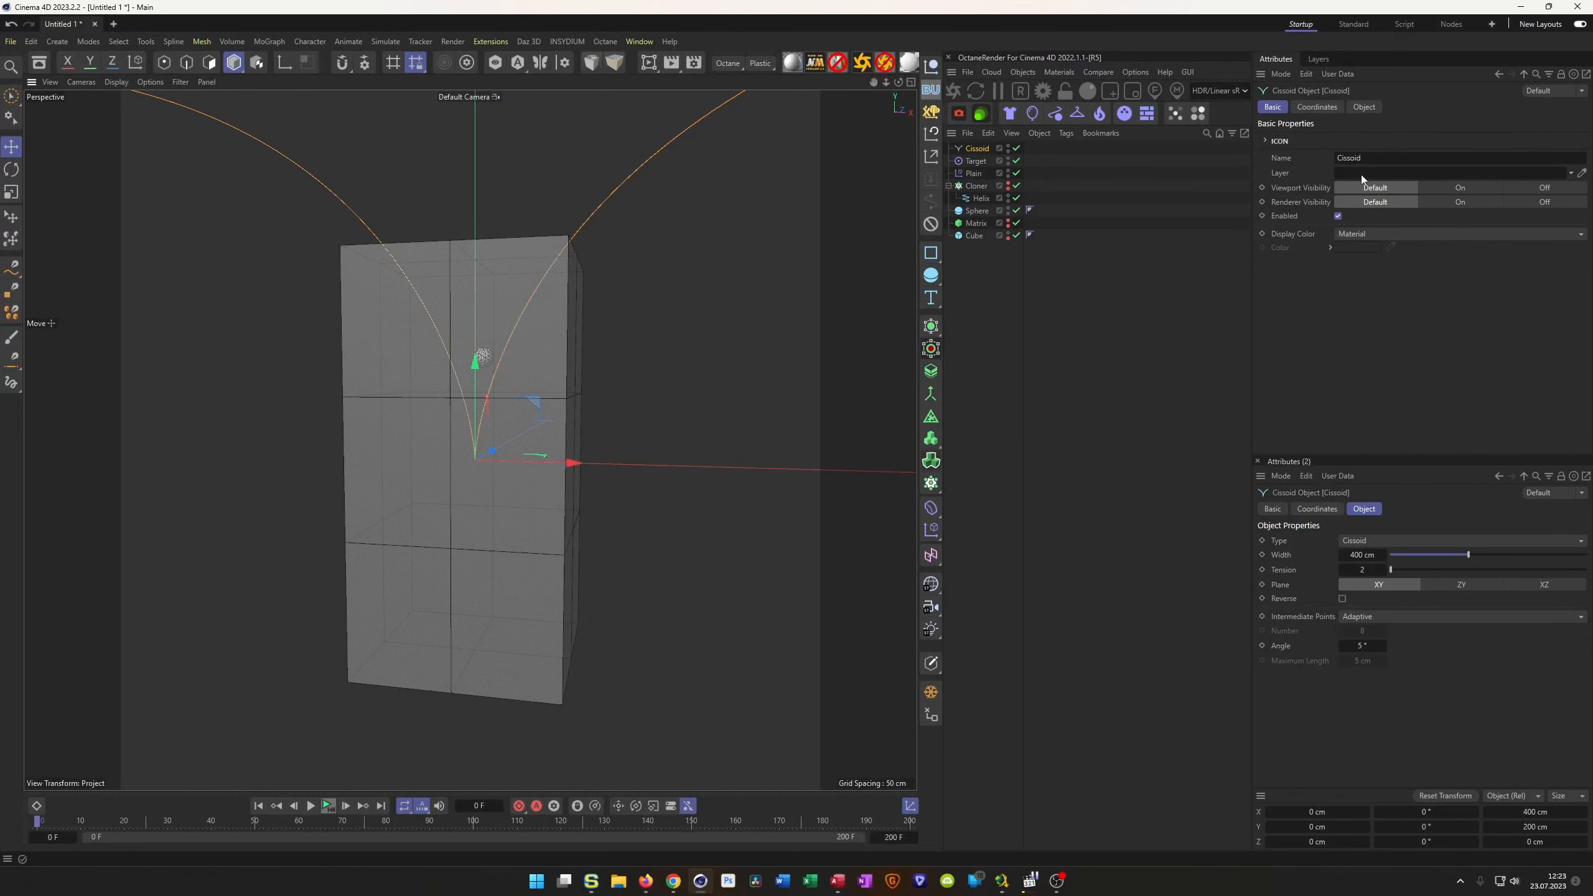
pyautogui.click(1362, 107)
pyautogui.click(1386, 137)
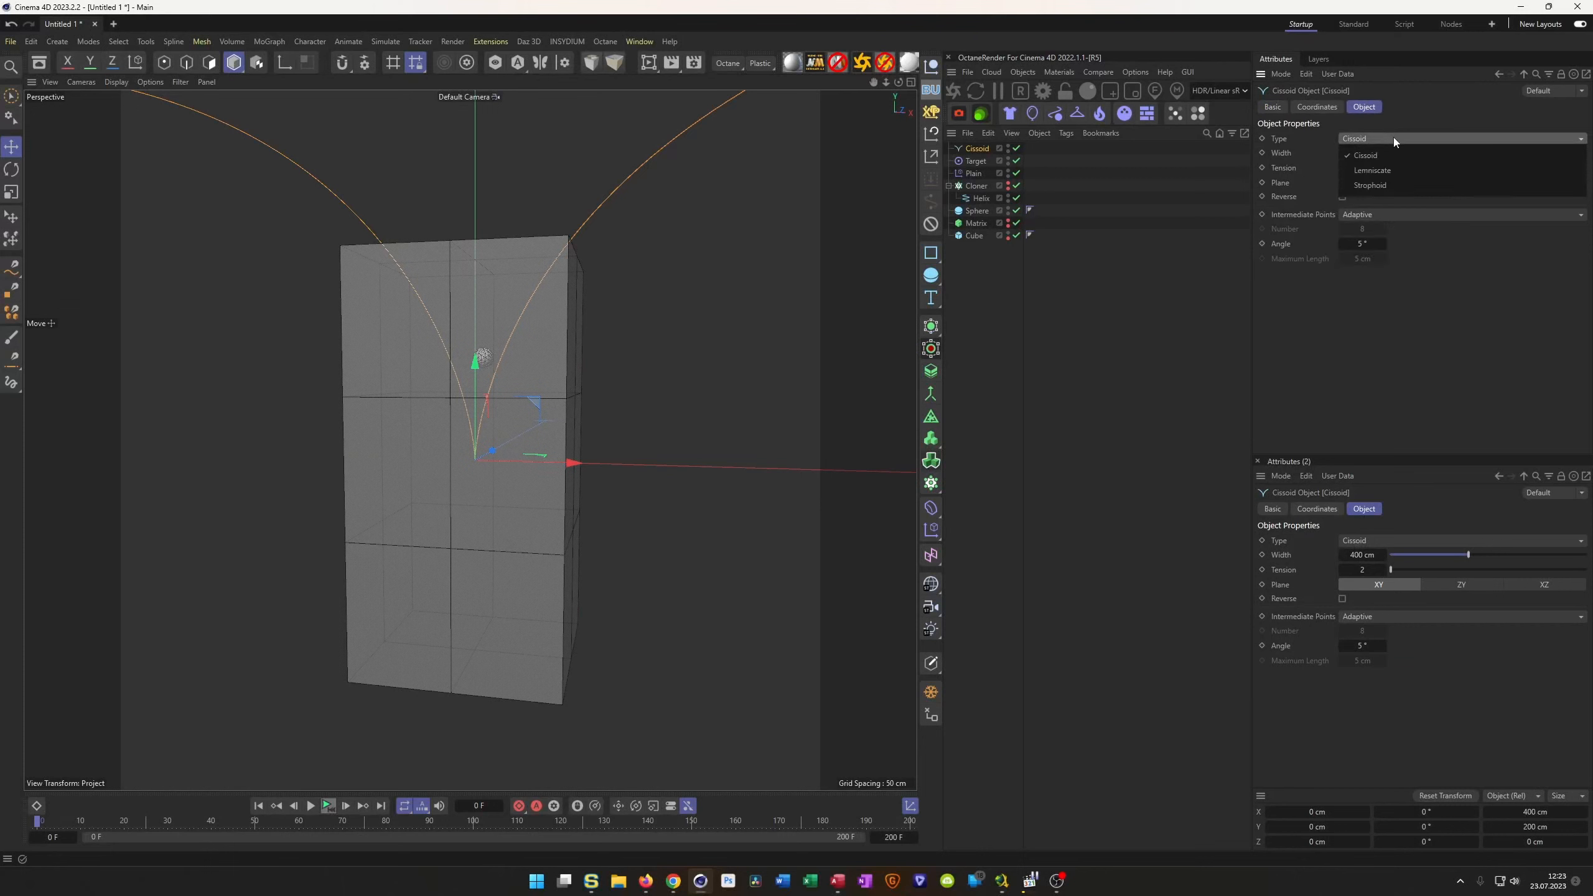
pyautogui.click(1368, 171)
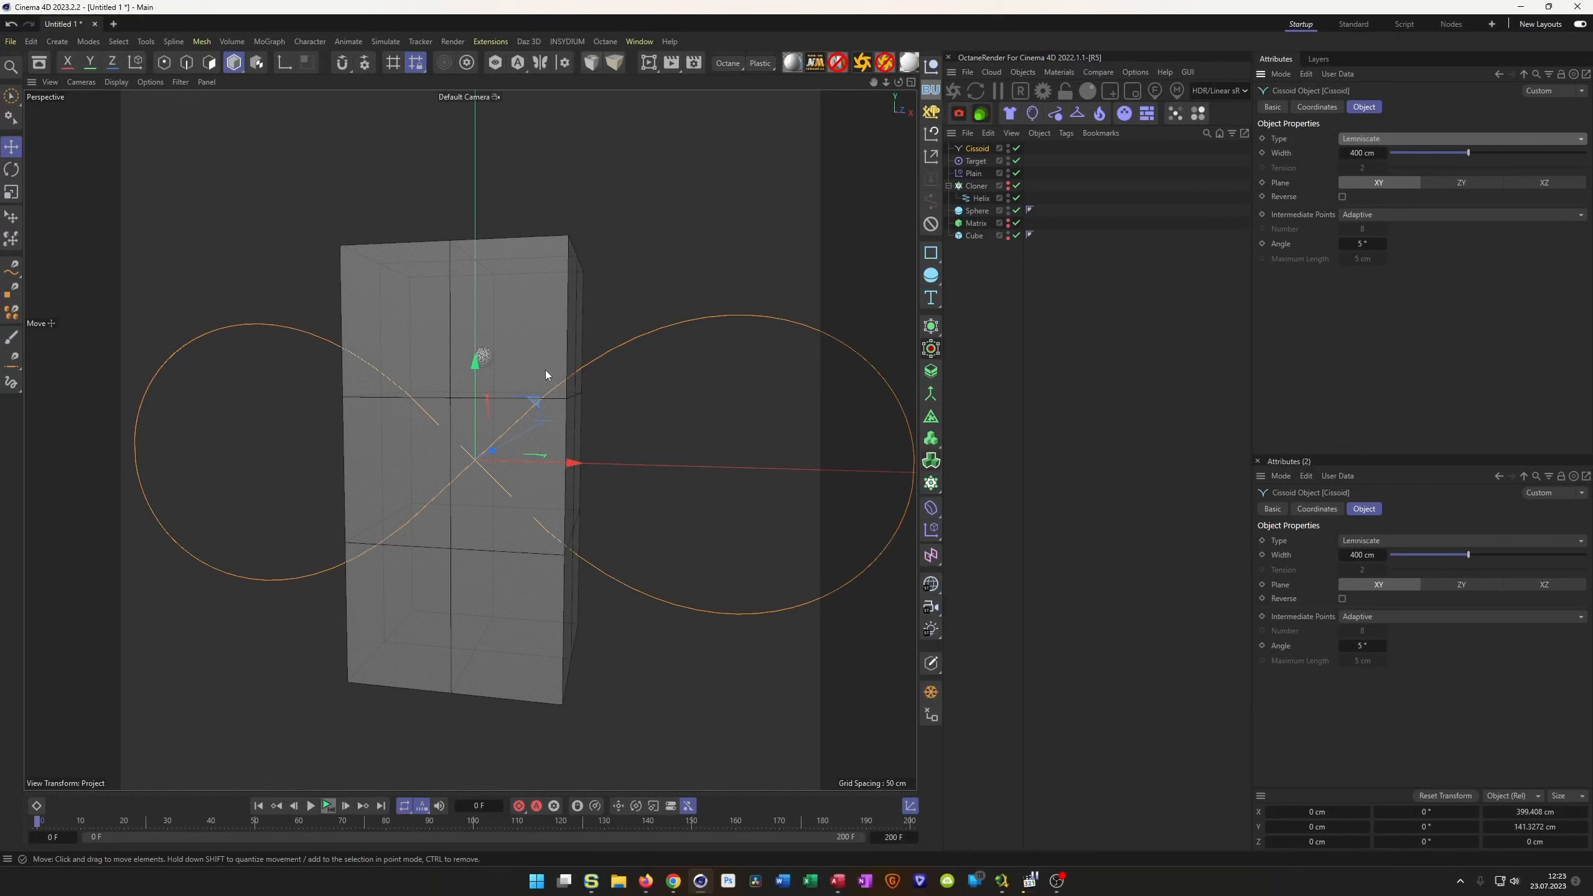
pyautogui.click(1466, 182)
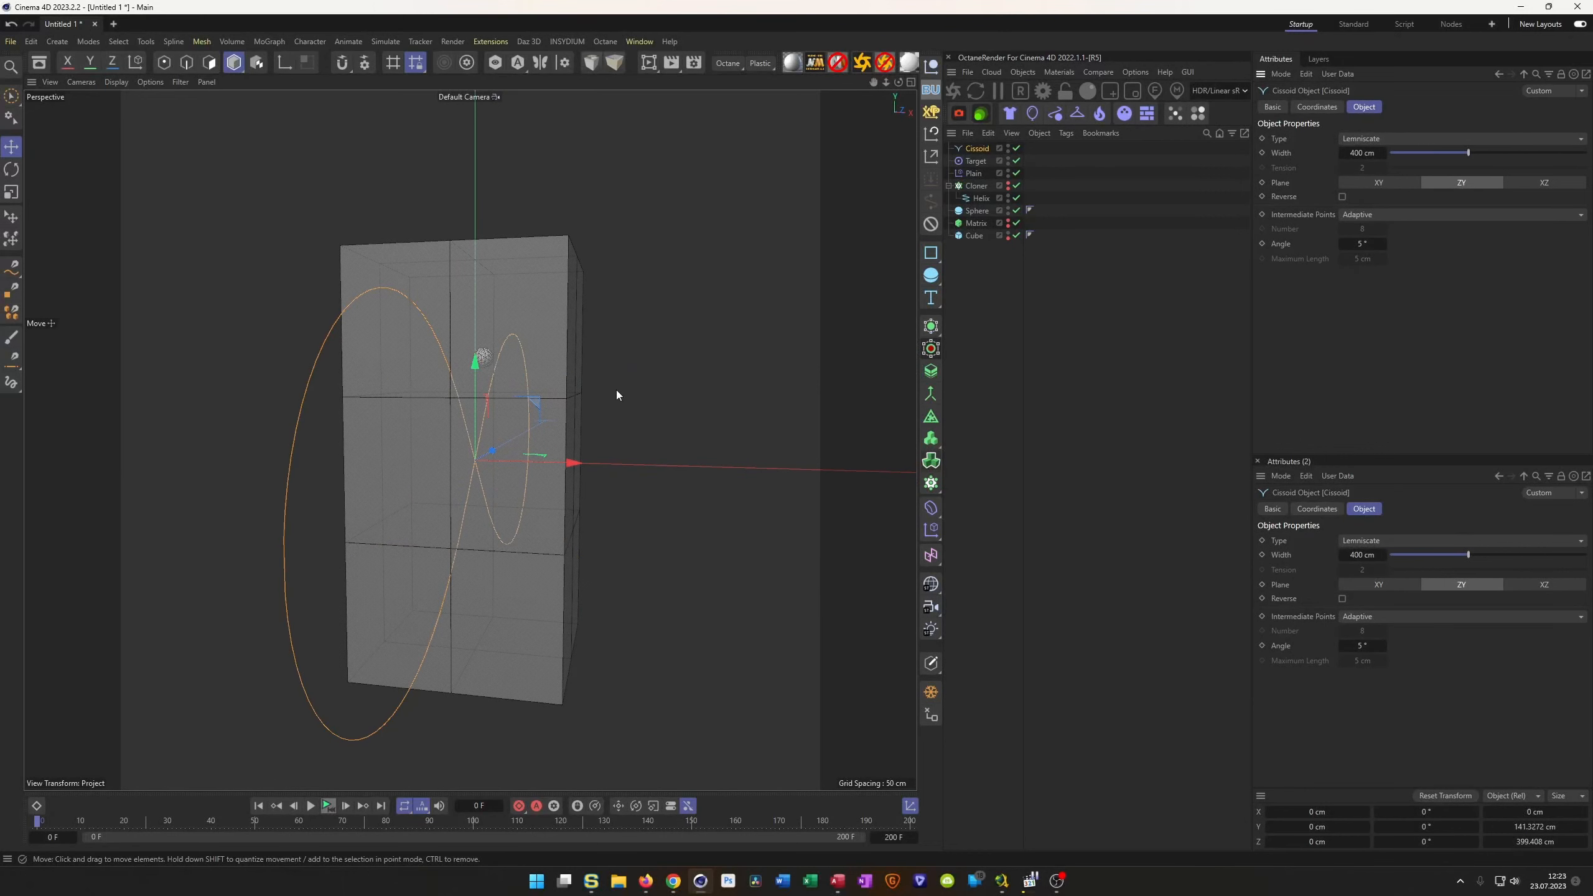
# Rotate the lemniscate spline upright to a pitch of -90° and scale it to about 180 cm wide so it fits inside the Cube.
pyautogui.press('r')
pyautogui.moveTo(467, 477); pyautogui.dragTo(481, 388)
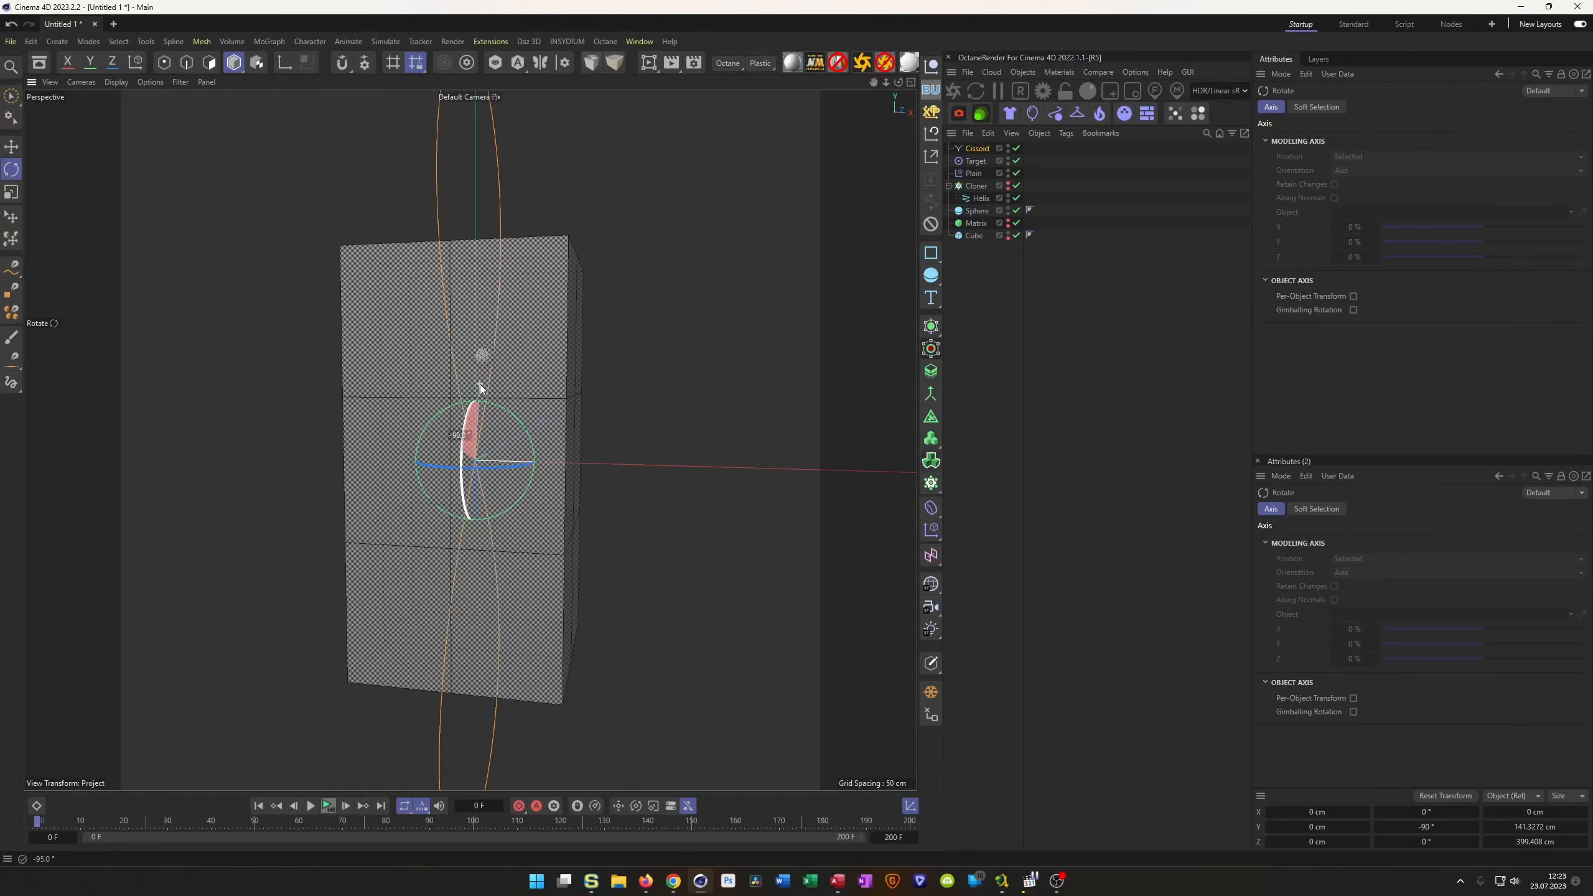
pyautogui.middleClick(671, 437)
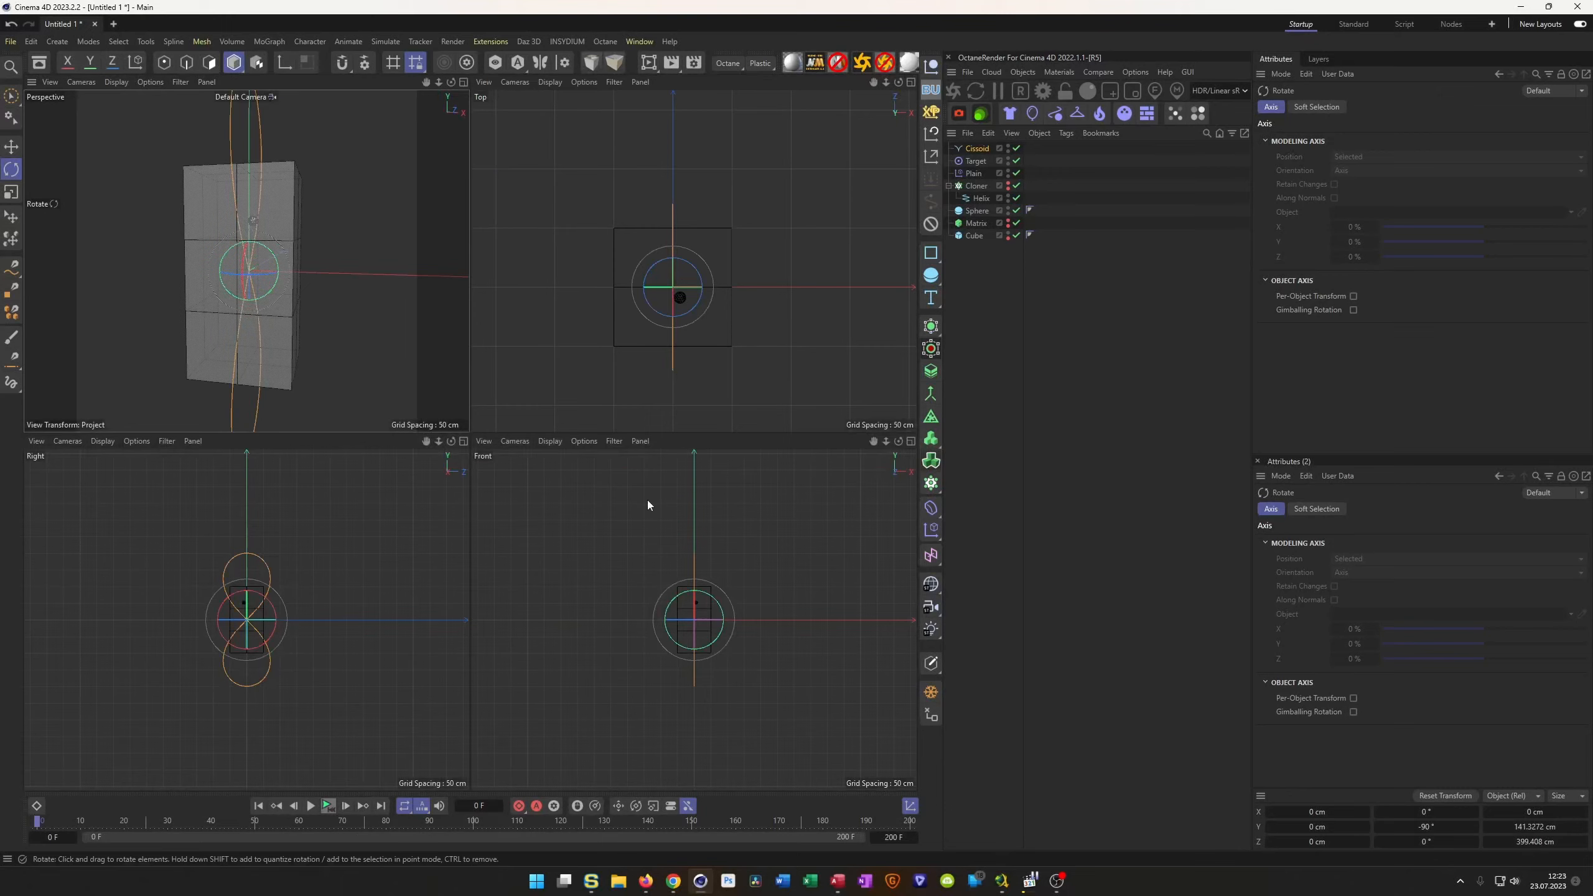
pyautogui.middleClick(335, 543)
pyautogui.scroll(8, 408, 471)
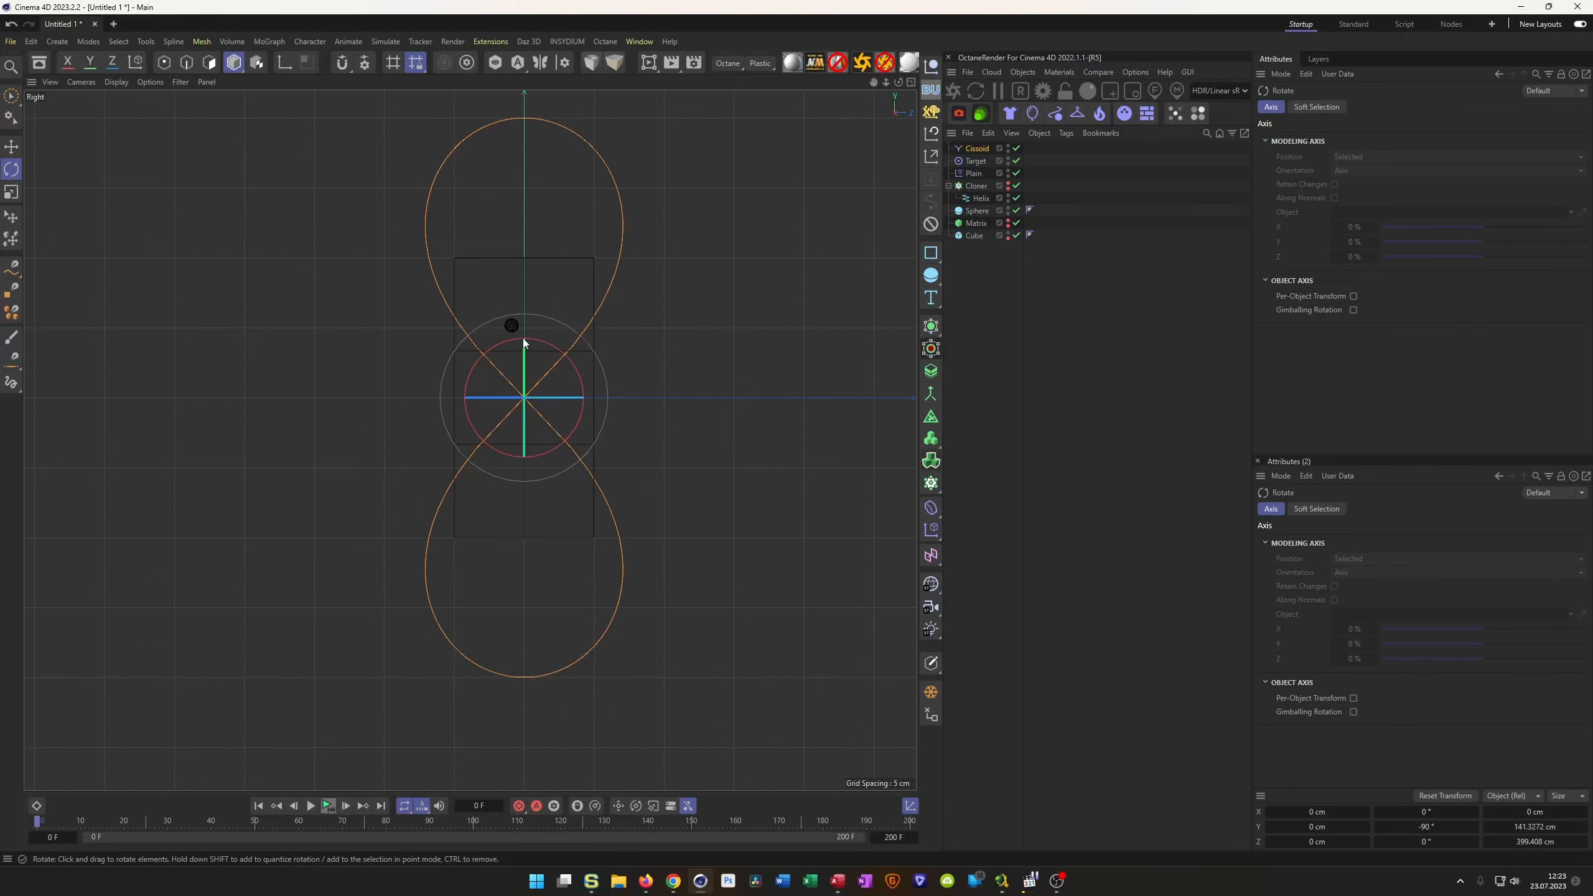
pyautogui.press('t')
pyautogui.moveTo(834, 394); pyautogui.dragTo(560, 473)
pyautogui.middleClick(609, 521)
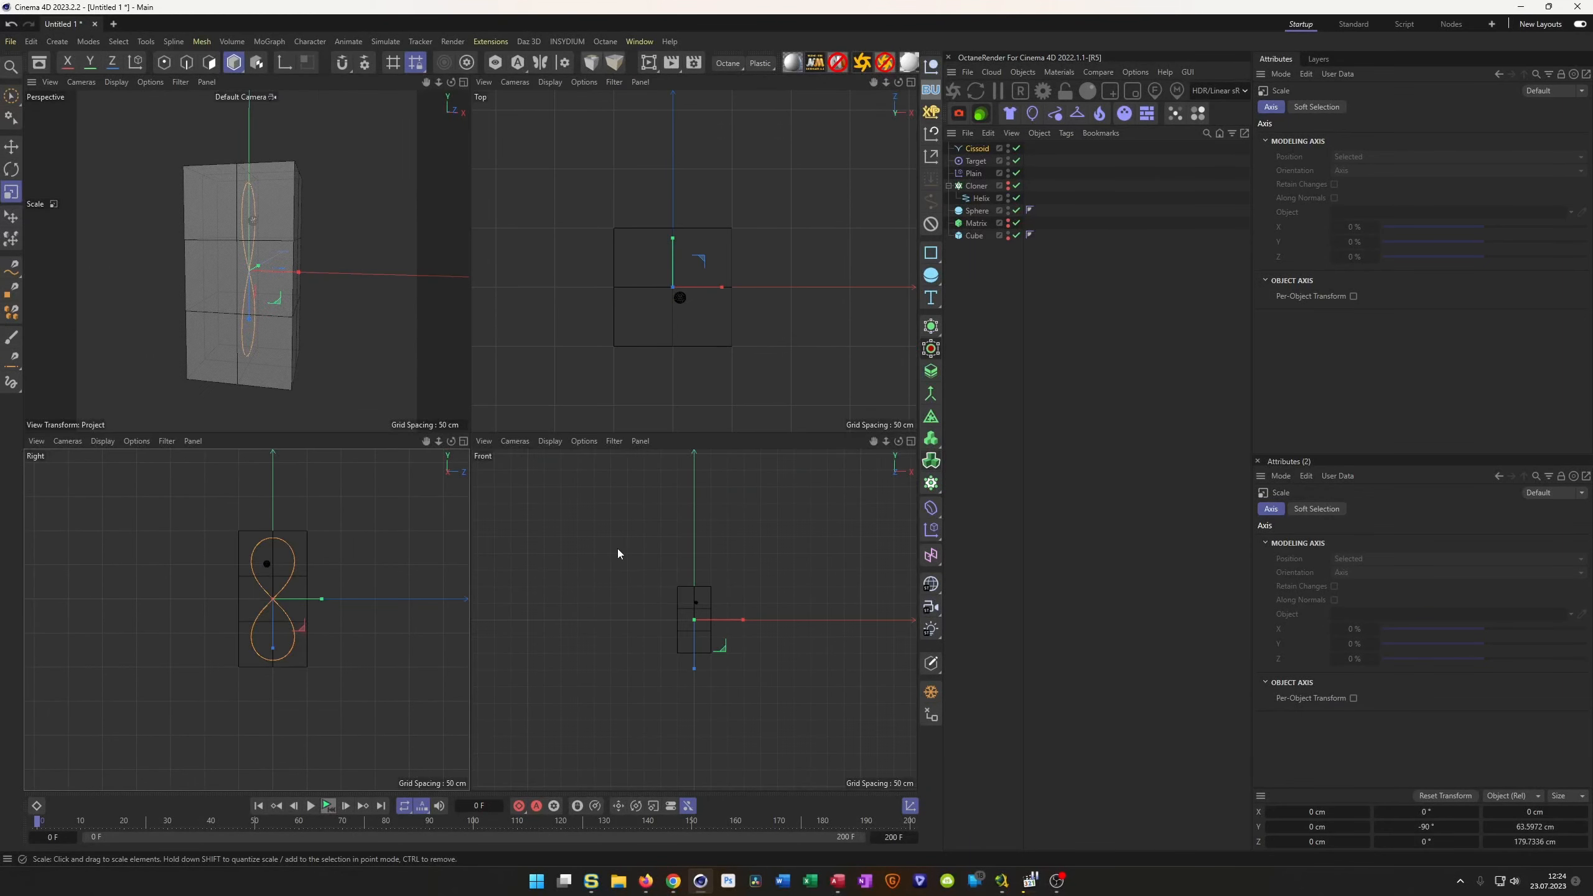
# Tilt the lemniscate diagonally in the front view to a rotation of about H -90°, P -65°, B -90°.
pyautogui.middleClick(618, 548)
pyautogui.scroll(2, 524, 448)
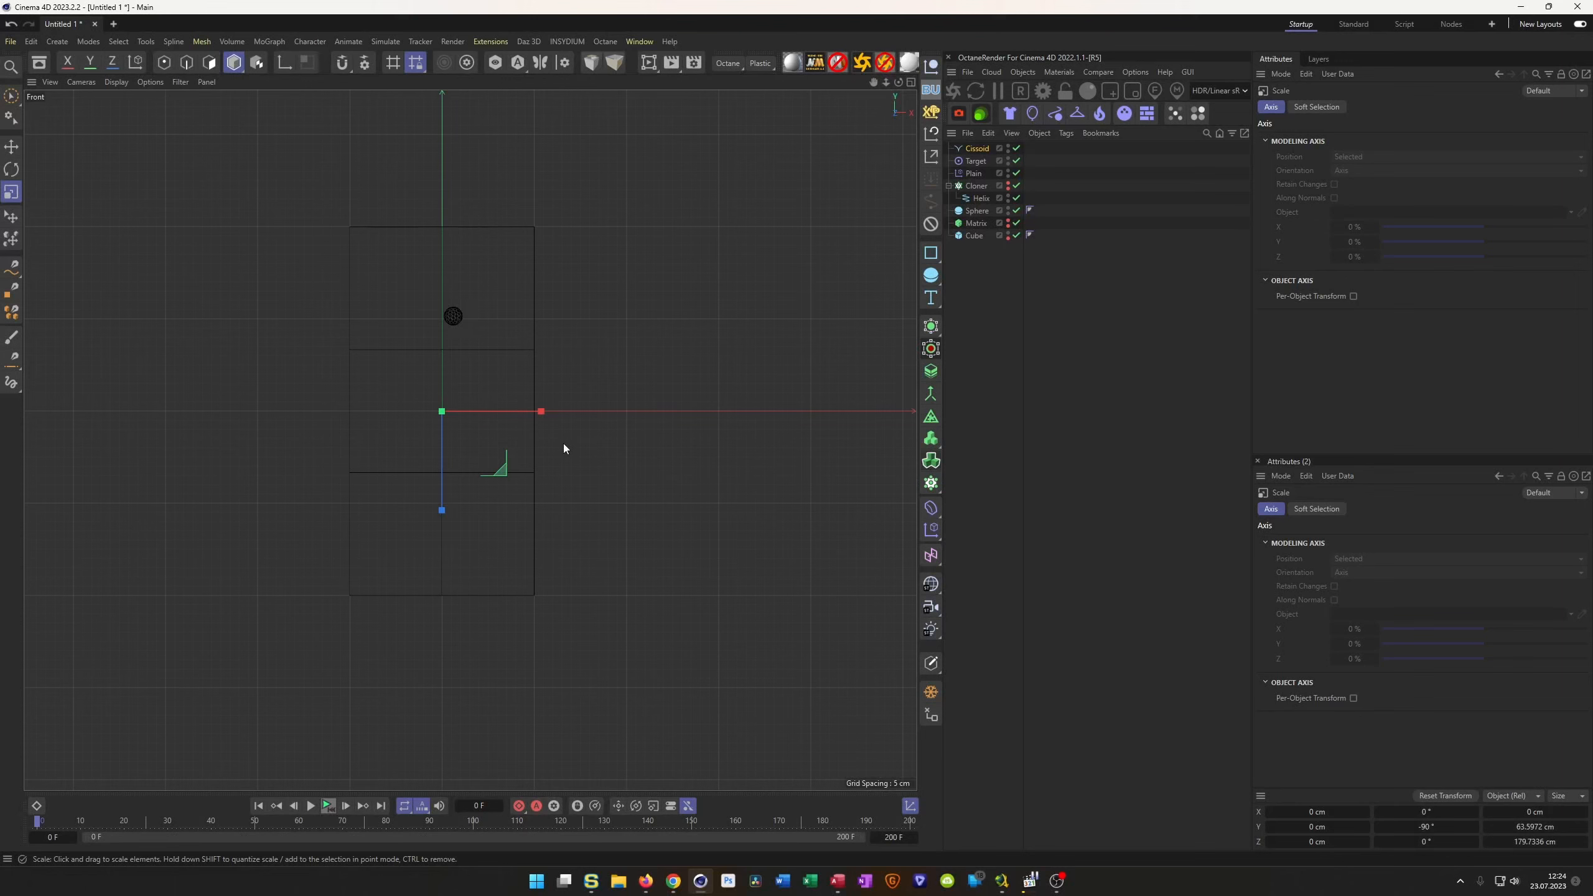
pyautogui.press('r')
pyautogui.moveTo(501, 394)
pyautogui.mouseDown()
pyautogui.moveTo(501, 355)
pyautogui.moveTo(564, 398)
pyautogui.moveTo(514, 377)
pyautogui.mouseUp()
pyautogui.middleClick(617, 441)
pyautogui.middleClick(458, 415)
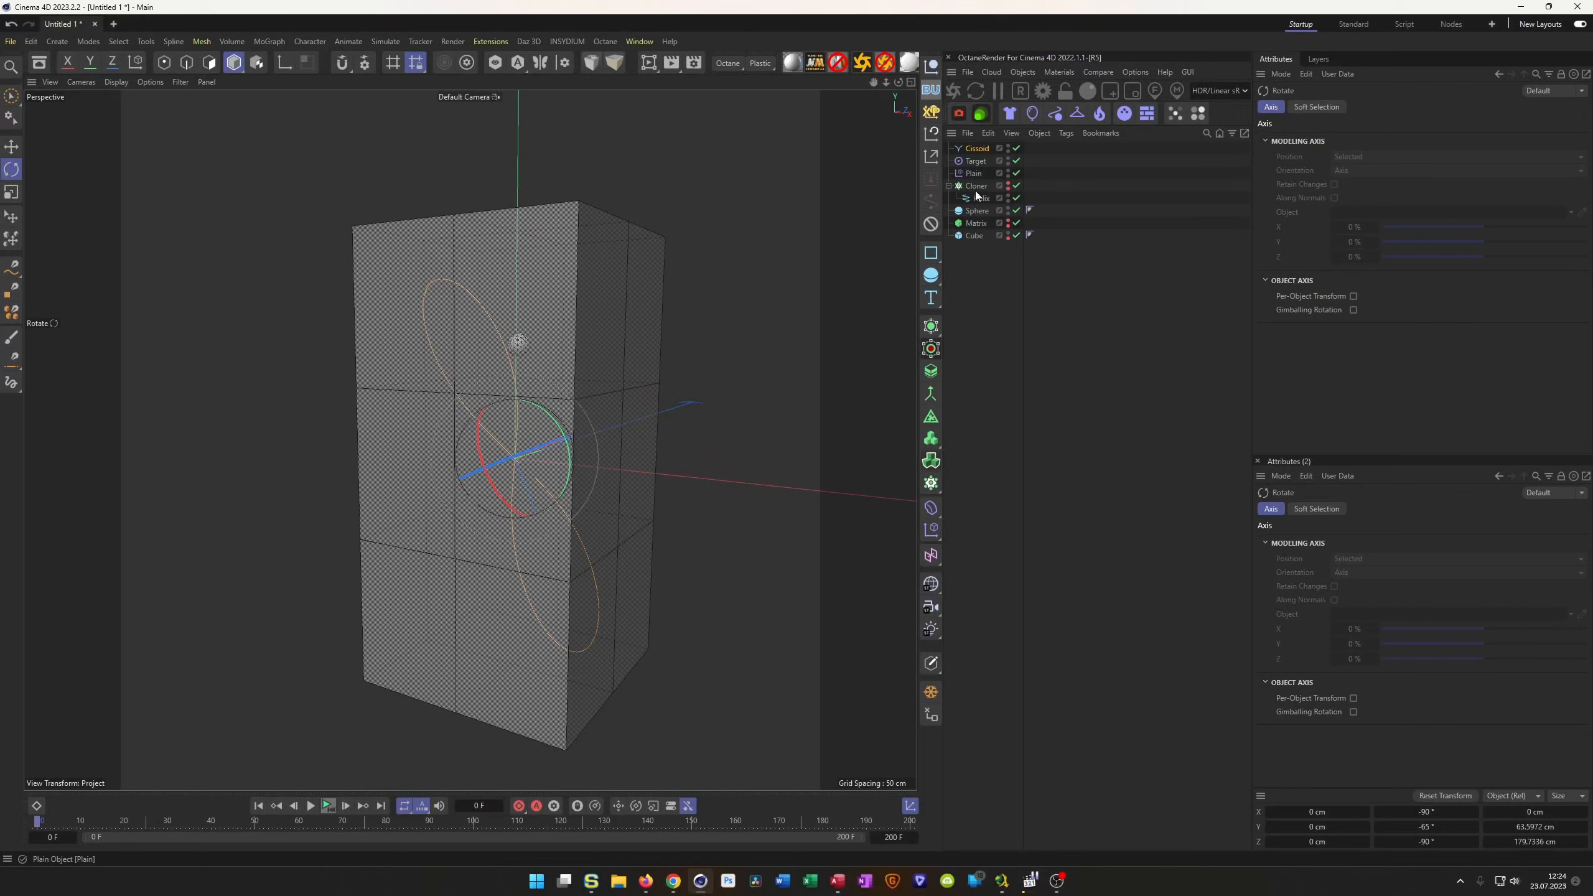
# Add an Align to Spline tag to the Sphere and assign the Cissoid as its spline path.
pyautogui.click(976, 212)
pyautogui.rightClick(976, 213)
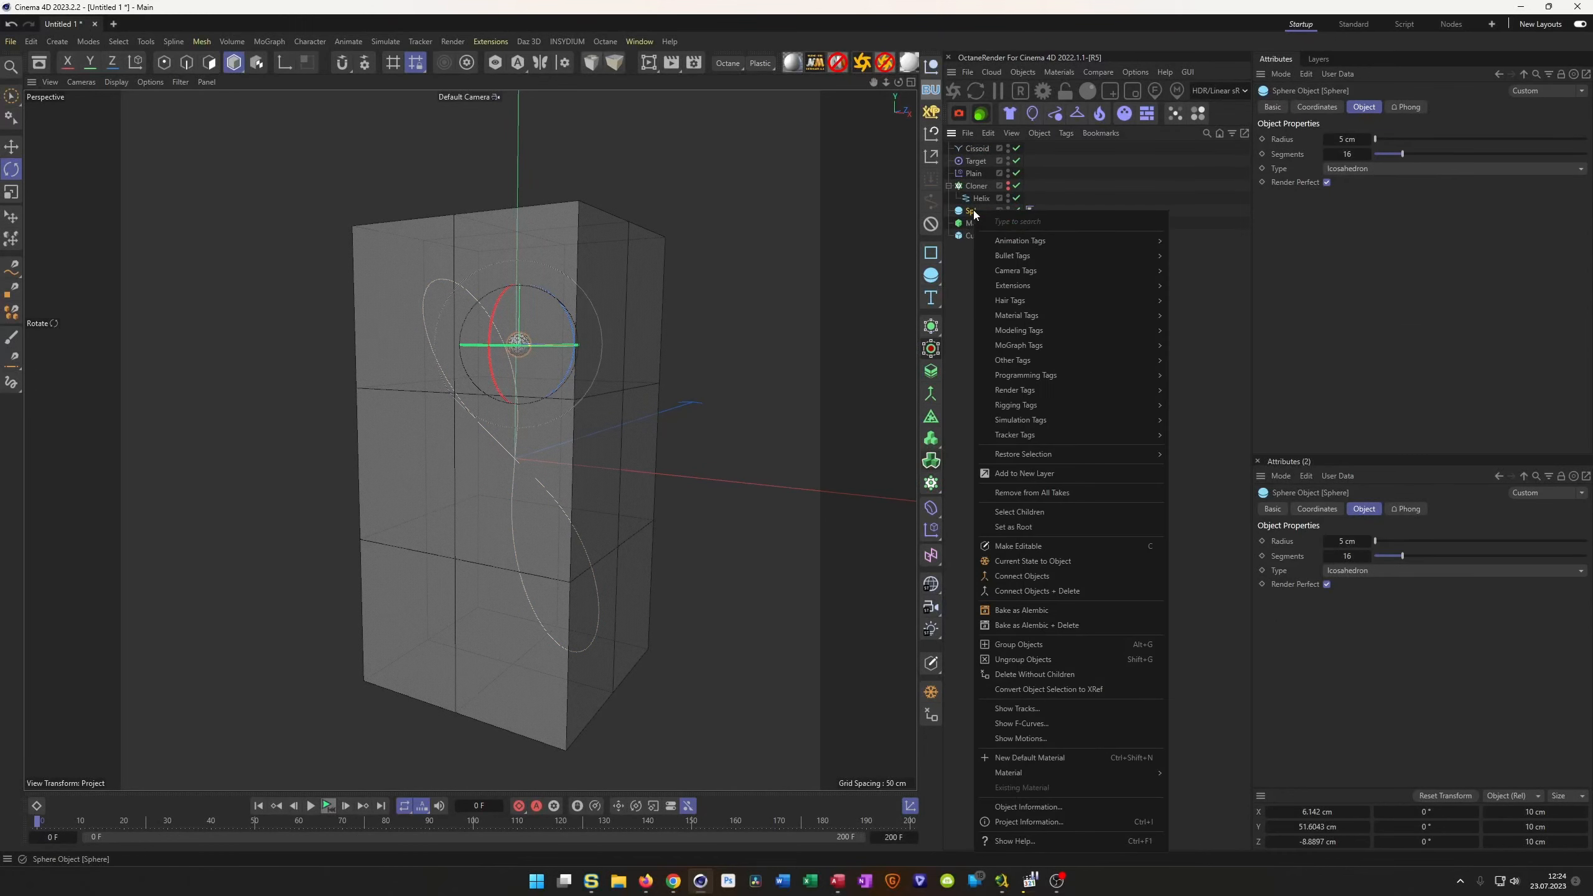
pyautogui.moveTo(1074, 241)
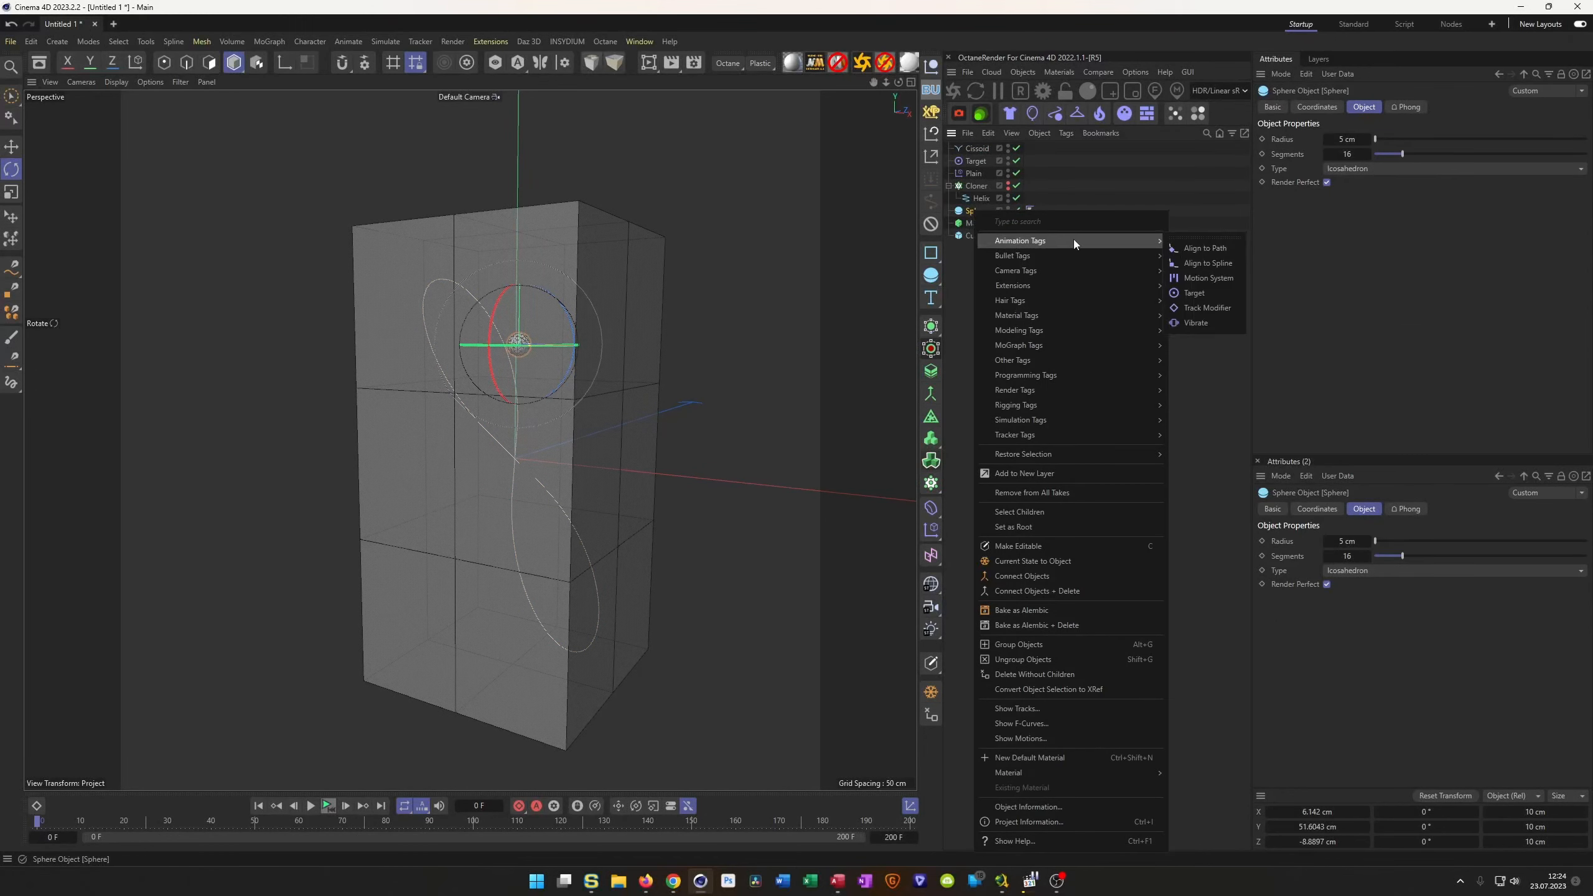
pyautogui.click(1201, 264)
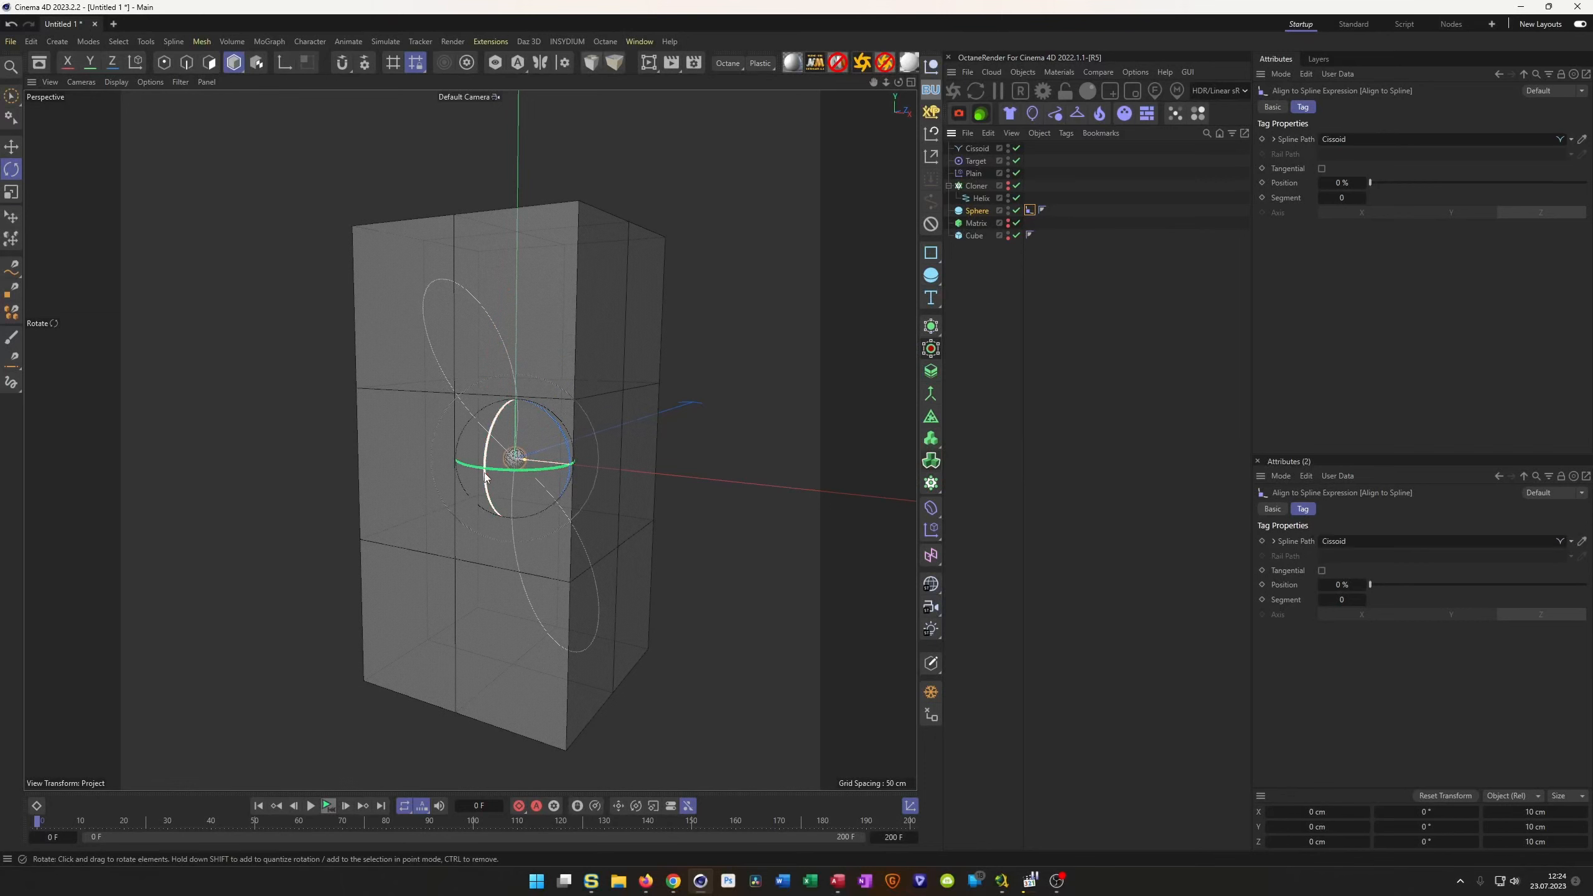
# Keyframe the Align to Spline position from 0% at frame 0 to 100% at frame 200, and play the animation.
pyautogui.moveTo(1369, 190)
pyautogui.mouseDown()
pyautogui.moveTo(1386, 179)
pyautogui.moveTo(1352, 186)
pyautogui.mouseUp()
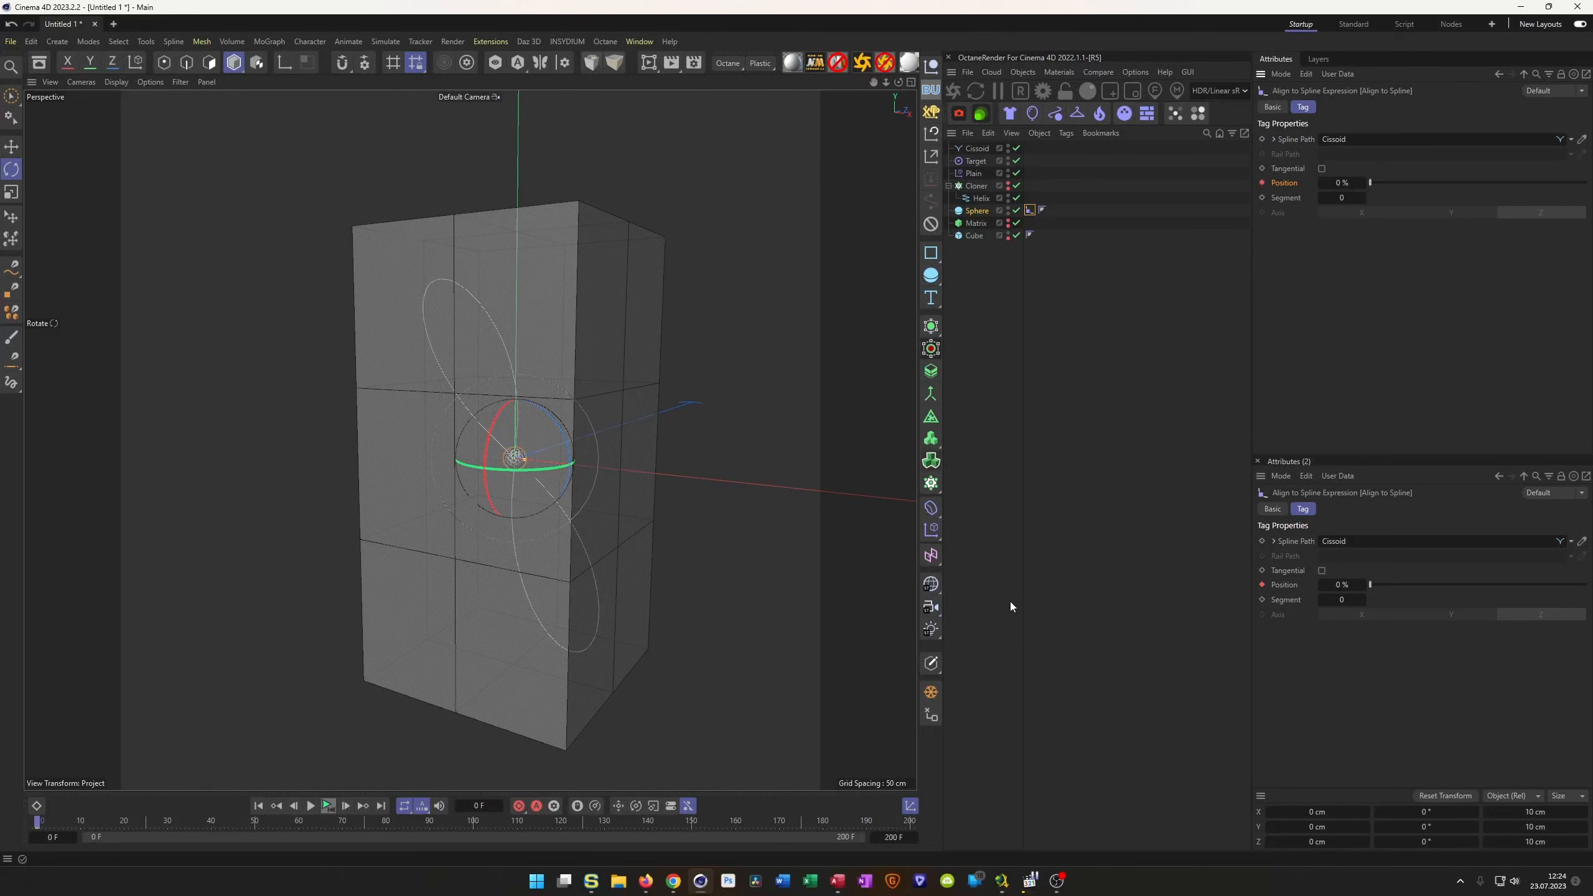
pyautogui.click(381, 806)
pyautogui.click(1342, 182)
pyautogui.press('Return')
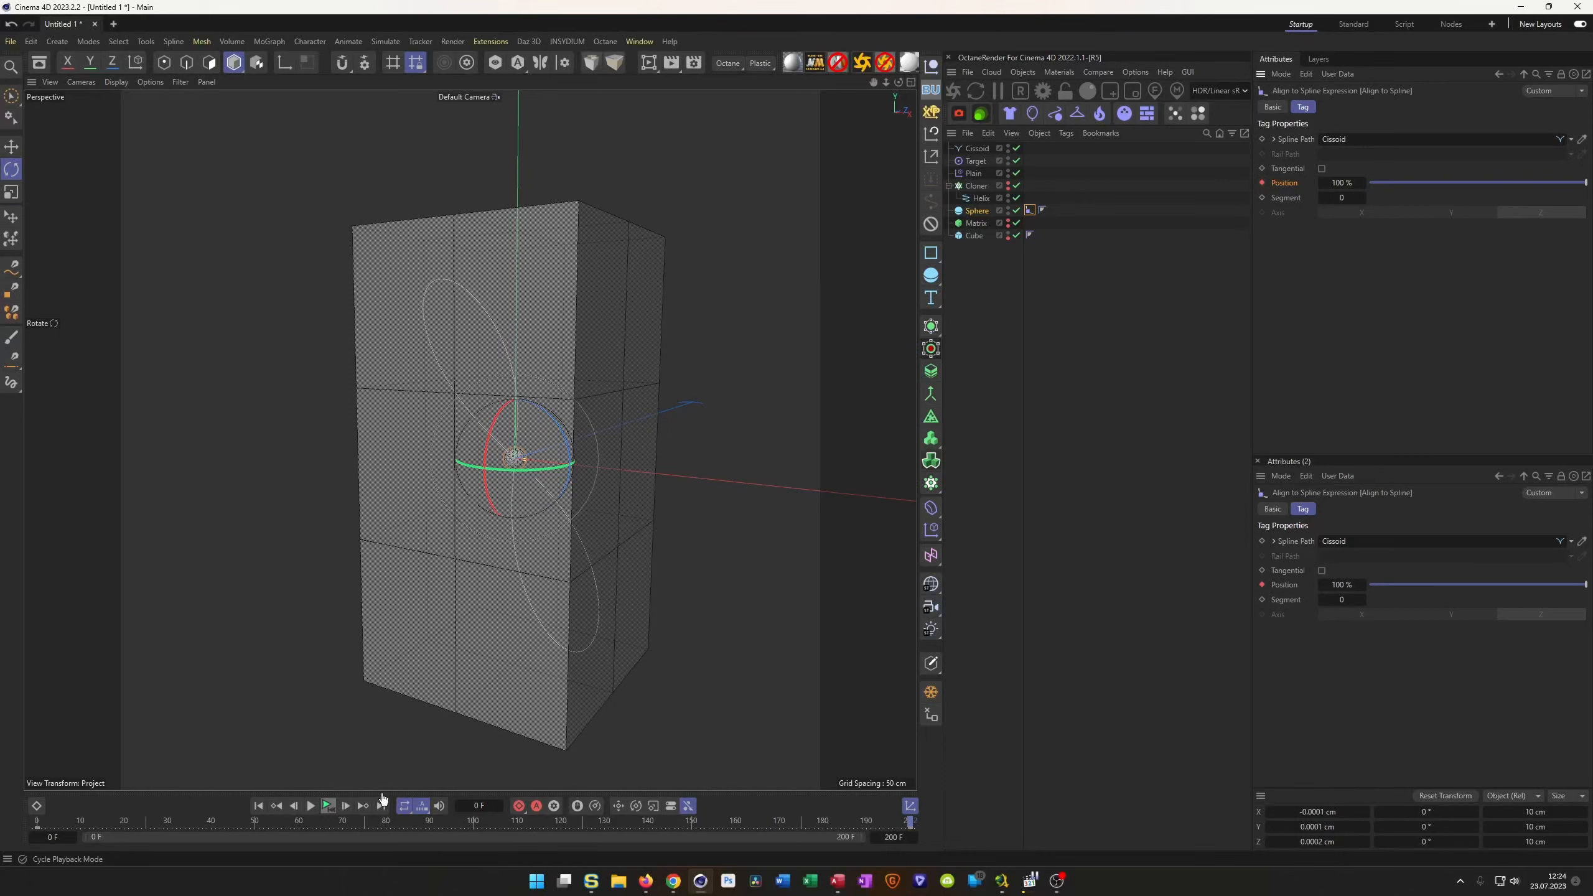
pyautogui.click(327, 807)
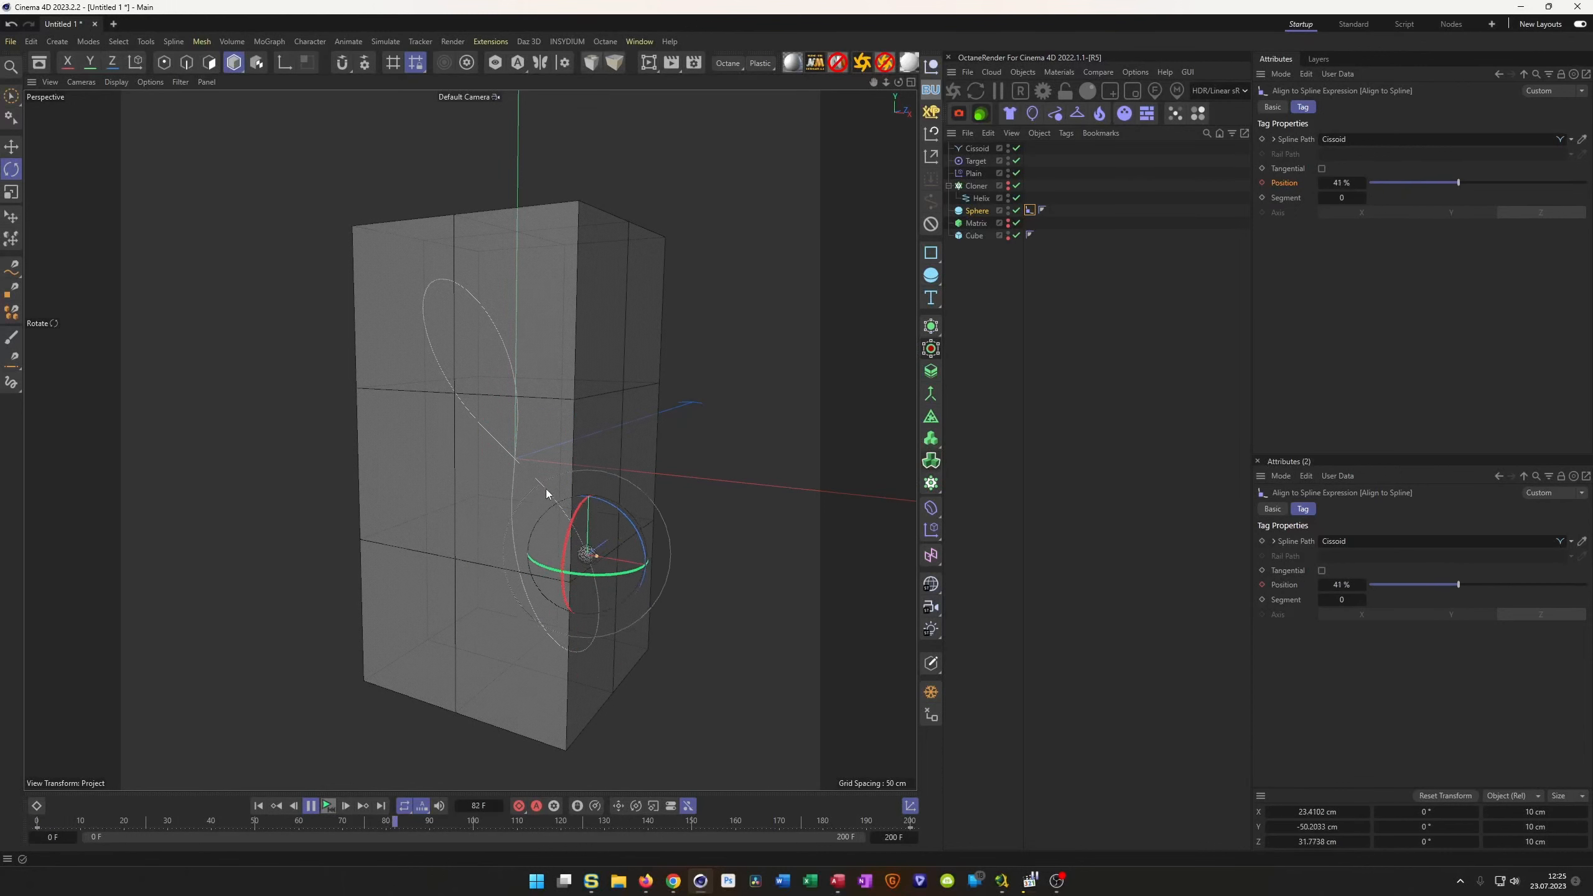
pyautogui.click(328, 806)
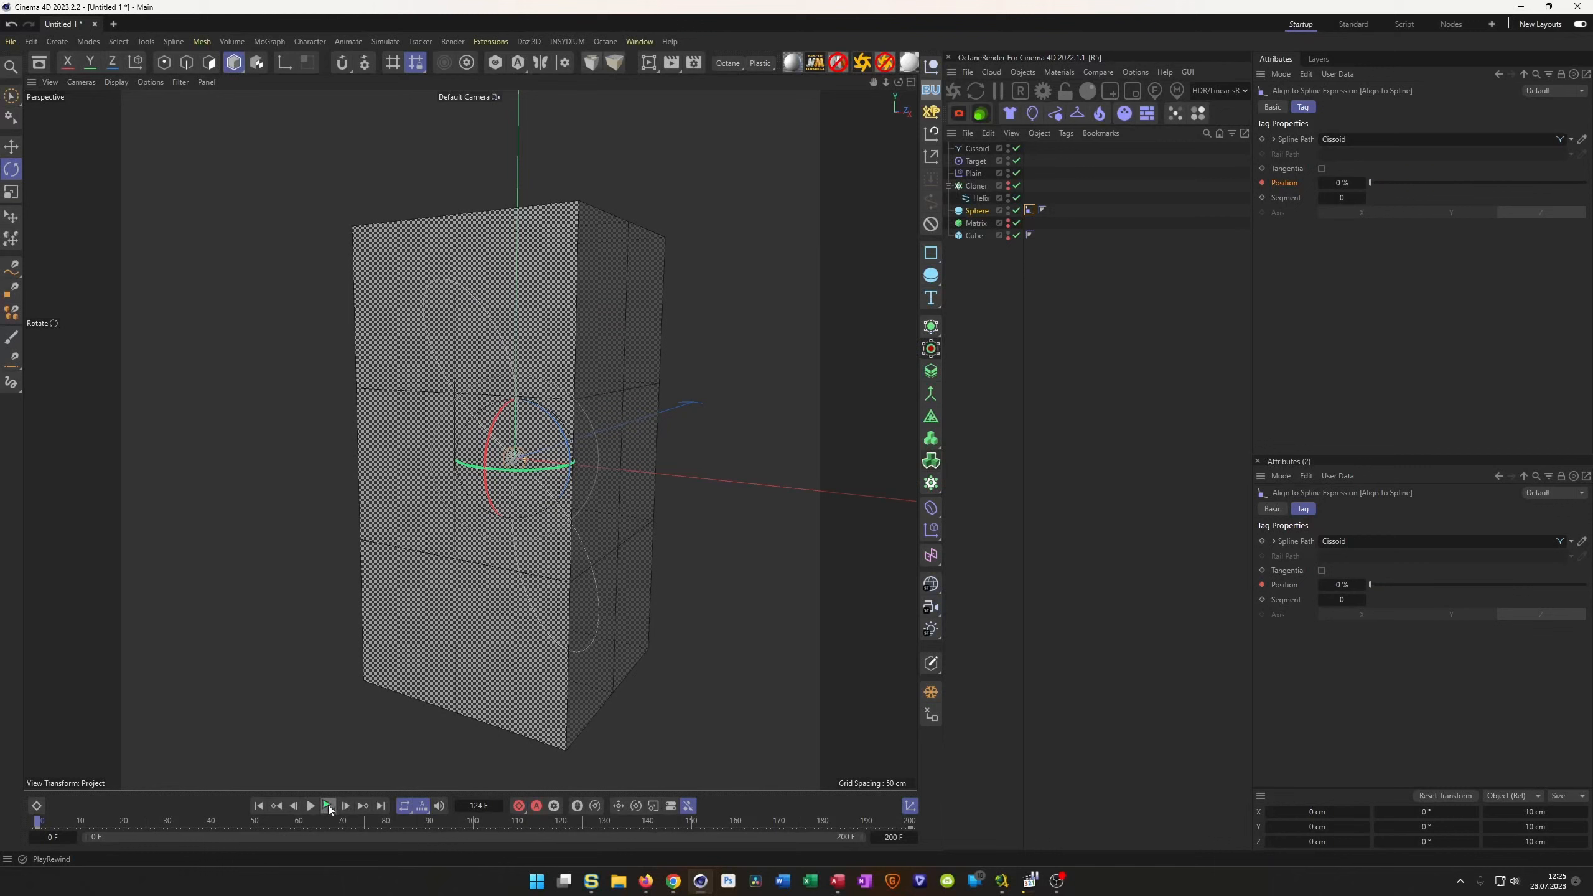
# Create an editable spline copy of the Cissoid with Current State to Object, disable the original and select the copy.
pyautogui.click(976, 150)
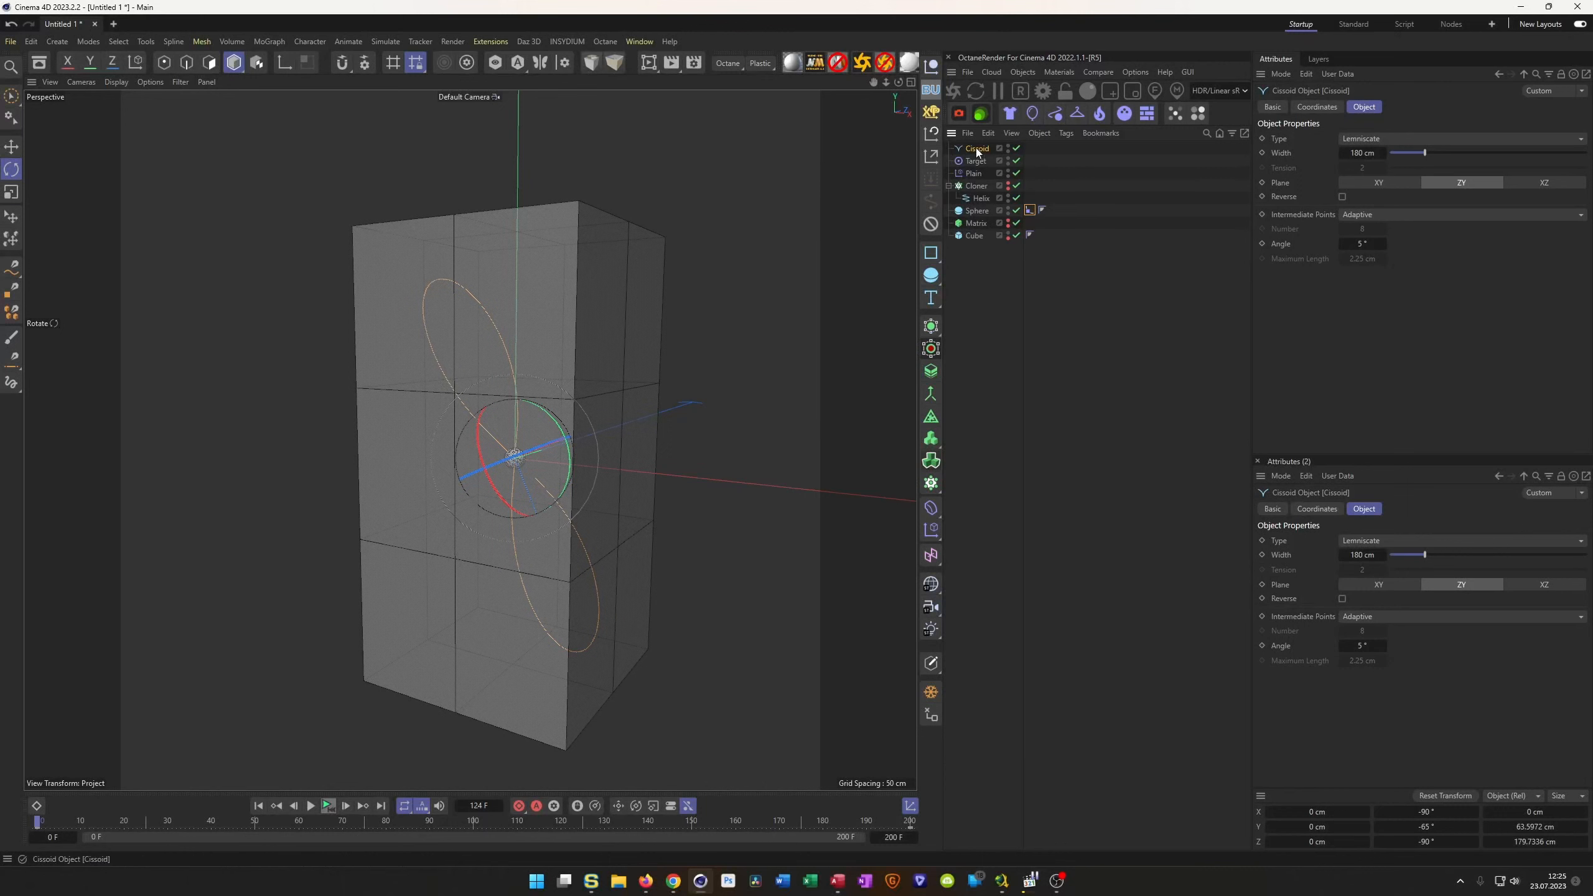
pyautogui.click(931, 692)
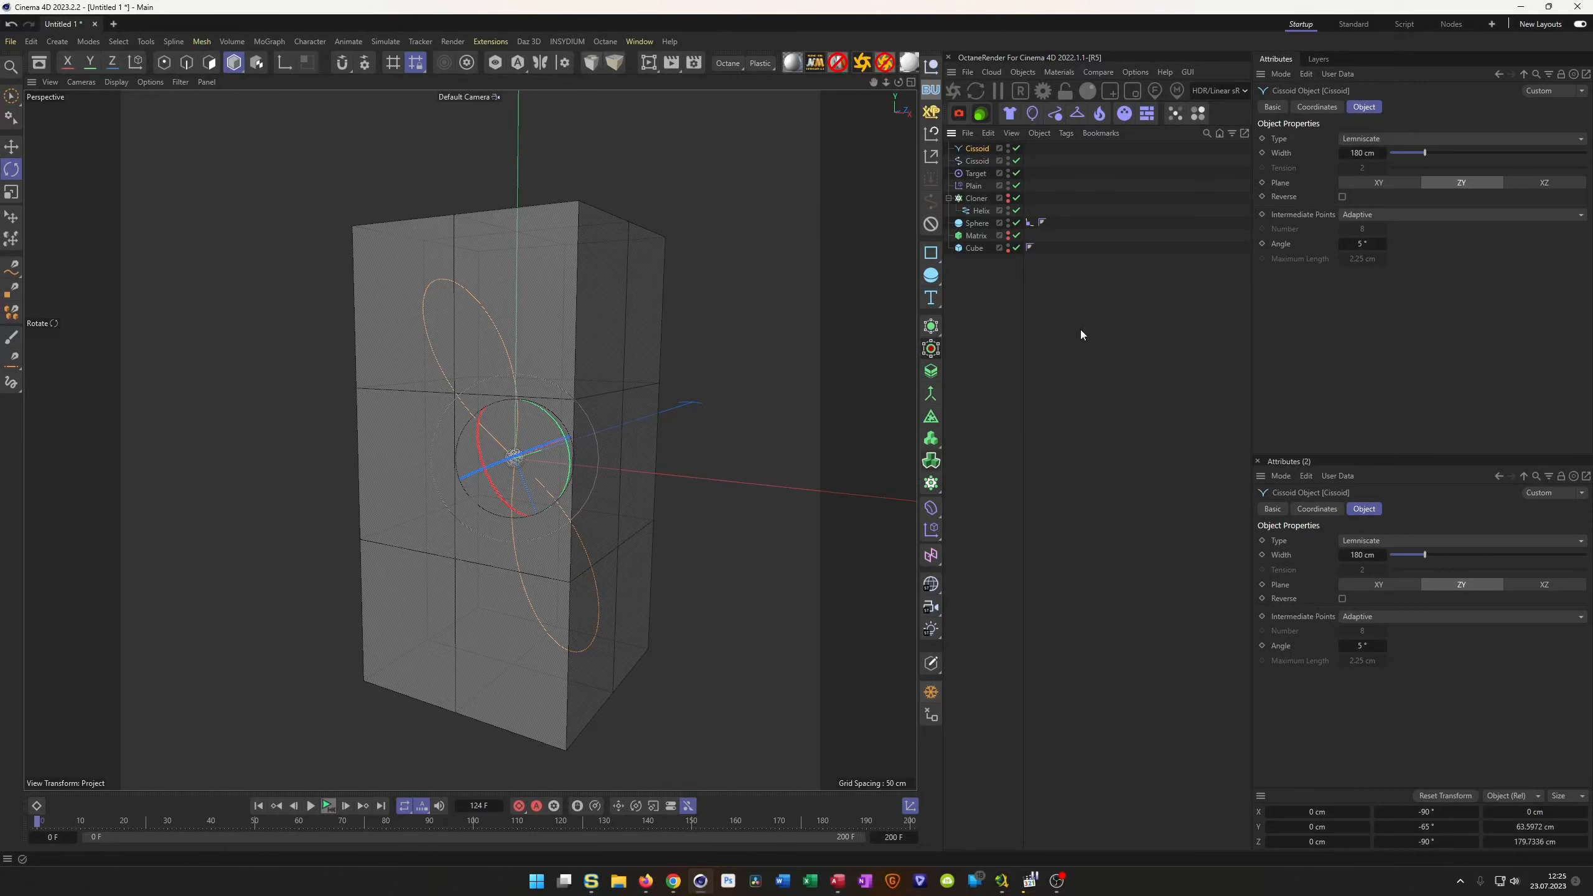
pyautogui.click(1016, 149)
pyautogui.click(976, 160)
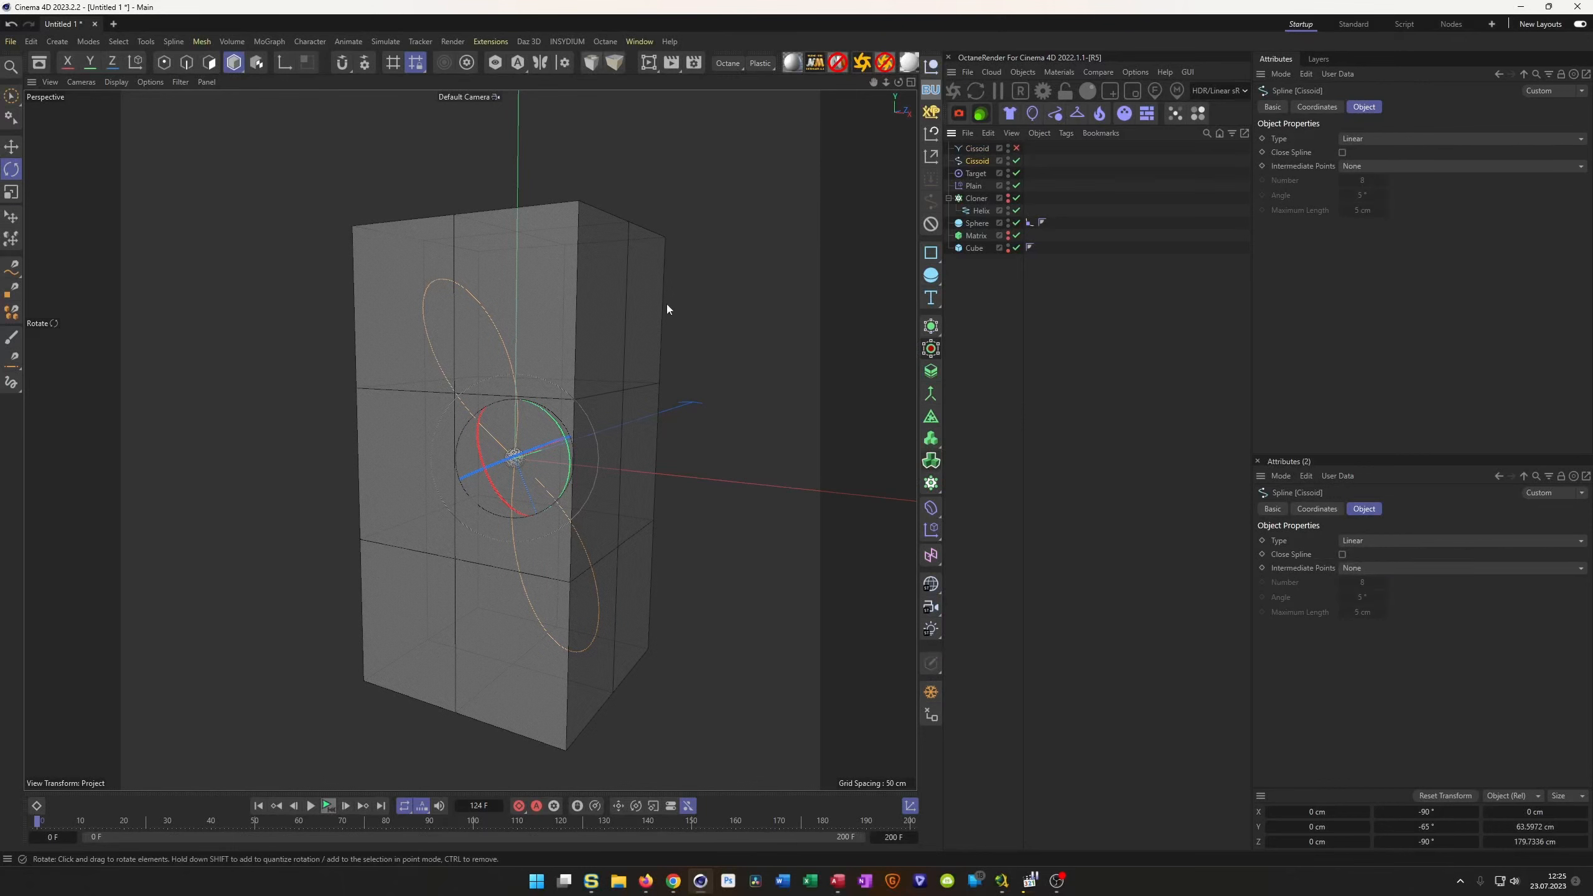
# Switch the copied spline to point editing and hide the Cube to expose the points of the upper loop.
pyautogui.scroll(2, 506, 411)
pyautogui.press('Return')
pyautogui.scroll(3, 508, 416)
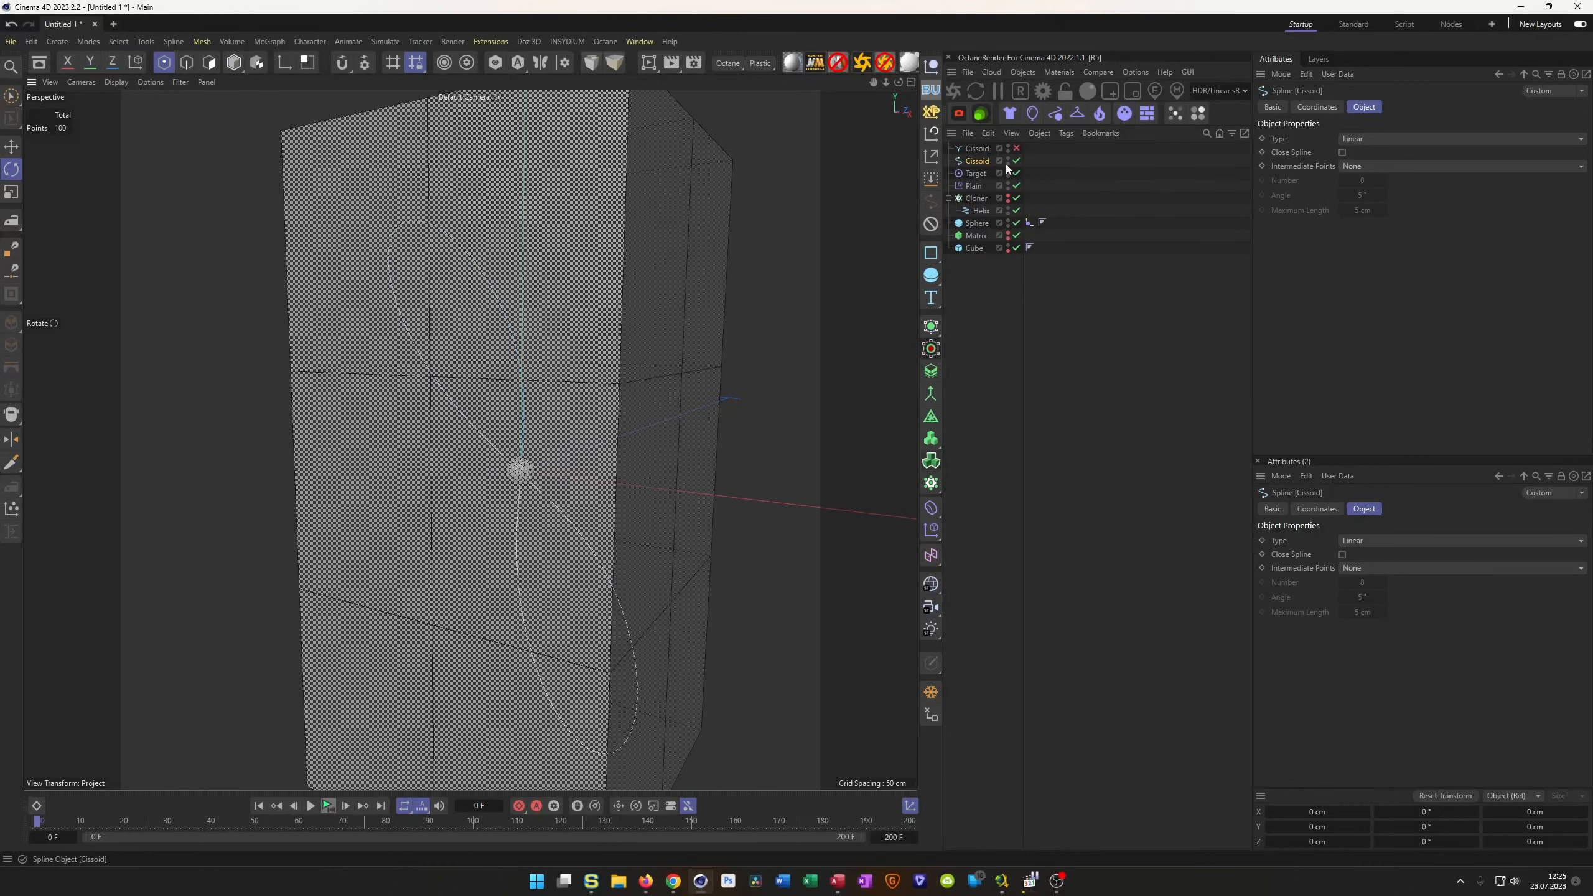
pyautogui.click(1008, 245)
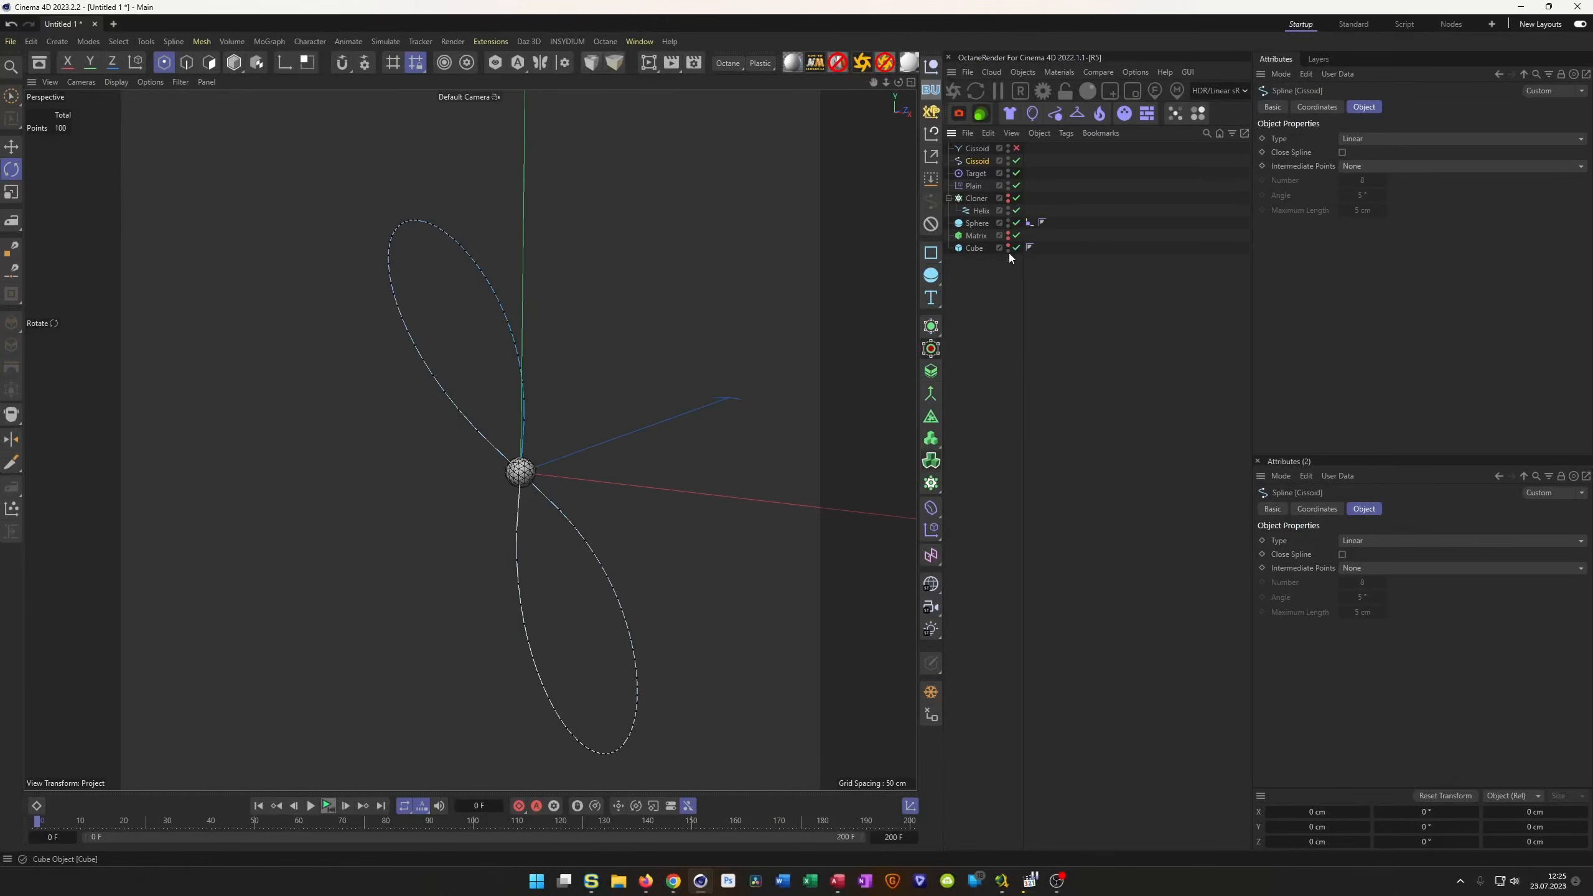
pyautogui.scroll(3, 478, 399)
pyautogui.keyDown('alt'); pyautogui.moveTo(516, 371); pyautogui.dragTo(509, 508); pyautogui.keyUp('alt')
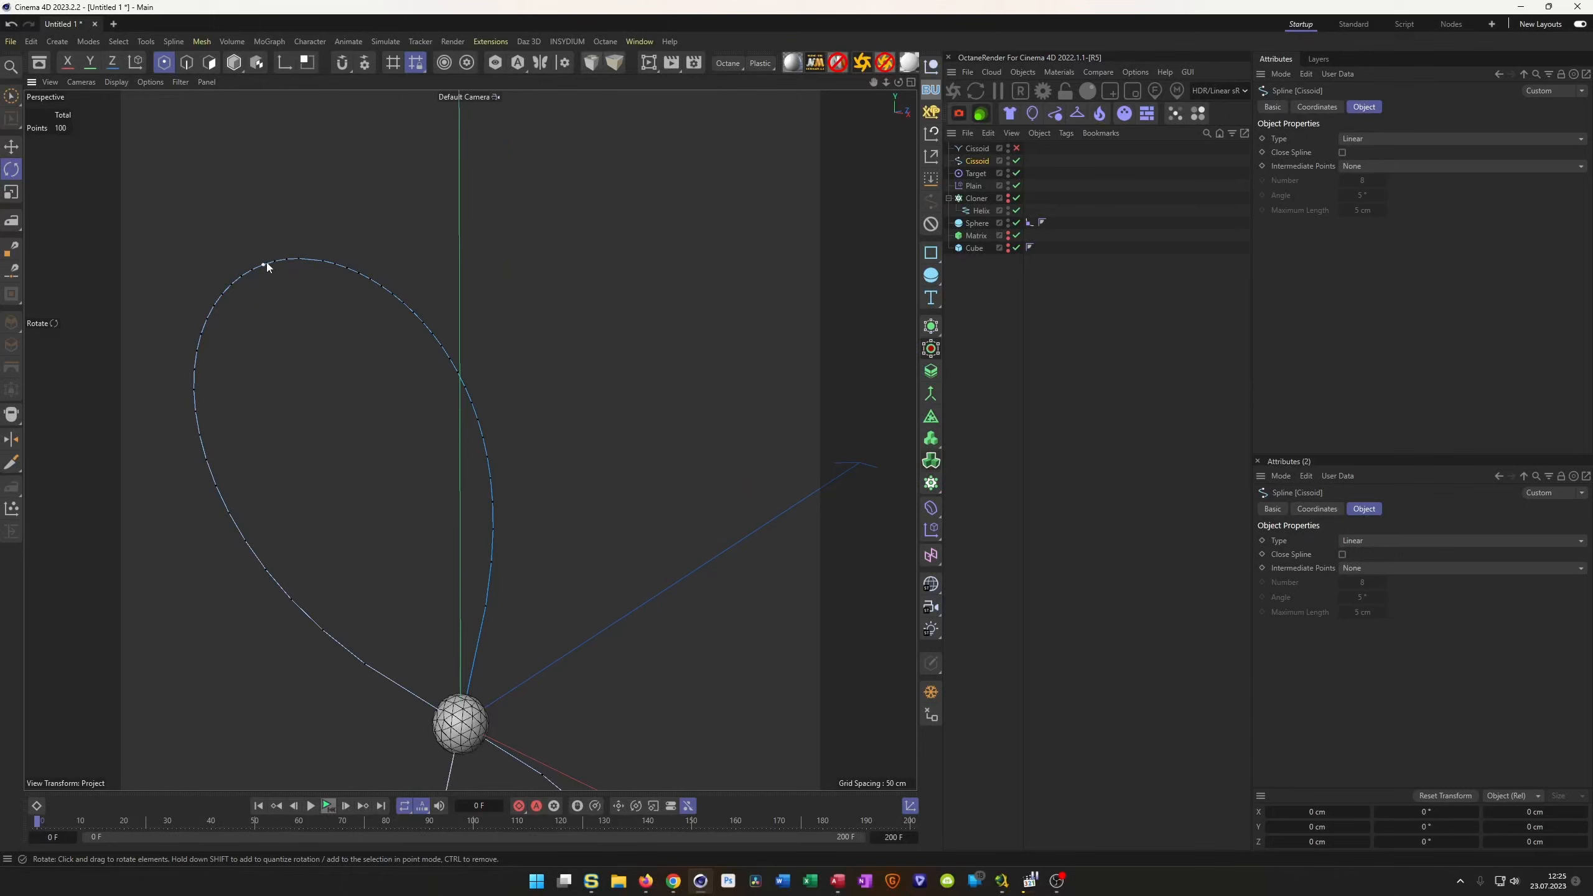
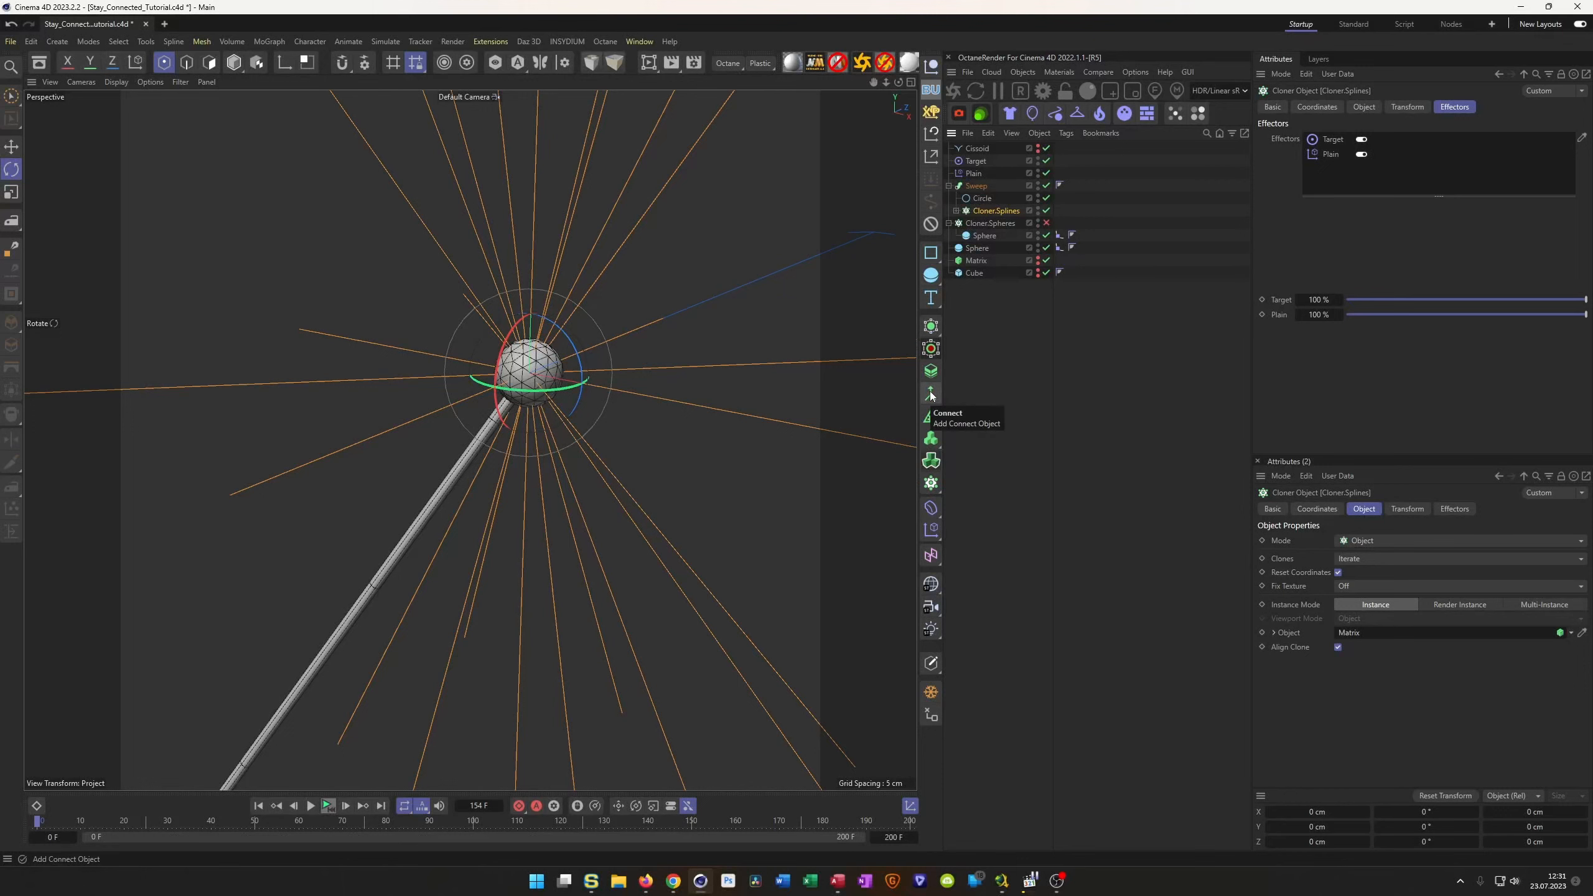
# Add a Connect object inside the Sweep as the parent of the Cloner.Splines object.
pyautogui.click(932, 329)
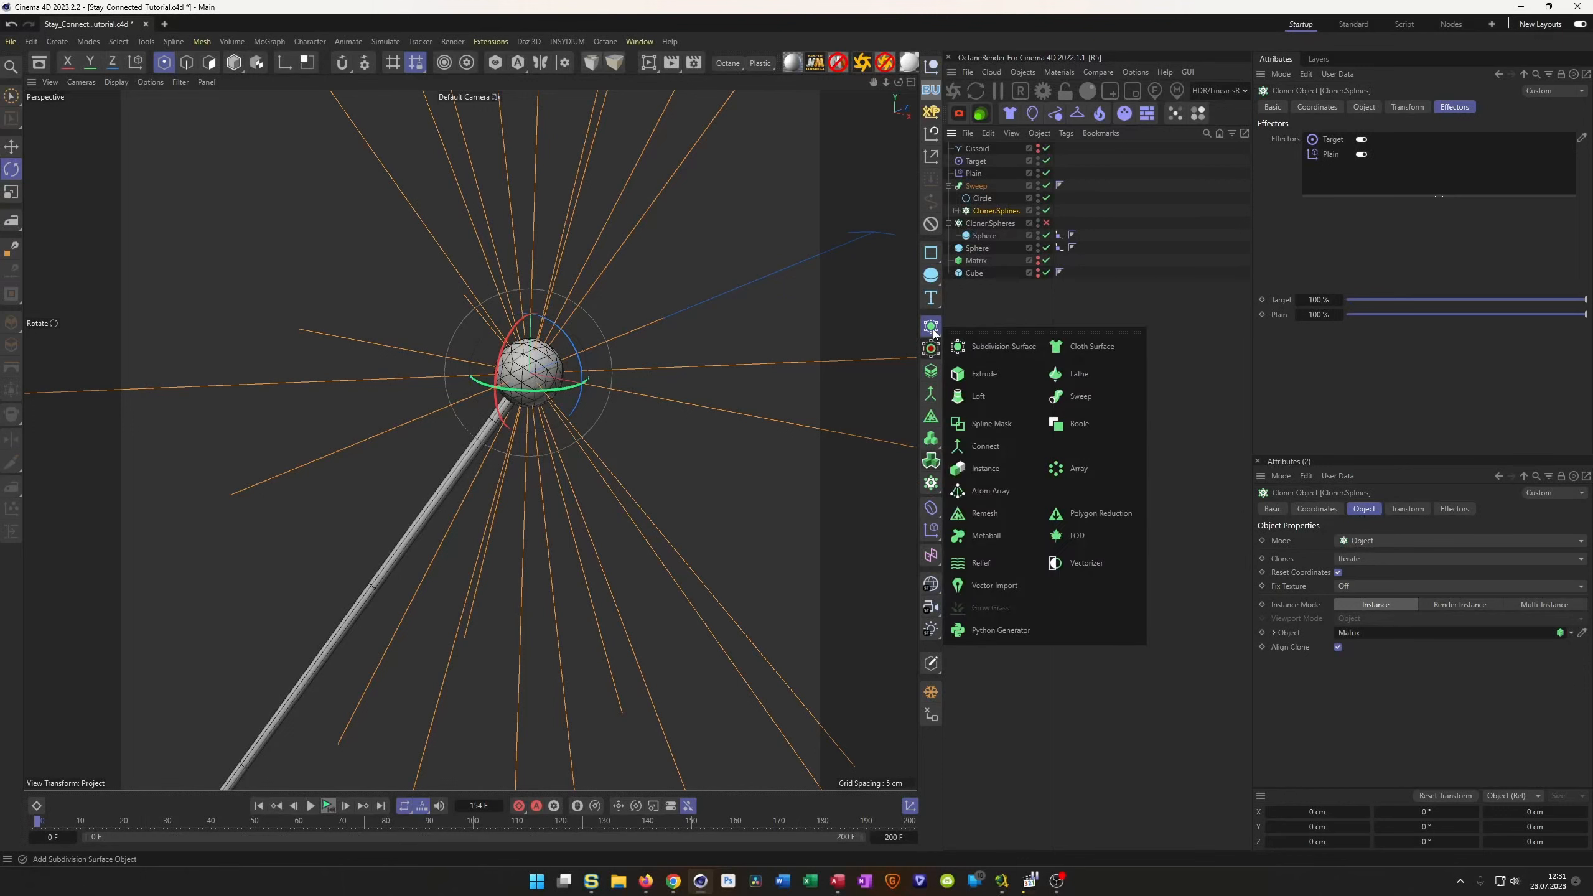
pyautogui.click(984, 446)
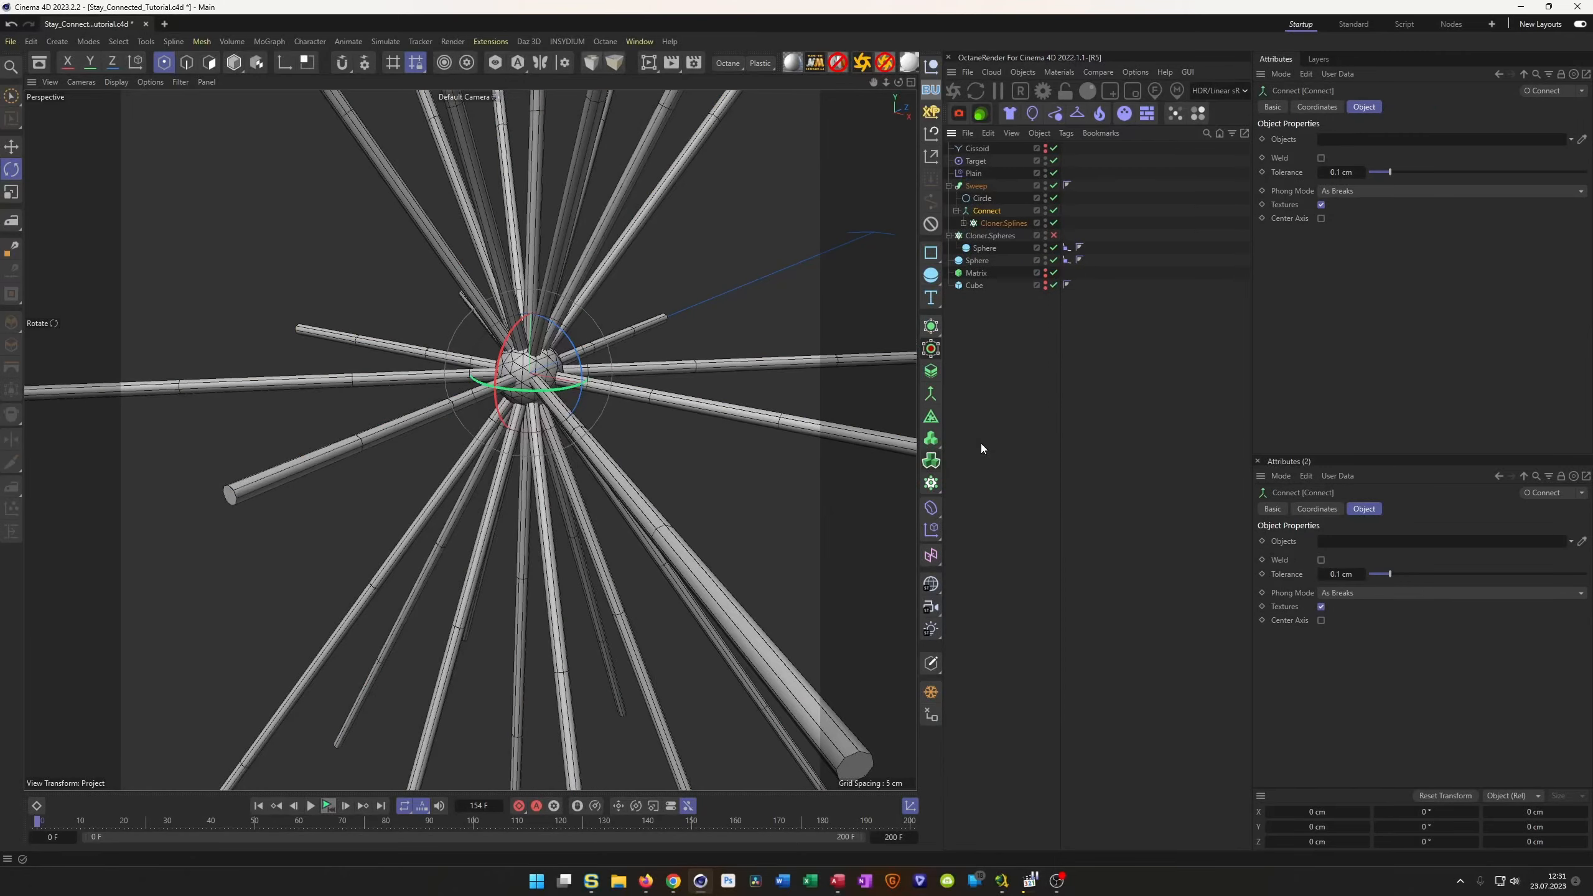
pyautogui.scroll(10, 567, 397)
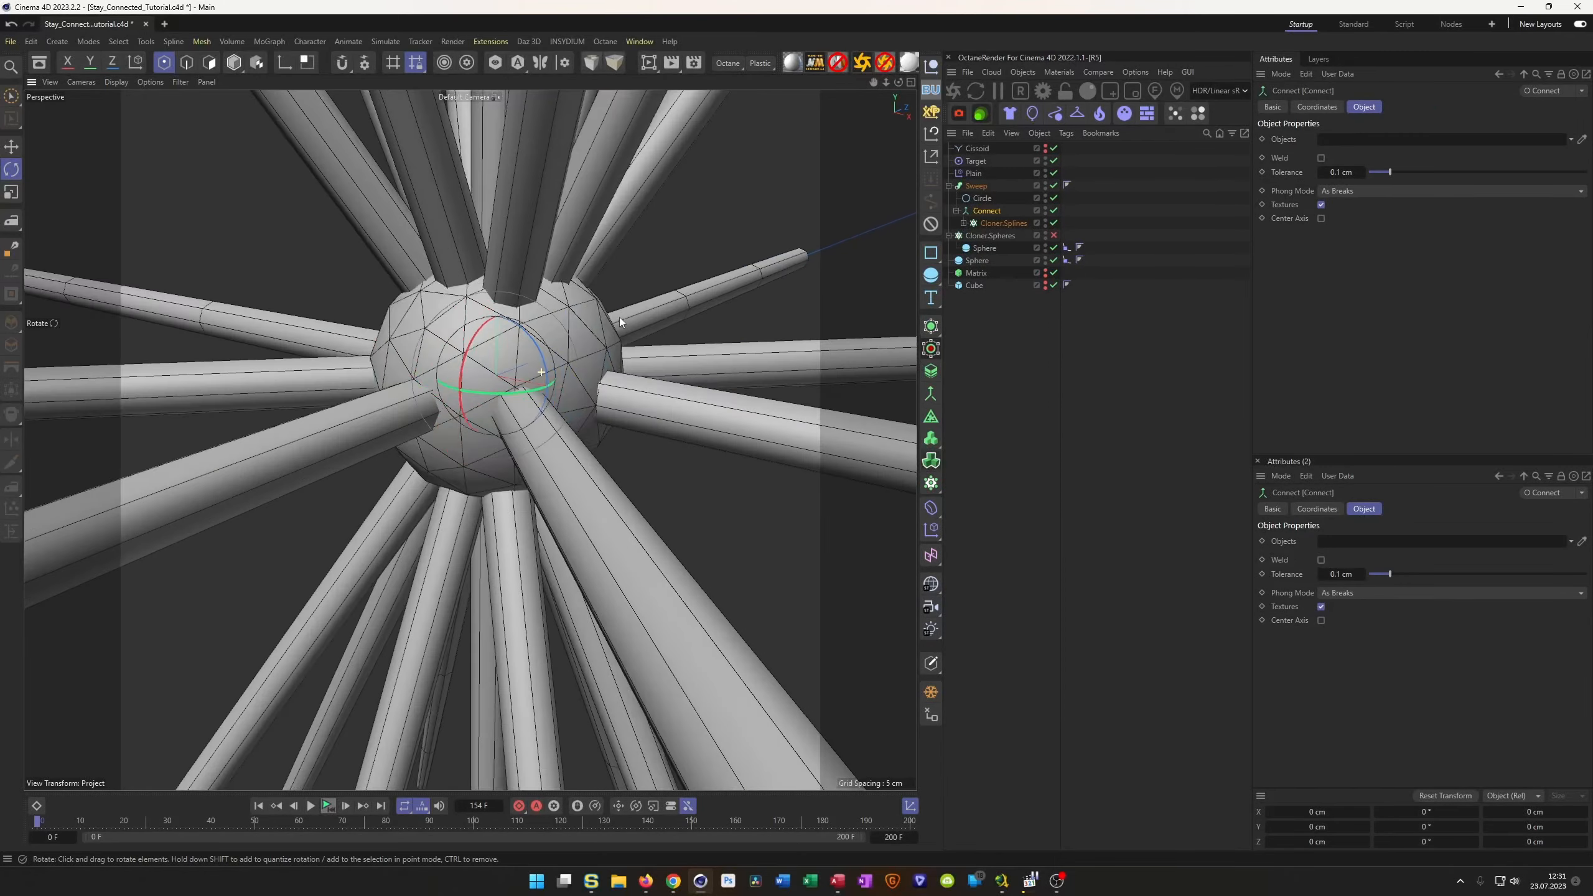
# Turn off the start and end caps of the Sweep object.
pyautogui.scroll(-10, 603, 356)
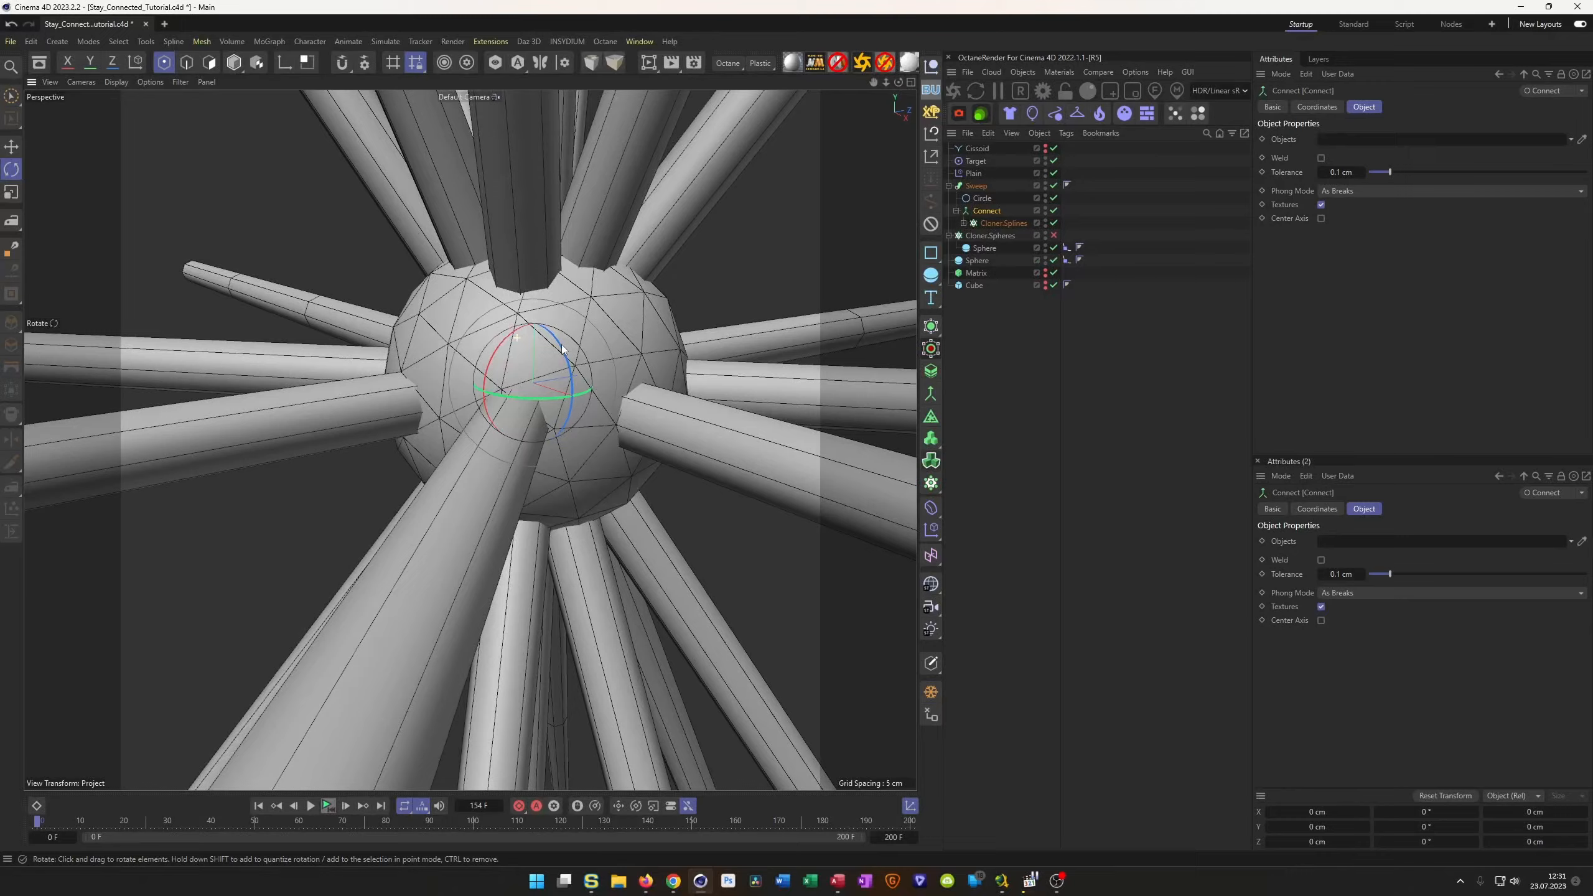
pyautogui.scroll(-5, 441, 363)
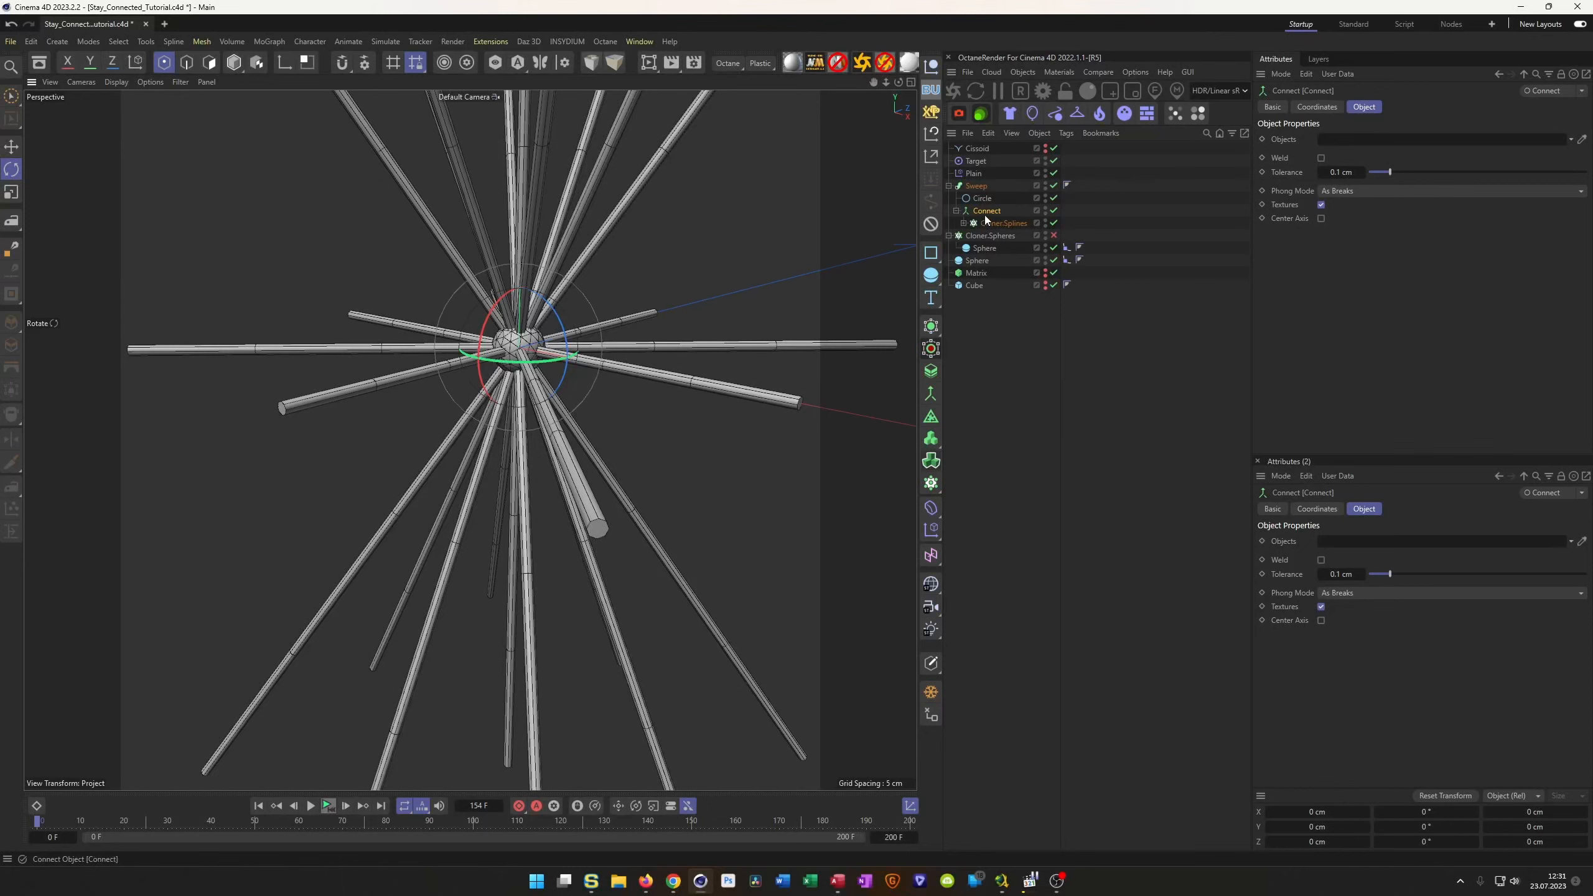
pyautogui.click(977, 185)
pyautogui.click(1400, 106)
pyautogui.click(1338, 164)
pyautogui.click(1337, 150)
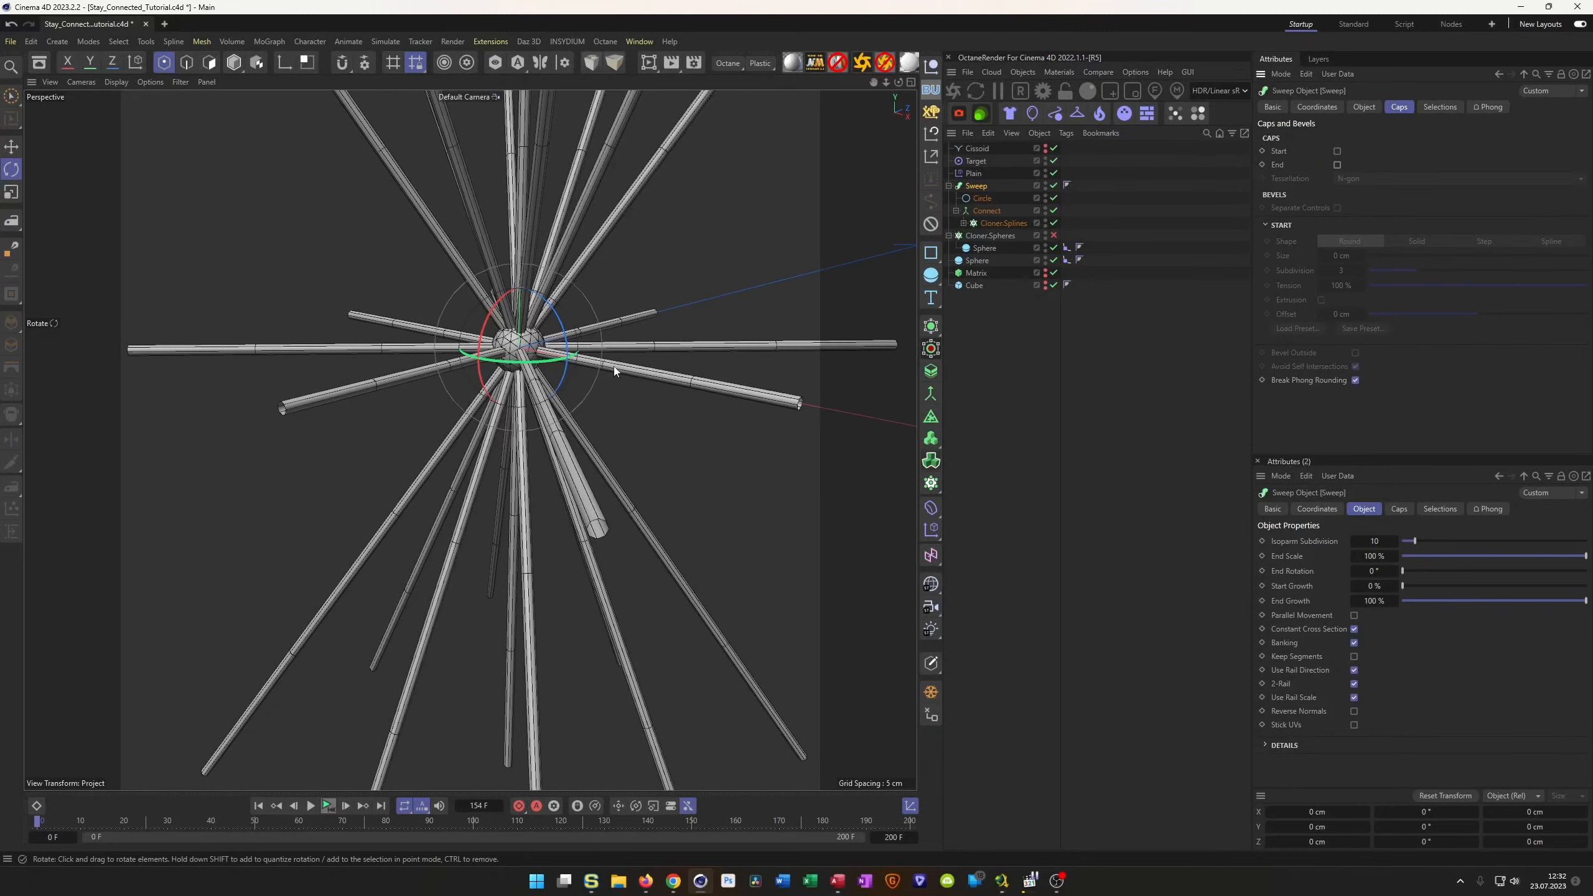
# Inspect the uncapped swept tubes around the sphere from several angles and play the animation through.
pyautogui.keyDown('alt'); pyautogui.moveTo(573, 387); pyautogui.dragTo(471, 392); pyautogui.keyUp('alt')
pyautogui.scroll(-10, 474, 384)
pyautogui.keyDown('alt'); pyautogui.moveTo(631, 269); pyautogui.dragTo(527, 344); pyautogui.keyUp('alt')
pyautogui.scroll(10, 566, 311)
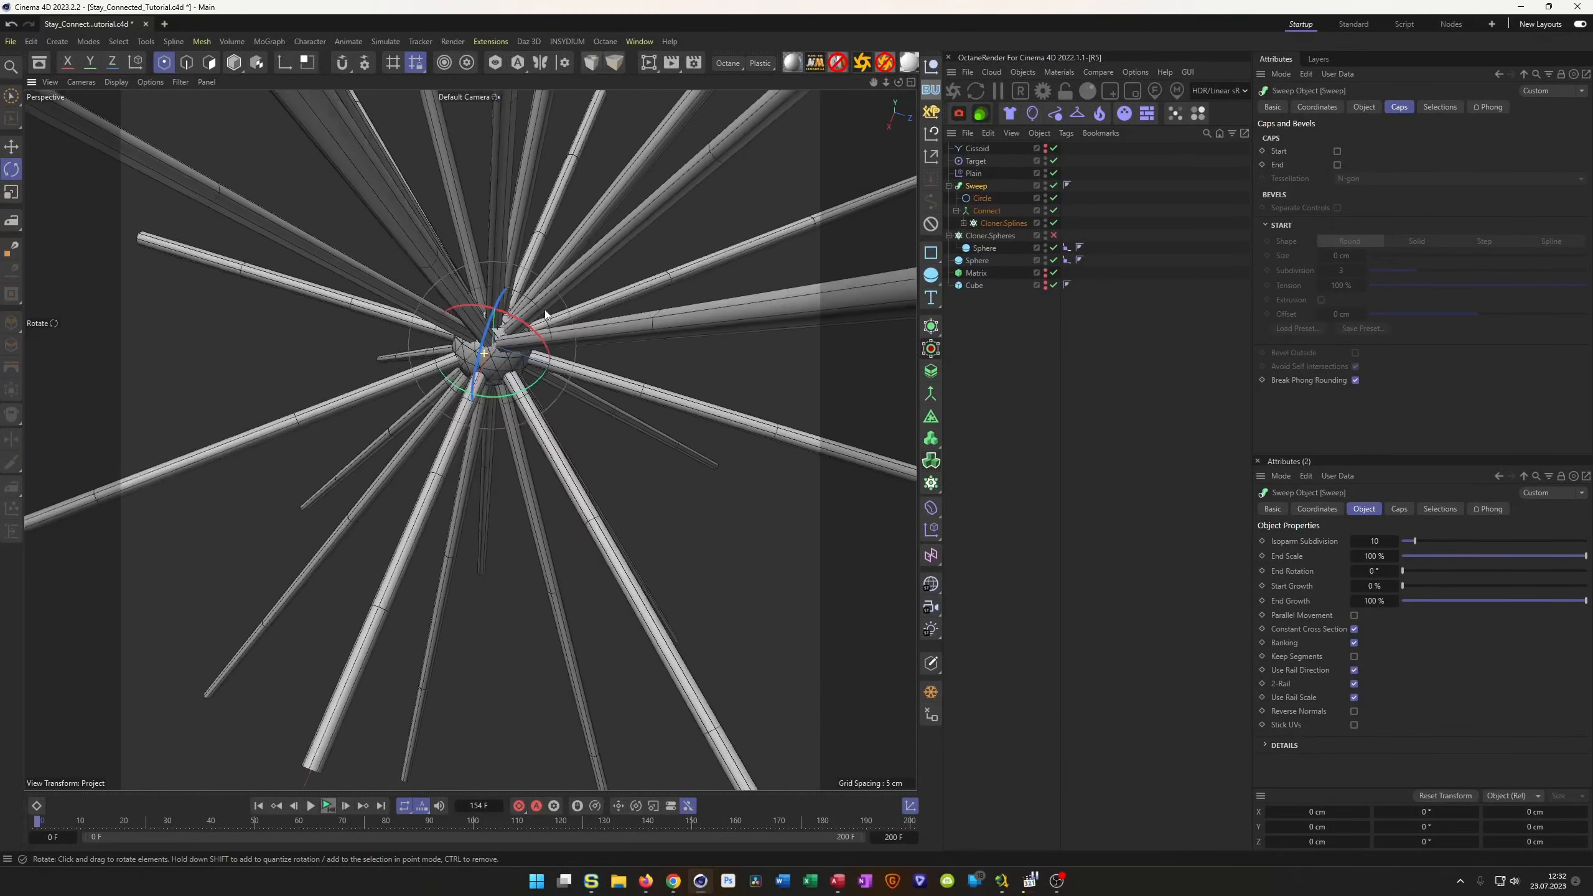
pyautogui.keyDown('alt'); pyautogui.moveTo(593, 300); pyautogui.dragTo(521, 430); pyautogui.keyUp('alt')
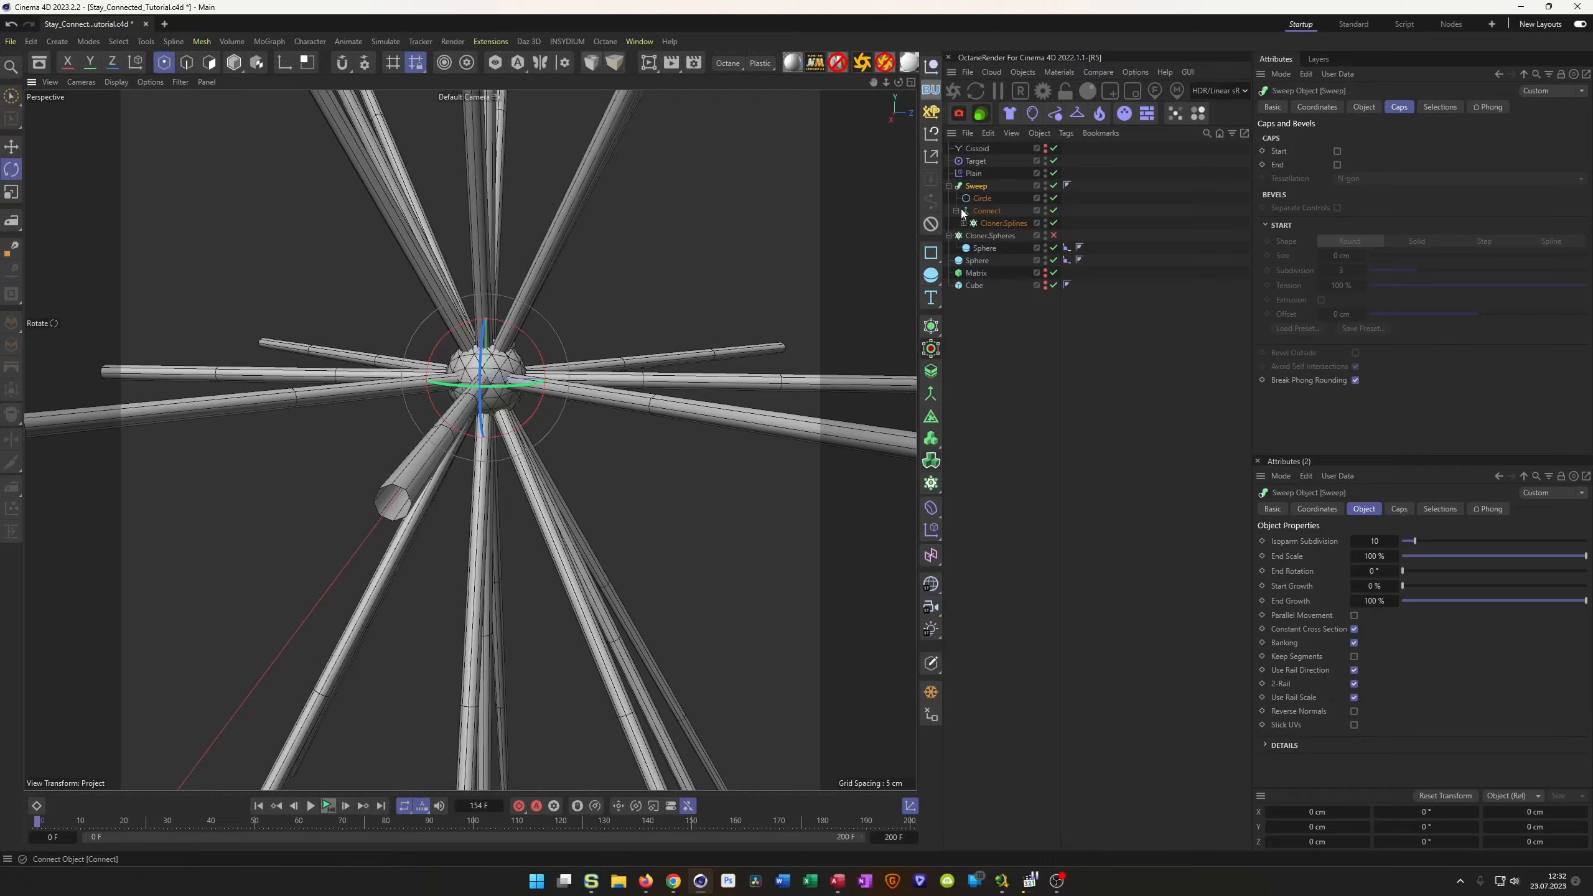
pyautogui.keyDown('alt'); pyautogui.moveTo(847, 300); pyautogui.dragTo(452, 370); pyautogui.keyUp('alt')
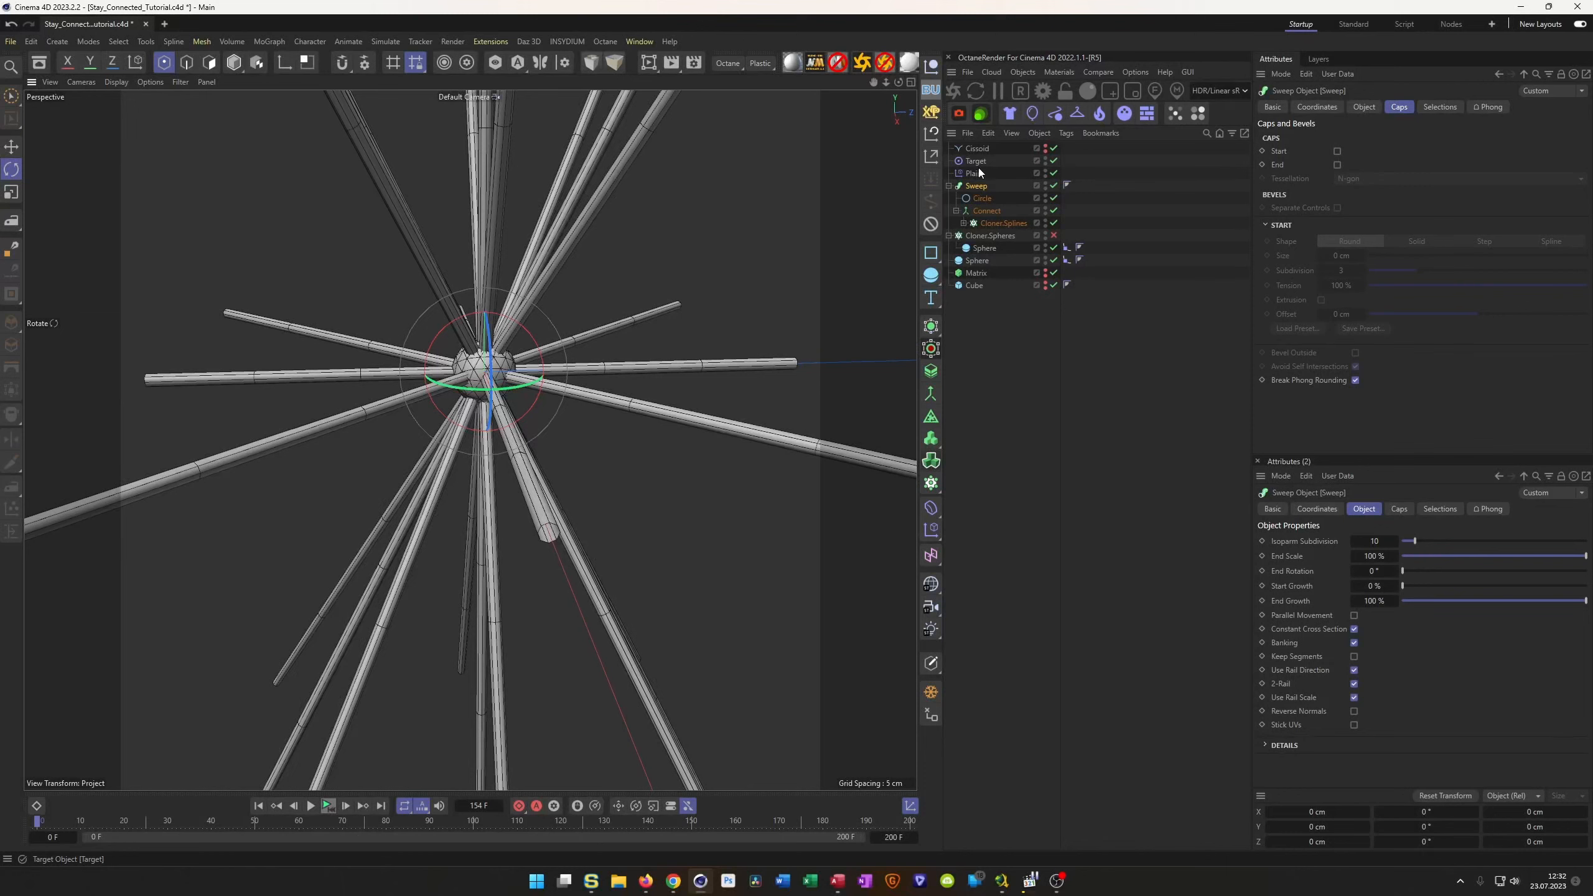
pyautogui.click(331, 807)
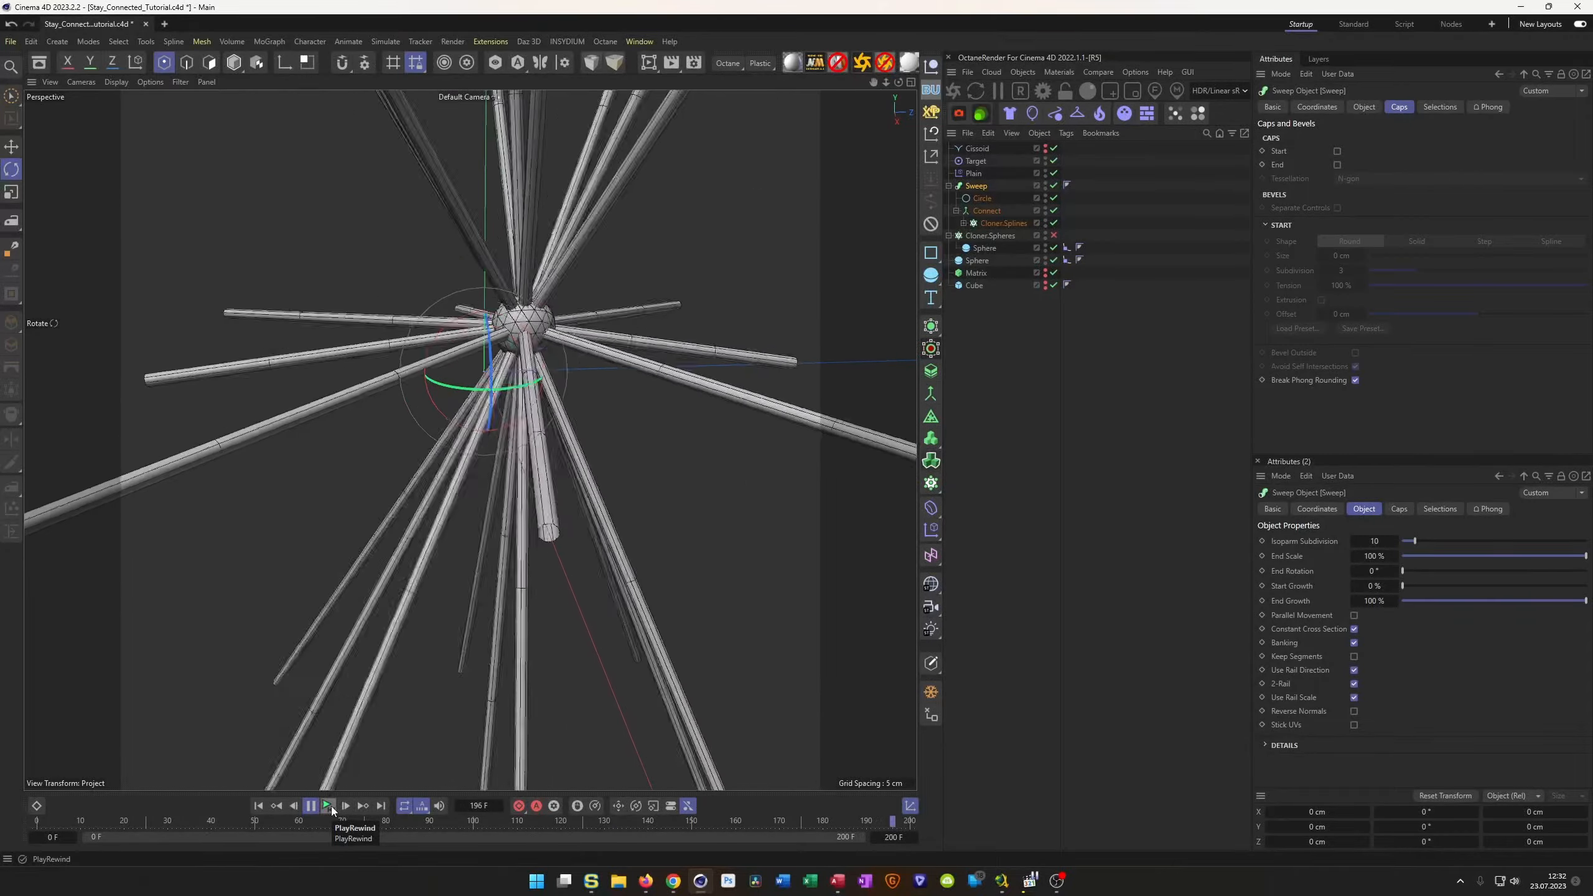
pyautogui.click(331, 807)
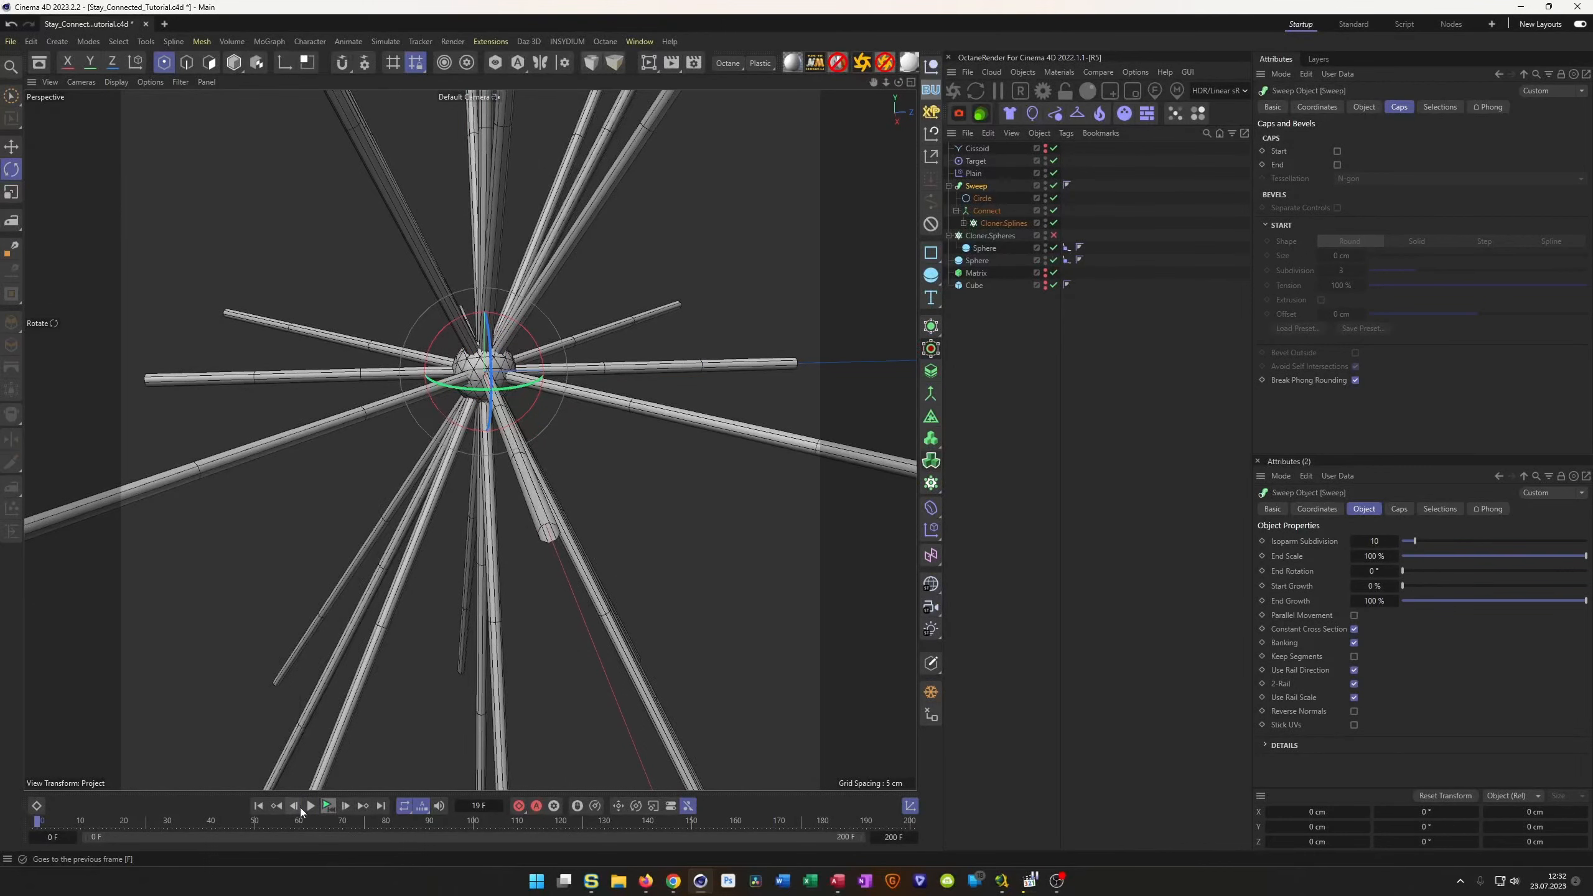
# Scrub the timeline to frame 36 and examine where the swept tubes meet the sphere.
pyautogui.scroll(-5, 398, 472)
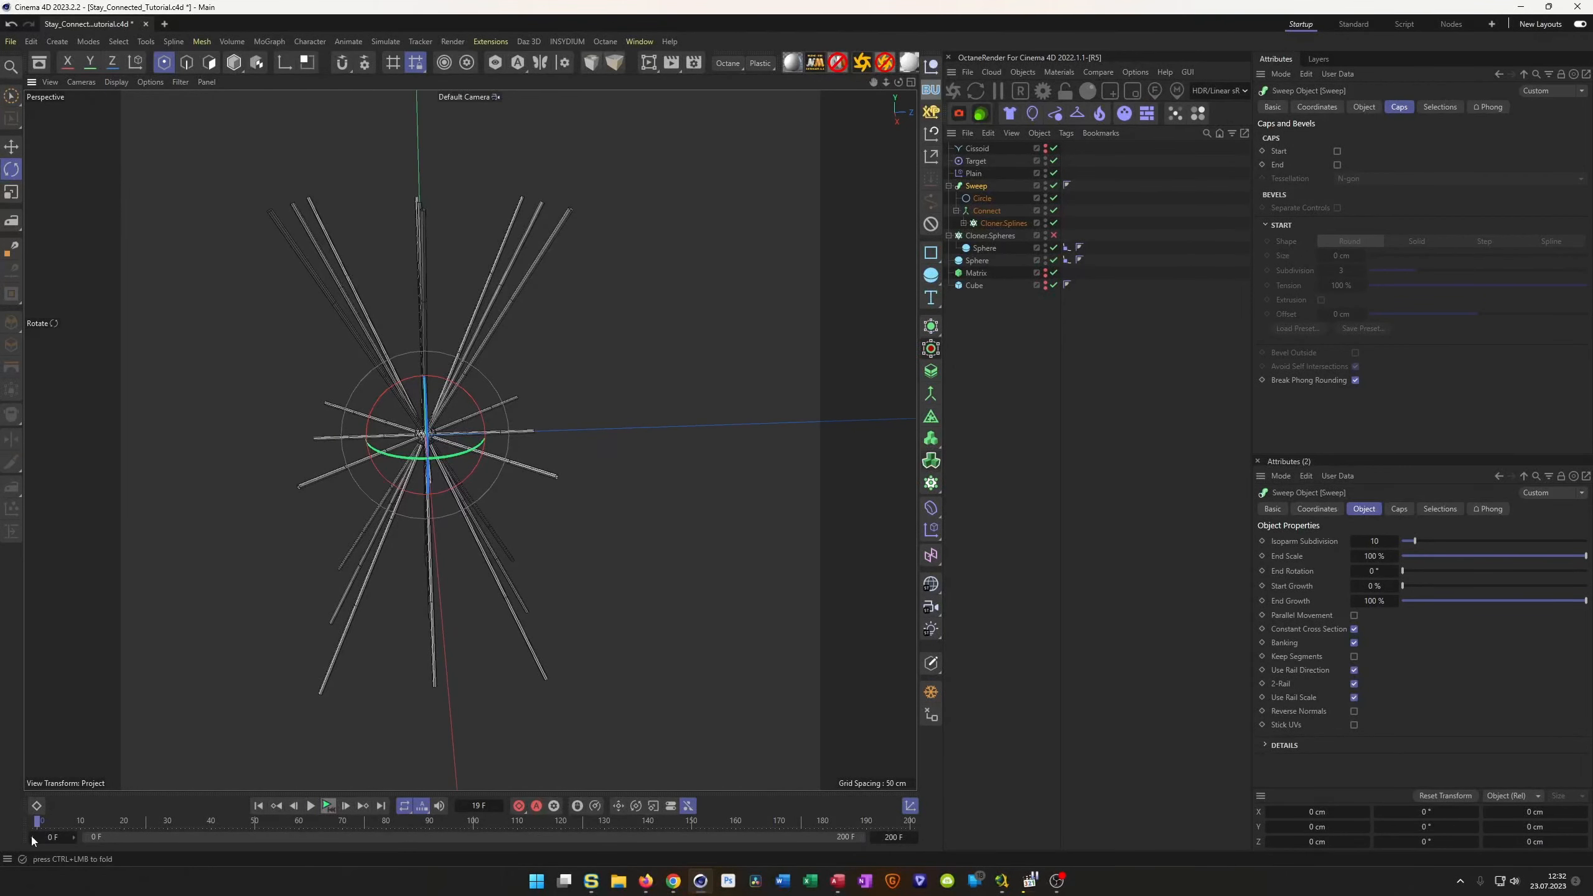
pyautogui.moveTo(34, 828); pyautogui.dragTo(193, 810)
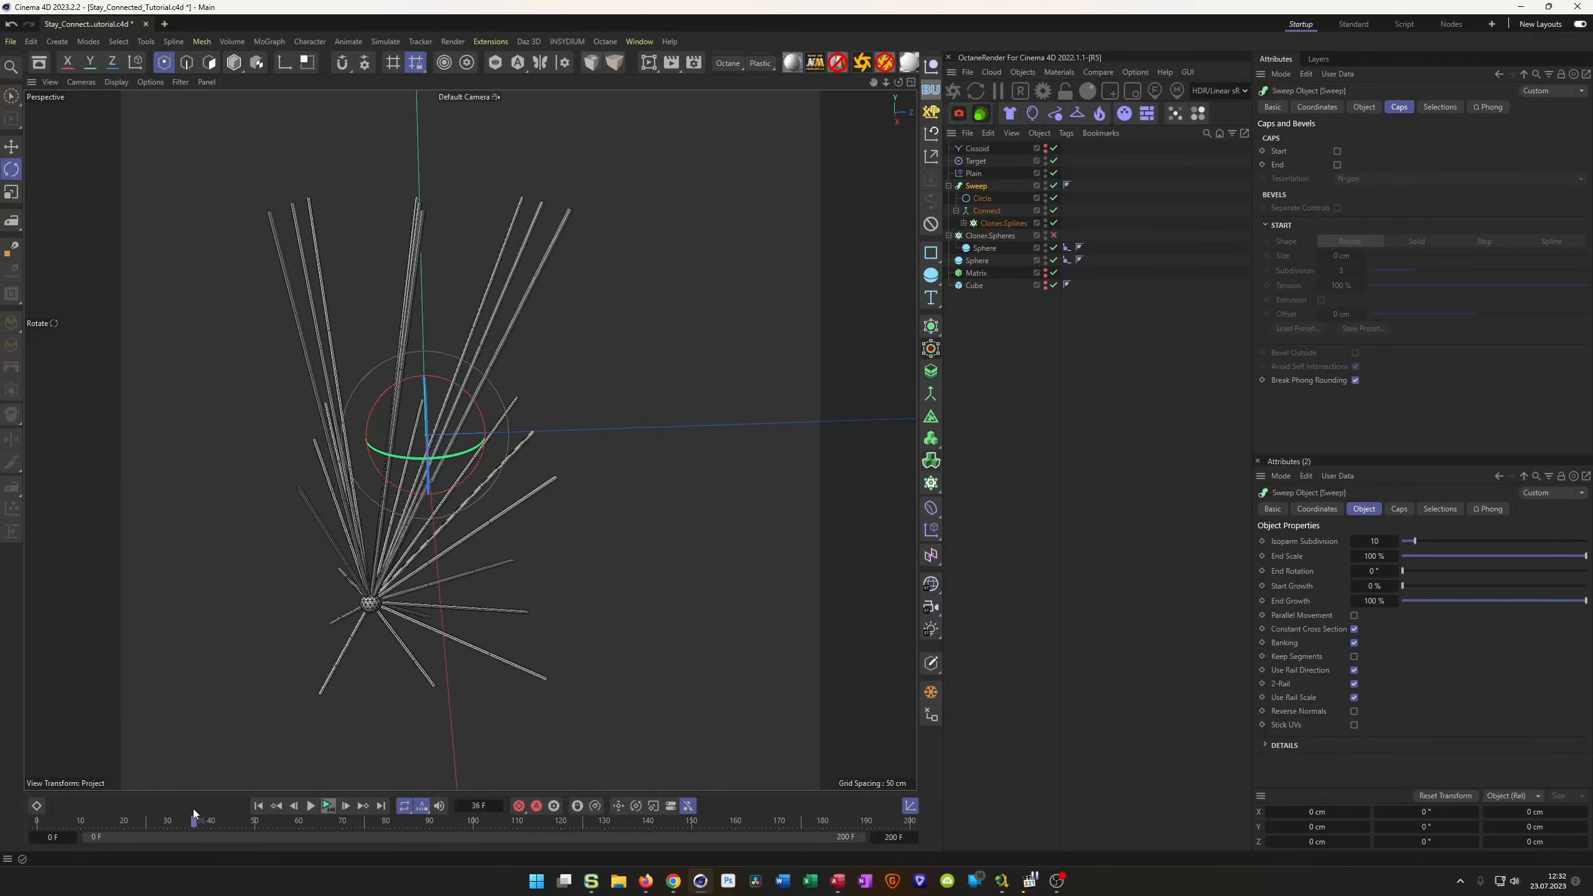
pyautogui.scroll(10, 496, 540)
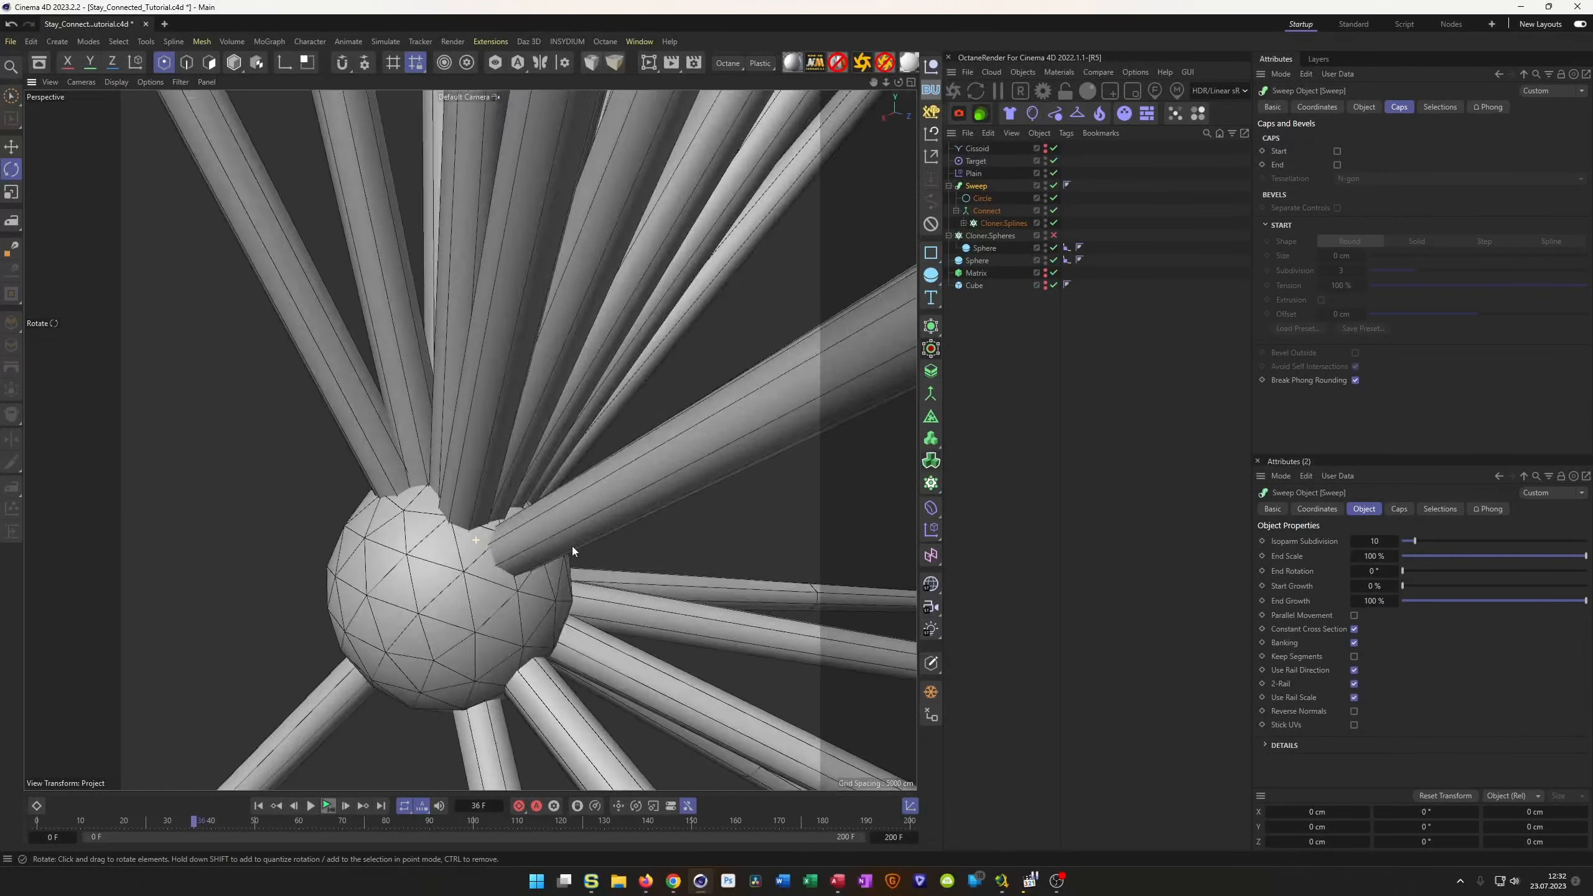
pyautogui.scroll(-10, 653, 575)
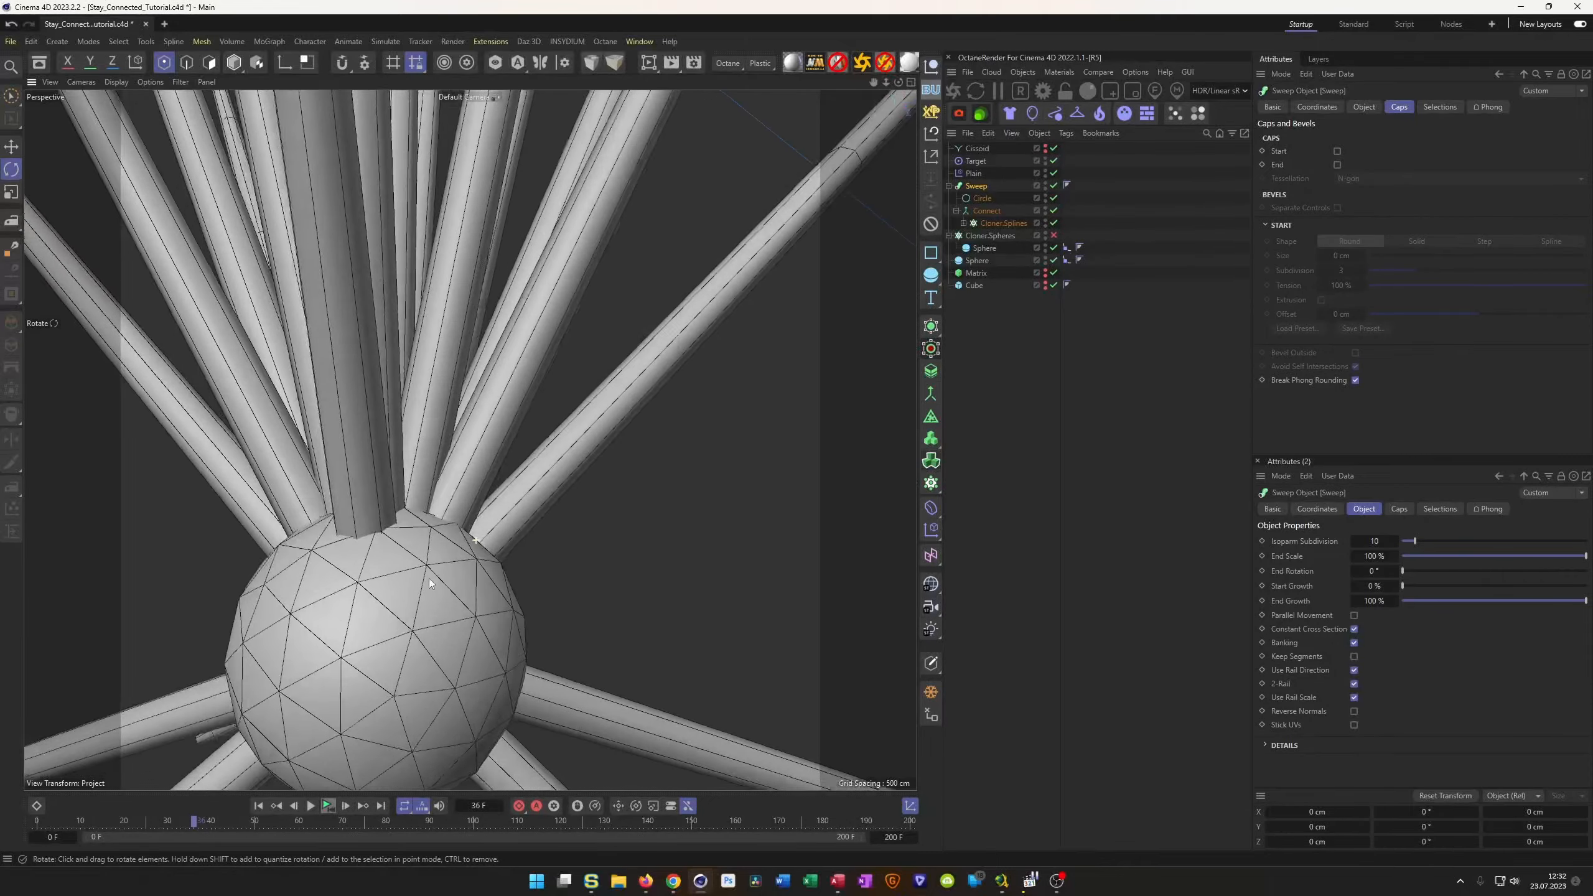
pyautogui.scroll(-3, 358, 583)
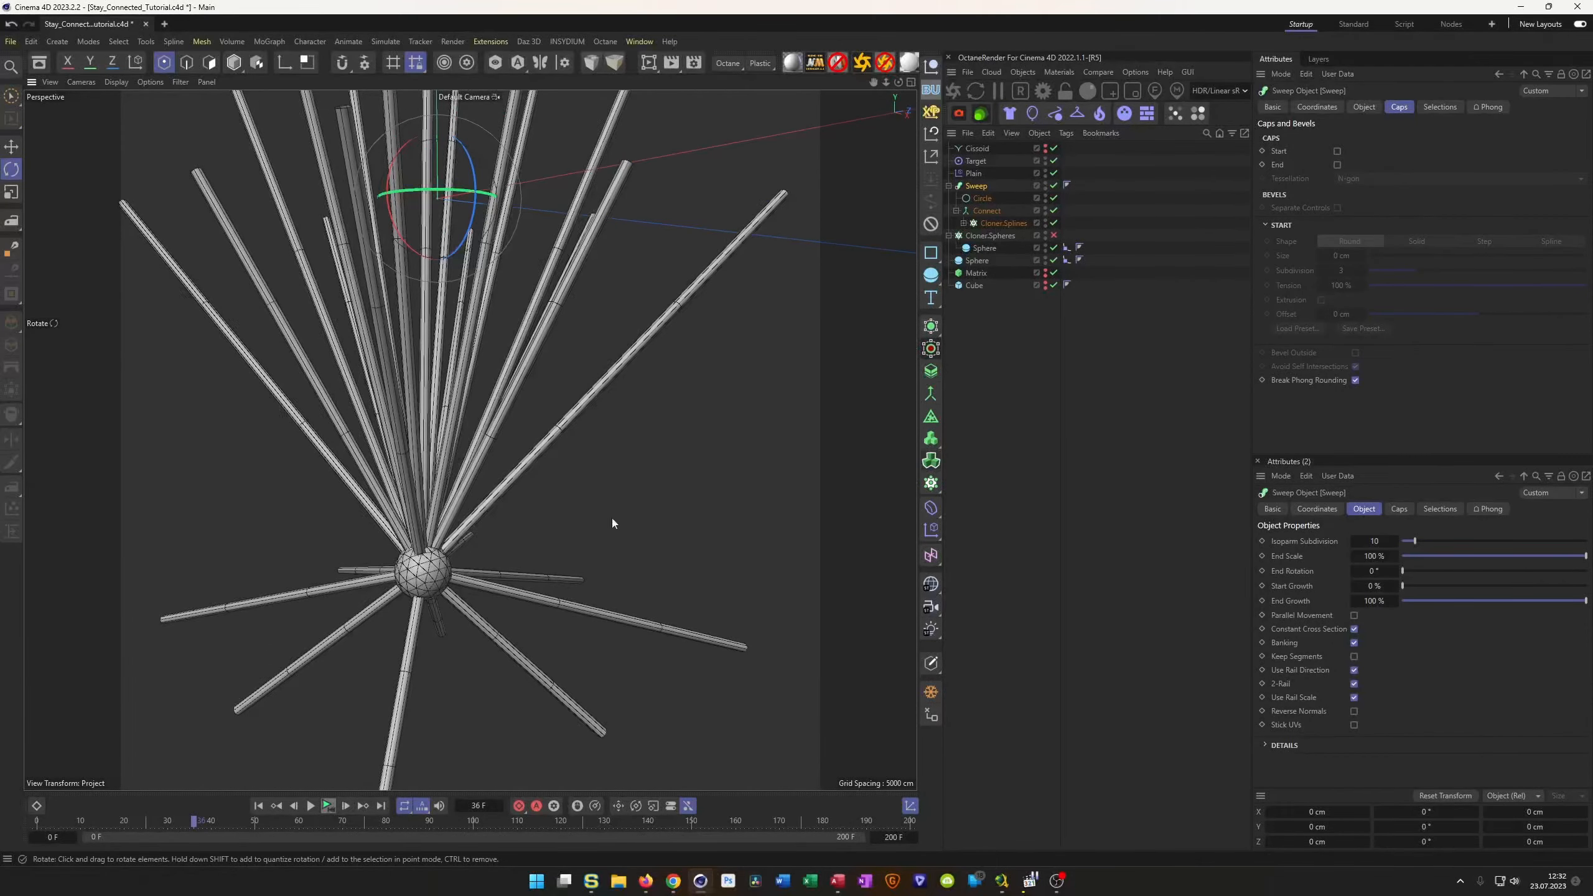
# Set the radius of the Sweep's Circle profile to 0.5 cm.
pyautogui.click(982, 198)
pyautogui.doubleClick(1364, 165)
pyautogui.write('0.5')
pyautogui.press('Return')
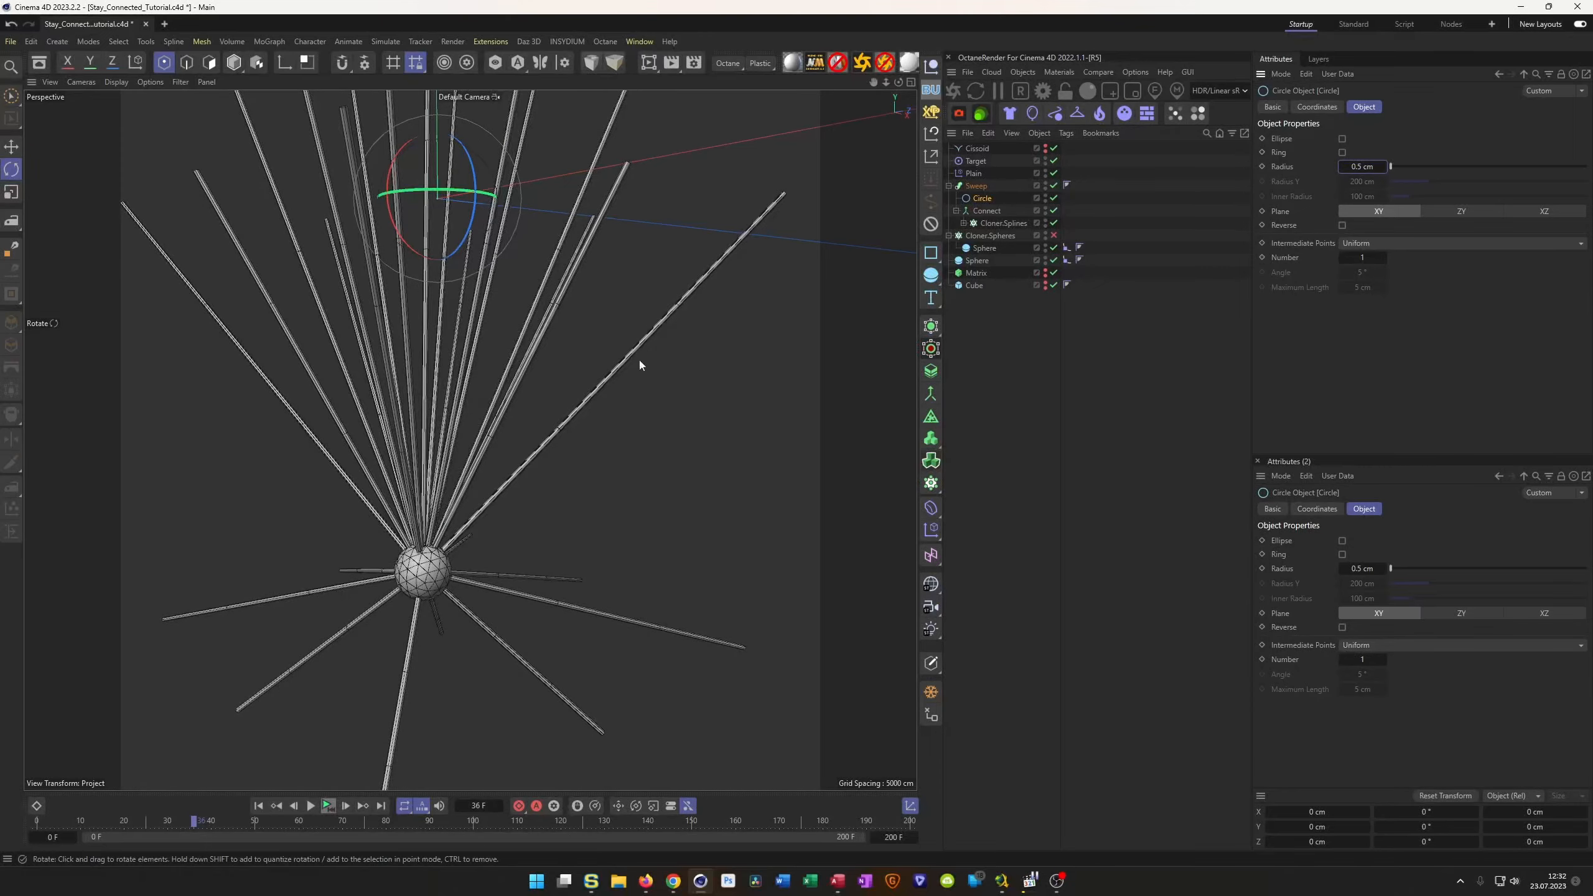
# Examine the thickness of the swept lines around the sphere from near and far.
pyautogui.moveTo(426, 580)
pyautogui.keyDown('alt'); pyautogui.mouseDown()
pyautogui.moveTo(490, 572)
pyautogui.moveTo(626, 613)
pyautogui.moveTo(436, 595)
pyautogui.mouseUp(); pyautogui.keyUp('alt')
pyautogui.keyDown('alt'); pyautogui.moveTo(436, 594); pyautogui.dragTo(356, 589, button='right'); pyautogui.keyUp('alt')
pyautogui.keyDown('alt'); pyautogui.moveTo(357, 589); pyautogui.dragTo(412, 564); pyautogui.keyUp('alt')
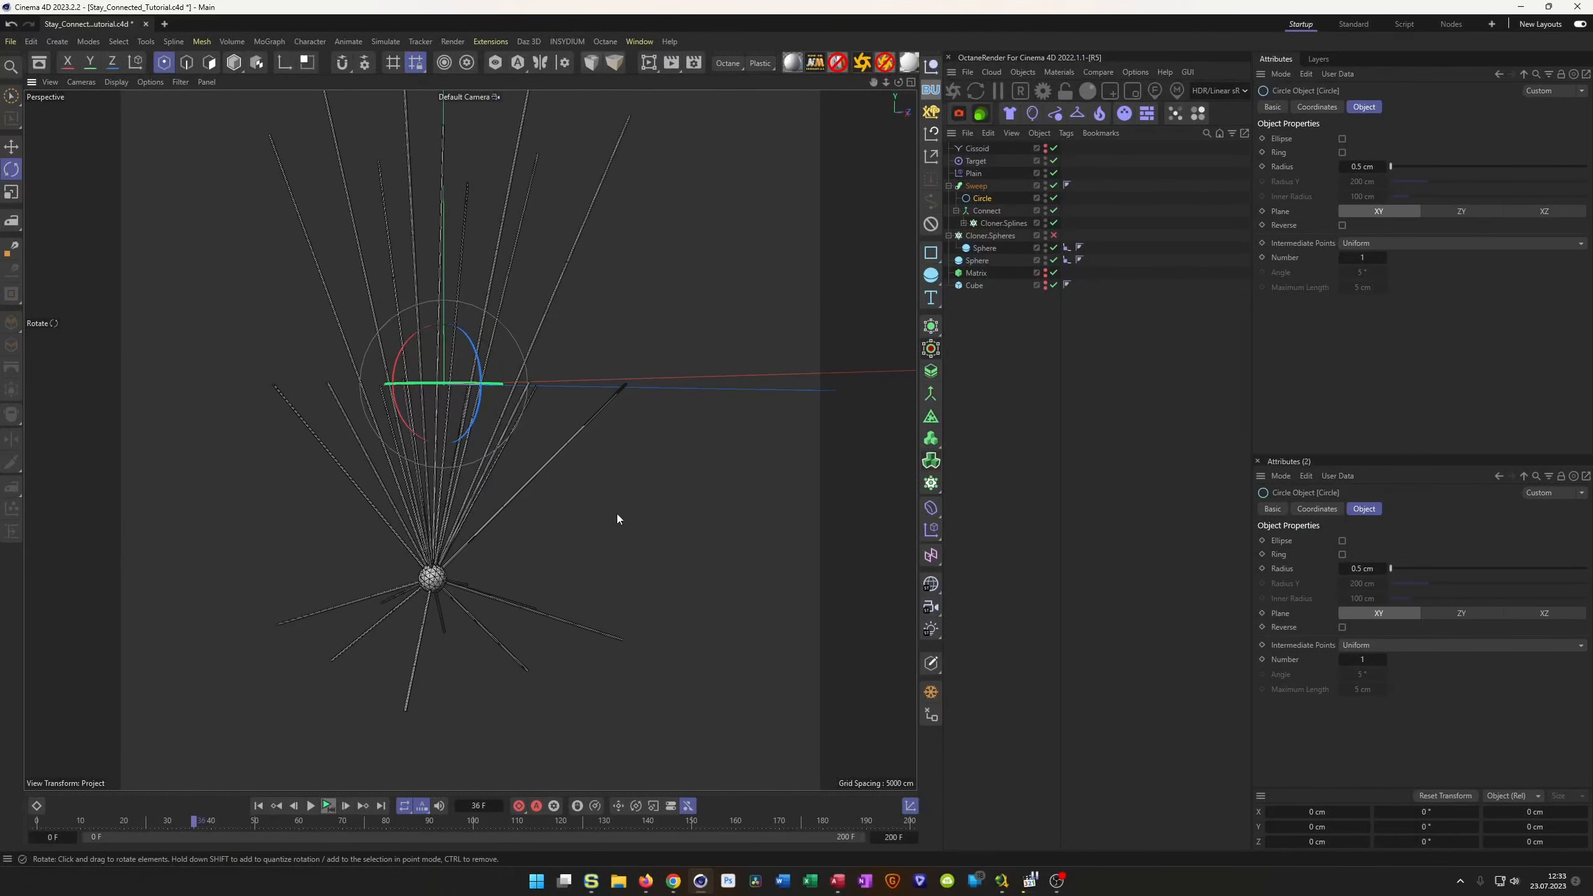
pyautogui.scroll(5, 420, 570)
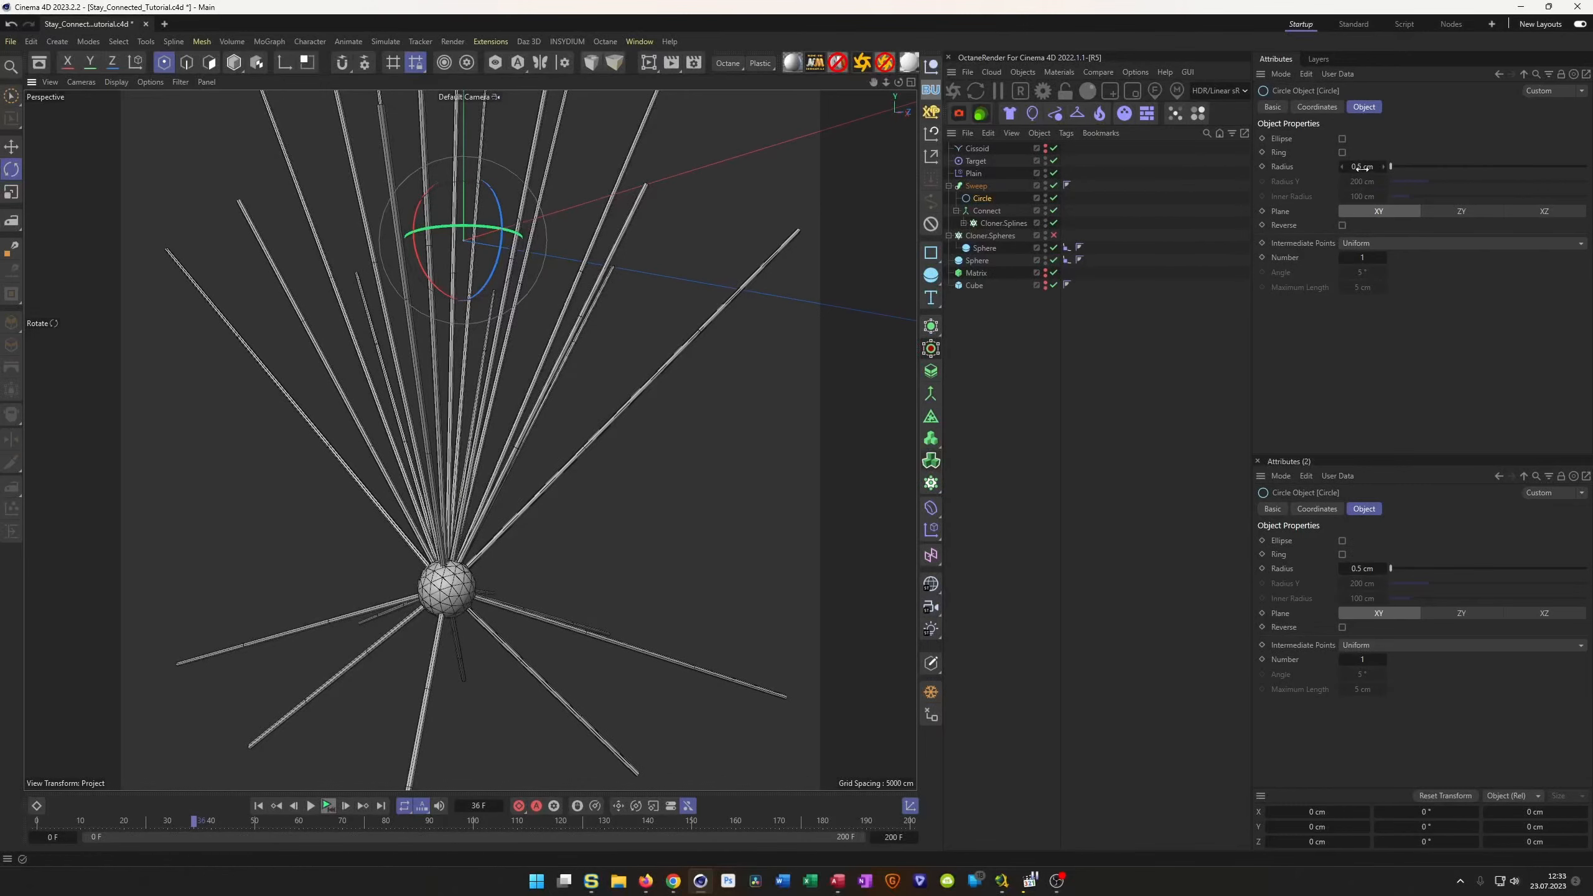
pyautogui.keyDown('alt'); pyautogui.moveTo(471, 497); pyautogui.dragTo(416, 582); pyautogui.keyUp('alt')
pyautogui.scroll(8, 460, 471)
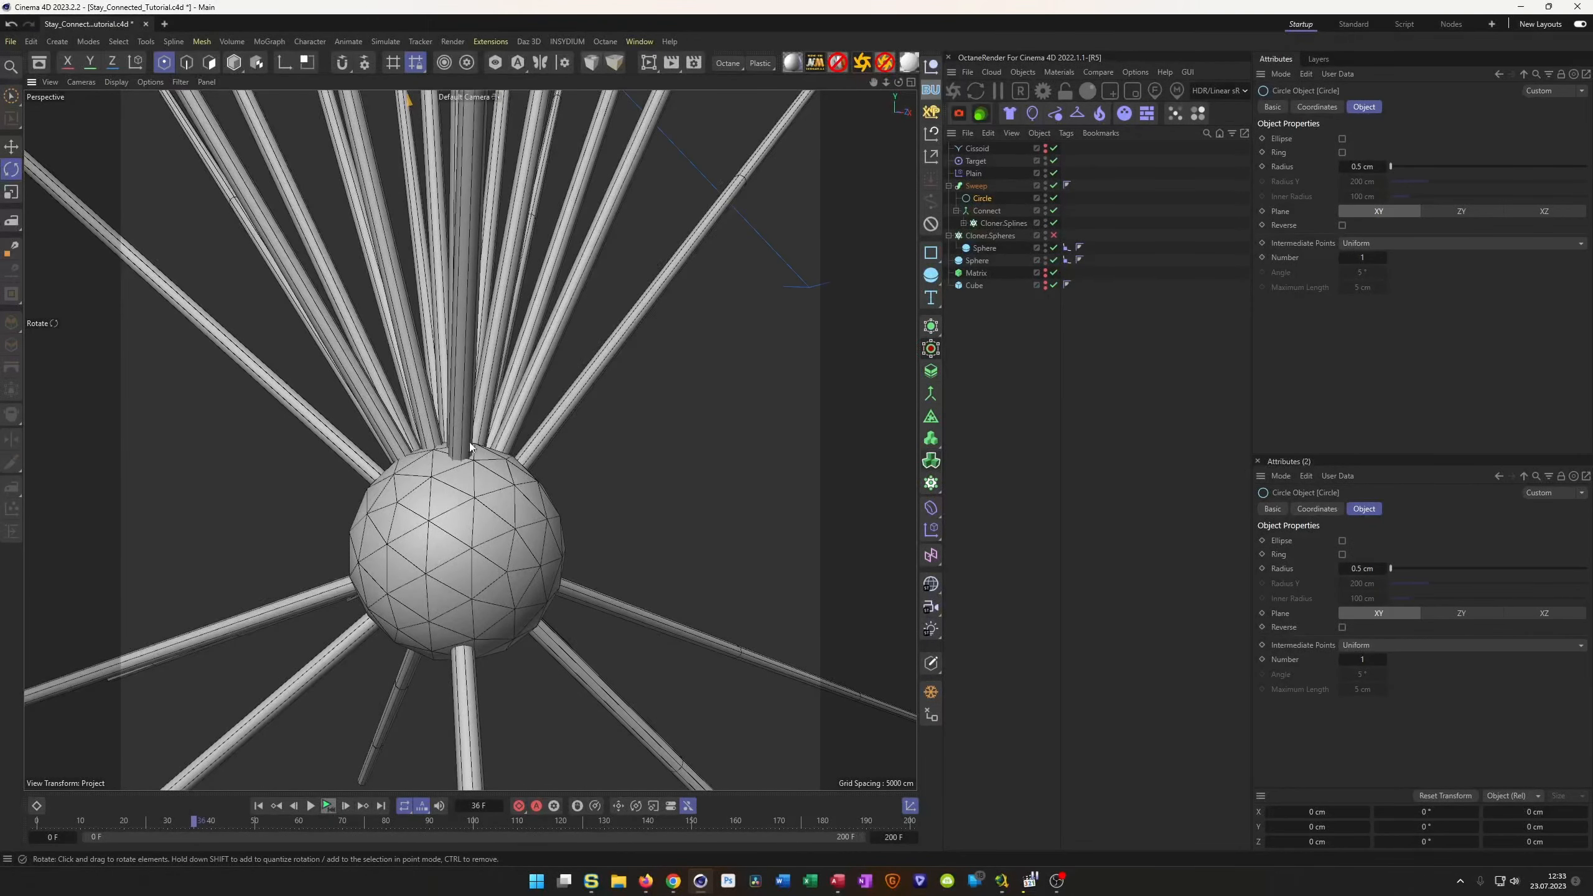
pyautogui.scroll(-8, 492, 478)
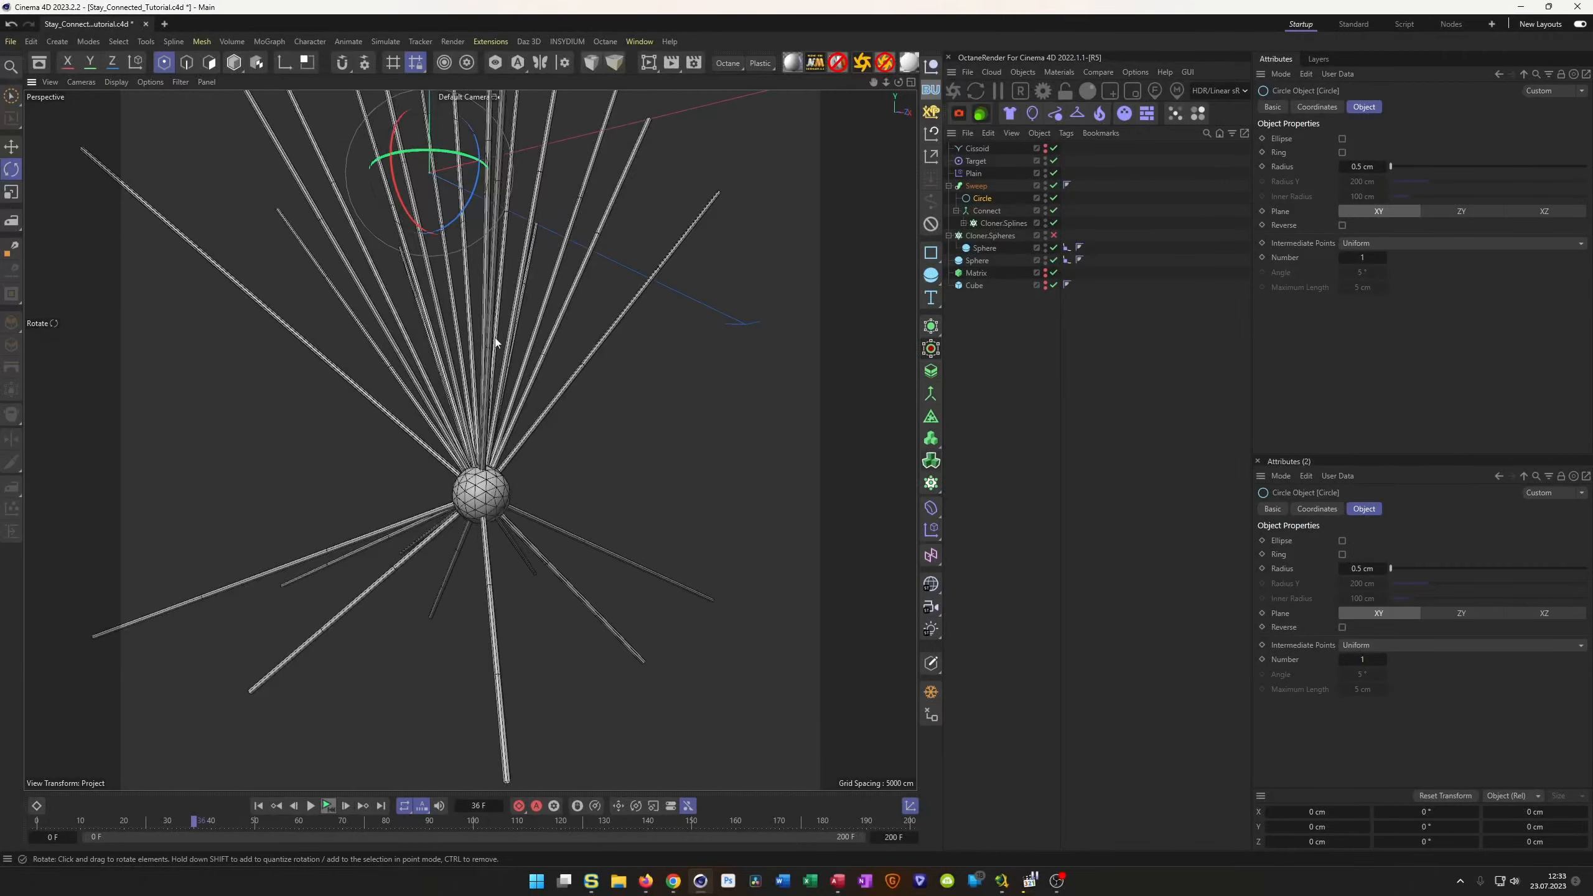
pyautogui.scroll(5, 485, 476)
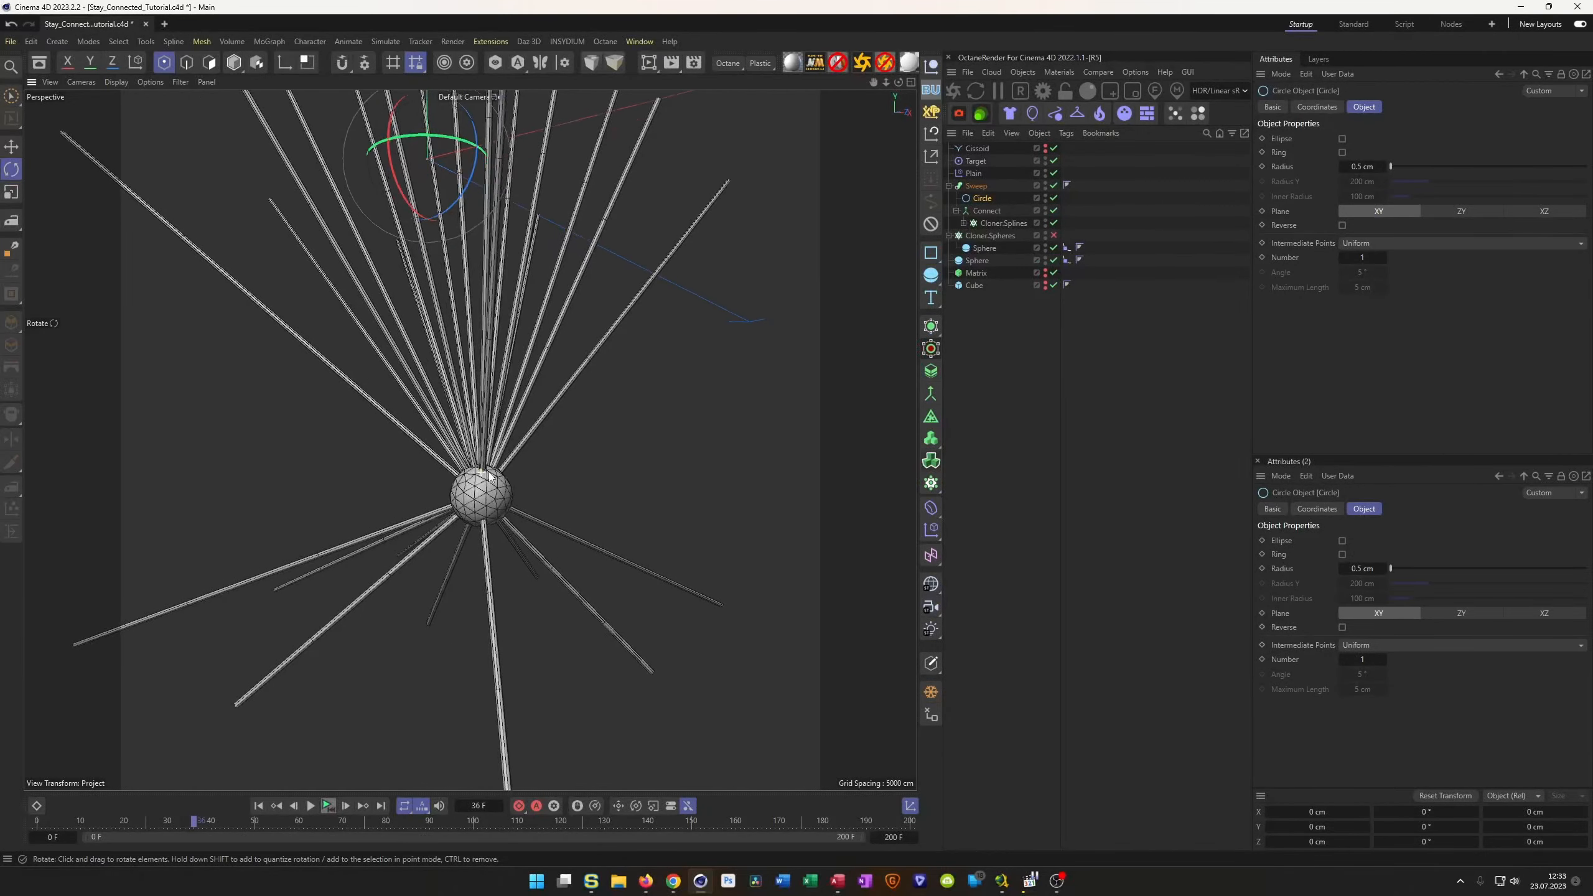
pyautogui.scroll(-3, 483, 508)
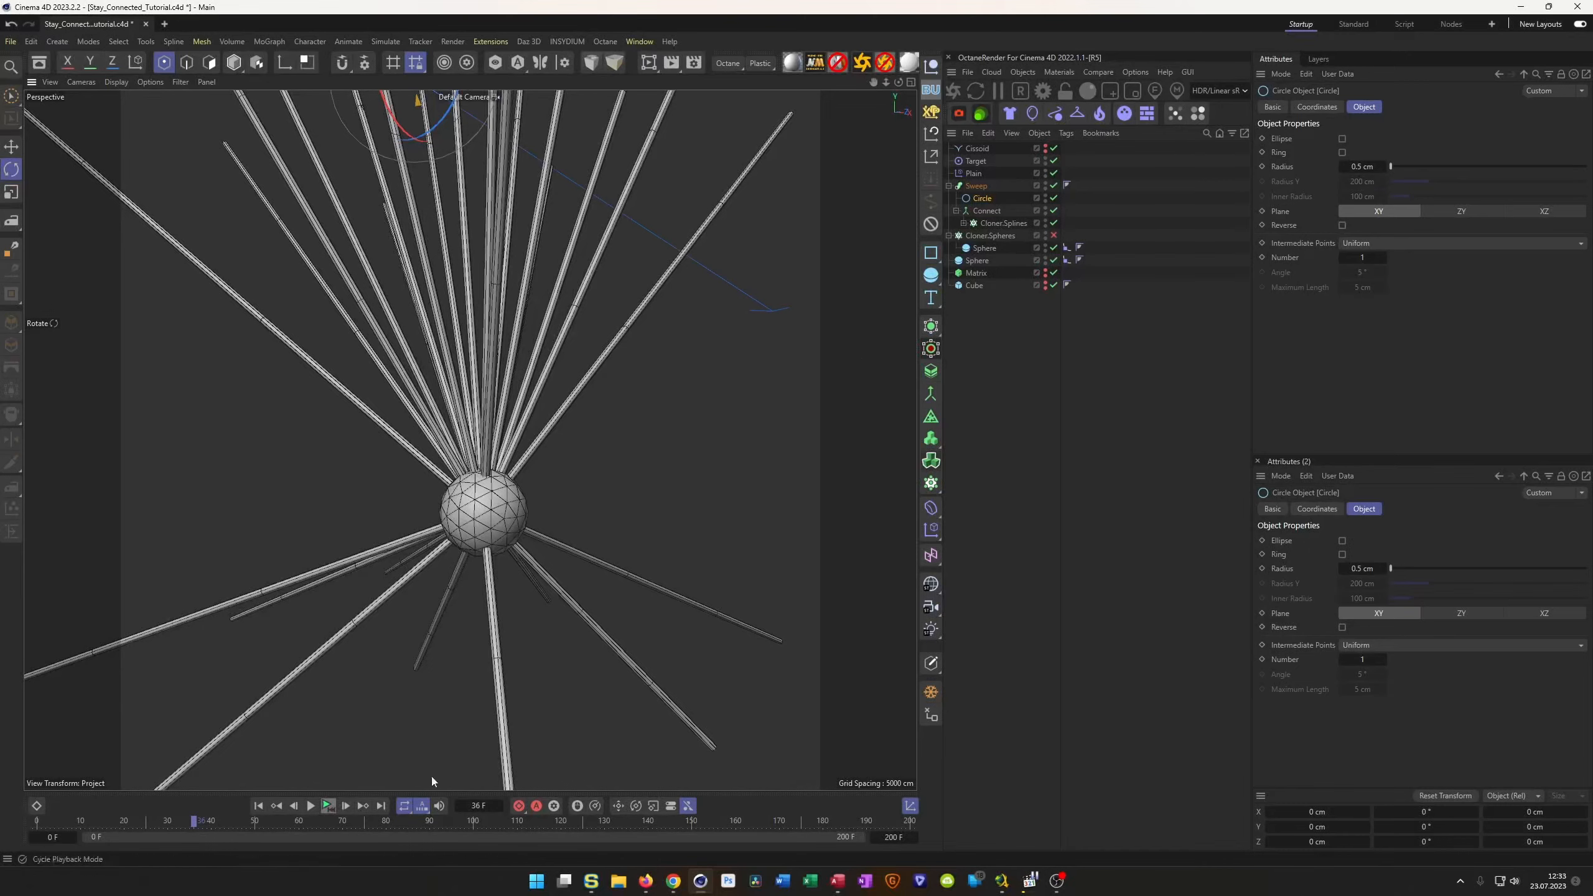
# Return the timeline to the first frame and add a Vertex Map tag to the Sweep.
pyautogui.click(259, 806)
pyautogui.keyDown('alt'); pyautogui.moveTo(521, 637); pyautogui.dragTo(498, 424, button='right'); pyautogui.keyUp('alt')
pyautogui.keyDown('alt'); pyautogui.moveTo(498, 277); pyautogui.dragTo(569, 264, button='right'); pyautogui.keyUp('alt')
pyautogui.keyDown('alt'); pyautogui.moveTo(569, 263); pyautogui.dragTo(511, 314); pyautogui.keyUp('alt')
pyautogui.keyDown('alt'); pyautogui.moveTo(496, 313); pyautogui.dragTo(578, 282, button='right'); pyautogui.keyUp('alt')
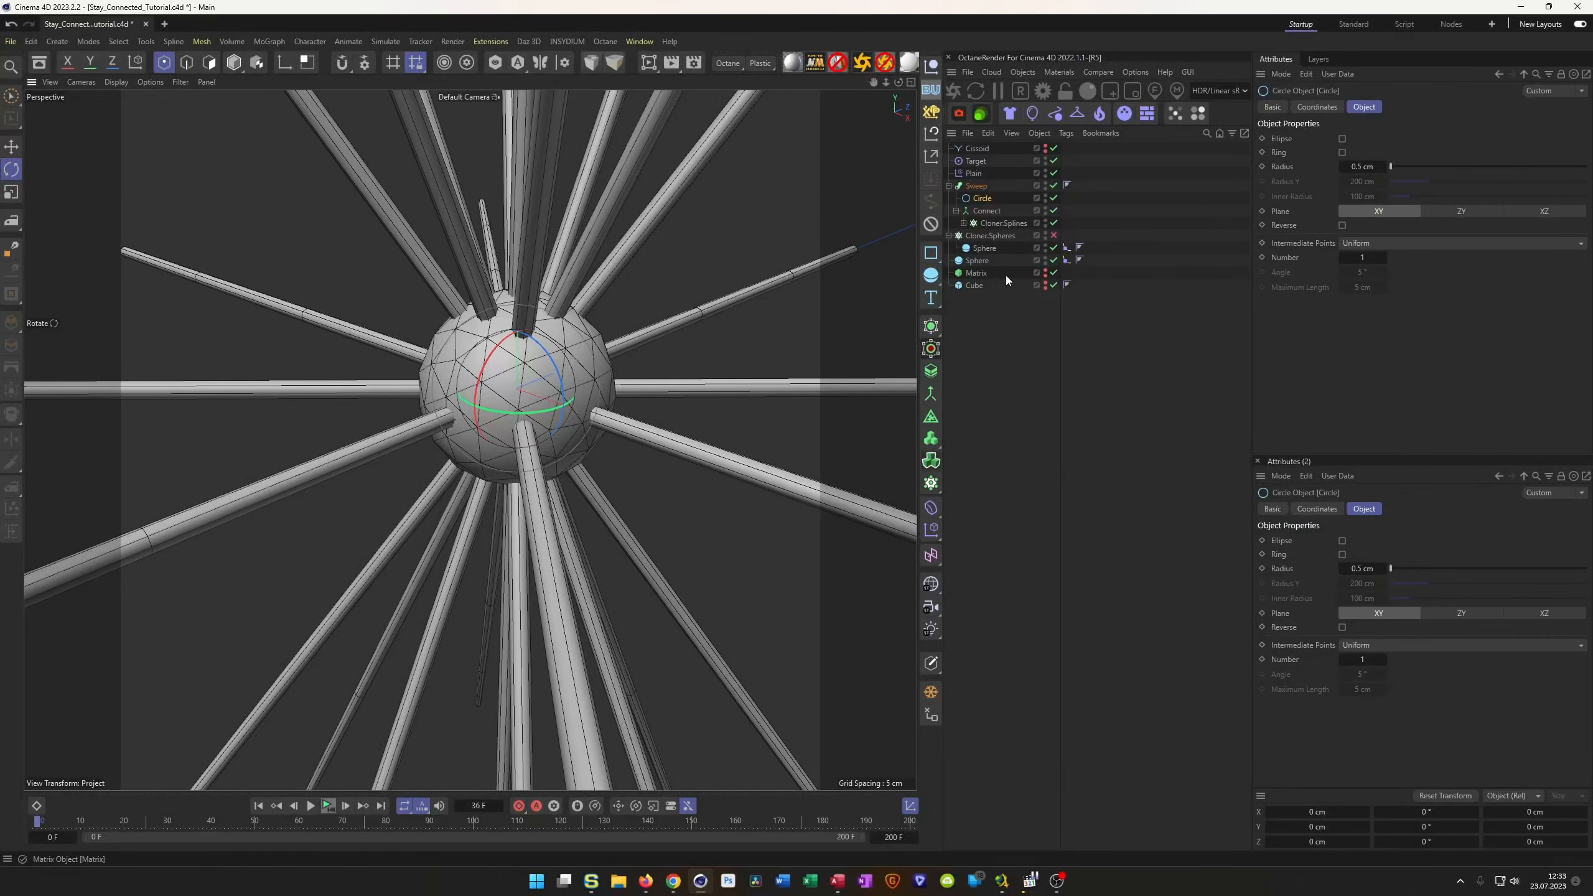
pyautogui.click(979, 188)
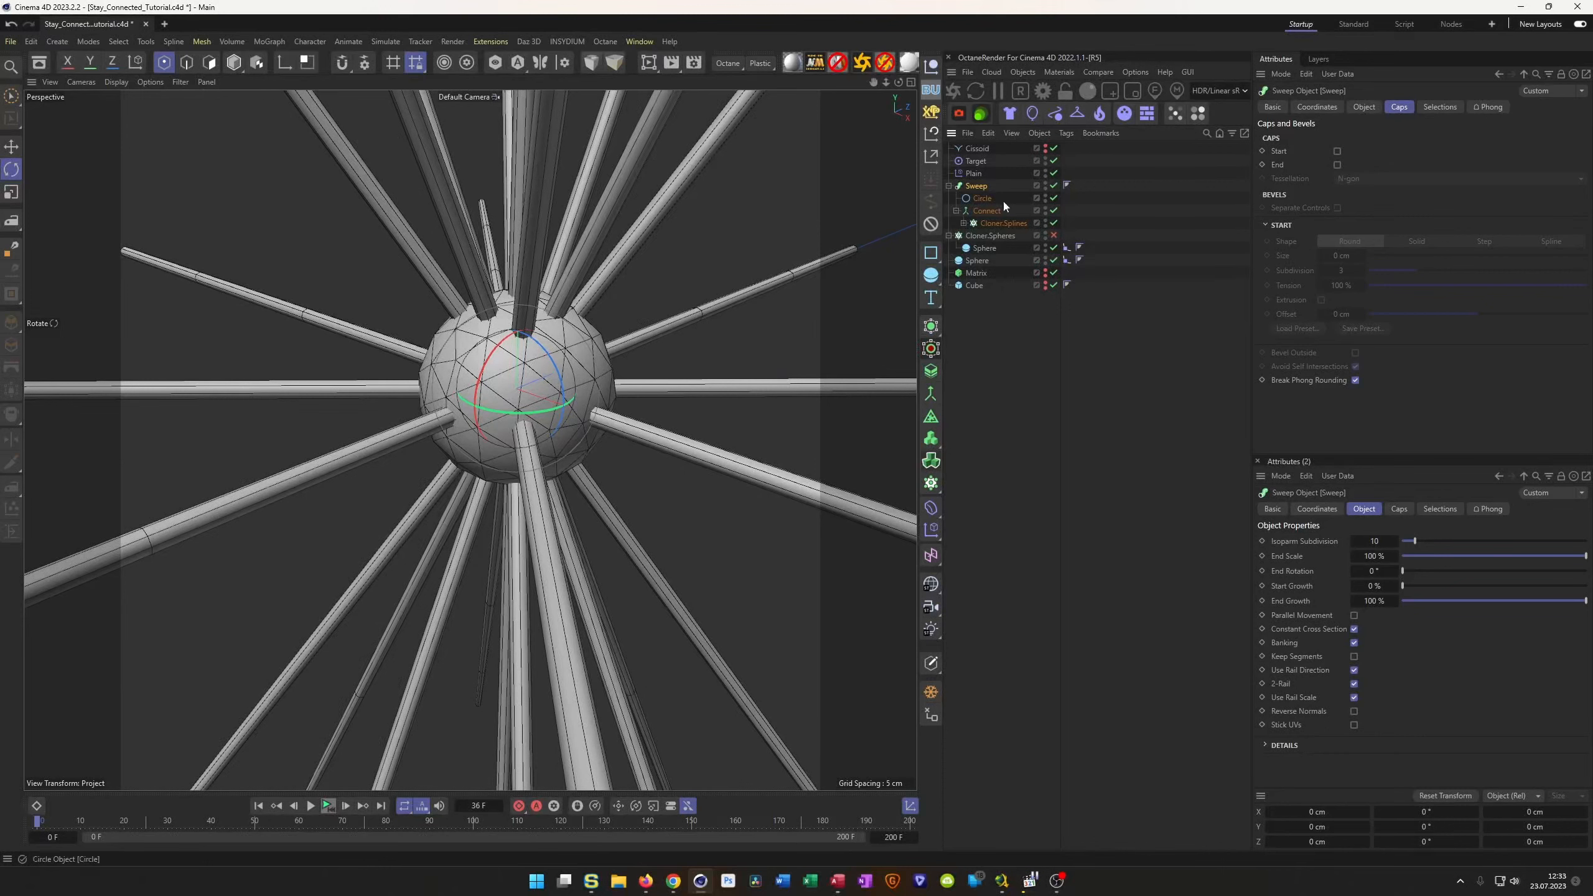
pyautogui.rightClick(976, 189)
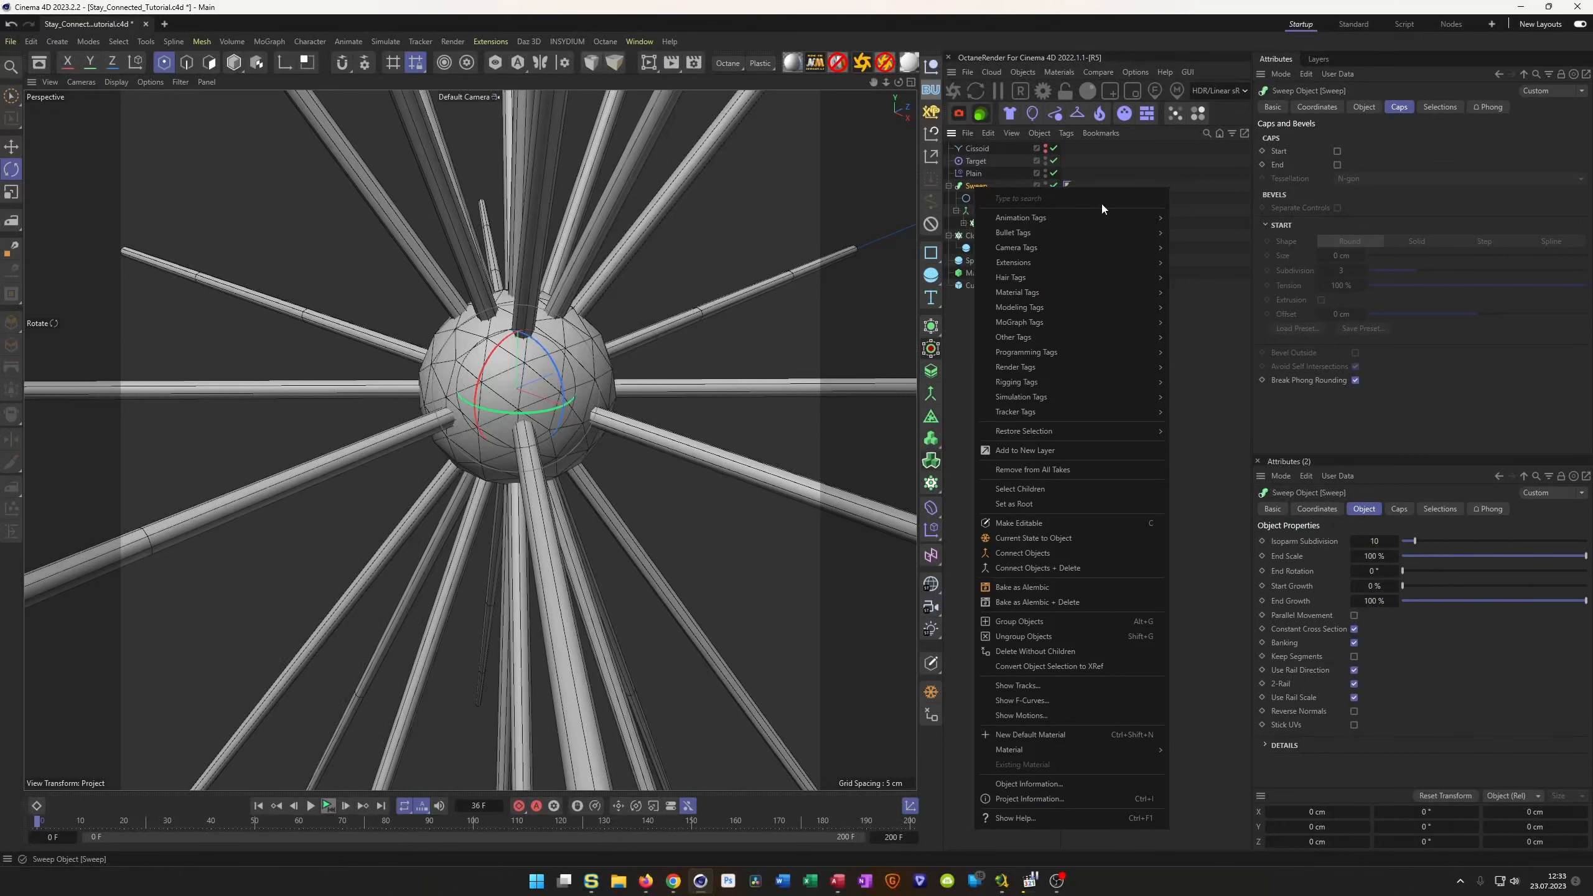
pyautogui.moveTo(1090, 337)
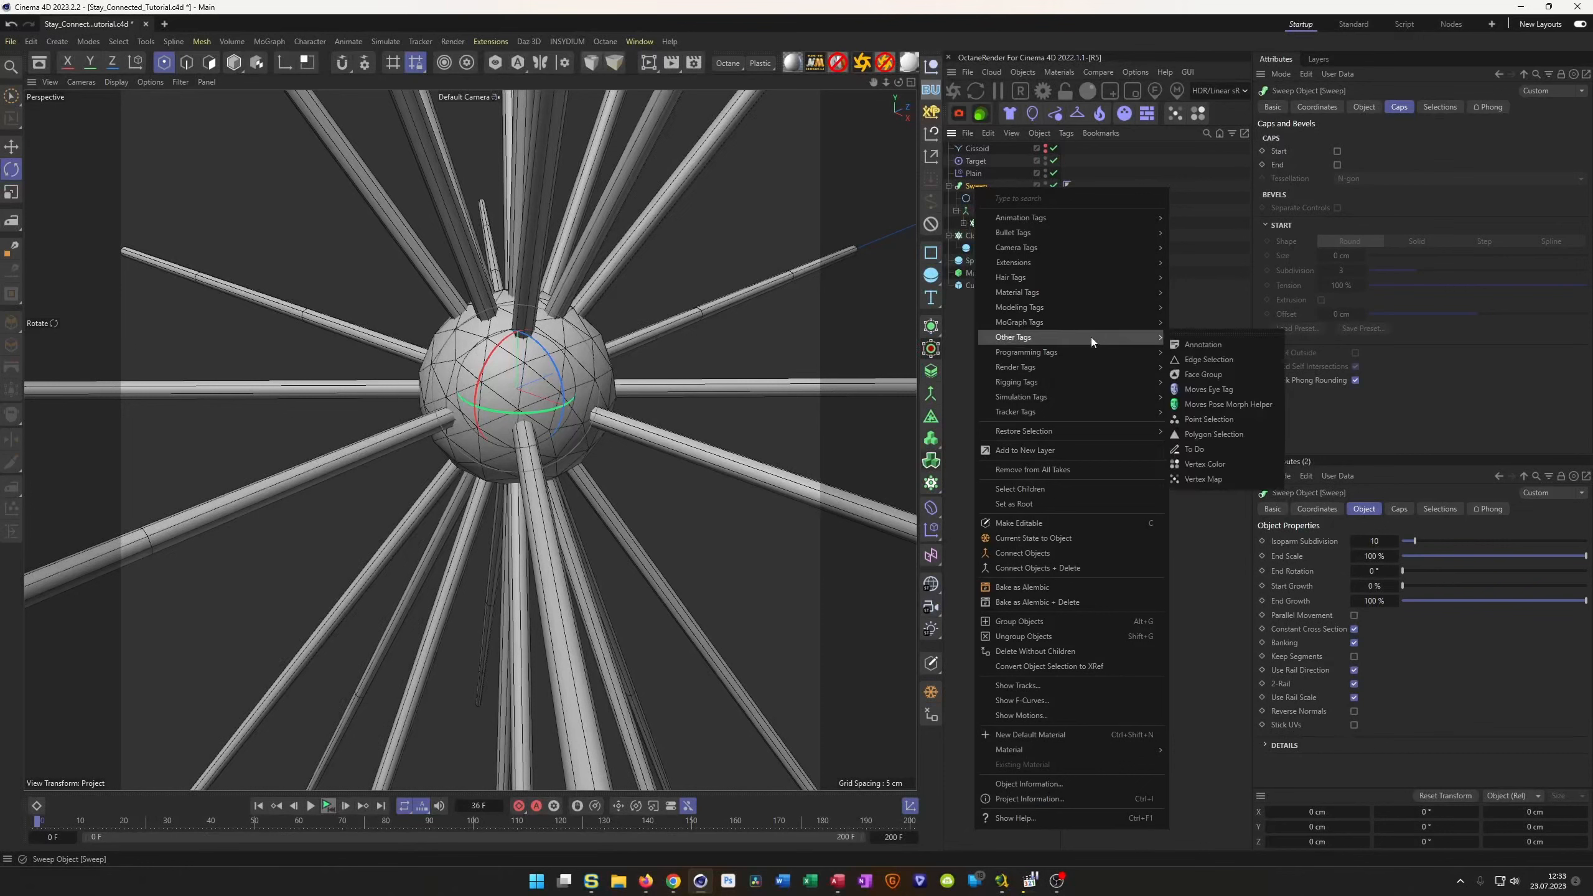
pyautogui.click(1207, 481)
pyautogui.keyDown('alt'); pyautogui.moveTo(533, 446); pyautogui.dragTo(600, 407, button='right'); pyautogui.keyUp('alt')
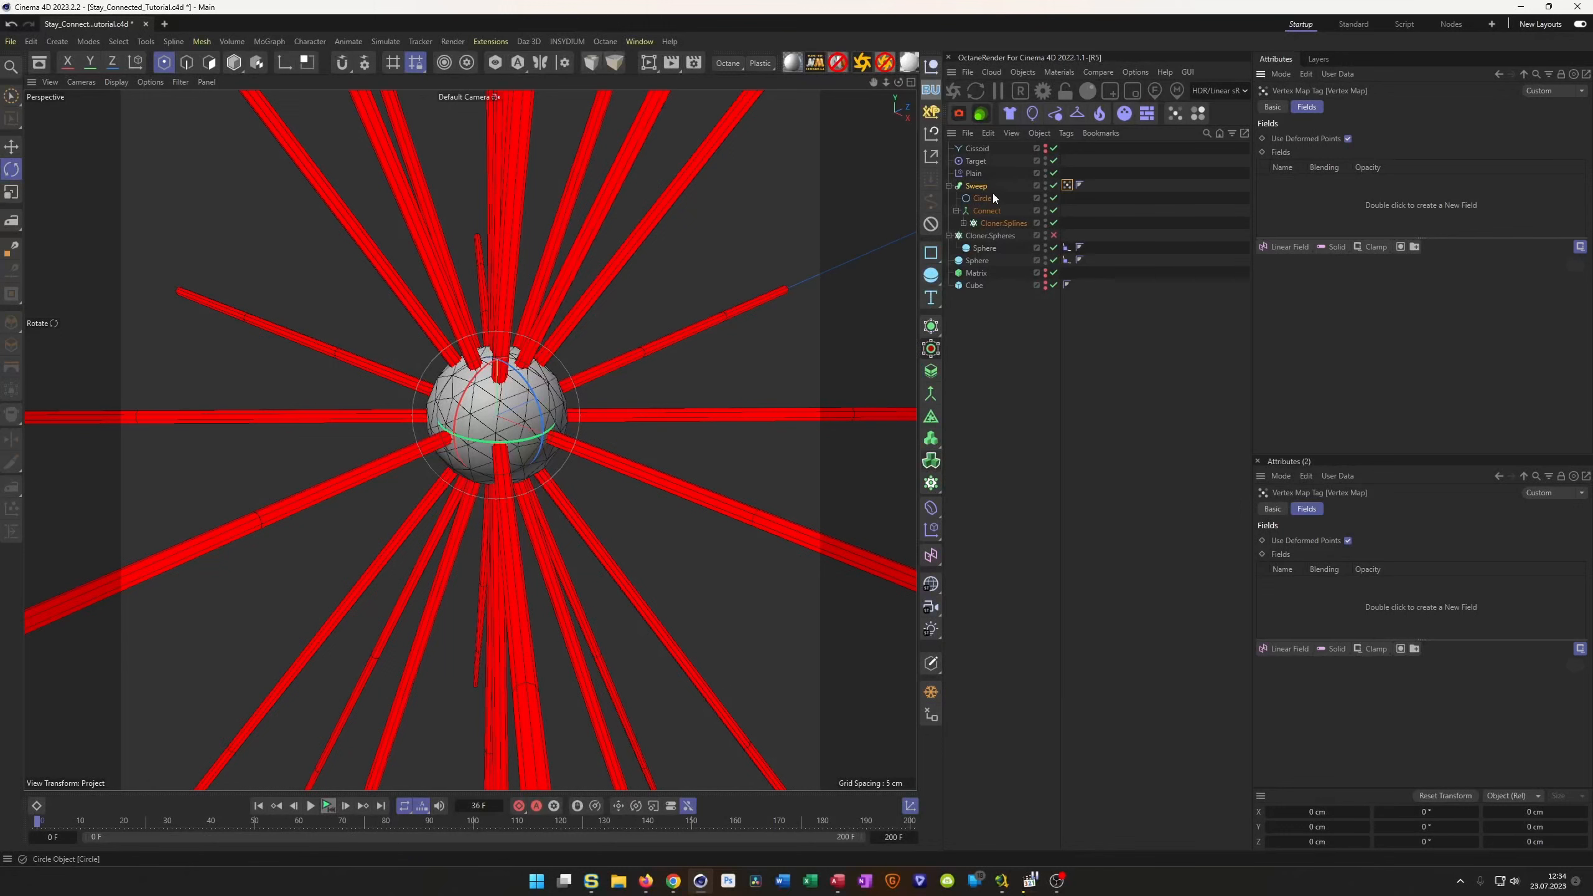
# Add the Sphere as a field in the Sweep's Vertex Map tag and check the weight falloff along the lines.
pyautogui.click(983, 248)
pyautogui.click(1067, 186)
pyautogui.moveTo(978, 260); pyautogui.dragTo(1312, 209)
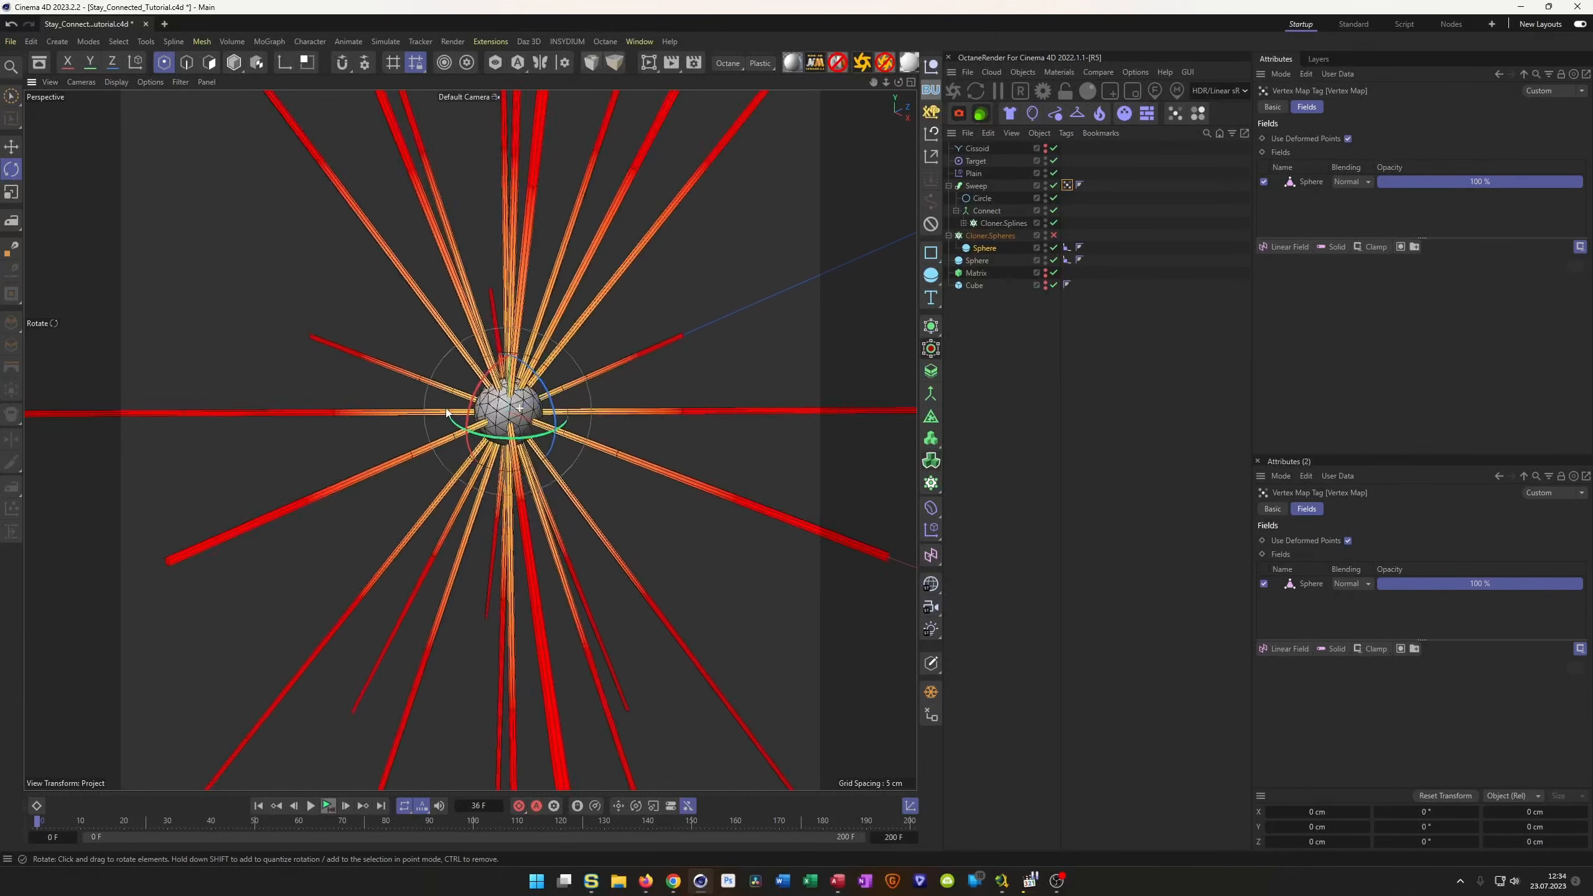
pyautogui.keyDown('alt'); pyautogui.moveTo(447, 413); pyautogui.dragTo(477, 399, button='right'); pyautogui.keyUp('alt')
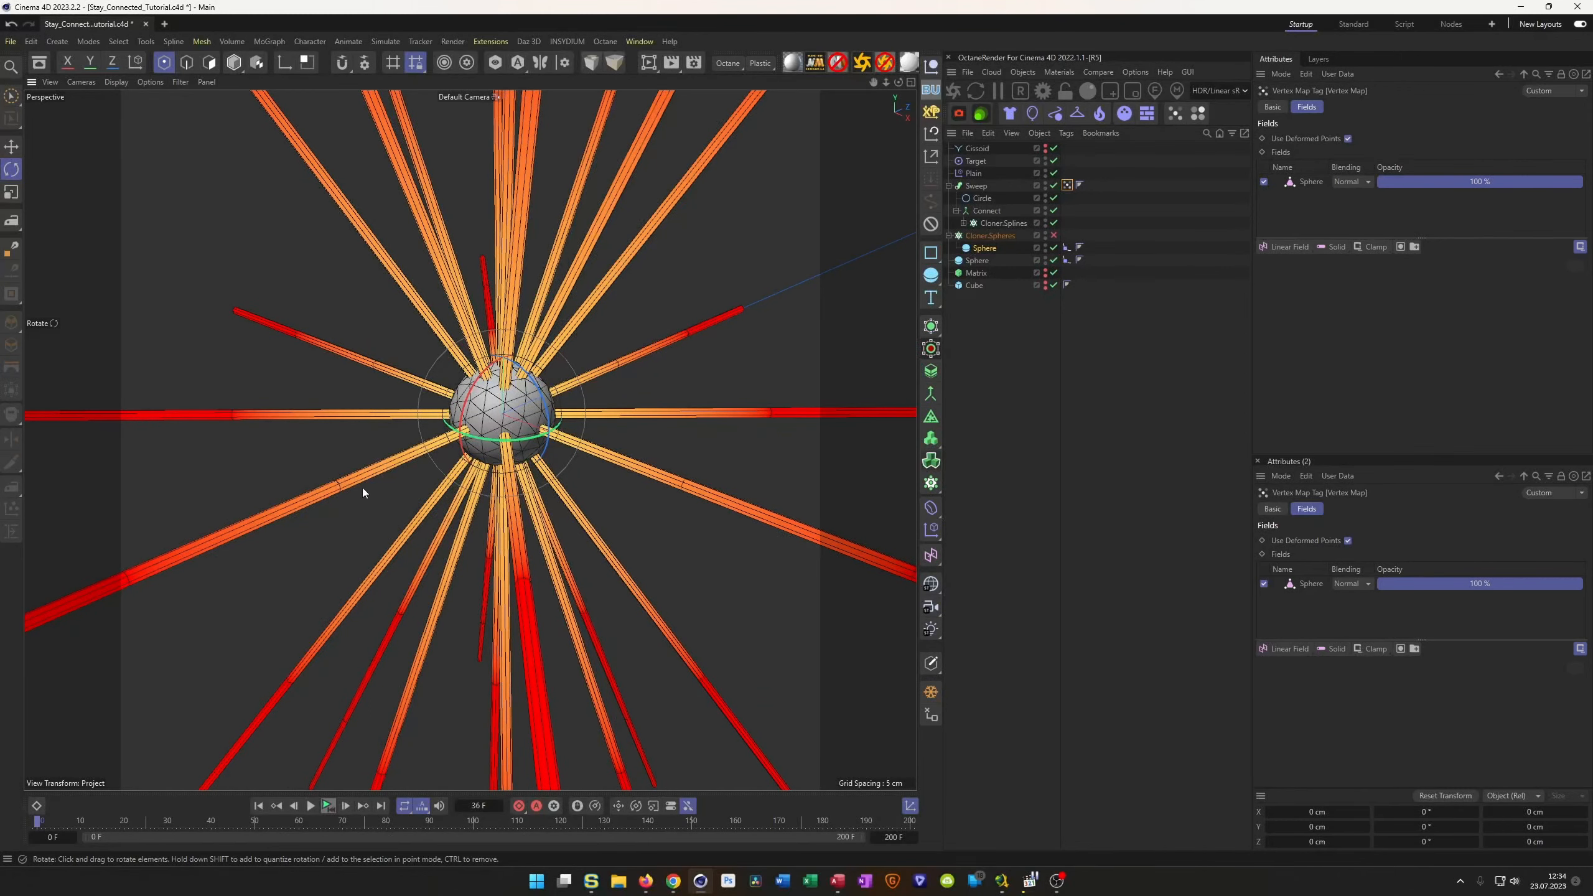
pyautogui.keyDown('alt'); pyautogui.moveTo(500, 472); pyautogui.dragTo(441, 463, button='right'); pyautogui.keyUp('alt')
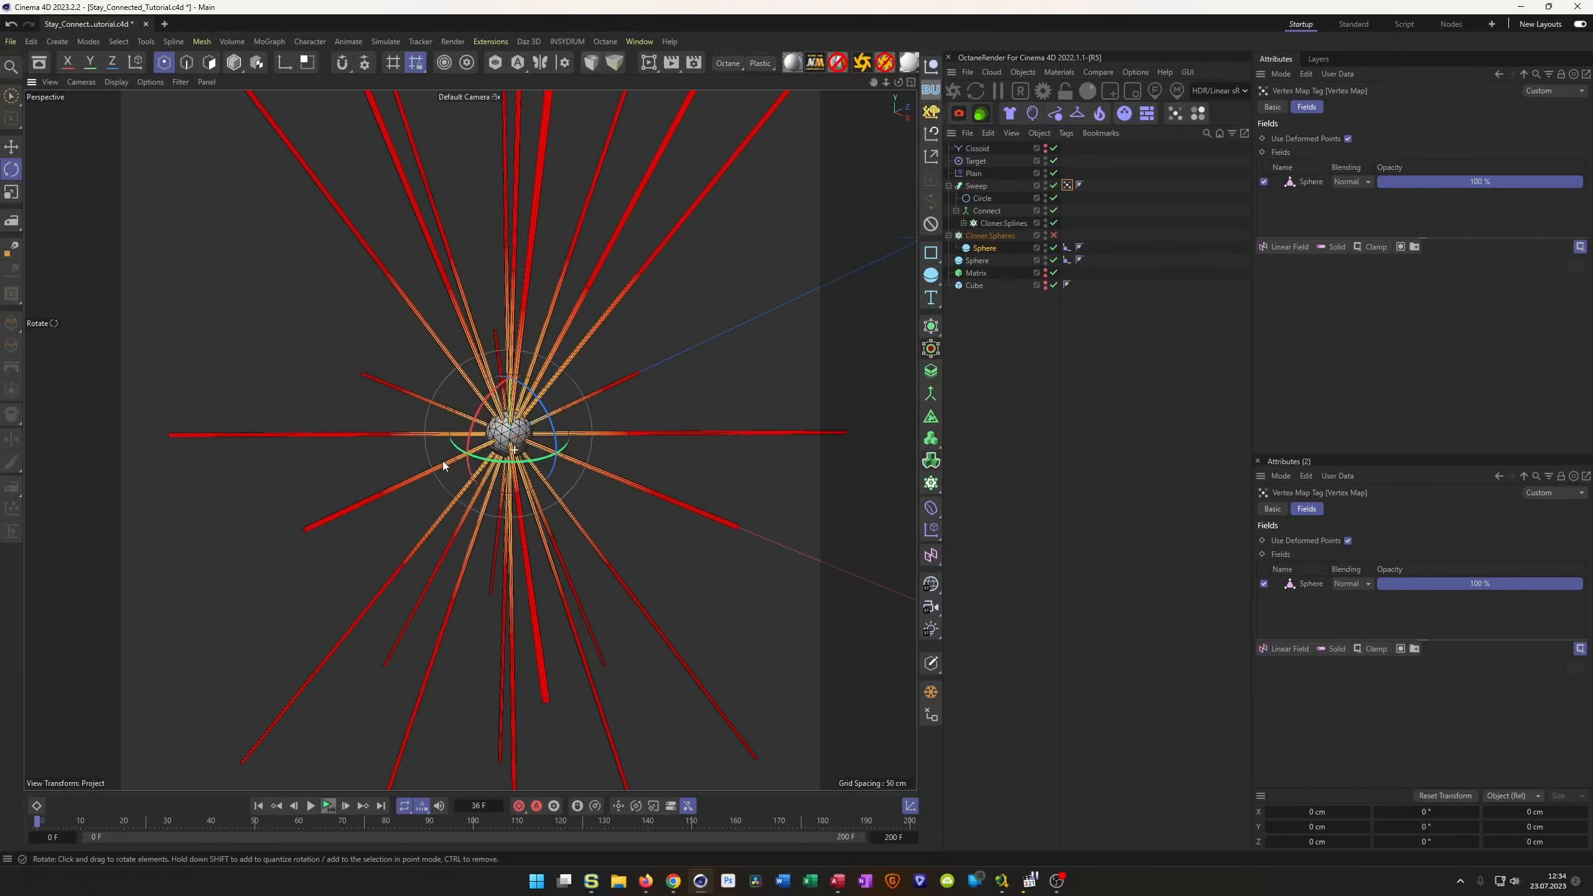
pyautogui.keyDown('alt'); pyautogui.moveTo(495, 294); pyautogui.dragTo(597, 331, button='right'); pyautogui.keyUp('alt')
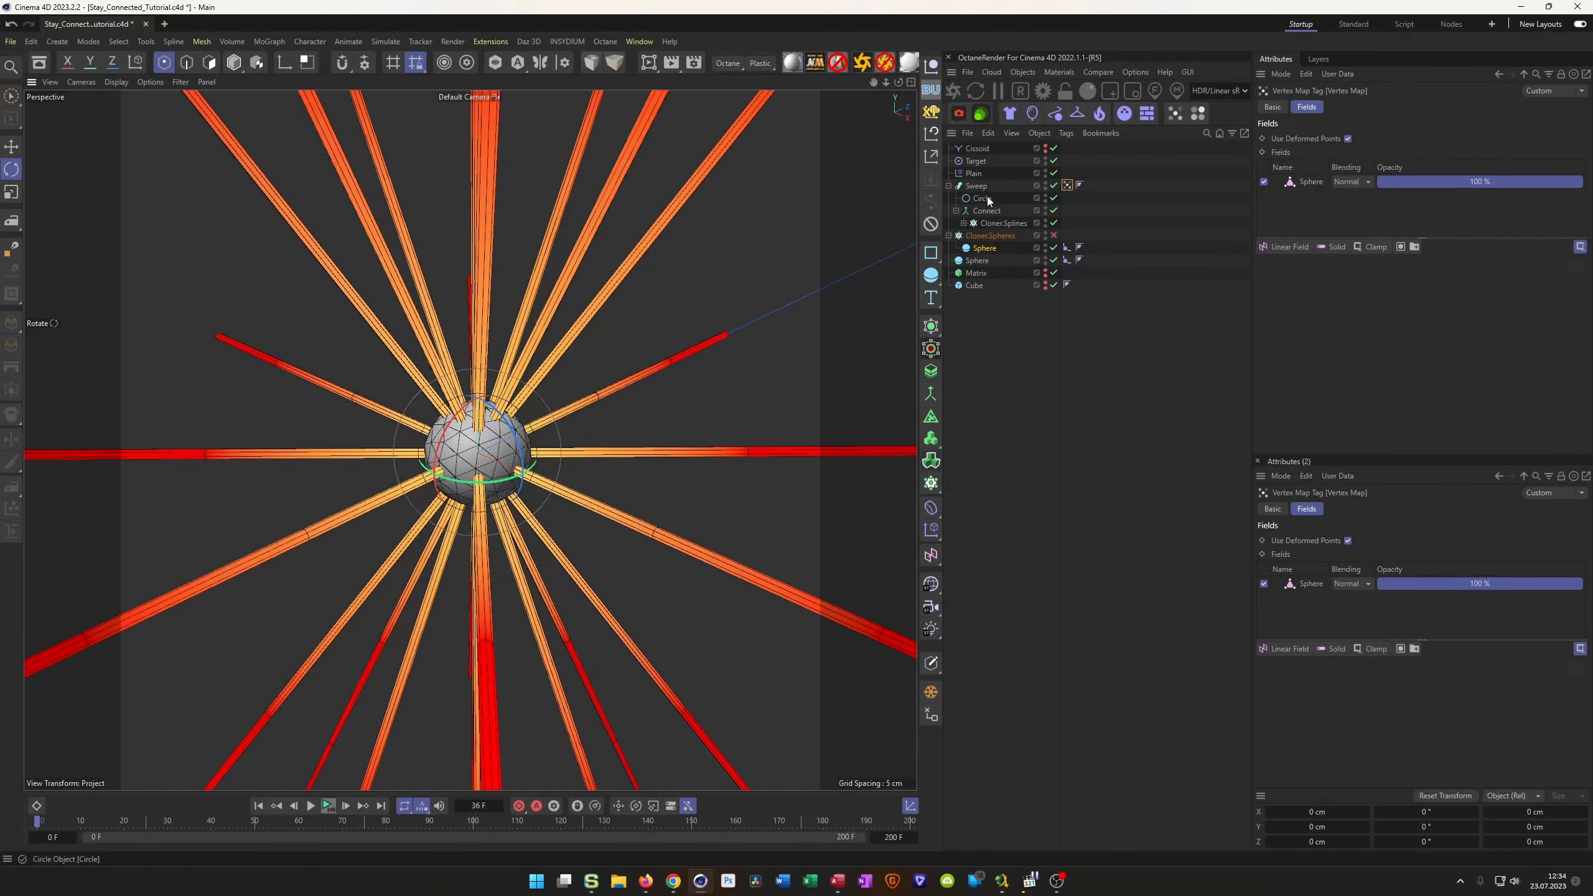
# Expand Cloner.Splines and review the Helix's properties, including its intermediate points setting.
pyautogui.click(964, 223)
pyautogui.click(998, 236)
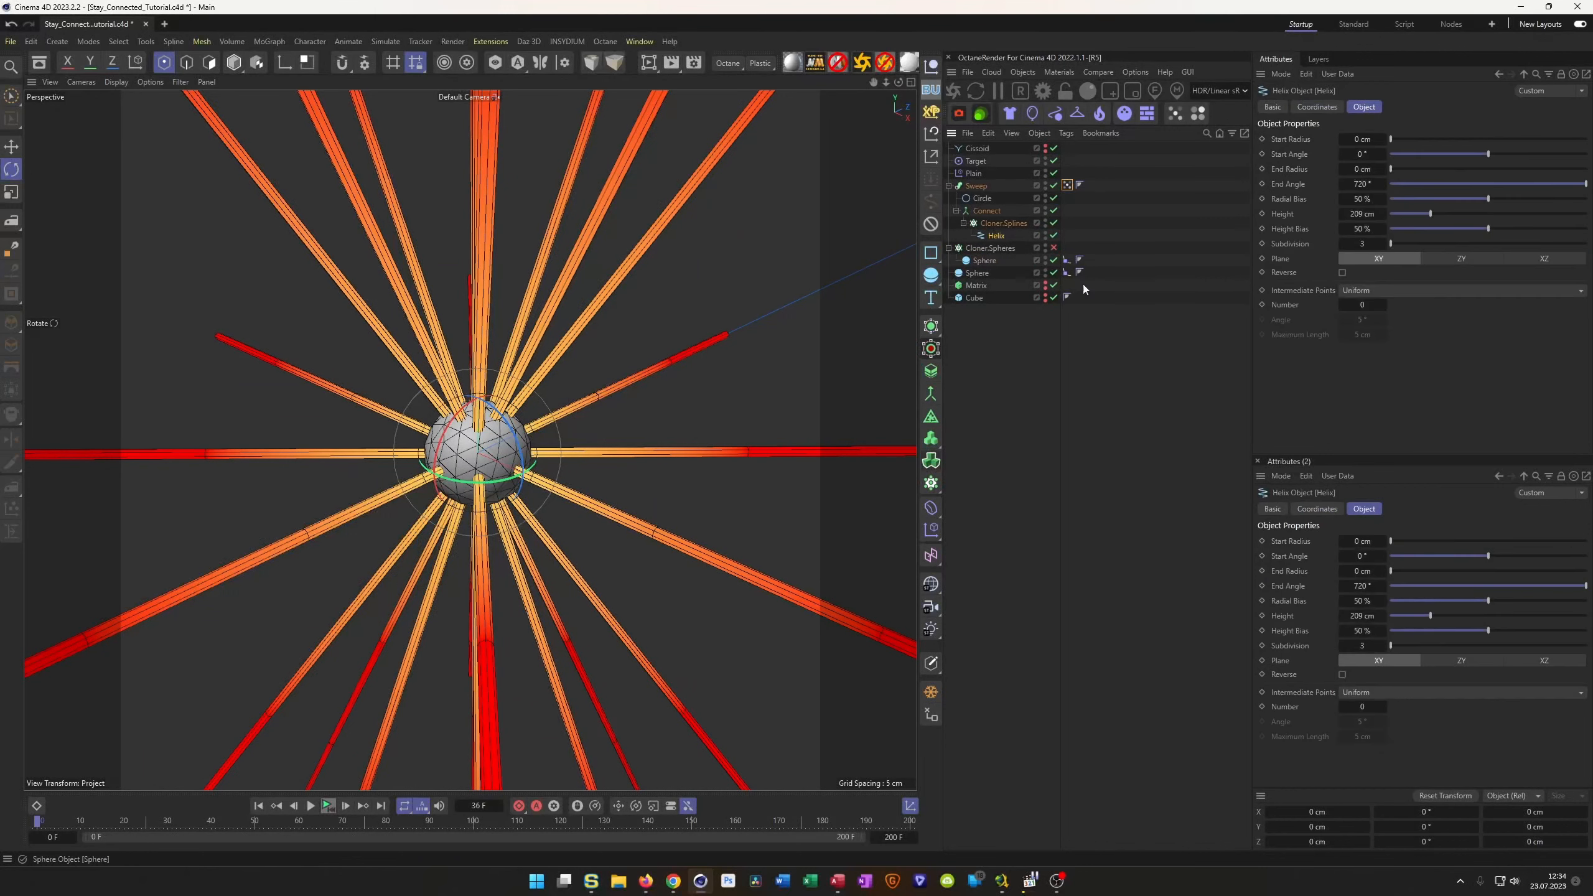
pyautogui.moveTo(1383, 243)
pyautogui.mouseDown()
pyautogui.moveTo(1383, 214)
pyautogui.moveTo(1384, 244)
pyautogui.mouseUp()
pyautogui.scroll(-8, 537, 449)
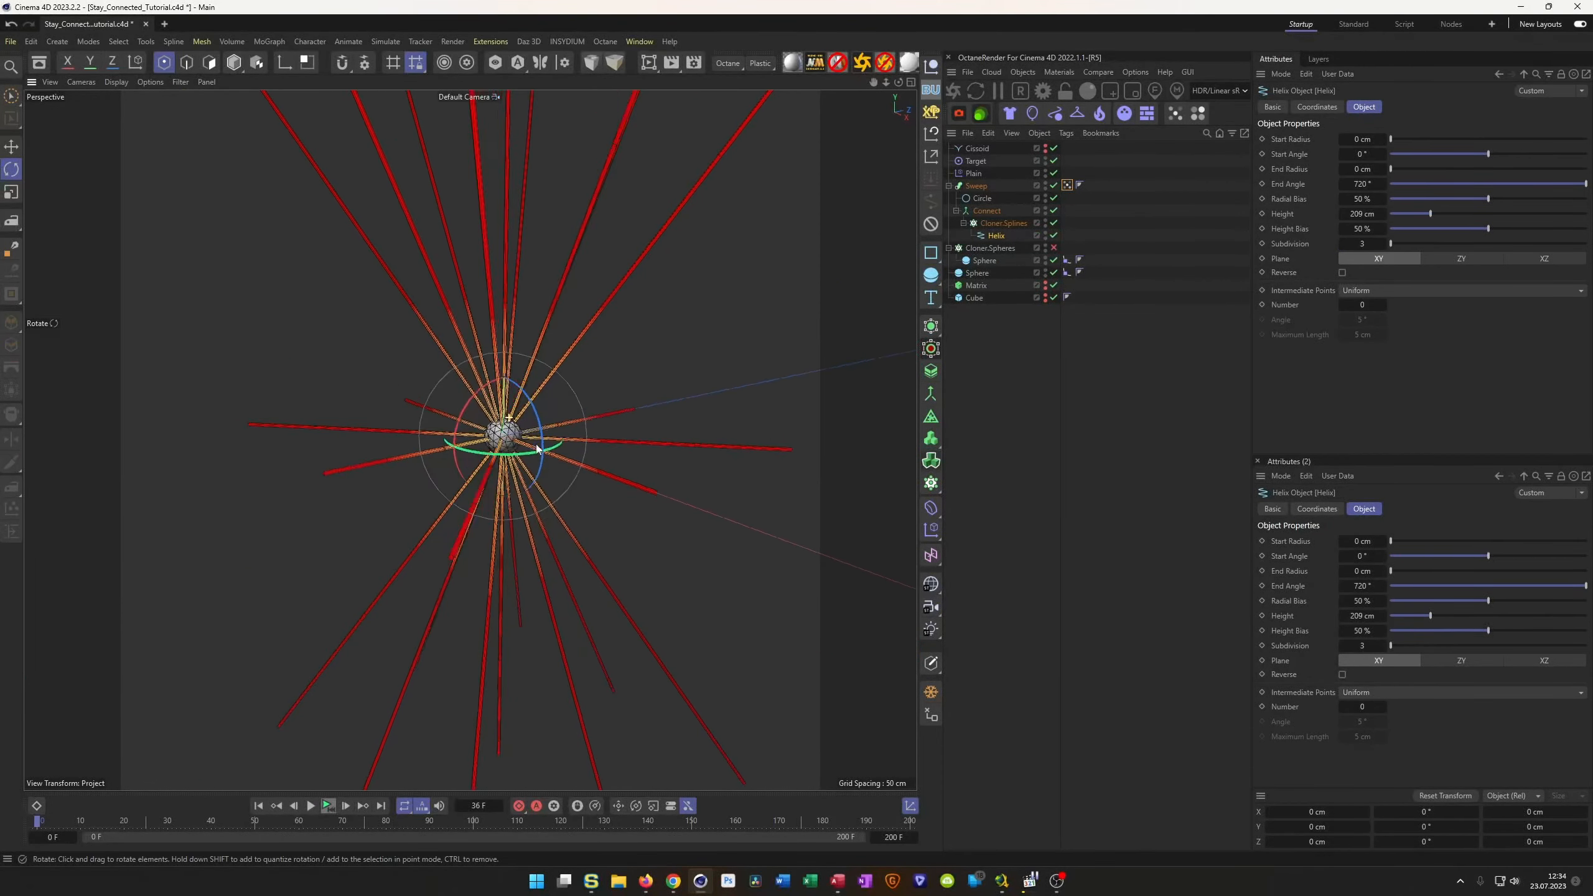
pyautogui.keyDown('alt'); pyautogui.moveTo(536, 449); pyautogui.dragTo(526, 447); pyautogui.keyUp('alt')
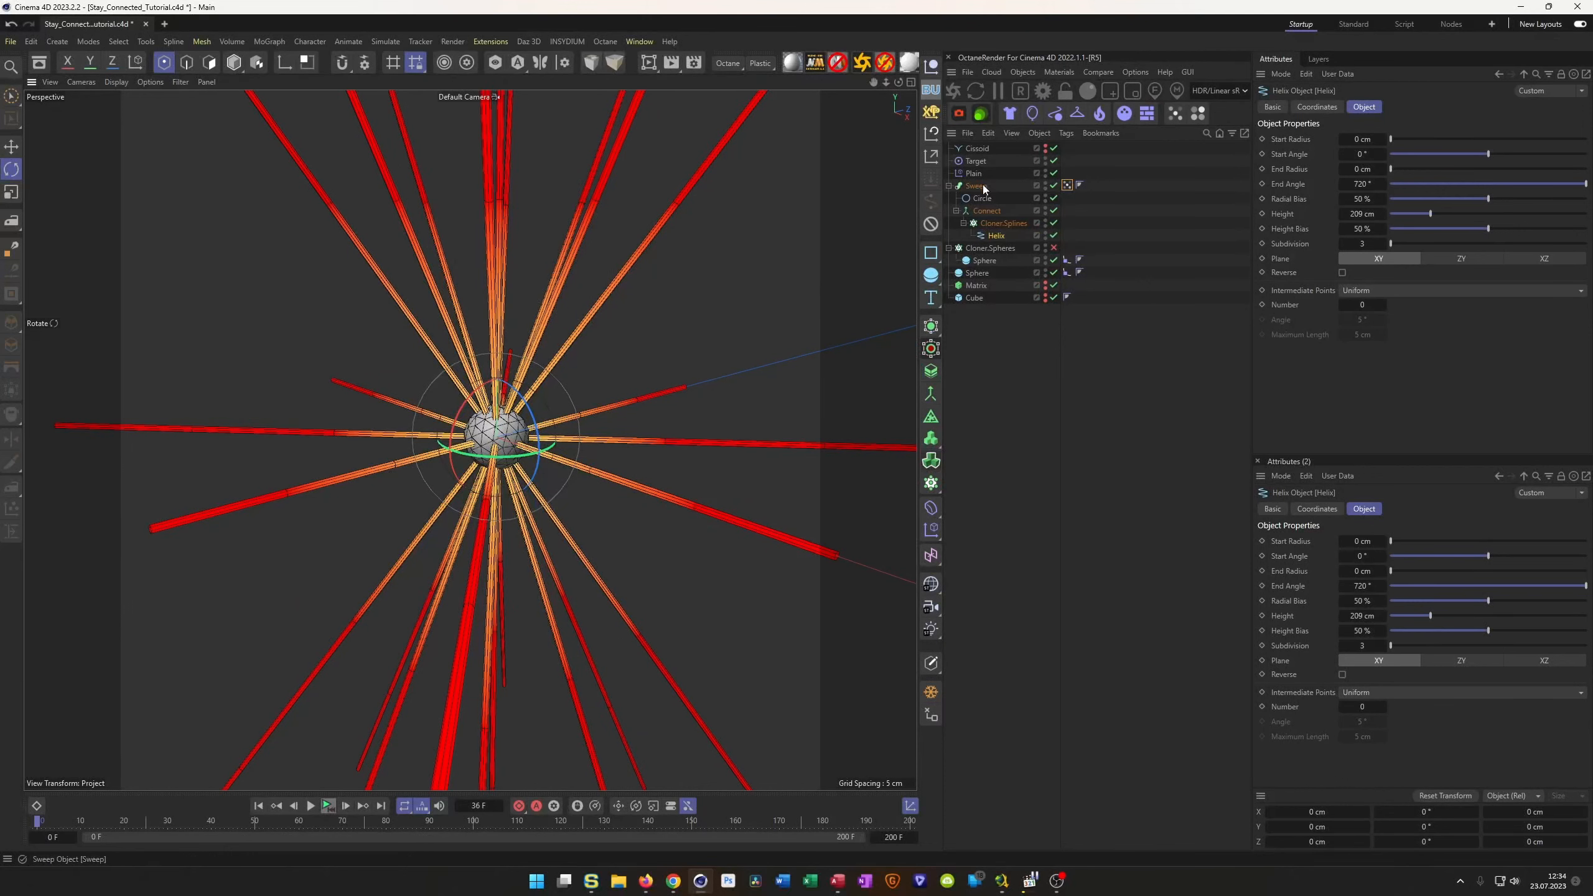
# Set the Cube's segments to 3 in X, 9 in Y and 3 in Z.
pyautogui.click(975, 298)
pyautogui.click(1353, 186)
pyautogui.write('3')
pyautogui.press('Tab')
pyautogui.write('9')
pyautogui.press('Tab')
pyautogui.write('3')
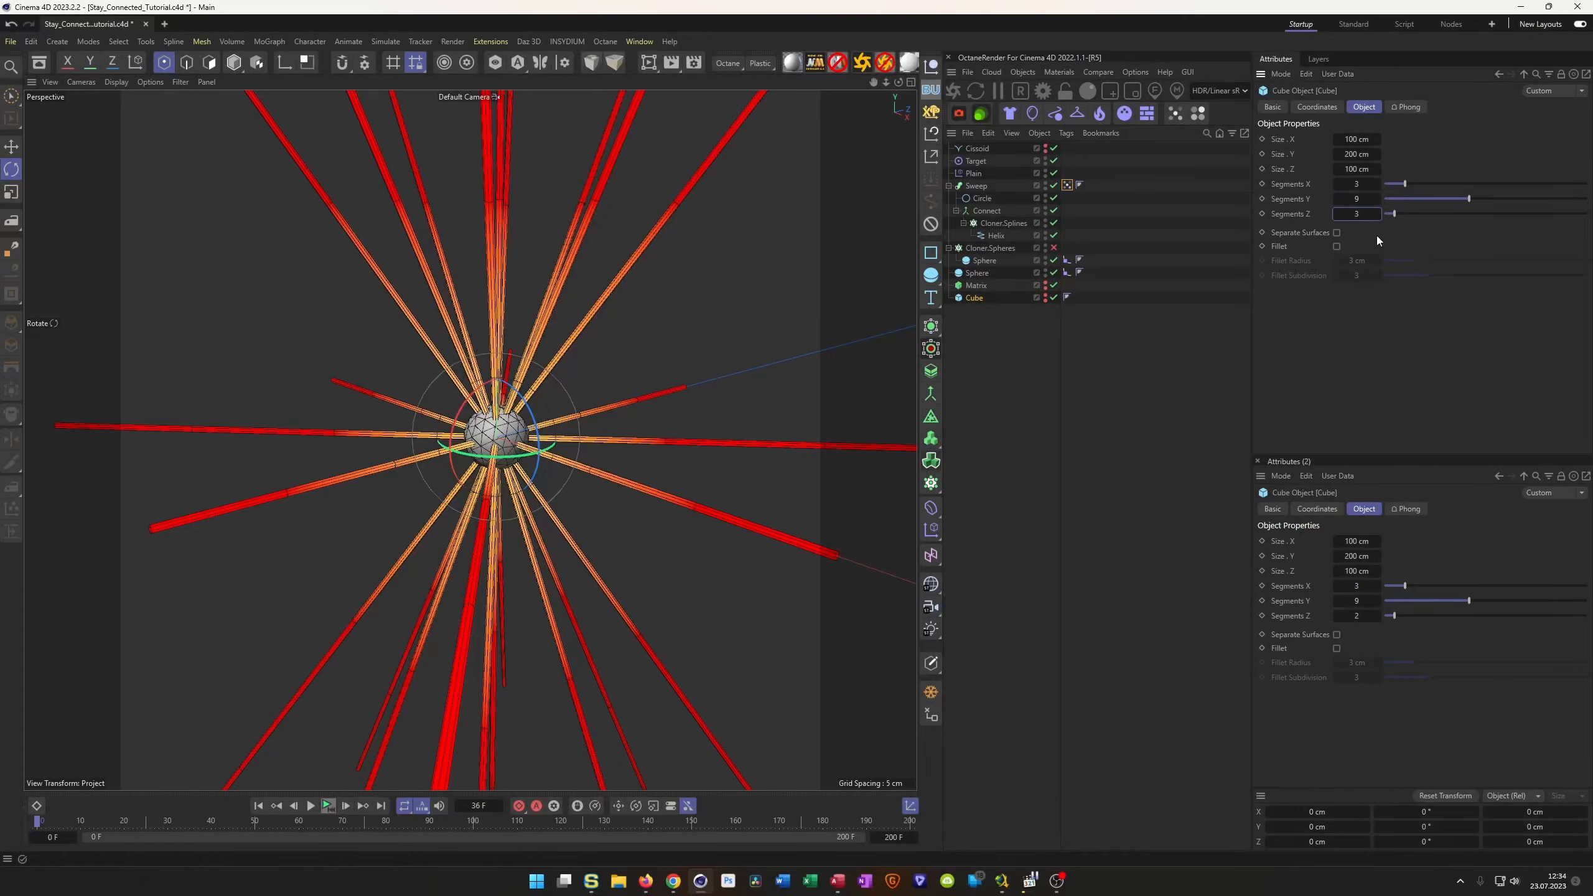
pyautogui.press('Return')
# Inspect the denser bundle of swept lines from several angles and deselect all objects.
pyautogui.keyDown('alt'); pyautogui.moveTo(740, 339); pyautogui.dragTo(568, 424); pyautogui.keyUp('alt')
pyautogui.scroll(5, 573, 415)
pyautogui.keyDown('alt'); pyautogui.moveTo(573, 414); pyautogui.dragTo(662, 375, button='right'); pyautogui.keyUp('alt')
pyautogui.keyDown('alt'); pyautogui.moveTo(662, 375); pyautogui.dragTo(559, 416); pyautogui.keyUp('alt')
pyautogui.keyDown('alt'); pyautogui.moveTo(559, 416); pyautogui.dragTo(371, 432, button='right'); pyautogui.keyUp('alt')
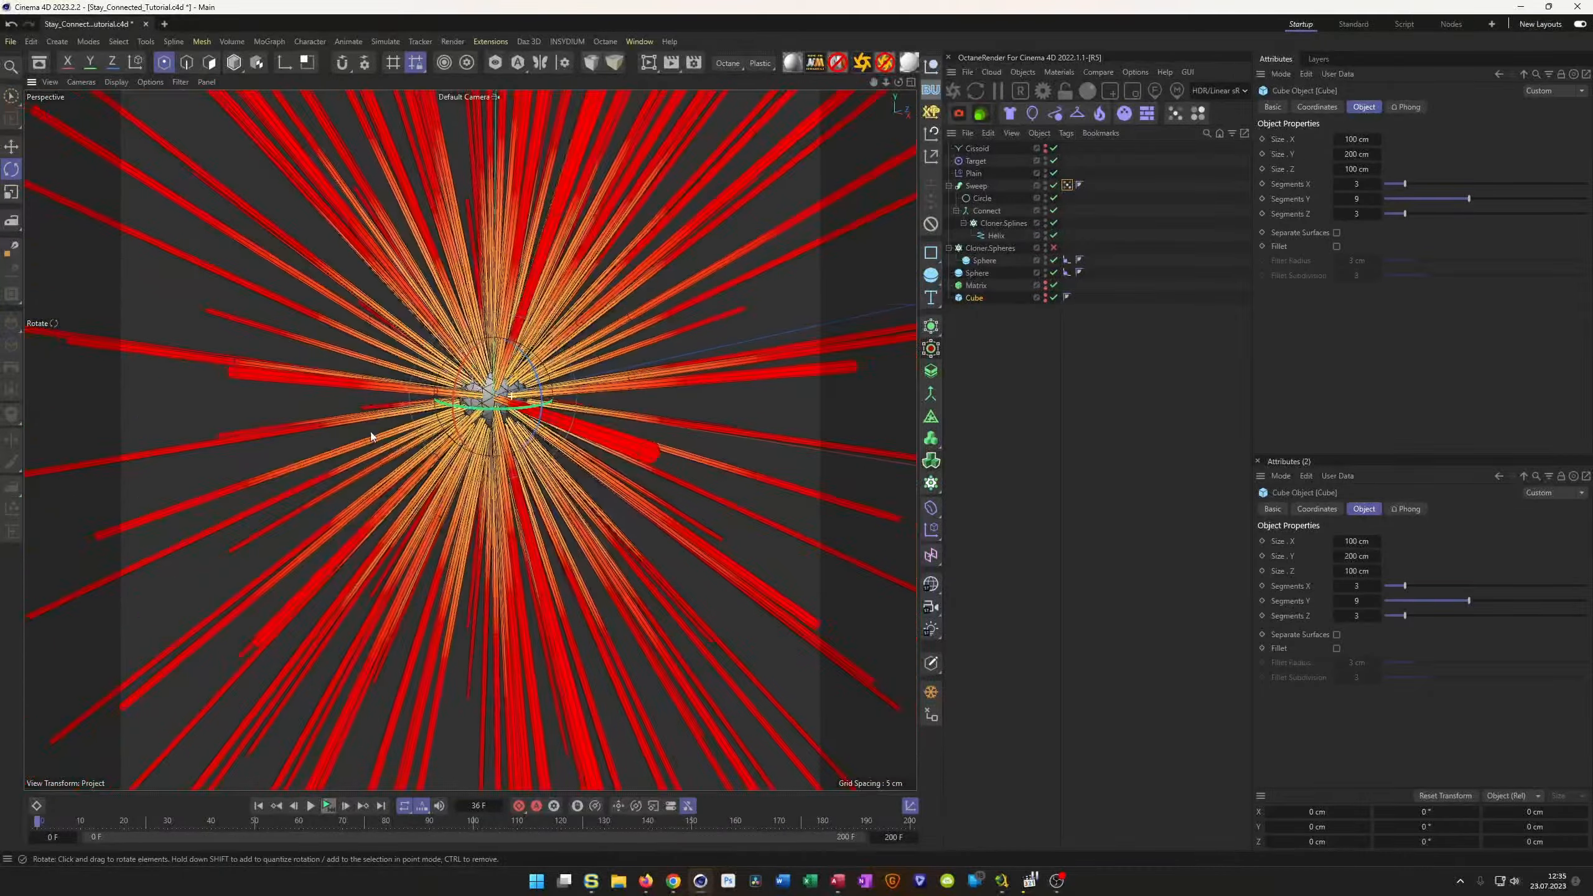
pyautogui.keyDown('alt'); pyautogui.moveTo(371, 431); pyautogui.dragTo(508, 457); pyautogui.keyUp('alt')
pyautogui.click(1034, 393)
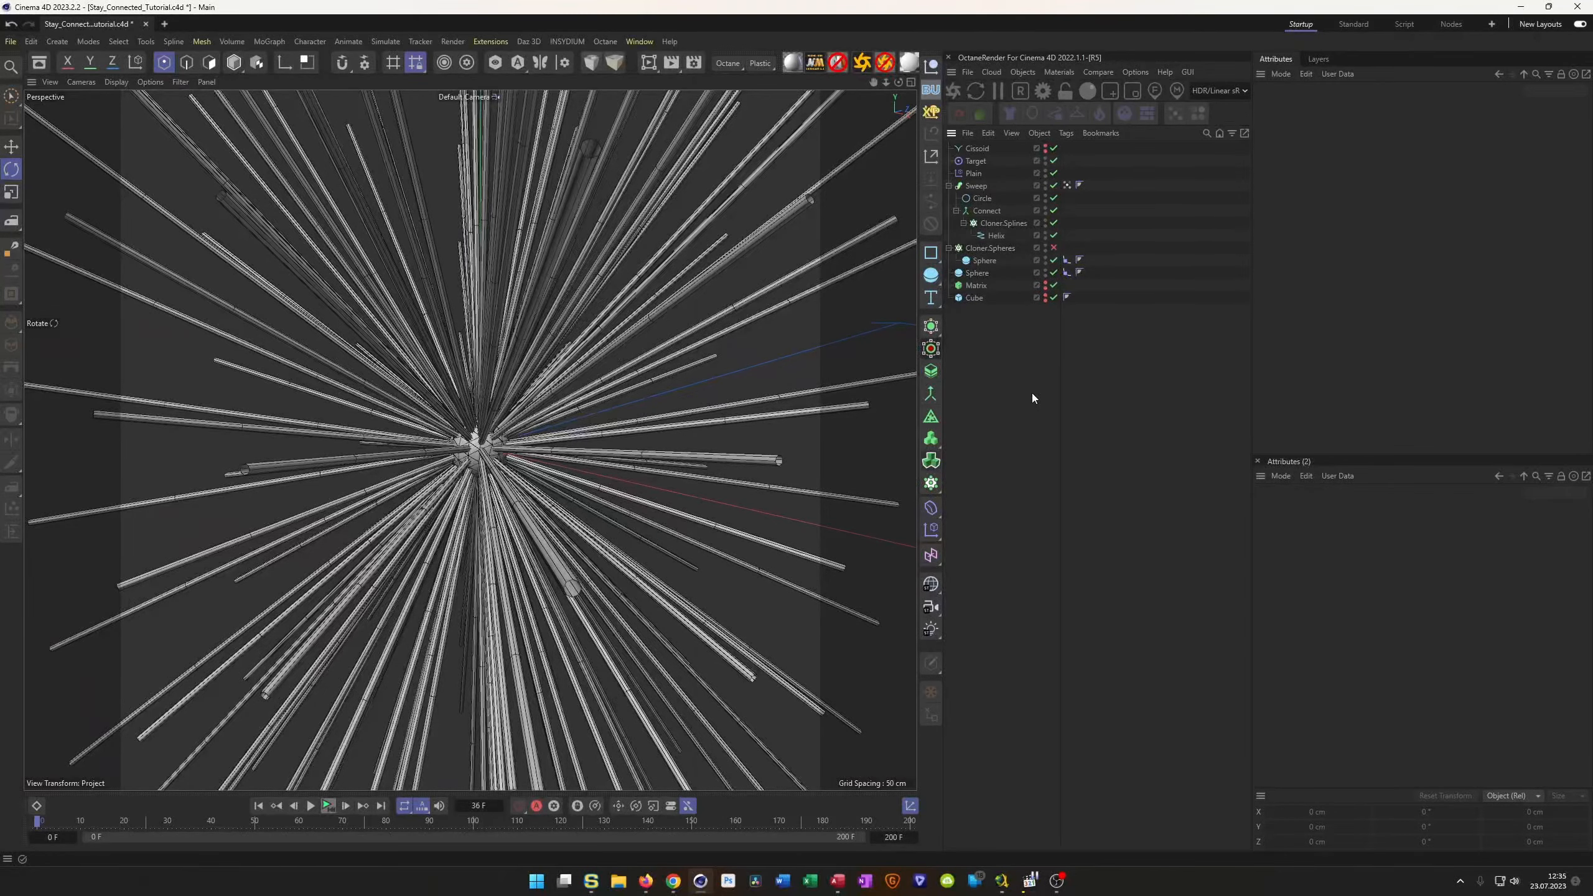
# Show the material list, create a new PR GGX material and open it for editing.
pyautogui.hotkey('shift', 'F2')
pyautogui.scroll(3, 563, 422)
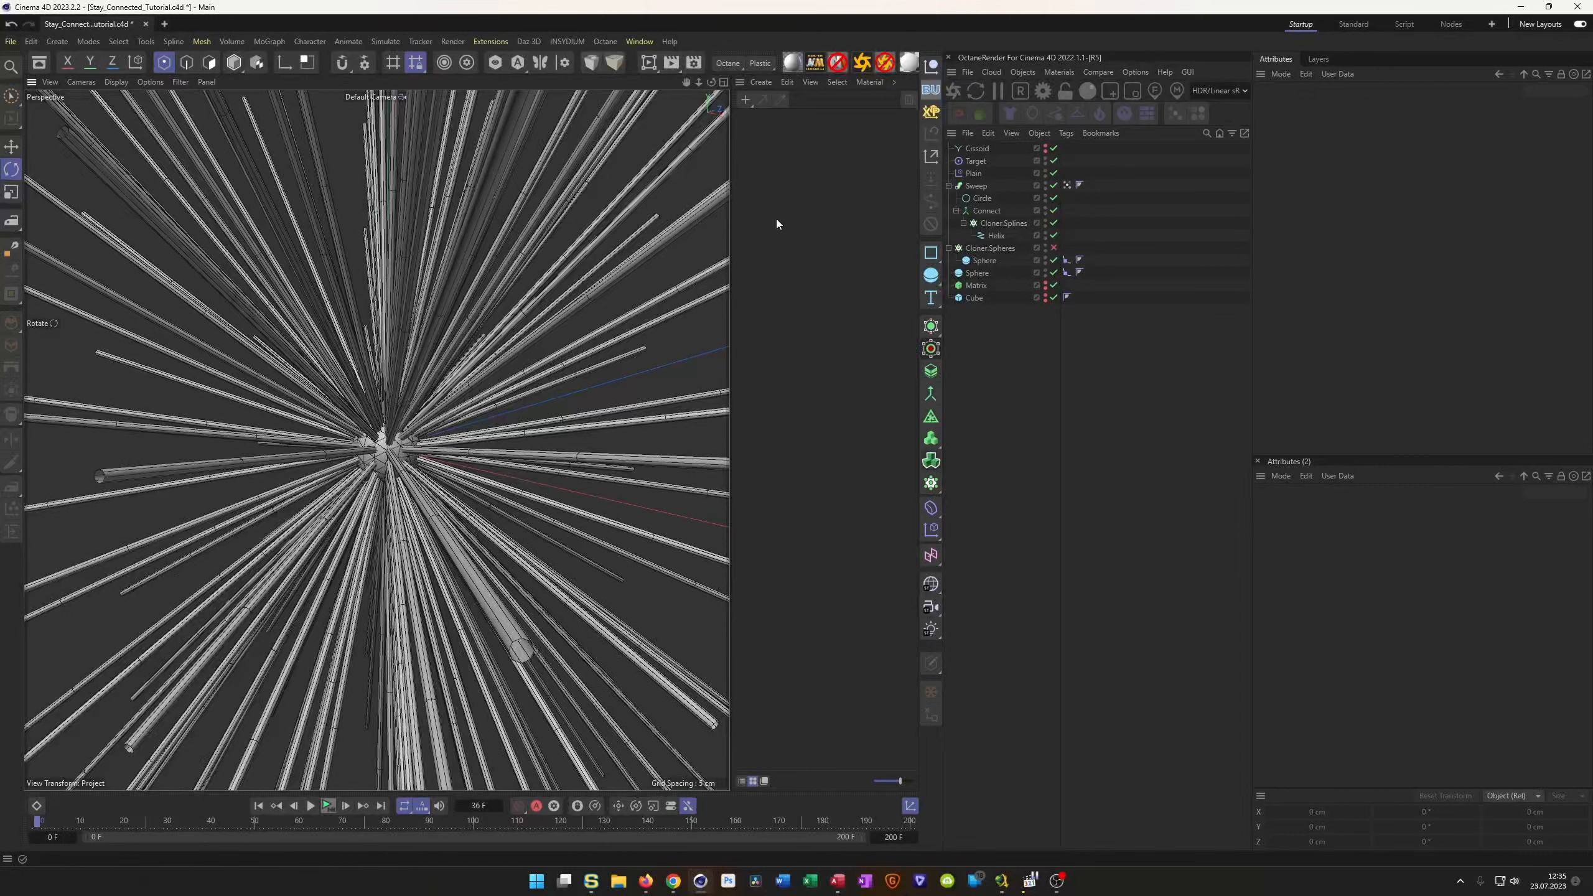
pyautogui.keyDown('alt'); pyautogui.moveTo(425, 454); pyautogui.dragTo(480, 407, button='right'); pyautogui.keyUp('alt')
pyautogui.moveTo(481, 408)
pyautogui.keyDown('alt'); pyautogui.mouseDown()
pyautogui.moveTo(510, 389)
pyautogui.moveTo(327, 438)
pyautogui.moveTo(194, 499)
pyautogui.moveTo(505, 400)
pyautogui.mouseUp(); pyautogui.keyUp('alt')
pyautogui.moveTo(505, 400)
pyautogui.keyDown('alt'); pyautogui.mouseDown(button='right')
pyautogui.moveTo(333, 461)
pyautogui.moveTo(502, 403)
pyautogui.mouseUp(button='right'); pyautogui.keyUp('alt')
pyautogui.keyDown('alt'); pyautogui.moveTo(500, 405); pyautogui.dragTo(462, 457); pyautogui.keyUp('alt')
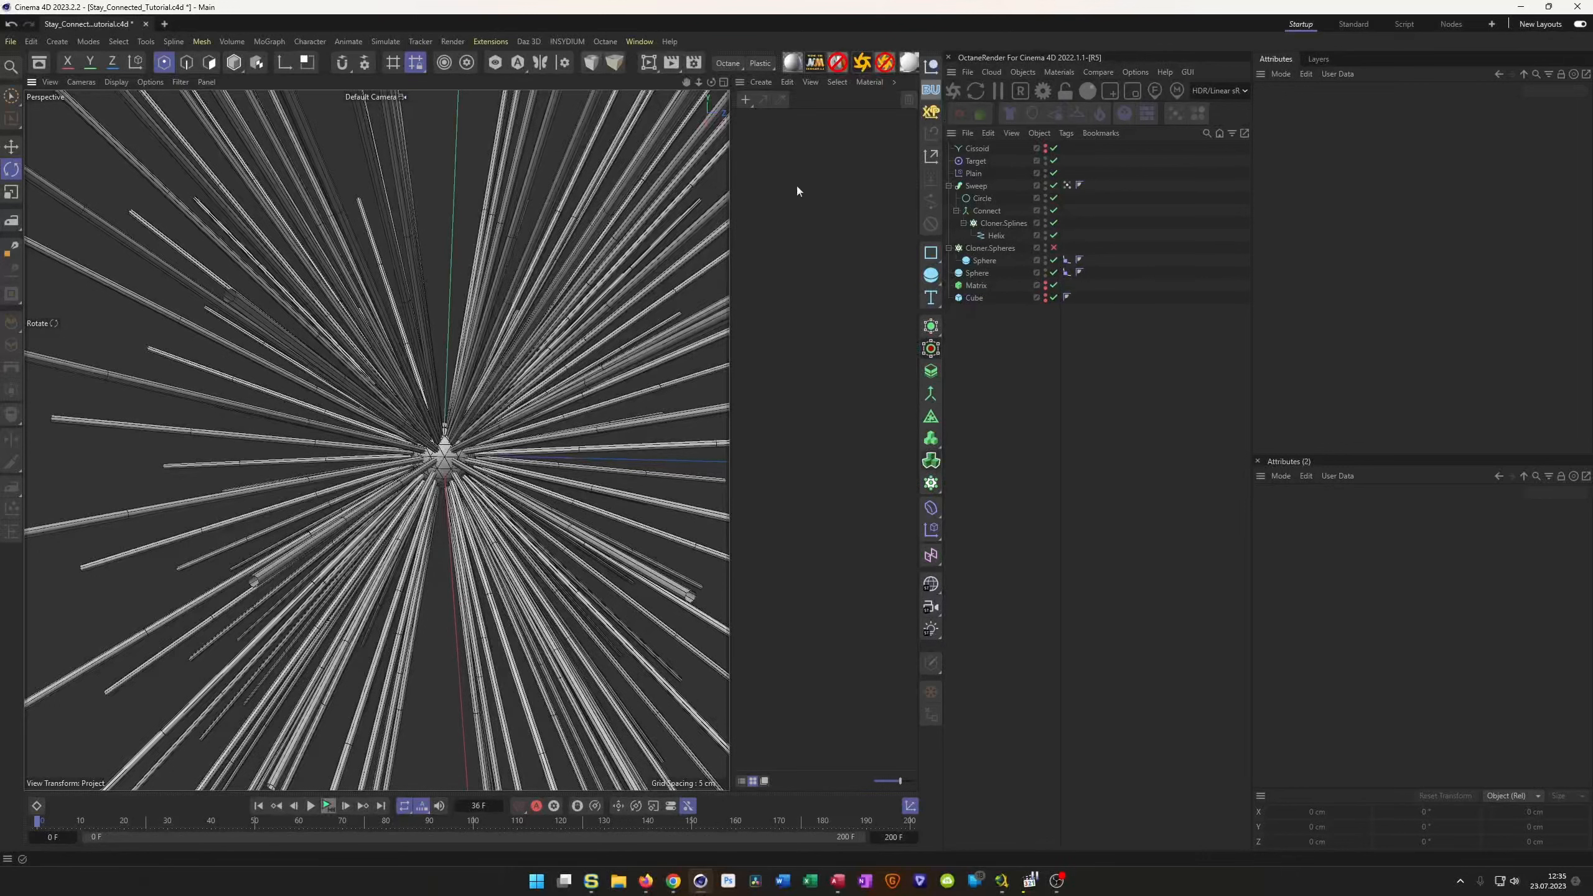
pyautogui.click(792, 64)
pyautogui.doubleClick(756, 137)
pyautogui.moveTo(876, 149); pyautogui.dragTo(783, 201)
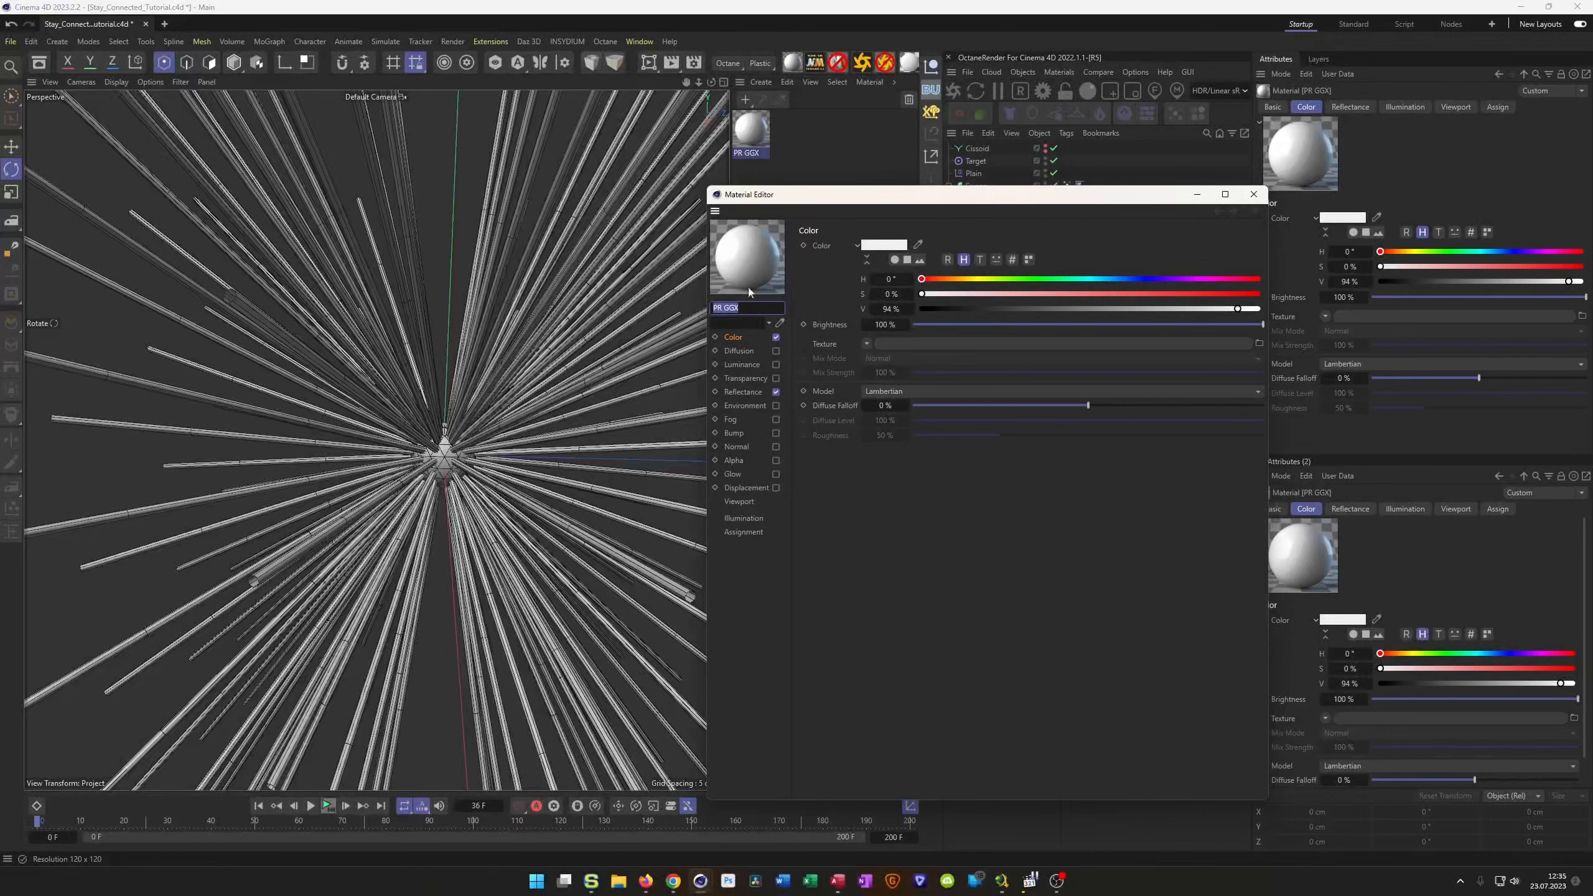
# Review the PR GGX material's color and reflectance channels, including the default reflection's layer Fresnel settings.
pyautogui.click(741, 340)
pyautogui.click(745, 392)
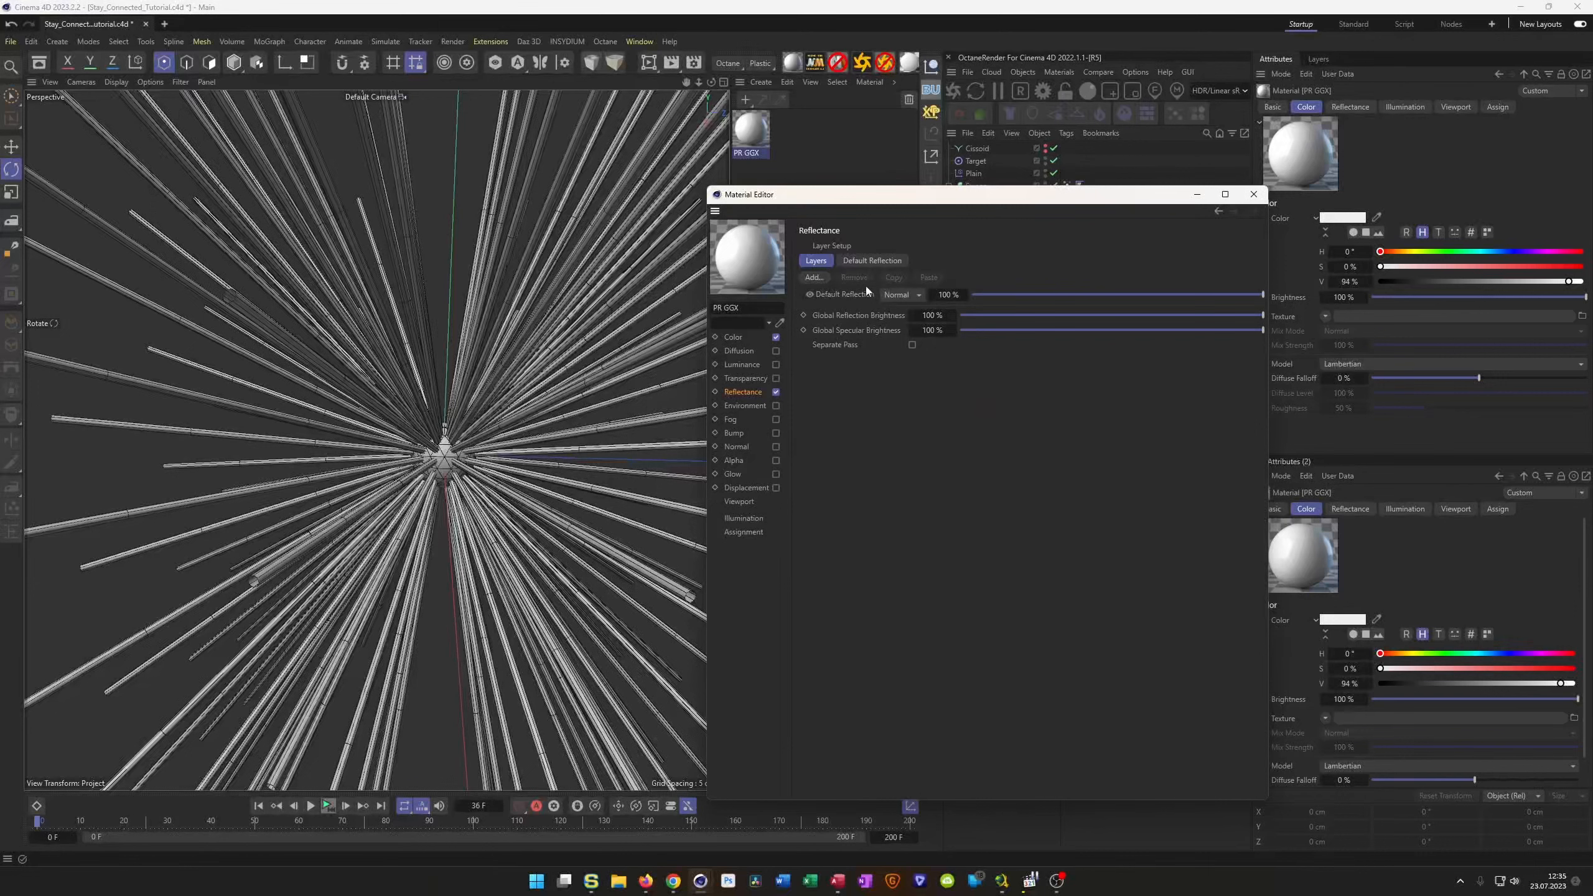
pyautogui.click(872, 260)
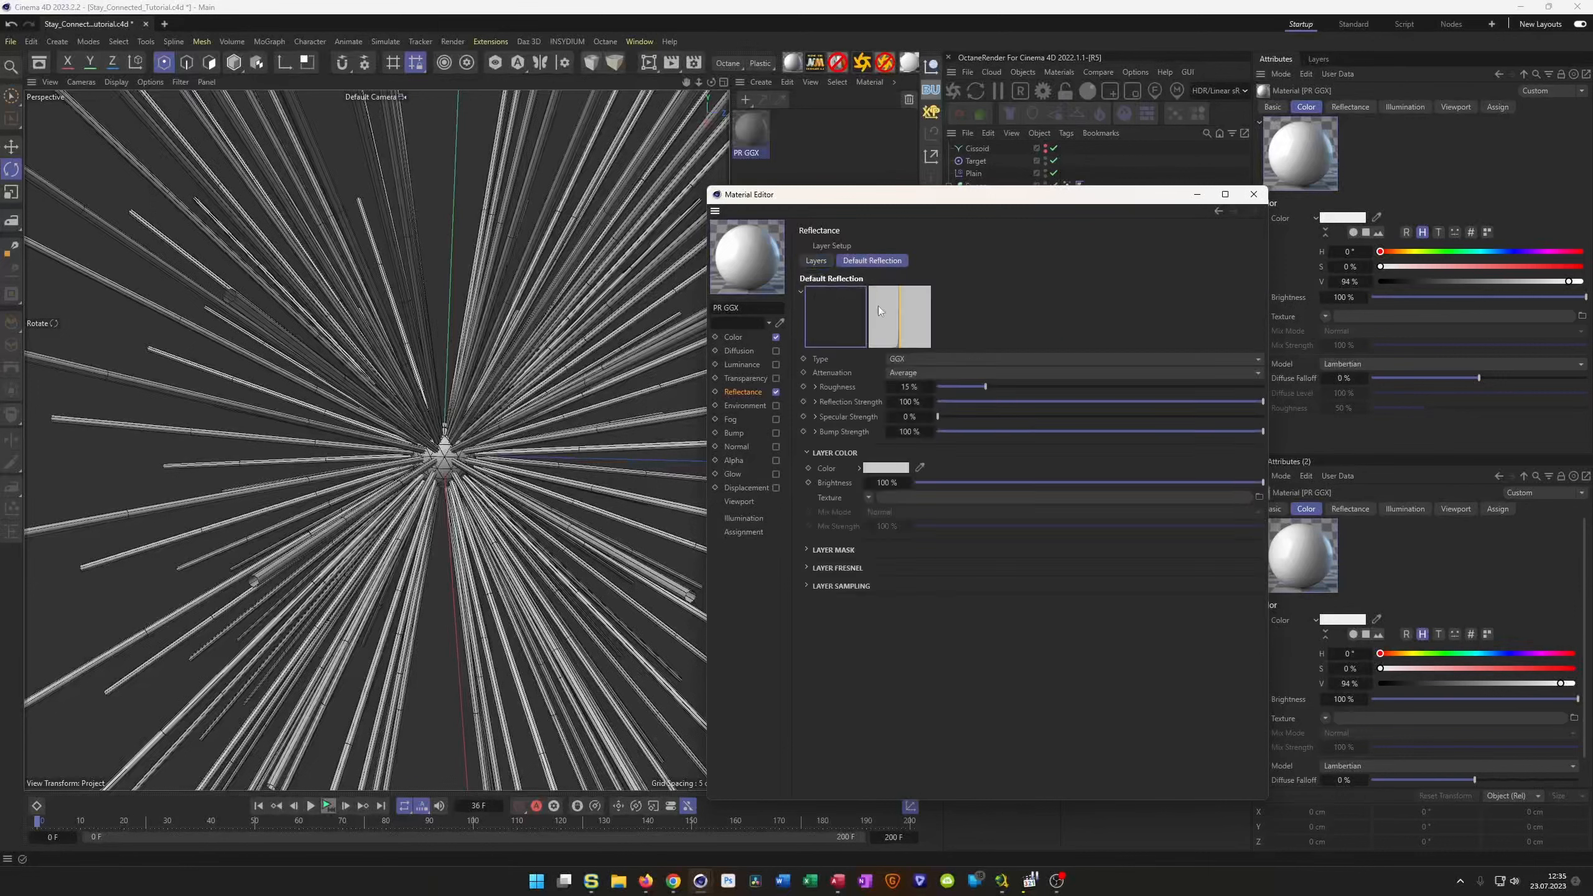
pyautogui.click(833, 567)
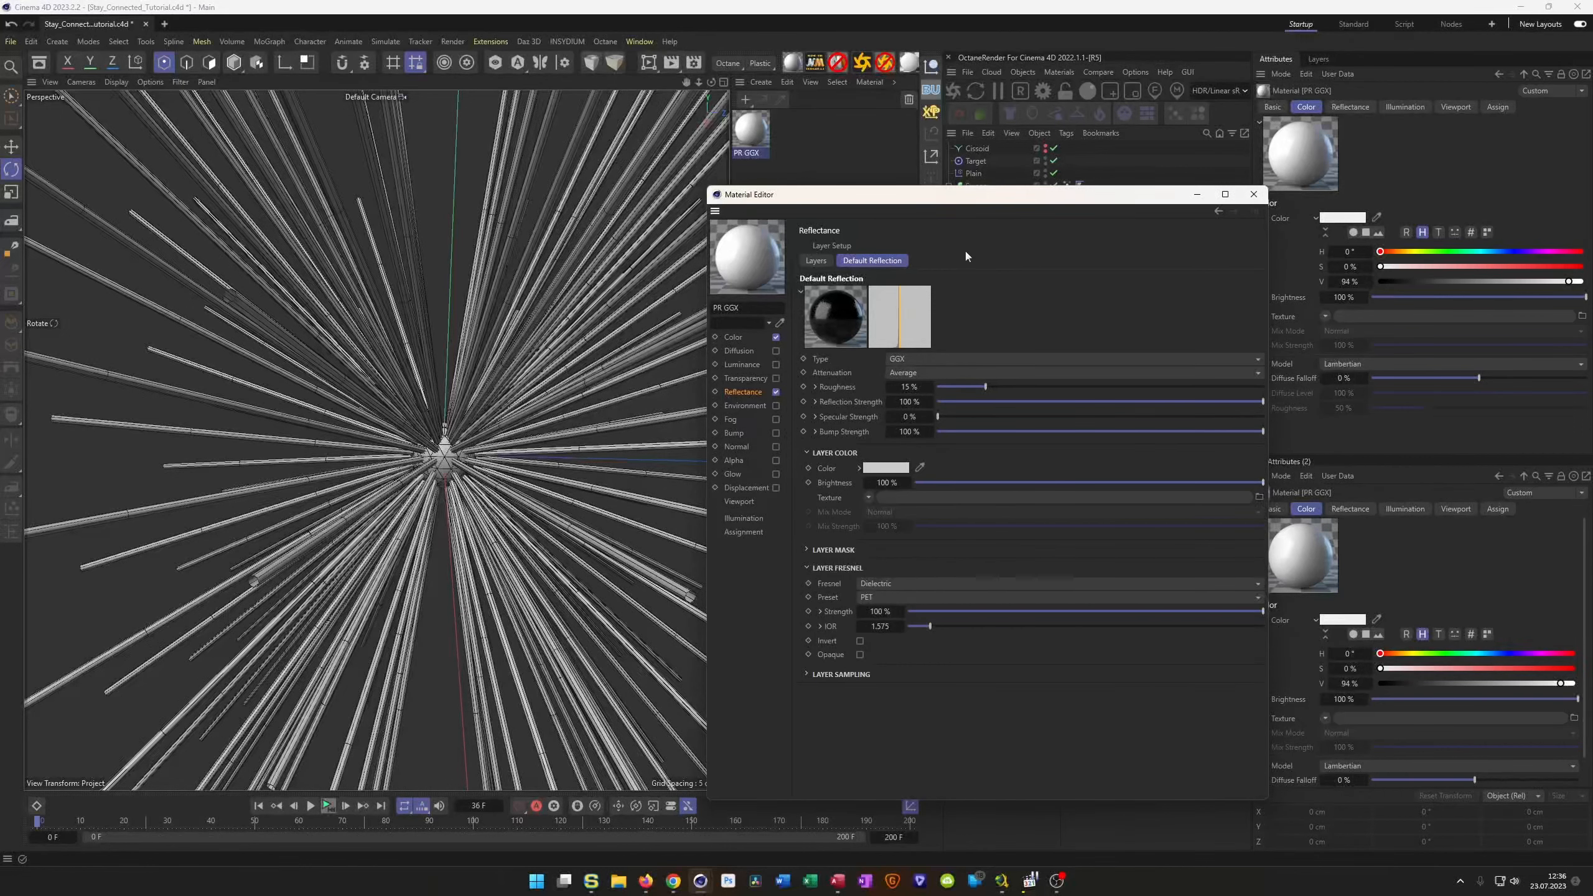
# Apply the PR GGX material to the Sweep object.
pyautogui.moveTo(989, 204); pyautogui.dragTo(584, 239)
pyautogui.moveTo(751, 132); pyautogui.dragTo(982, 189)
pyautogui.moveTo(708, 238); pyautogui.dragTo(1166, 234)
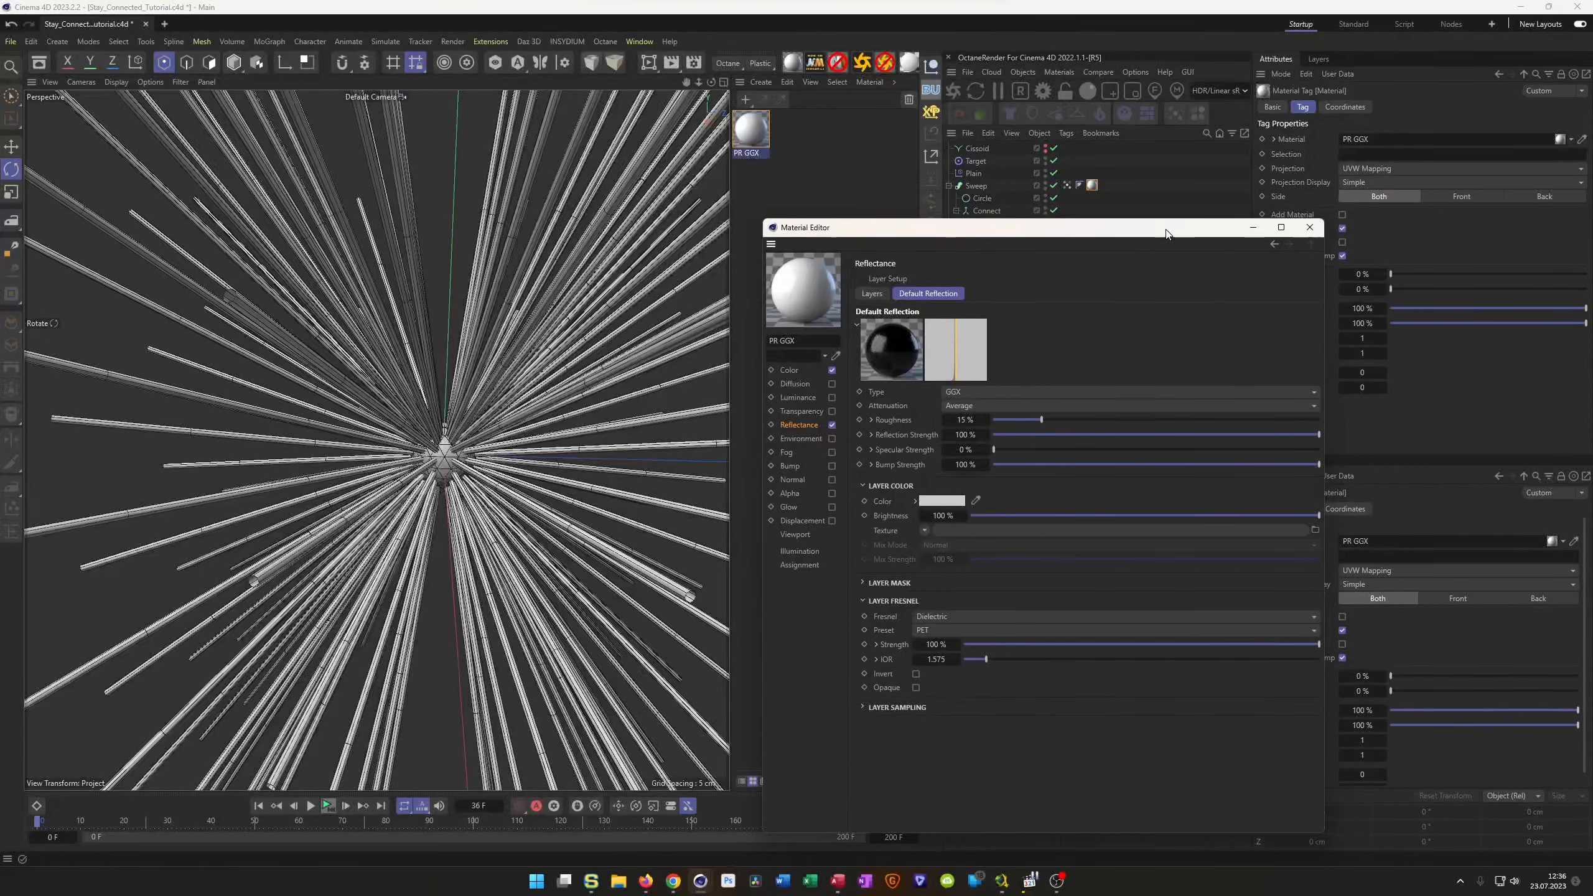
# Load a Vertex Map shader as the material's color texture and link it to the Sweep's Vertex Map tag.
pyautogui.click(792, 370)
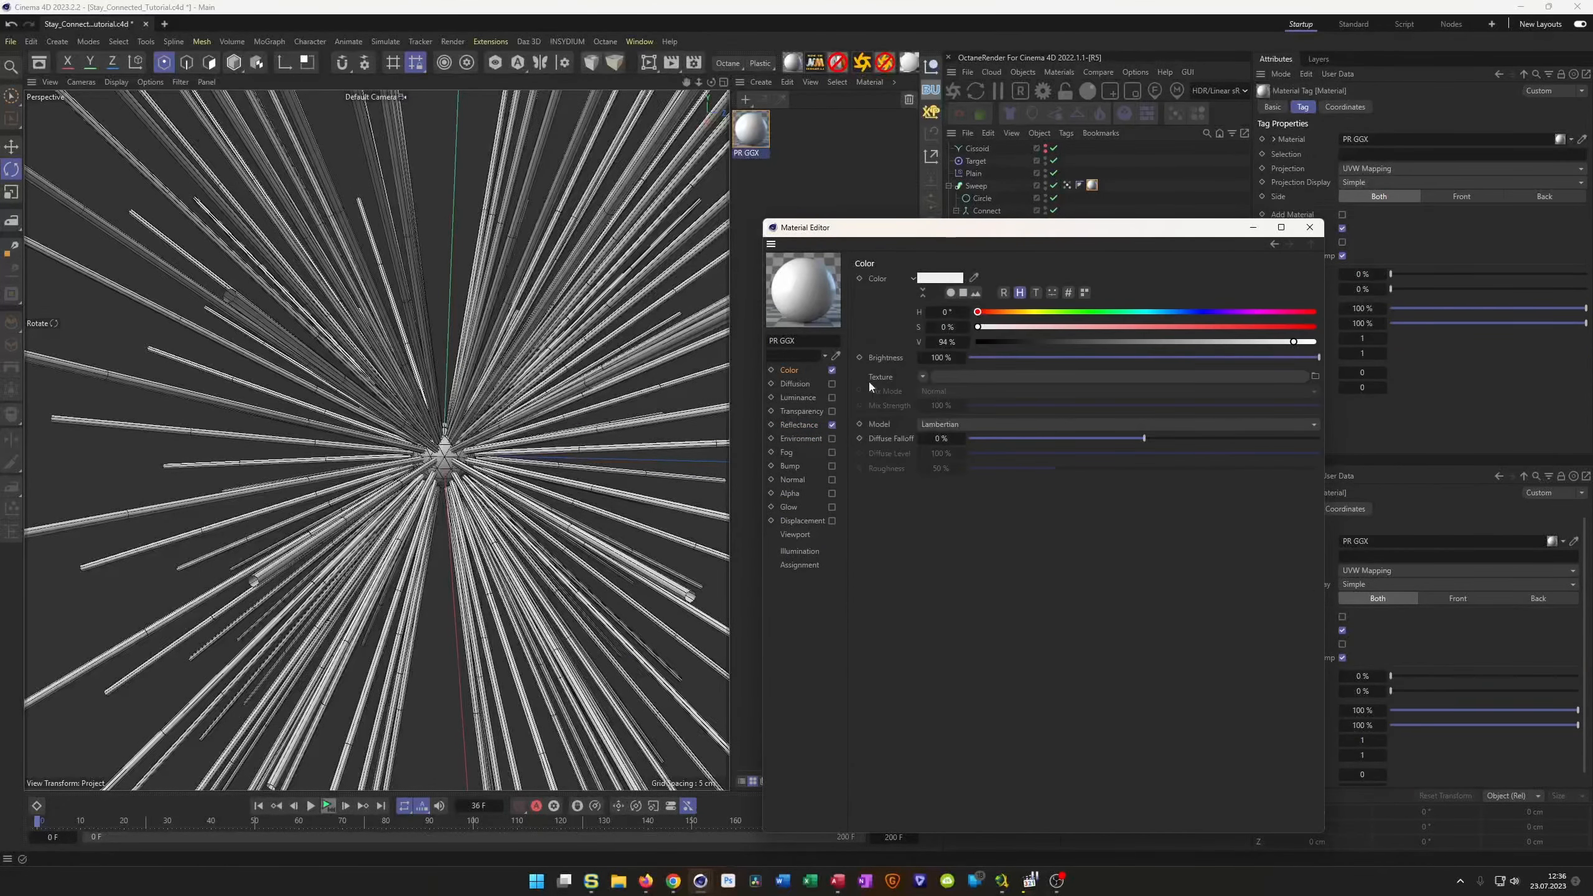
pyautogui.click(923, 377)
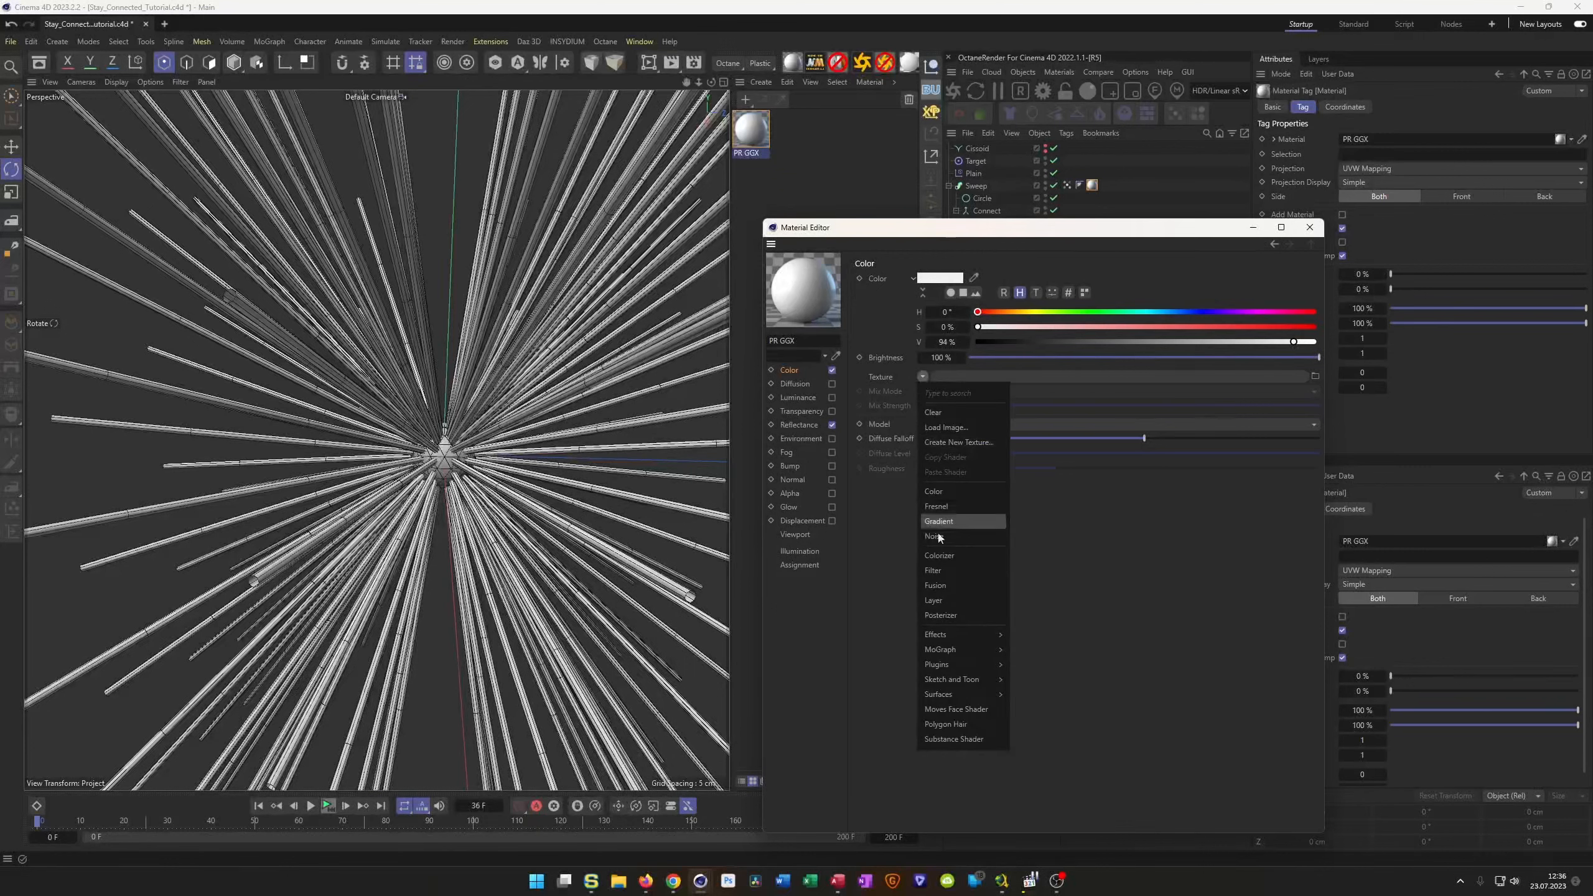
pyautogui.moveTo(941, 636)
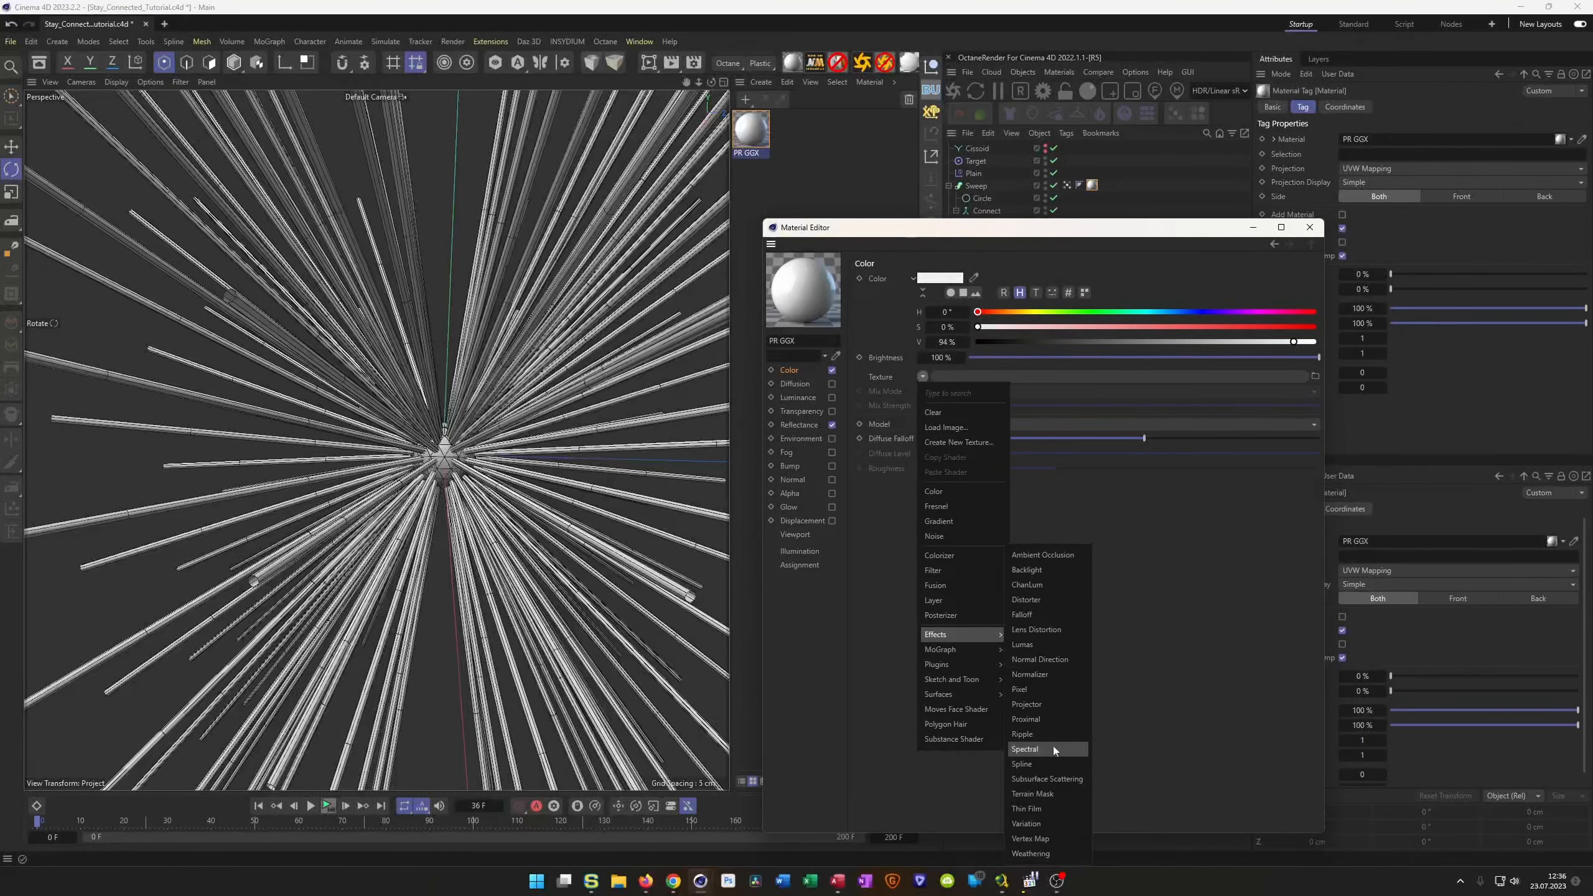
pyautogui.click(1053, 839)
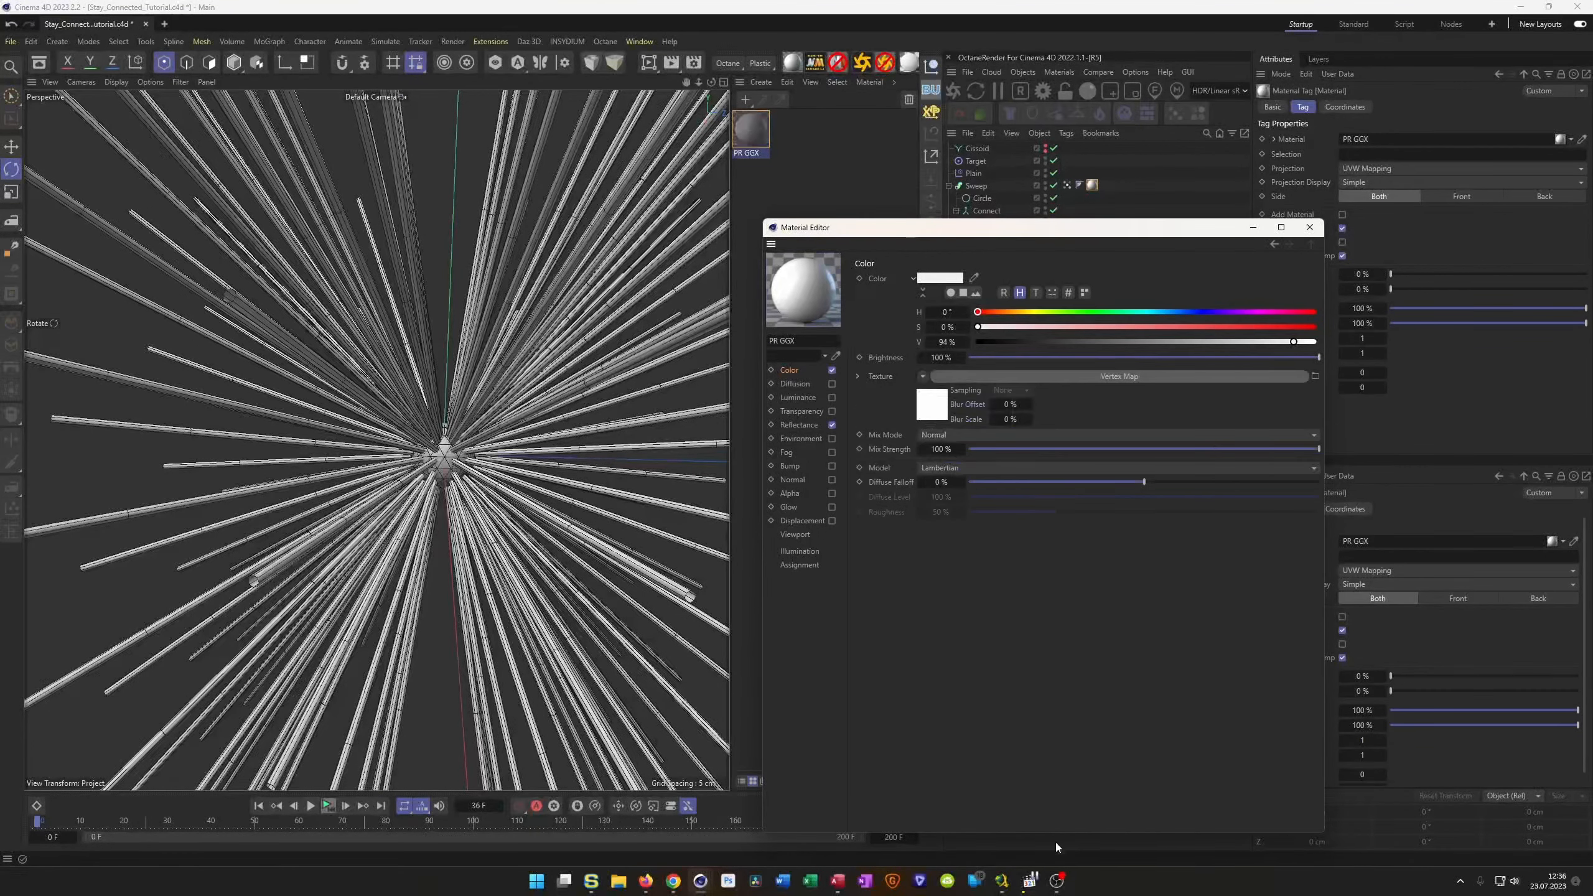
pyautogui.click(941, 418)
pyautogui.moveTo(1039, 235); pyautogui.dragTo(639, 178)
pyautogui.moveTo(1079, 185); pyautogui.dragTo(574, 316)
pyautogui.moveTo(619, 171); pyautogui.dragTo(982, 185)
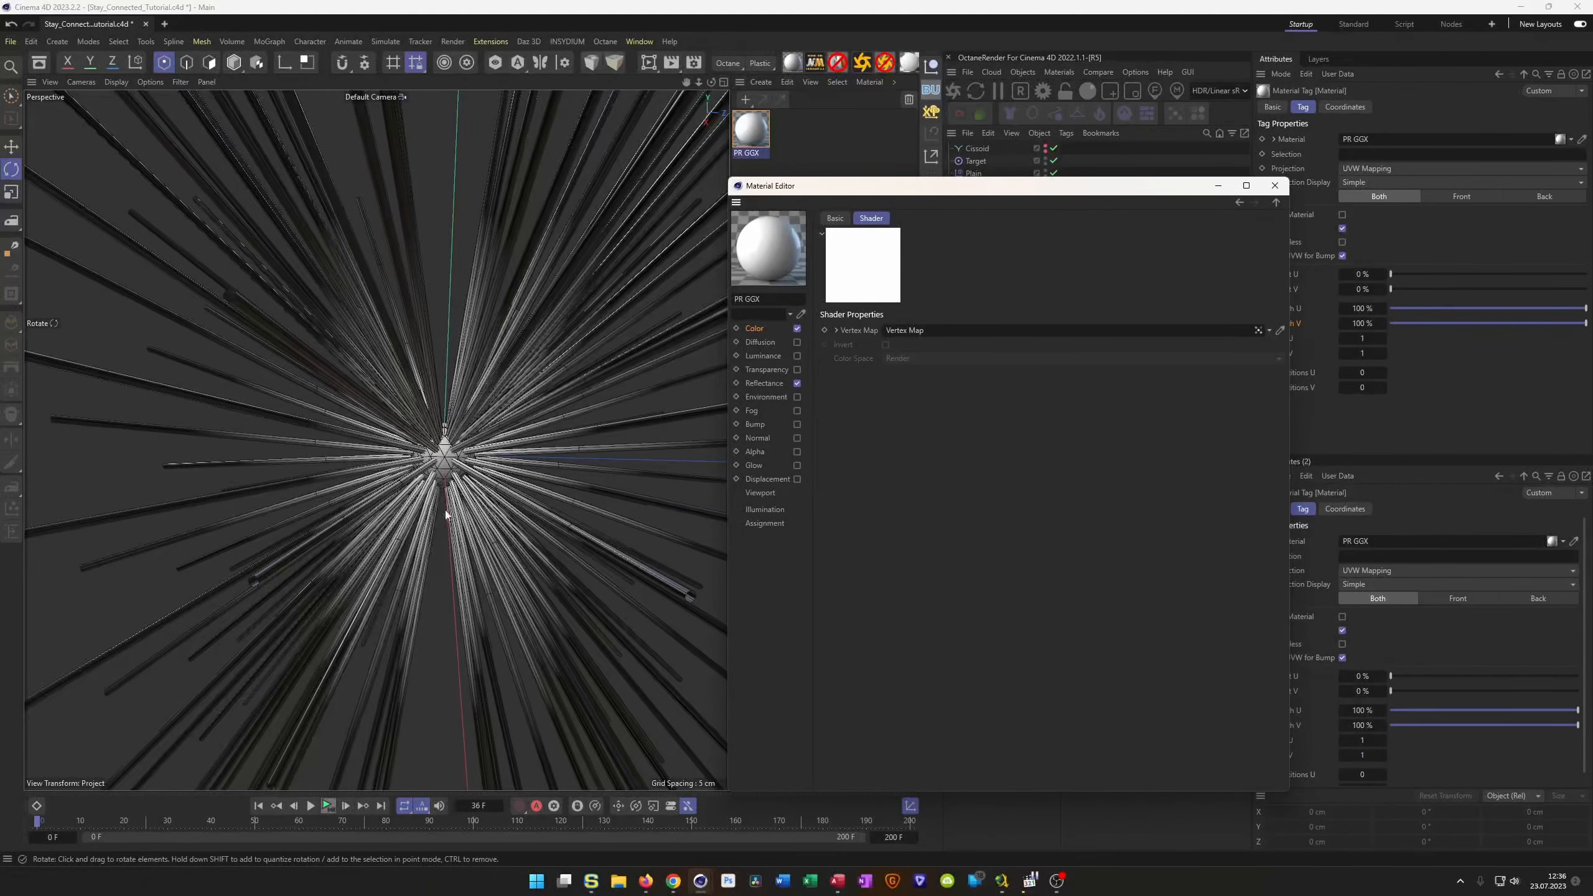
# Wrap the Vertex Map shader in a Colorizer and load the Heat 3 gradient preset.
pyautogui.click(755, 328)
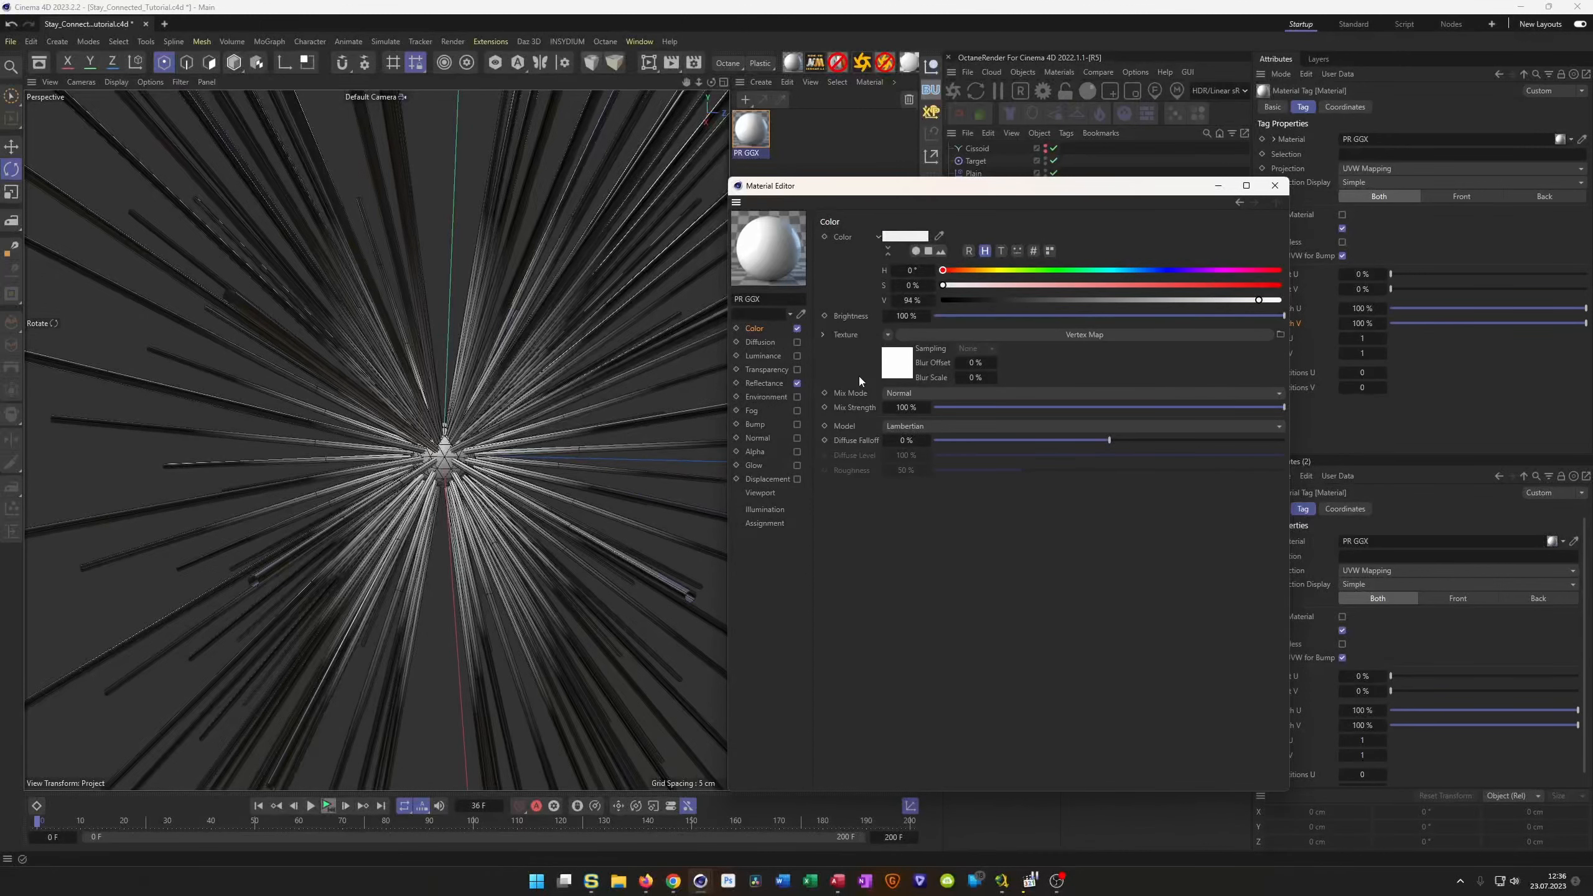
pyautogui.click(888, 335)
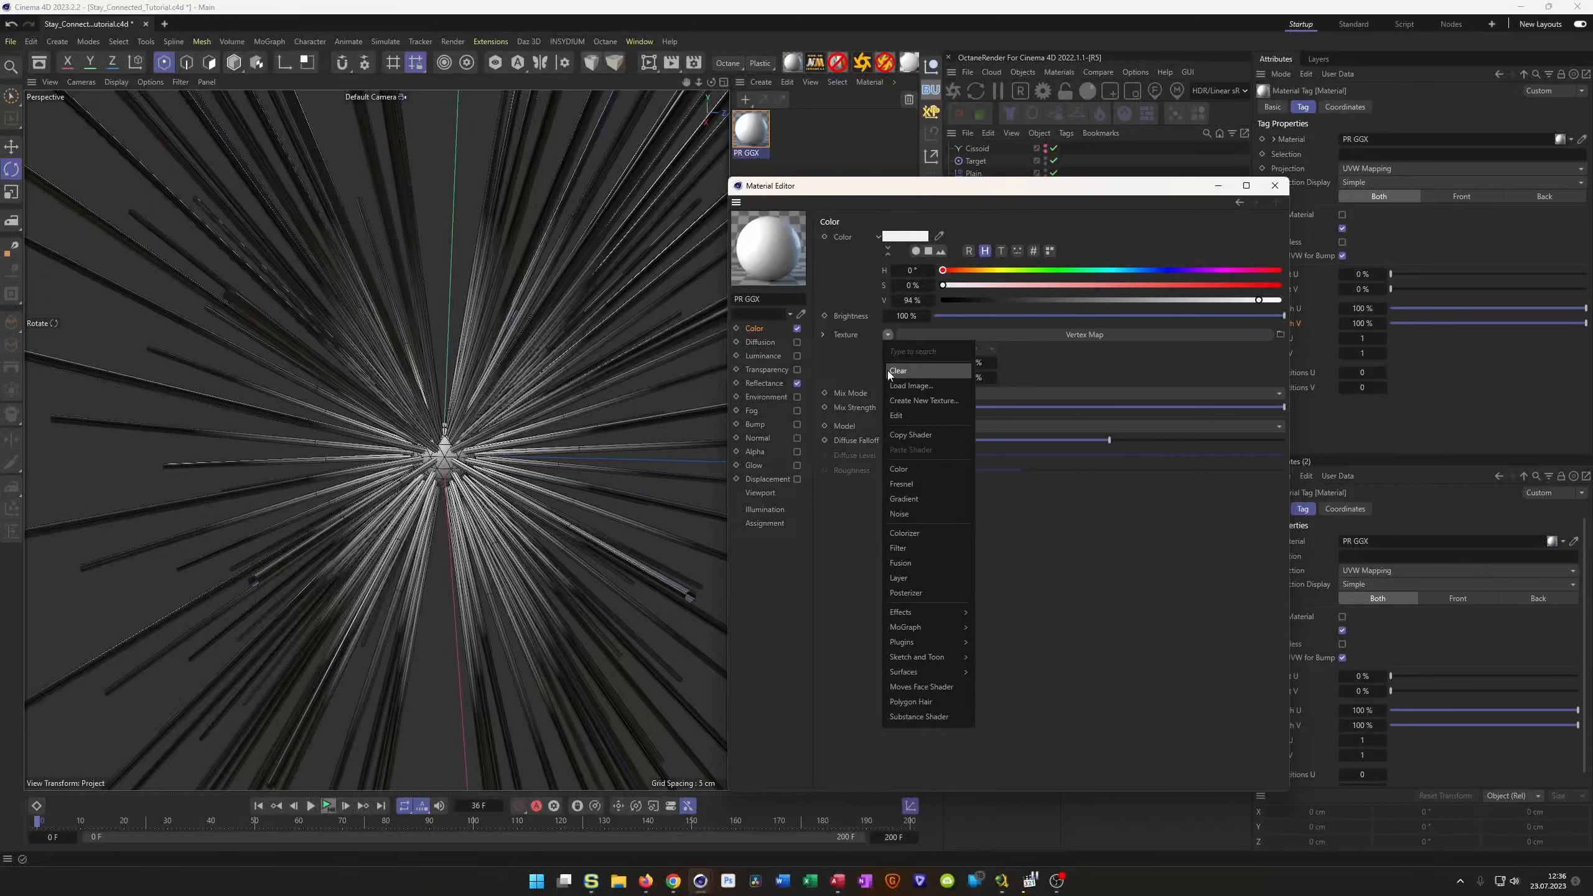
pyautogui.click(905, 533)
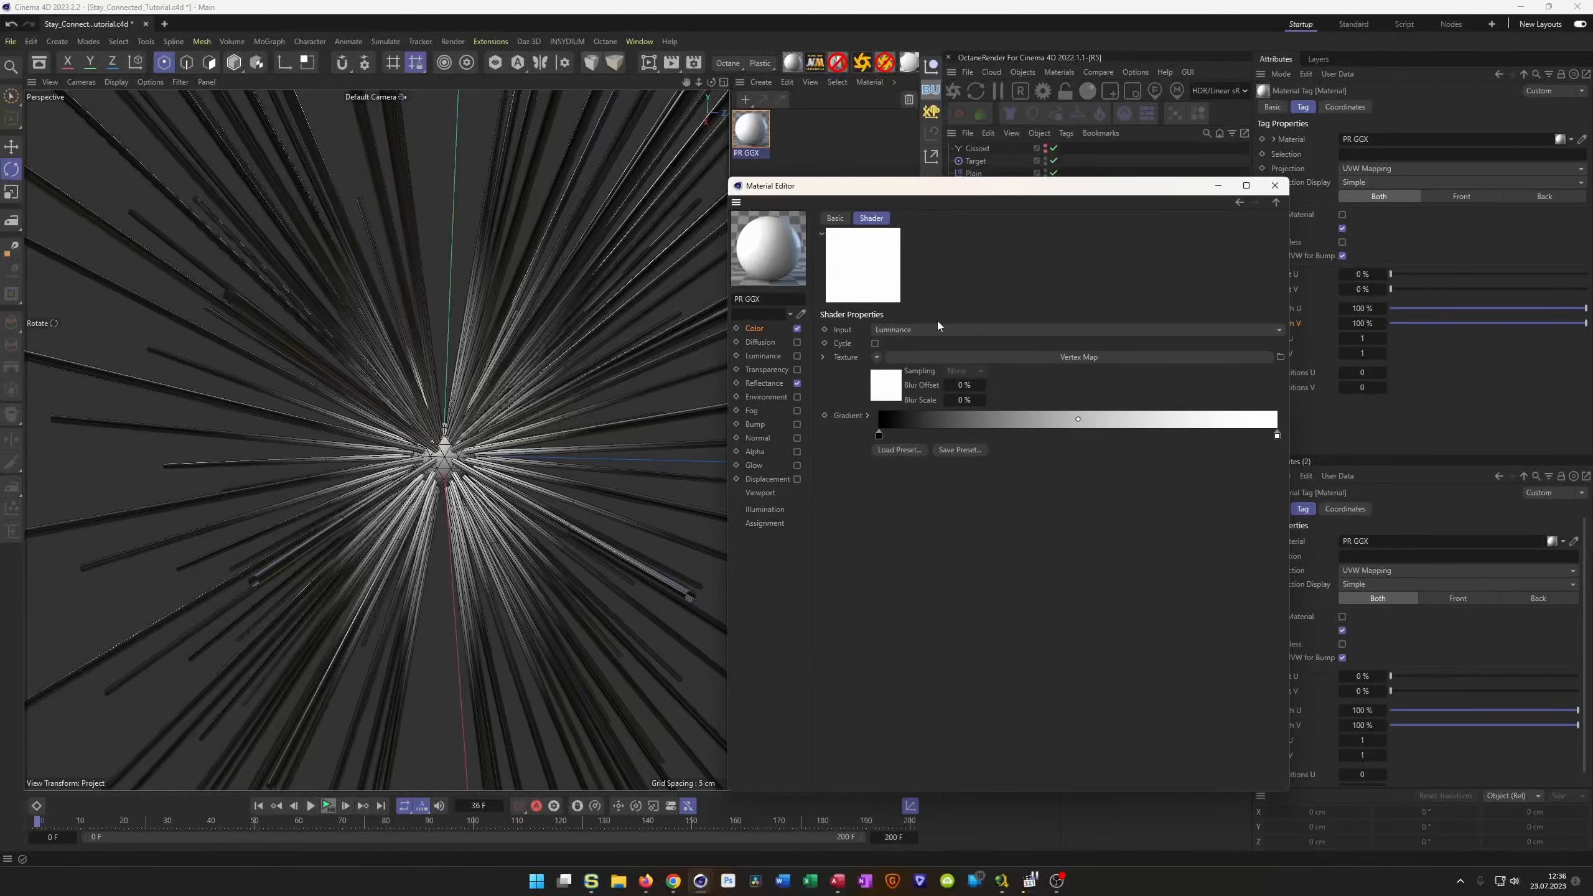
pyautogui.click(897, 451)
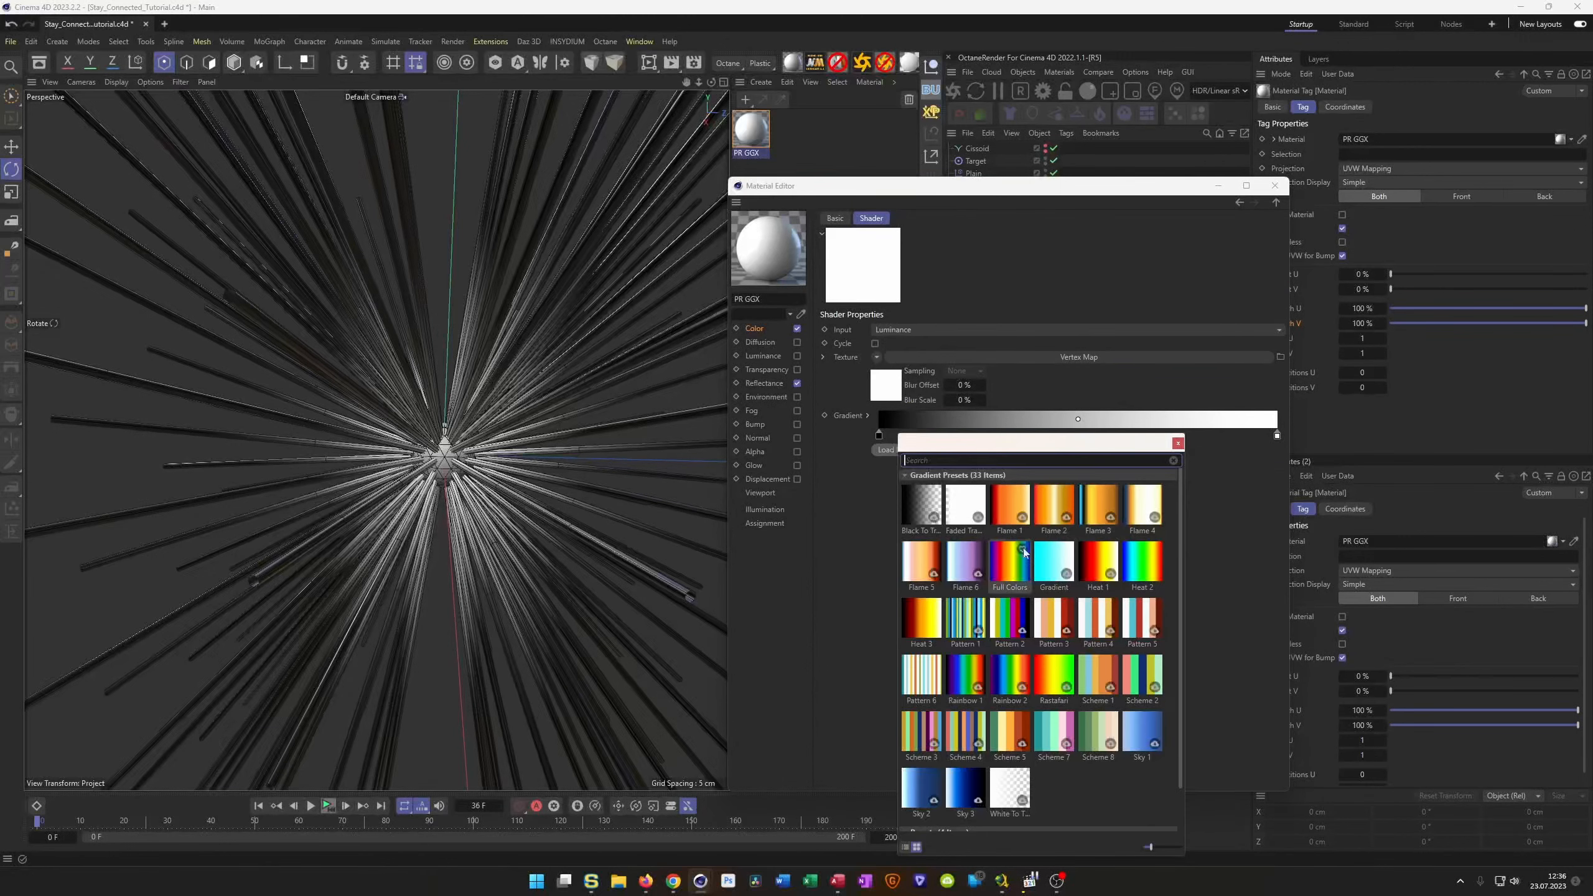
pyautogui.click(929, 624)
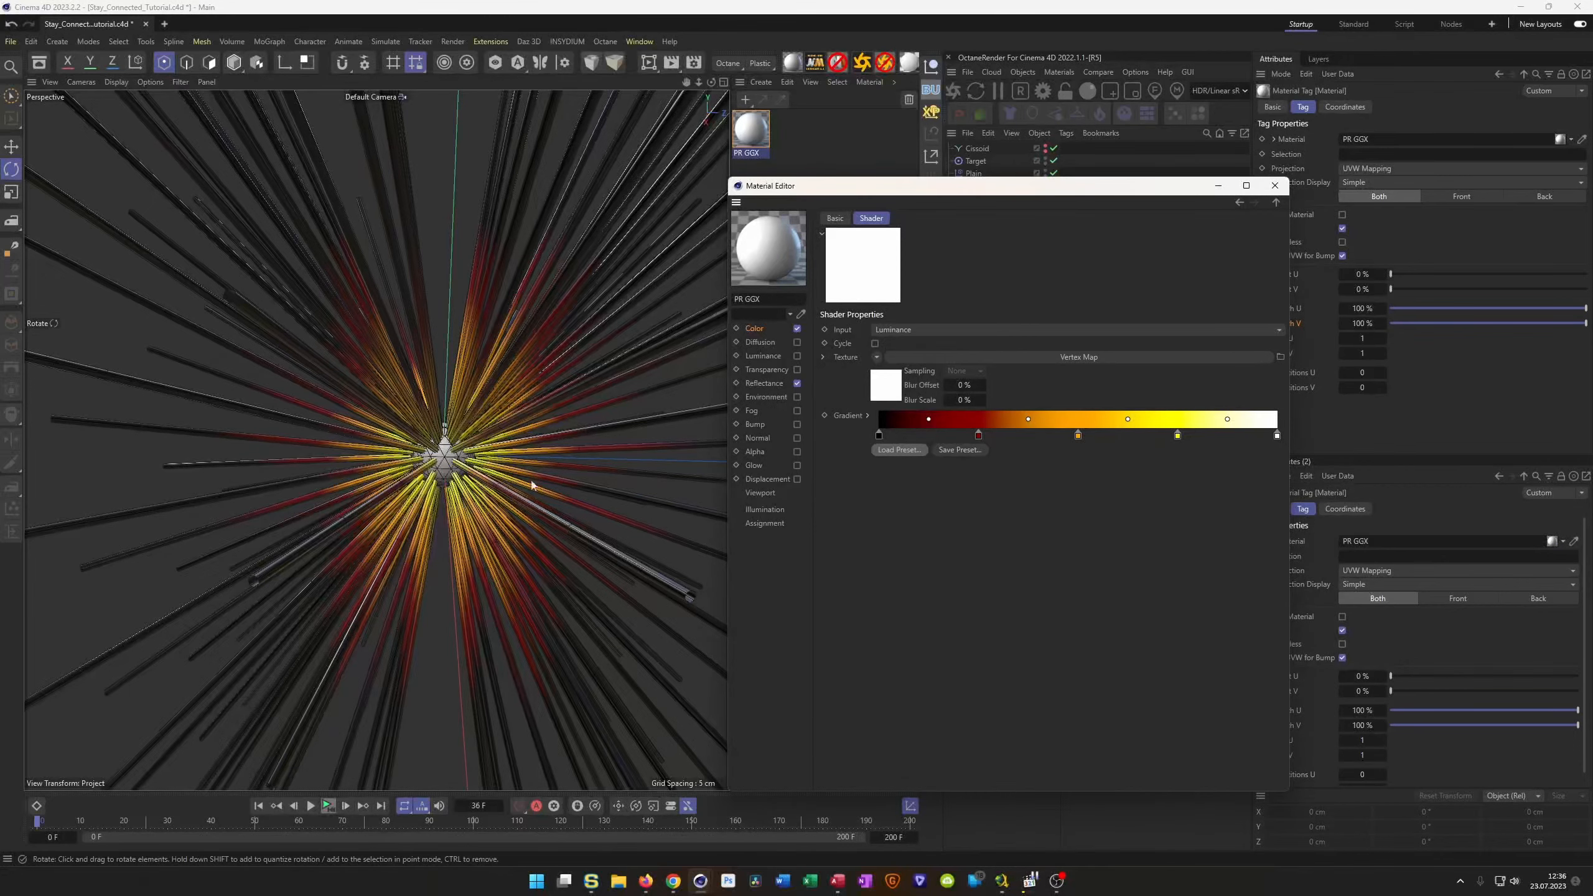
# Play the animation to check the heat coloring along the lines, and save the project with the material editor closed.
pyautogui.scroll(-5, 480, 480)
pyautogui.moveTo(1069, 189); pyautogui.dragTo(1317, 241)
pyautogui.click(326, 807)
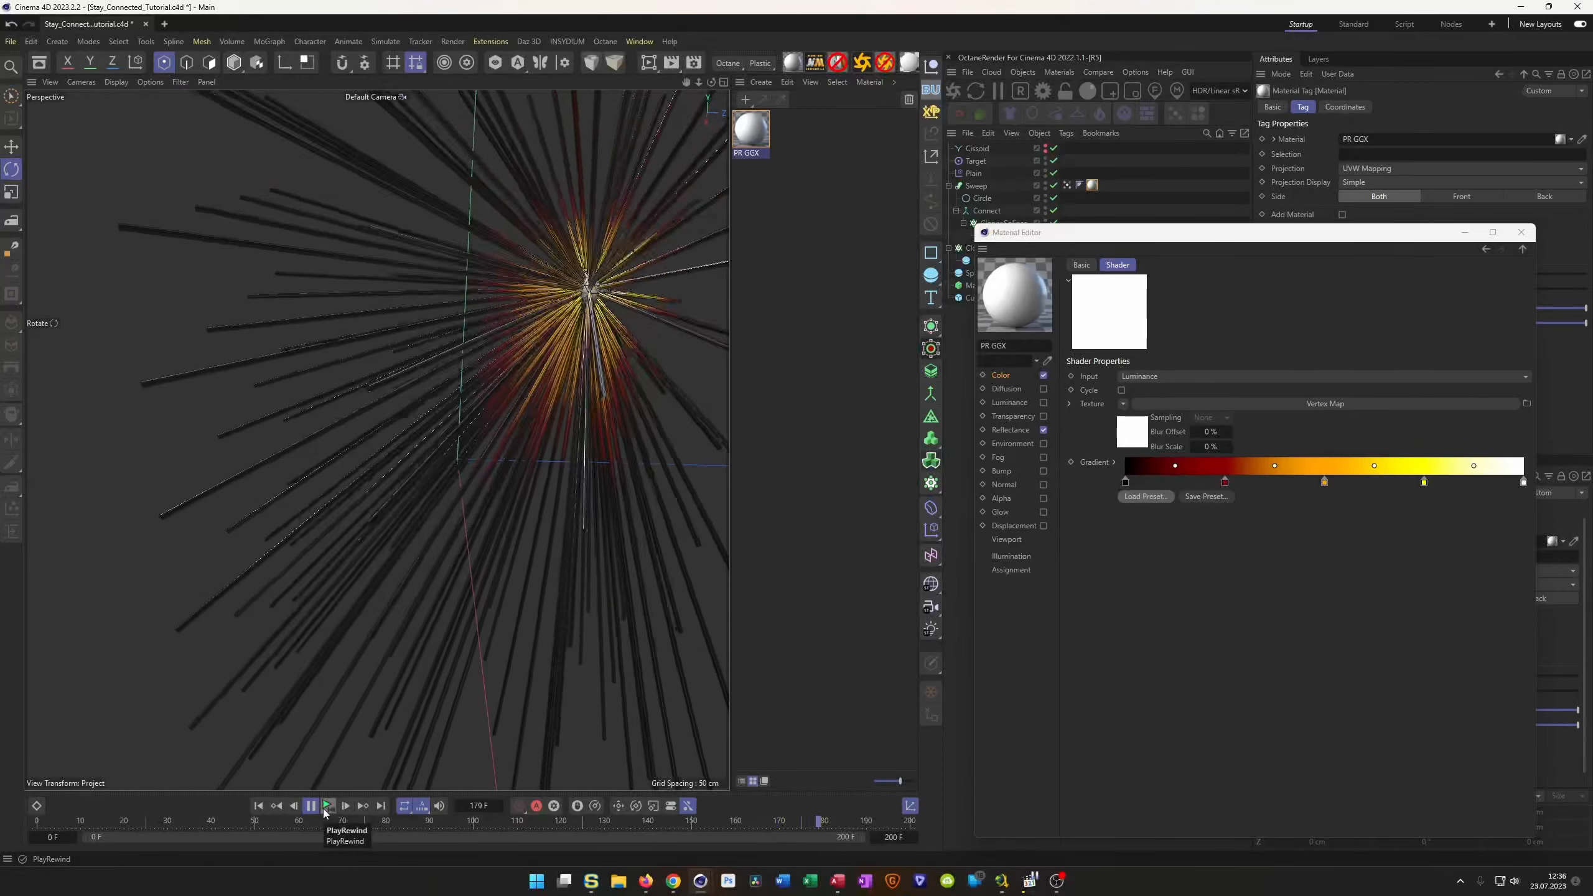
pyautogui.click(325, 808)
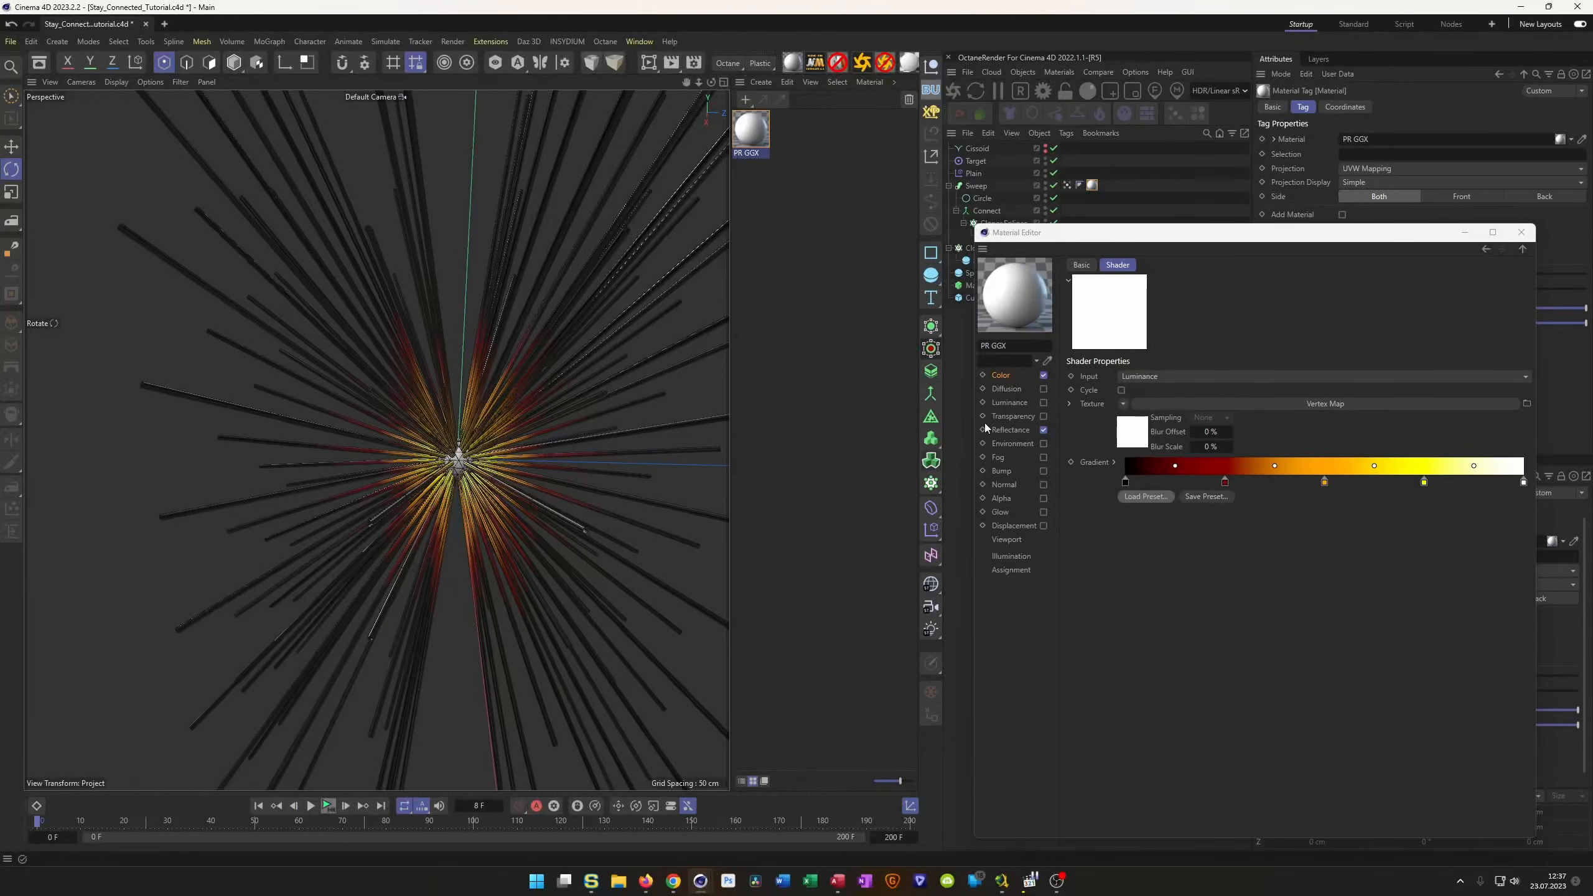
pyautogui.click(1522, 235)
pyautogui.hotkey('ctrl', 's')
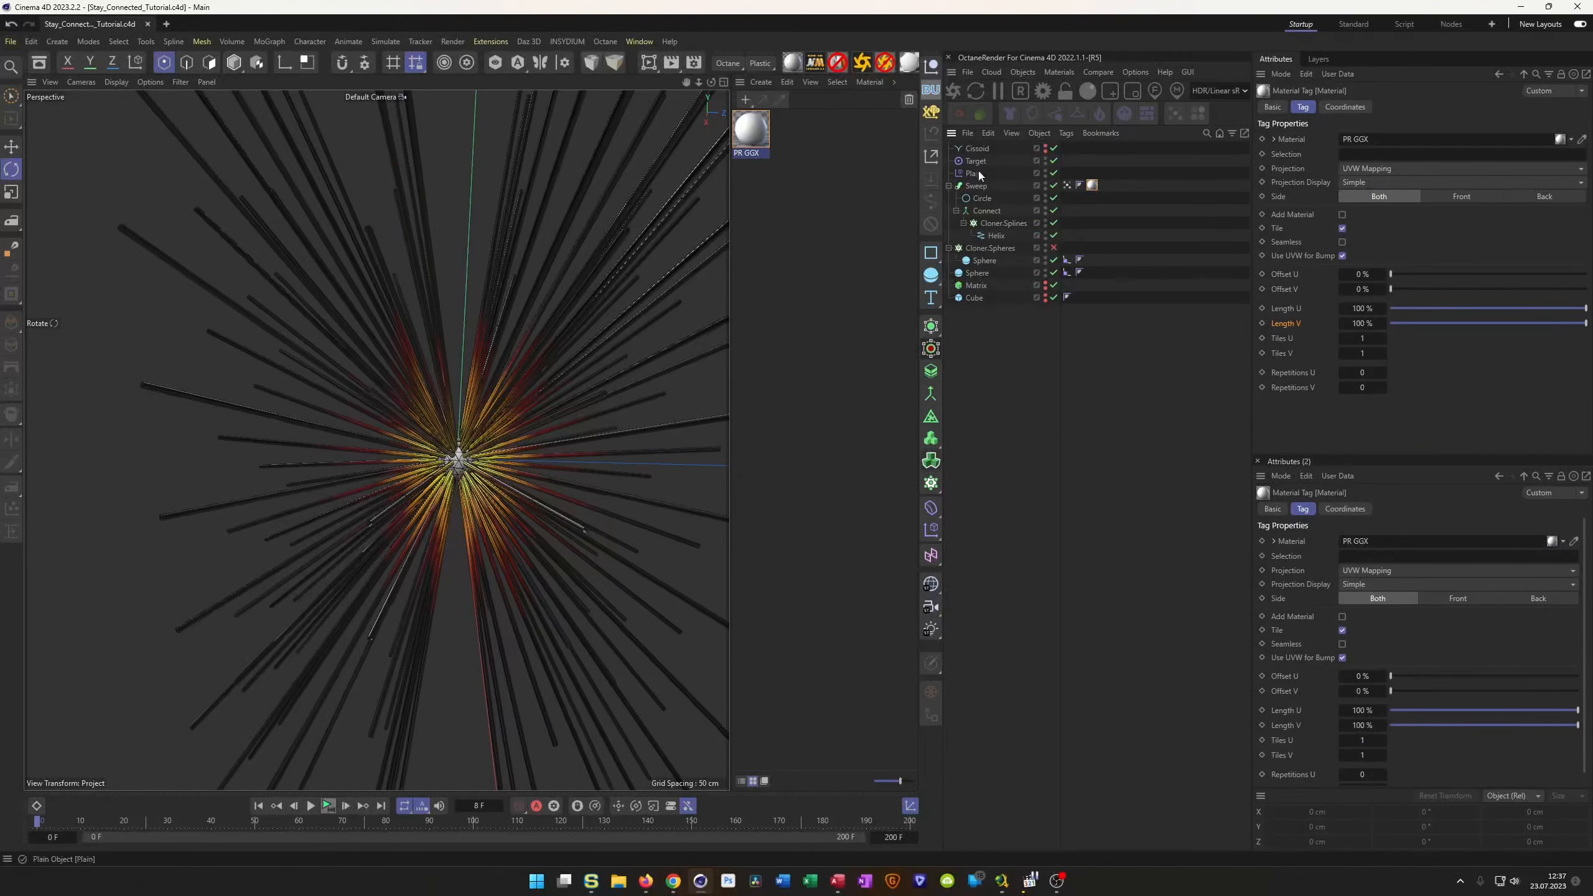
# Set the radius of the Sweep's Circle profile to 0.3 cm and check the thinner lines.
pyautogui.click(981, 199)
pyautogui.click(1360, 167)
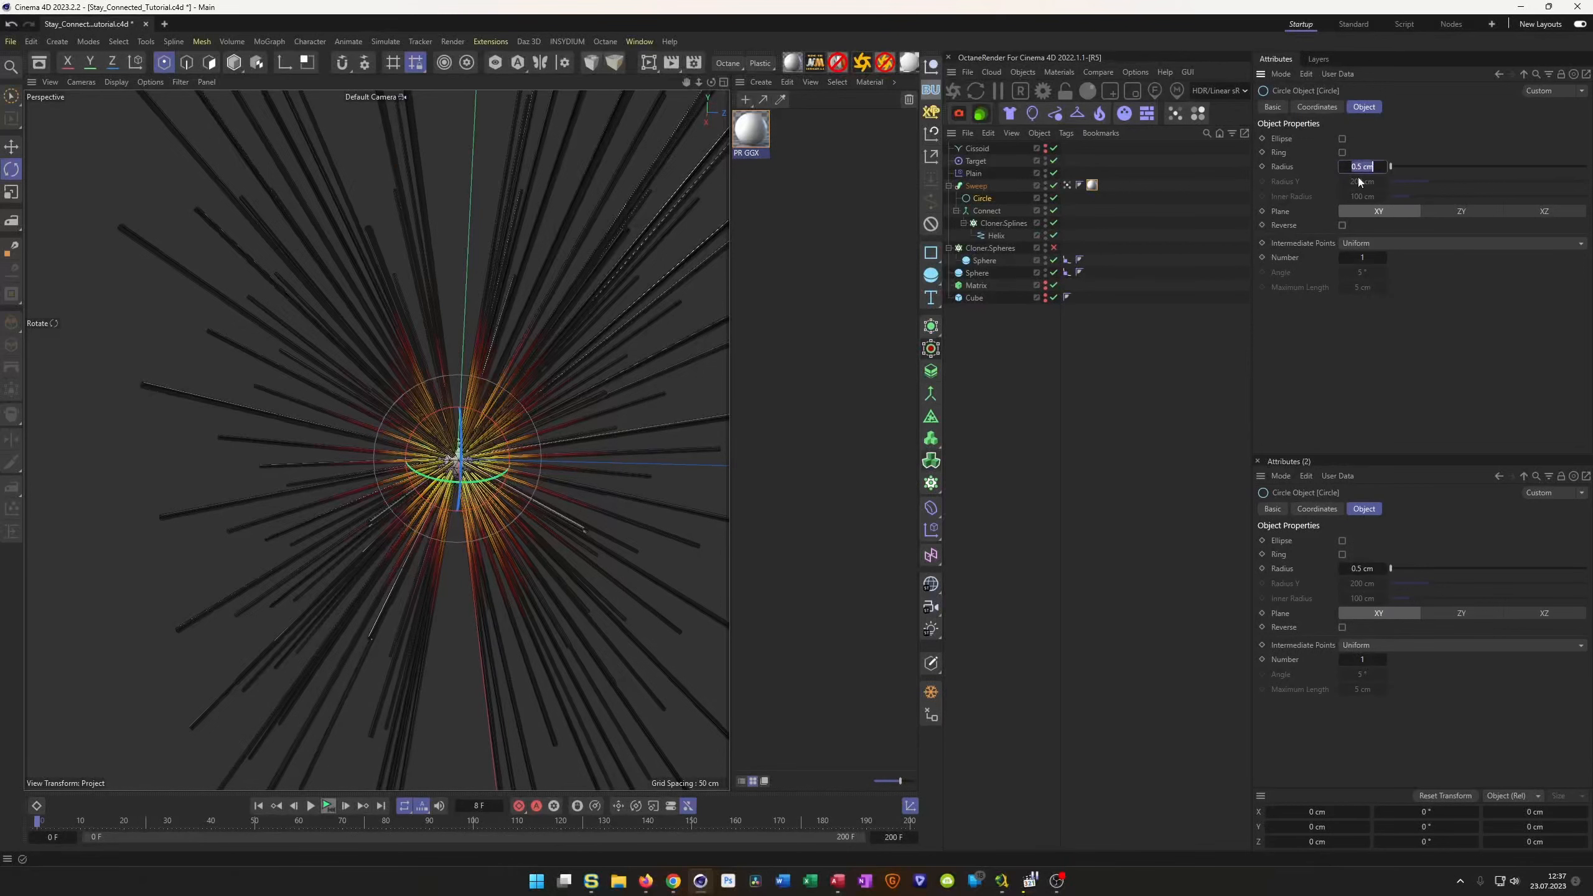
pyautogui.write('0.3')
pyautogui.press('Return')
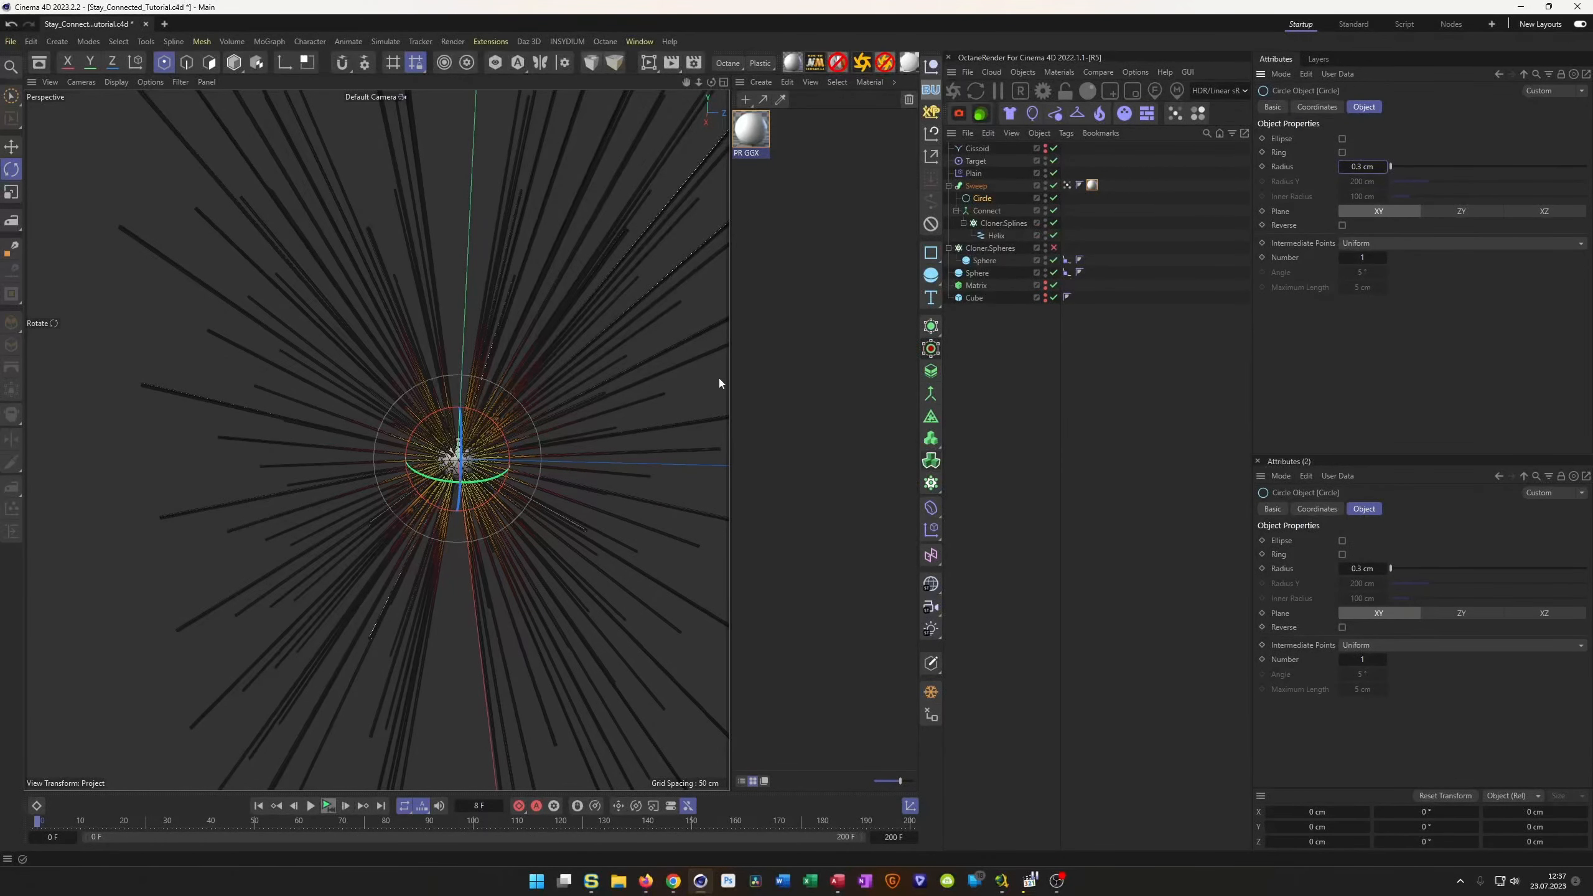
pyautogui.keyDown('alt'); pyautogui.moveTo(443, 445); pyautogui.dragTo(453, 447); pyautogui.keyUp('alt')
pyautogui.keyDown('alt'); pyautogui.moveTo(453, 447); pyautogui.dragTo(383, 453, button='right'); pyautogui.keyUp('alt')
pyautogui.keyDown('alt'); pyautogui.moveTo(383, 459); pyautogui.dragTo(468, 435); pyautogui.keyUp('alt')
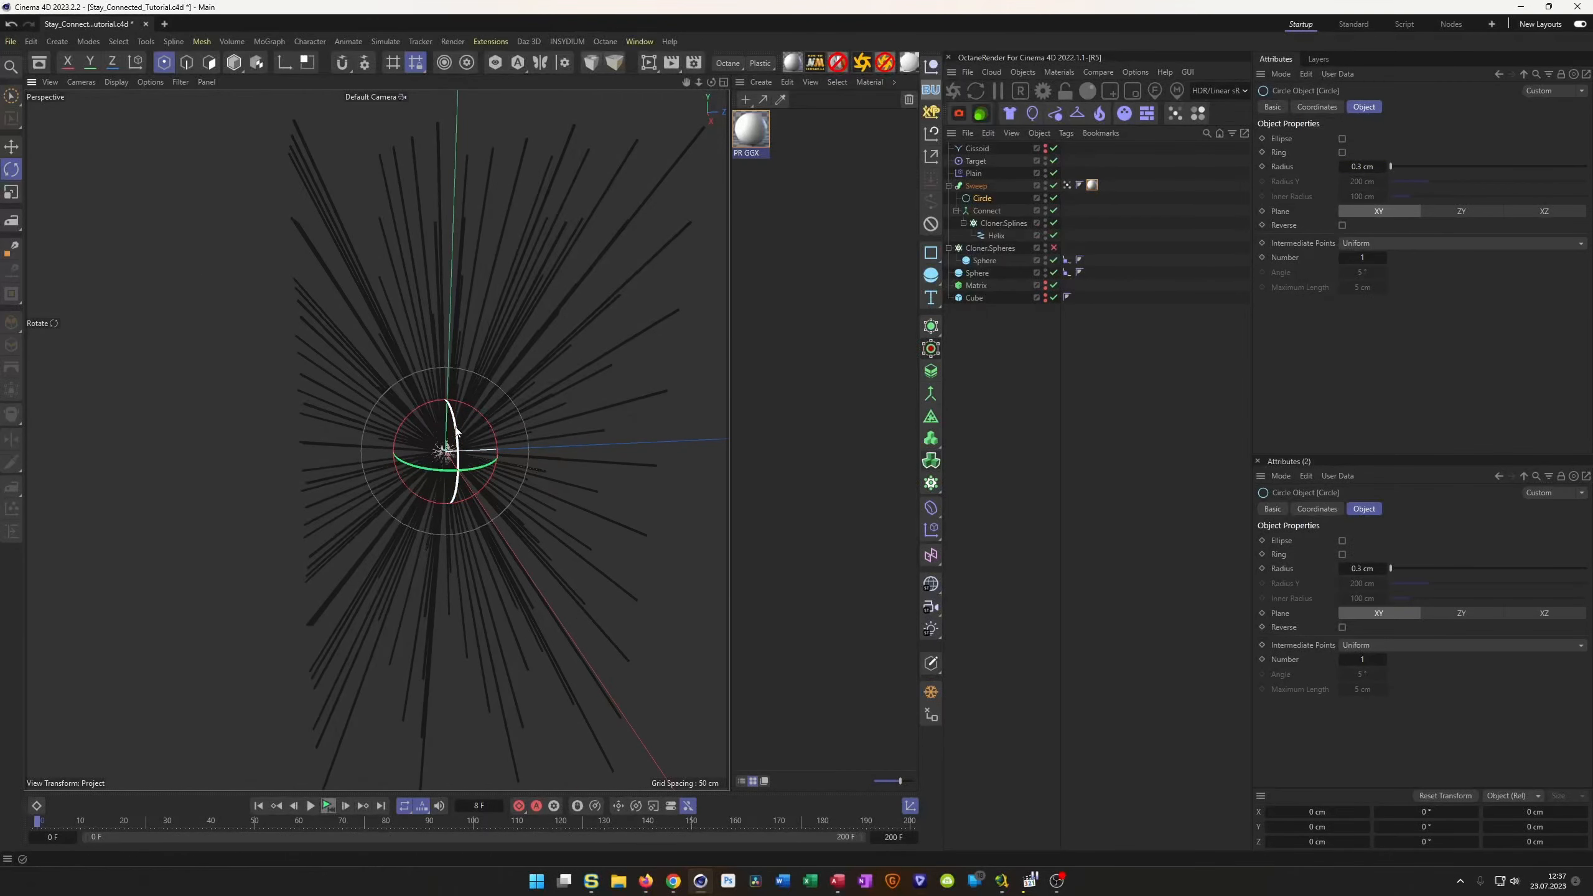
pyautogui.keyDown('alt'); pyautogui.moveTo(457, 442); pyautogui.dragTo(508, 416, button='right'); pyautogui.keyUp('alt')
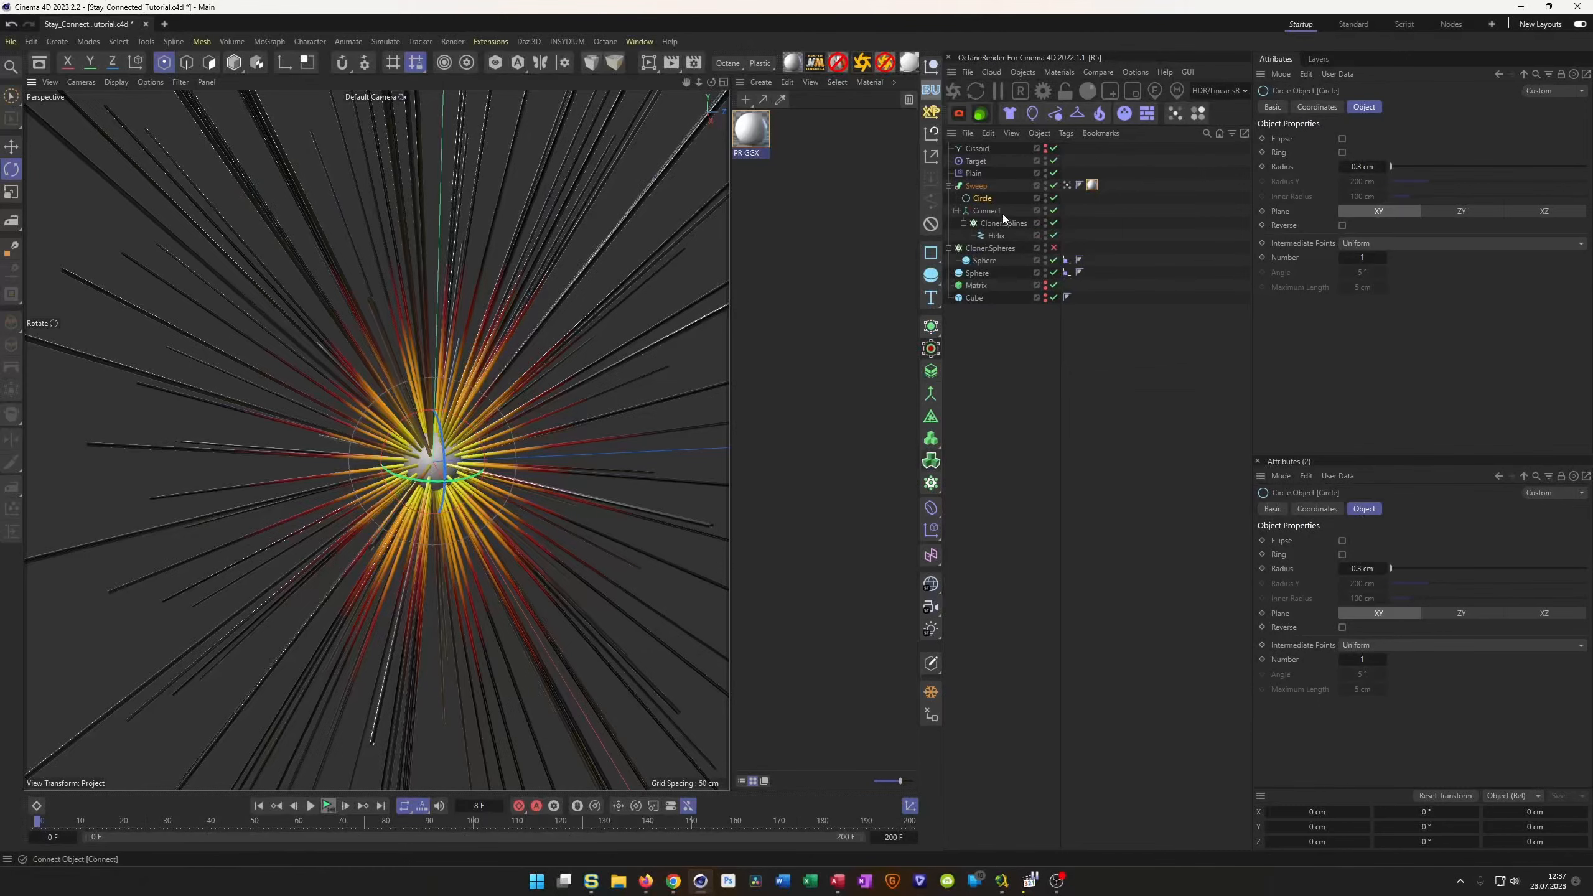
# Enable Cloner.Spheres and frame all of its cloned spheres in the view.
pyautogui.click(1054, 247)
pyautogui.keyDown('alt'); pyautogui.moveTo(442, 353); pyautogui.dragTo(342, 367, button='right'); pyautogui.keyUp('alt')
pyautogui.moveTo(426, 331)
pyautogui.keyDown('alt'); pyautogui.mouseDown()
pyautogui.moveTo(407, 344)
pyautogui.moveTo(426, 357)
pyautogui.mouseUp(); pyautogui.keyUp('alt')
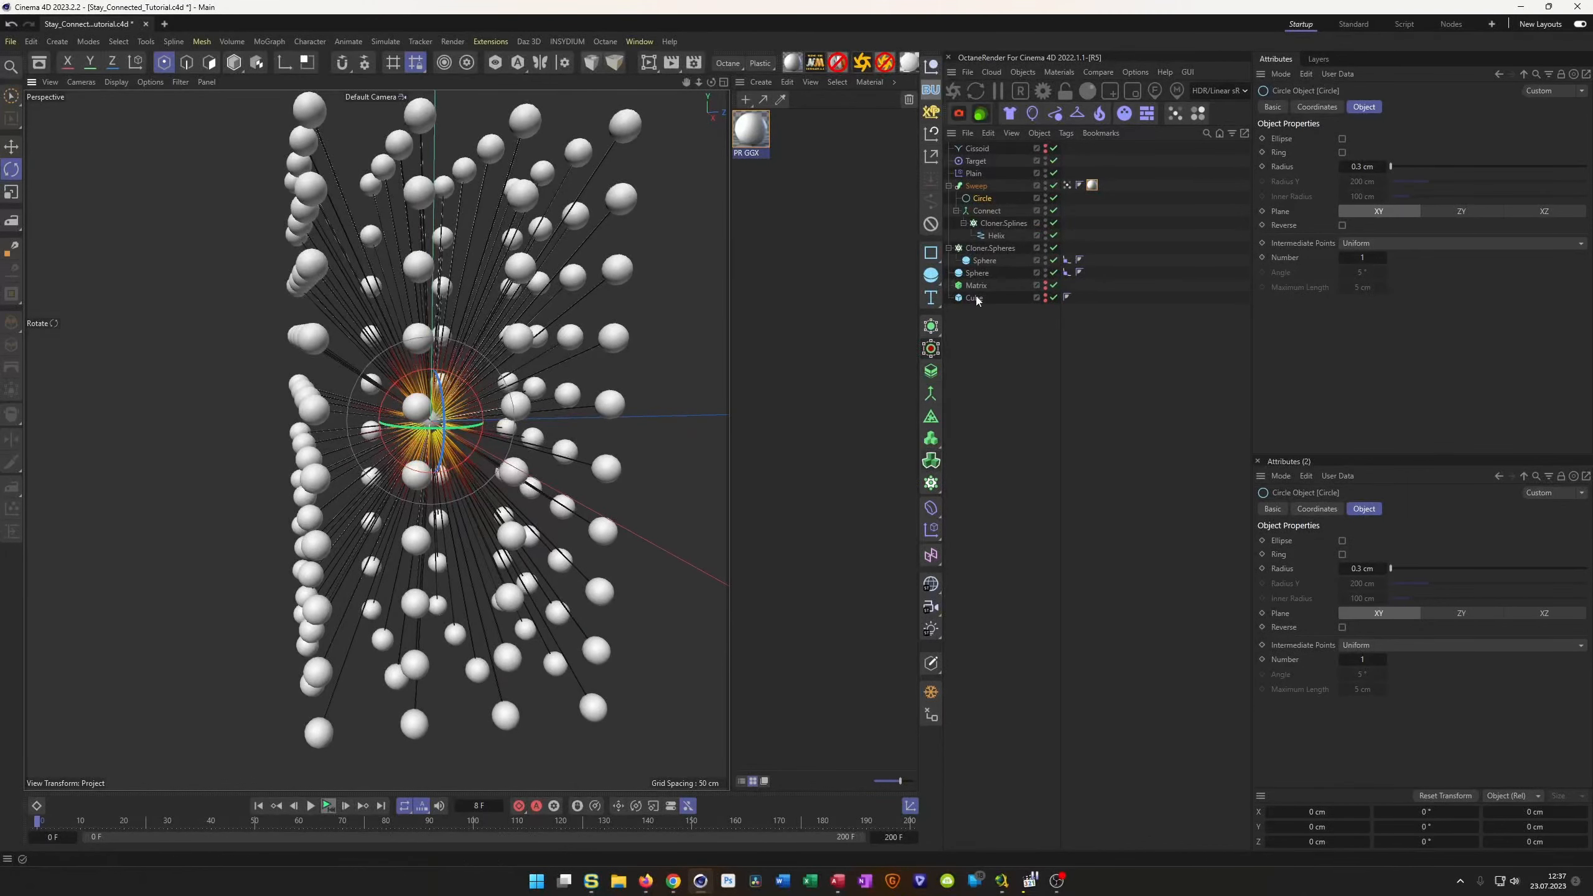
# Set the segments of the Sphere inside Cloner.Spheres to 32 and view the clones from another angle.
pyautogui.click(985, 260)
pyautogui.click(1349, 154)
pyautogui.write('32')
pyautogui.press('Return')
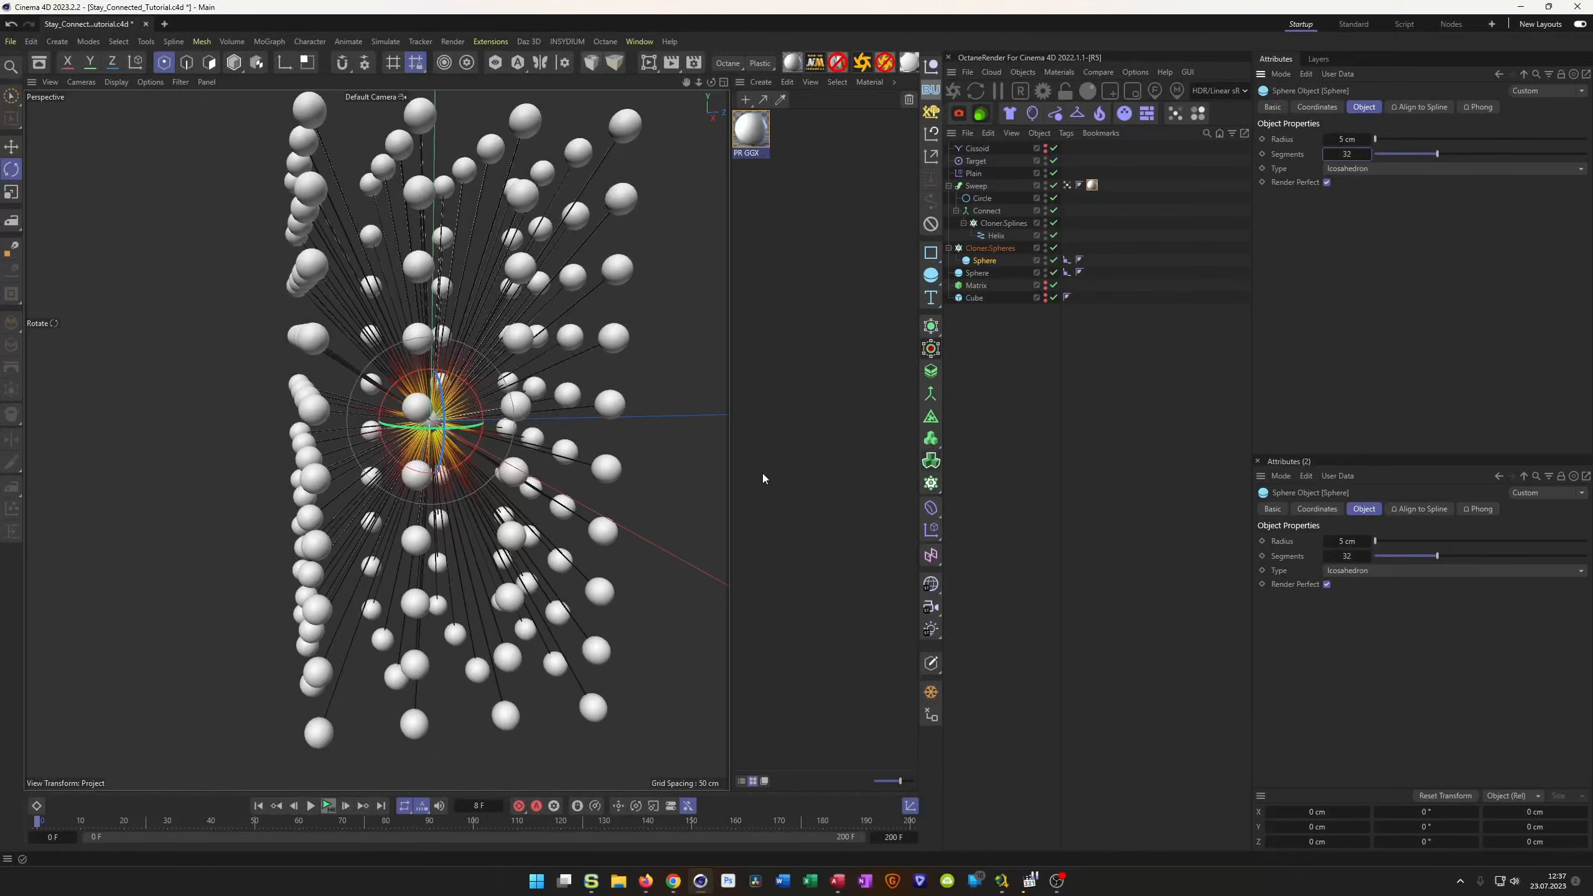
pyautogui.keyDown('alt'); pyautogui.moveTo(558, 411); pyautogui.dragTo(703, 376); pyautogui.keyUp('alt')
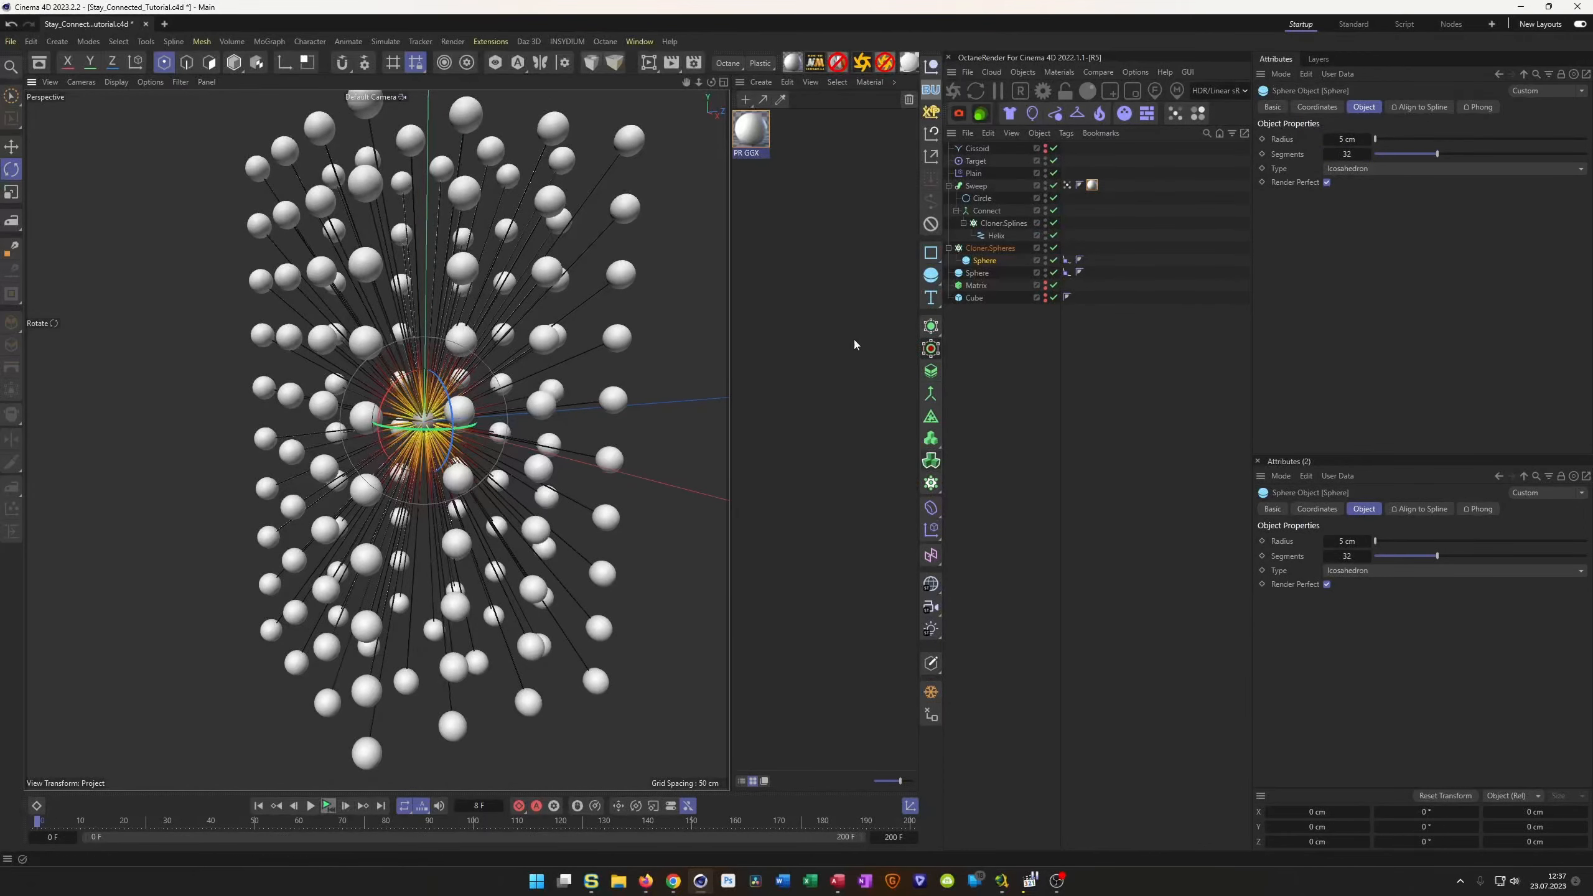
# Add a Plain effector to Cloner.Spheres and place it outside the cloner, directly above it in the hierarchy.
pyautogui.click(1006, 249)
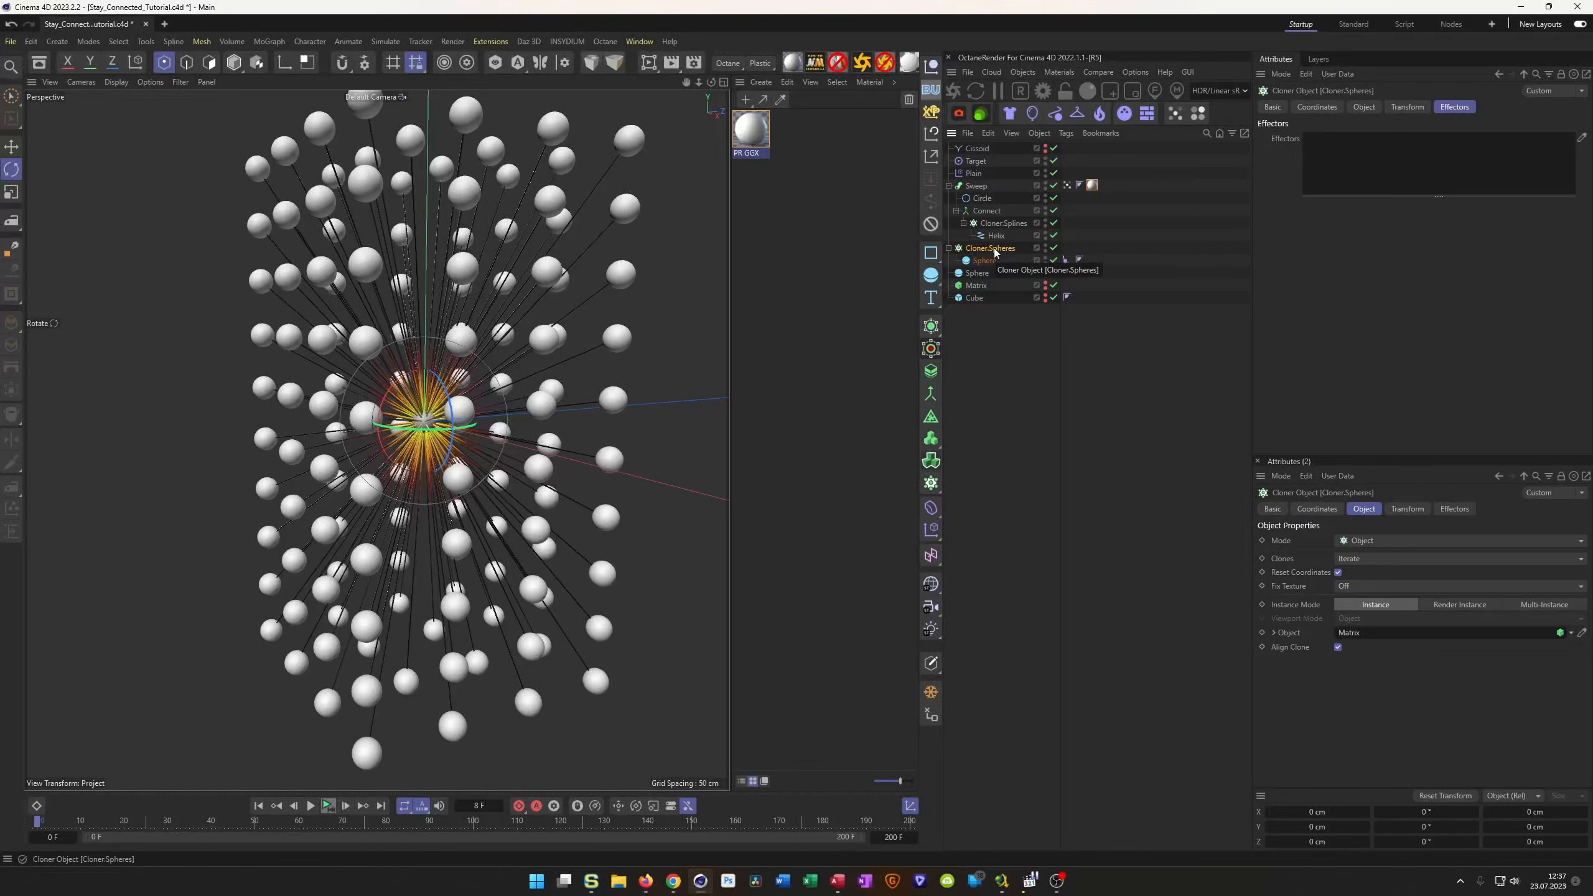
pyautogui.click(932, 533)
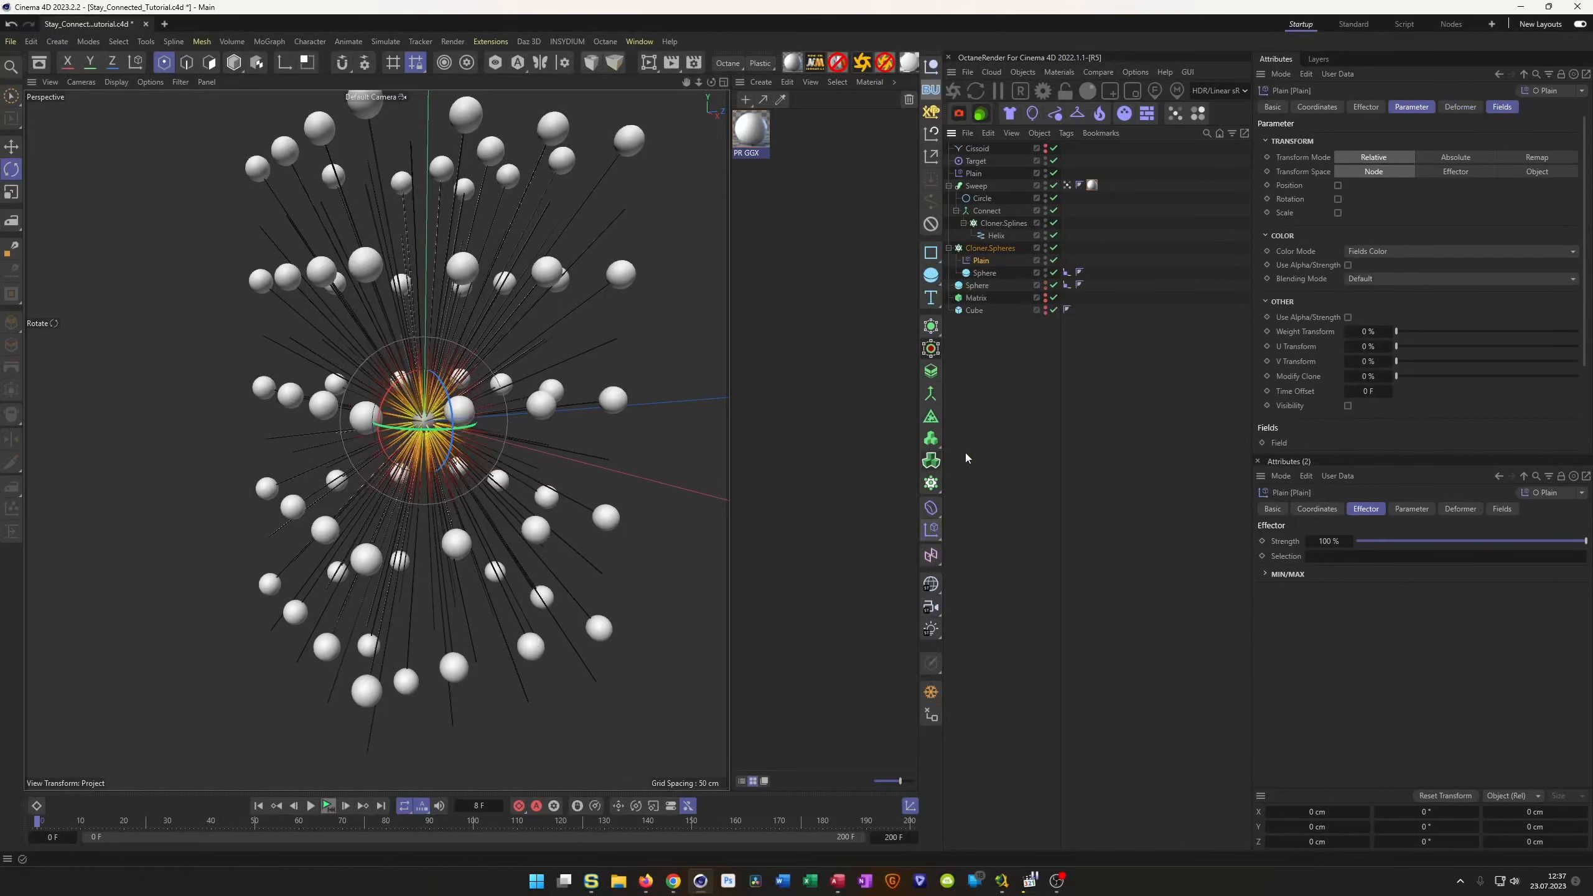
pyautogui.moveTo(977, 263)
pyautogui.mouseDown()
pyautogui.moveTo(998, 253)
pyautogui.moveTo(978, 244)
pyautogui.mouseUp()
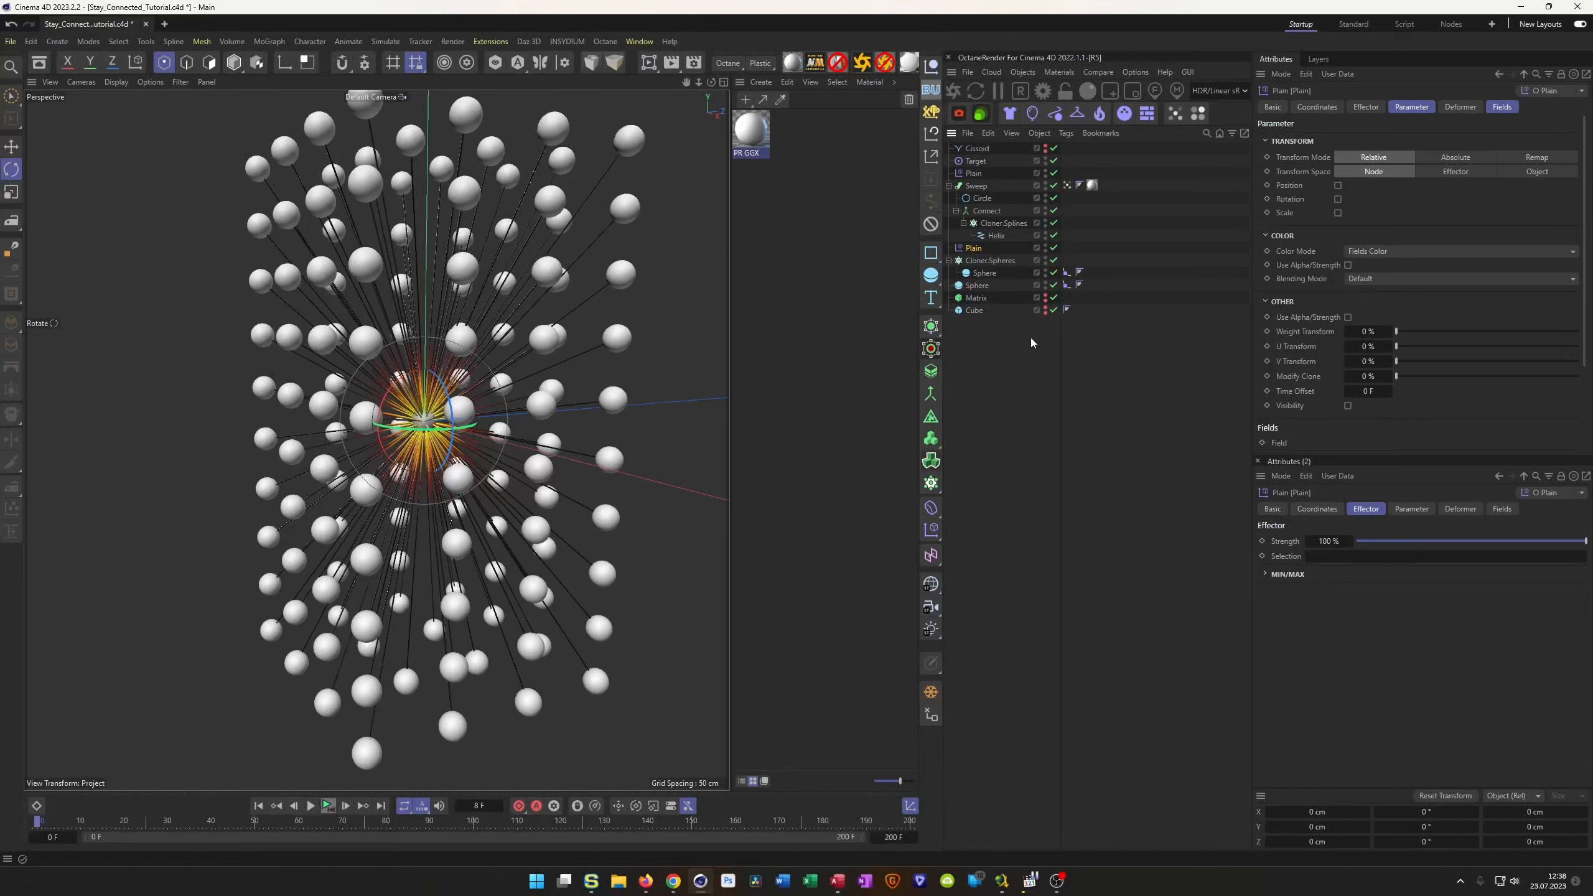
# Rename the new Plain effector as Plain.Scalespheres and save the project.
pyautogui.doubleClick(975, 249)
pyautogui.press('End')
pyautogui.write('.S')
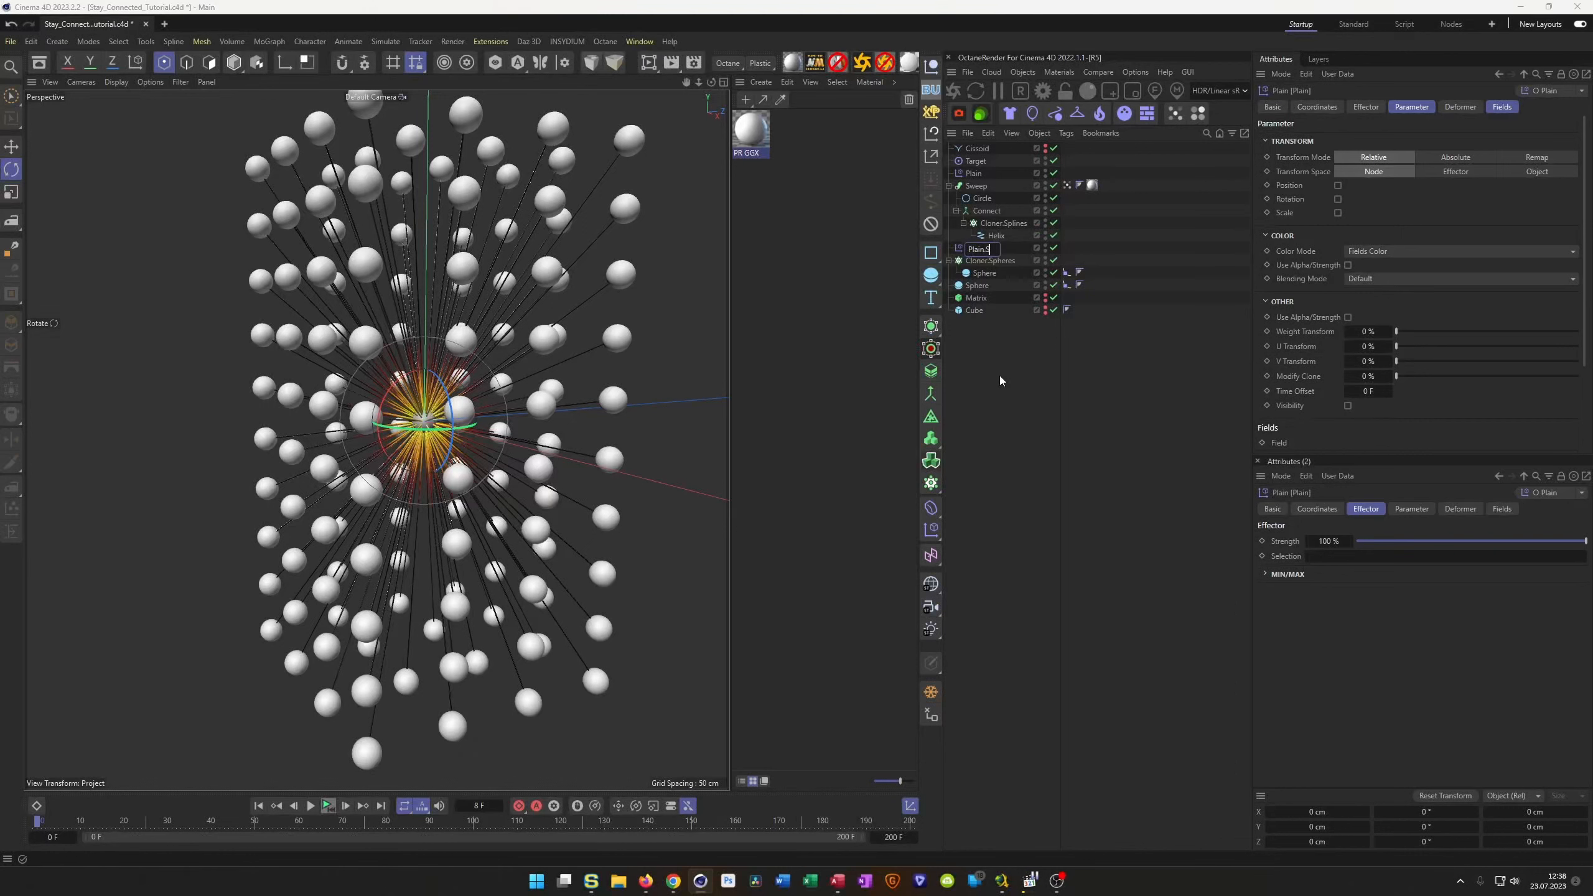
pyautogui.write('cale:spheres')
pyautogui.press('Return')
pyautogui.hotkey('ctrl', 's')
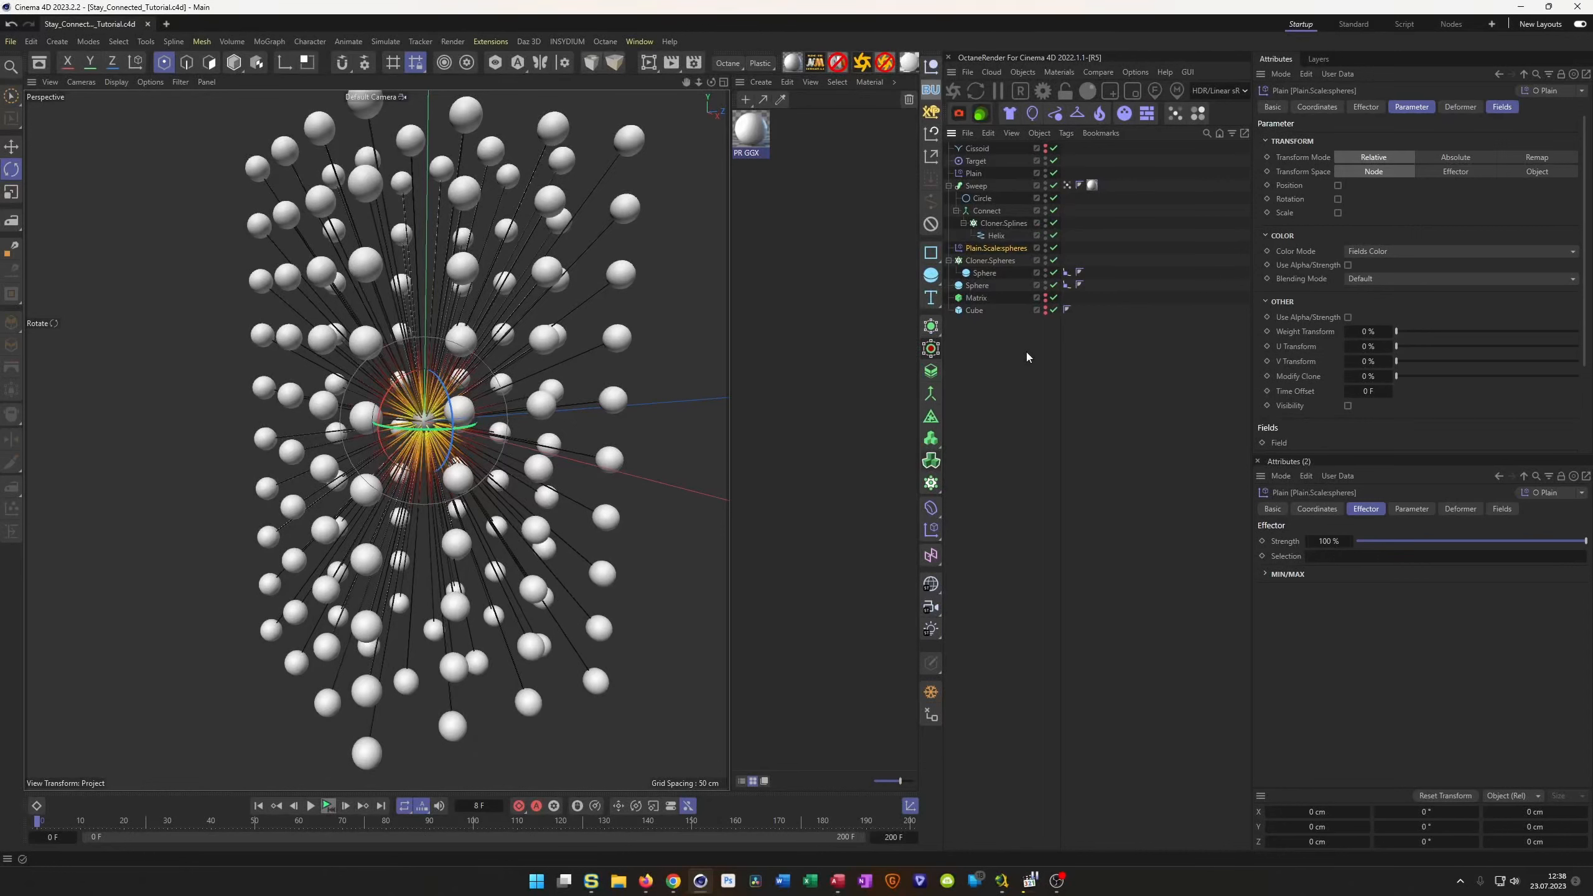
# Select Plain.Scalespheres and examine how its Sphere field affects the clones near the moving sphere.
pyautogui.click(1005, 250)
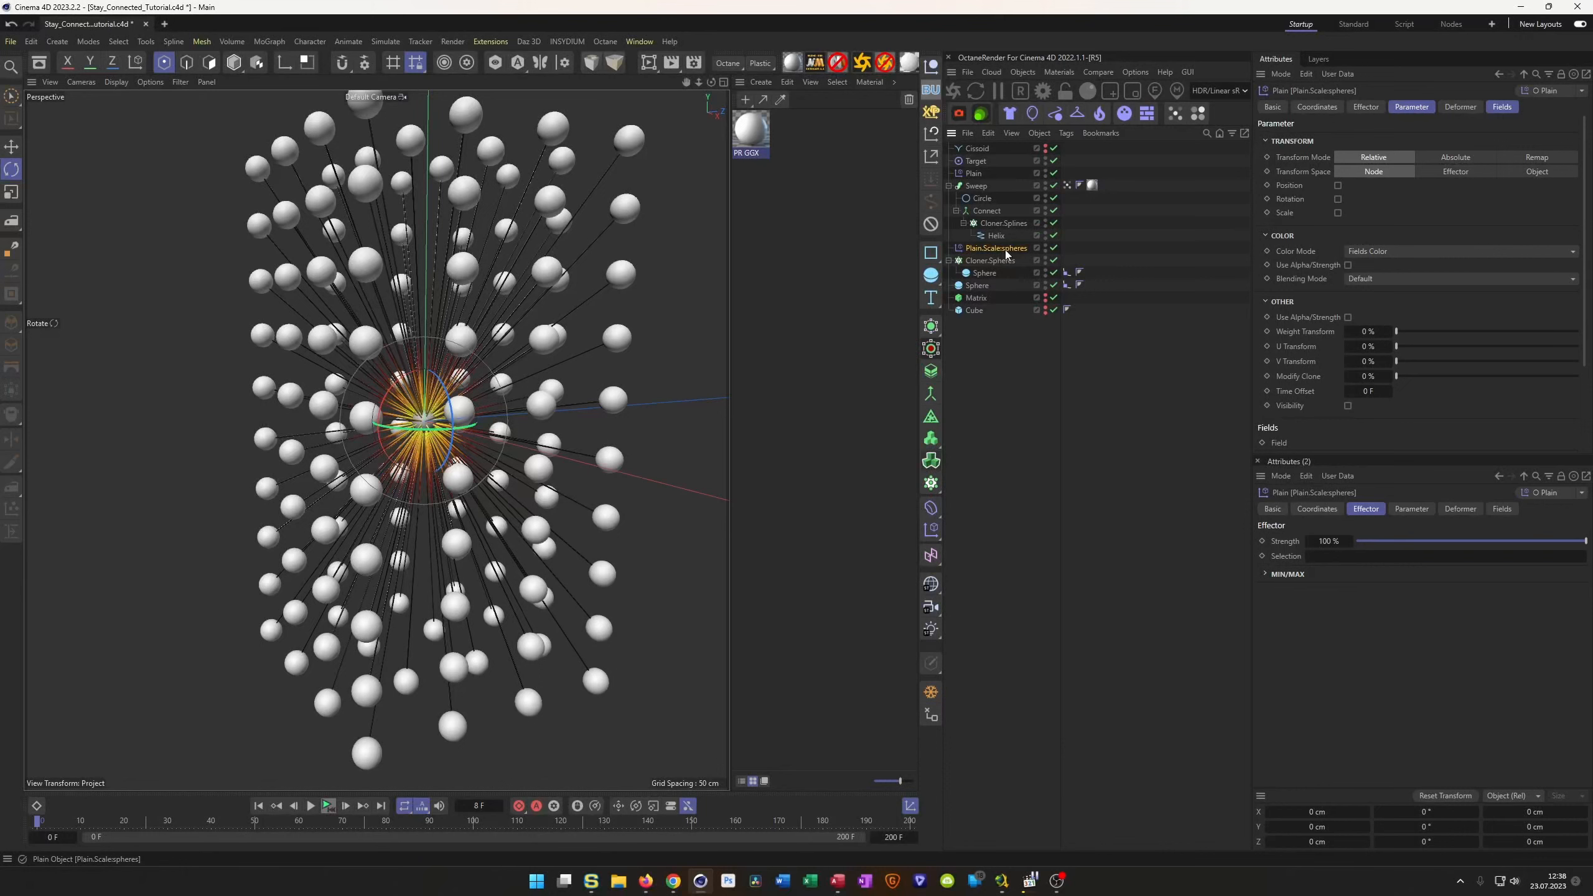
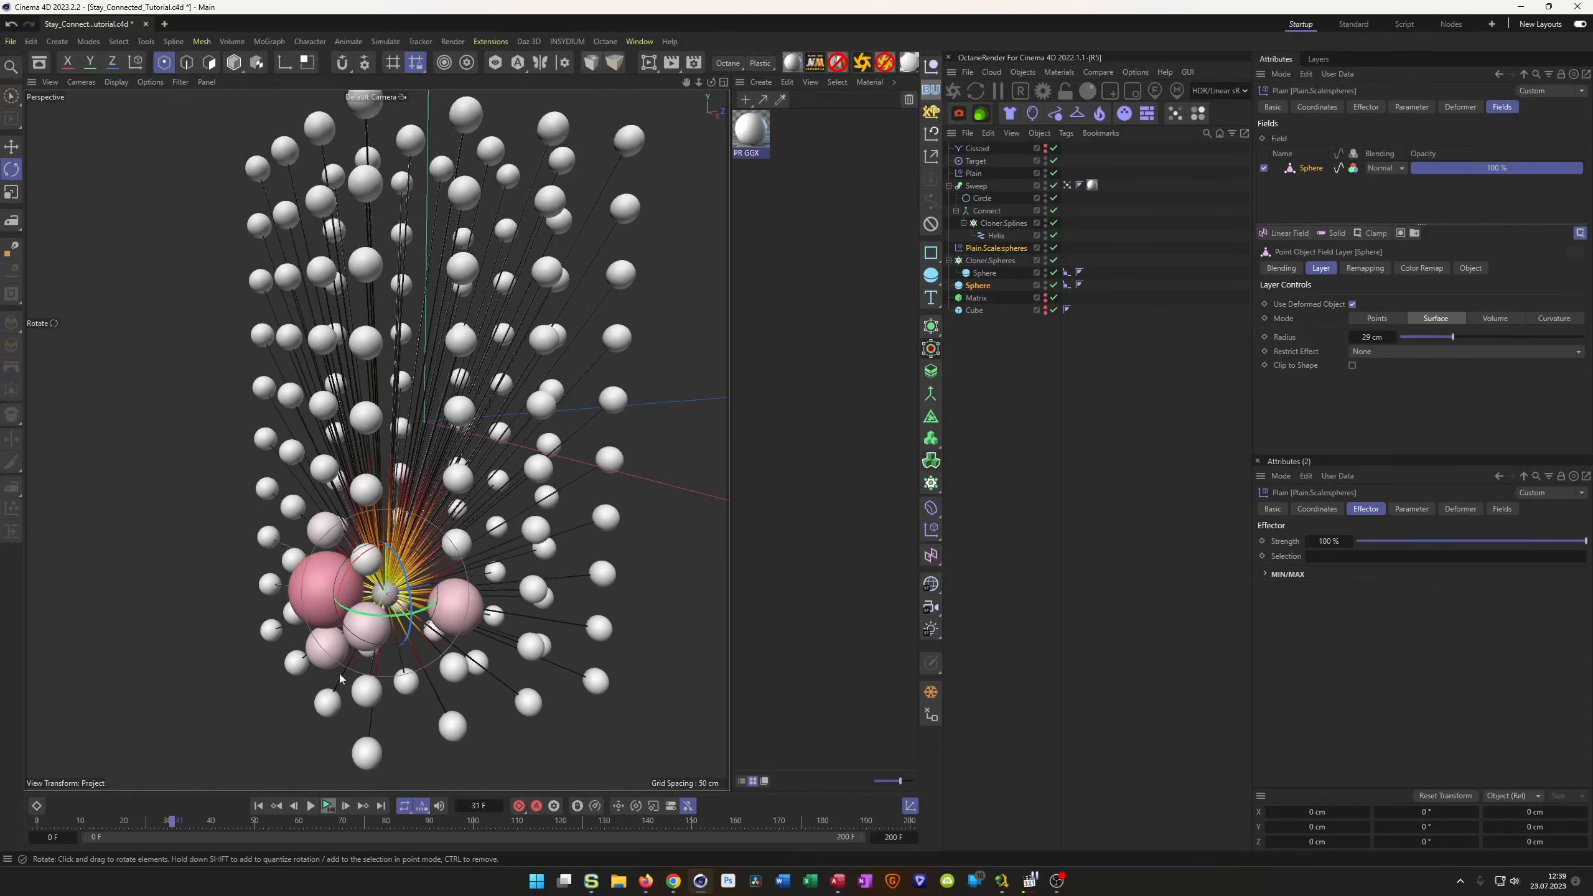
pyautogui.scroll(10, 501, 562)
pyautogui.scroll(-10, 501, 562)
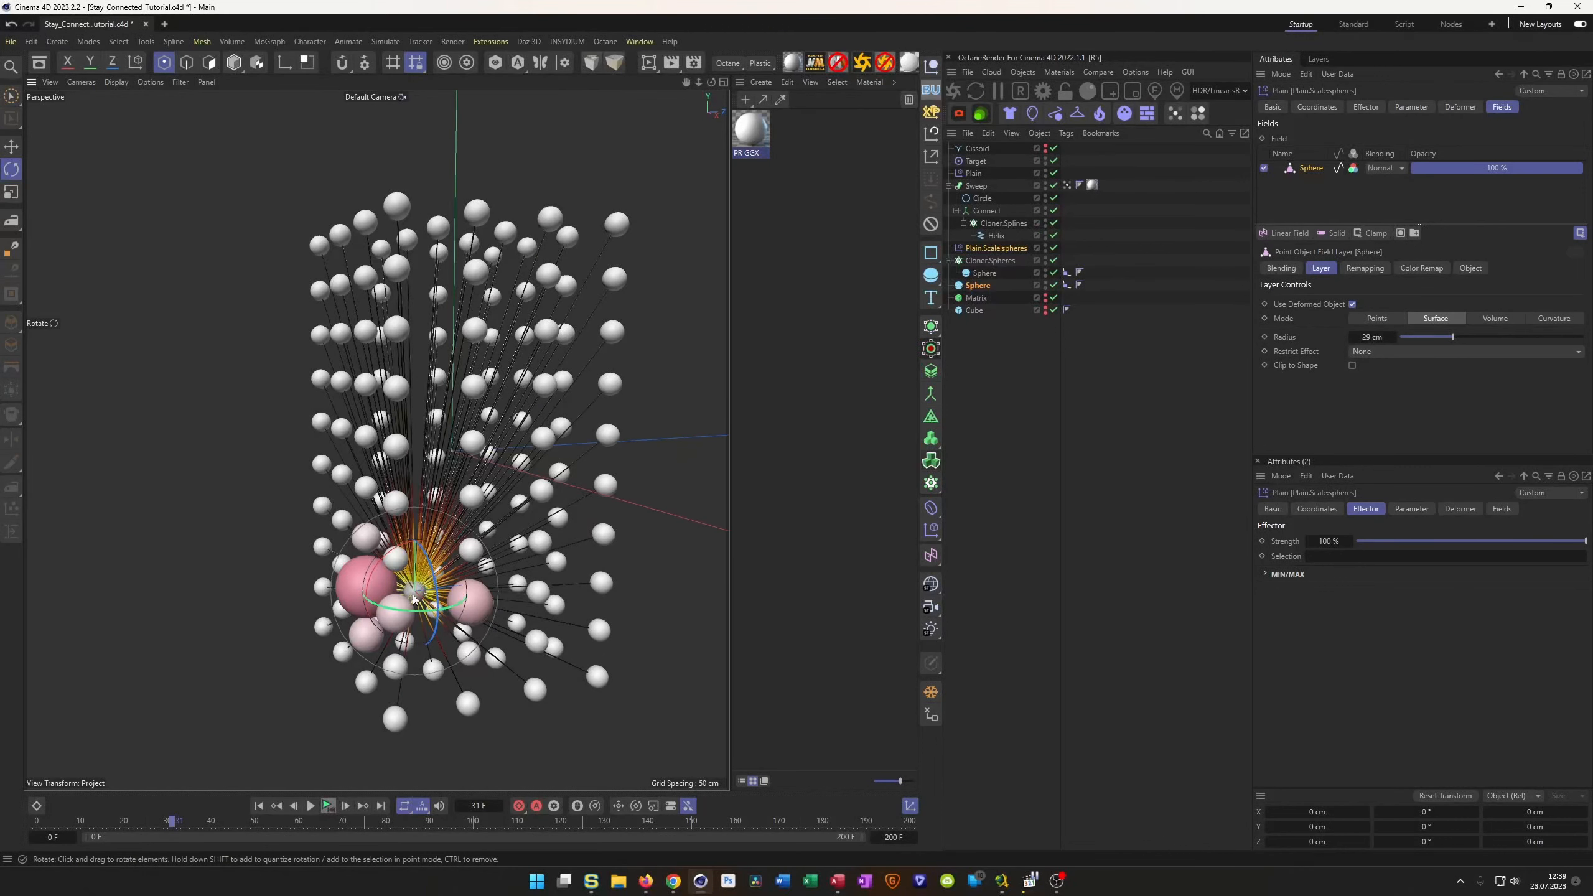
# Increase the radius of the Sphere field in Plain.Scalespheres to 58 cm and save the project.
pyautogui.keyDown('alt'); pyautogui.moveTo(415, 599); pyautogui.dragTo(468, 597, button='right'); pyautogui.keyUp('alt')
pyautogui.moveTo(468, 596)
pyautogui.keyDown('alt'); pyautogui.mouseDown()
pyautogui.moveTo(502, 584)
pyautogui.moveTo(470, 584)
pyautogui.mouseUp(); pyautogui.keyUp('alt')
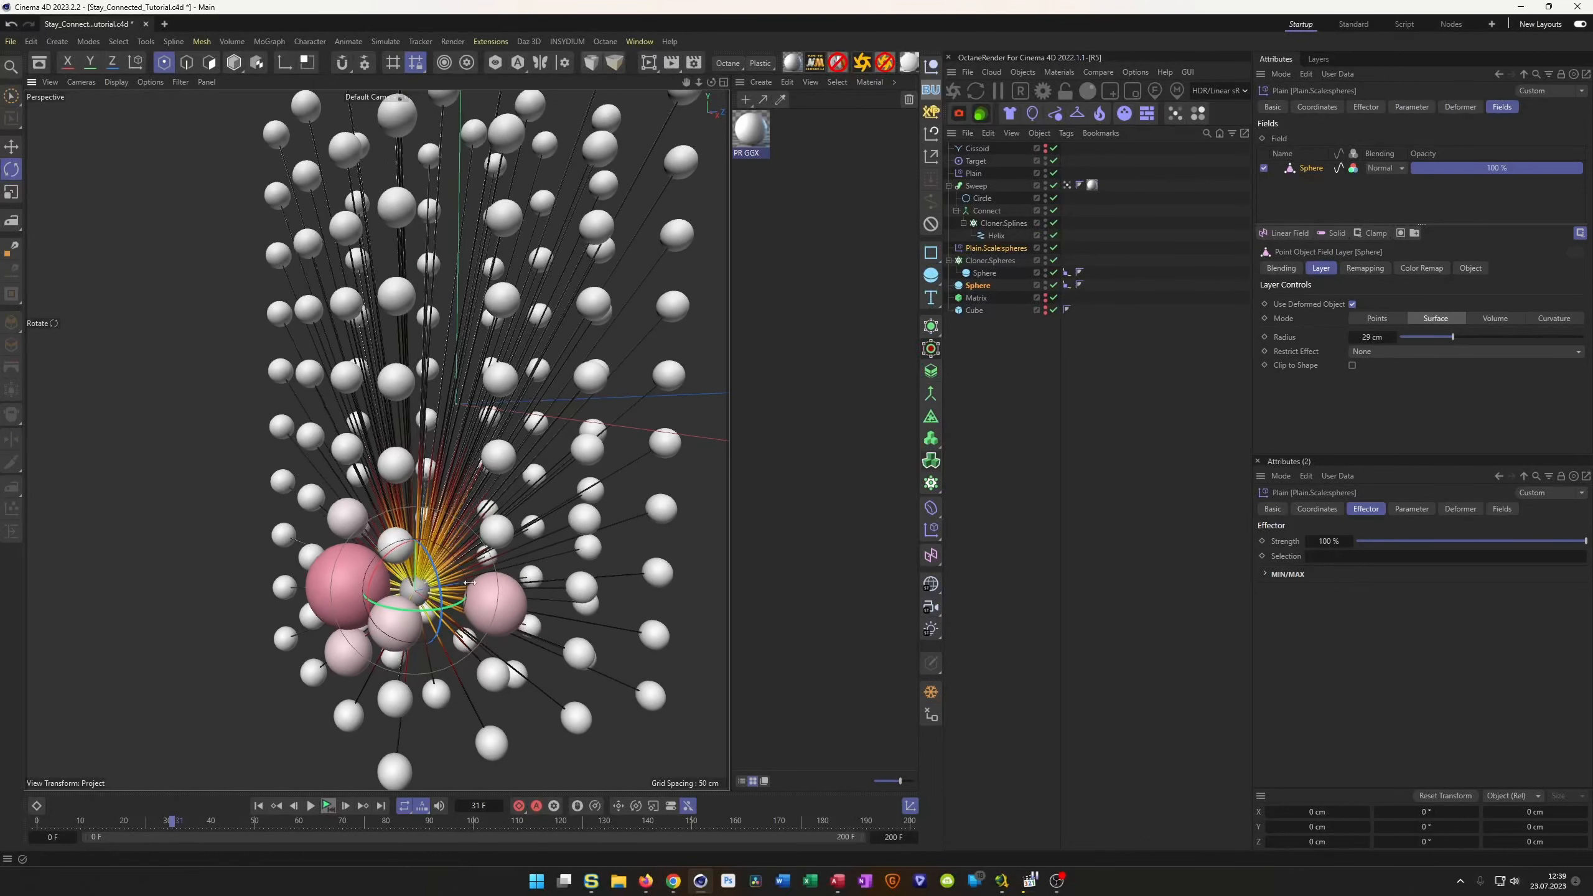
pyautogui.moveTo(1454, 336); pyautogui.dragTo(1509, 336)
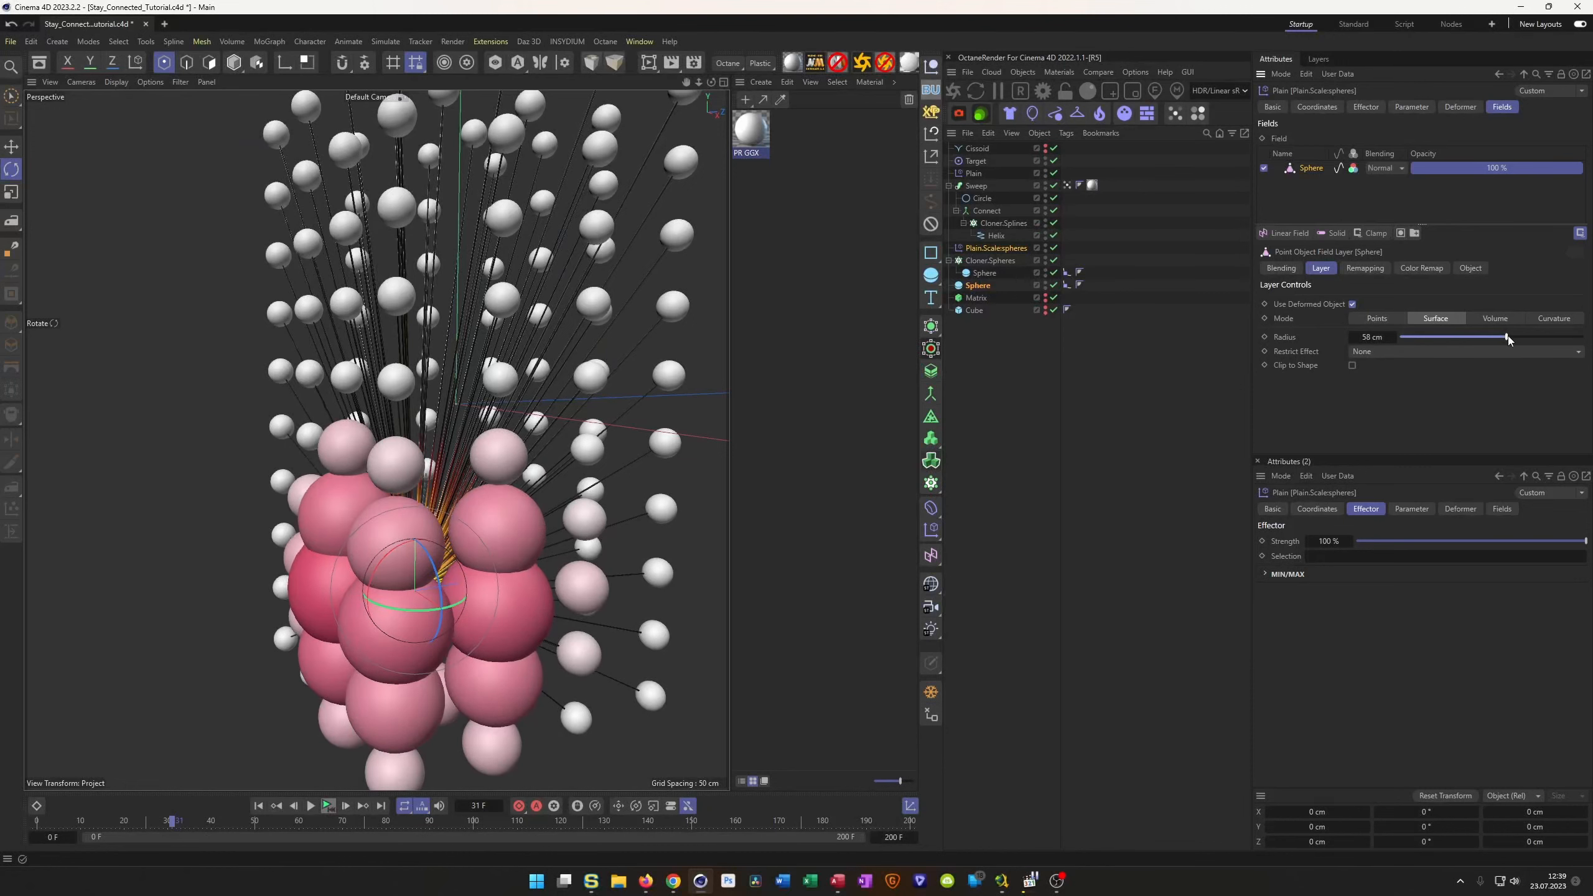
pyautogui.moveTo(401, 569)
pyautogui.keyDown('alt'); pyautogui.mouseDown()
pyautogui.moveTo(222, 580)
pyautogui.moveTo(280, 606)
pyautogui.moveTo(416, 562)
pyautogui.moveTo(386, 590)
pyautogui.mouseUp(); pyautogui.keyUp('alt')
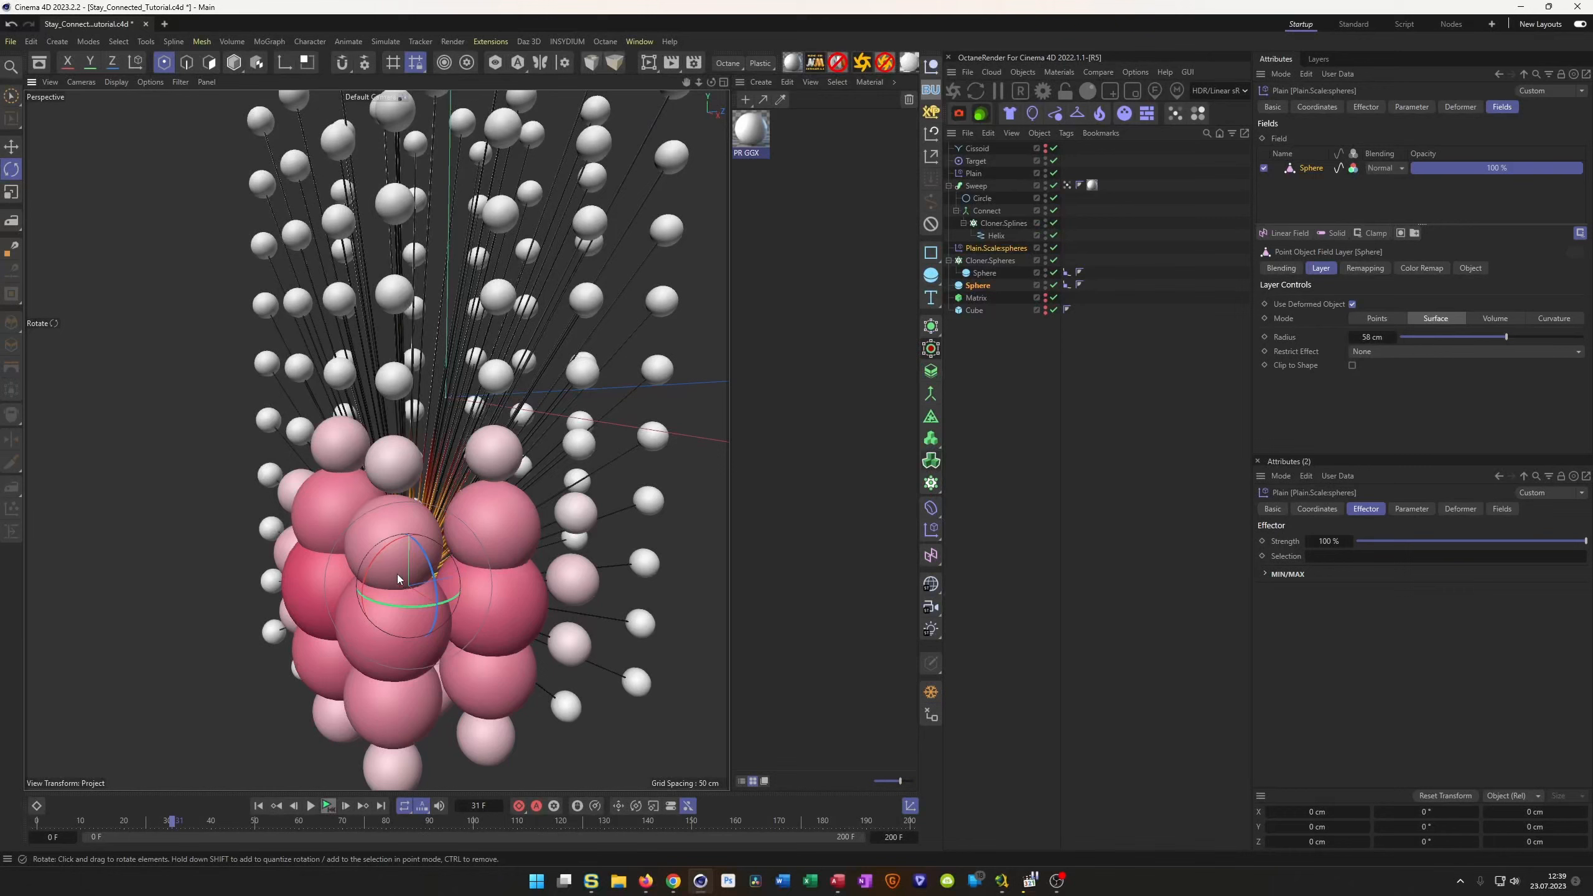
pyautogui.hotkey('ctrl', 's')
pyautogui.keyDown('alt'); pyautogui.moveTo(418, 581); pyautogui.dragTo(464, 530); pyautogui.keyUp('alt')
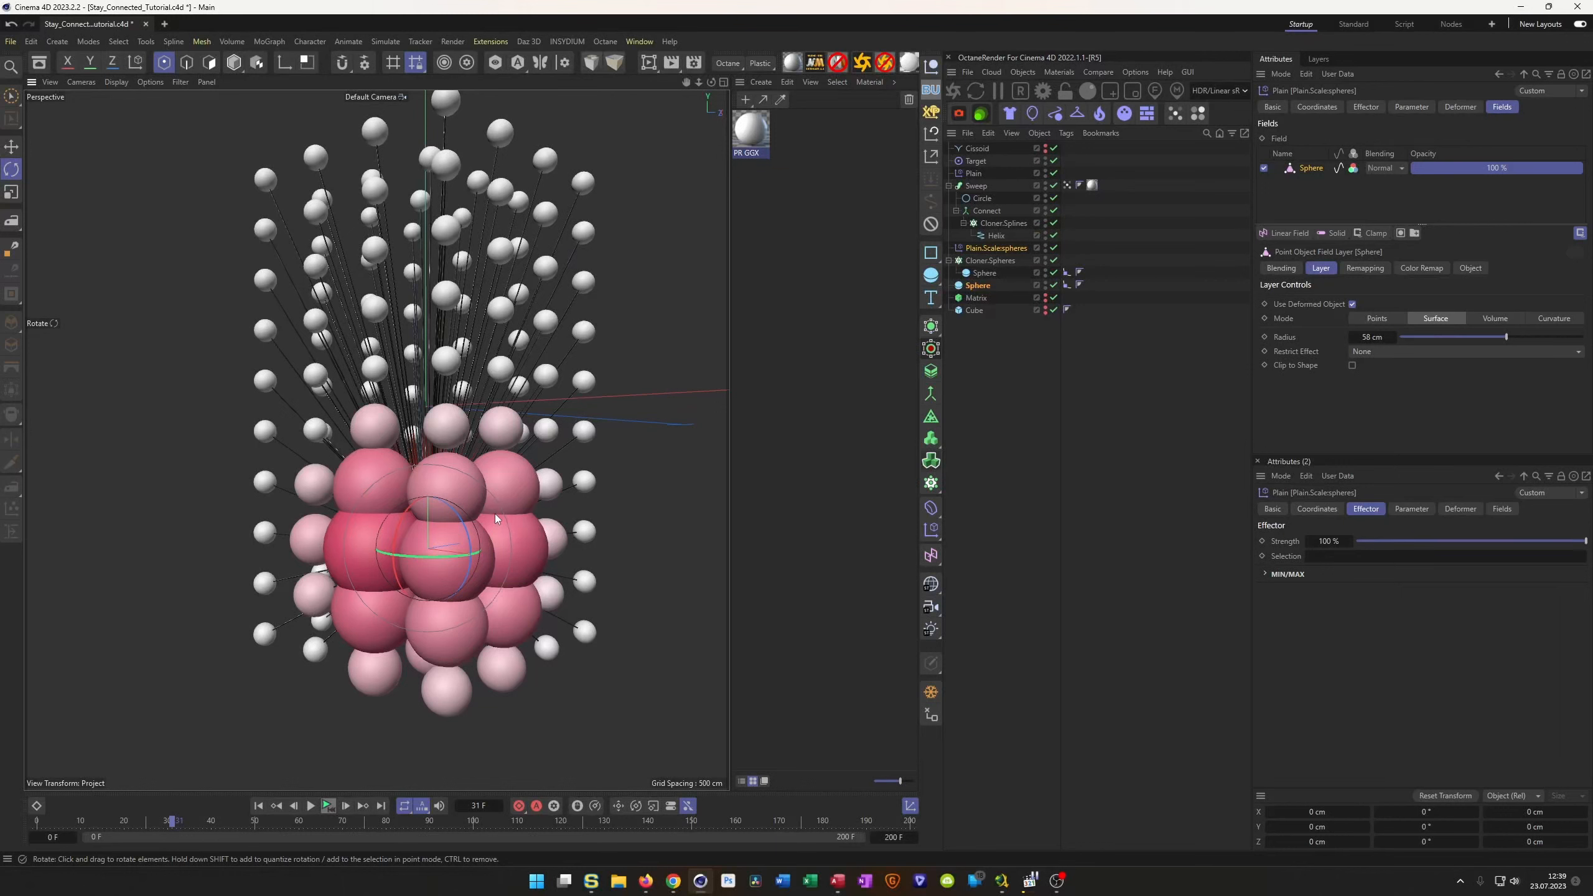
pyautogui.keyDown('alt'); pyautogui.moveTo(454, 490); pyautogui.dragTo(501, 495); pyautogui.keyUp('alt')
pyautogui.scroll(-2, 413, 564)
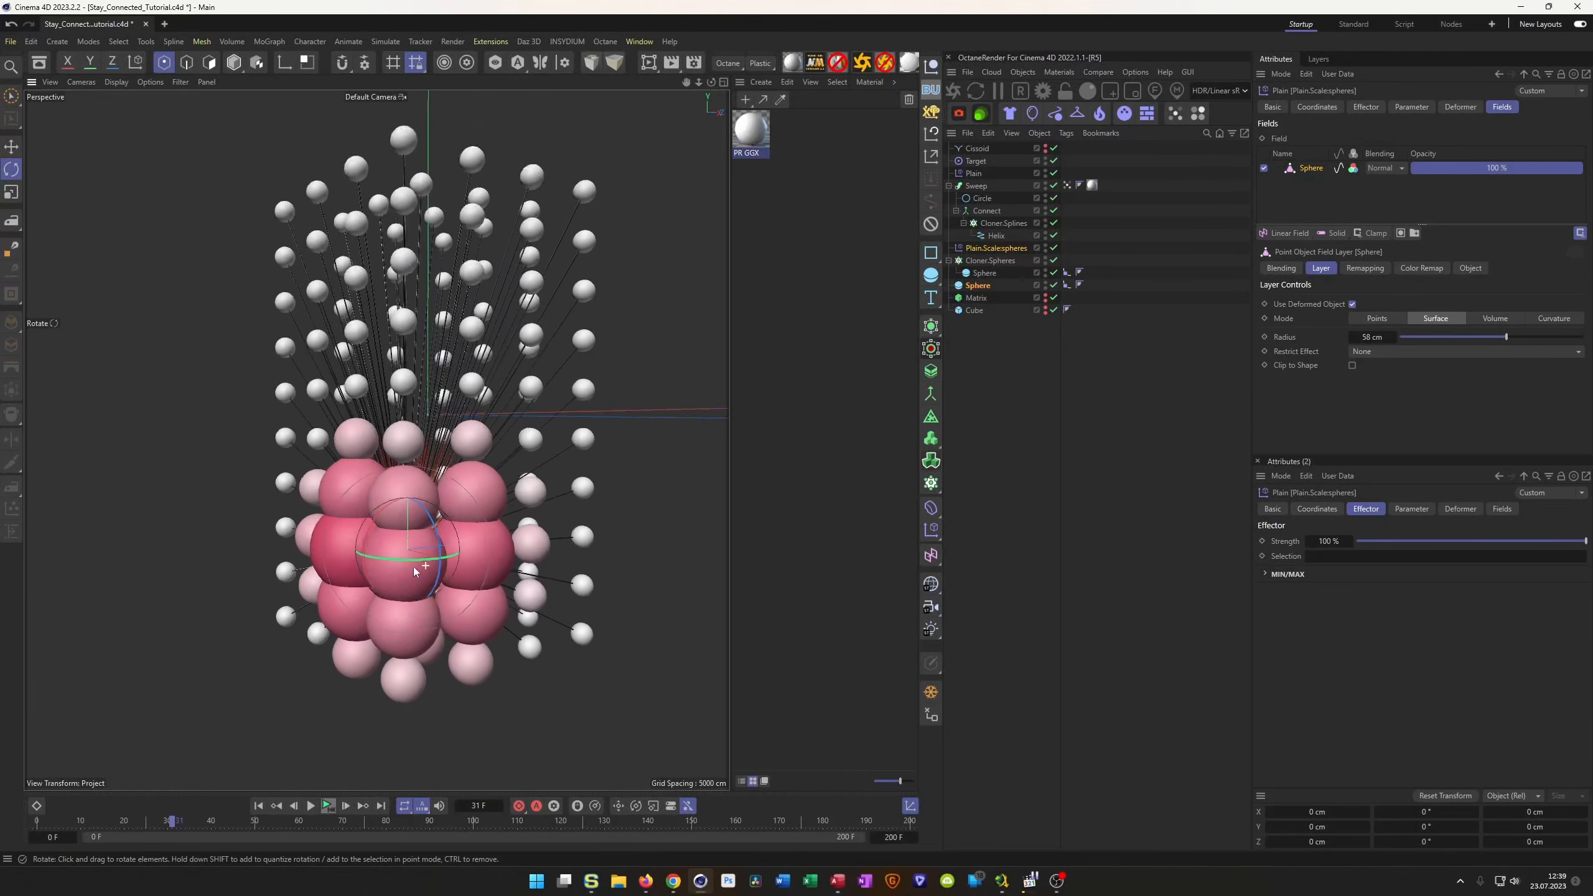
# Review the colour parameters and field colour channel of Plain.Scalespheres, and compare the clones with the Stay_Connected.mp4 reference video.
pyautogui.click(1367, 108)
pyautogui.click(1409, 108)
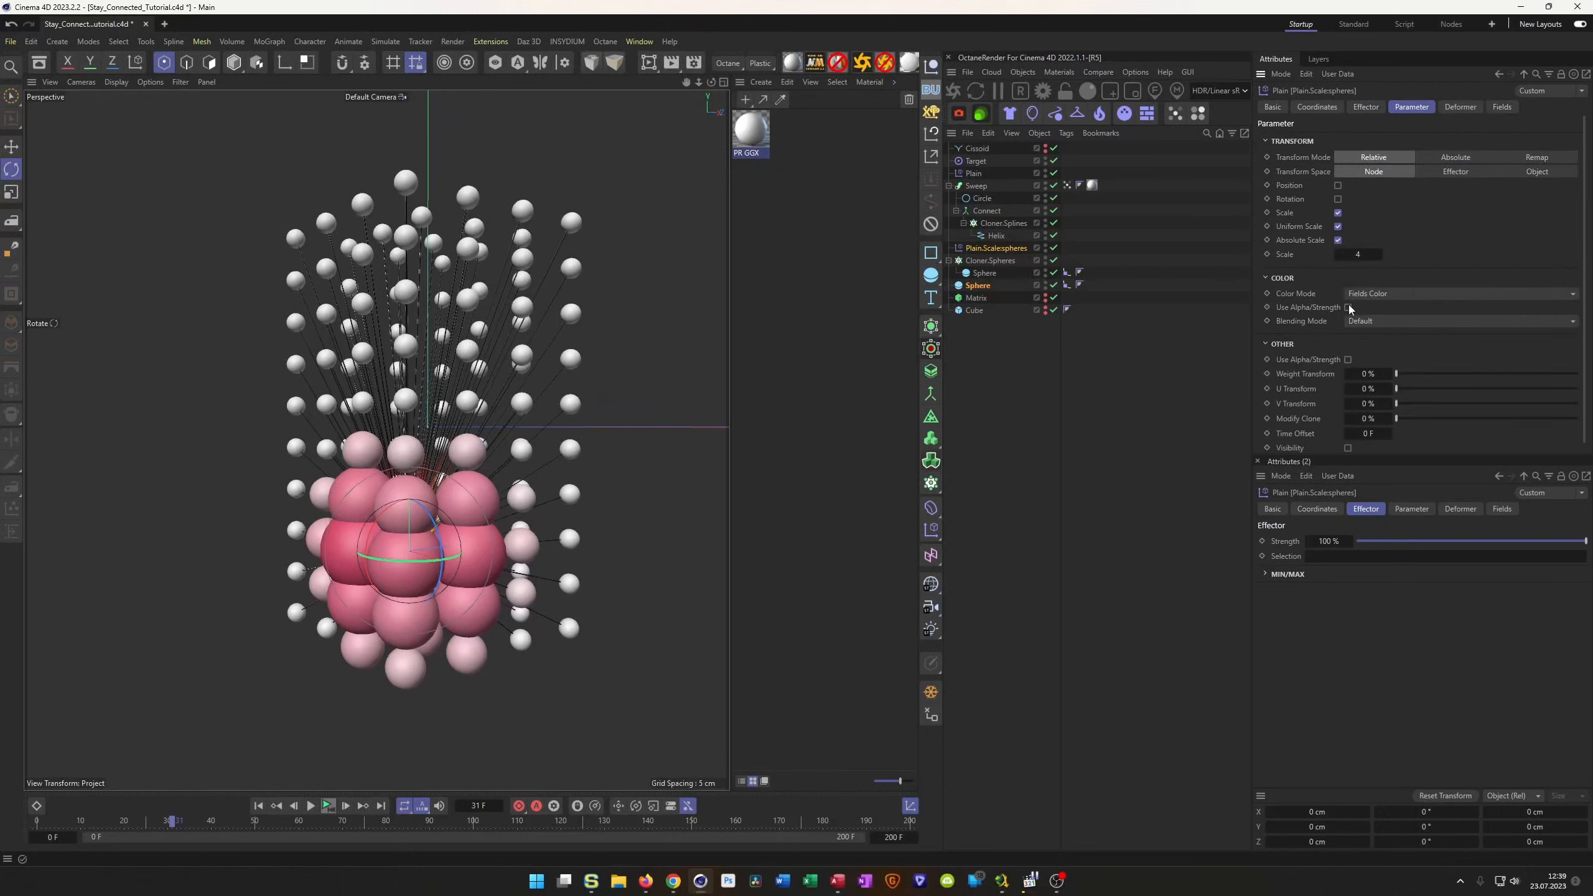
pyautogui.click(1503, 107)
pyautogui.click(1353, 168)
pyautogui.click(1353, 168)
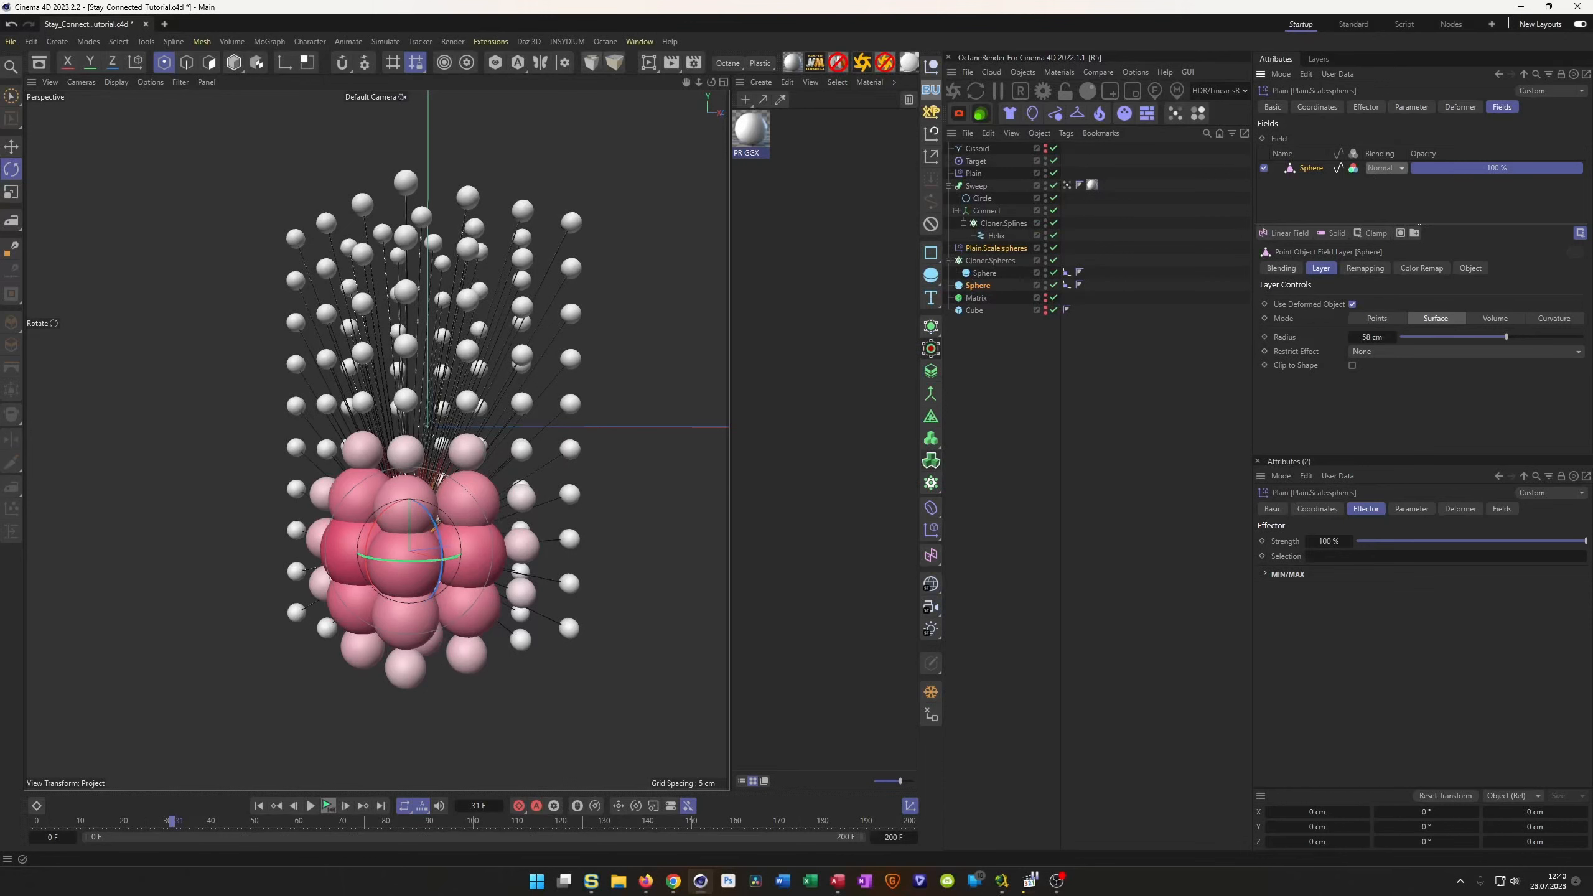
pyautogui.moveTo(0, 162); pyautogui.dragTo(556, 168)
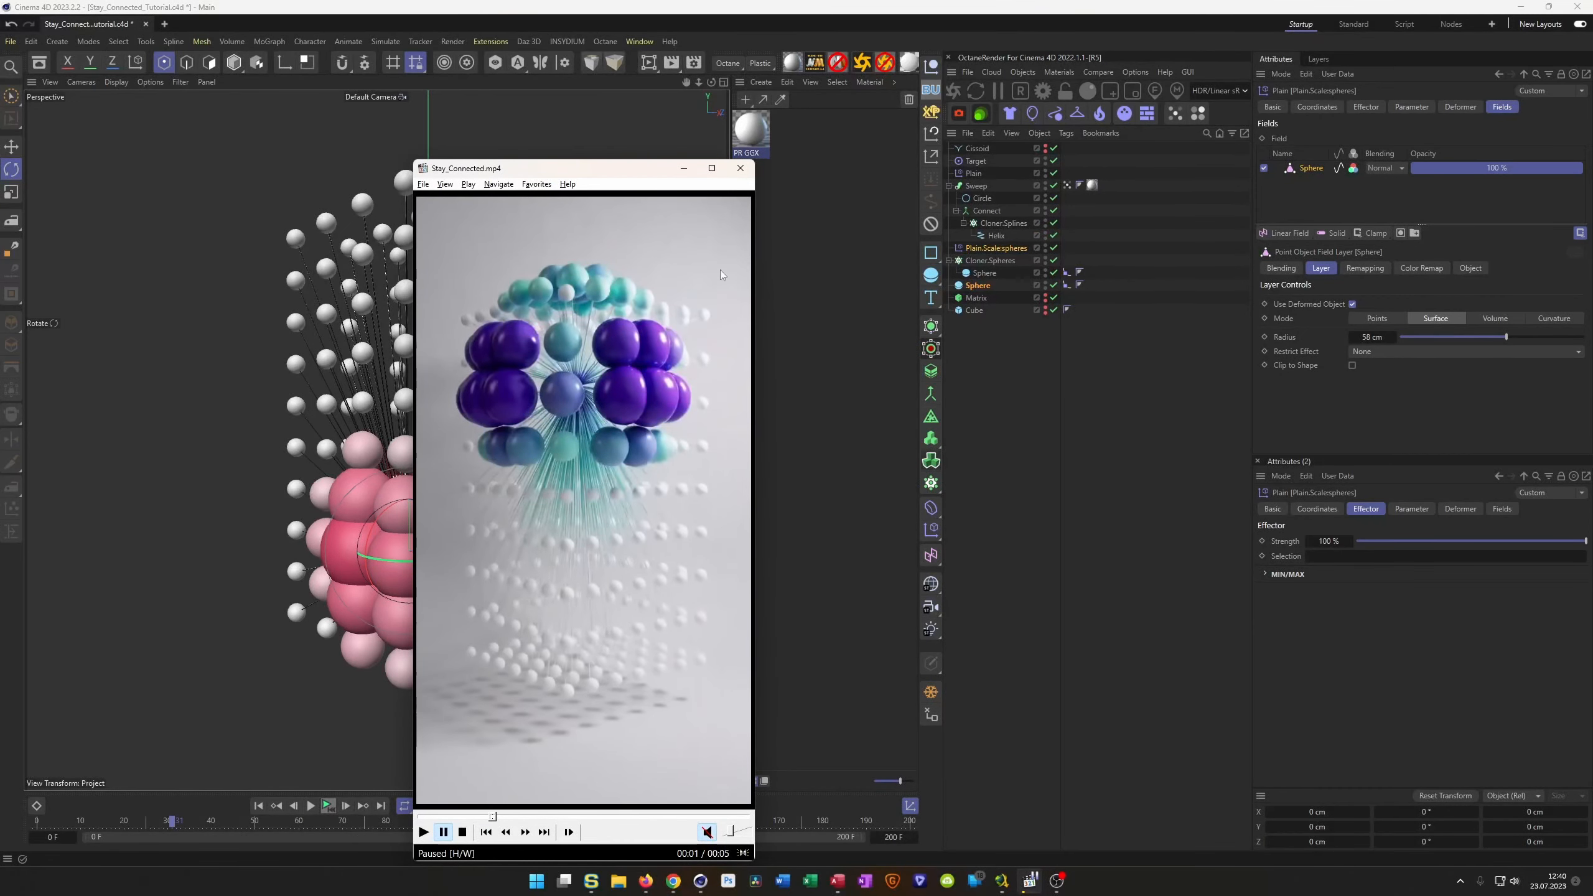
pyautogui.moveTo(619, 171); pyautogui.dragTo(0, 170)
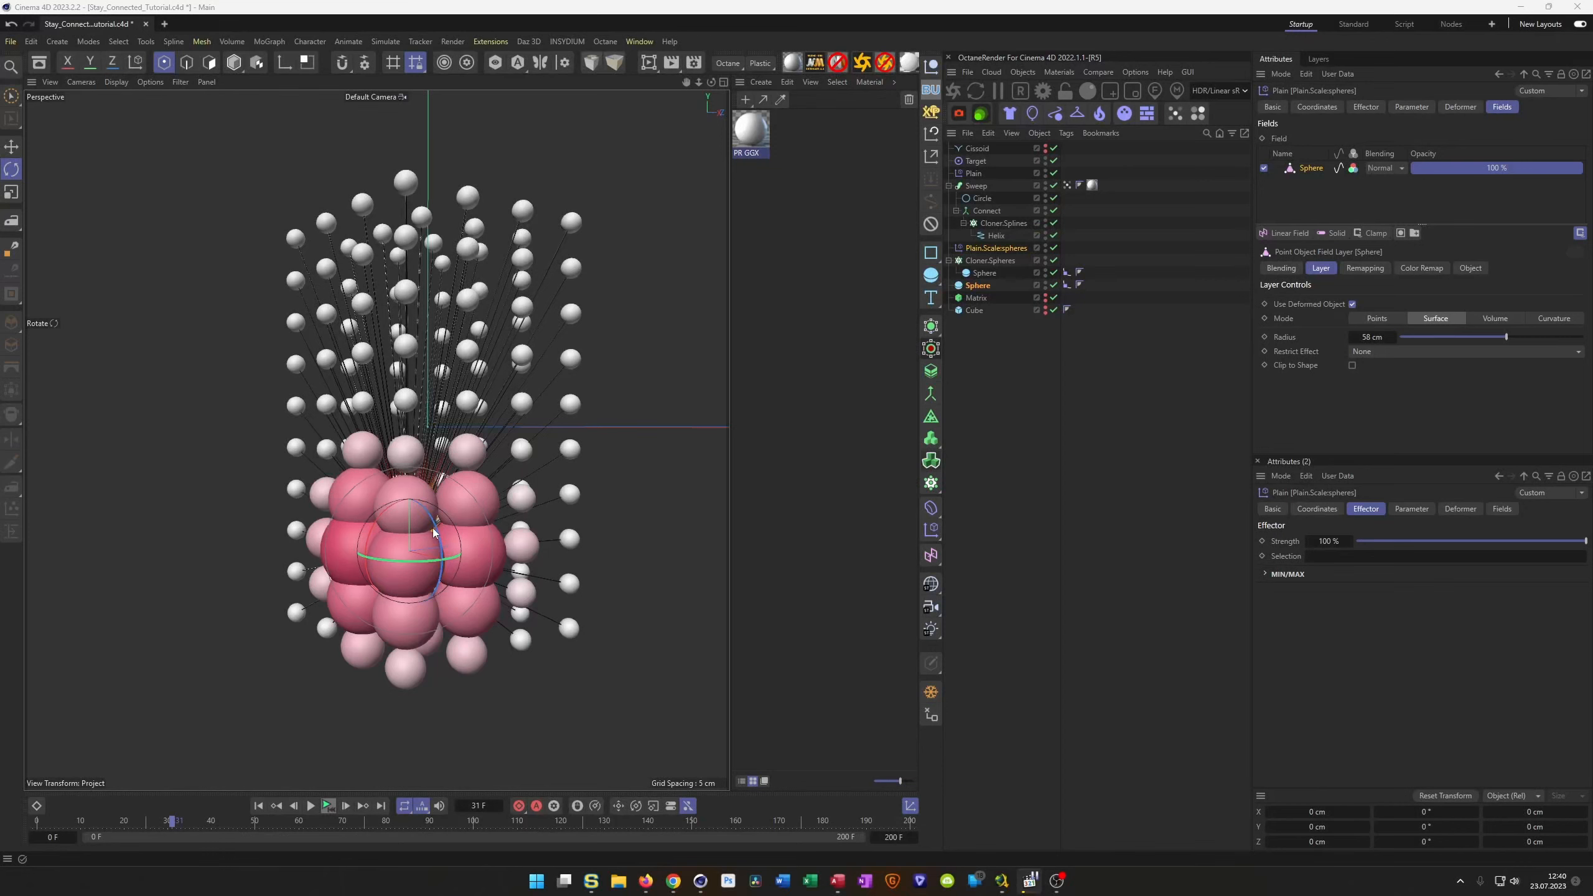
# Save the project and play the animation to check how the clones scale around the moving sphere.
pyautogui.keyDown('alt'); pyautogui.moveTo(413, 589); pyautogui.dragTo(419, 587, button='right'); pyautogui.keyUp('alt')
pyautogui.hotkey('ctrl', 's')
pyautogui.click(327, 806)
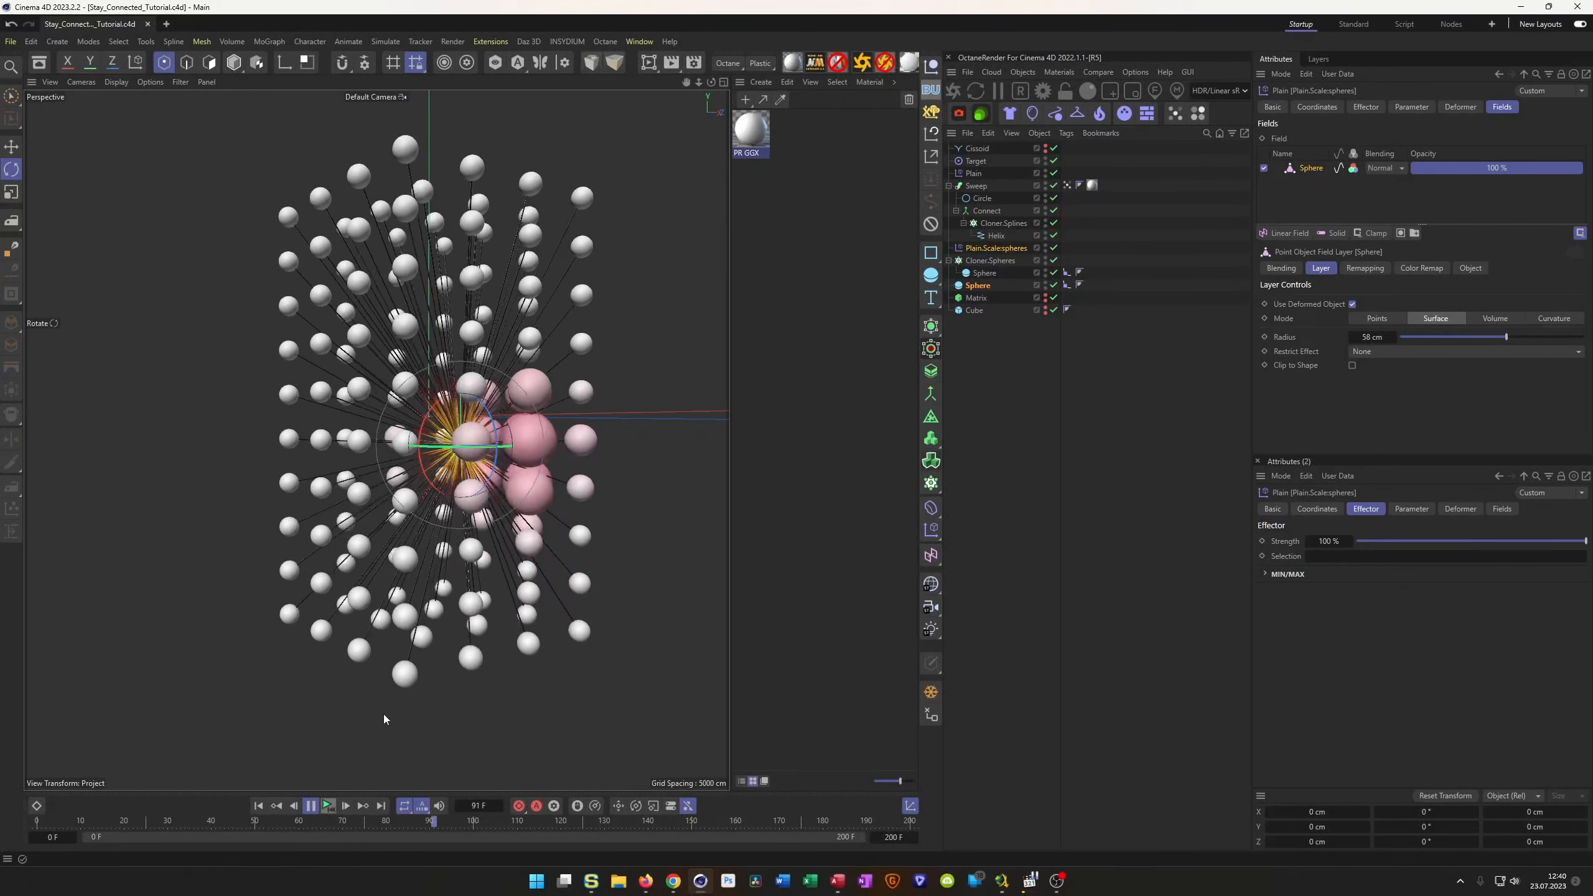
pyautogui.press('9')
pyautogui.click(325, 808)
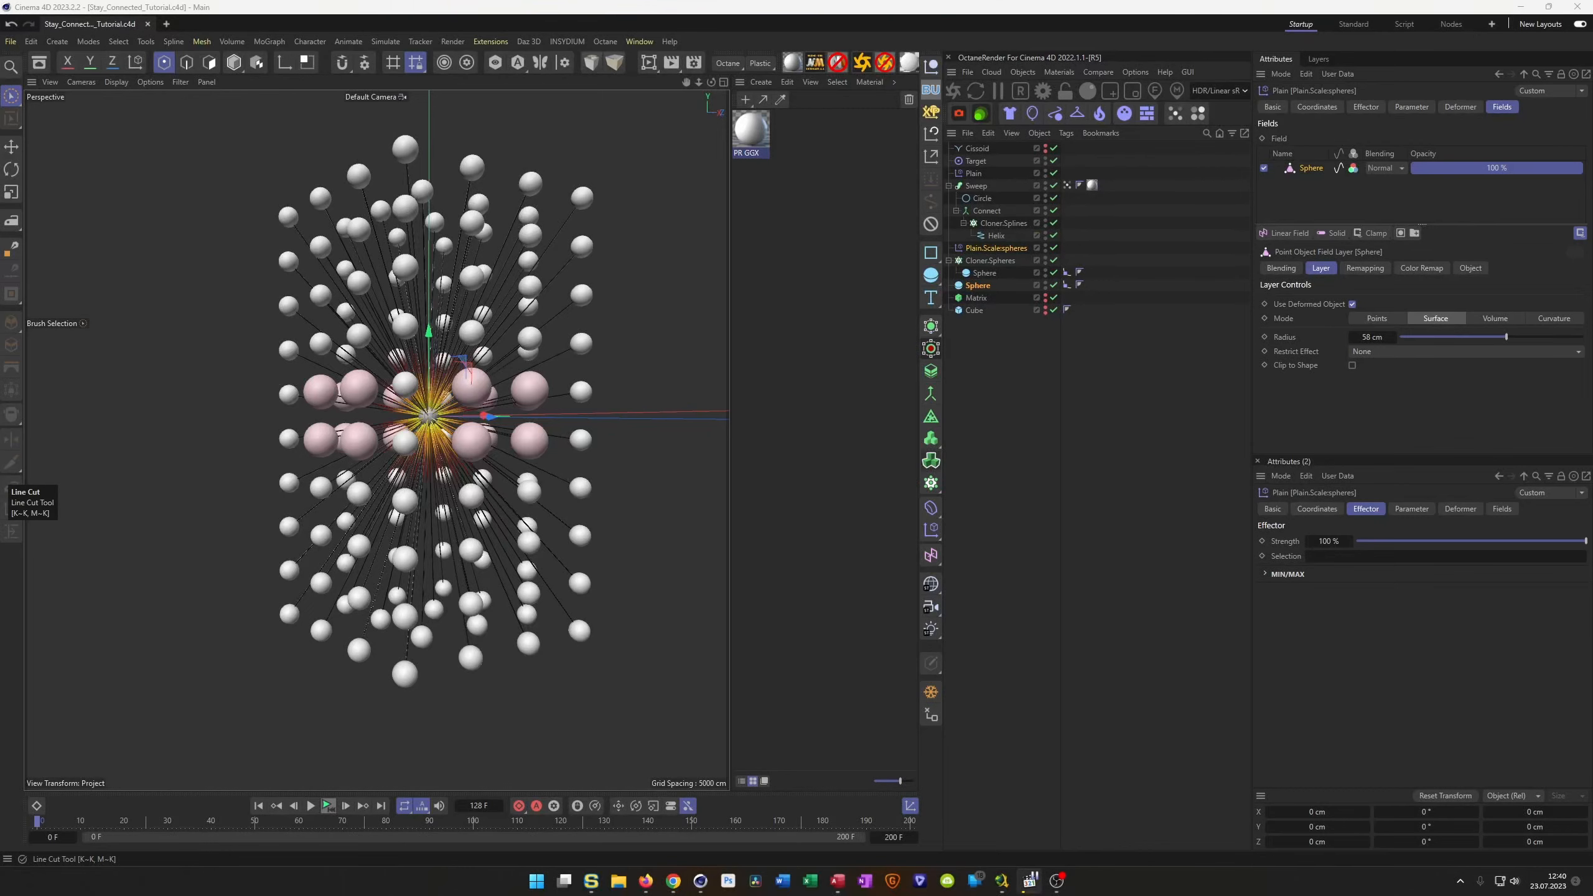
# Play part of the Stay_Connected.mp4 reference video for comparison, and scrub the timeline around frame 0.
pyautogui.moveTo(0, 151); pyautogui.dragTo(708, 155)
pyautogui.click(694, 199)
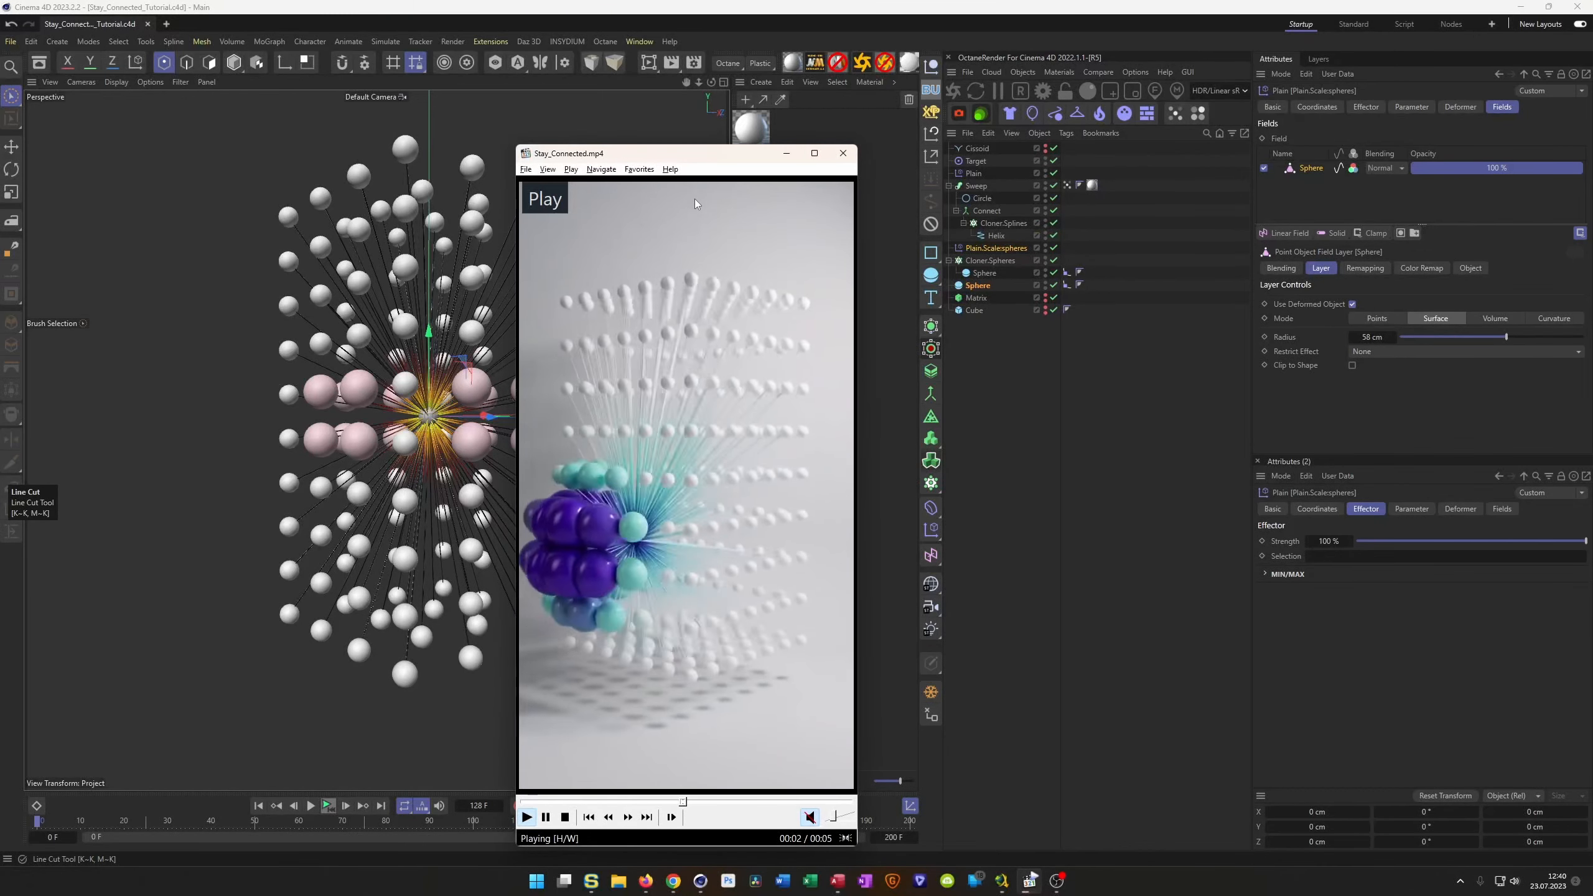
pyautogui.click(695, 200)
pyautogui.moveTo(702, 186); pyautogui.dragTo(0, 188)
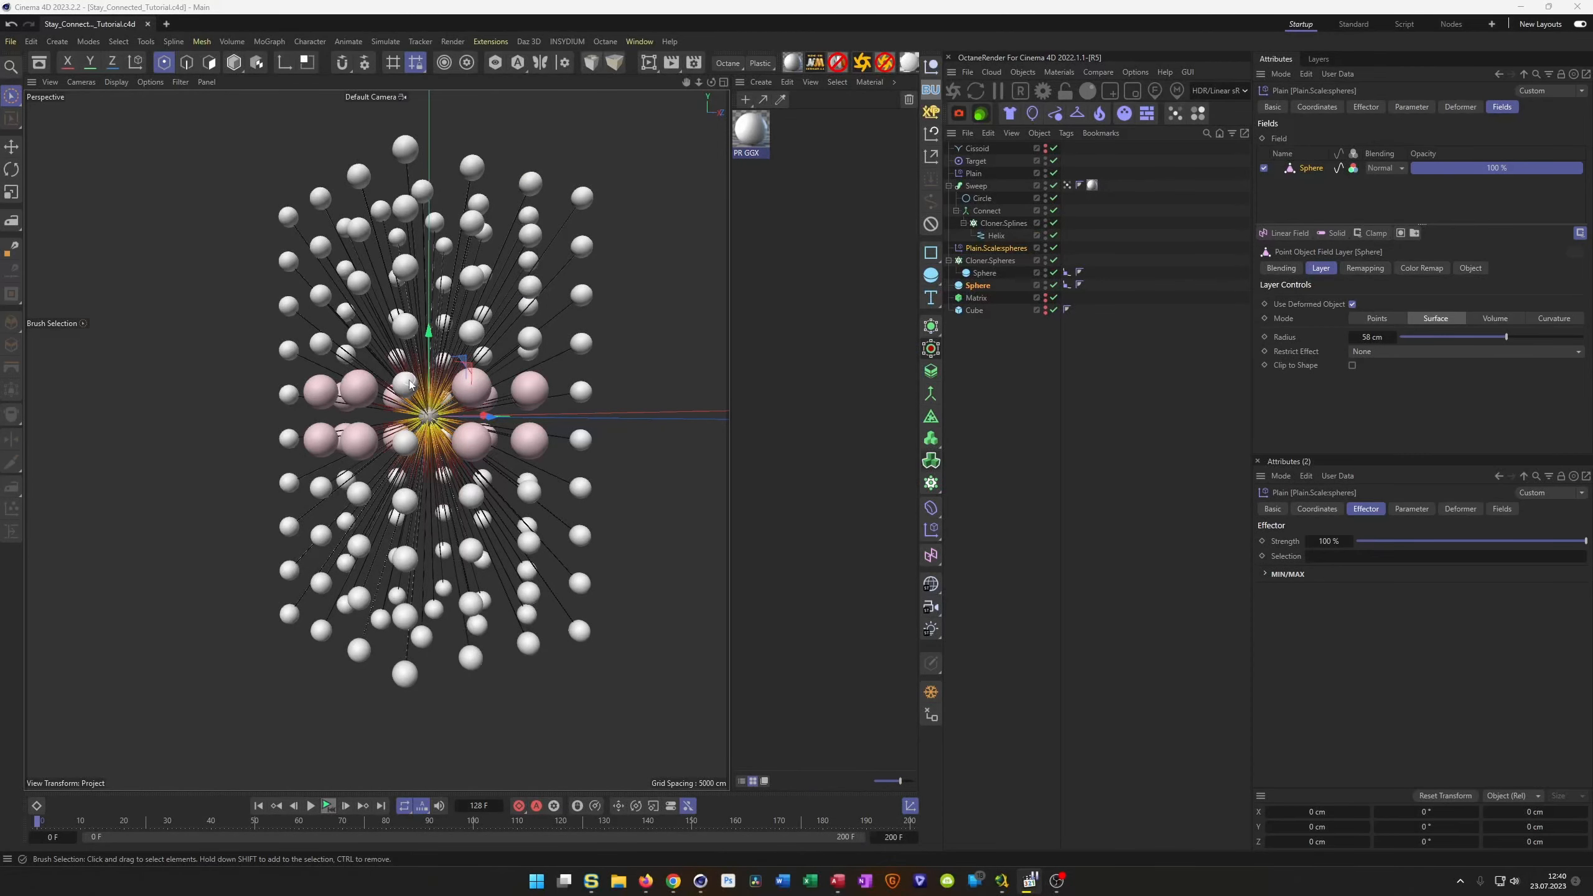
pyautogui.click(38, 826)
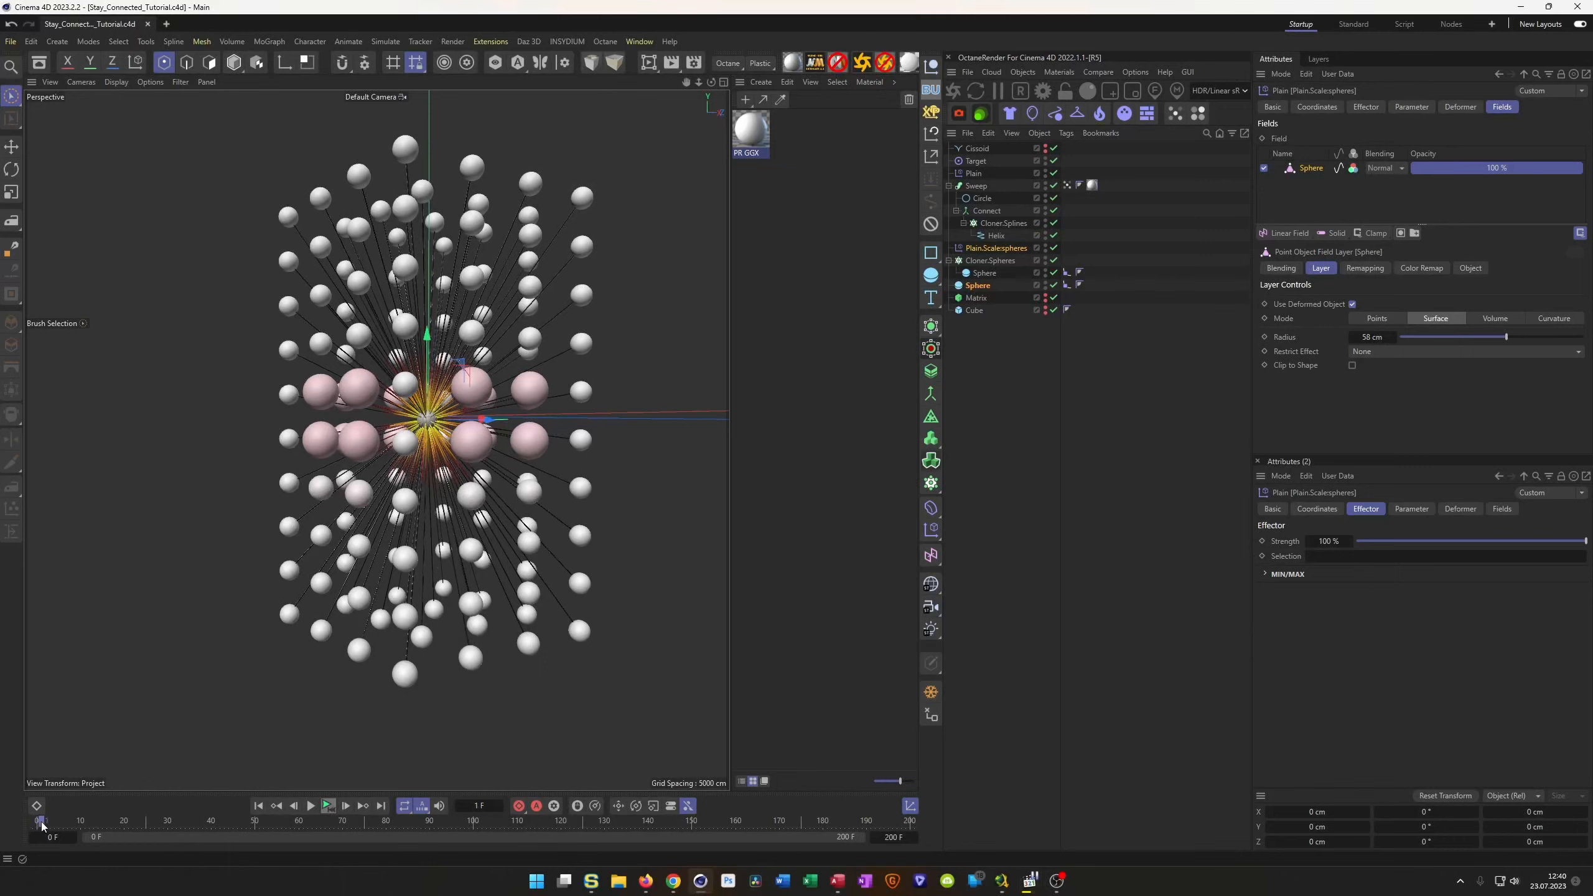
pyautogui.moveTo(26, 824)
pyautogui.mouseDown()
pyautogui.moveTo(155, 820)
pyautogui.moveTo(6, 814)
pyautogui.mouseUp()
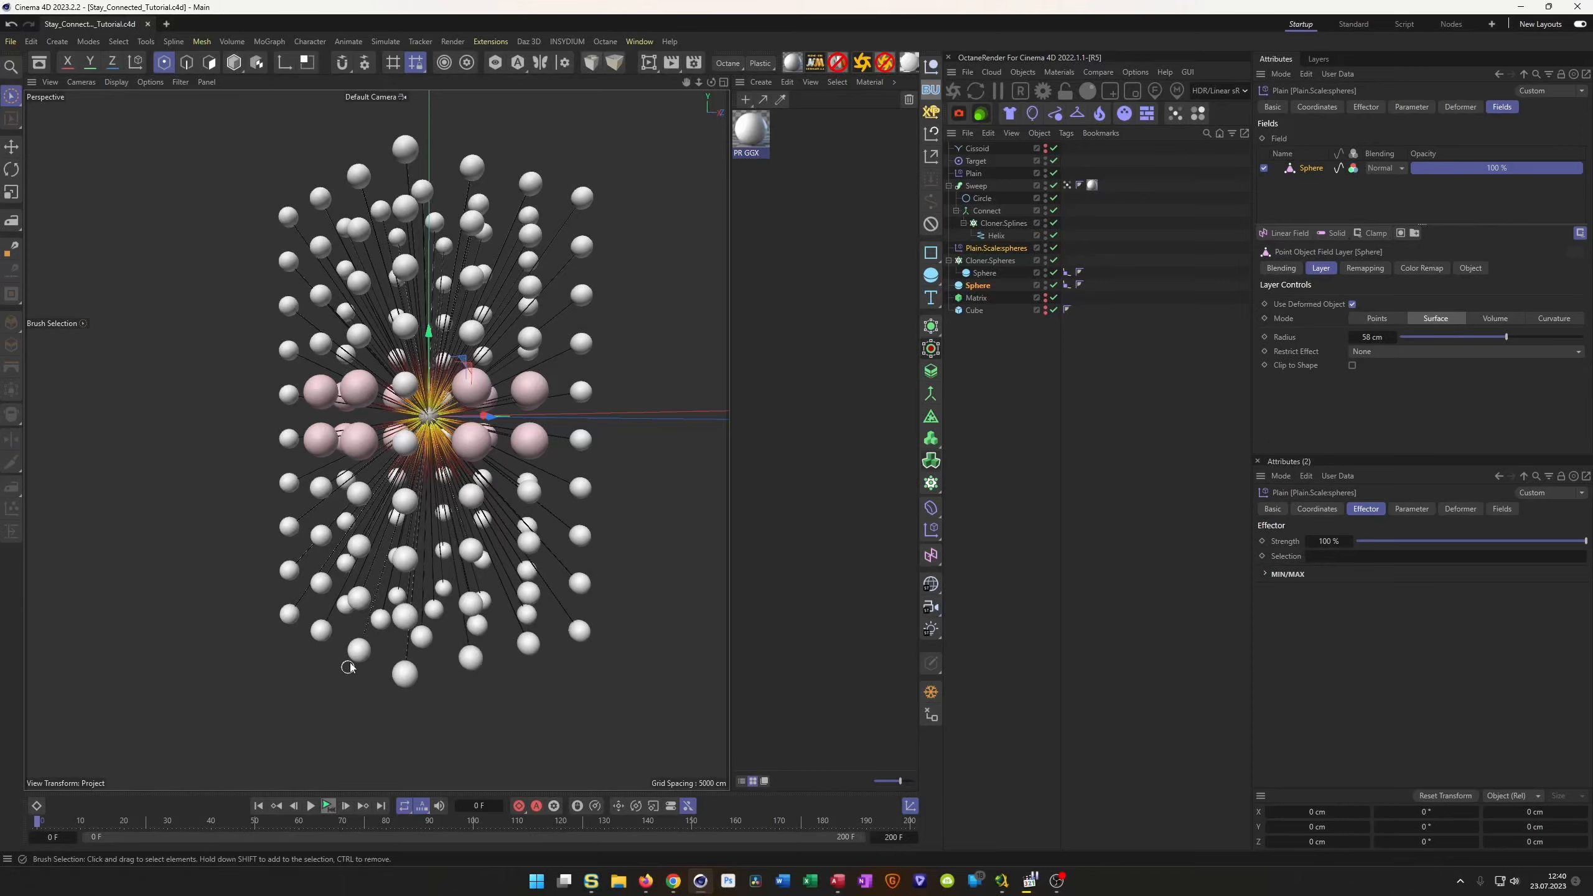
# Reduce the Sphere field radius in Plain.Scalespheres to 47 cm, check it in playback and save the project.
pyautogui.scroll(5, 380, 389)
pyautogui.keyDown('alt'); pyautogui.moveTo(329, 326); pyautogui.dragTo(410, 396); pyautogui.keyUp('alt')
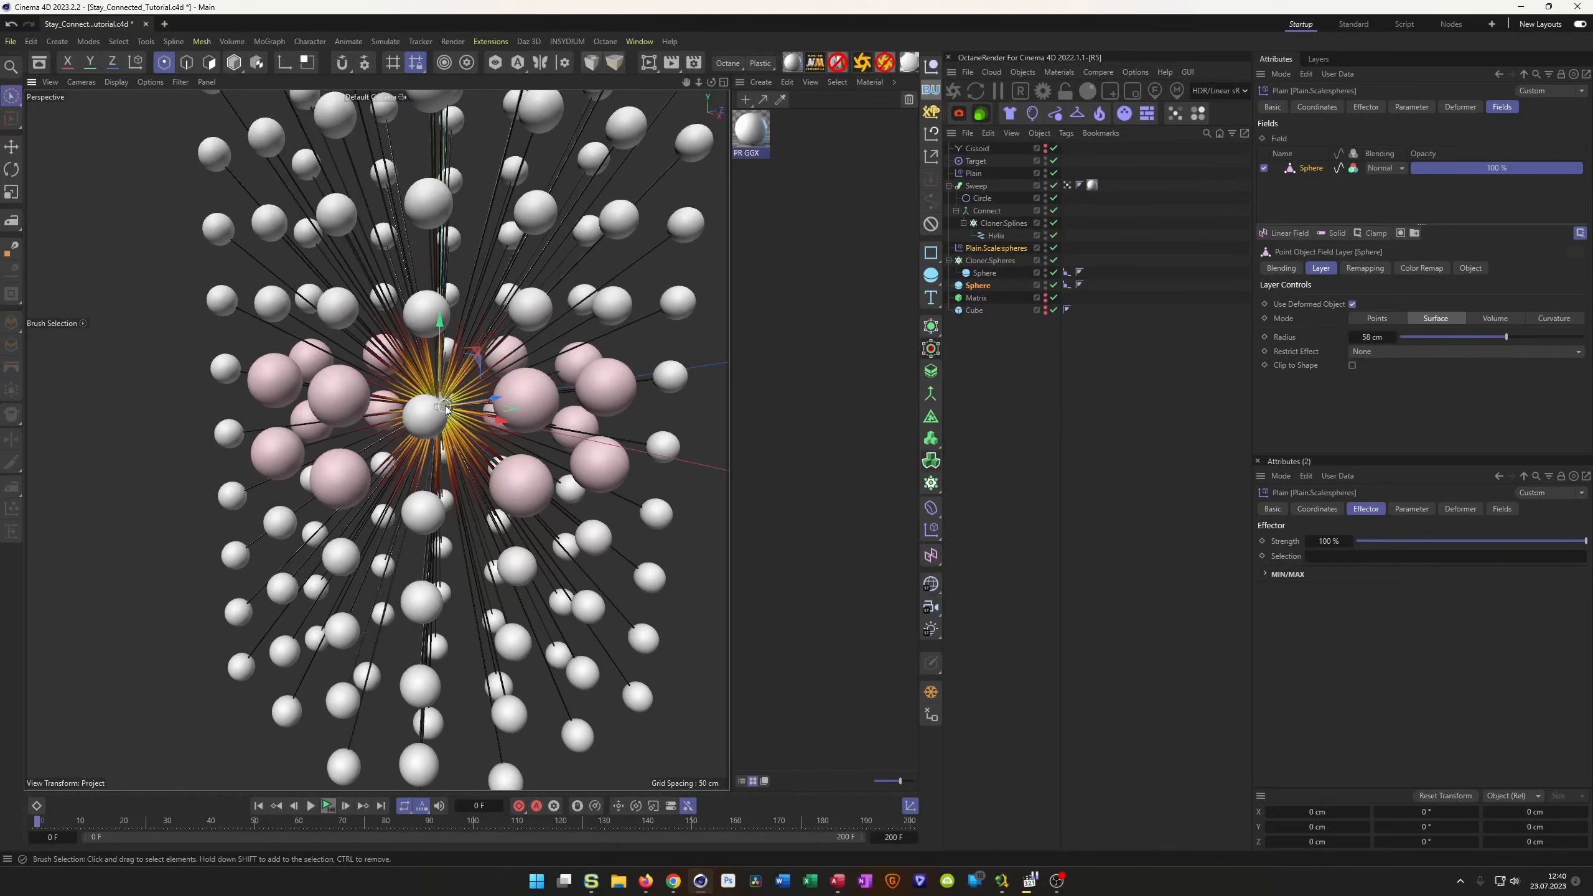
pyautogui.keyDown('alt'); pyautogui.moveTo(453, 412); pyautogui.dragTo(447, 415); pyautogui.keyUp('alt')
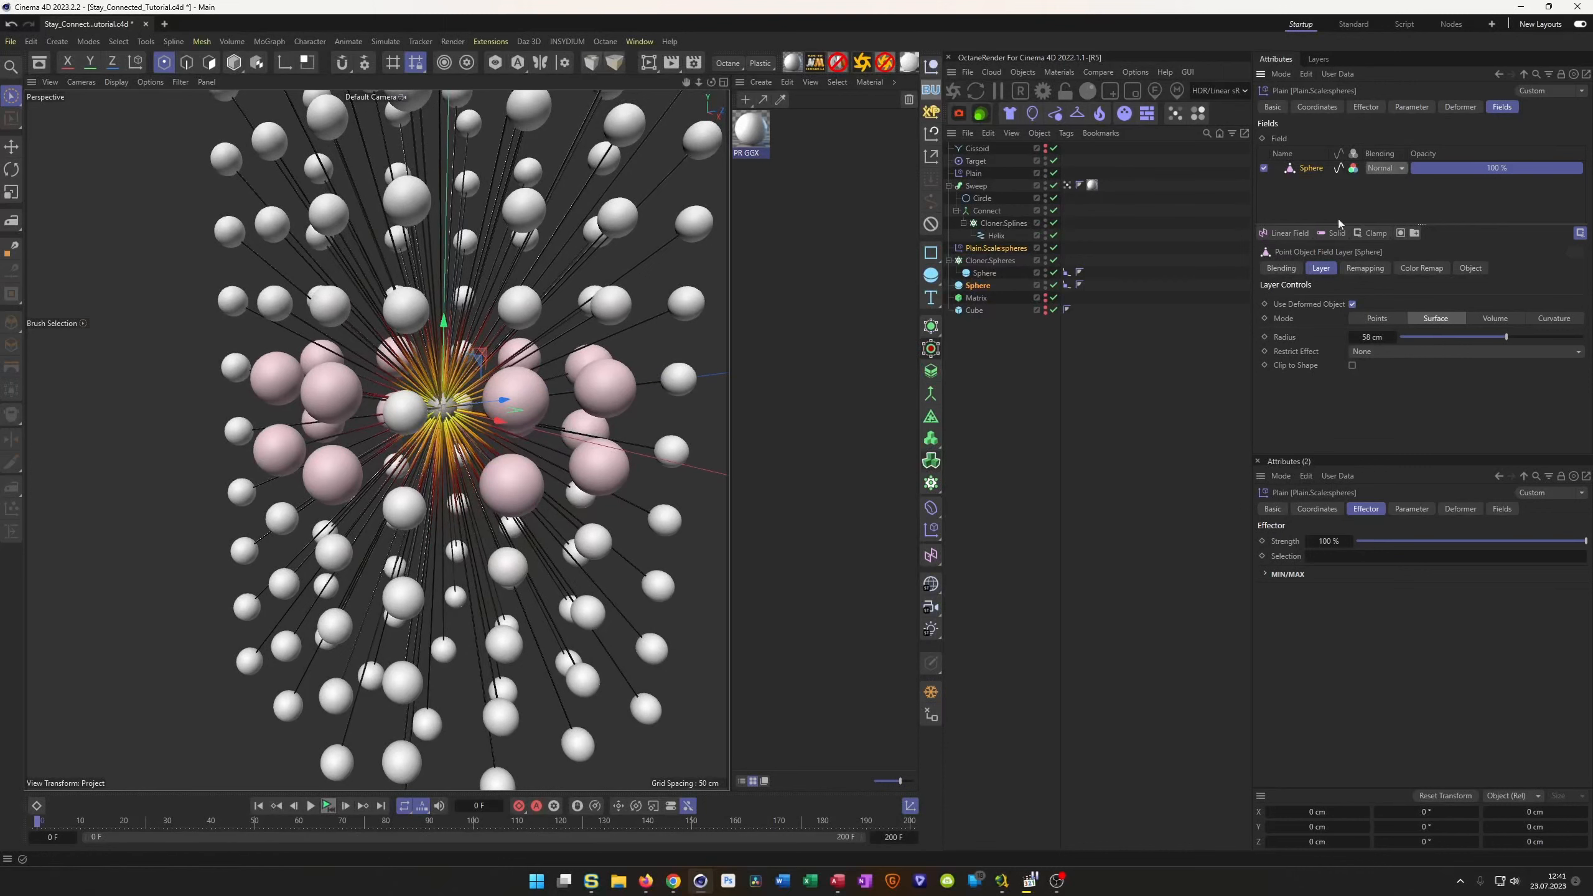
pyautogui.moveTo(1509, 336); pyautogui.dragTo(1487, 338)
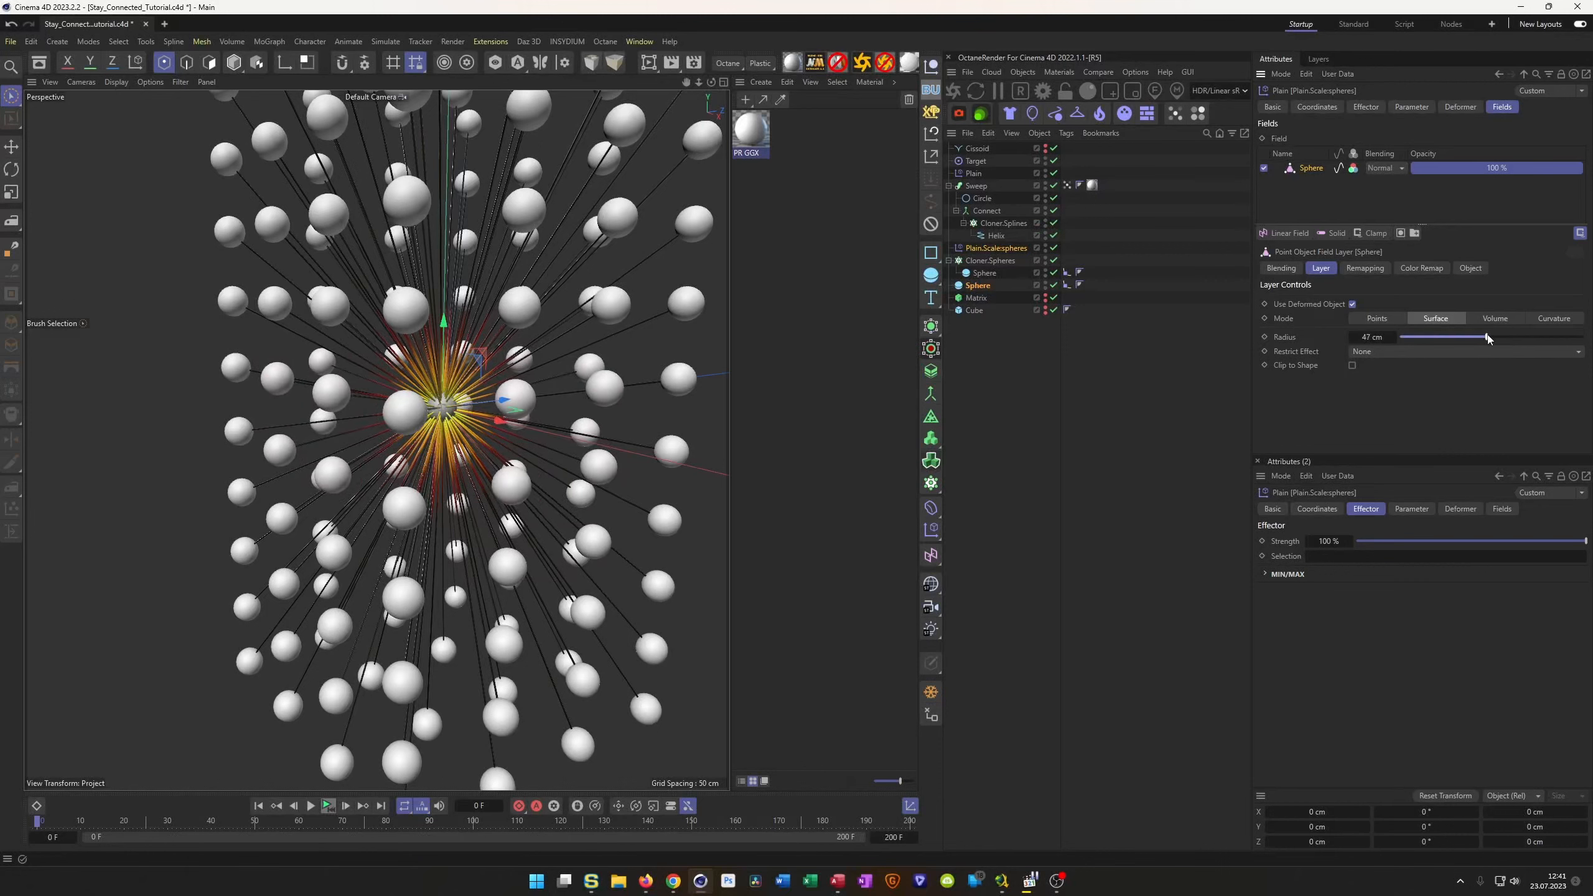
pyautogui.scroll(-3, 327, 477)
pyautogui.scroll(5, 326, 477)
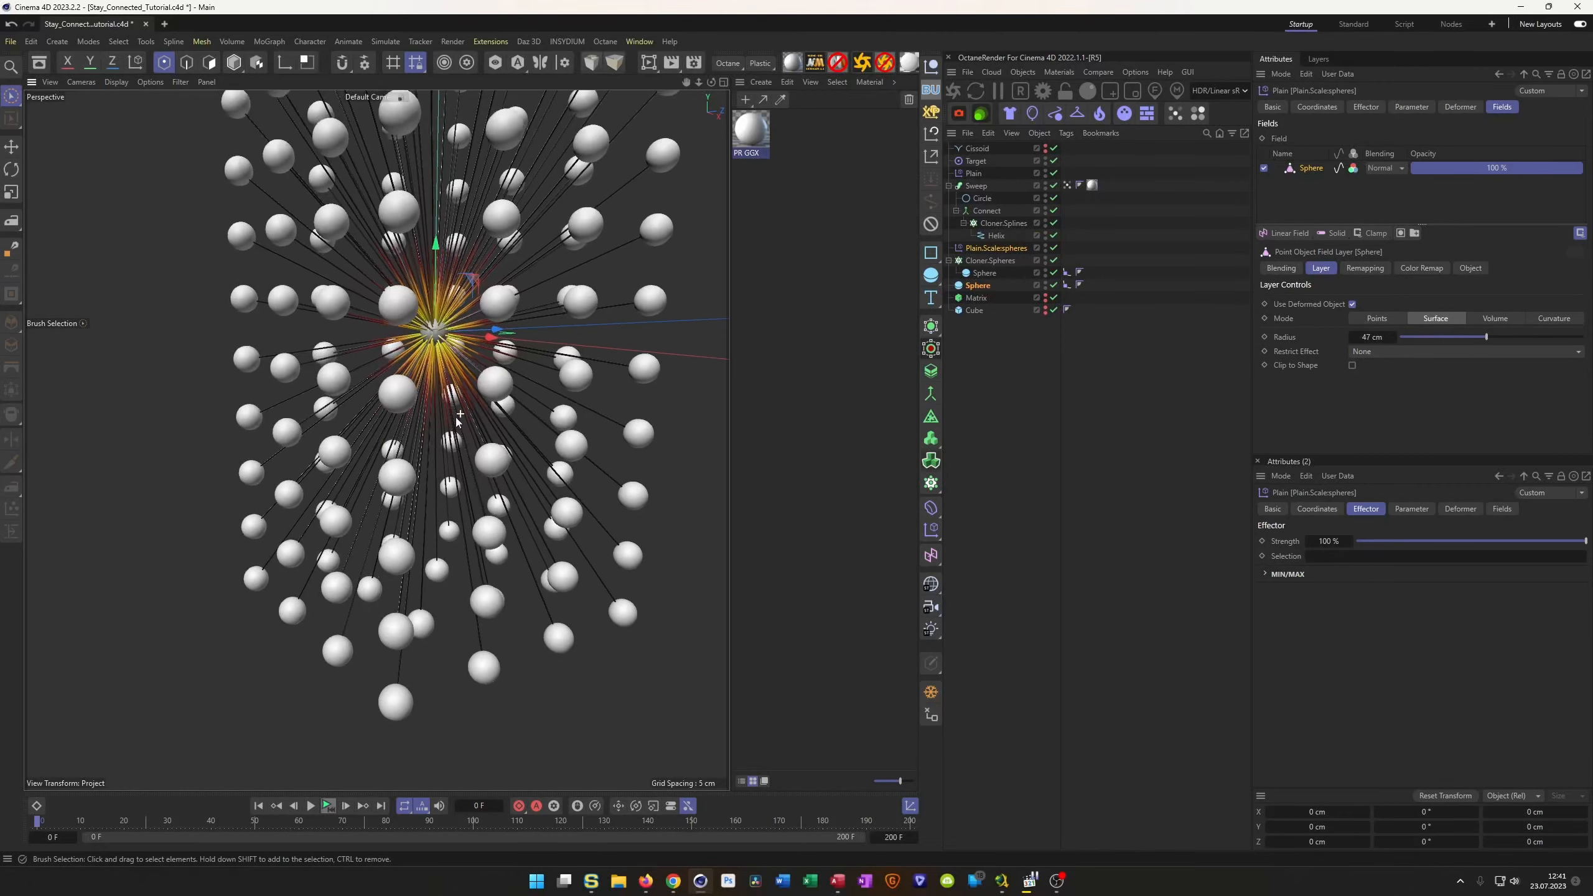
pyautogui.click(312, 807)
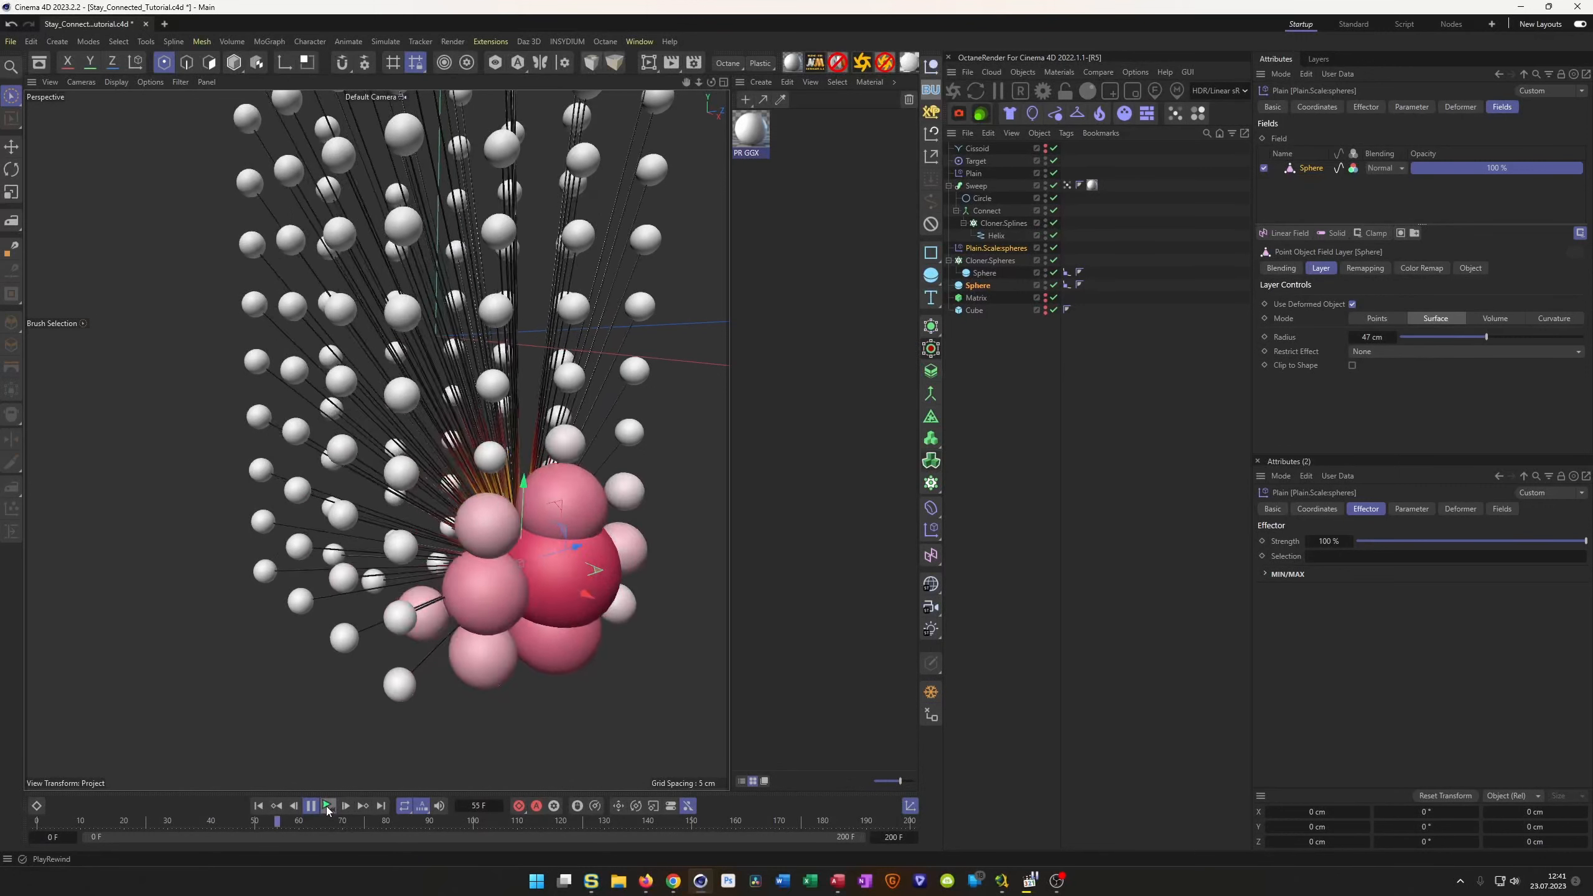
pyautogui.click(327, 807)
pyautogui.hotkey('ctrl', 's')
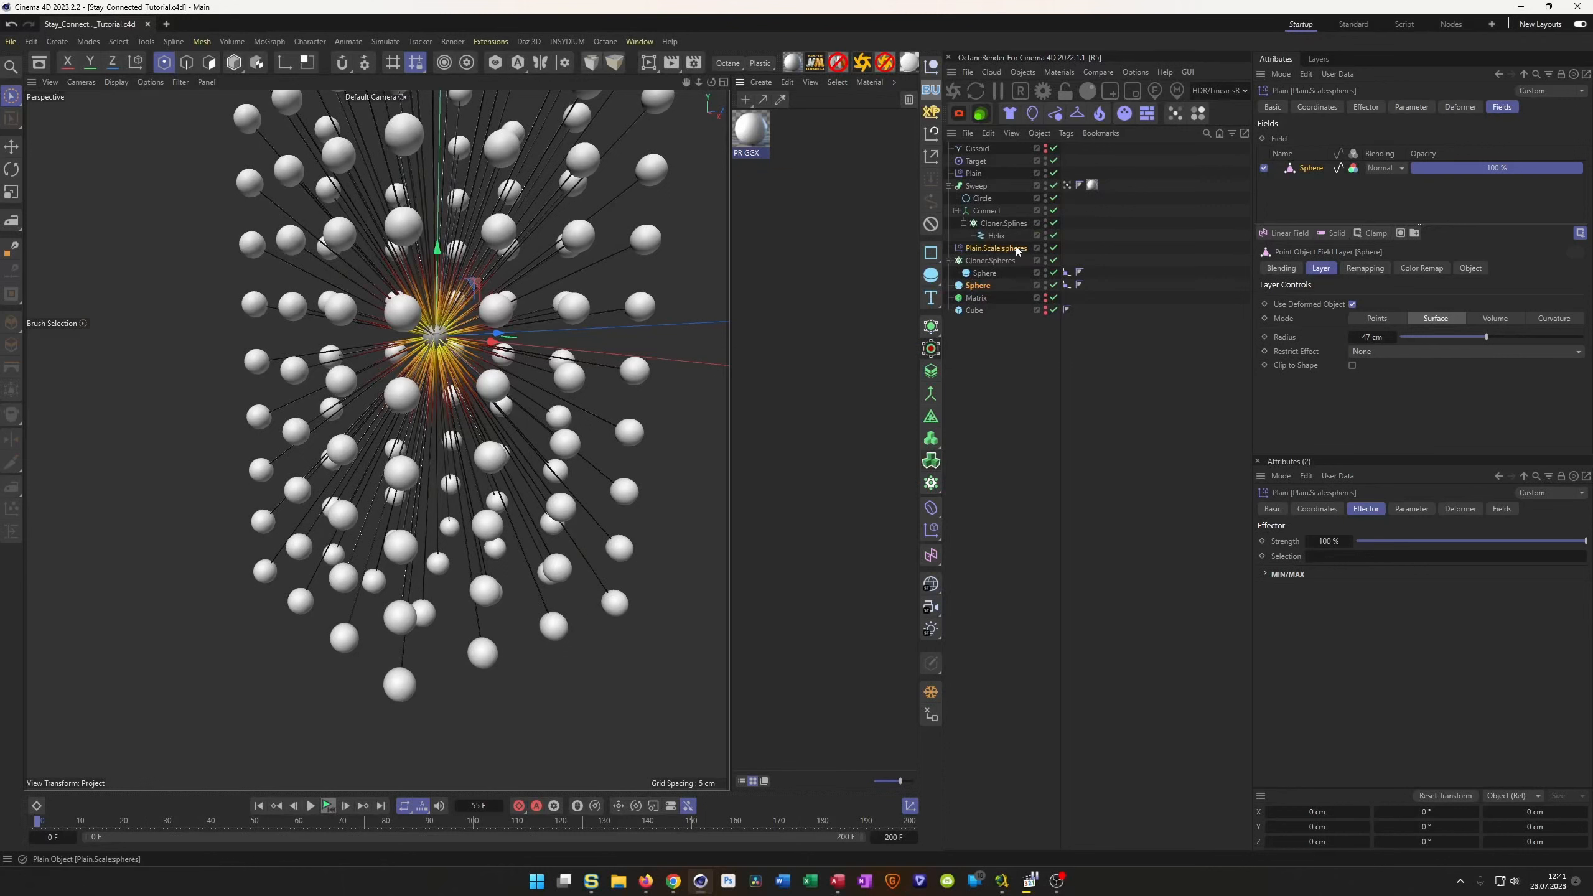
# Add a Dynamics Body tag to Cloner.Spheres and enter a Follow Position value in its force settings.
pyautogui.click(997, 259)
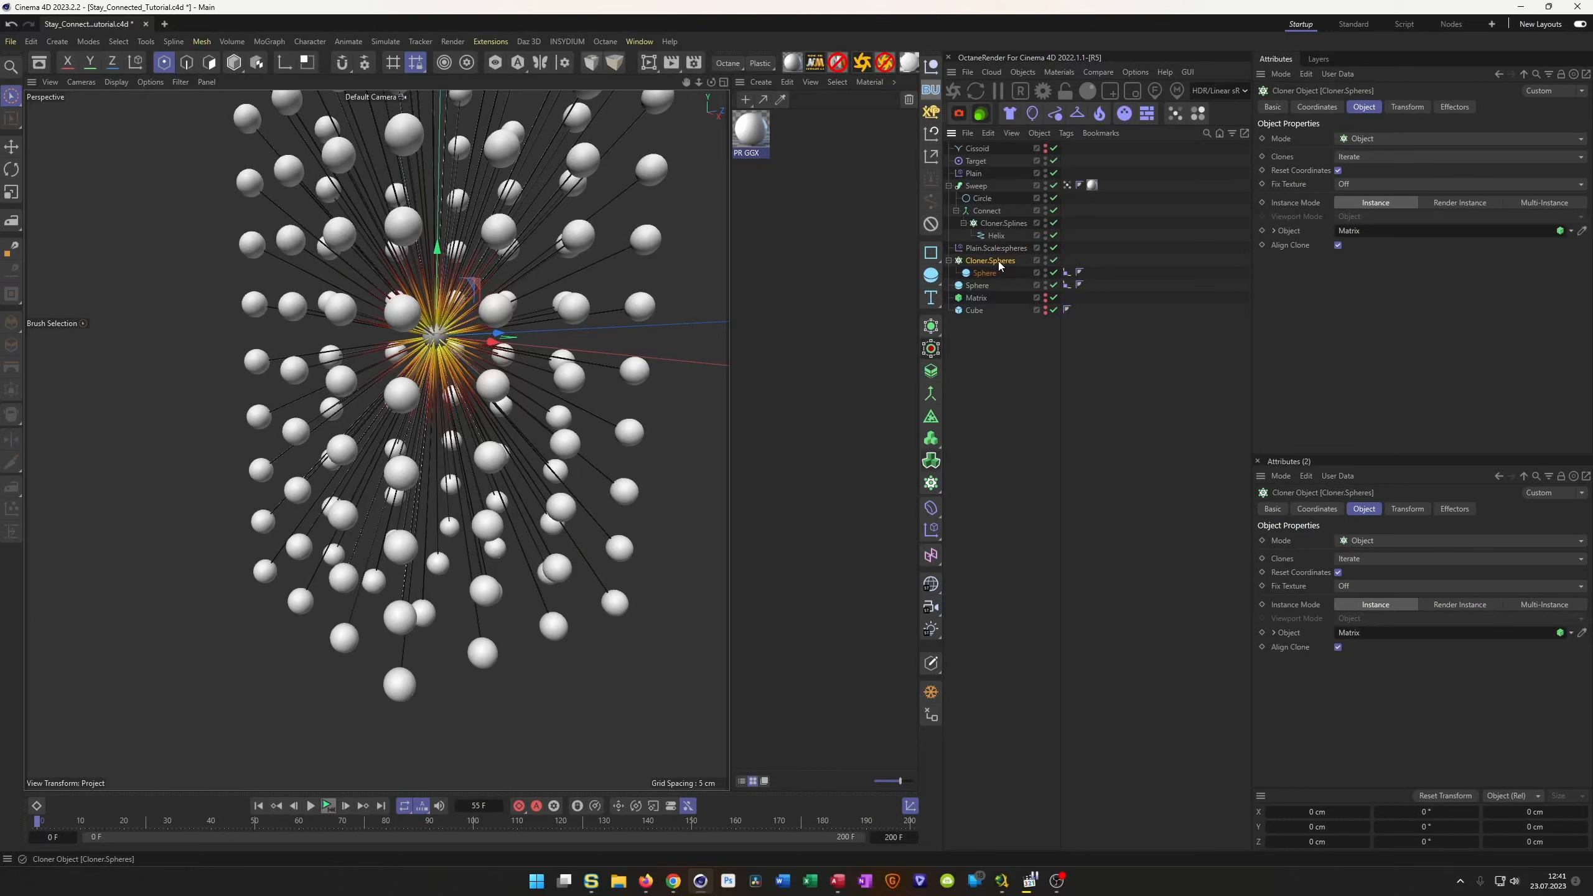
pyautogui.click(1126, 114)
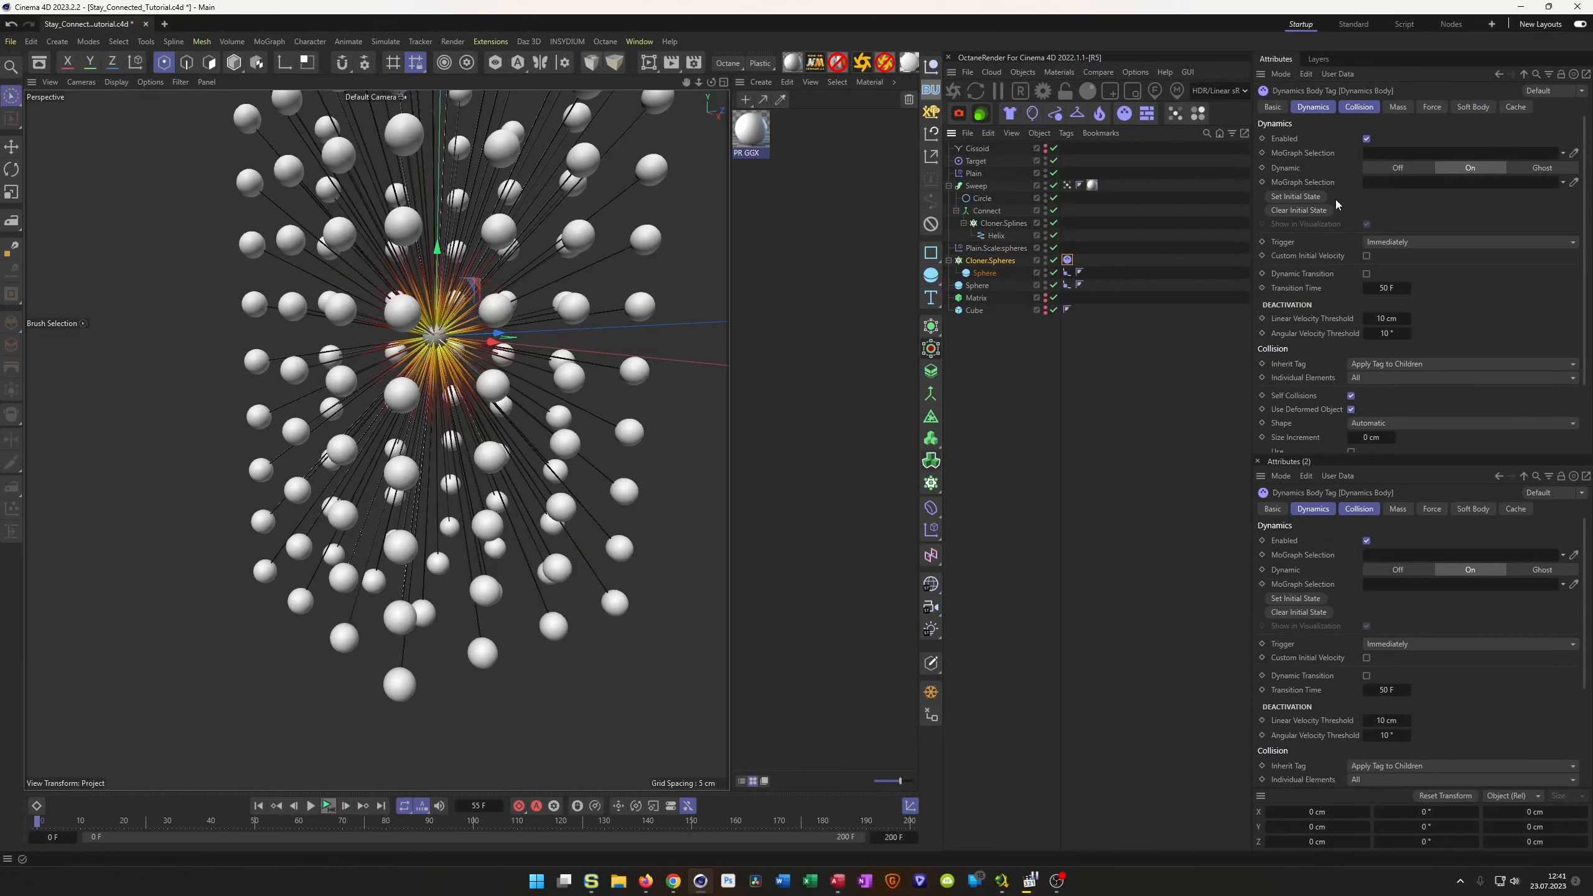
pyautogui.click(1433, 107)
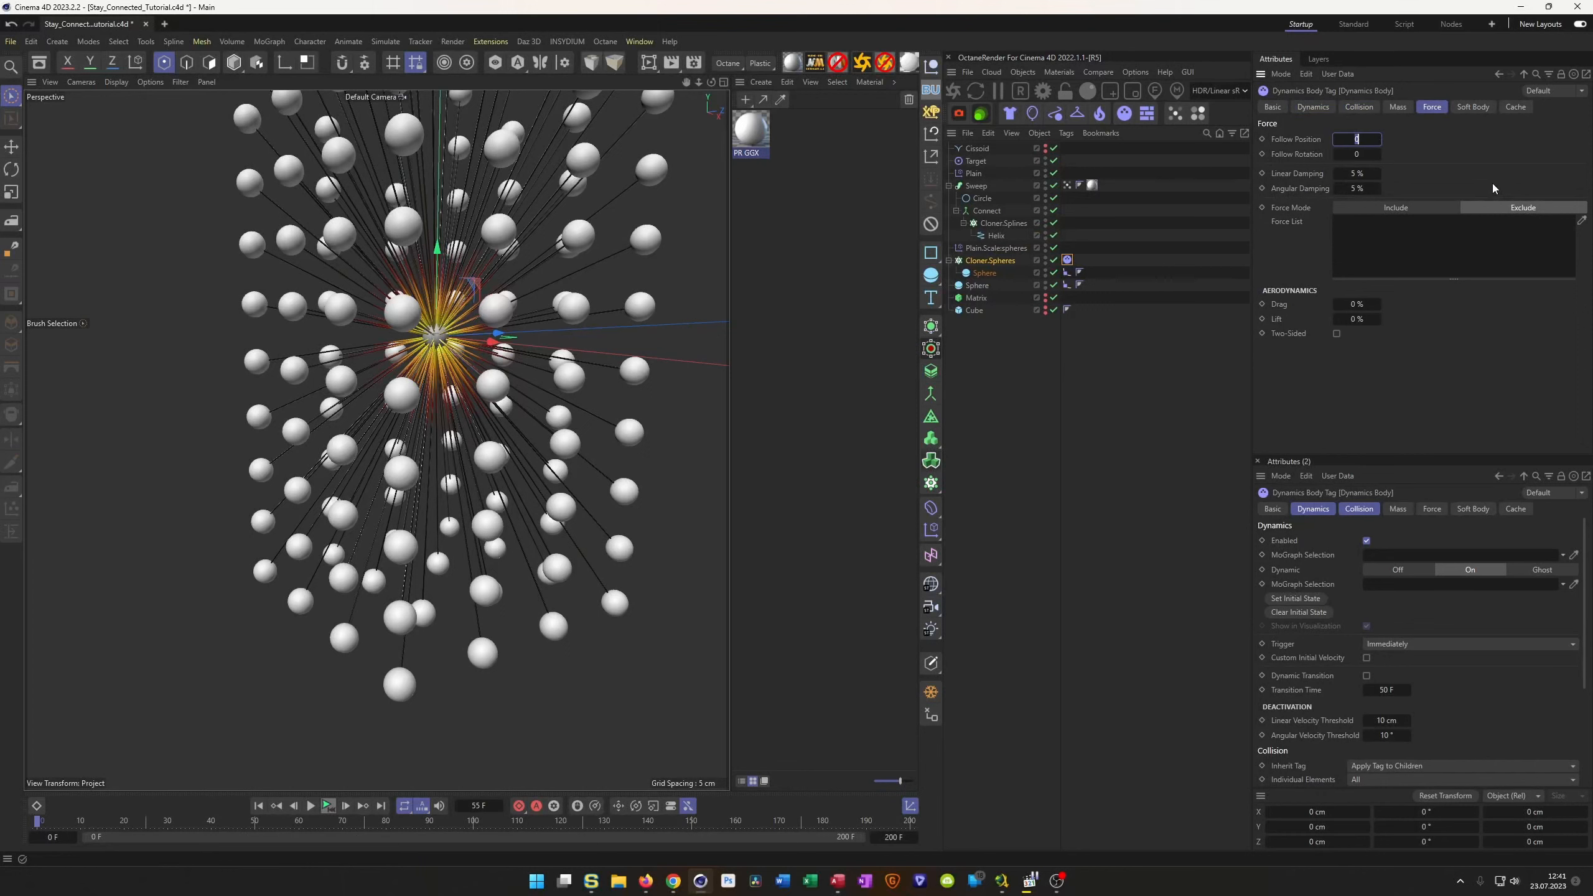
pyautogui.press('Return')
# Set the project's Bullet gravity to 0 cm.
pyautogui.hotkey('ctrl', 'd')
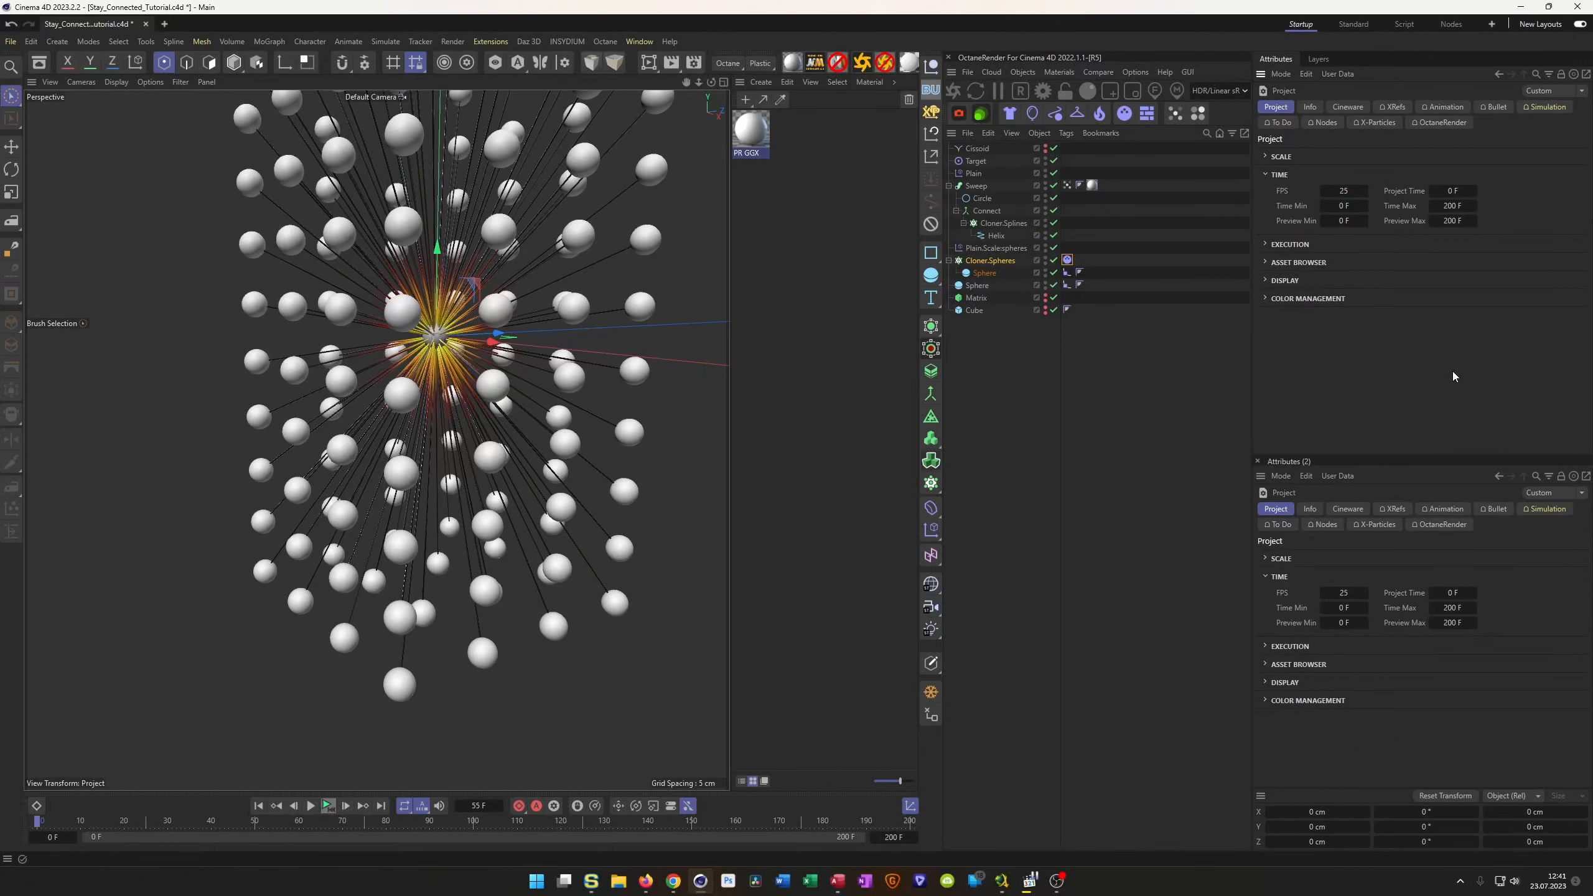
pyautogui.click(1492, 509)
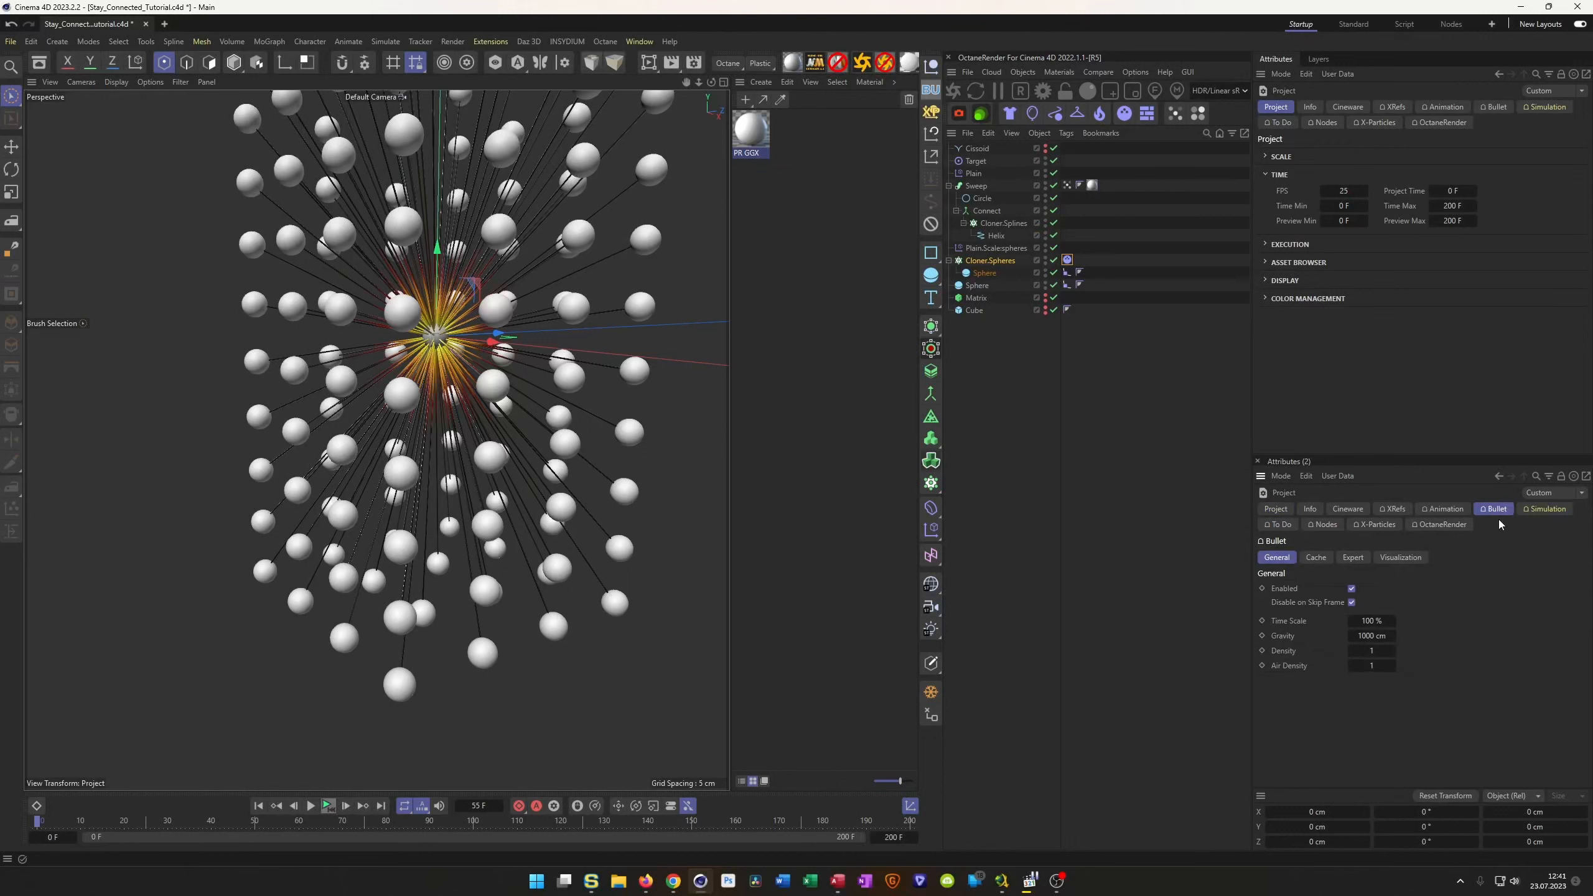
pyautogui.click(1373, 636)
pyautogui.write('0')
pyautogui.press('Return')
# Play the dynamics simulation to check how the scaled clones push each other apart, and save the project.
pyautogui.scroll(-2, 441, 414)
pyautogui.keyDown('alt'); pyautogui.moveTo(441, 414); pyautogui.dragTo(371, 496, button='middle'); pyautogui.keyUp('alt')
pyautogui.click(326, 808)
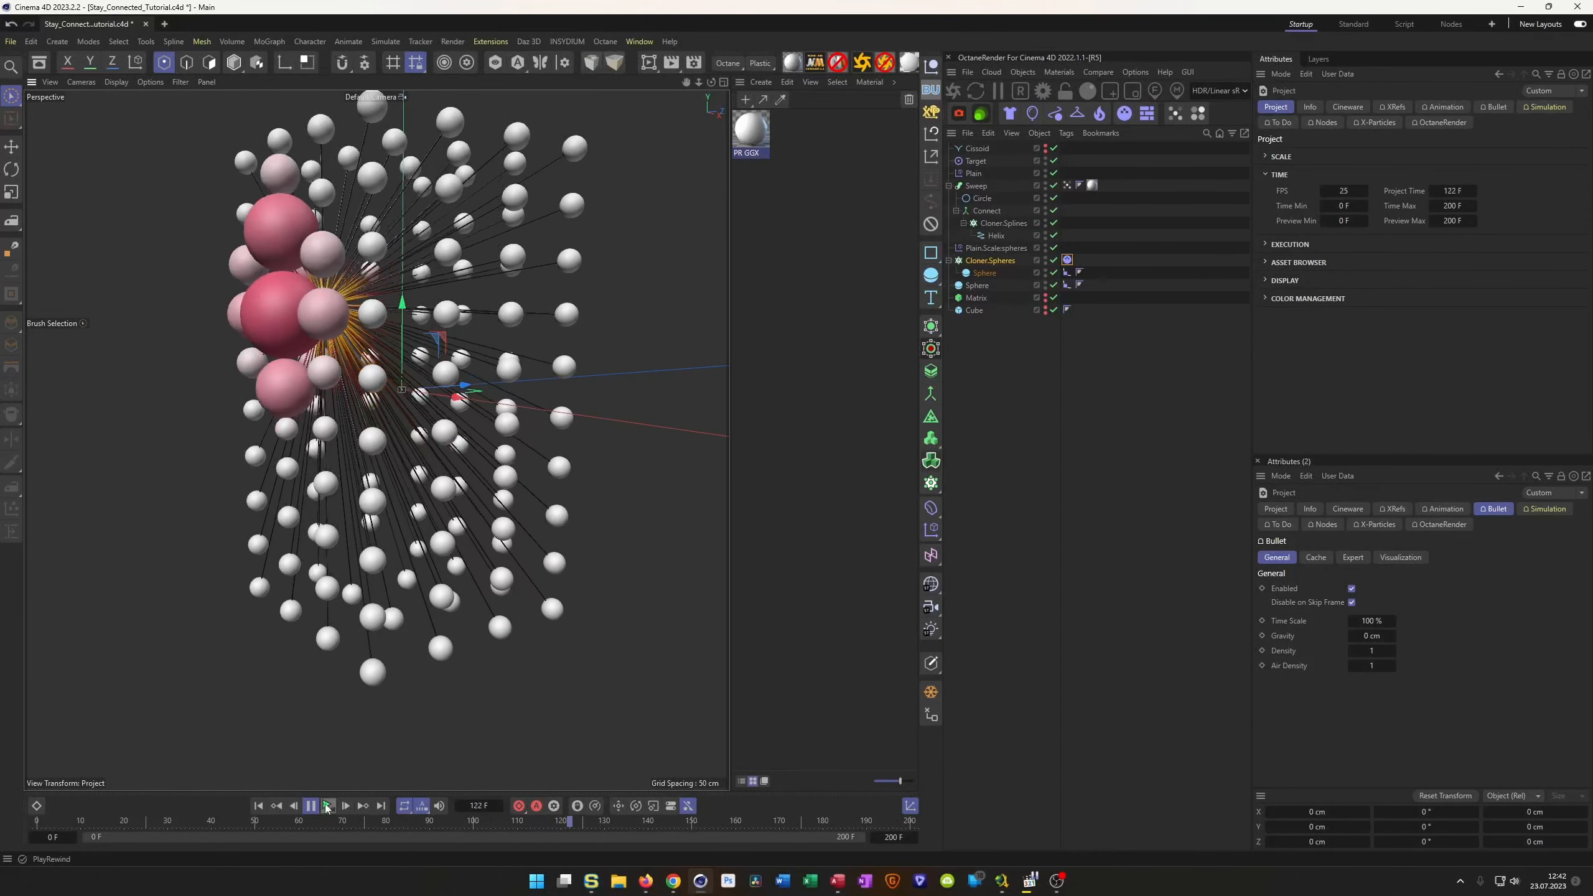
pyautogui.press('F8')
pyautogui.hotkey('ctrl', 's')
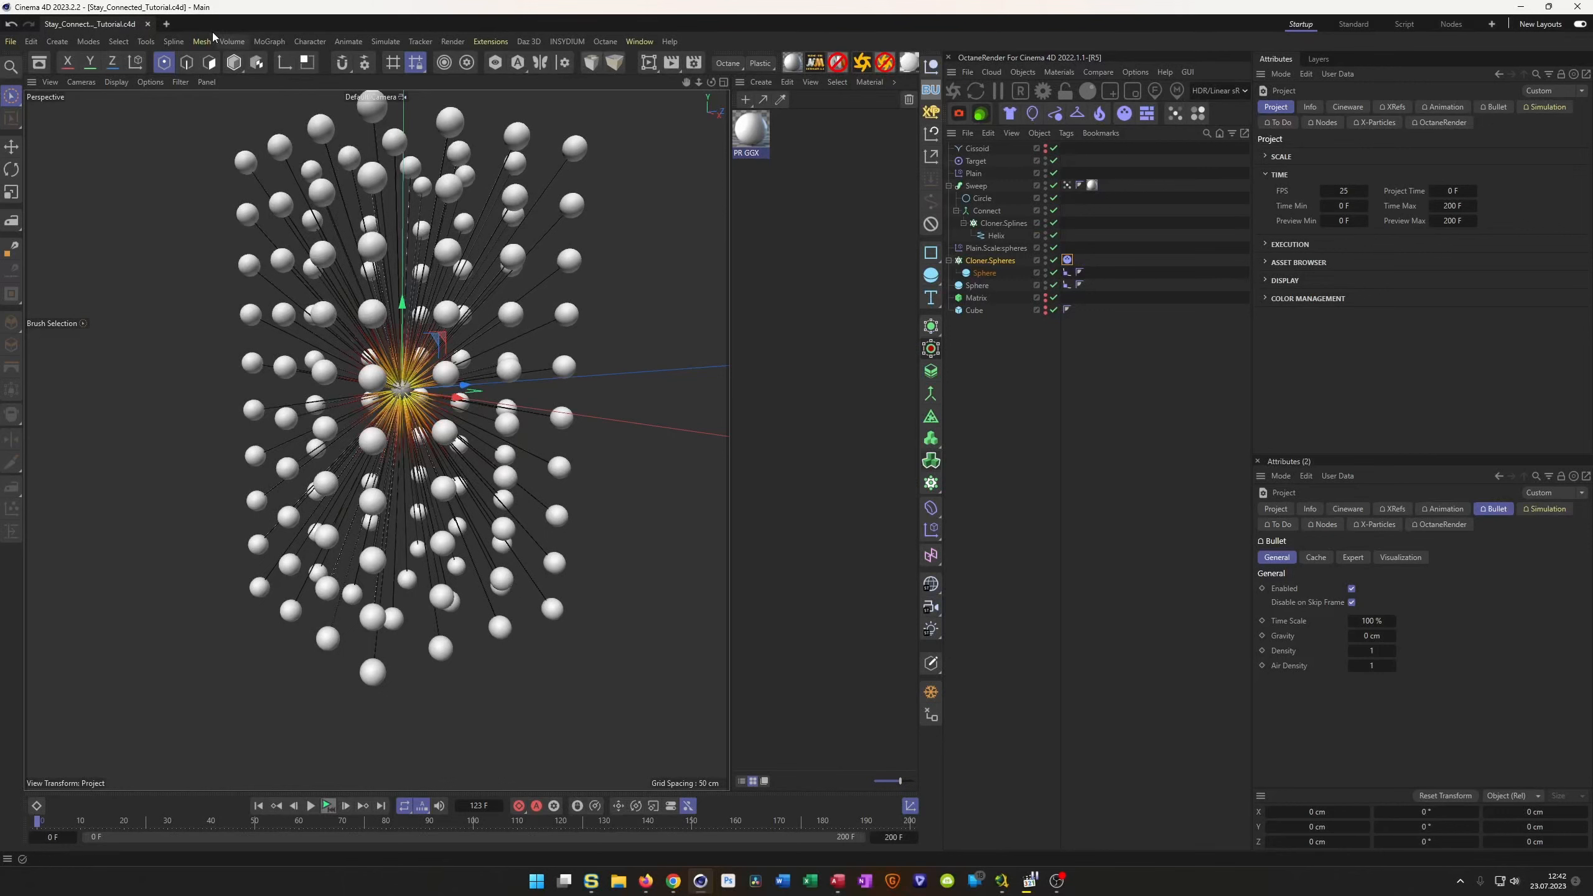
# Create a new empty project and hide the material manager to enlarge the viewport.
pyautogui.click(166, 23)
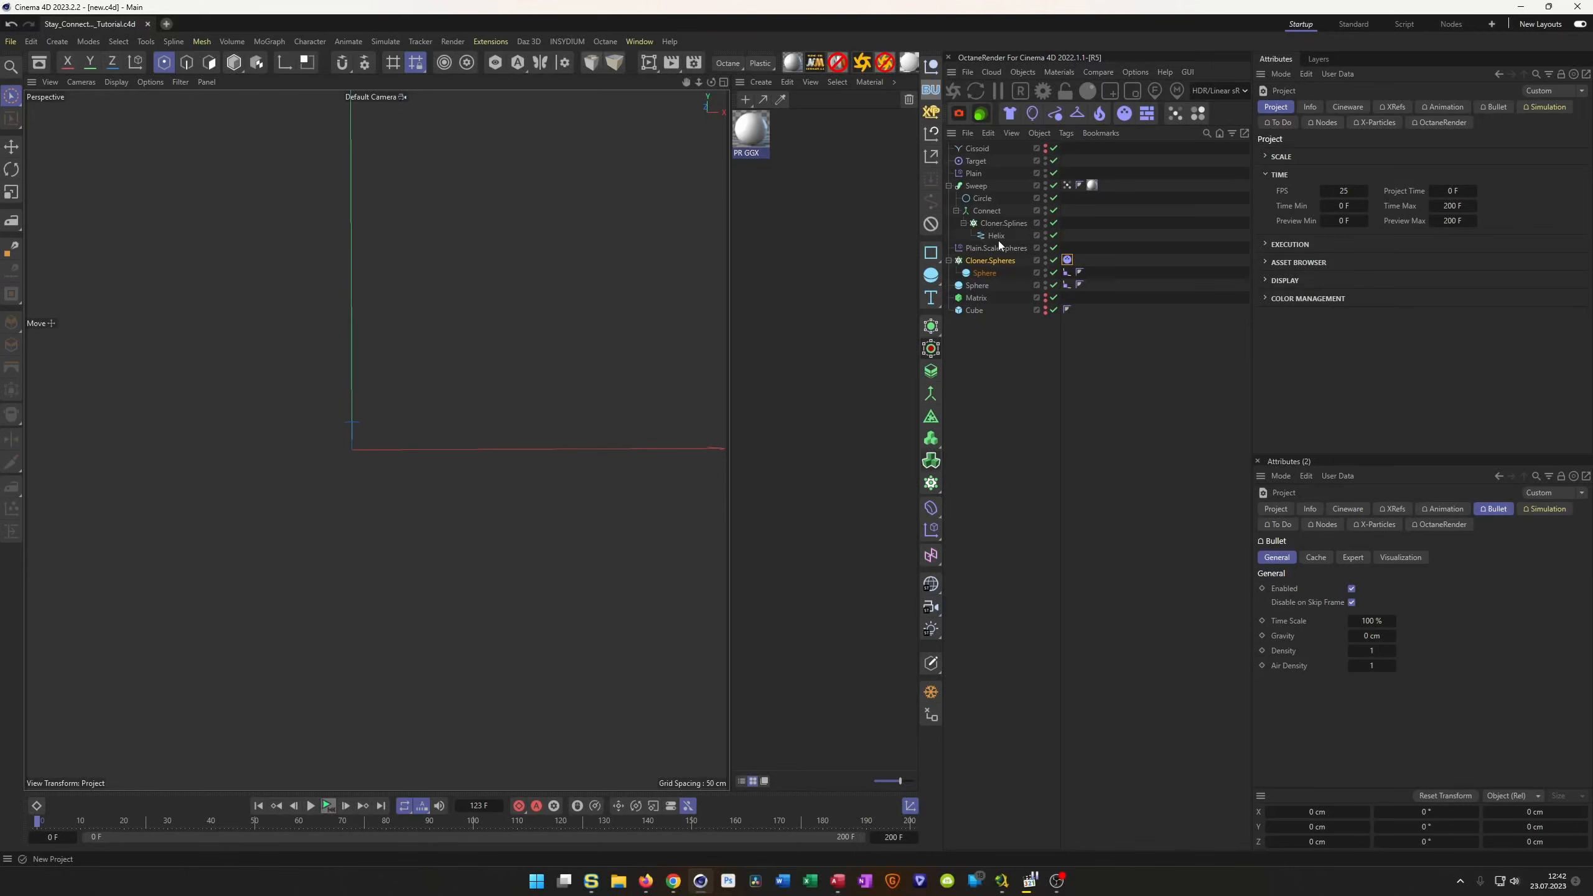
pyautogui.hotkey('ctrl', 'n')
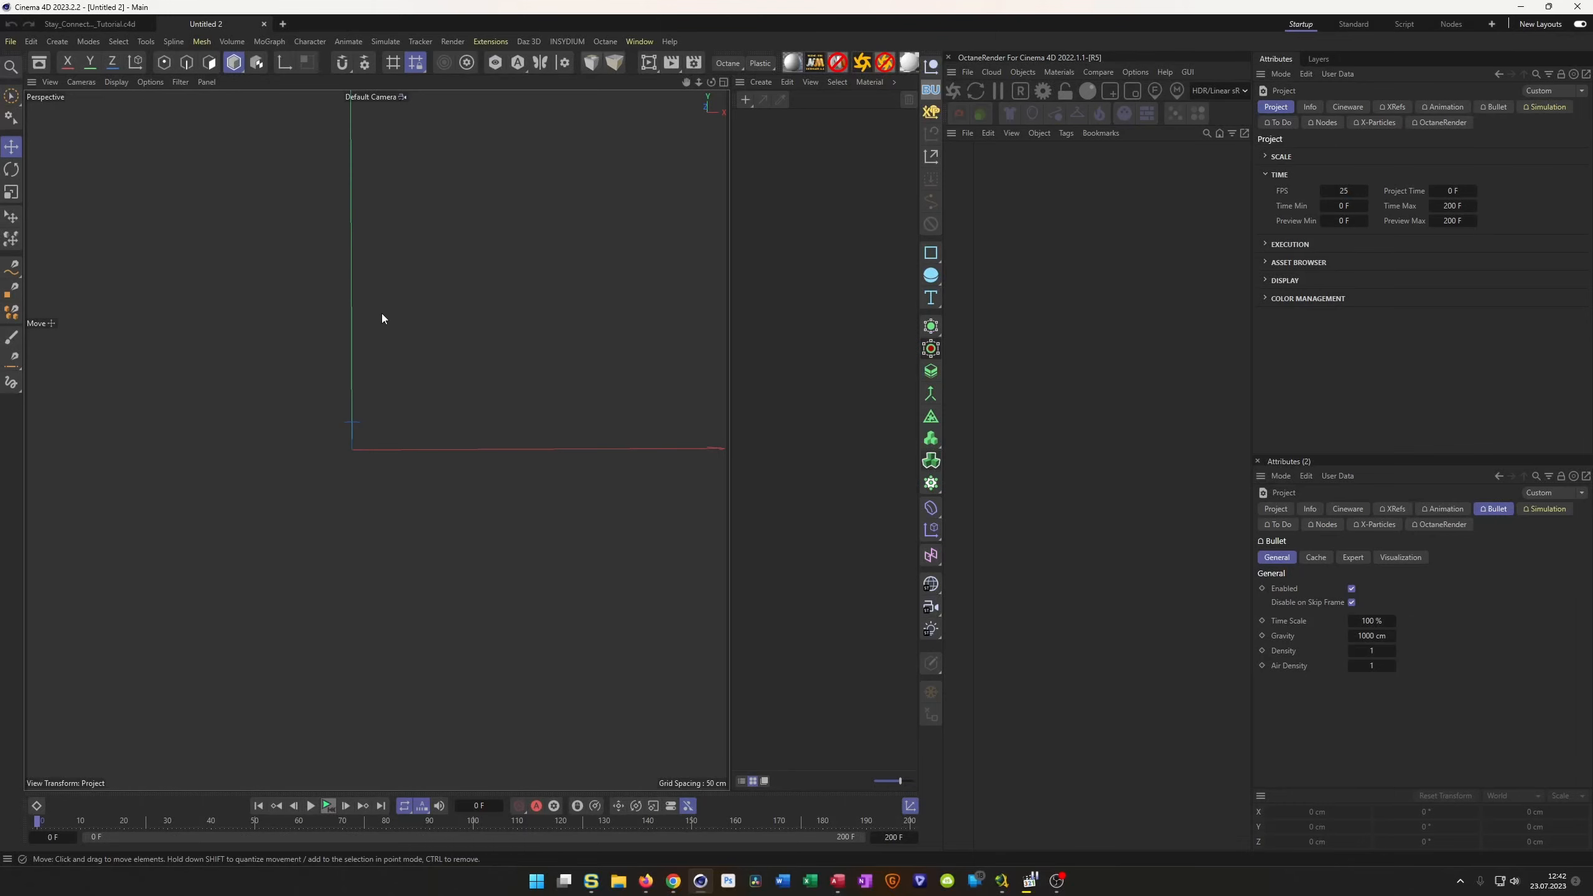
pyautogui.click(786, 227)
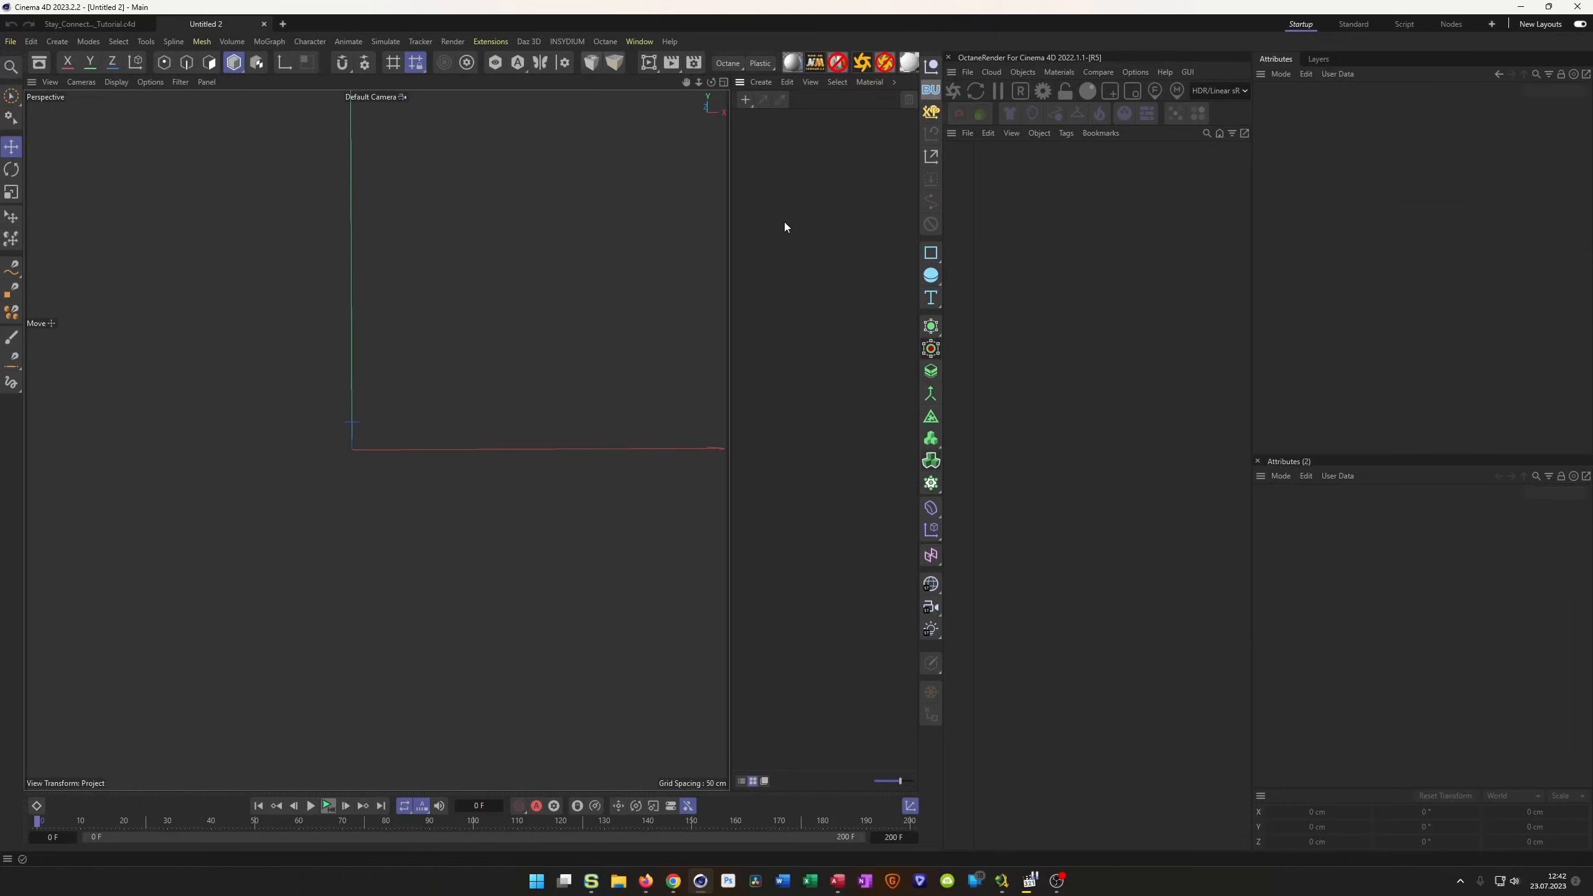
pyautogui.hotkey('shift', 'F2')
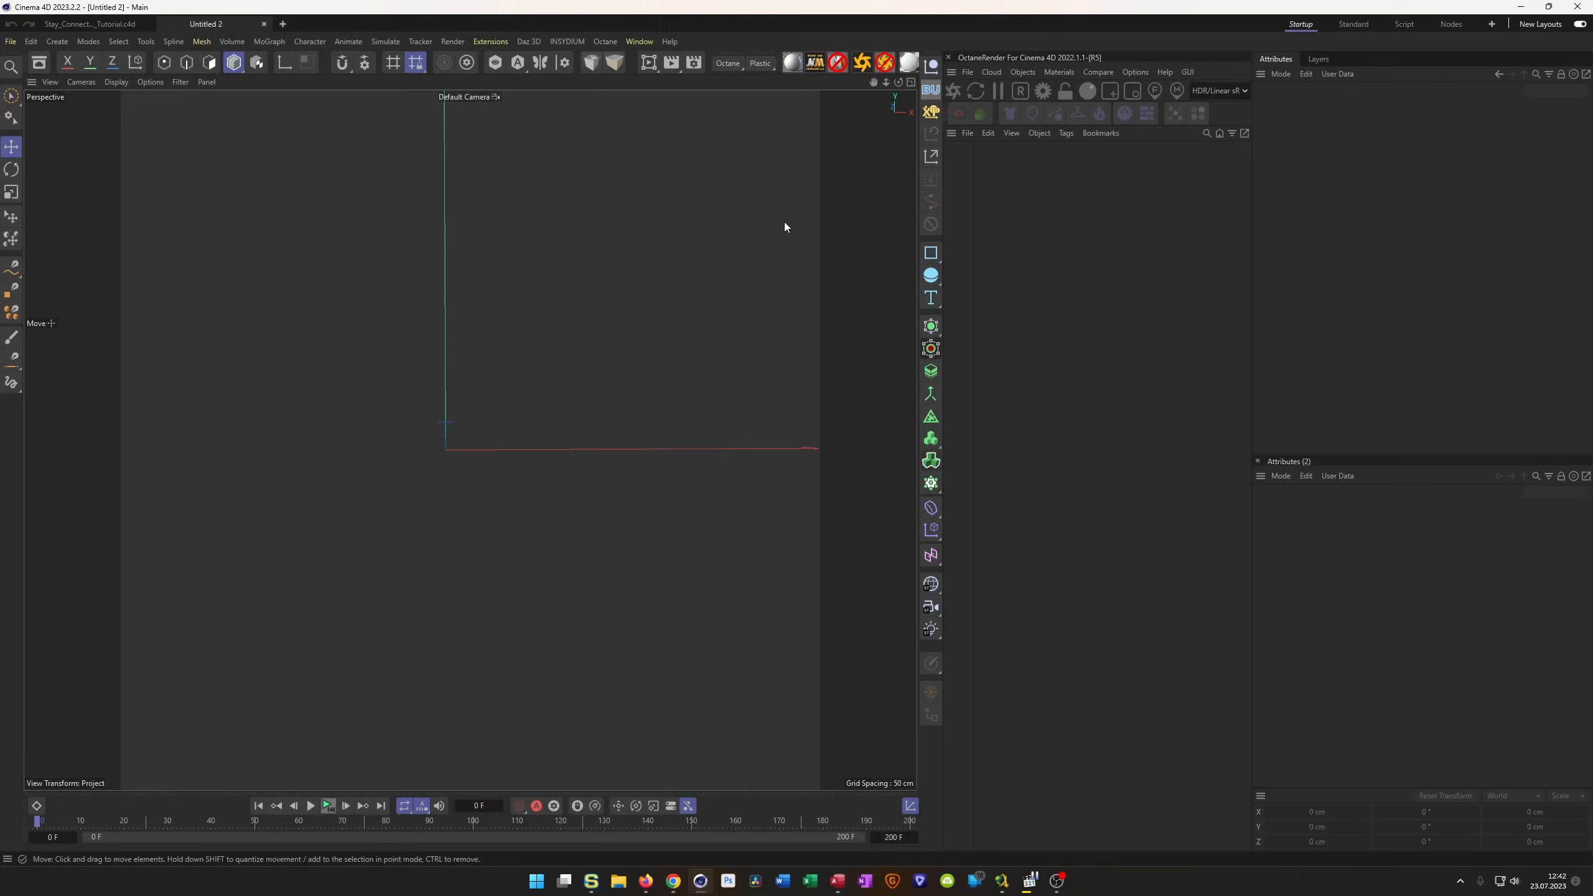
# Add a Sphere to the empty scene and set its segments to 32.
pyautogui.click(938, 277)
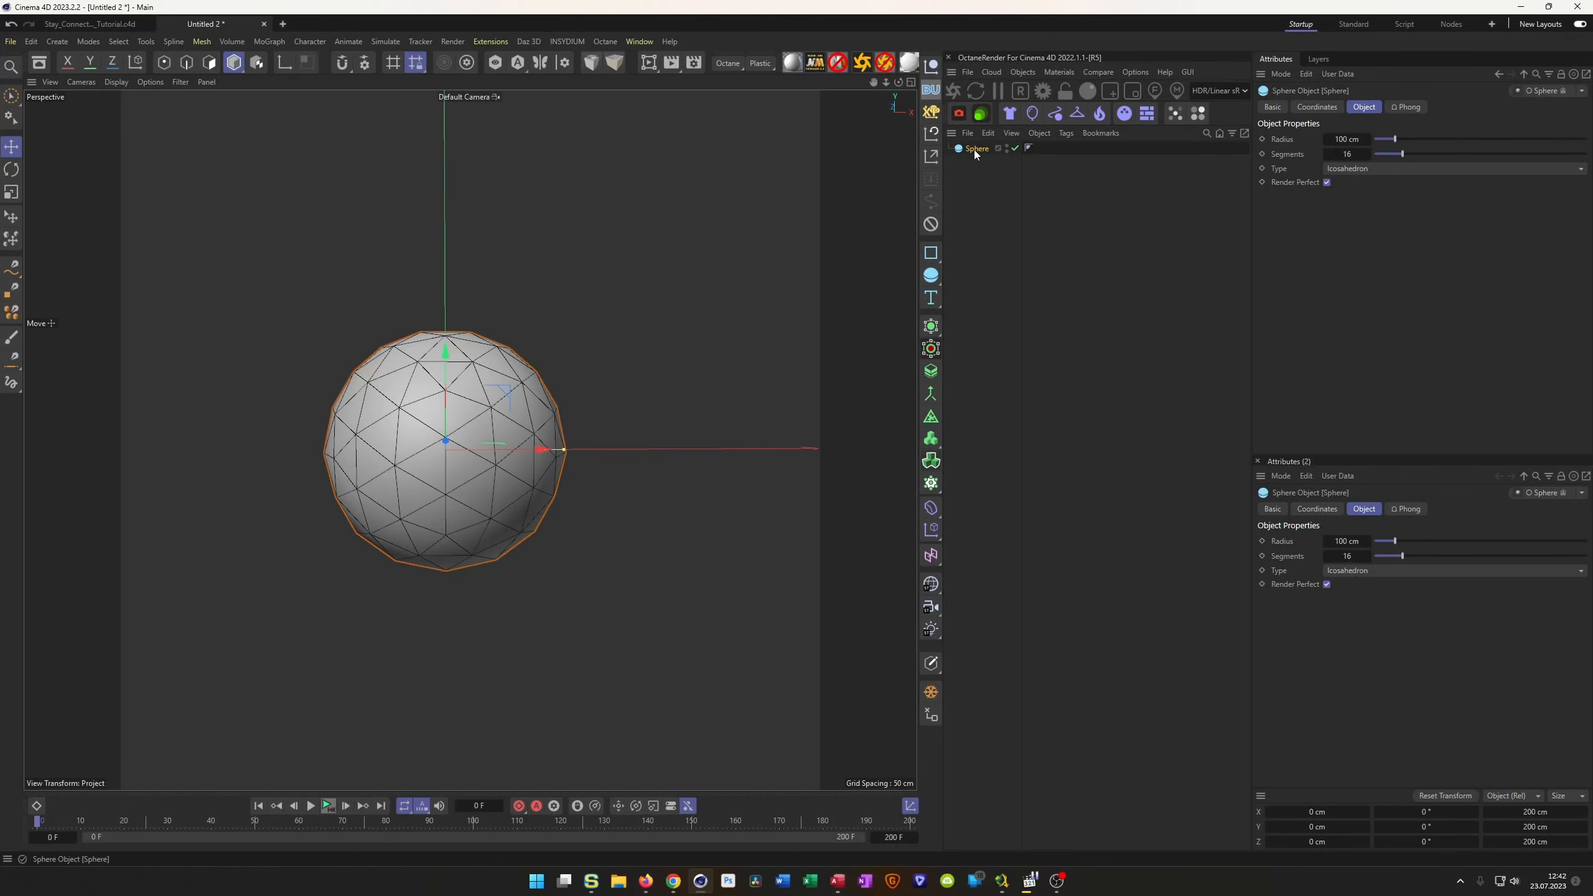
pyautogui.click(1347, 154)
pyautogui.write('32')
pyautogui.press('Return')
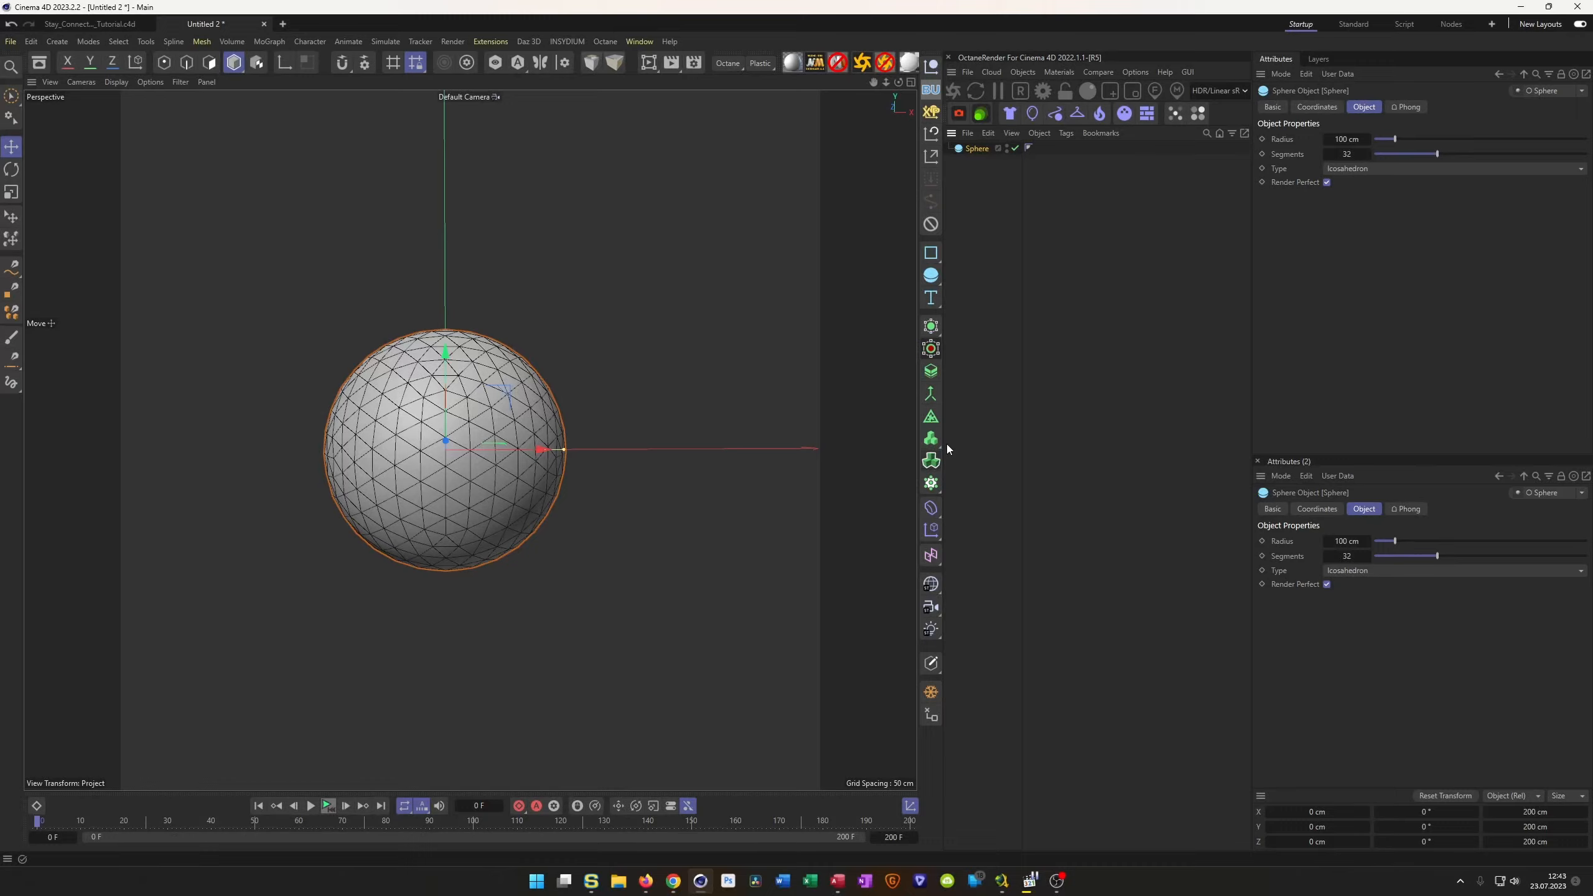
# Place the sphere inside a new Cloner in Grid mode and view the clones from an angle.
pyautogui.keyDown('alt'); pyautogui.click(931, 482); pyautogui.keyUp('alt')
pyautogui.scroll(-6, 586, 395)
pyautogui.keyDown('alt'); pyautogui.moveTo(587, 395); pyautogui.dragTo(549, 440); pyautogui.keyUp('alt')
pyautogui.scroll(-4, 561, 376)
pyautogui.keyDown('alt'); pyautogui.moveTo(641, 334); pyautogui.dragTo(567, 390, button='middle'); pyautogui.keyUp('alt')
pyautogui.scroll(4, 566, 390)
pyautogui.scroll(-5, 566, 384)
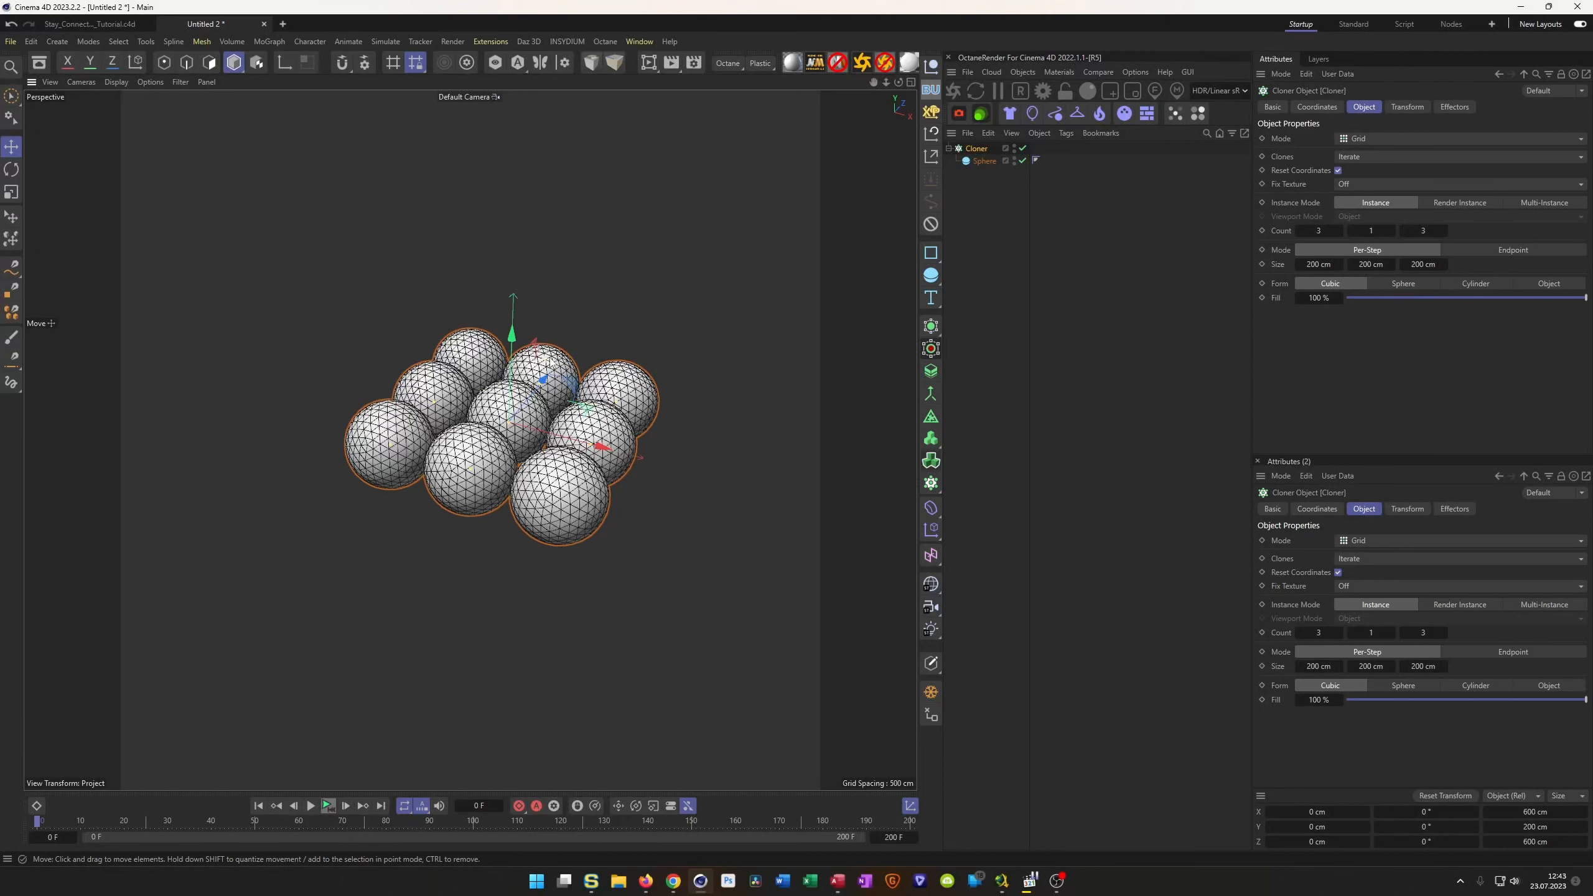
# Set the Cloner's grid size to 150 cm in X and Z so the sphere clones overlap.
pyautogui.moveTo(1317, 266); pyautogui.dragTo(1289, 267)
pyautogui.click(1319, 266)
pyautogui.write('150')
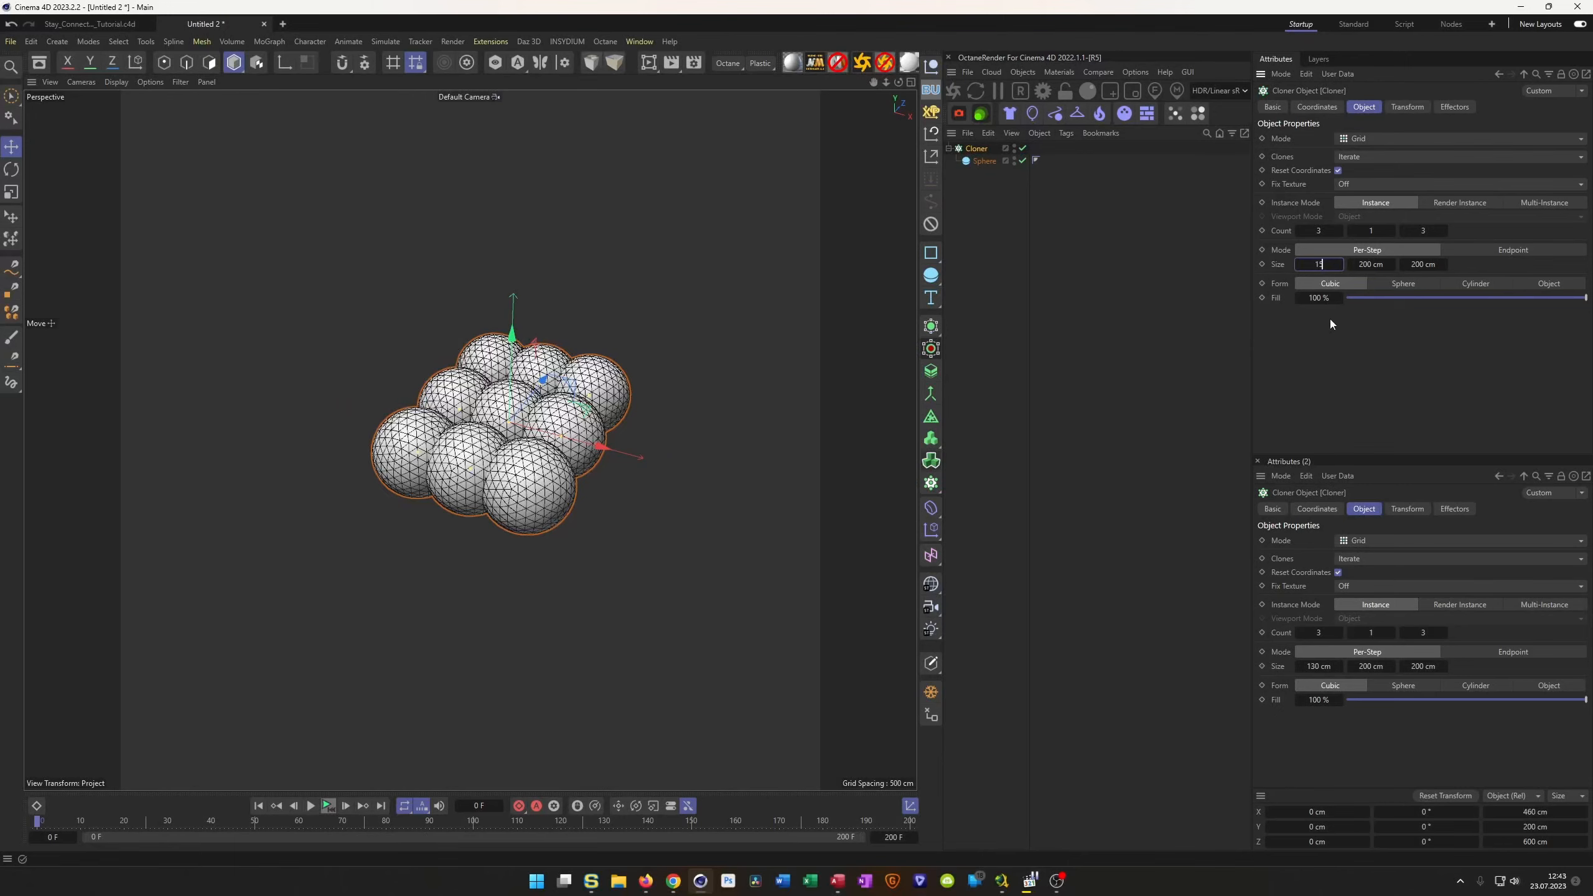
pyautogui.press('Tab')
pyautogui.press('Tab')
pyautogui.write('150')
pyautogui.press('Return')
pyautogui.keyDown('alt'); pyautogui.moveTo(665, 375); pyautogui.dragTo(722, 358); pyautogui.keyUp('alt')
pyautogui.scroll(3, 620, 399)
pyautogui.scroll(3, 620, 399)
pyautogui.scroll(-3, 653, 380)
# Create an Instance of the Cloner and disable it.
pyautogui.click(934, 330)
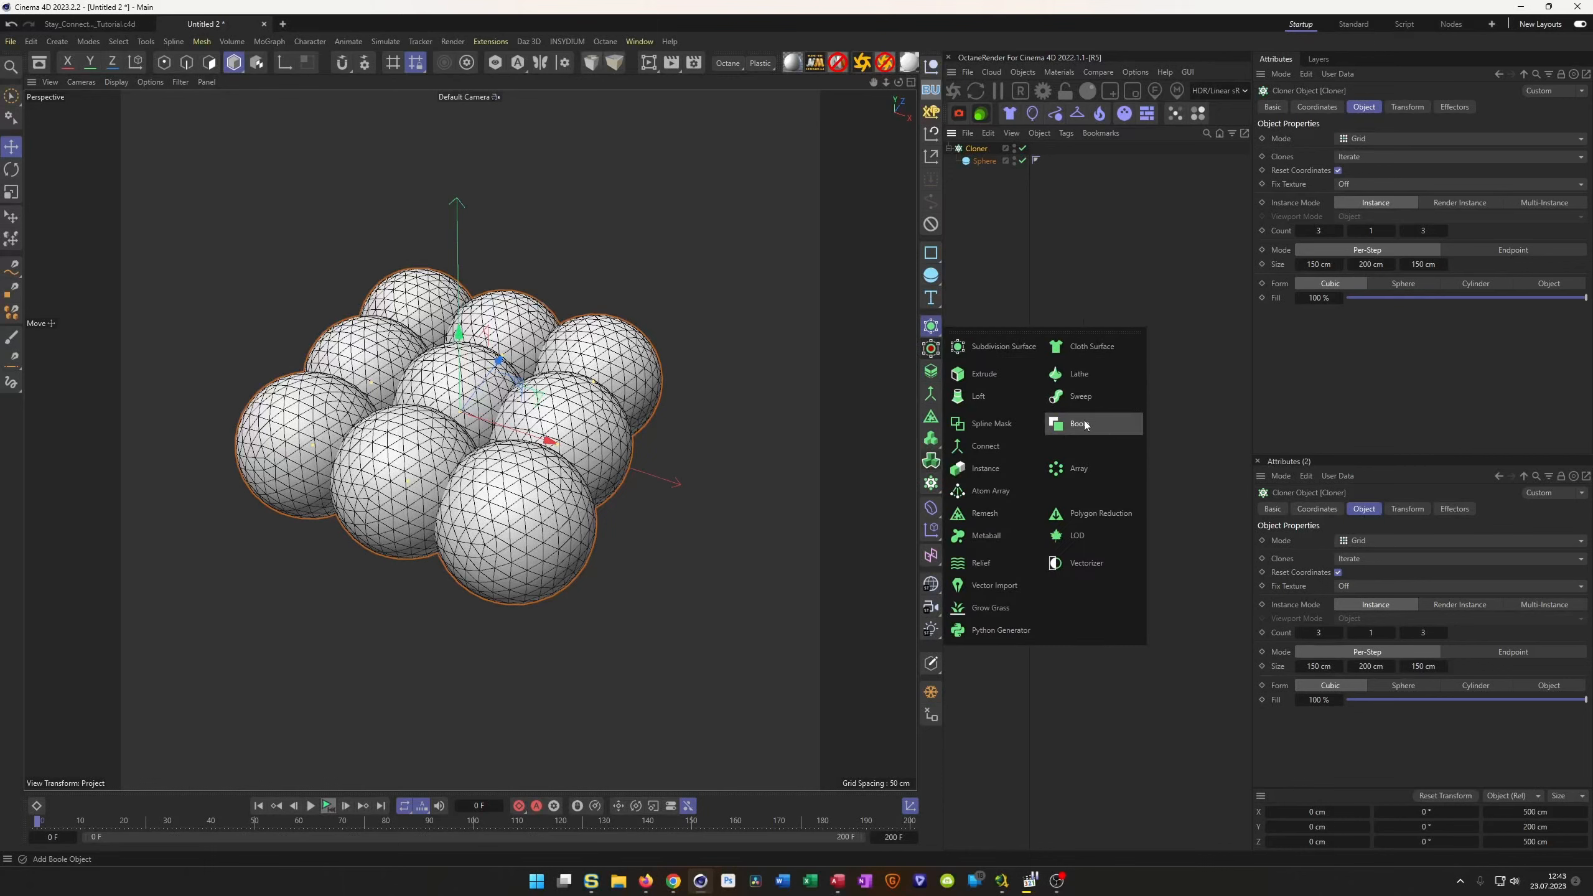
pyautogui.click(992, 477)
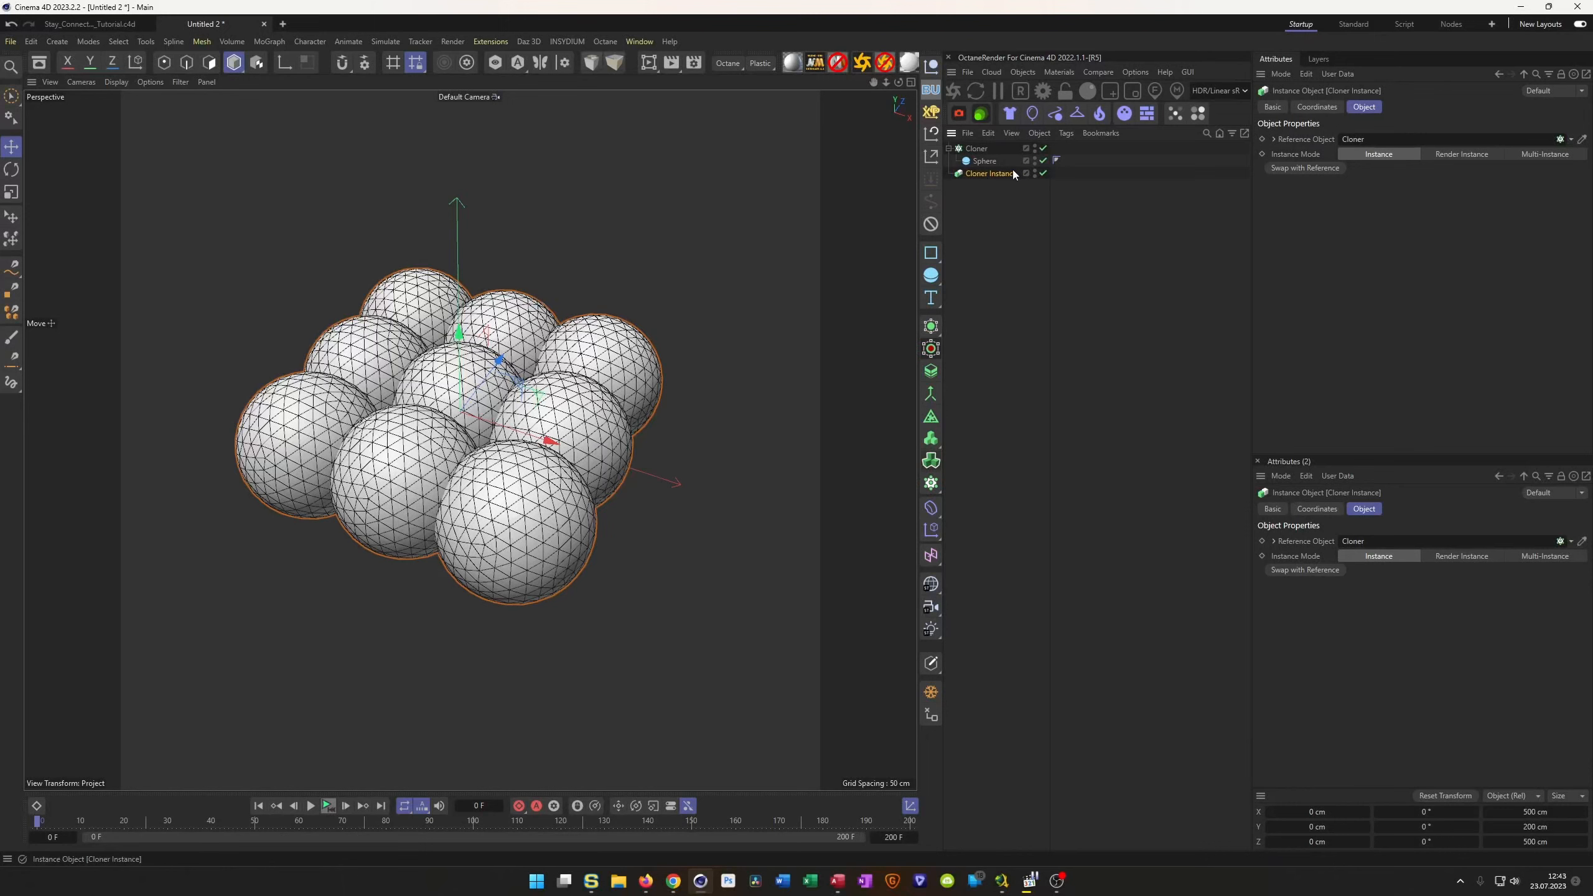
pyautogui.click(1043, 173)
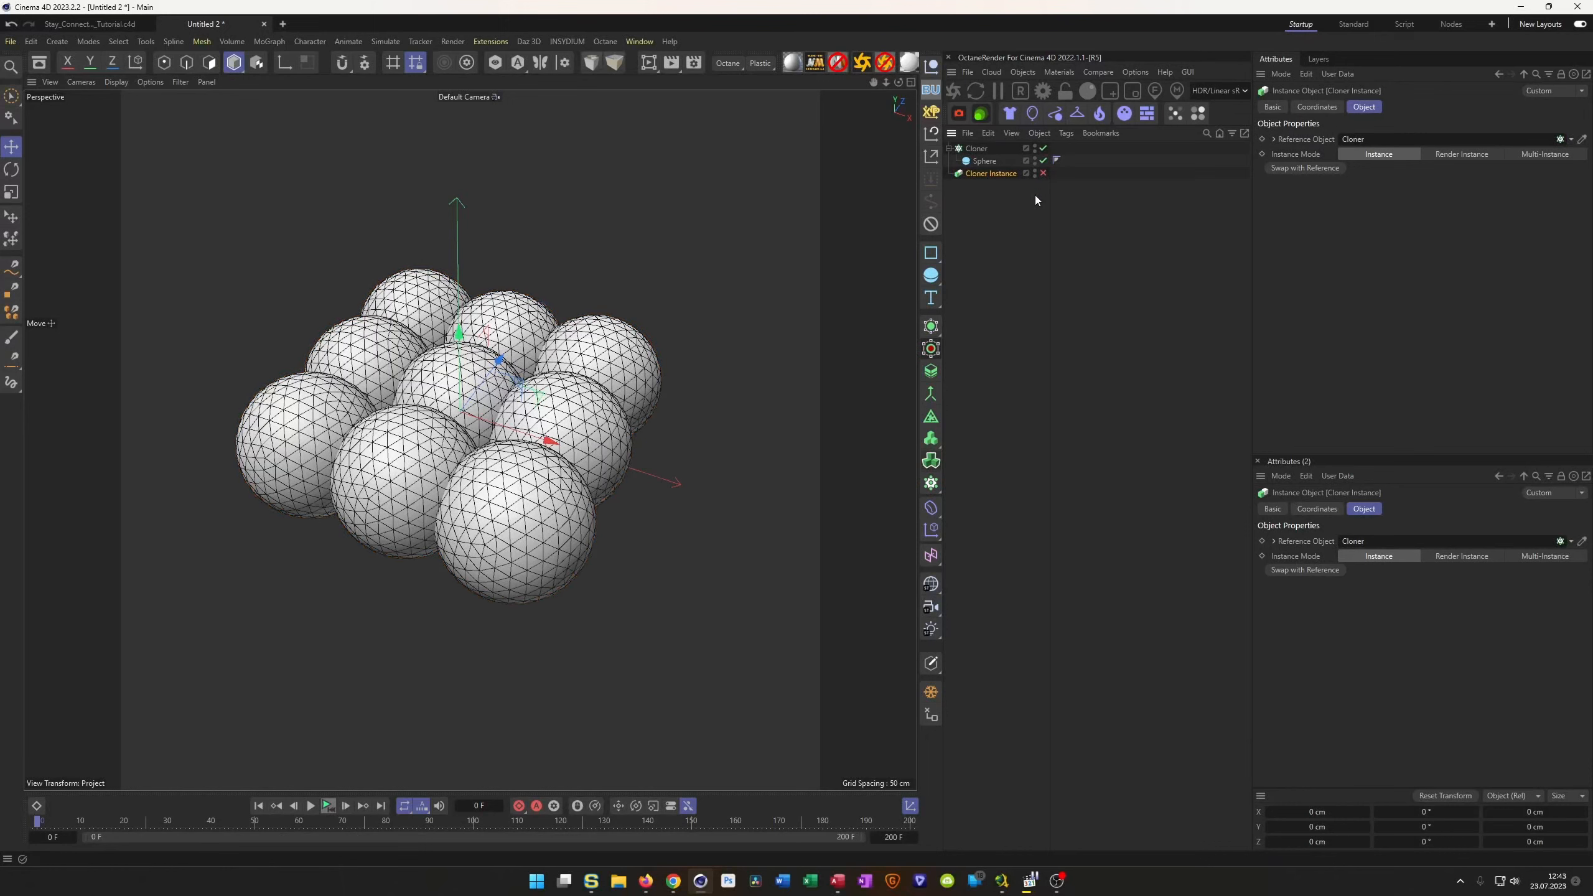
# Add a Volume Builder, place the Cloner inside it and show the builder's settings.
pyautogui.click(973, 148)
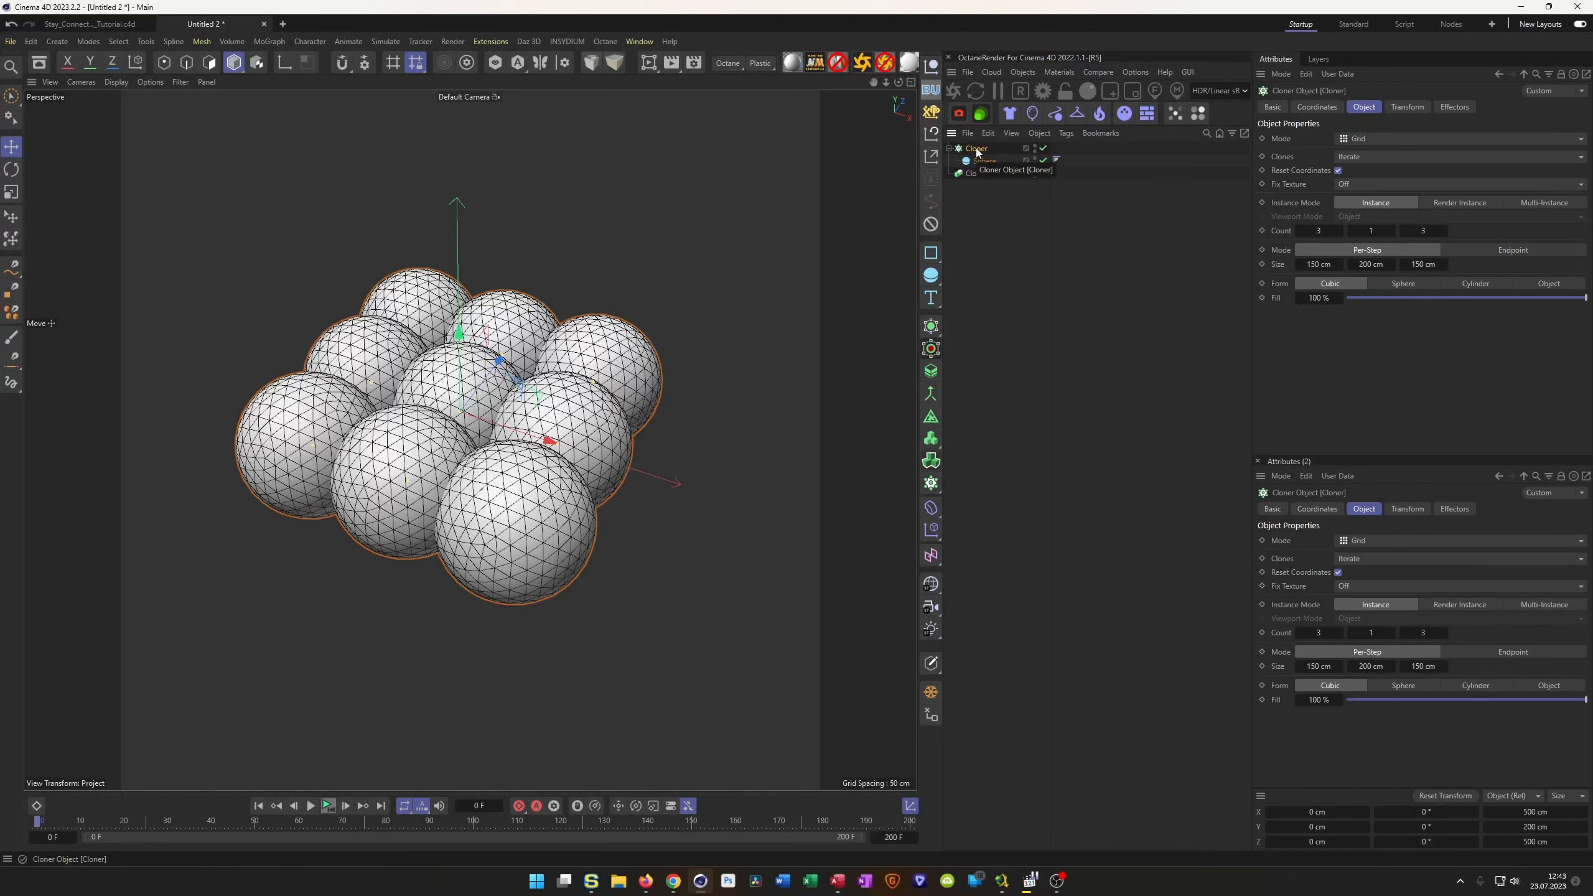
pyautogui.click(932, 438)
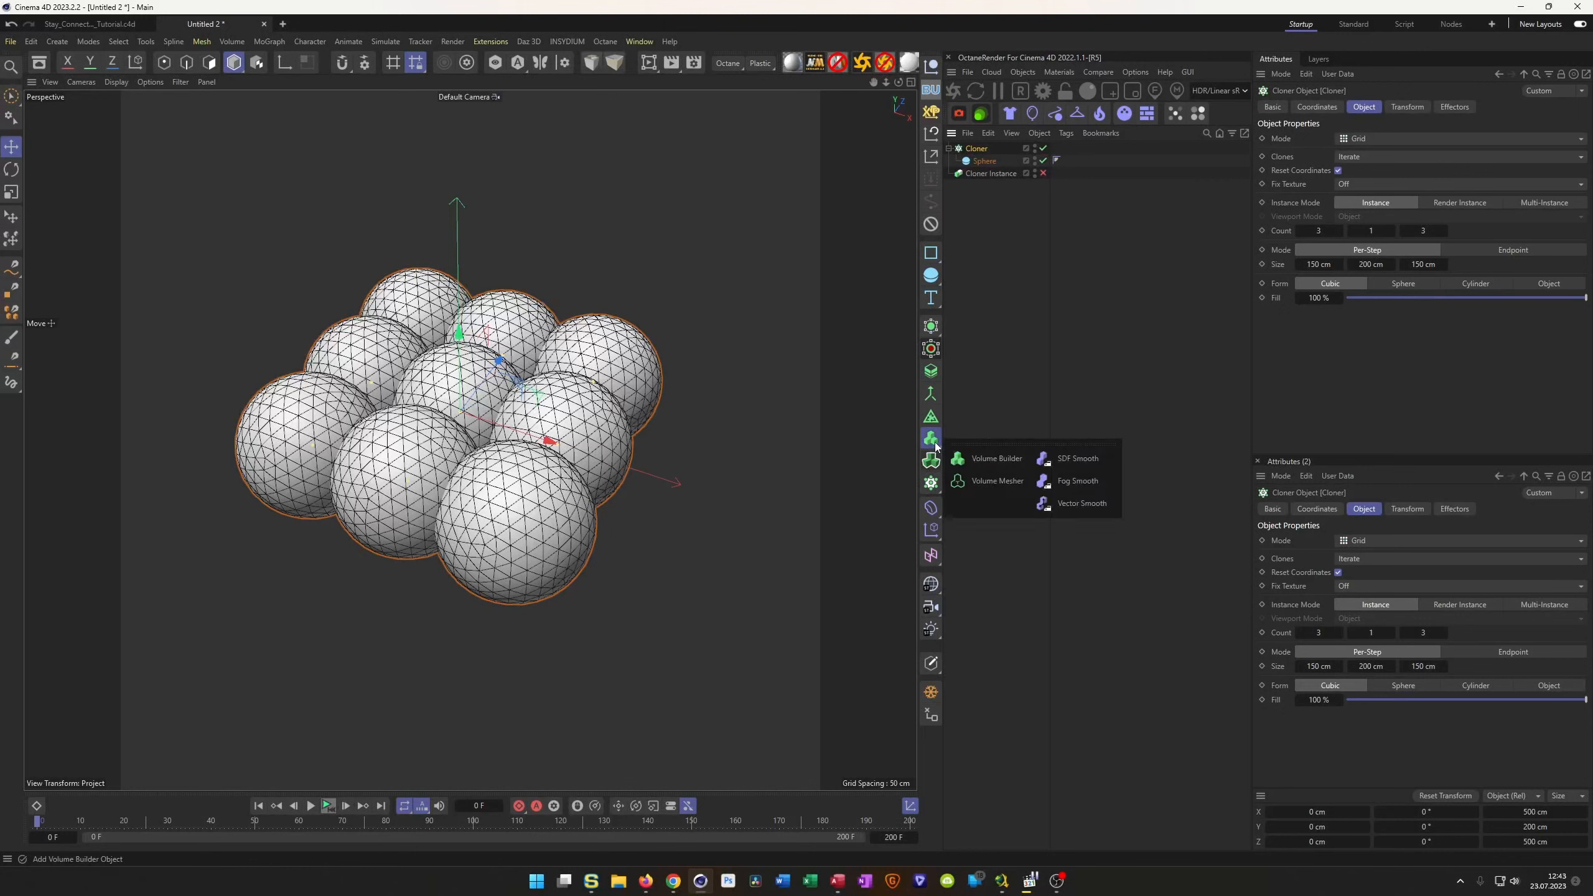
pyautogui.click(997, 460)
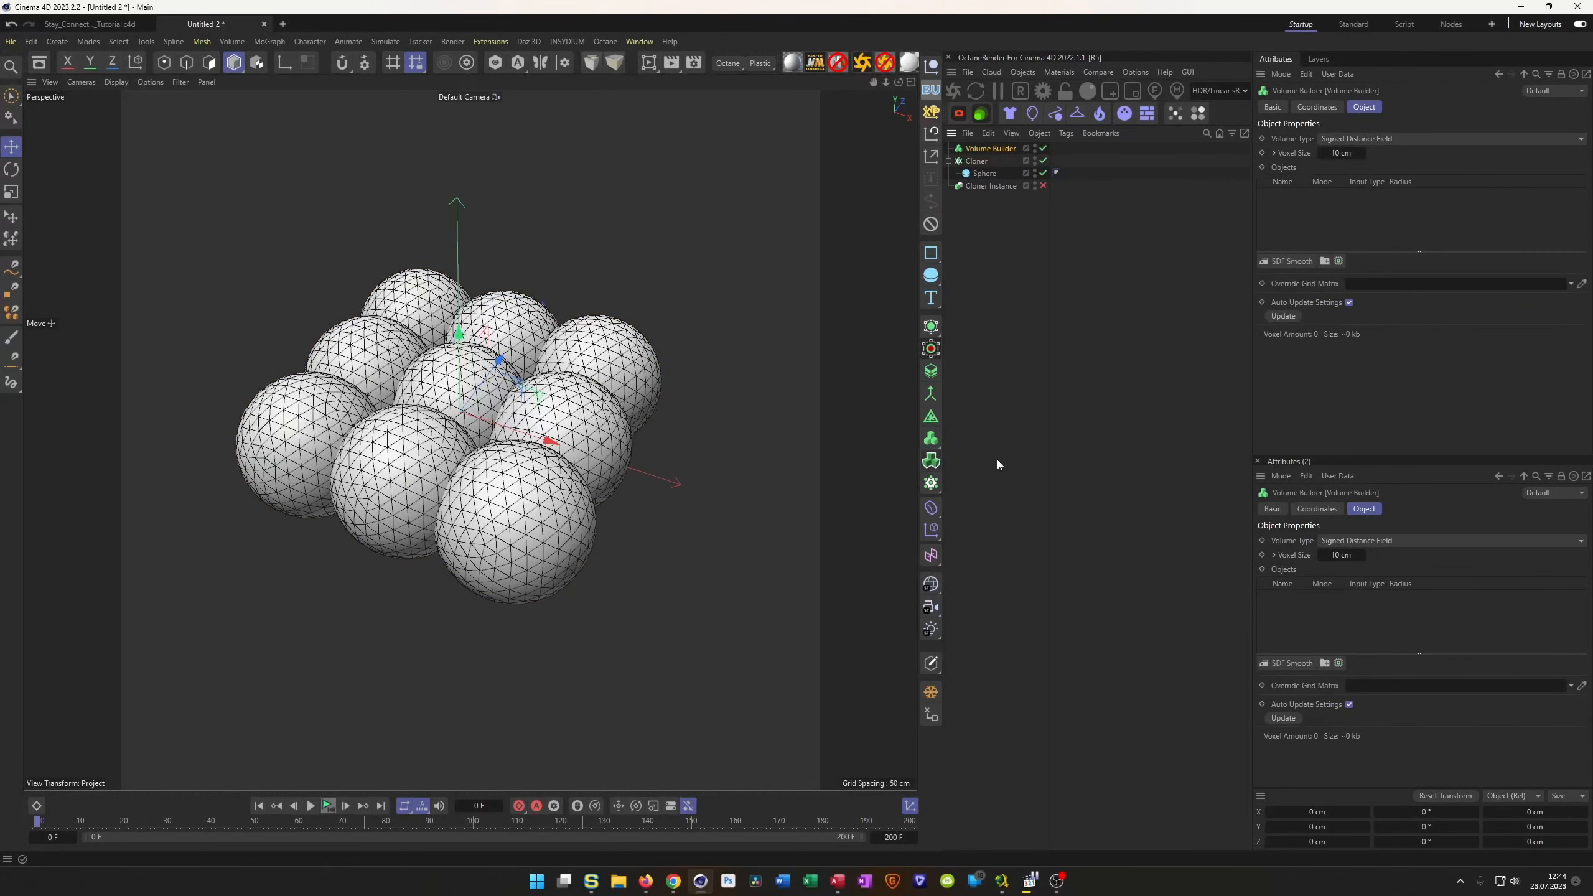
pyautogui.moveTo(977, 161); pyautogui.dragTo(994, 147)
pyautogui.keyDown('alt'); pyautogui.moveTo(556, 398); pyautogui.dragTo(652, 433); pyautogui.keyUp('alt')
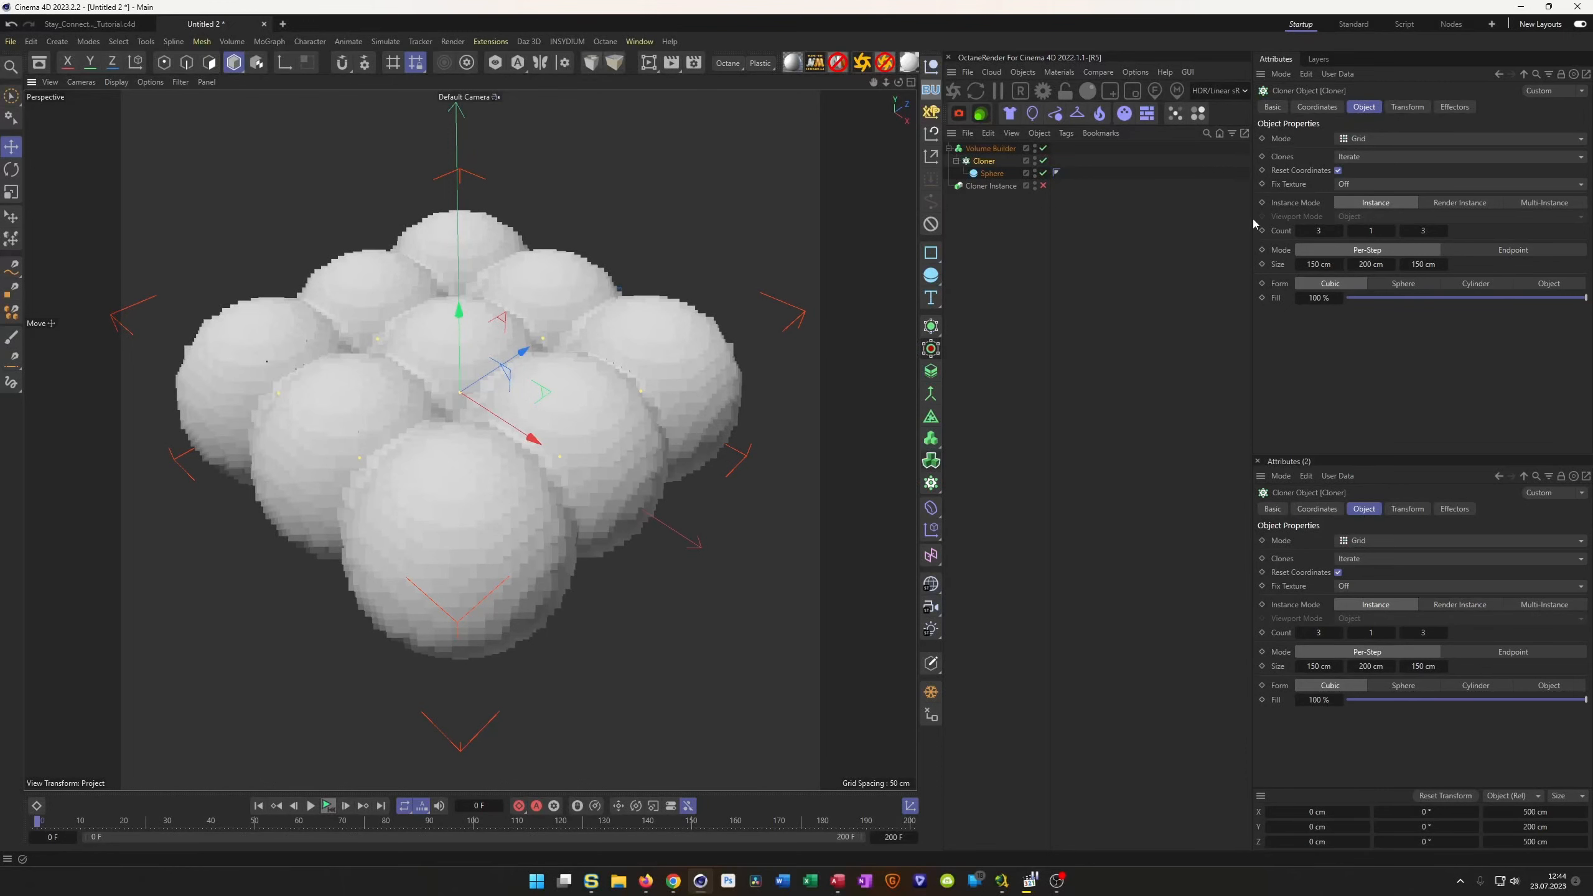
pyautogui.click(991, 149)
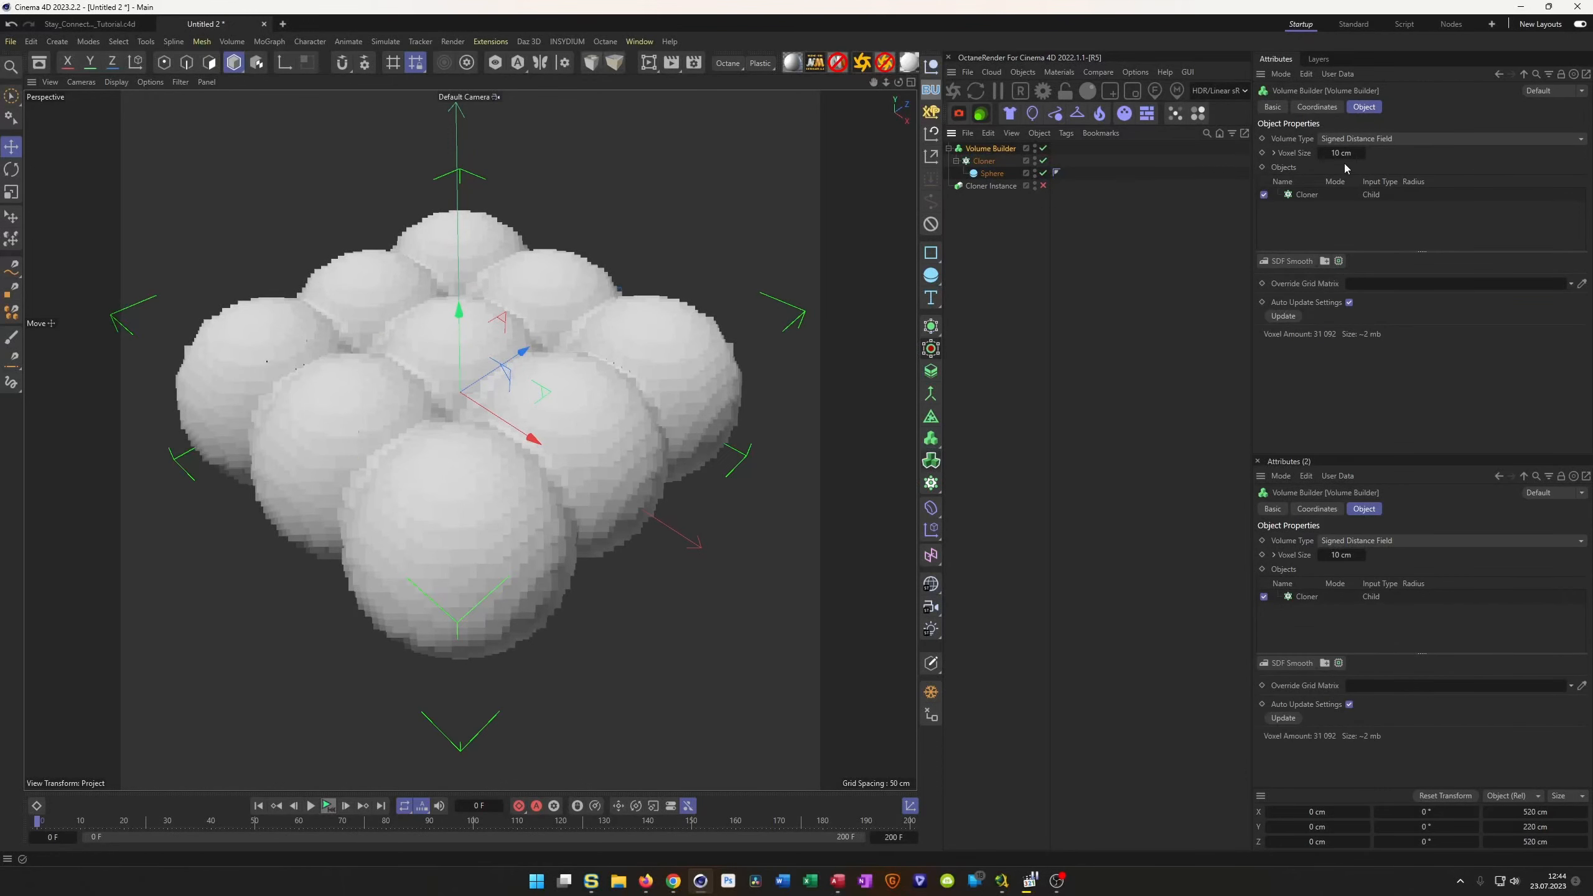
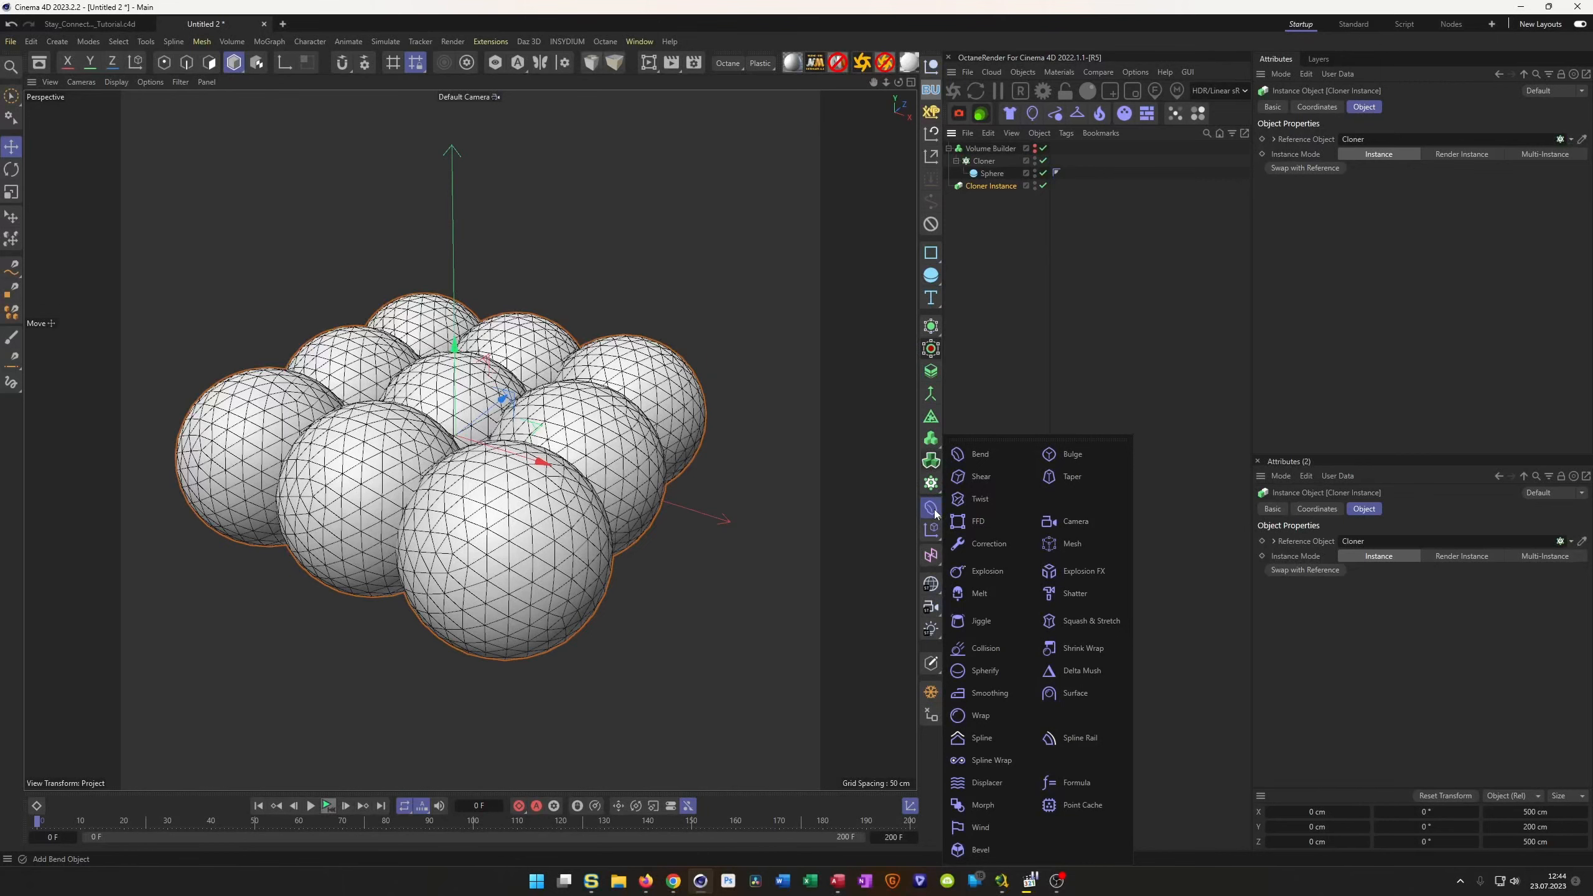
# Add a Smoothing deformer under the Cloner Instance and set its iterations to 14.
pyautogui.click(987, 697)
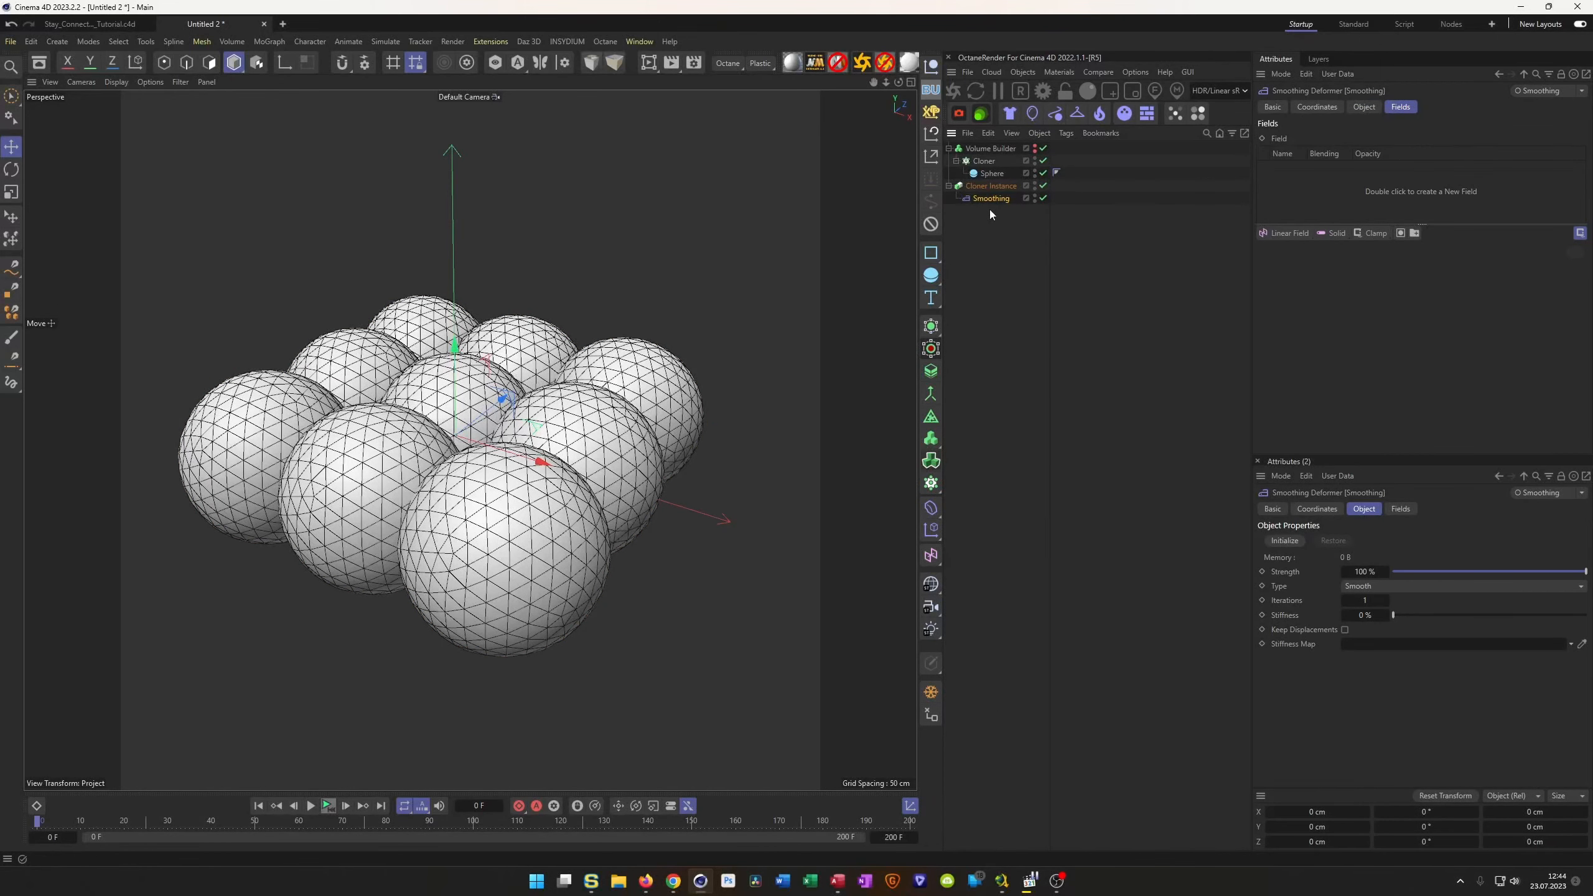
pyautogui.click(1365, 107)
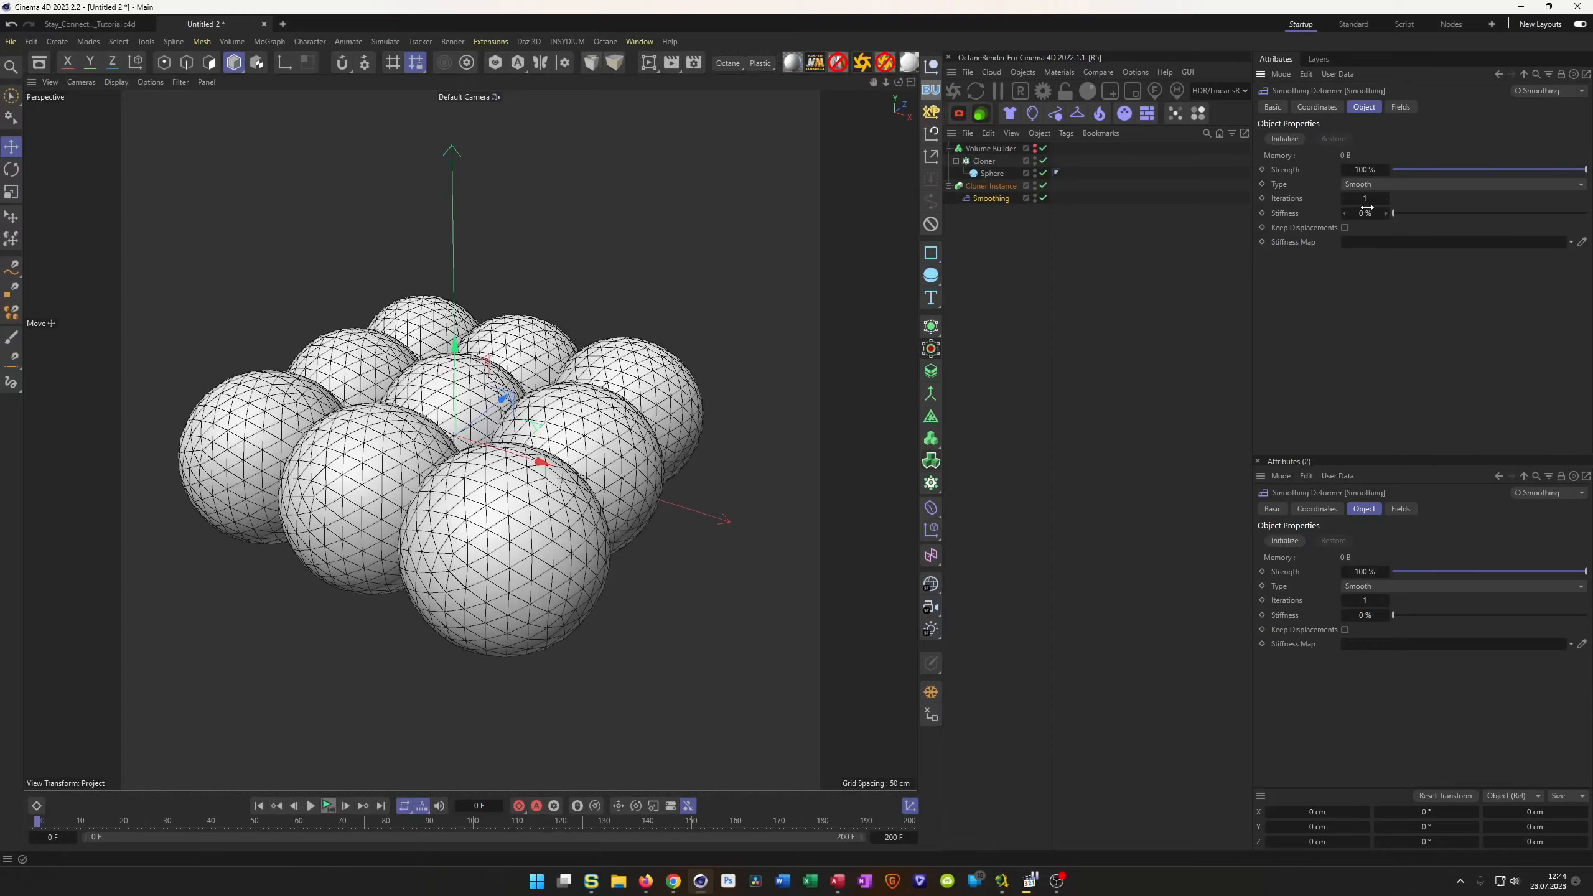
pyautogui.moveTo(1367, 200); pyautogui.dragTo(1378, 199)
pyautogui.keyDown('alt'); pyautogui.moveTo(402, 477); pyautogui.dragTo(517, 419); pyautogui.keyUp('alt')
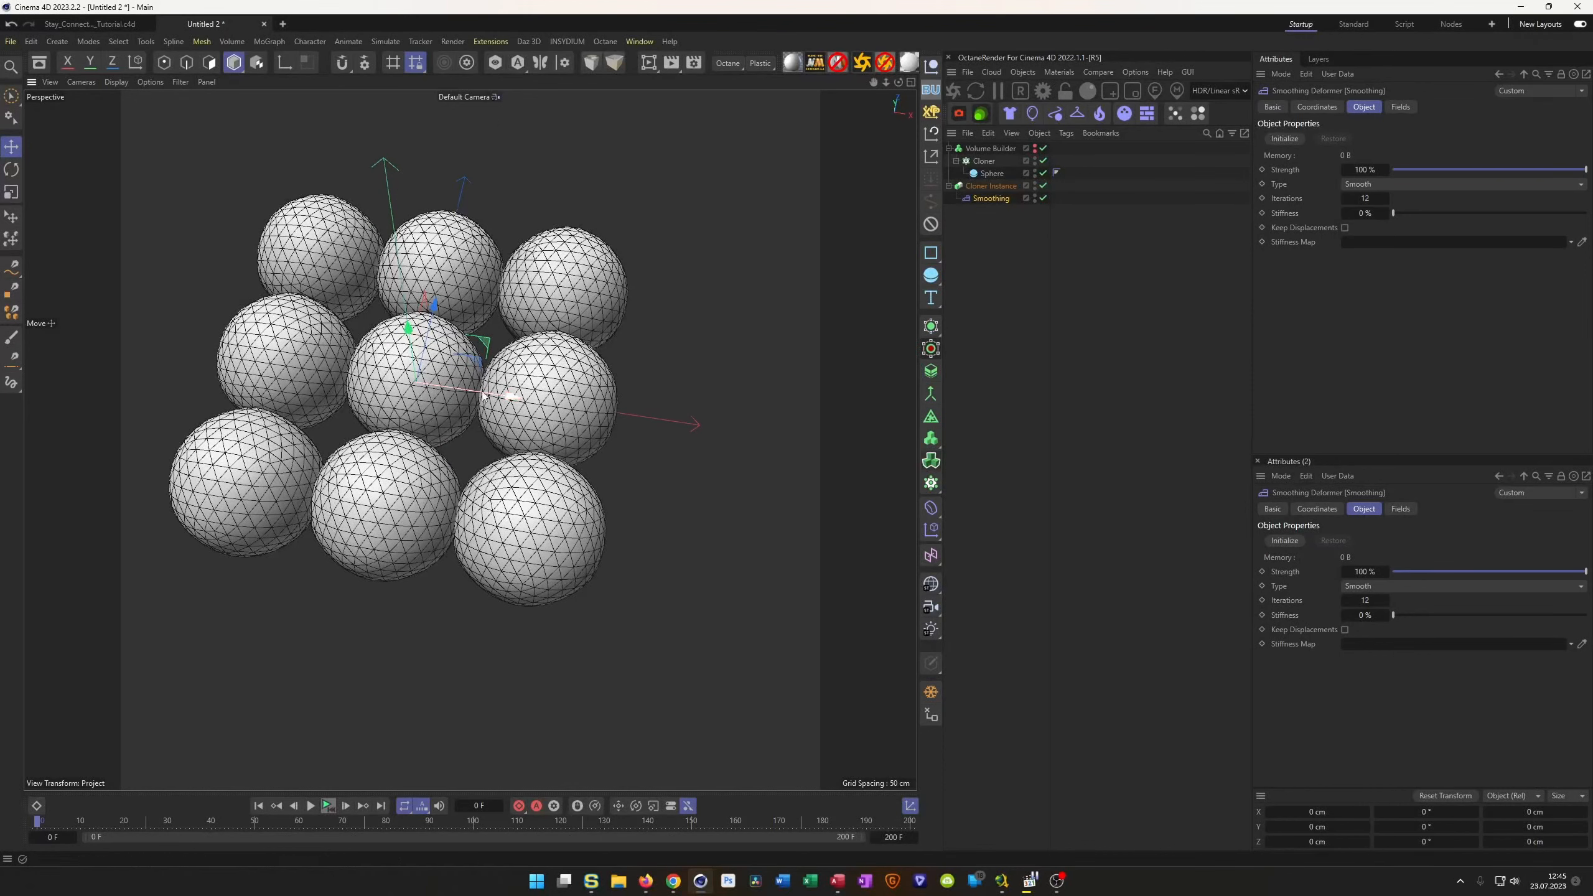
pyautogui.click(1387, 199)
pyautogui.click(1387, 199)
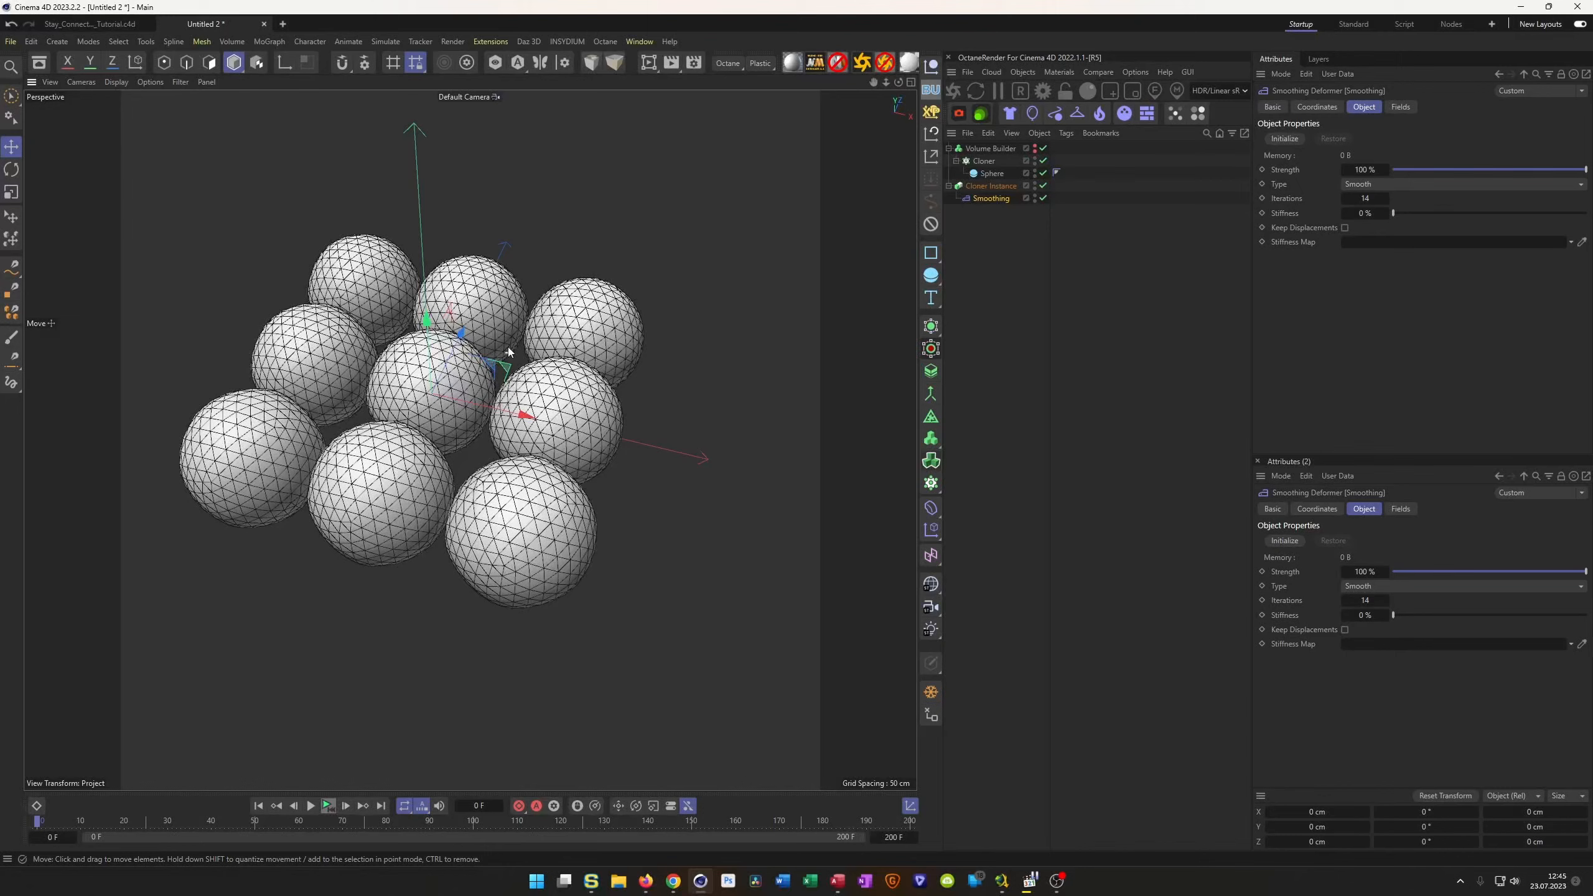
pyautogui.scroll(5, 509, 352)
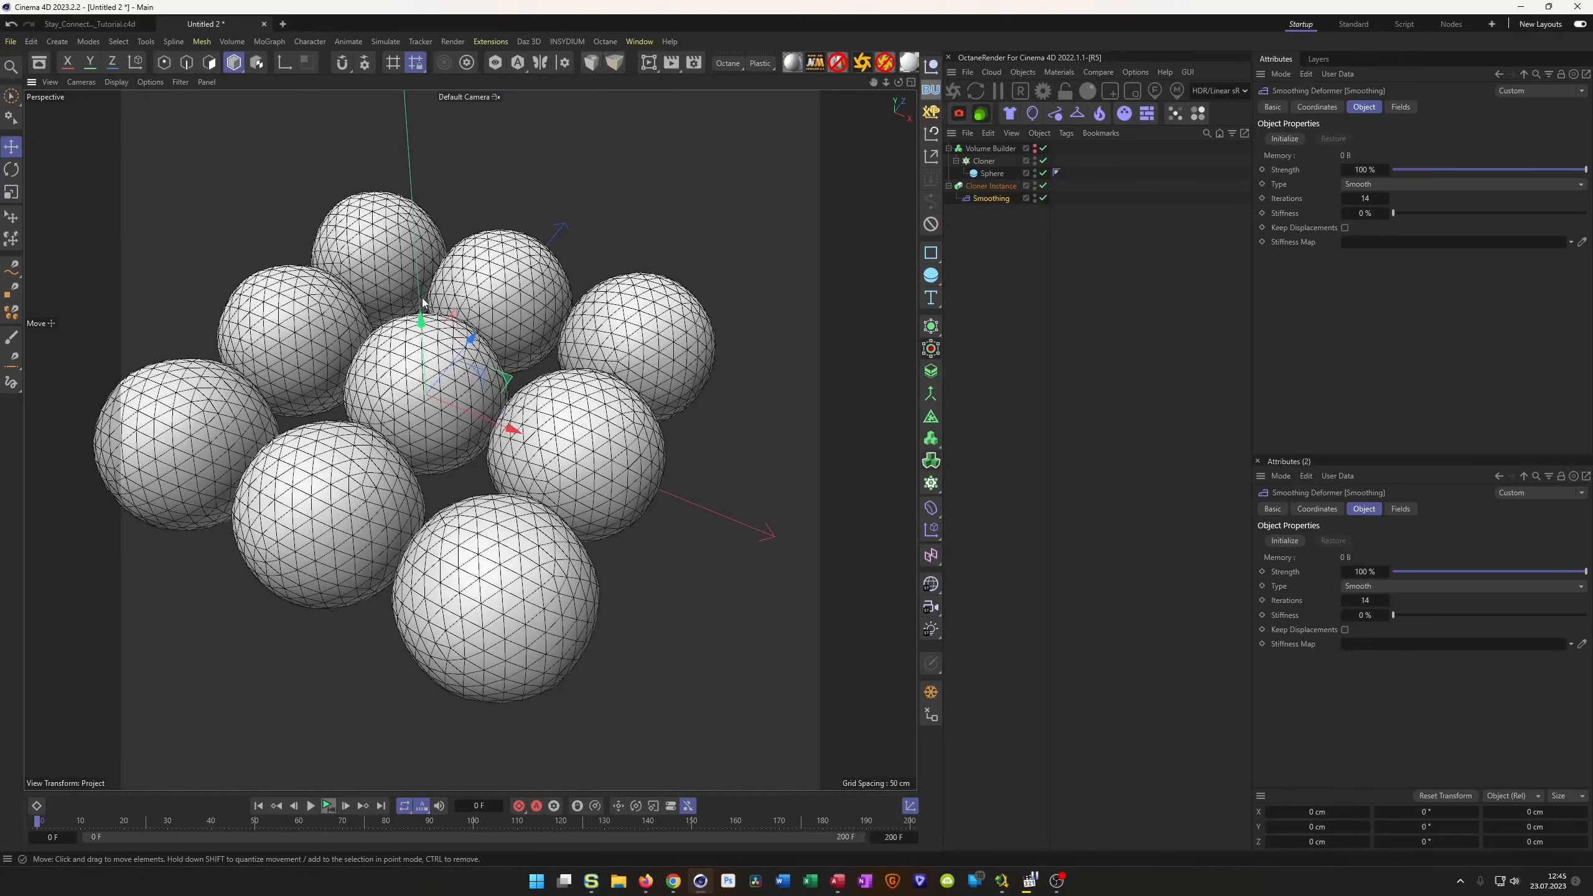
# Add the Volume Builder to the Smoothing deformer's fields as a Volume Object with Linear sample mode.
pyautogui.click(1401, 106)
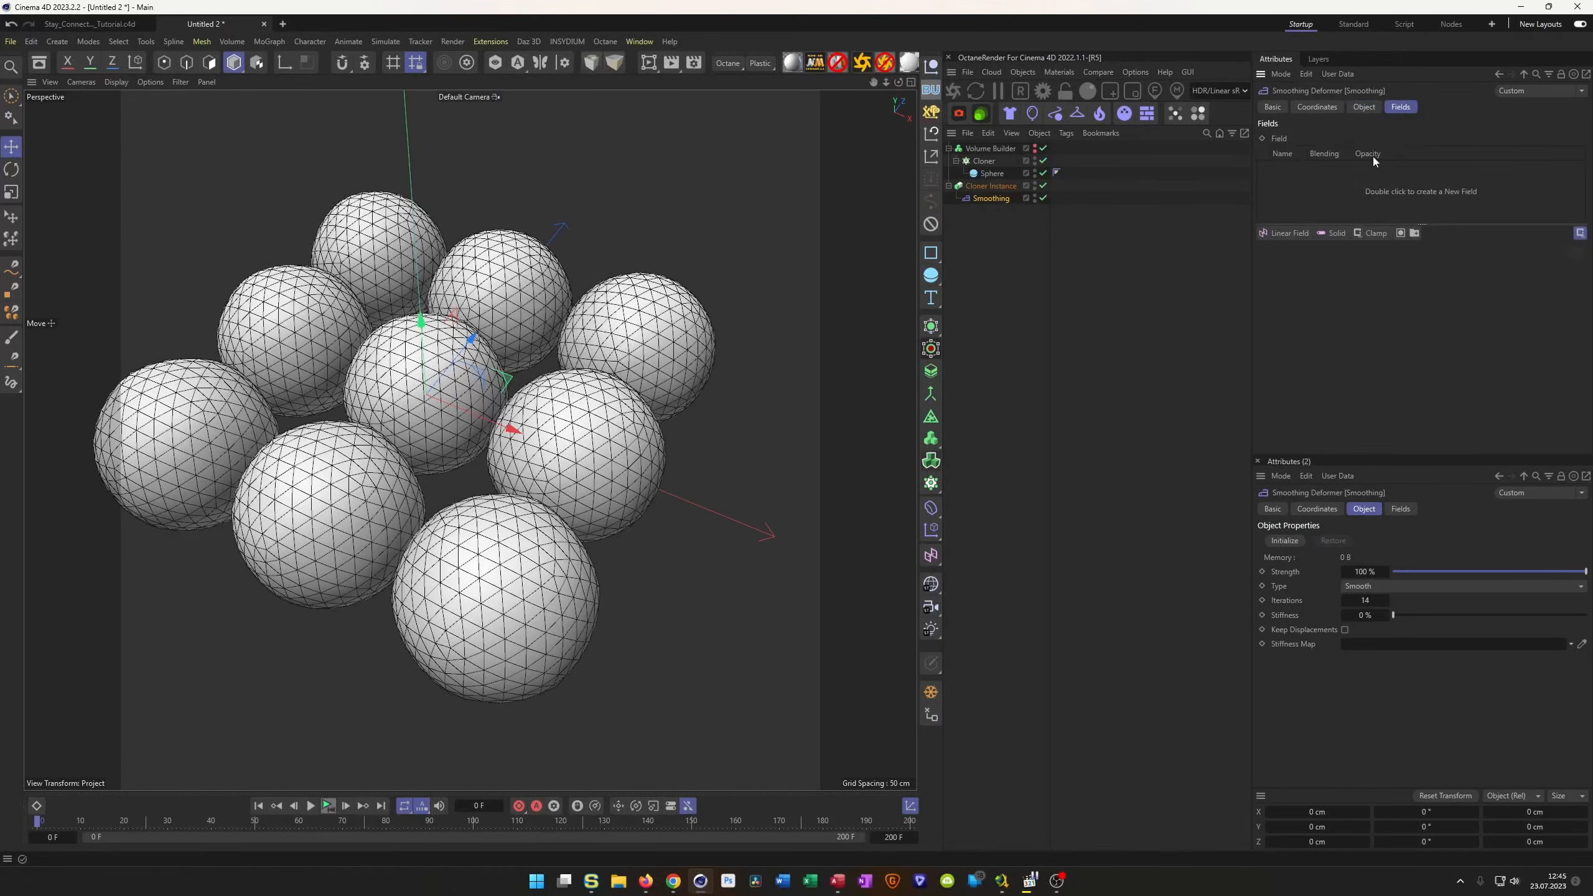
pyautogui.click(983, 153)
pyautogui.moveTo(999, 145); pyautogui.dragTo(1299, 188)
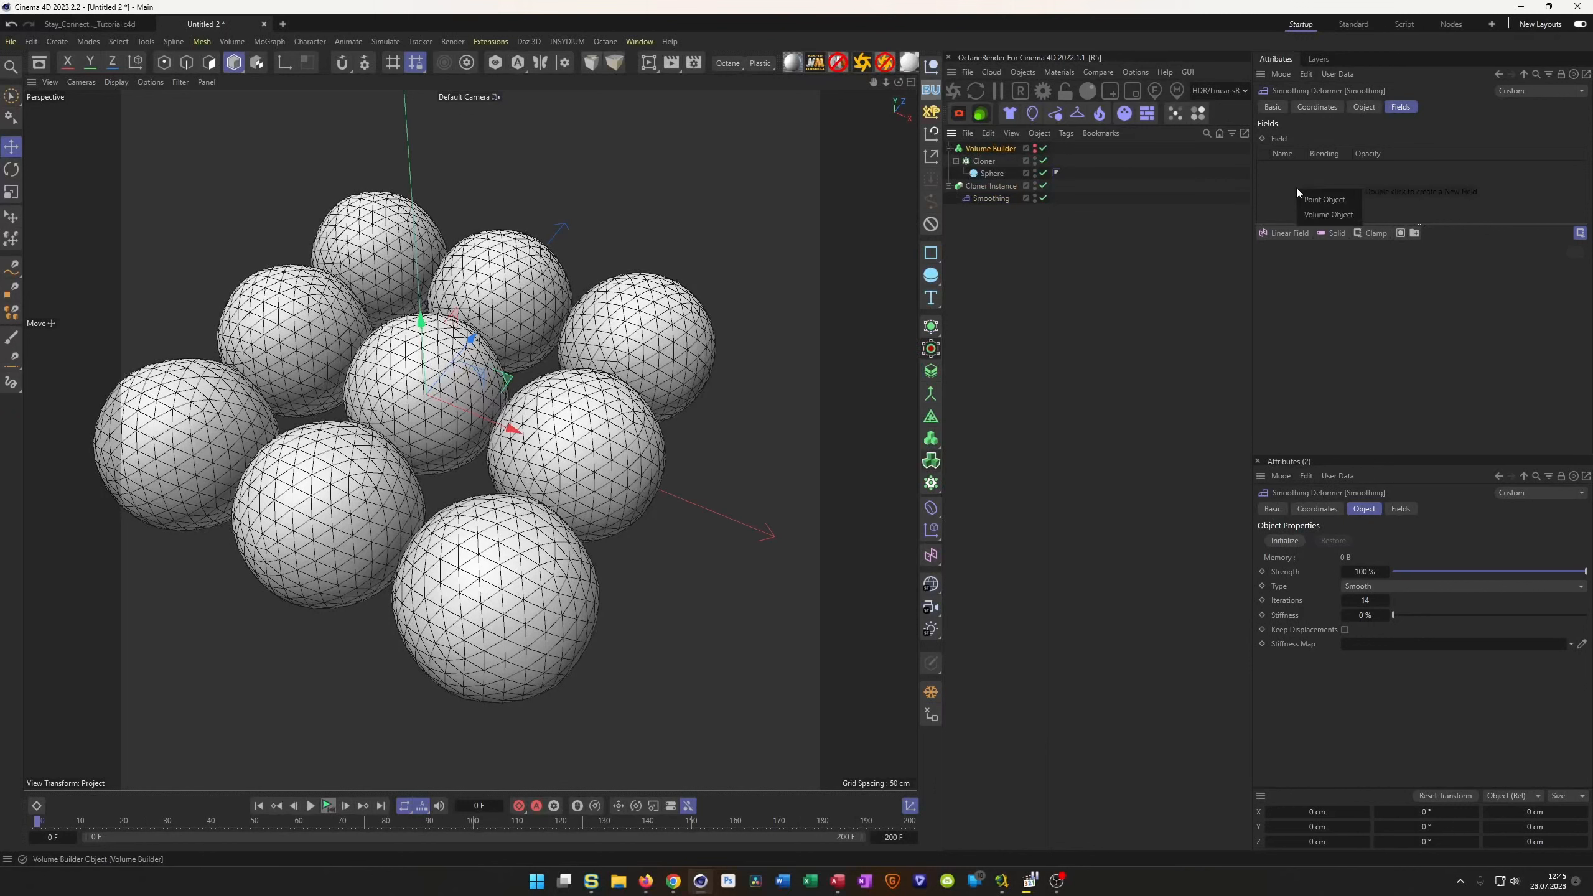
pyautogui.click(1316, 215)
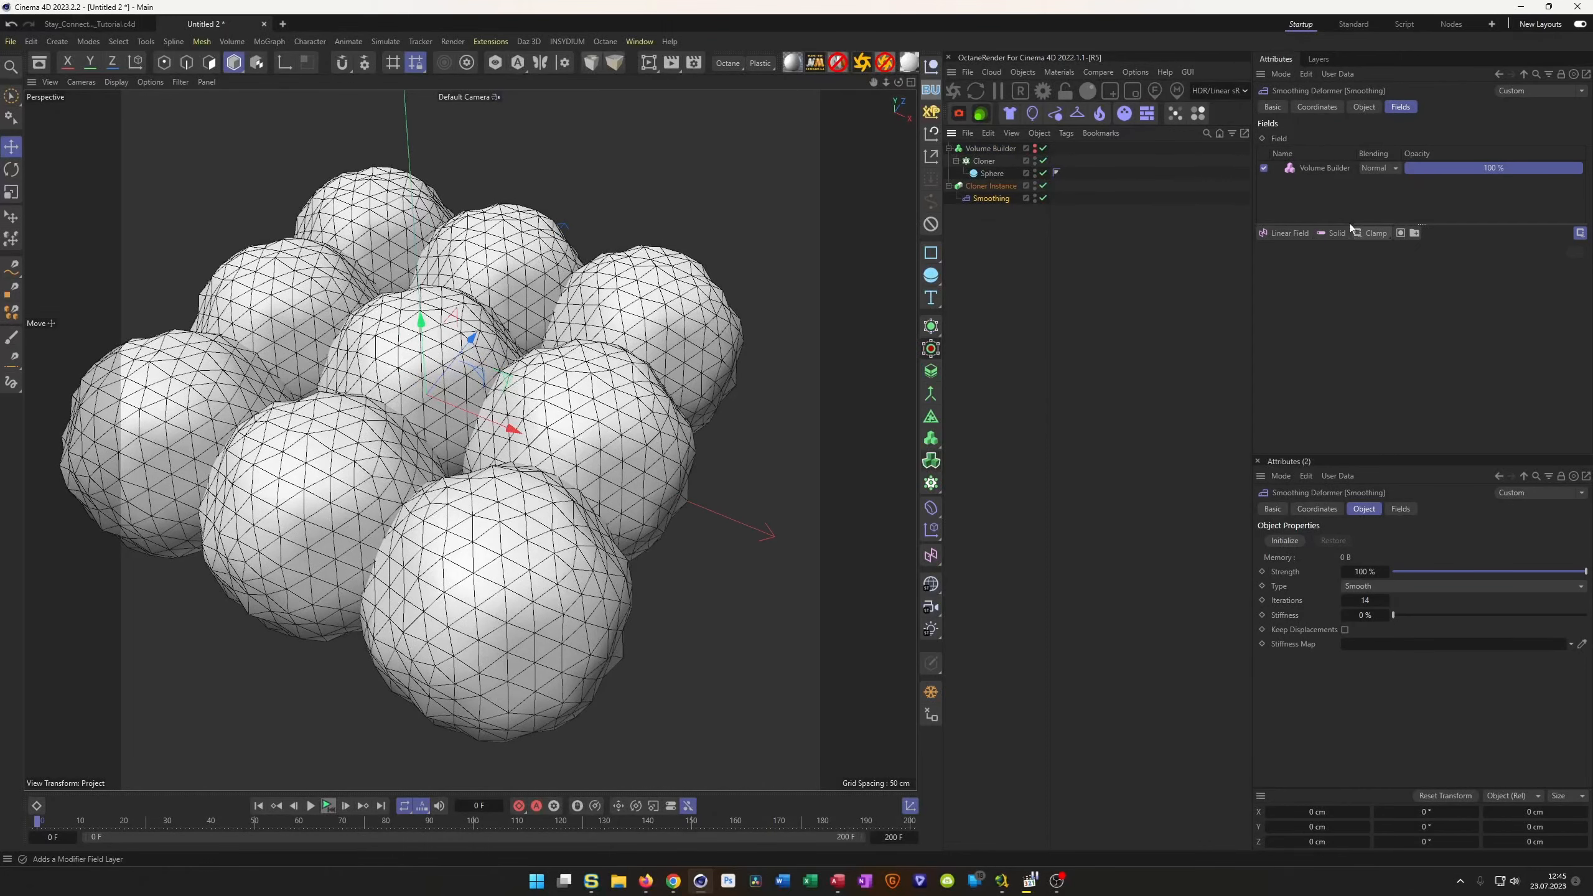
pyautogui.click(1326, 169)
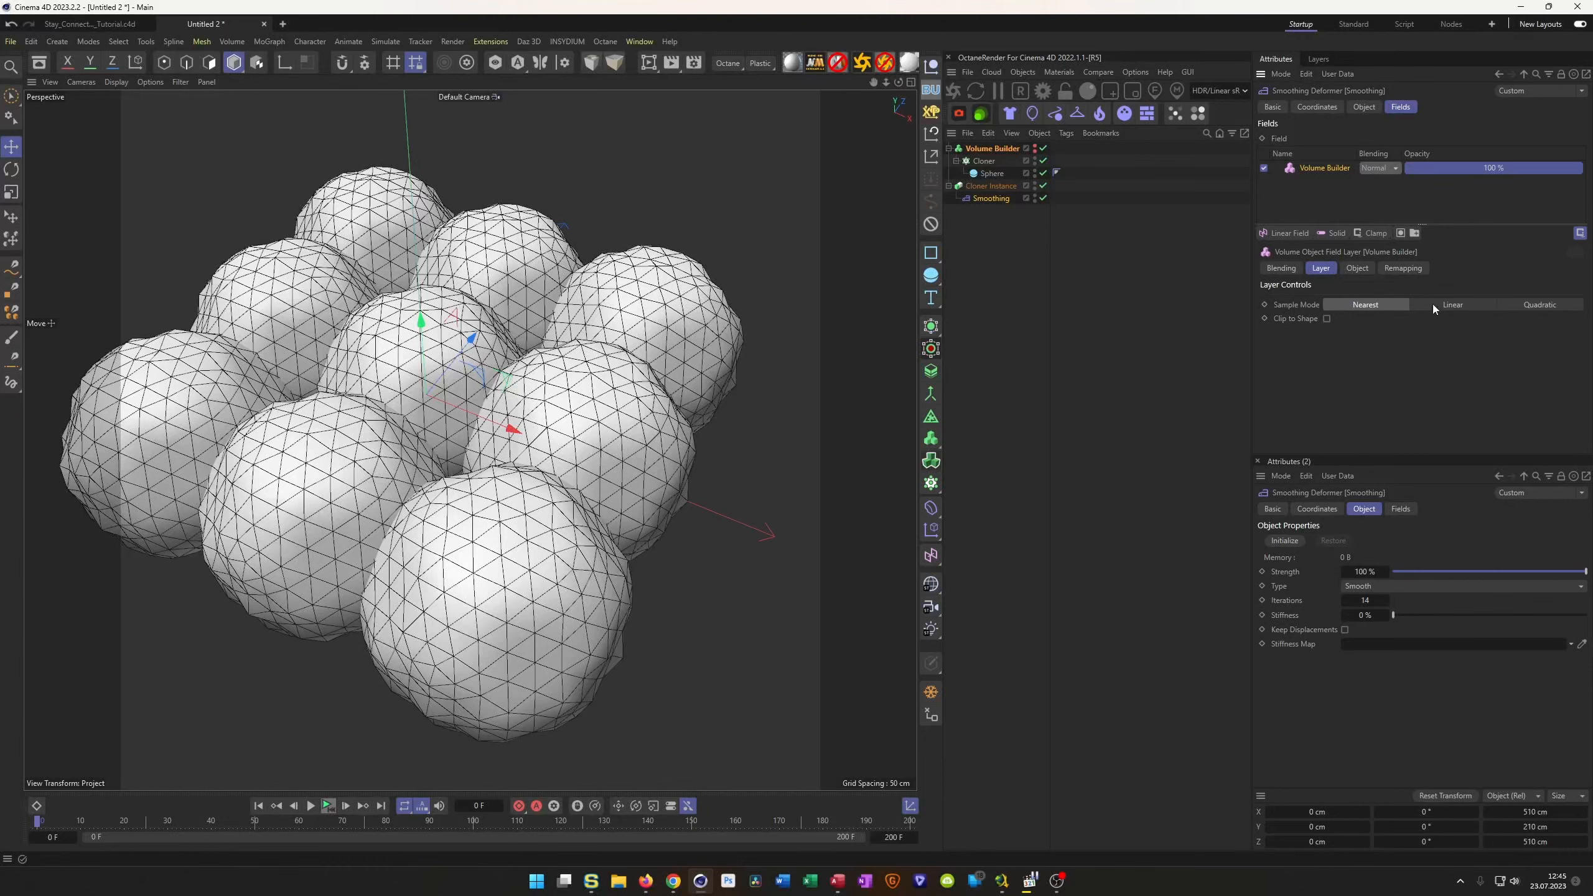
pyautogui.click(1453, 303)
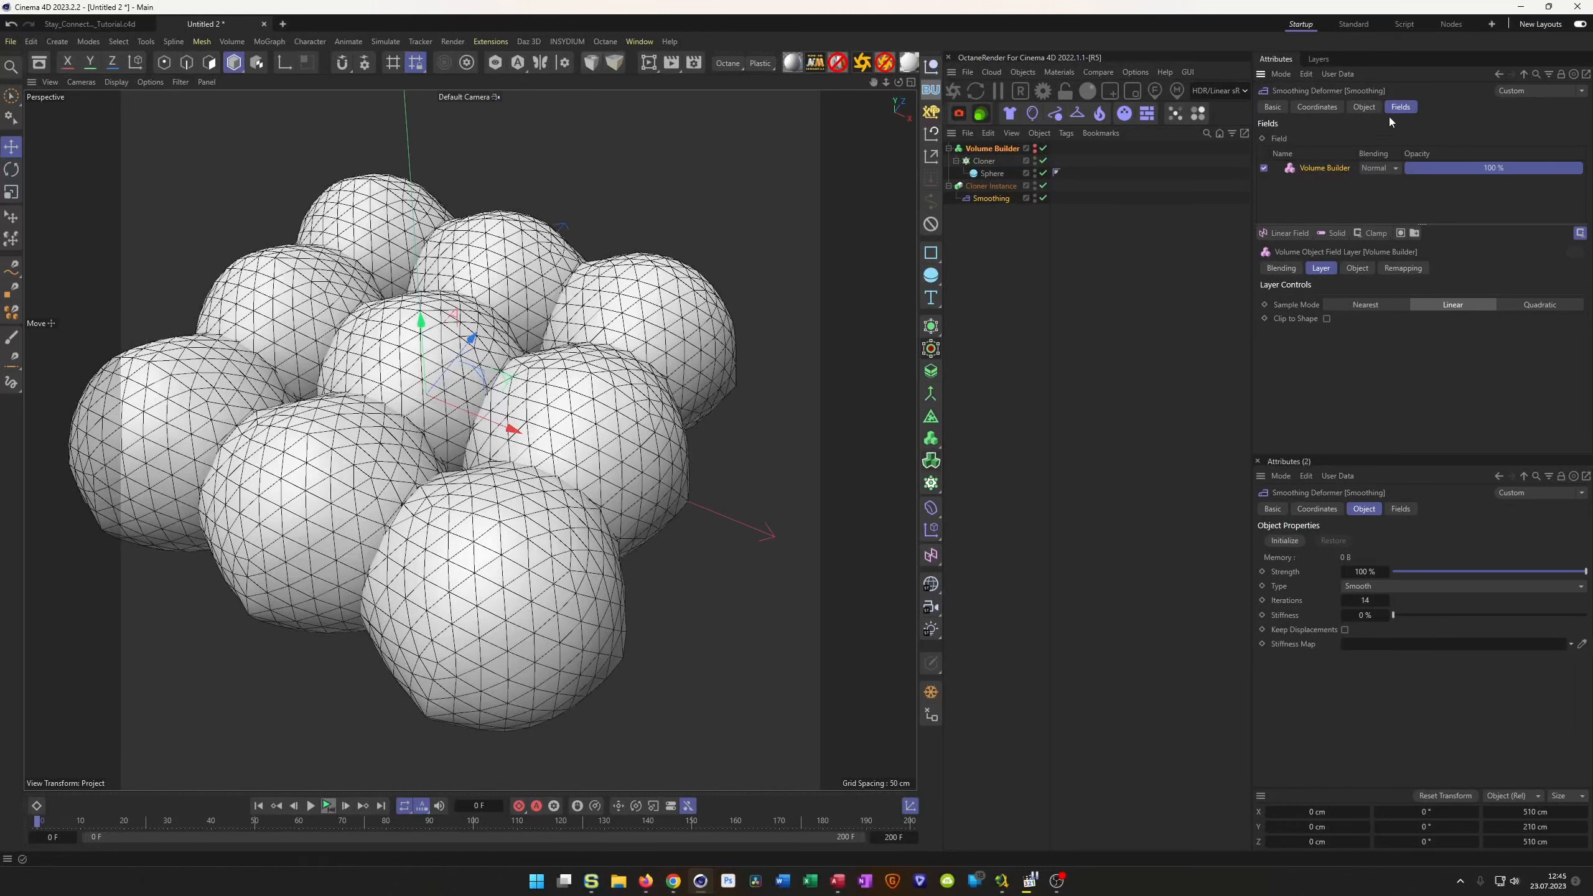
# Add a Range Map layer above the Volume Builder field, set its Max Output to -15 %, and inspect the sphere contacts.
pyautogui.click(1363, 232)
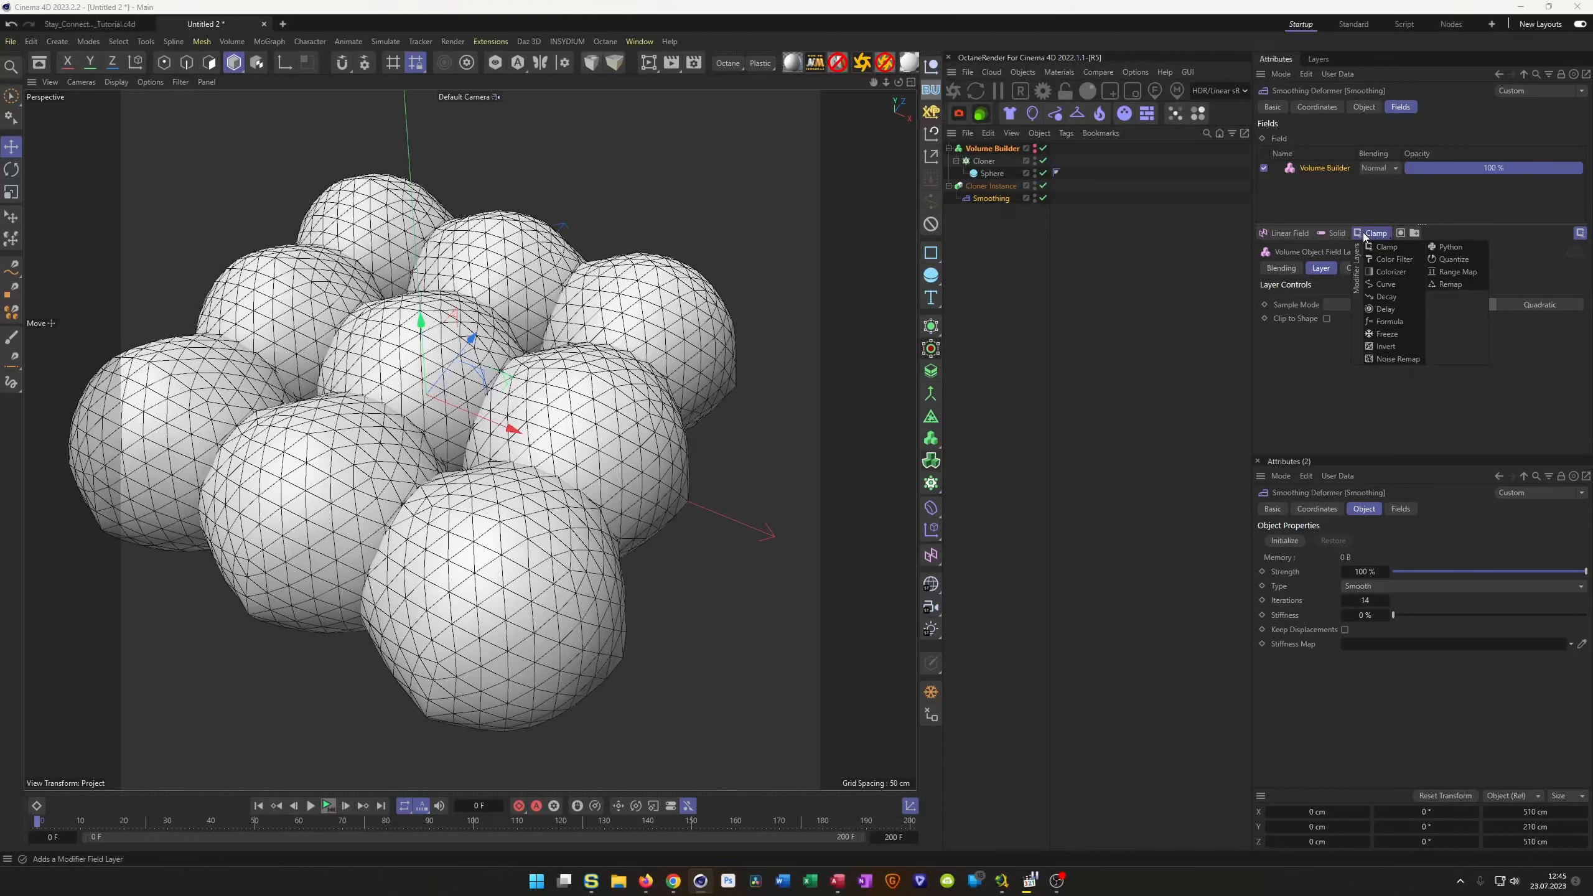
pyautogui.click(1459, 272)
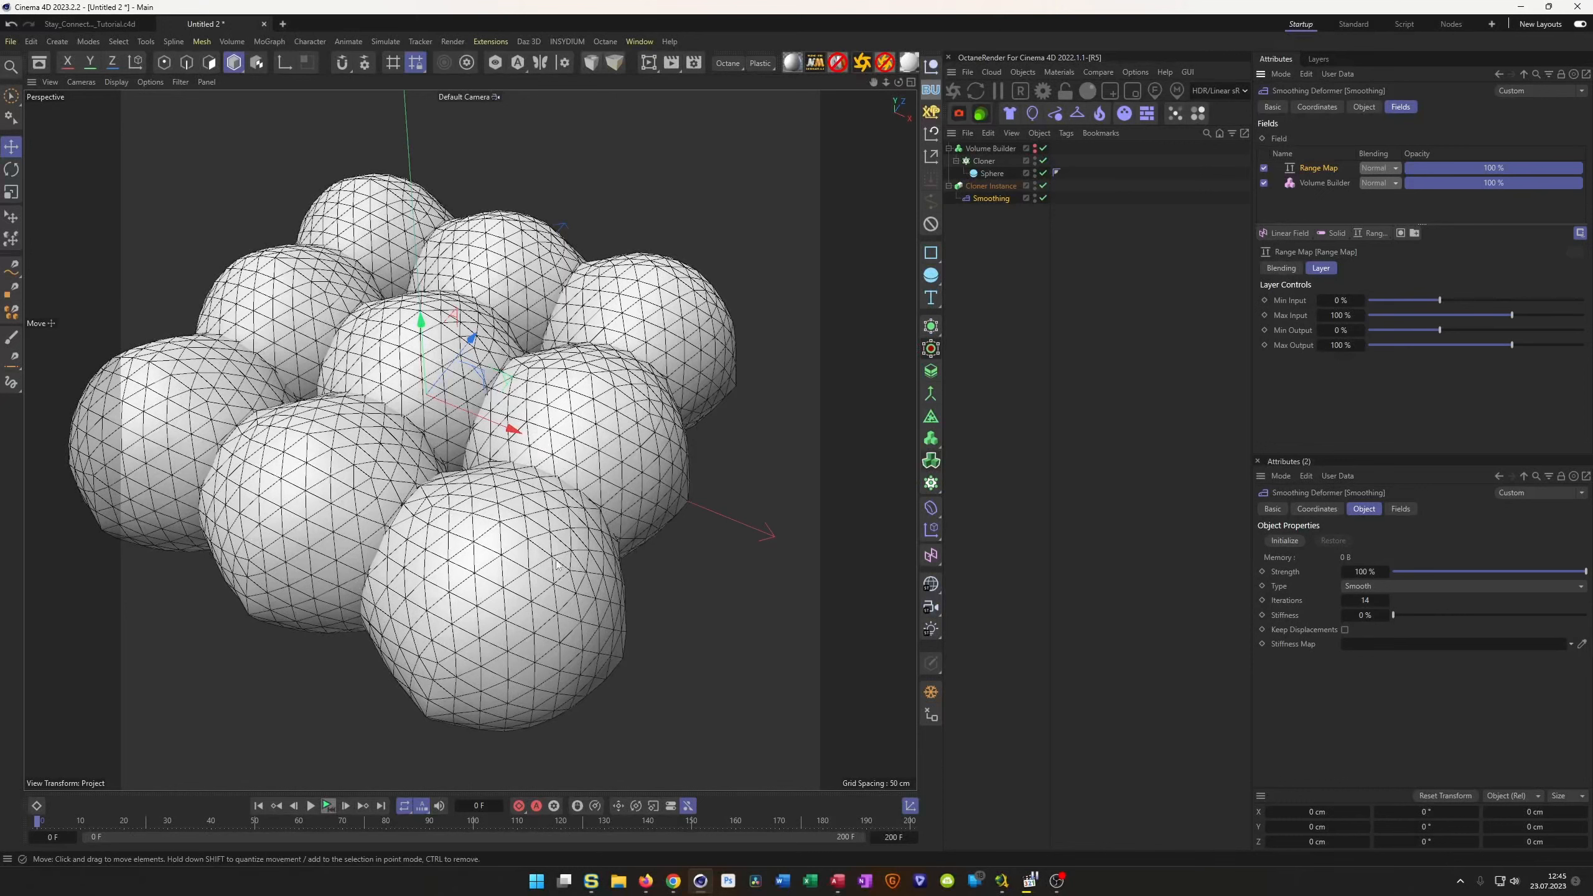
pyautogui.click(1340, 345)
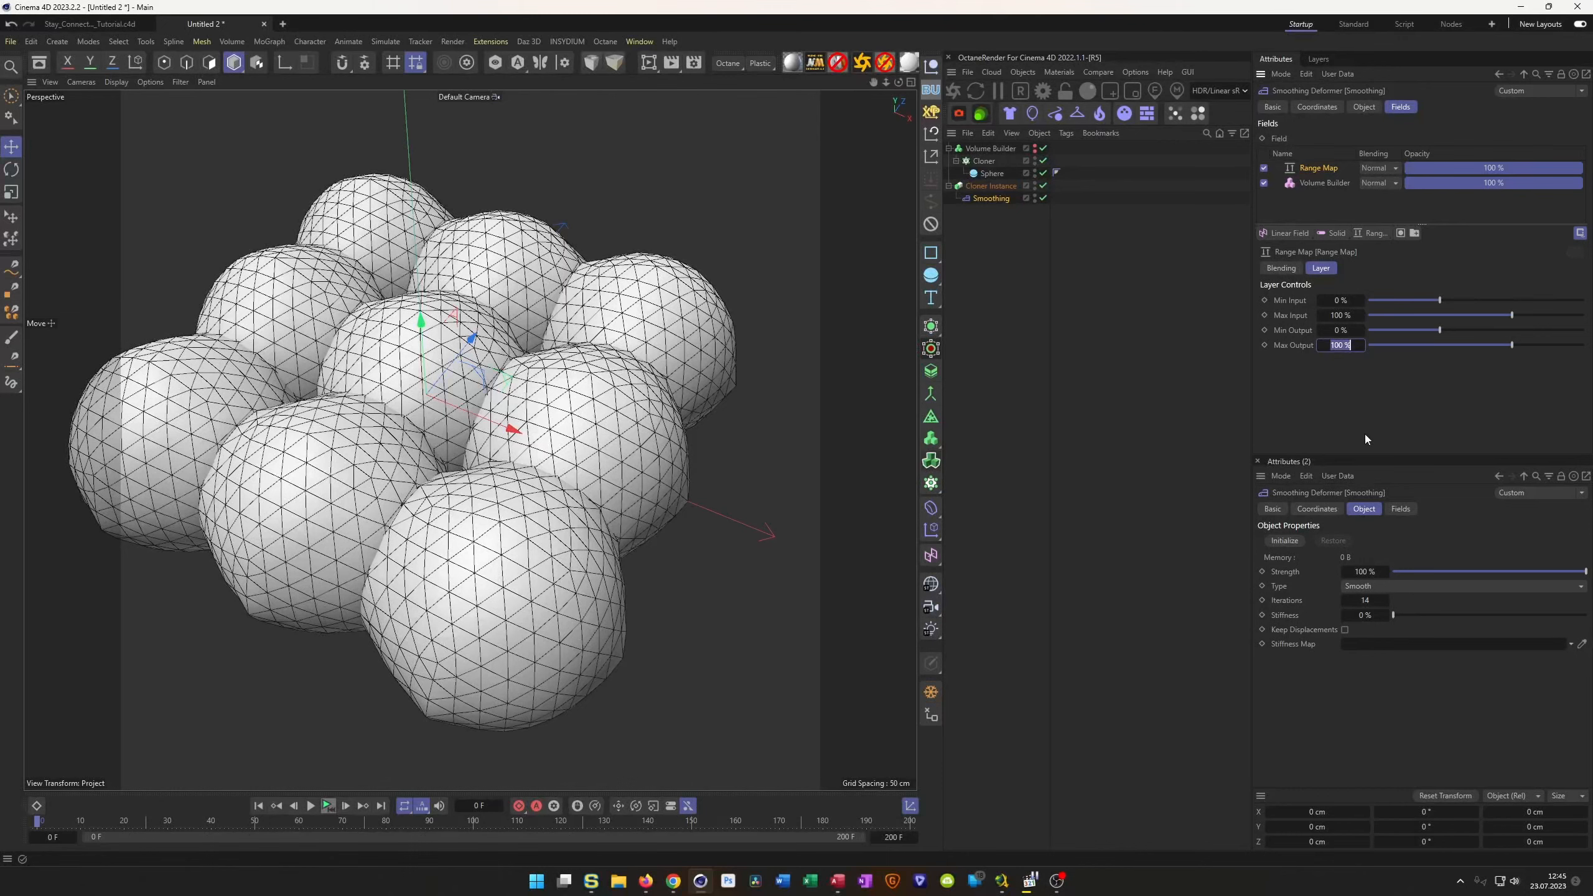
pyautogui.write('-15')
pyautogui.press('Return')
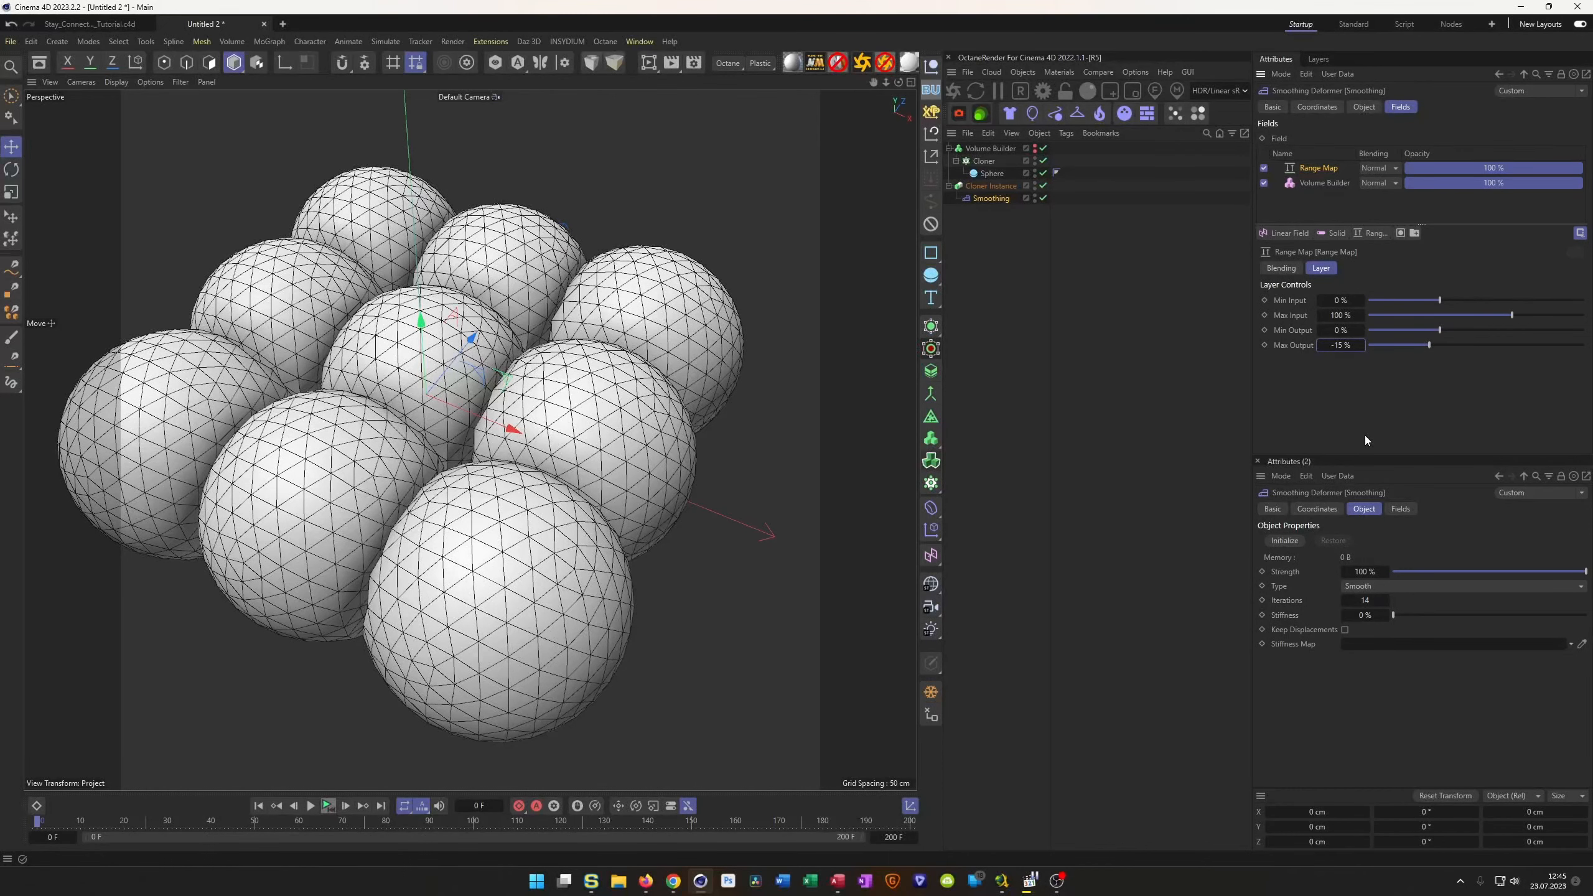
pyautogui.keyDown('alt'); pyautogui.moveTo(412, 501); pyautogui.dragTo(365, 552); pyautogui.keyUp('alt')
pyautogui.scroll(3, 520, 429)
pyautogui.scroll(2, 511, 559)
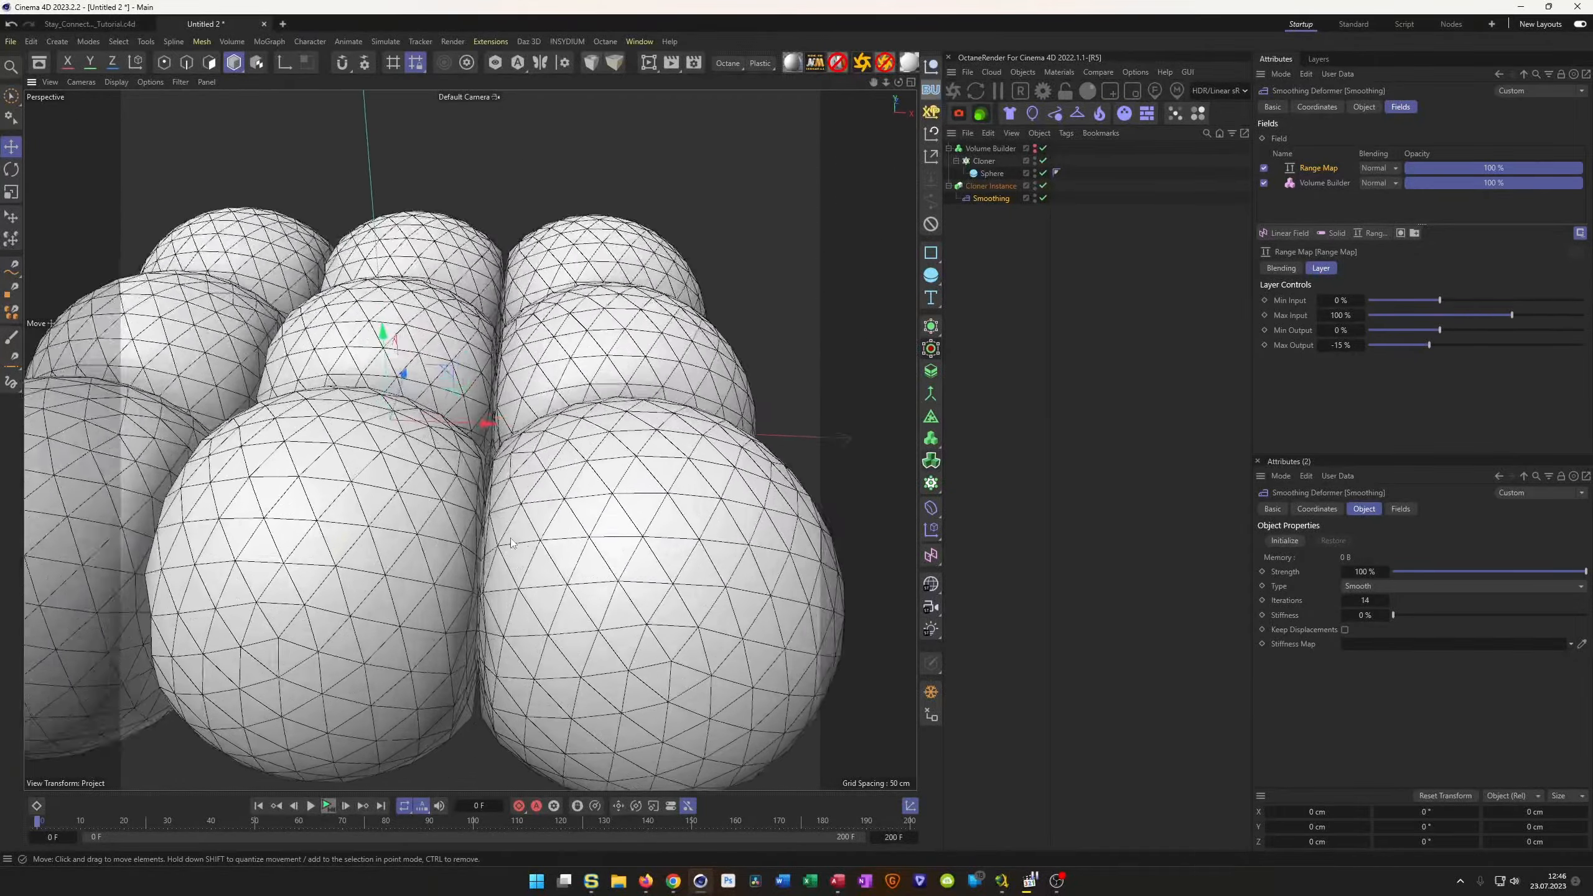
pyautogui.keyDown('alt'); pyautogui.moveTo(484, 529); pyautogui.dragTo(528, 506); pyautogui.keyUp('alt')
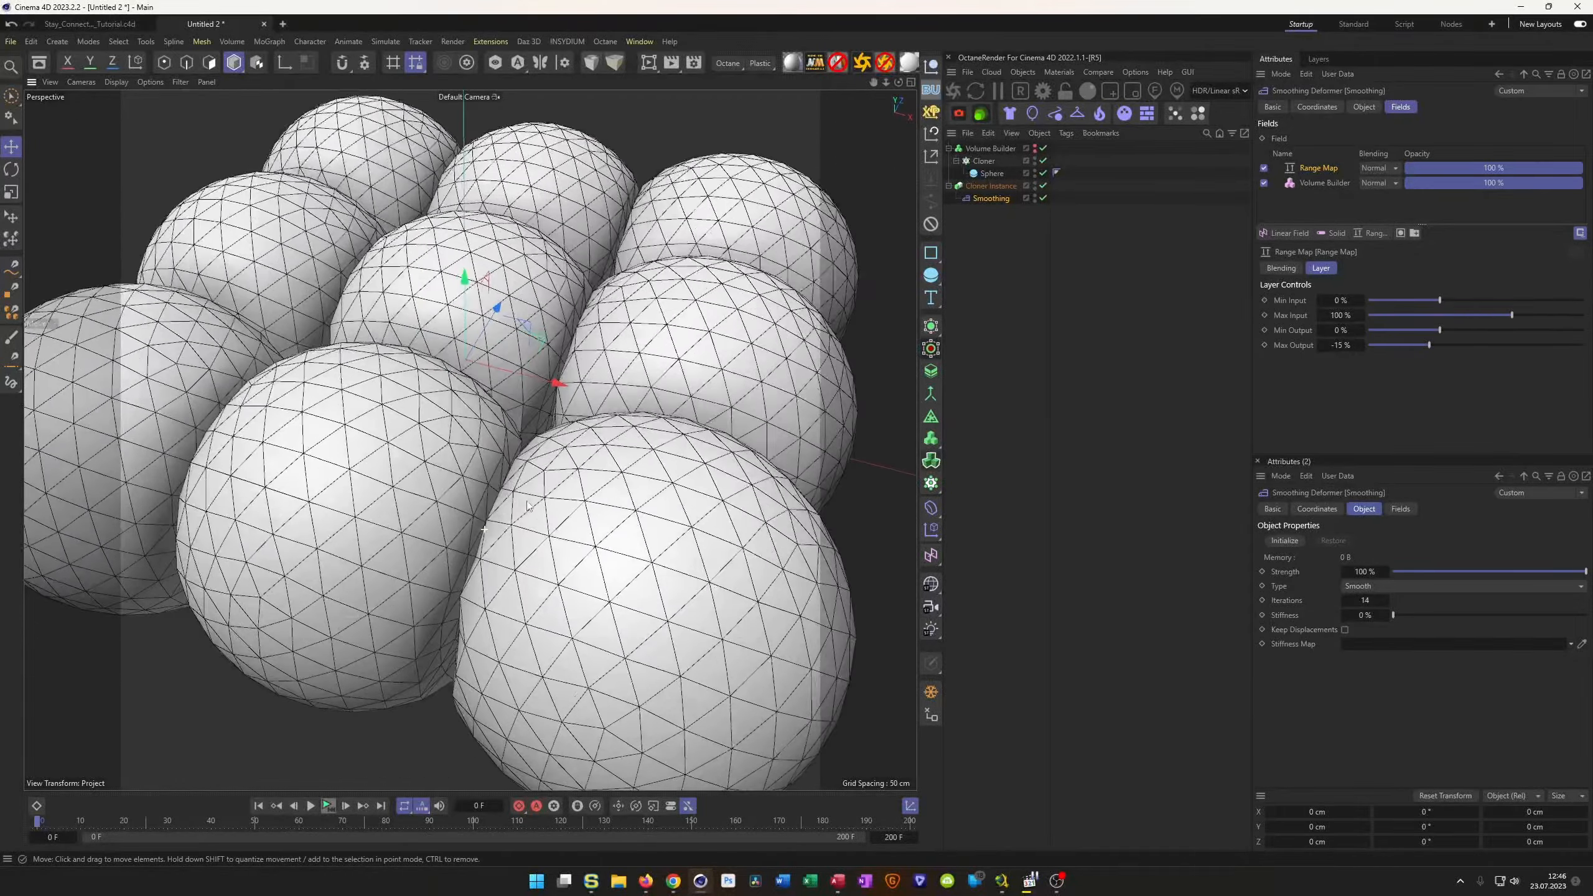
# Set the cloned sphere's segments to 50 for a denser mesh.
pyautogui.click(992, 174)
pyautogui.write('50')
pyautogui.press('Return')
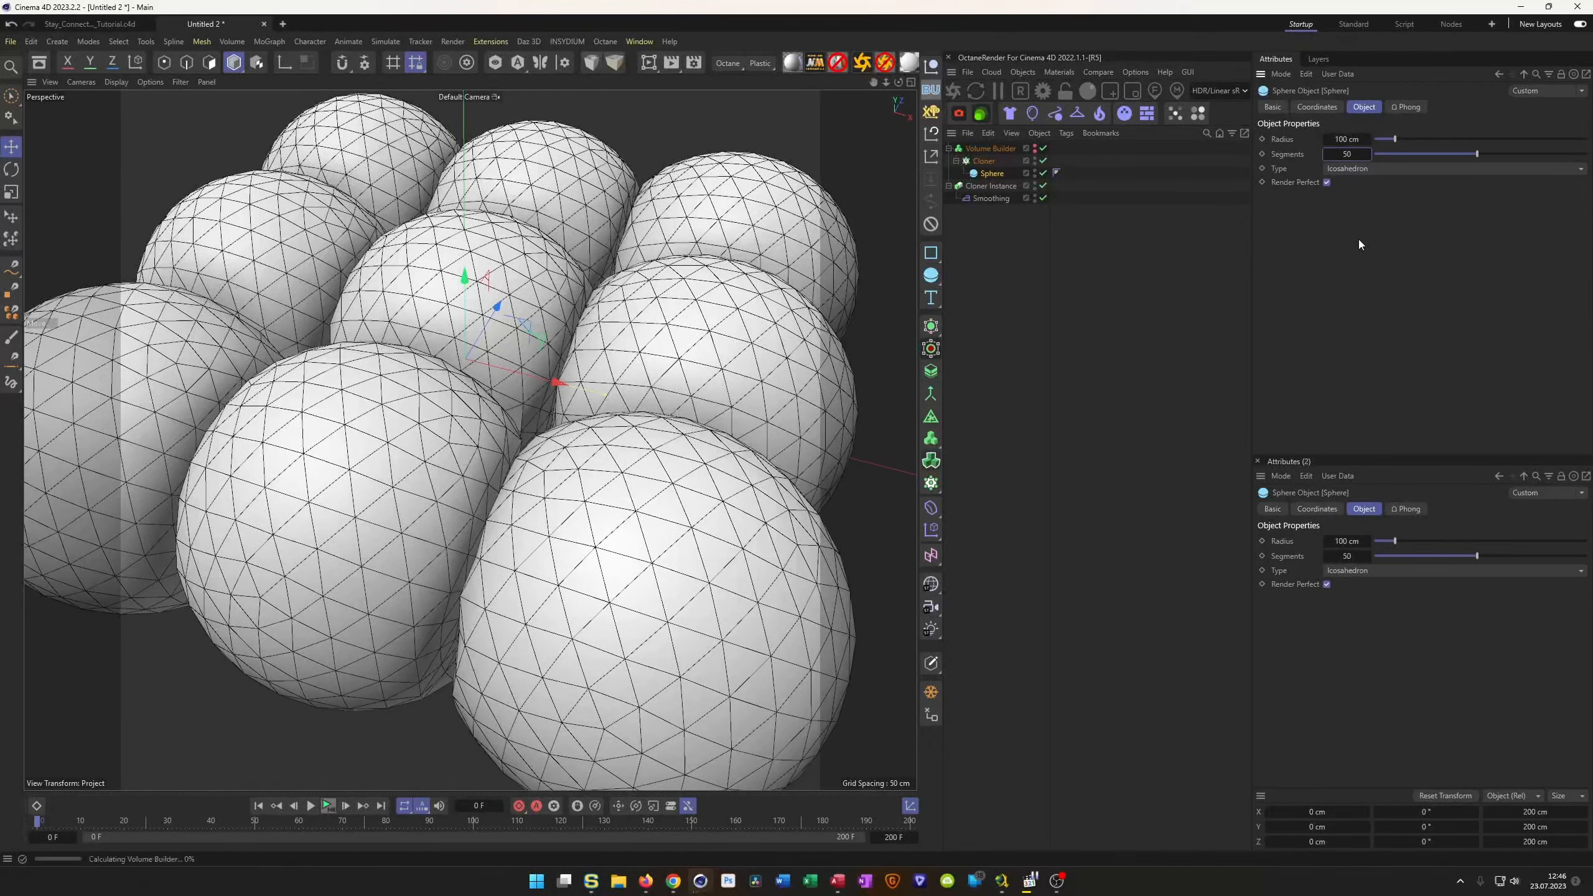
pyautogui.keyDown('alt'); pyautogui.moveTo(477, 440); pyautogui.dragTo(512, 432); pyautogui.keyUp('alt')
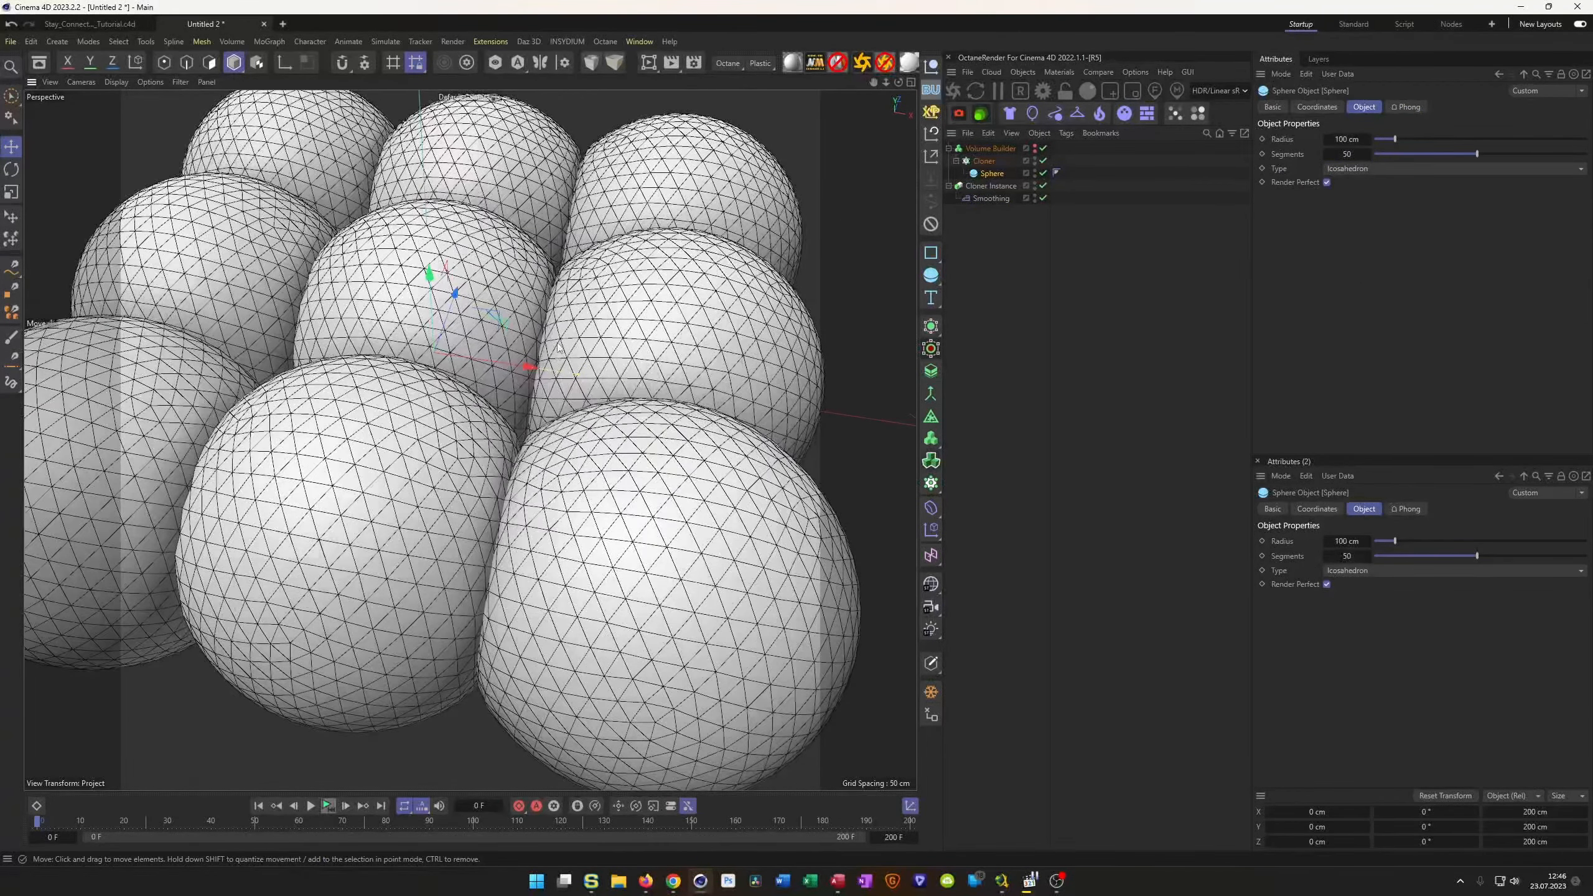
# Raise the Smoothing deformer's iterations to 25 and inspect the deformed spheres from several angles.
pyautogui.click(986, 199)
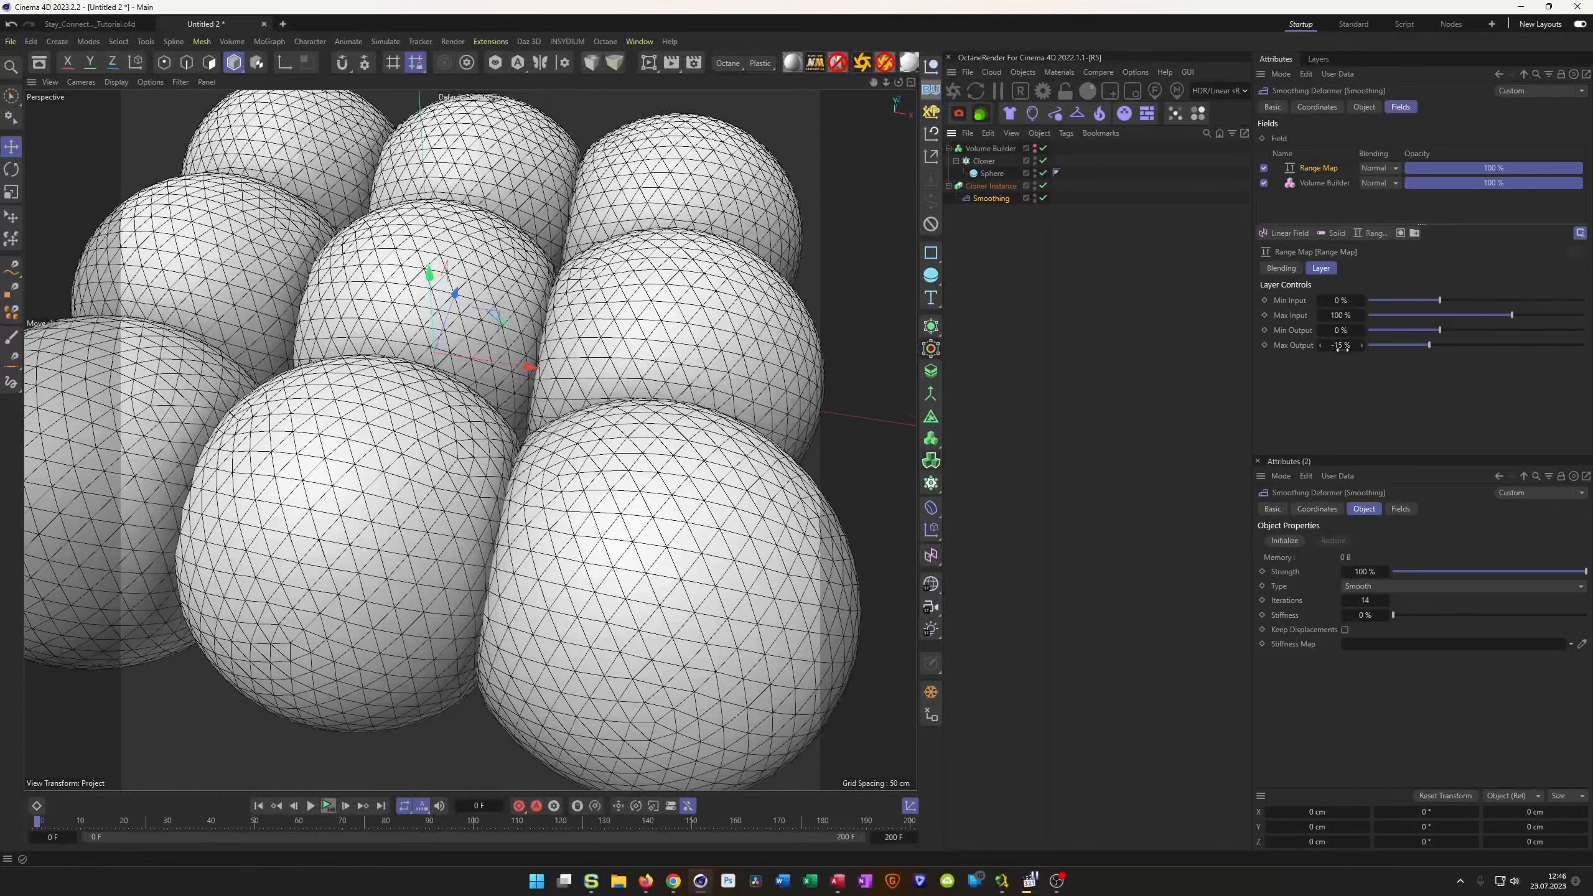
pyautogui.click(1365, 108)
pyautogui.moveTo(1371, 201)
pyautogui.mouseDown()
pyautogui.moveTo(1402, 201)
pyautogui.moveTo(1388, 201)
pyautogui.mouseUp()
pyautogui.moveTo(778, 377)
pyautogui.keyDown('alt'); pyautogui.mouseDown()
pyautogui.moveTo(649, 356)
pyautogui.moveTo(663, 376)
pyautogui.mouseUp(); pyautogui.keyUp('alt')
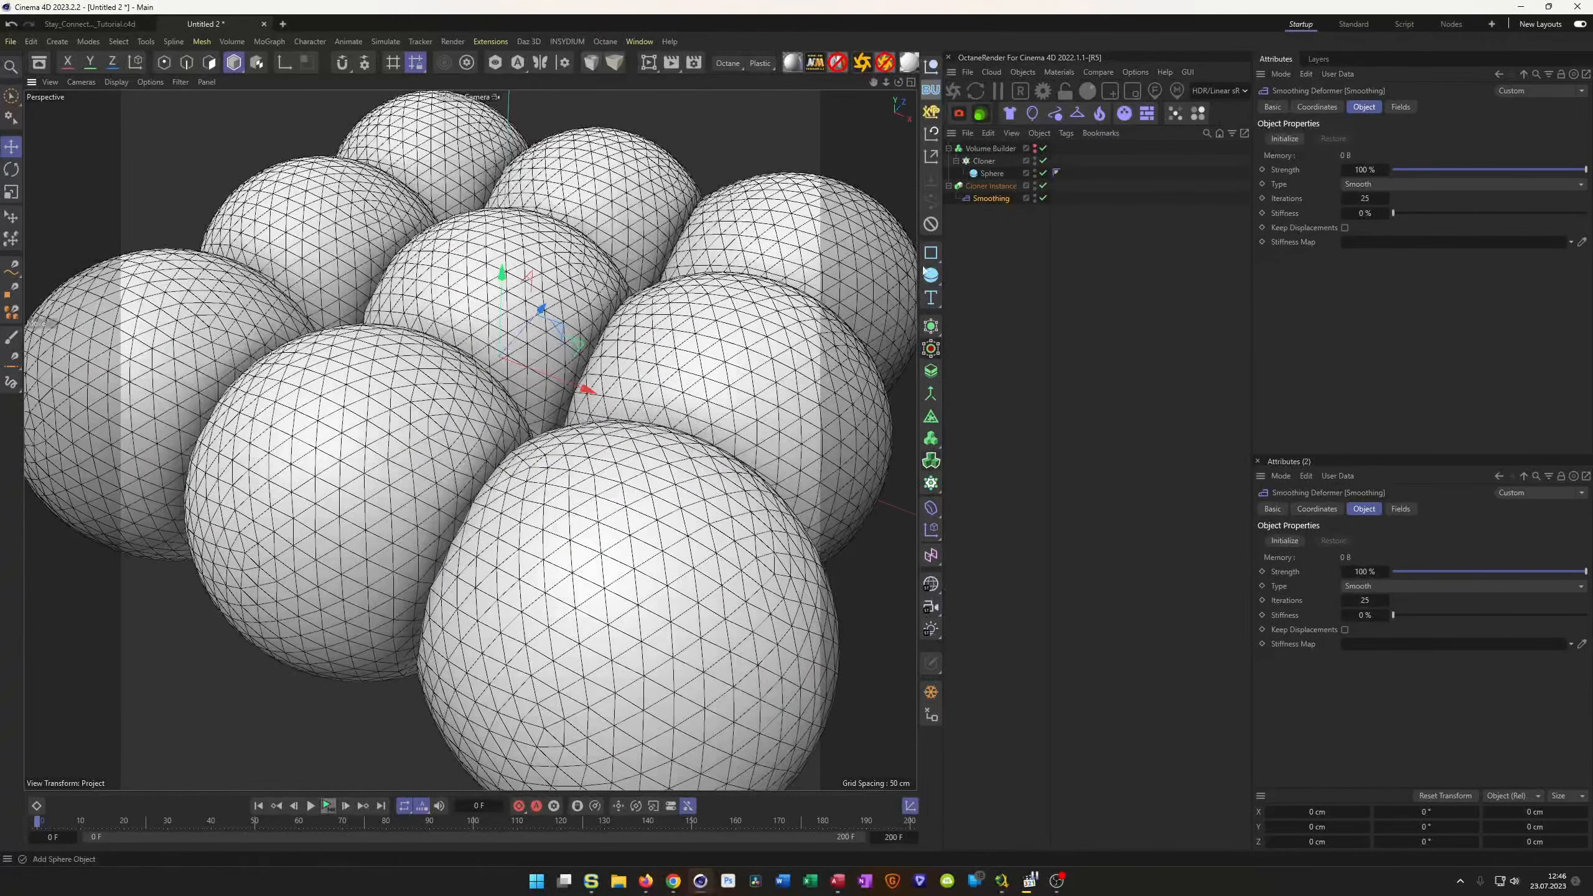
pyautogui.scroll(-5, 481, 369)
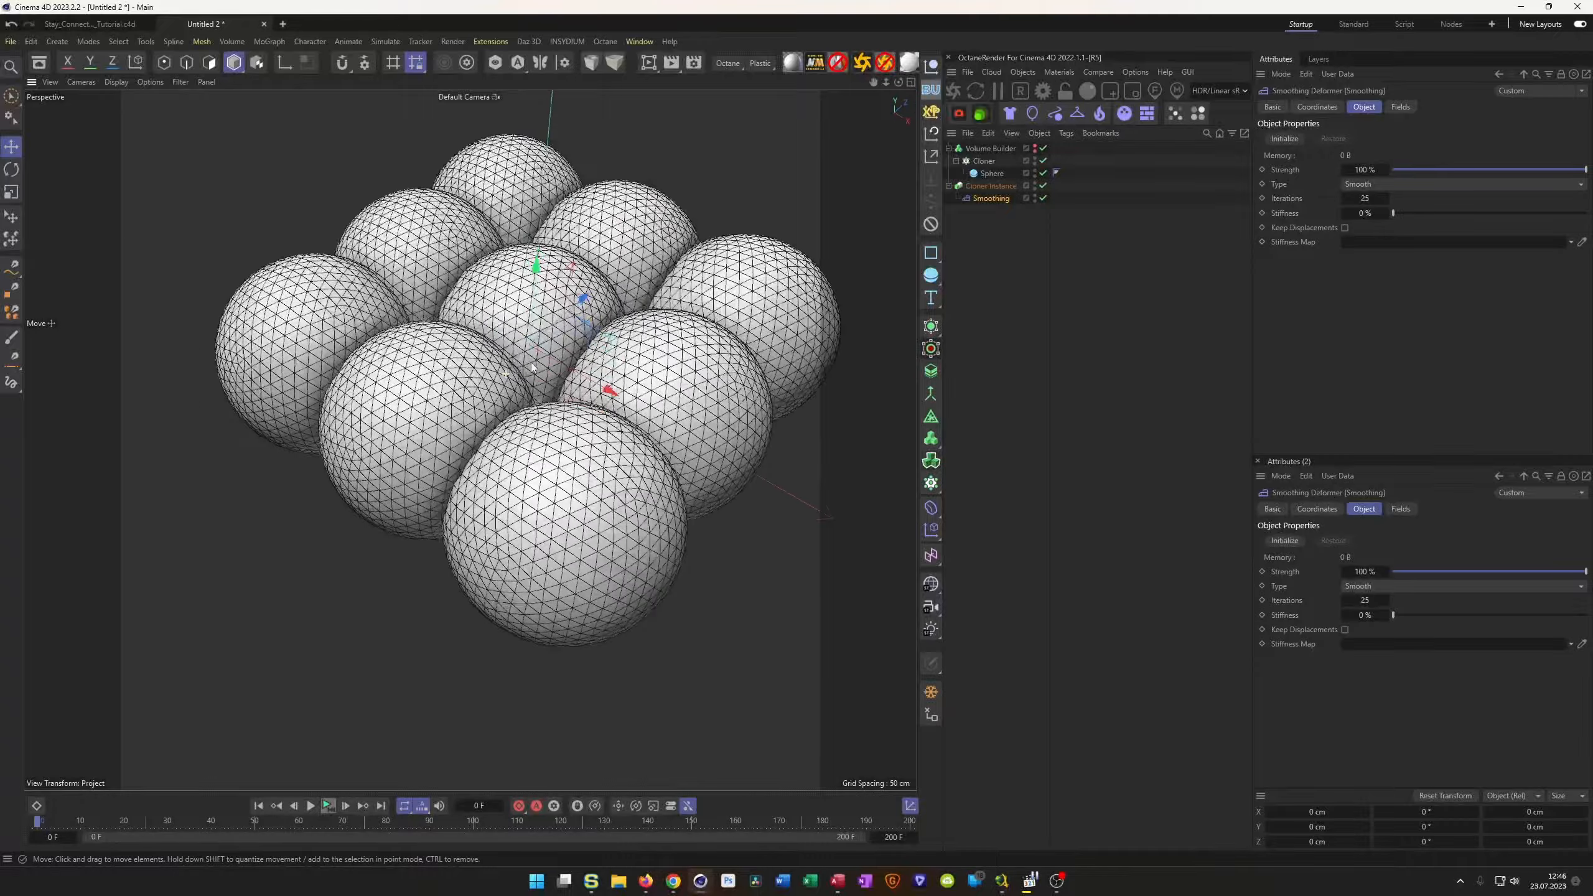
pyautogui.moveTo(532, 364)
pyautogui.keyDown('alt'); pyautogui.mouseDown()
pyautogui.moveTo(524, 388)
pyautogui.moveTo(493, 365)
pyautogui.moveTo(548, 361)
pyautogui.moveTo(668, 413)
pyautogui.mouseUp(); pyautogui.keyUp('alt')
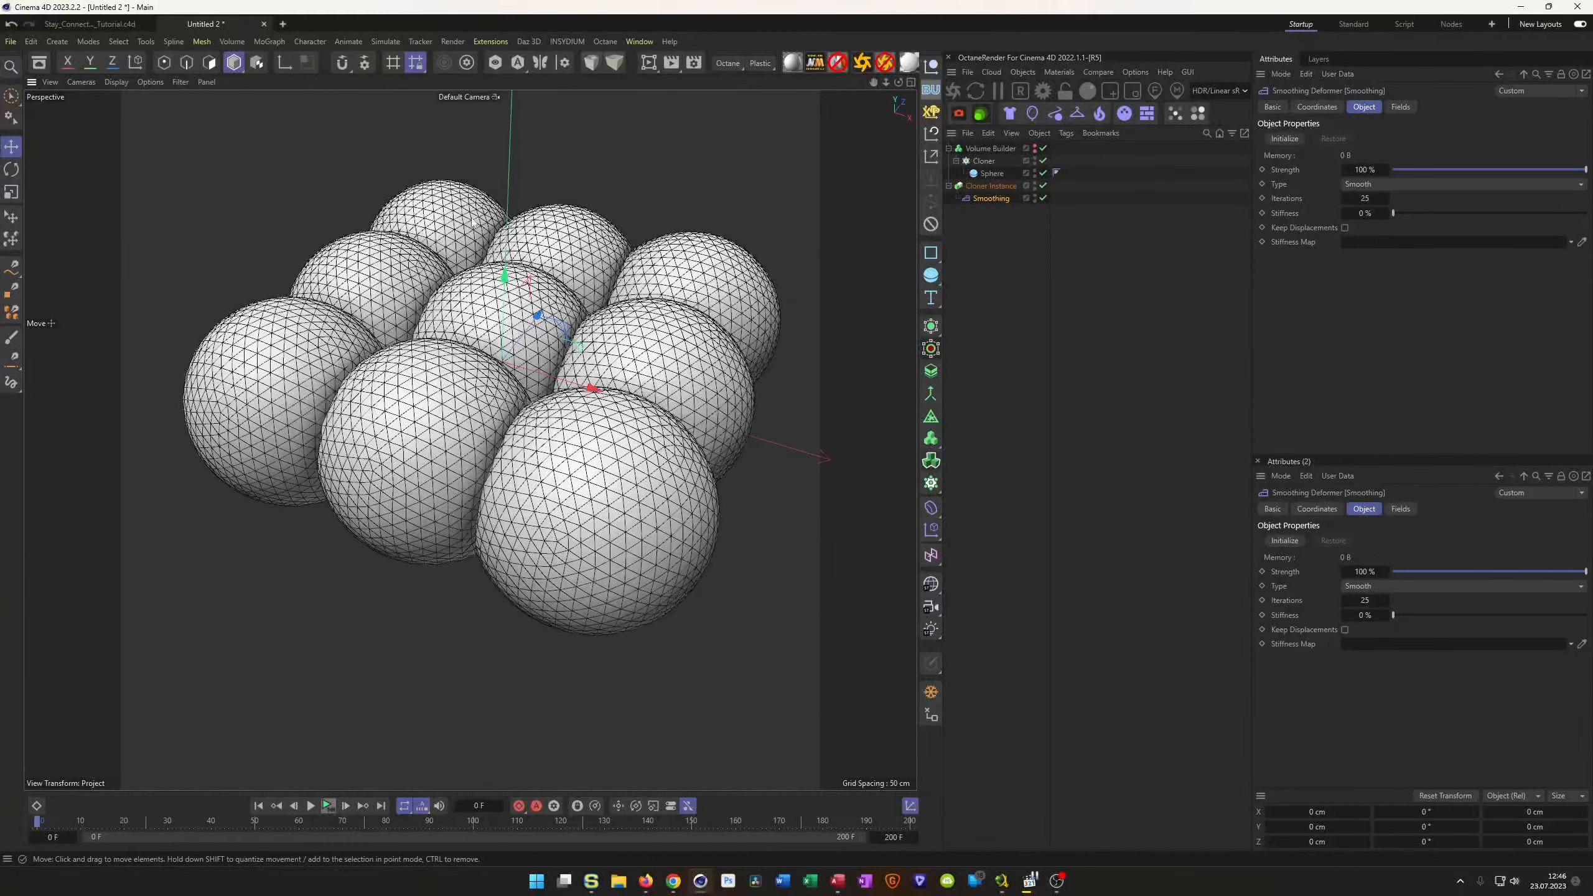
# Switch to the Stay_Connected_Tutorial scene and disable the Dynamics Body tag on Cloner.Spheres.
pyautogui.click(112, 24)
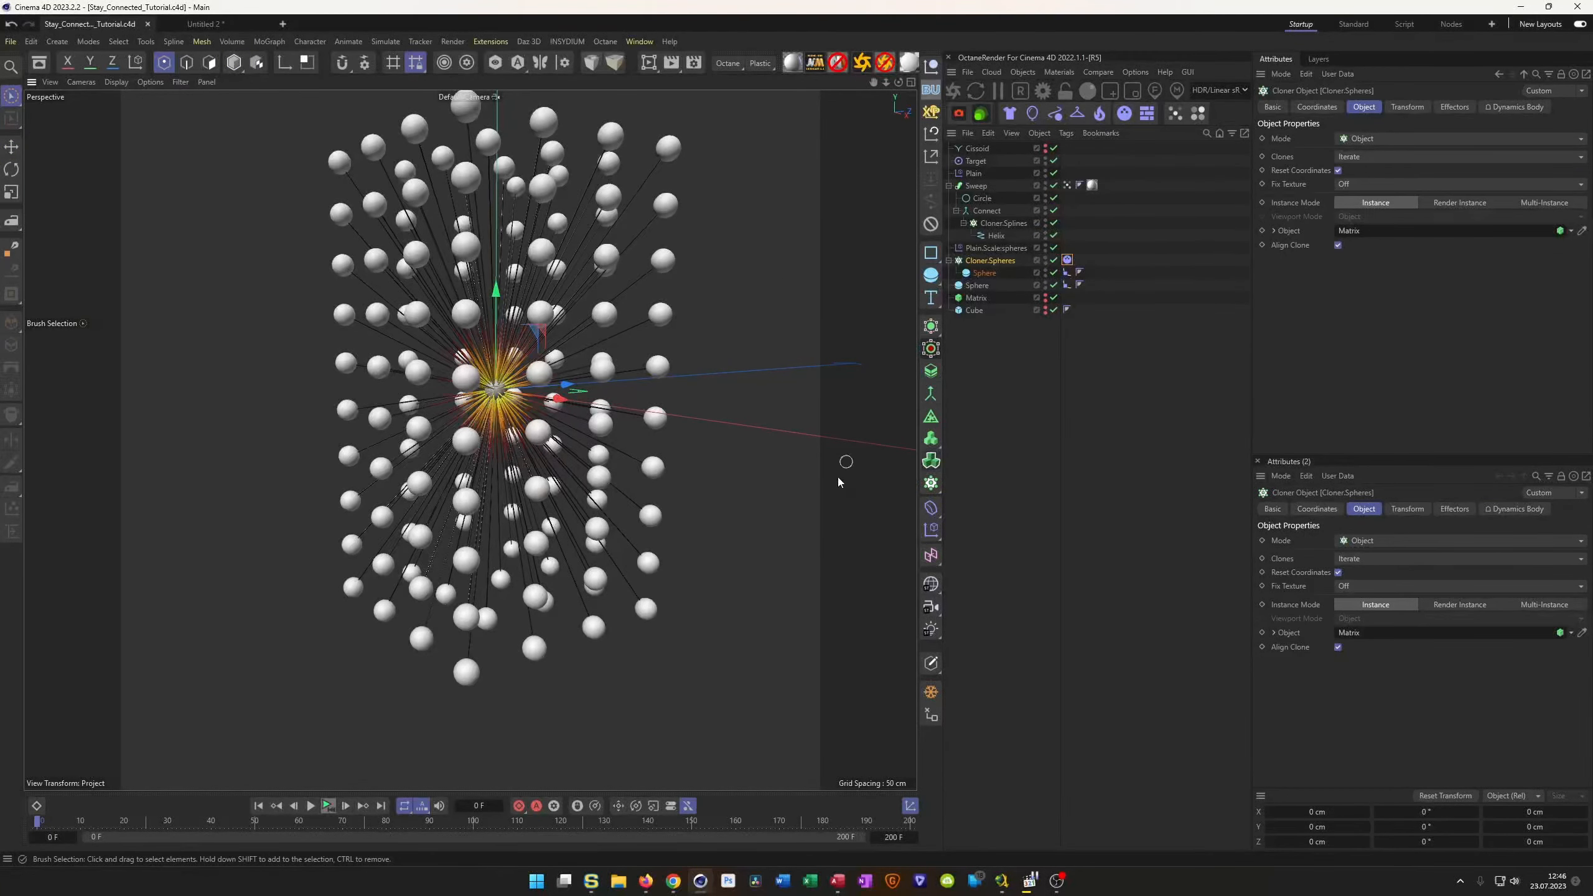
pyautogui.click(45, 822)
pyautogui.moveTo(49, 827)
pyautogui.mouseDown()
pyautogui.moveTo(215, 836)
pyautogui.moveTo(37, 829)
pyautogui.mouseUp()
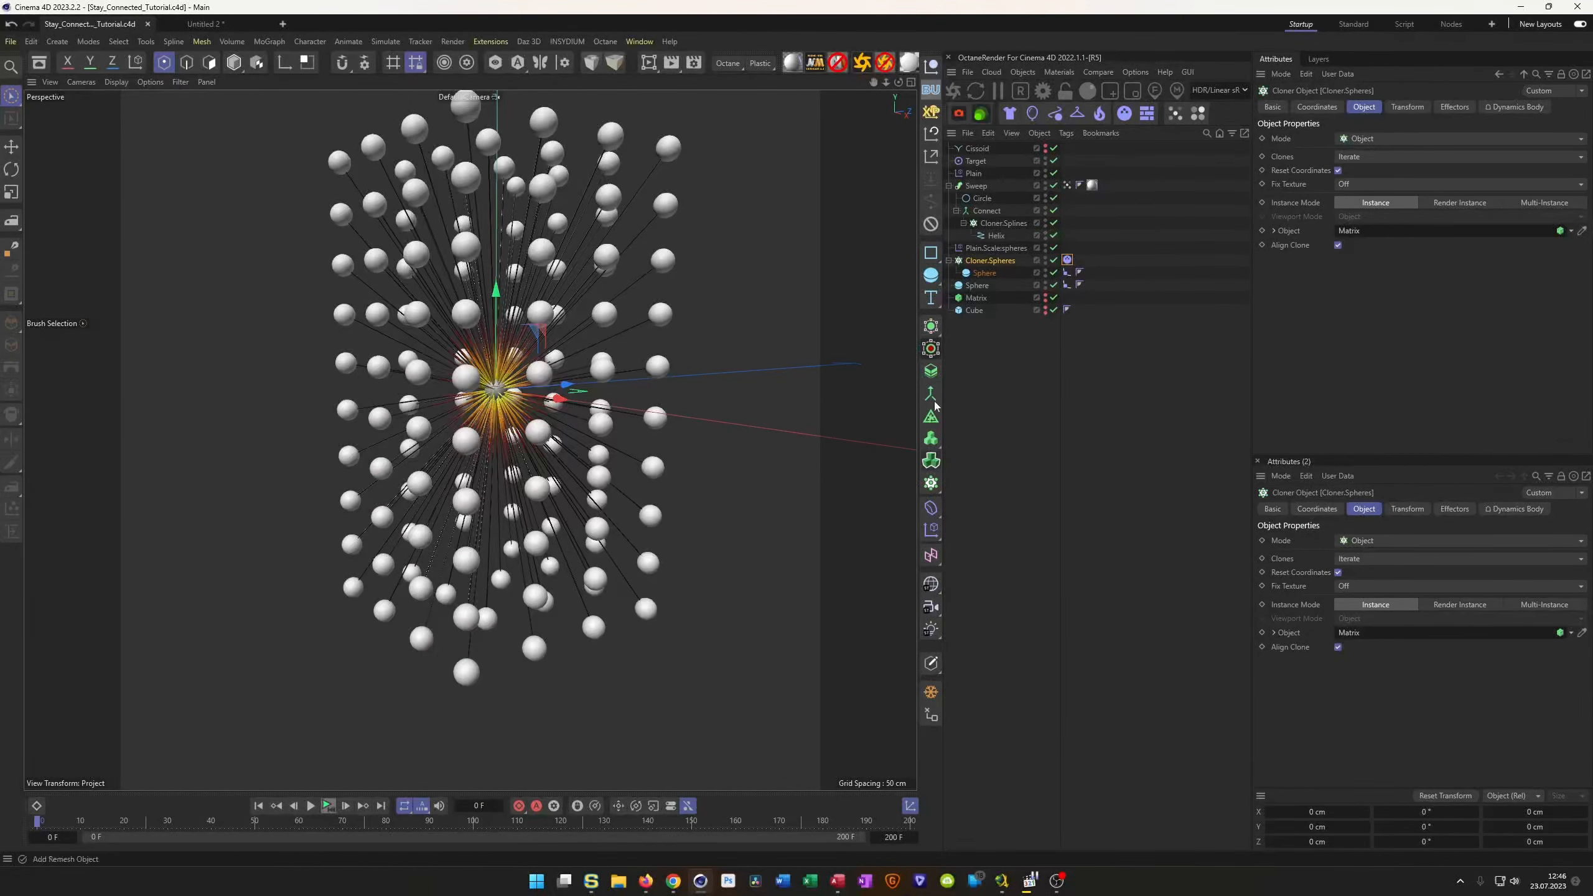
pyautogui.click(1068, 259)
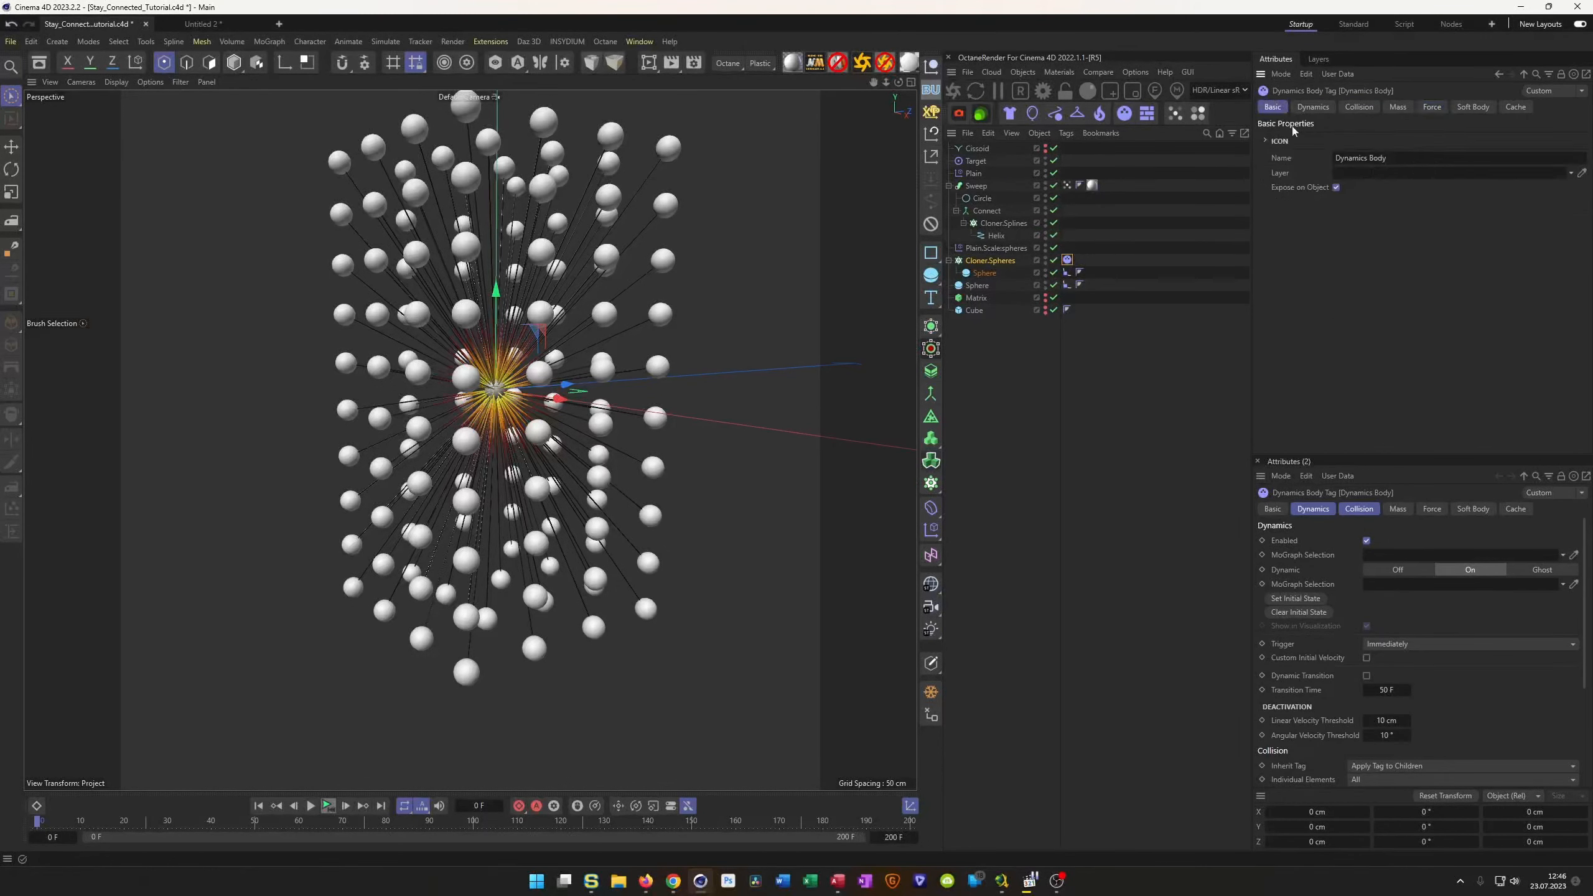
pyautogui.click(1306, 109)
pyautogui.click(1365, 139)
# Move the timeline to frame 27, examine the enlarged spheres where they intersect, and save the project.
pyautogui.moveTo(28, 826); pyautogui.dragTo(152, 827)
pyautogui.scroll(3, 431, 516)
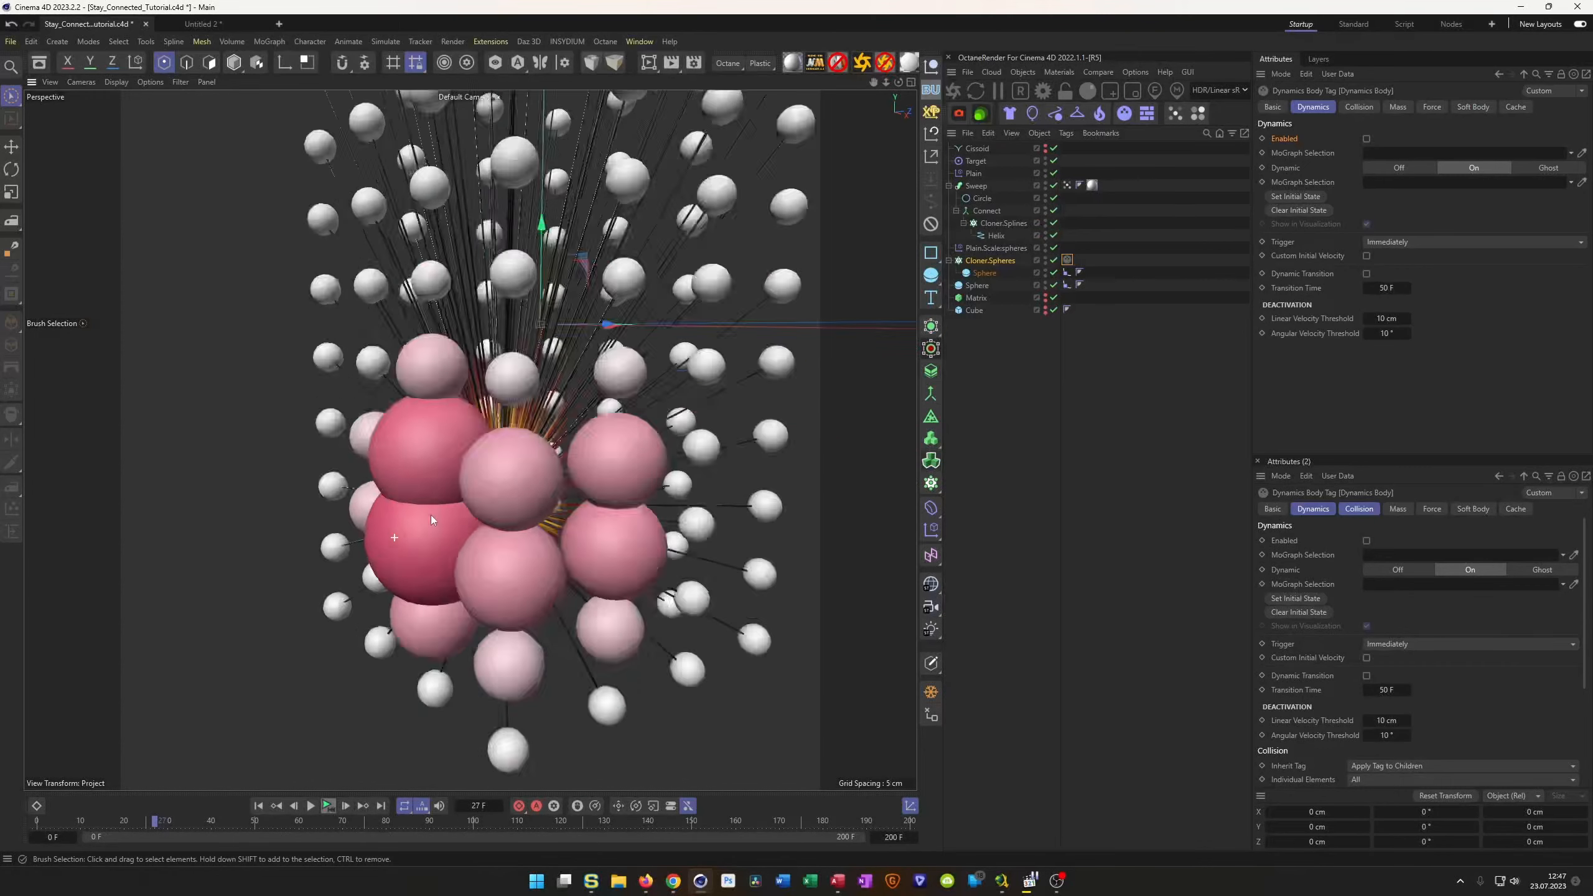
pyautogui.keyDown('alt'); pyautogui.moveTo(430, 516); pyautogui.dragTo(394, 481); pyautogui.keyUp('alt')
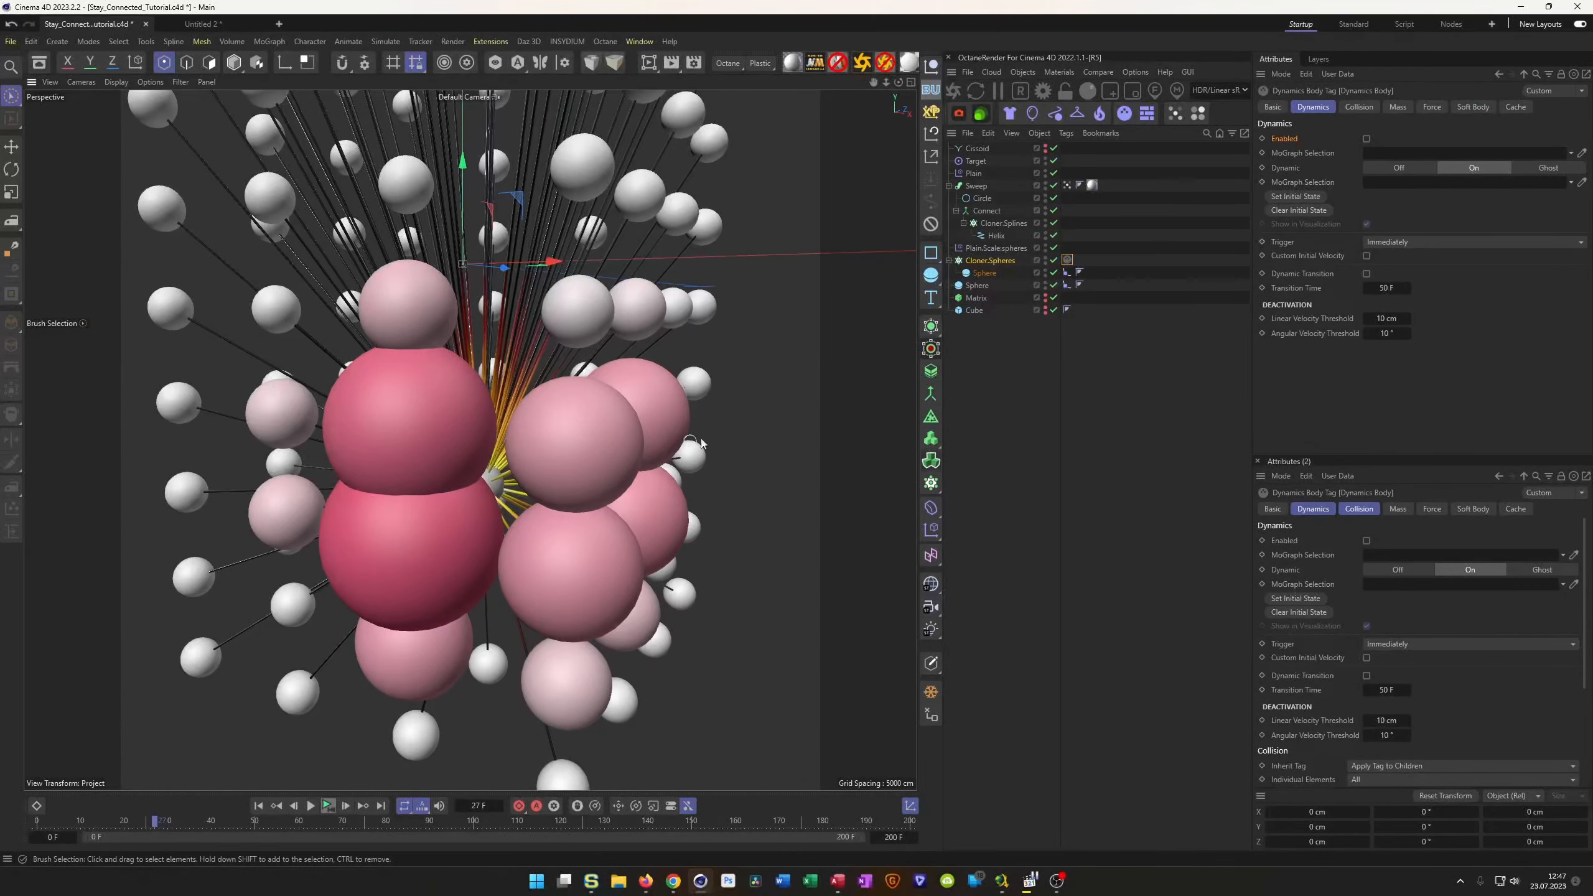
pyautogui.click(985, 272)
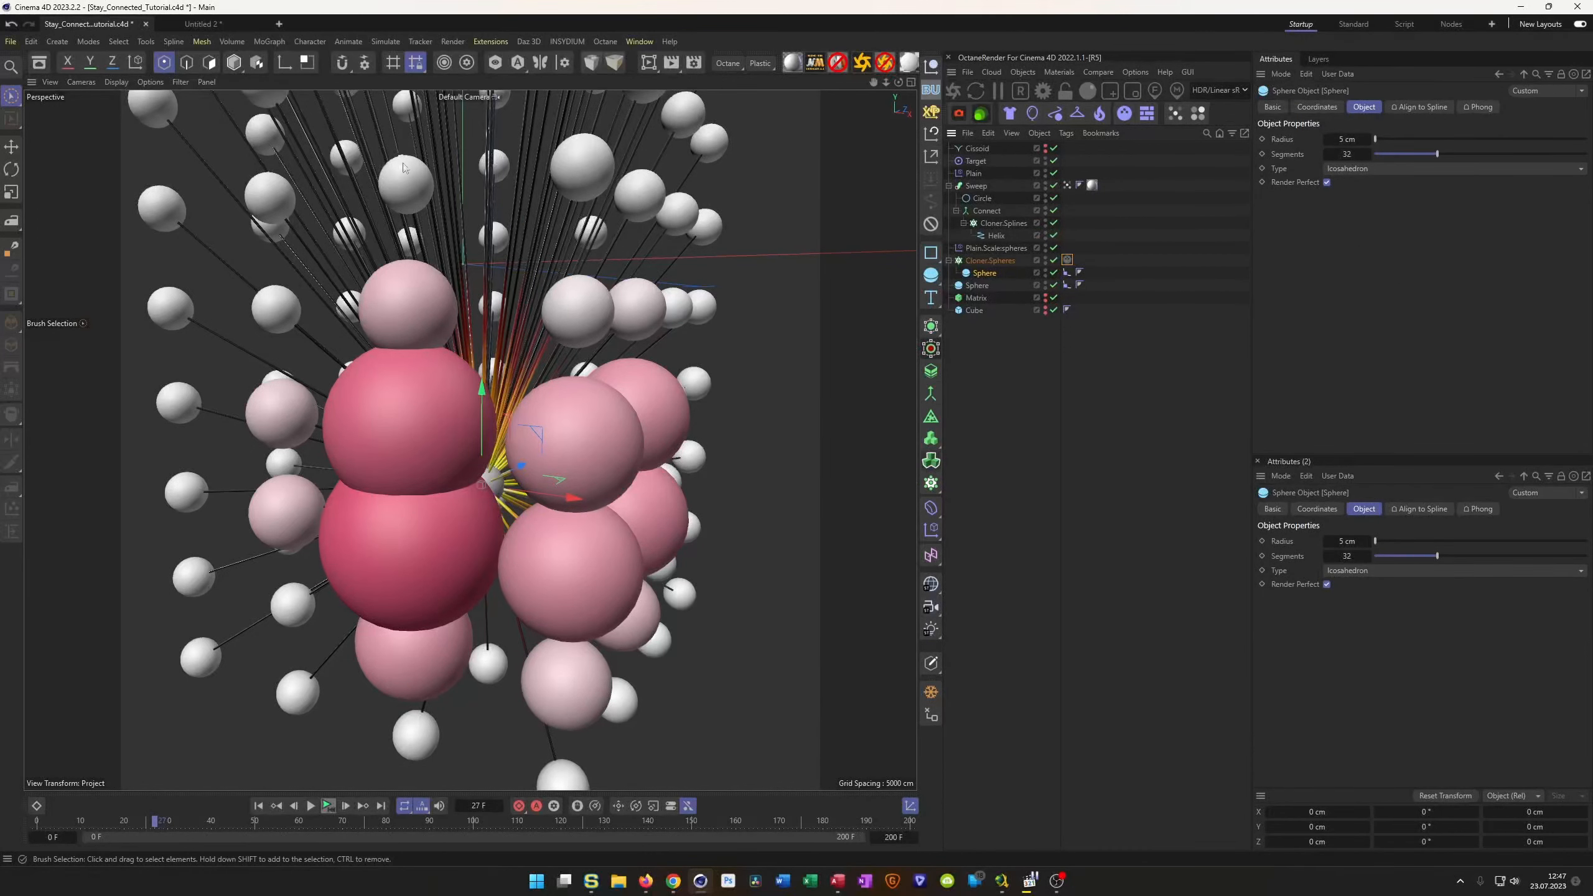
pyautogui.scroll(-4, 443, 234)
pyautogui.keyDown('alt'); pyautogui.moveTo(486, 236); pyautogui.dragTo(564, 398, button='middle'); pyautogui.keyUp('alt')
pyautogui.keyDown('alt'); pyautogui.moveTo(564, 397); pyautogui.dragTo(544, 496); pyautogui.keyUp('alt')
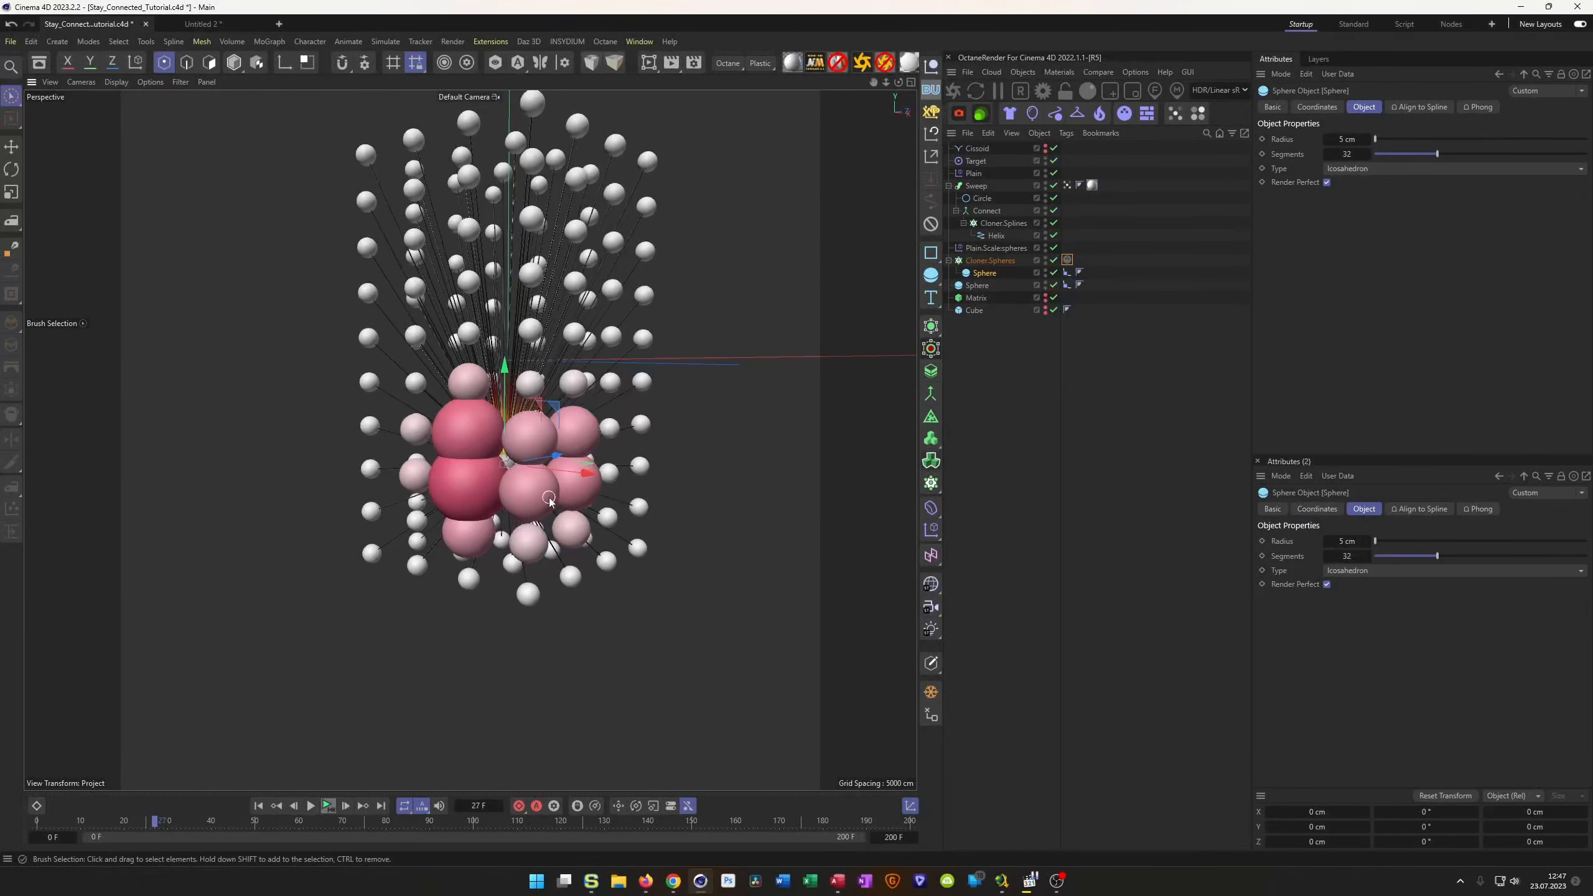
pyautogui.scroll(4, 545, 495)
pyautogui.hotkey('ctrl', 's')
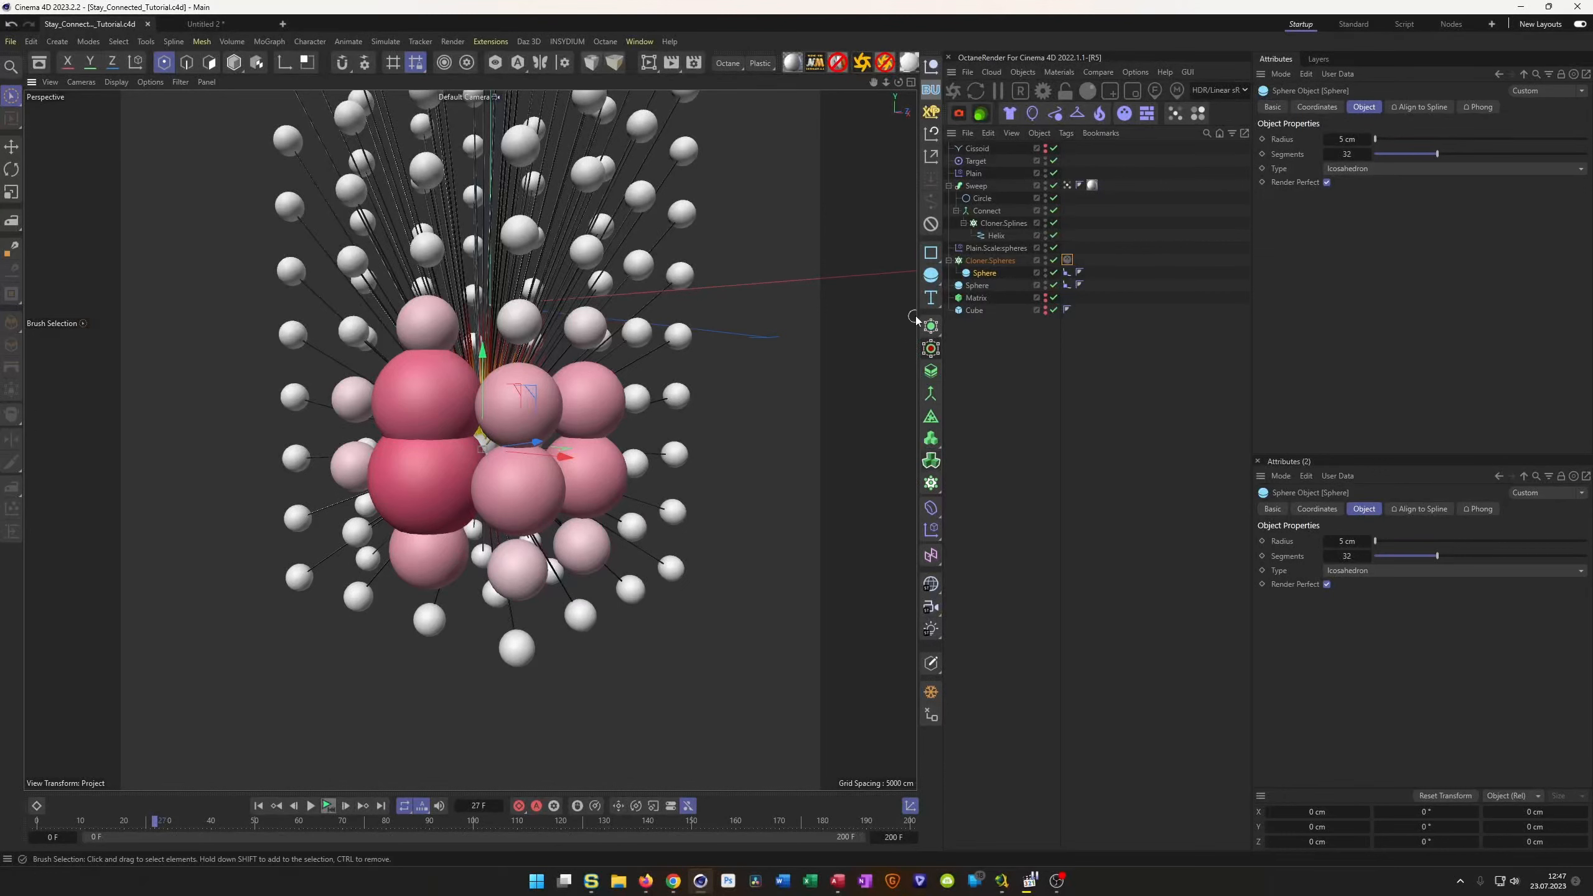
# Create an instance of Cloner.Spheres, place it last in the object hierarchy, and deactivate it.
pyautogui.click(969, 263)
pyautogui.click(949, 260)
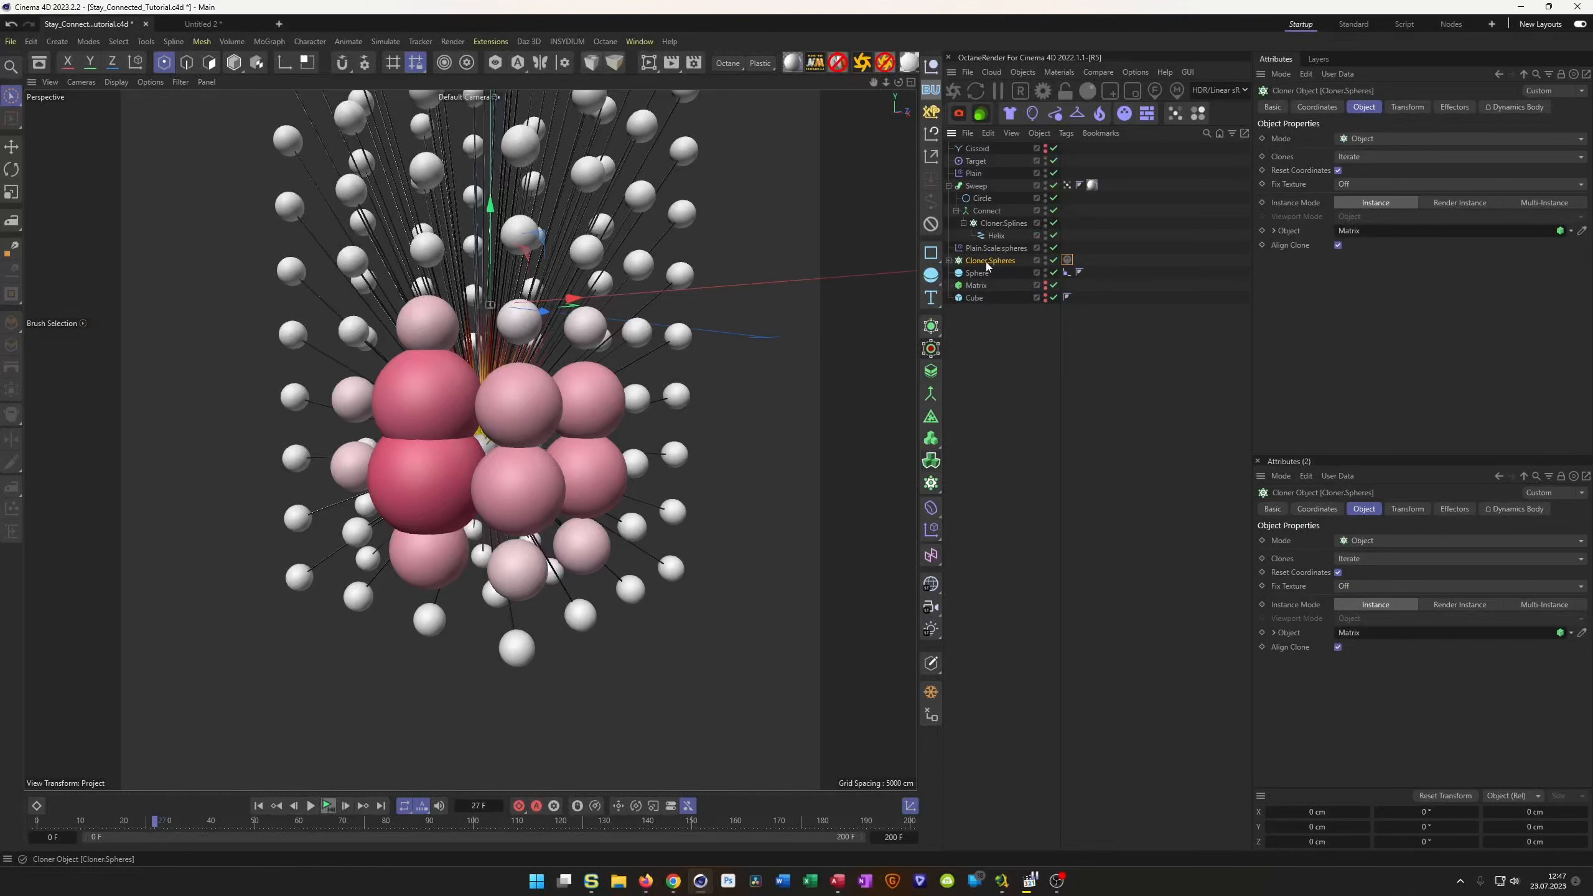
pyautogui.click(932, 326)
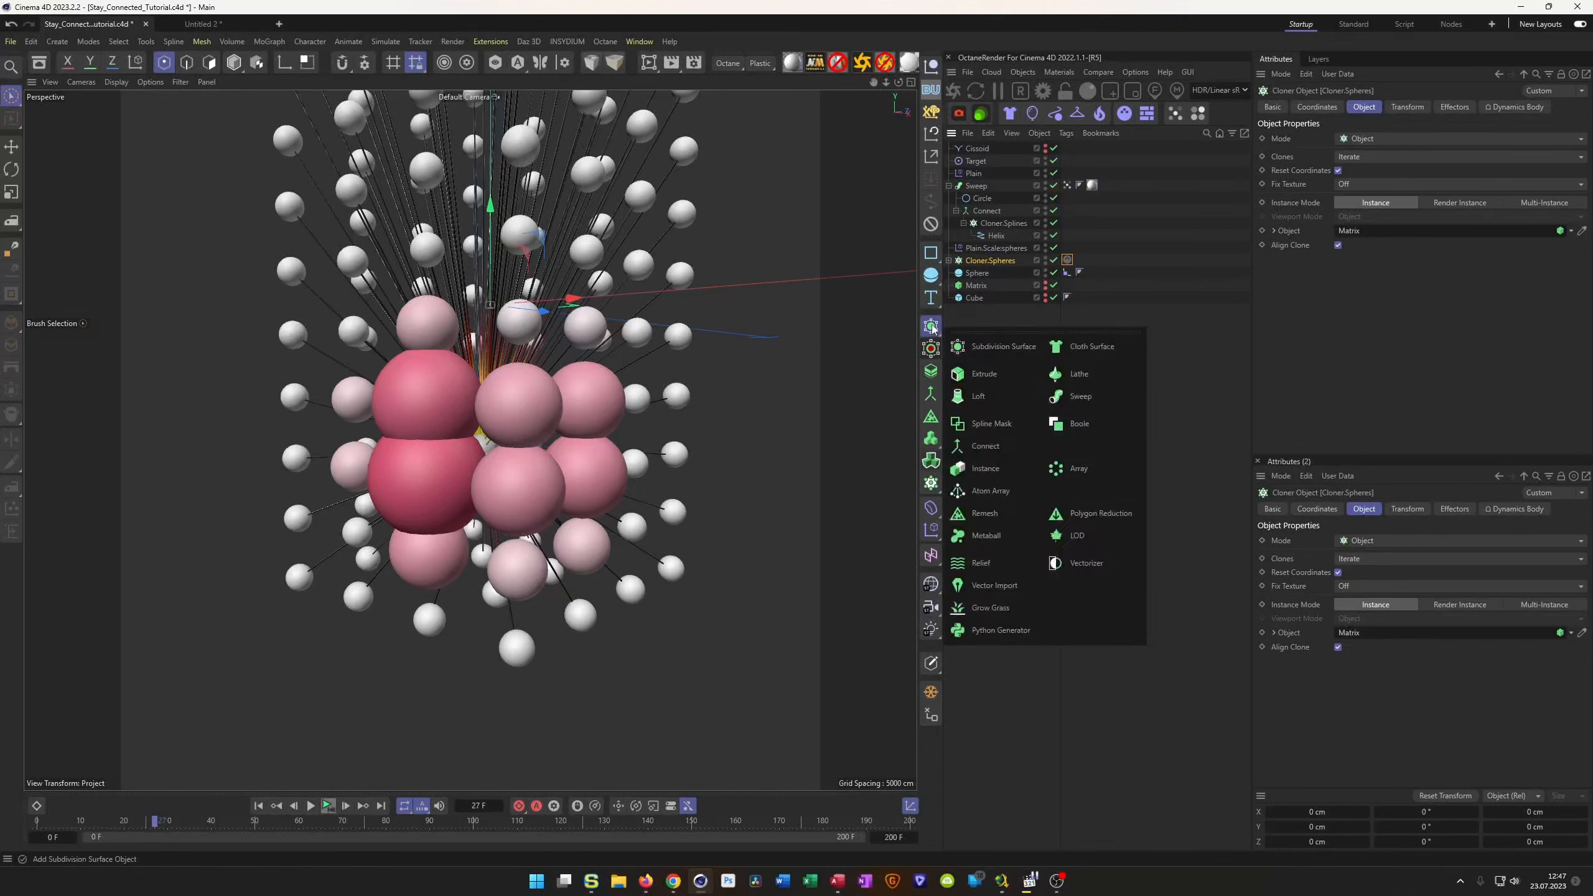
pyautogui.click(984, 468)
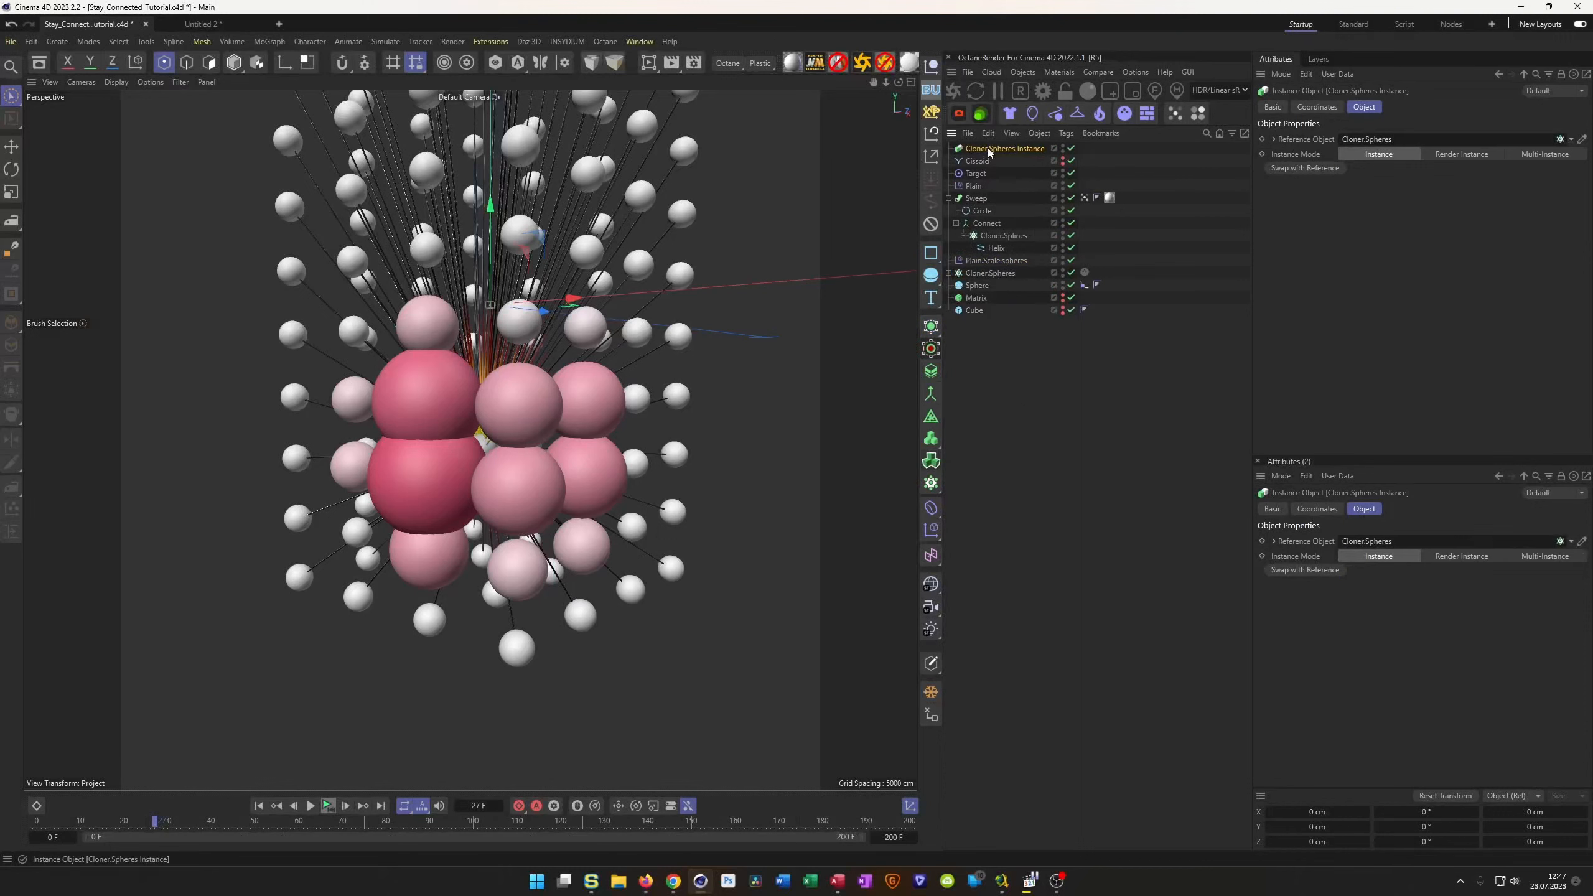
pyautogui.moveTo(981, 366); pyautogui.dragTo(991, 363)
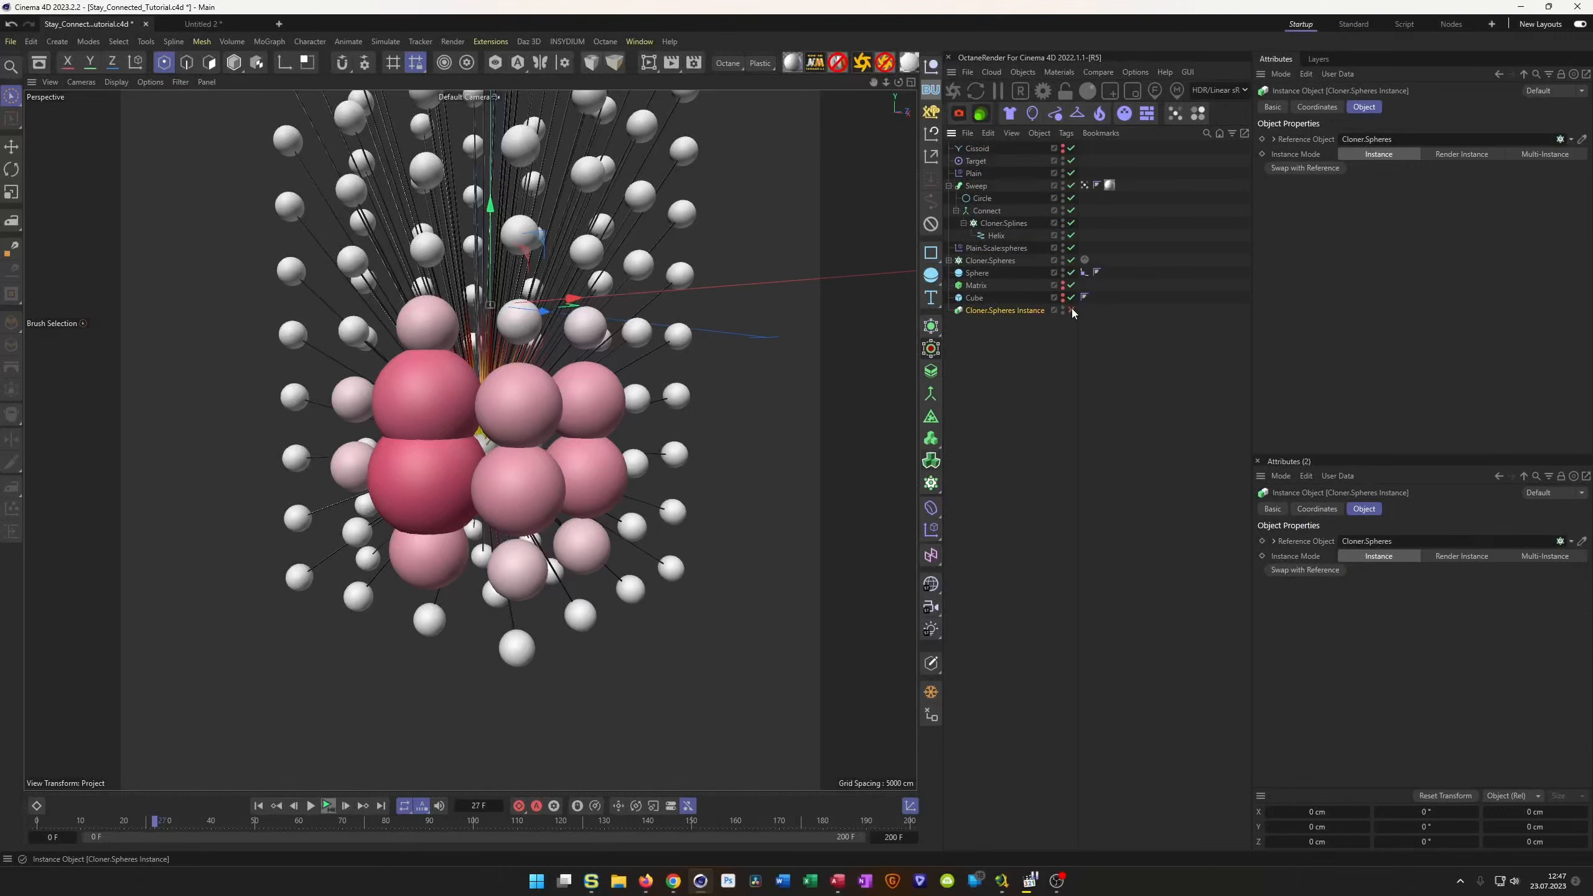
# Add a Volume Builder as the parent of Cloner.Spheres and inspect the voxelized clones.
pyautogui.click(963, 262)
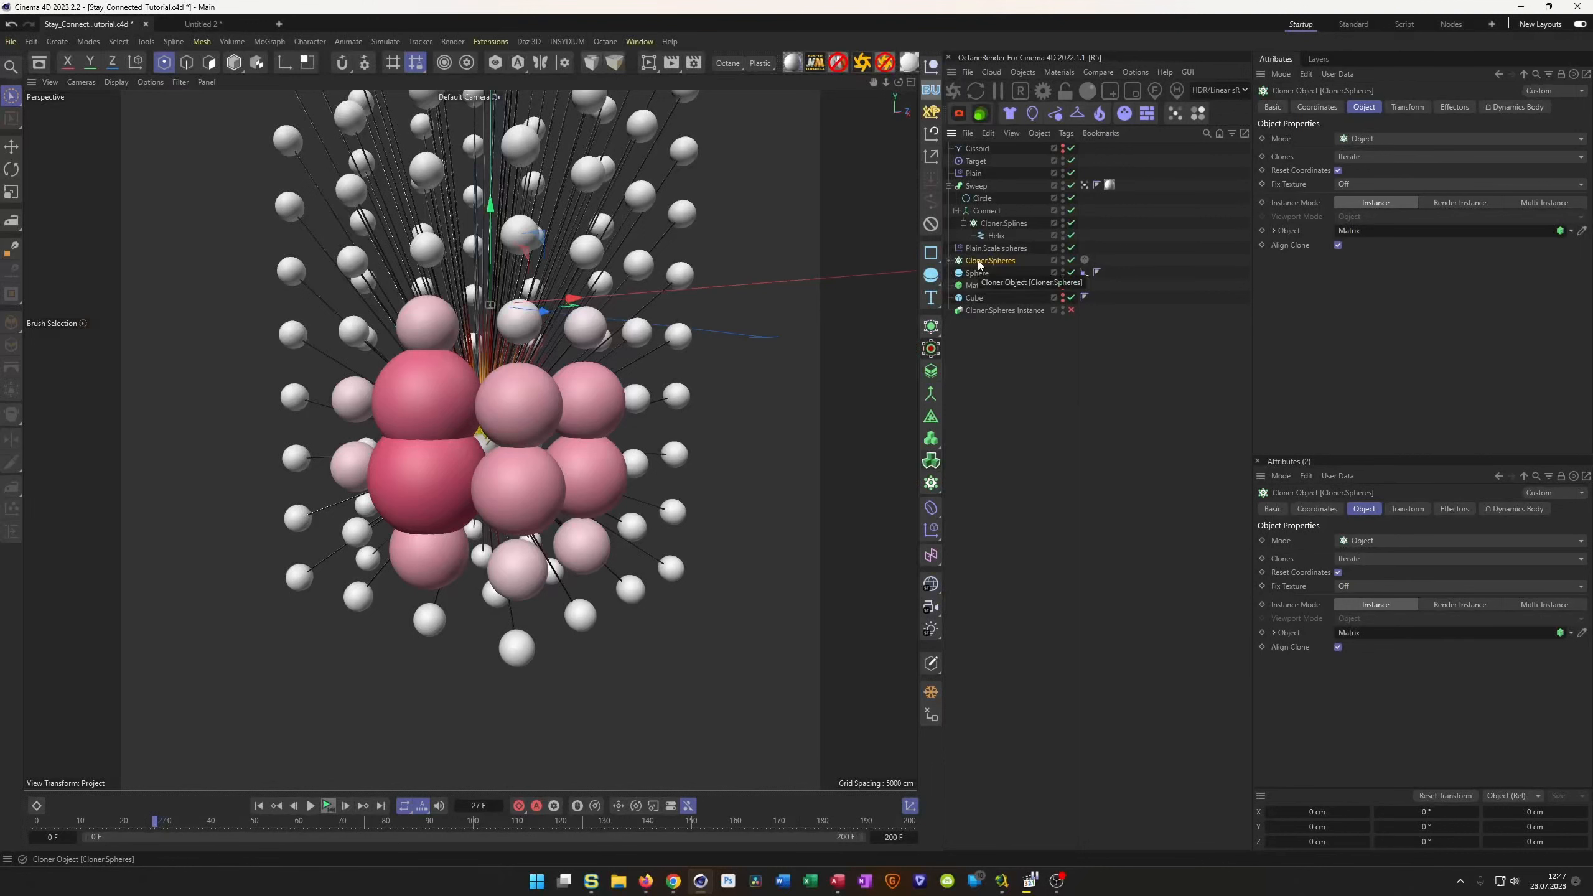
pyautogui.moveTo(933, 442); pyautogui.dragTo(996, 455)
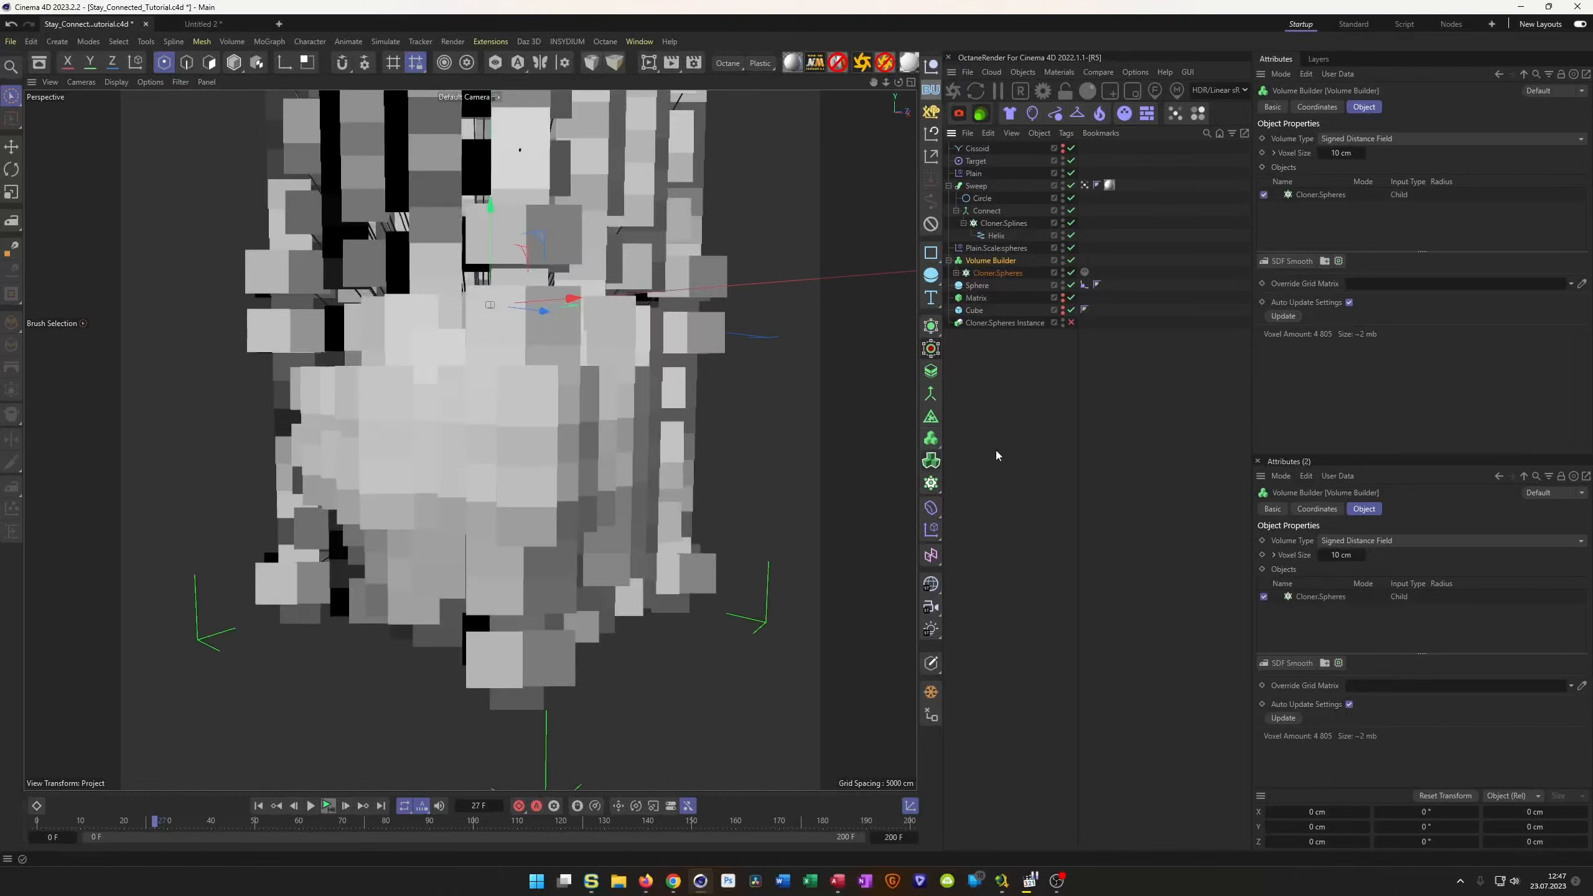
pyautogui.scroll(-4, 501, 391)
pyautogui.keyDown('alt'); pyautogui.moveTo(501, 390); pyautogui.dragTo(502, 533, button='middle'); pyautogui.keyUp('alt')
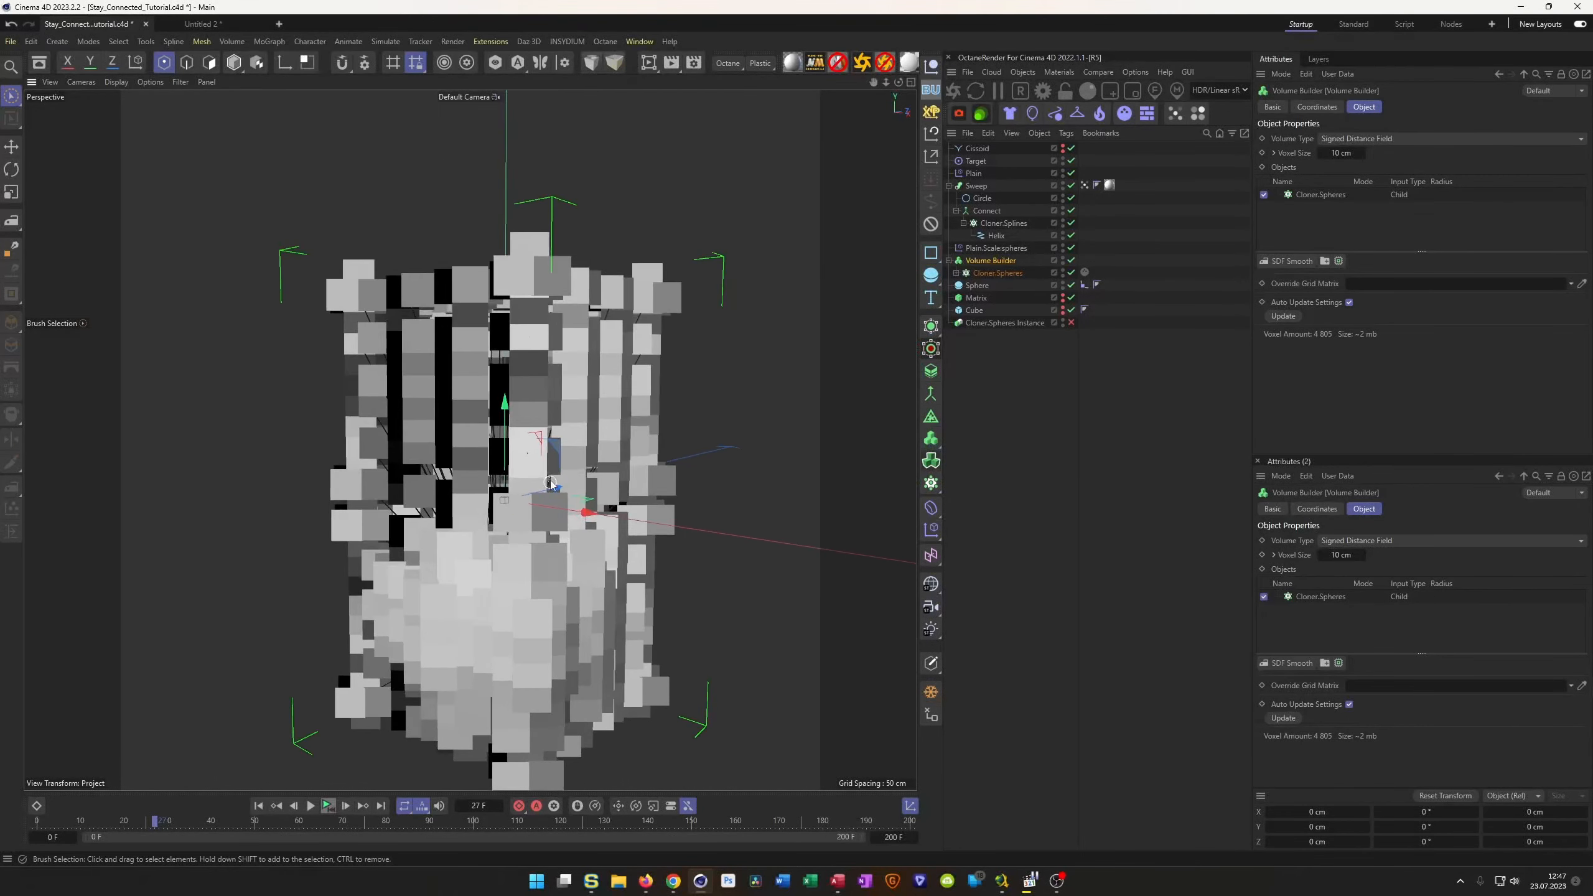
pyautogui.keyDown('alt'); pyautogui.moveTo(545, 377); pyautogui.dragTo(567, 326); pyautogui.keyUp('alt')
pyautogui.scroll(6, 552, 320)
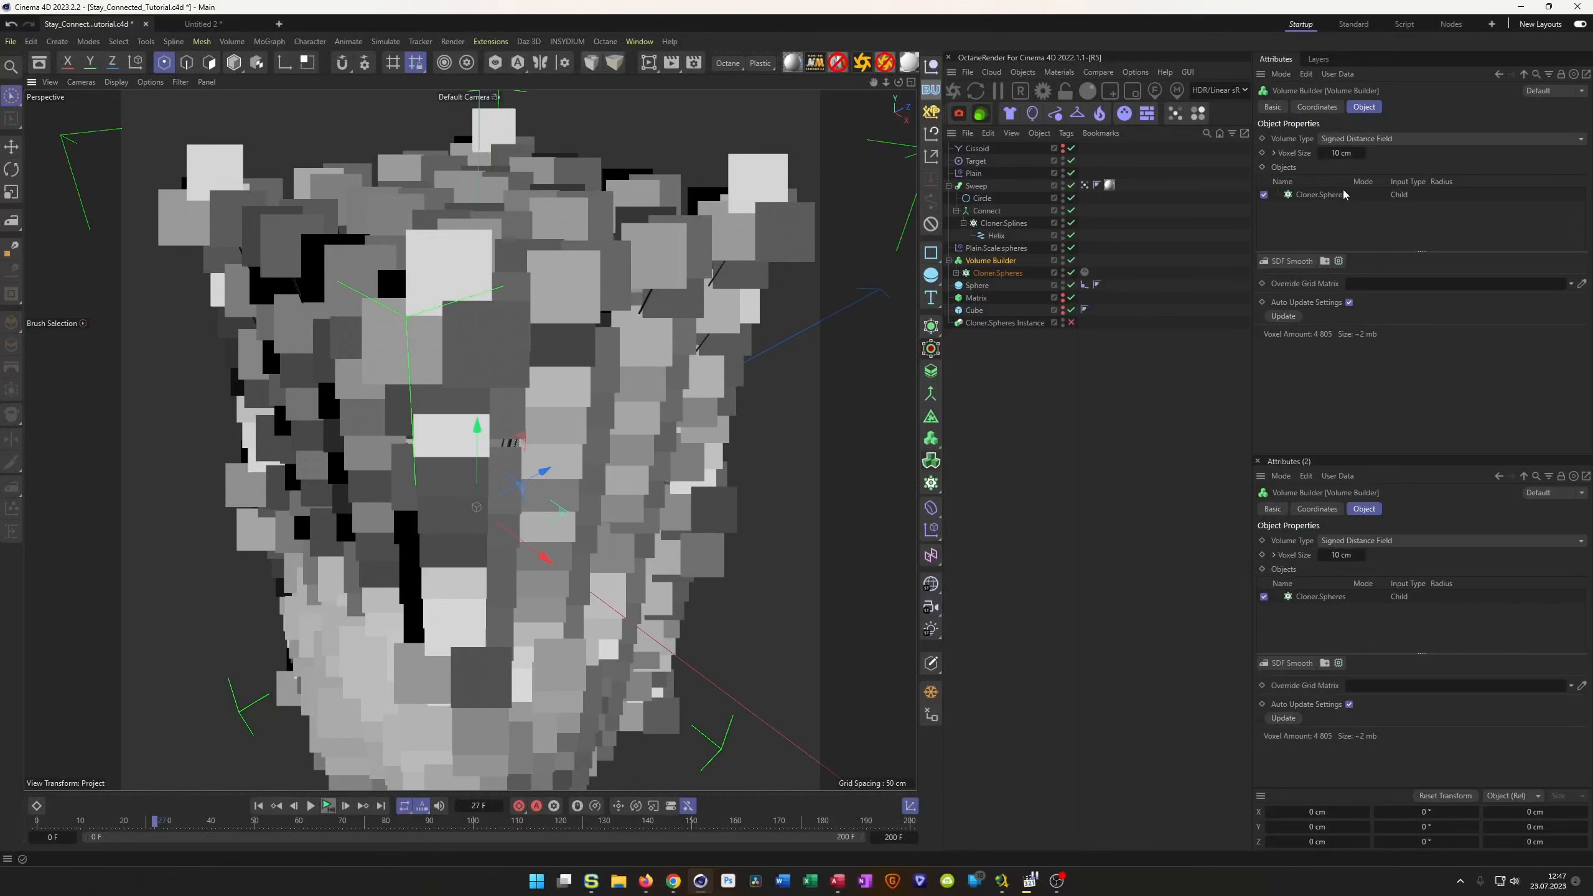
# Set the Volume Builder's voxel size to 2 cm and inspect the voxelized spheres up close.
pyautogui.click(1343, 153)
pyautogui.write('2')
pyautogui.press('Return')
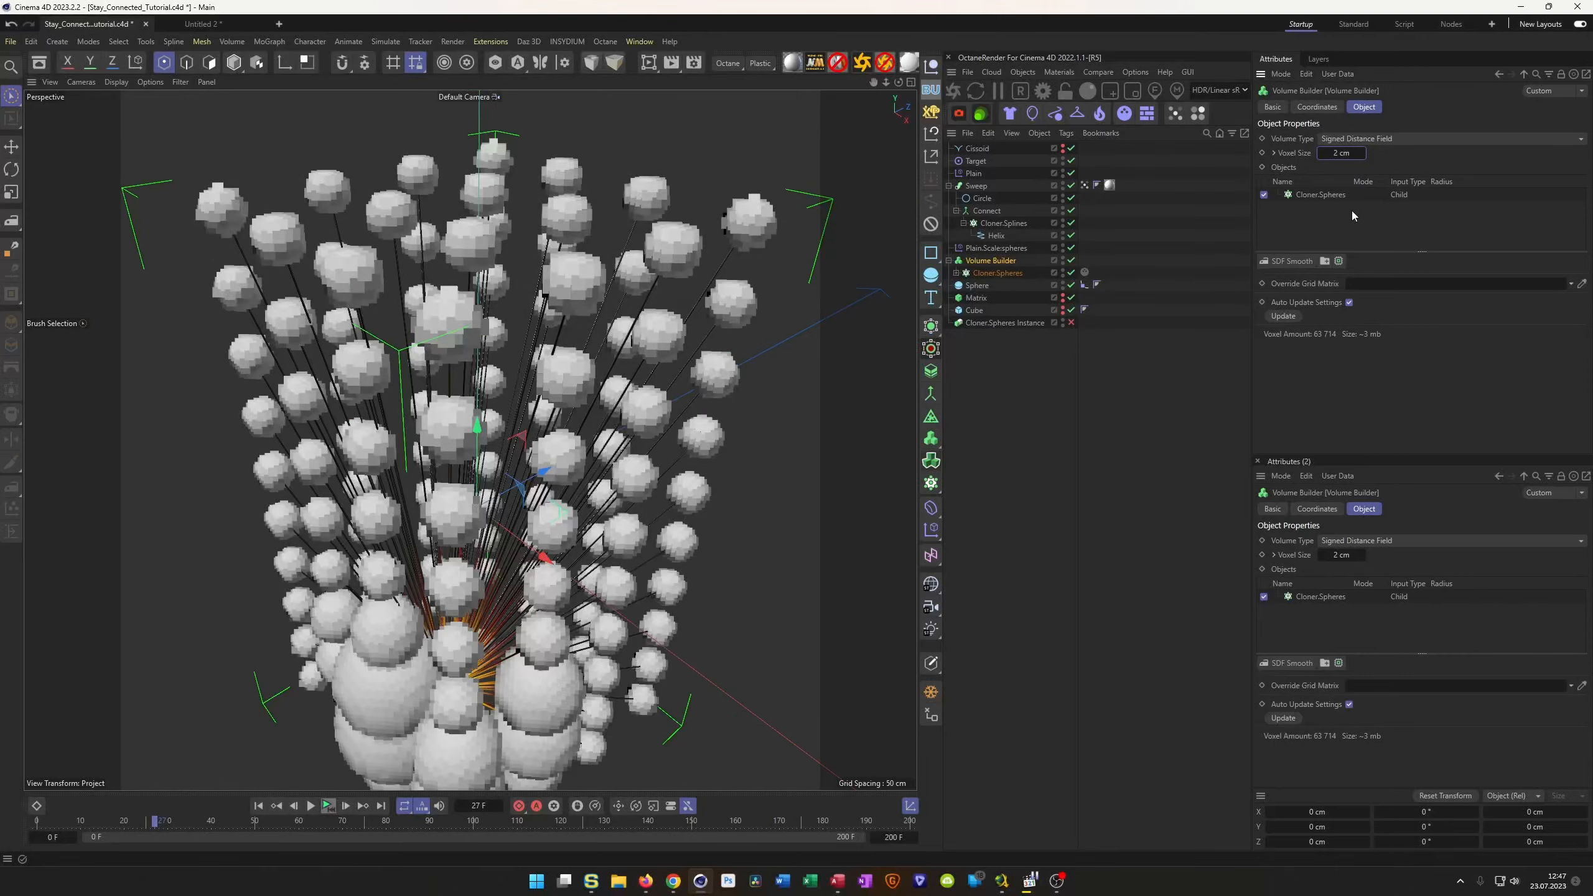
pyautogui.keyDown('alt'); pyautogui.moveTo(488, 514); pyautogui.dragTo(450, 585); pyautogui.keyUp('alt')
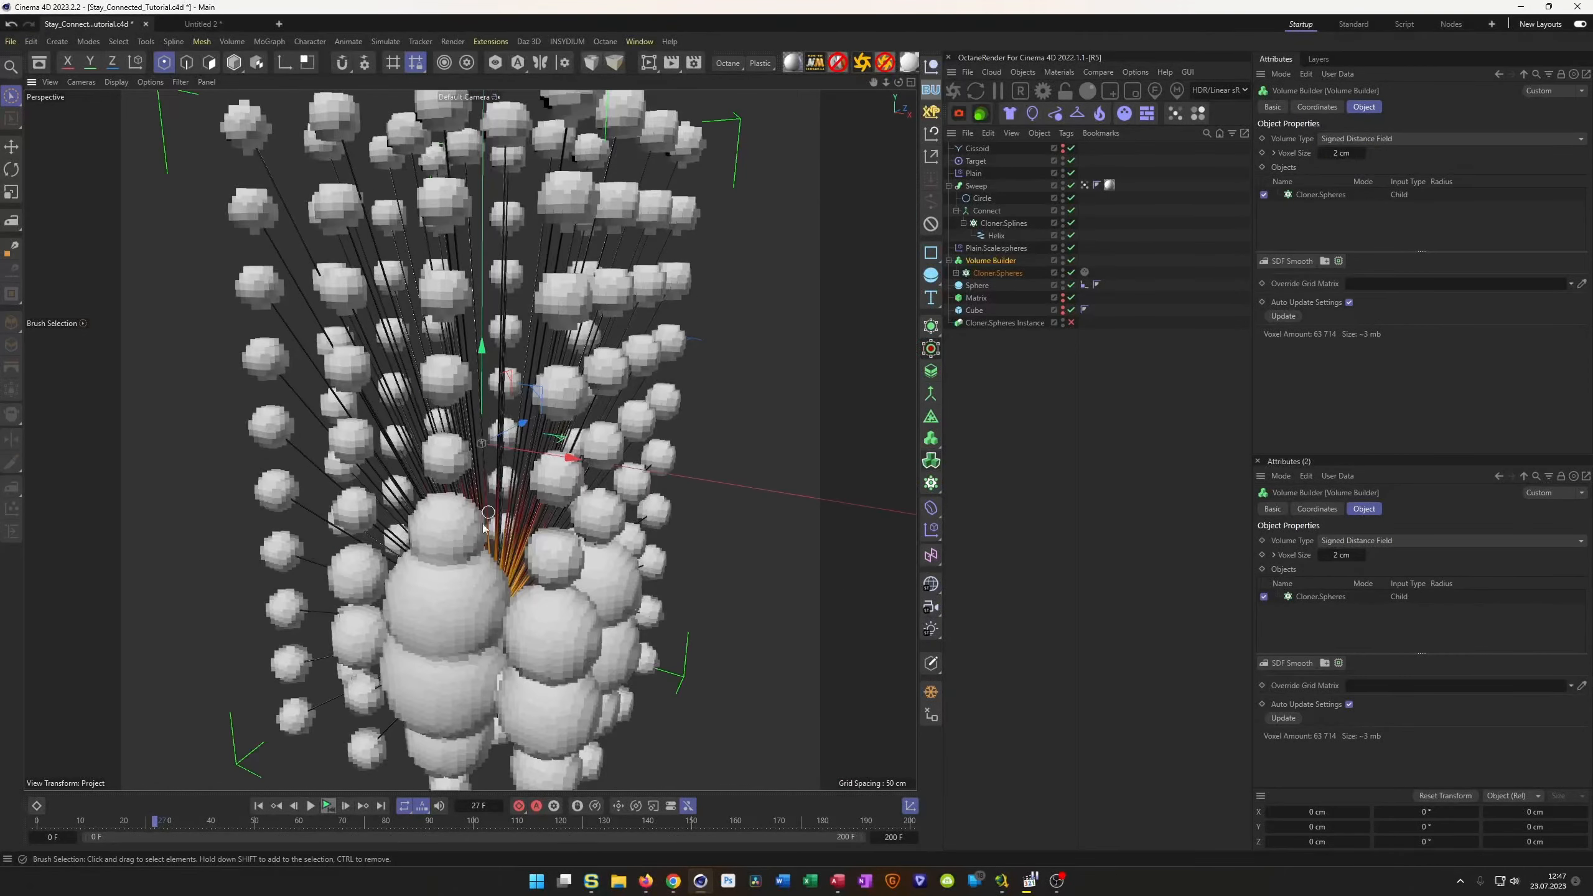
pyautogui.keyDown('alt'); pyautogui.moveTo(449, 584); pyautogui.dragTo(509, 535, button='right'); pyautogui.keyUp('alt')
pyautogui.keyDown('alt'); pyautogui.moveTo(509, 536); pyautogui.dragTo(514, 410); pyautogui.keyUp('alt')
# Set the Volume Builder's voxel size to 1 cm and check the sphere cluster from a different angle.
pyautogui.click(1338, 153)
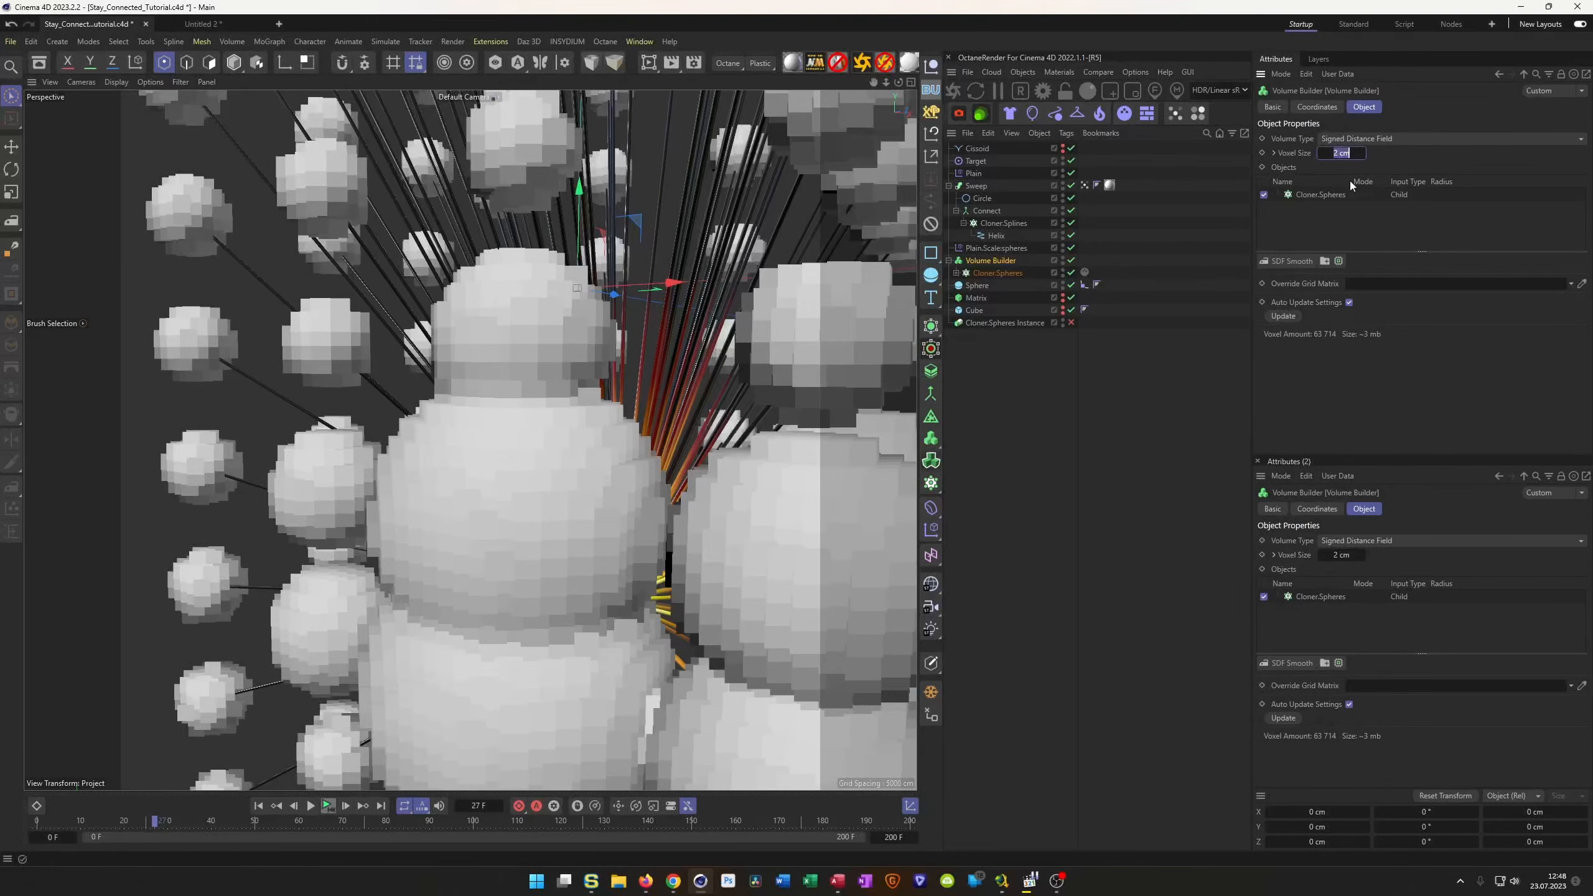
pyautogui.write('1')
pyautogui.press('Return')
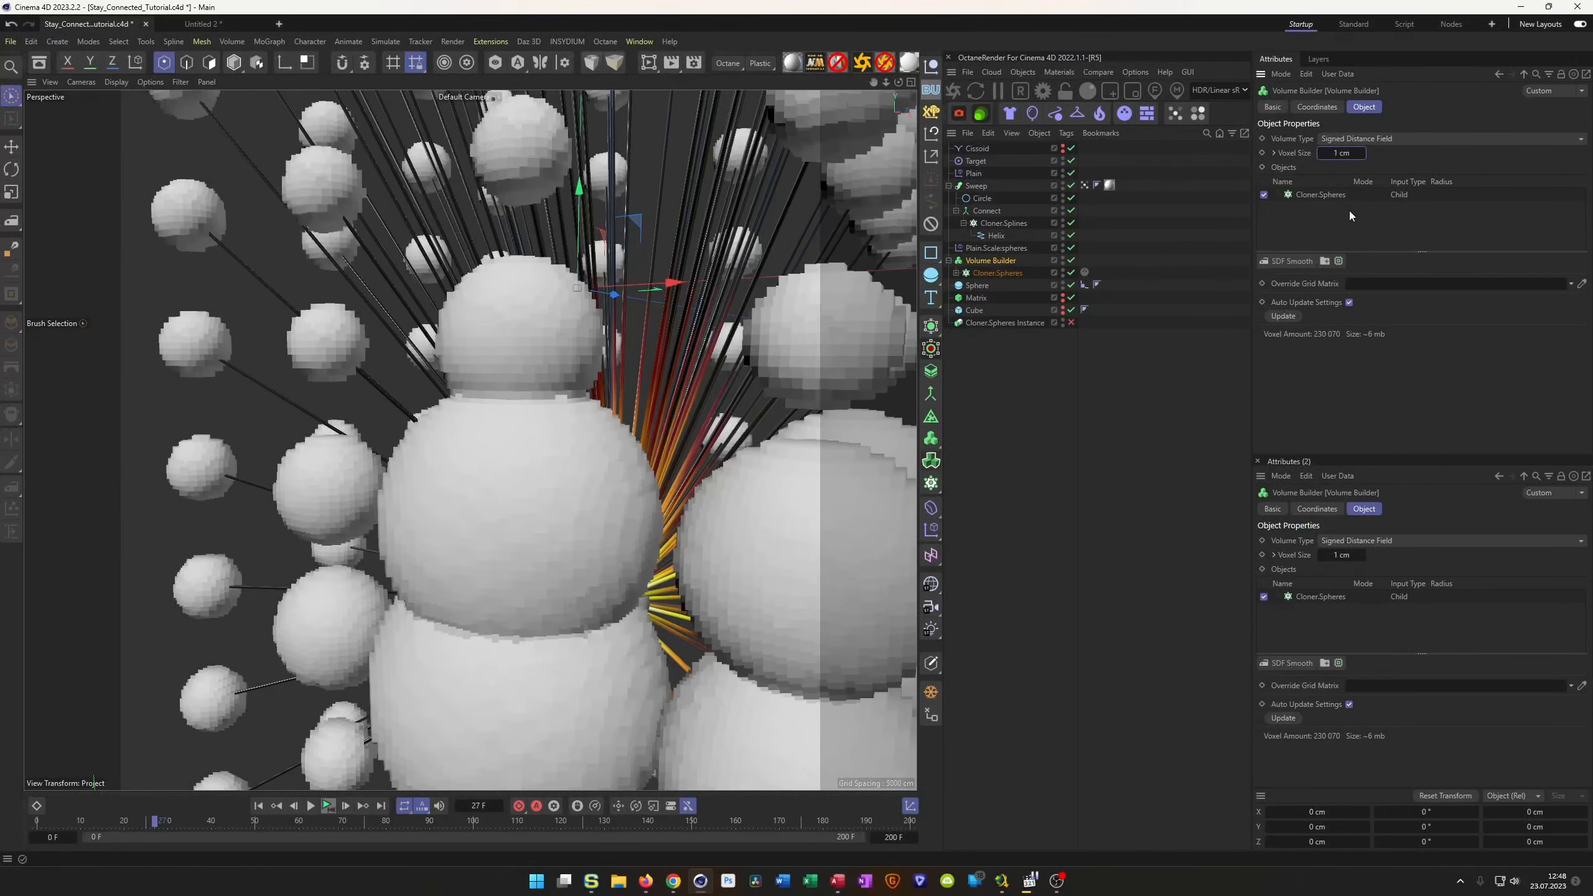
pyautogui.keyDown('alt'); pyautogui.moveTo(465, 377); pyautogui.dragTo(605, 364); pyautogui.keyUp('alt')
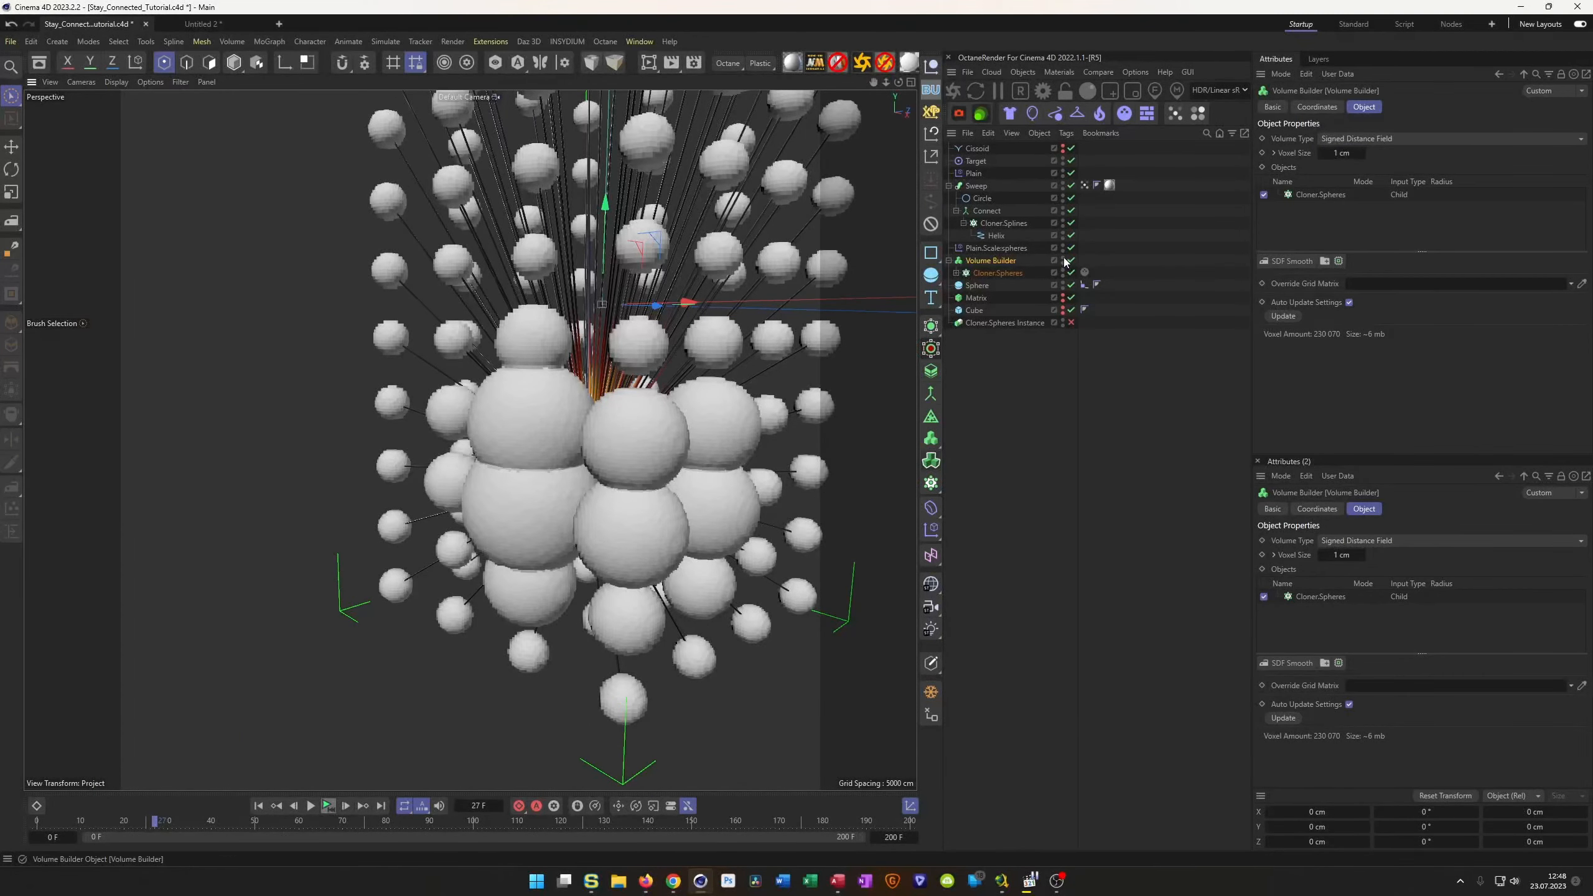
# Enable Cloner.Spheres Instance and add a Smoothing deformer beneath it with 22 iterations.
pyautogui.click(1072, 323)
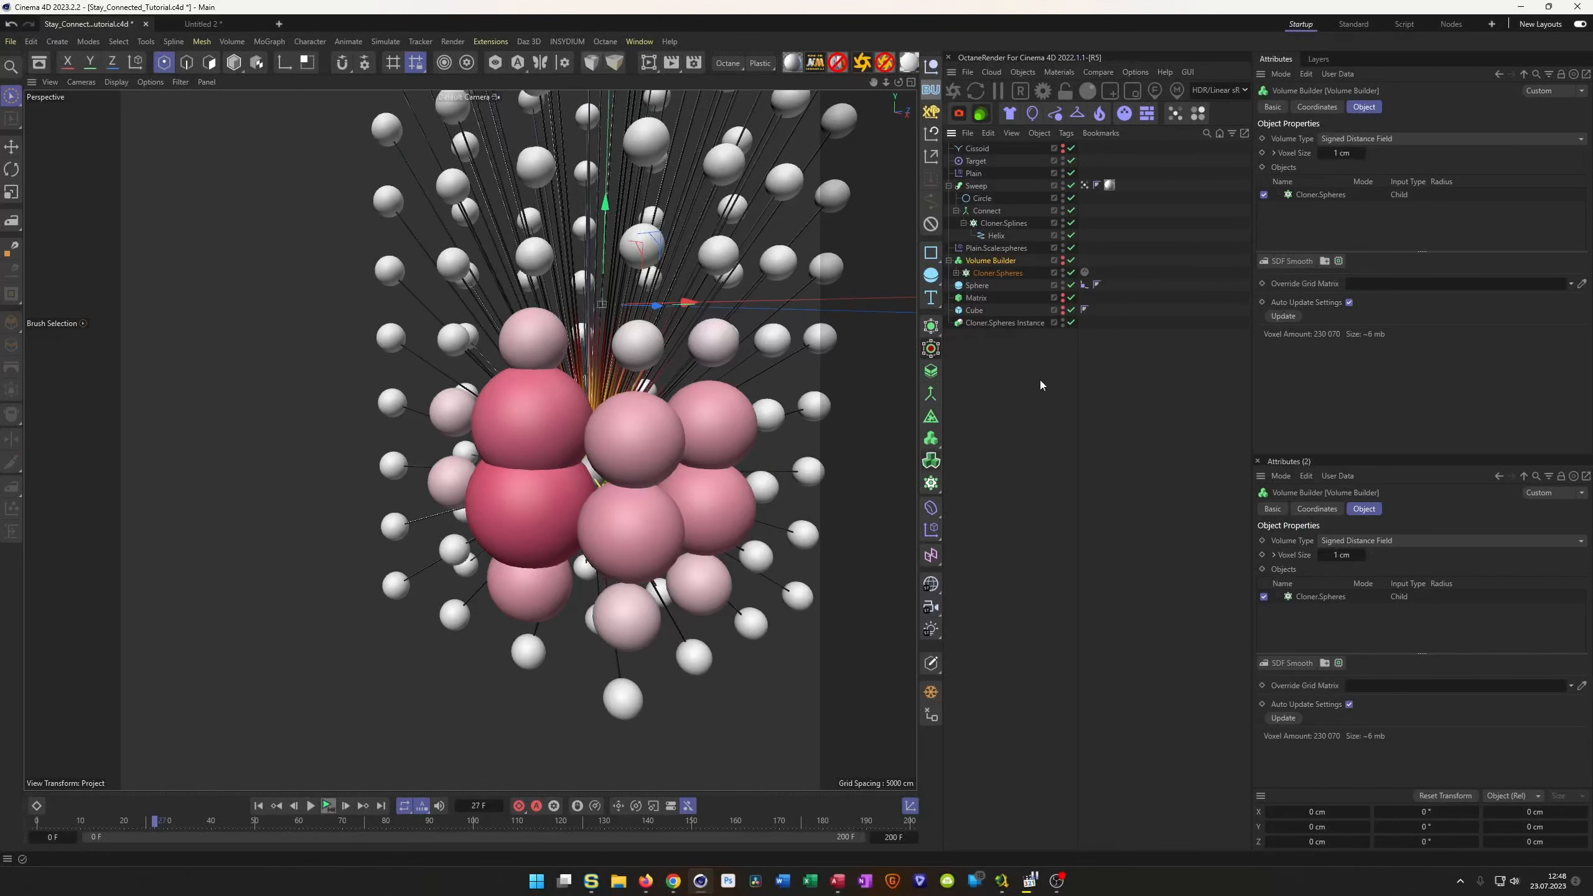
pyautogui.click(991, 322)
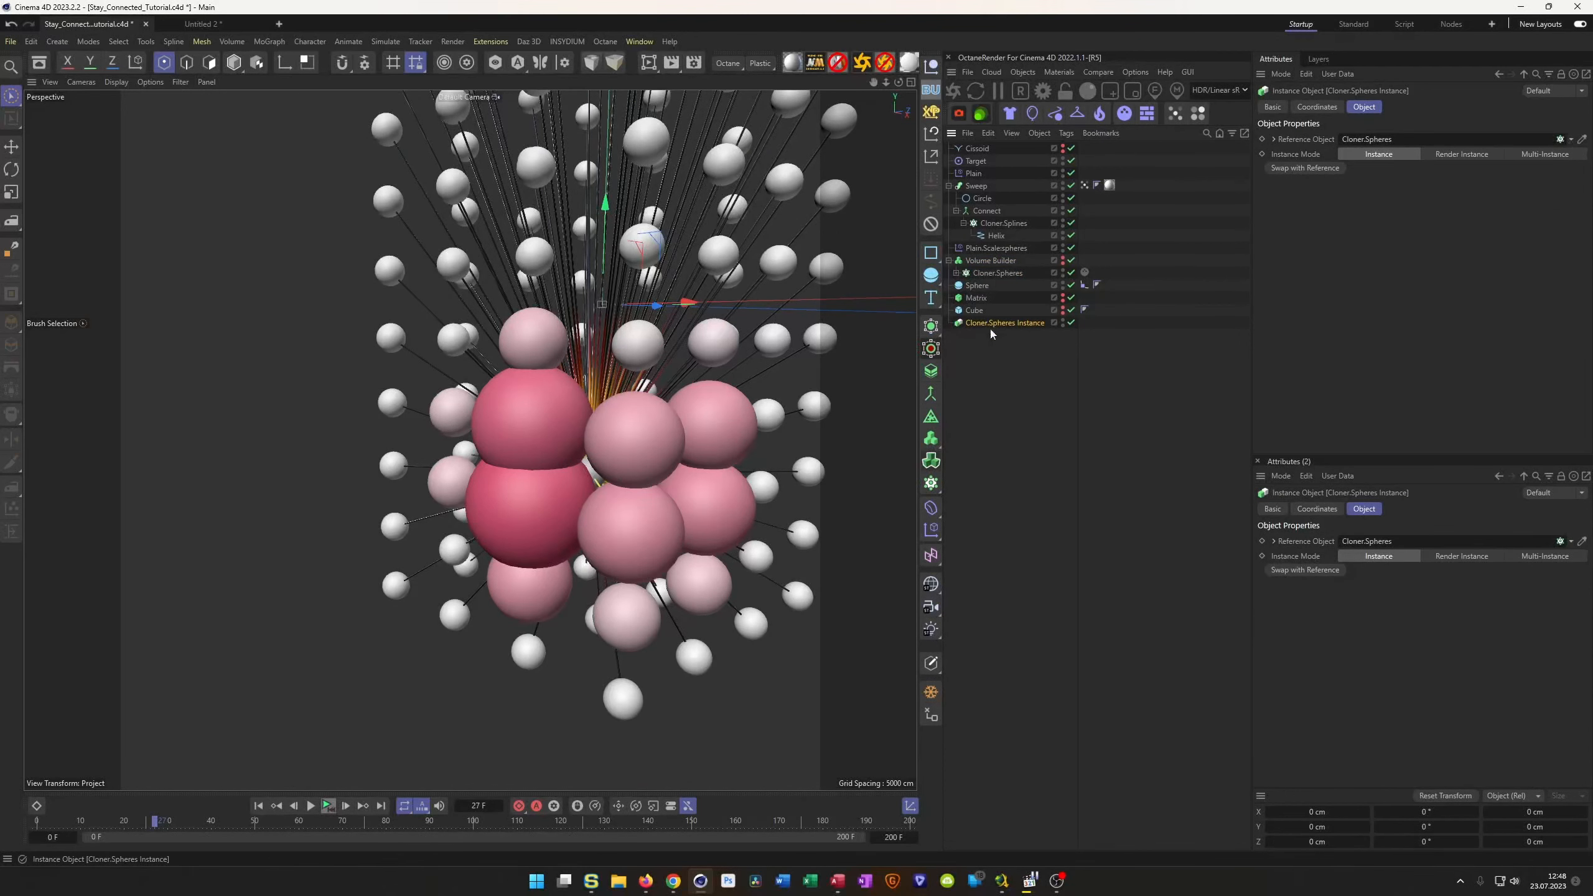
pyautogui.click(931, 510)
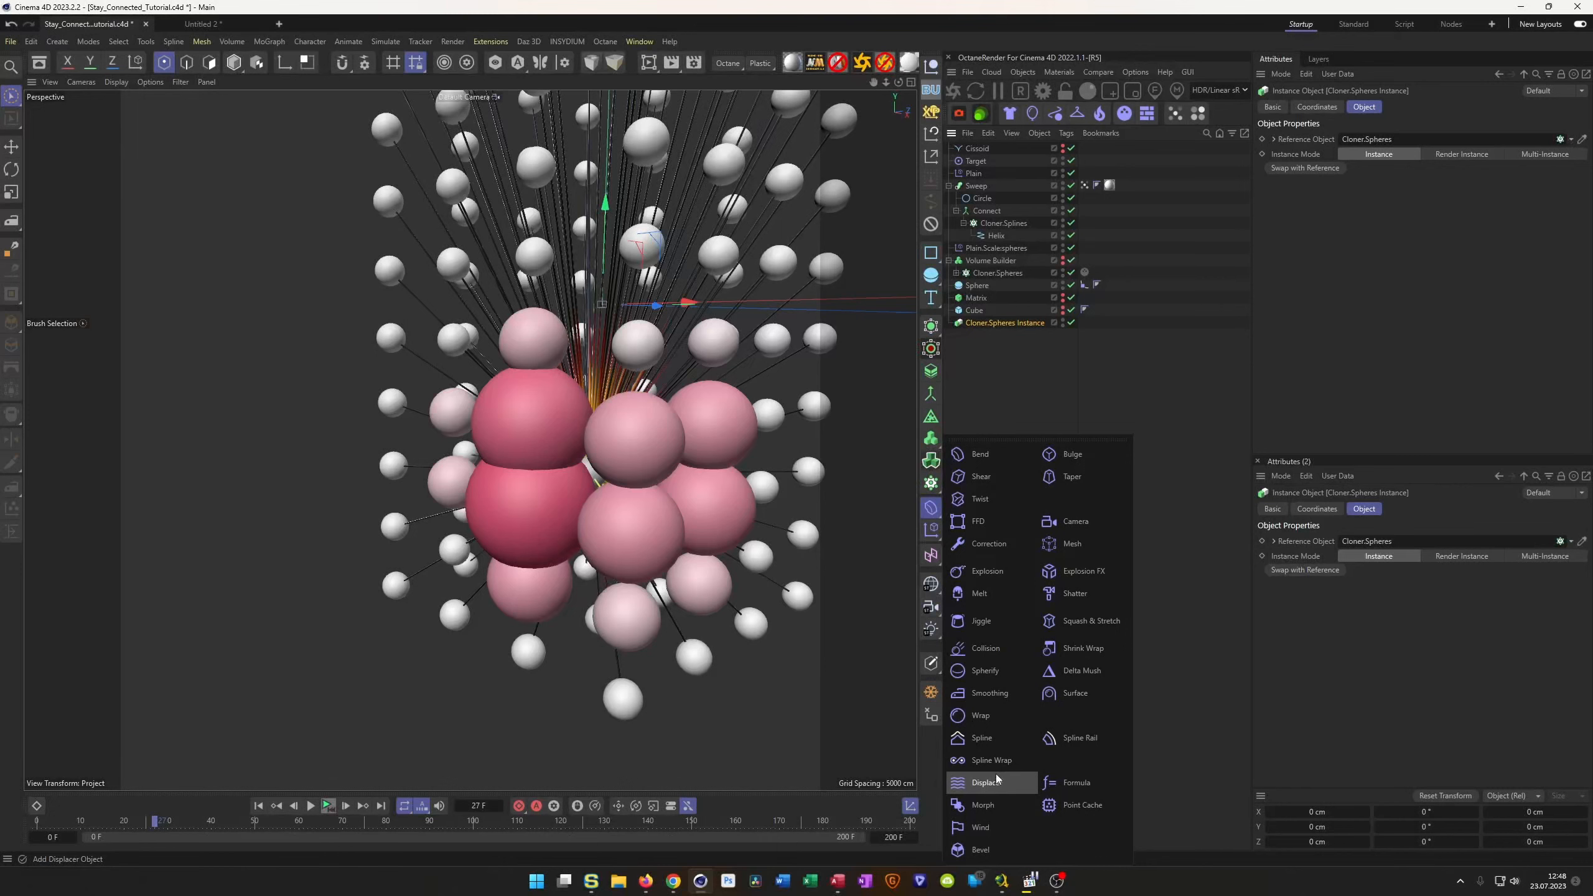
pyautogui.click(999, 691)
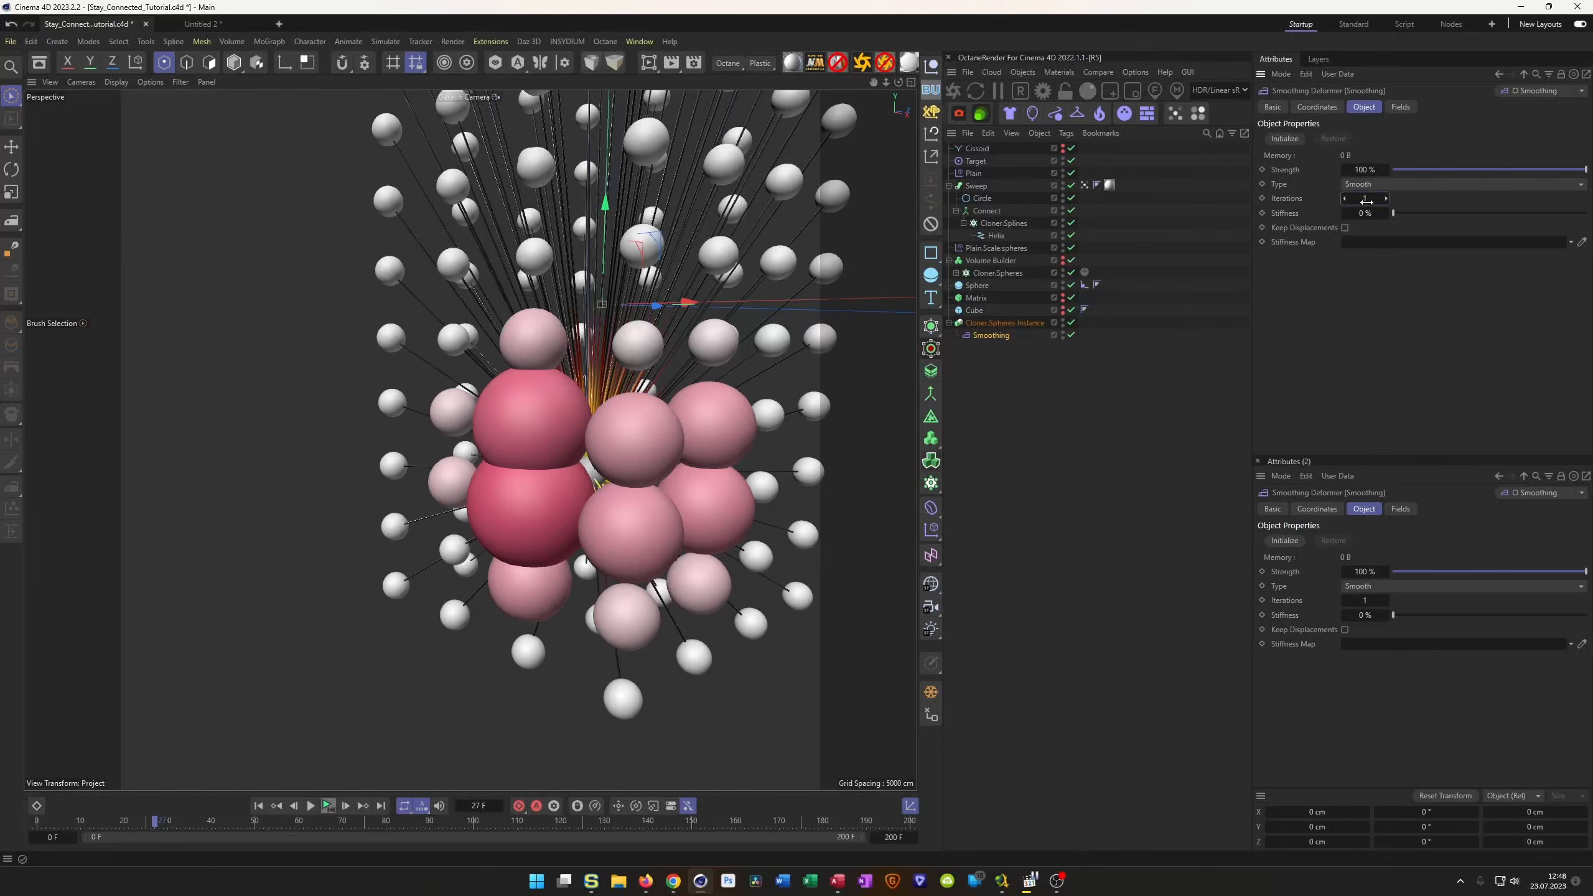
pyautogui.moveTo(1365, 199); pyautogui.dragTo(1403, 199)
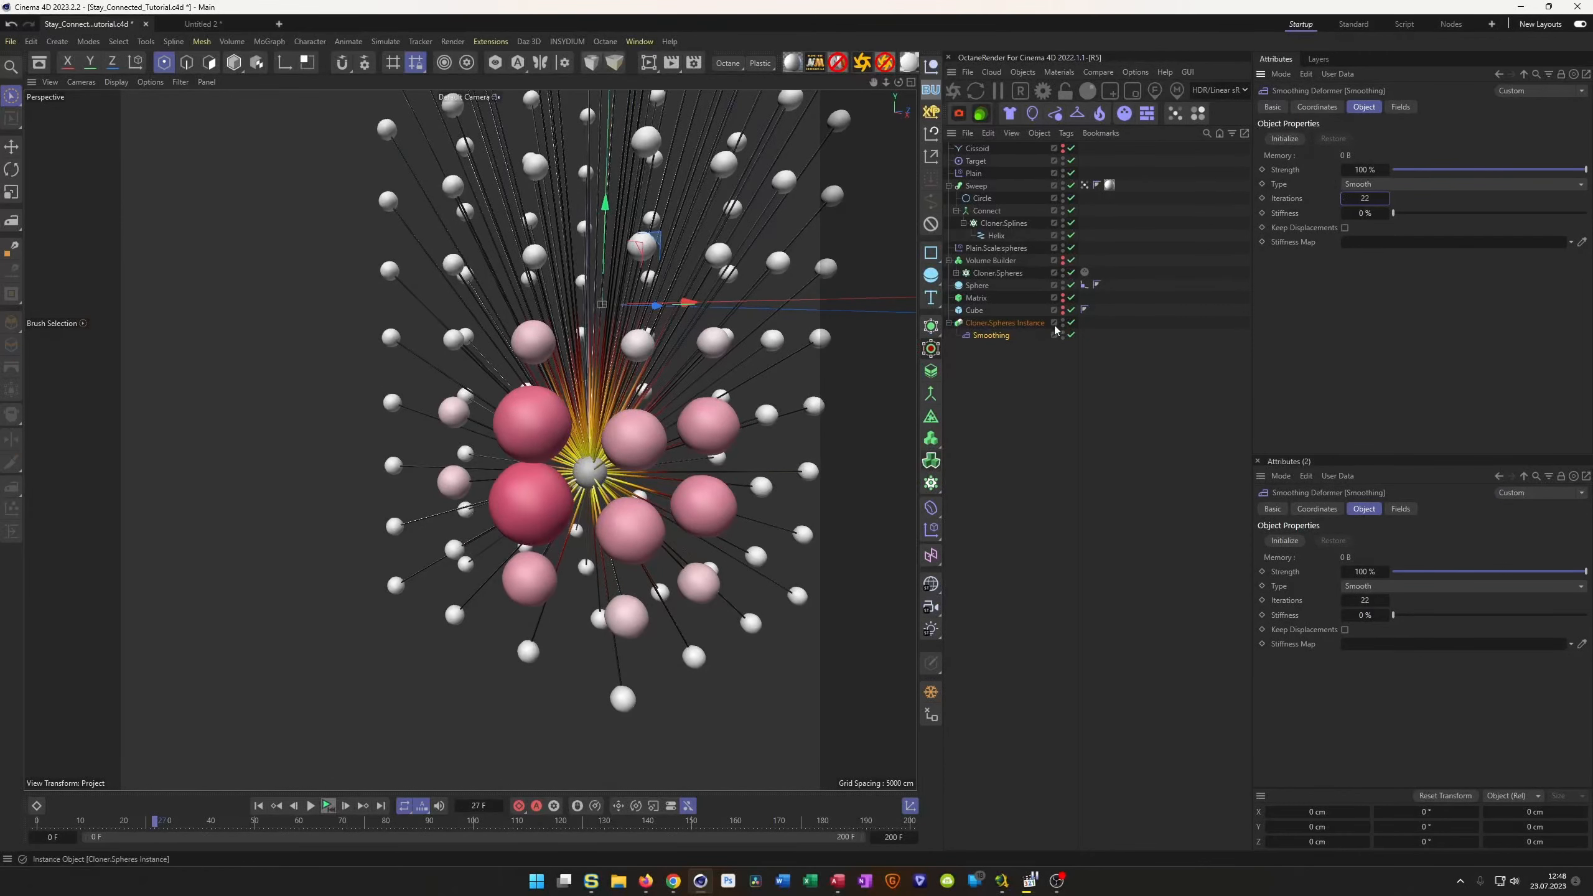
# Add the Volume Builder to the Smoothing deformer's fields as a Volume Object.
pyautogui.click(1007, 337)
pyautogui.click(1401, 107)
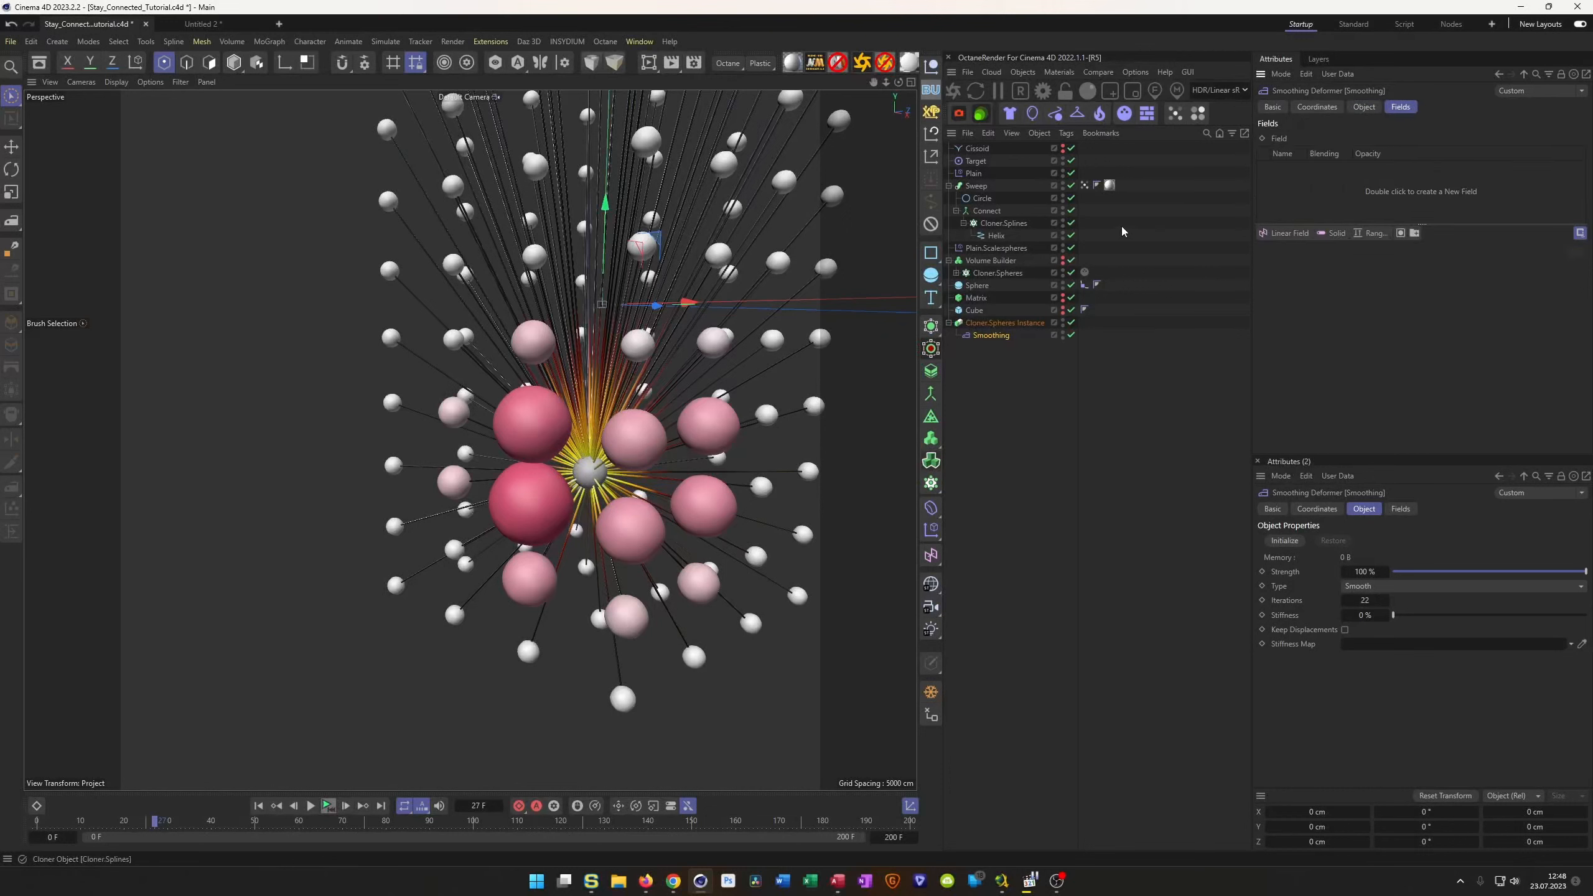
pyautogui.click(983, 262)
pyautogui.moveTo(1251, 248); pyautogui.dragTo(1312, 177)
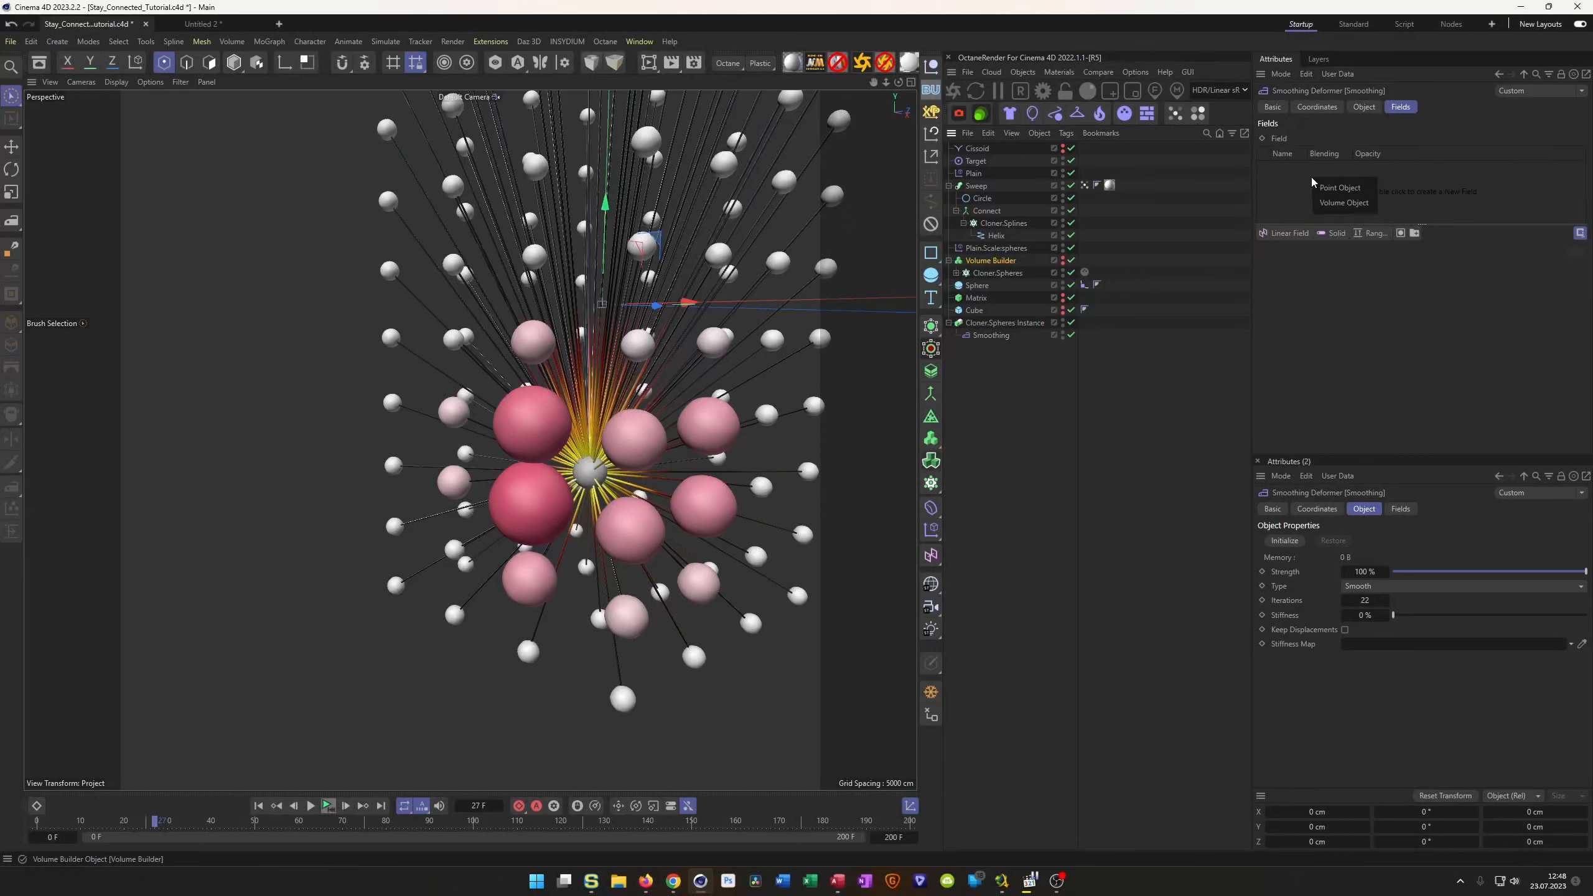
pyautogui.click(1339, 204)
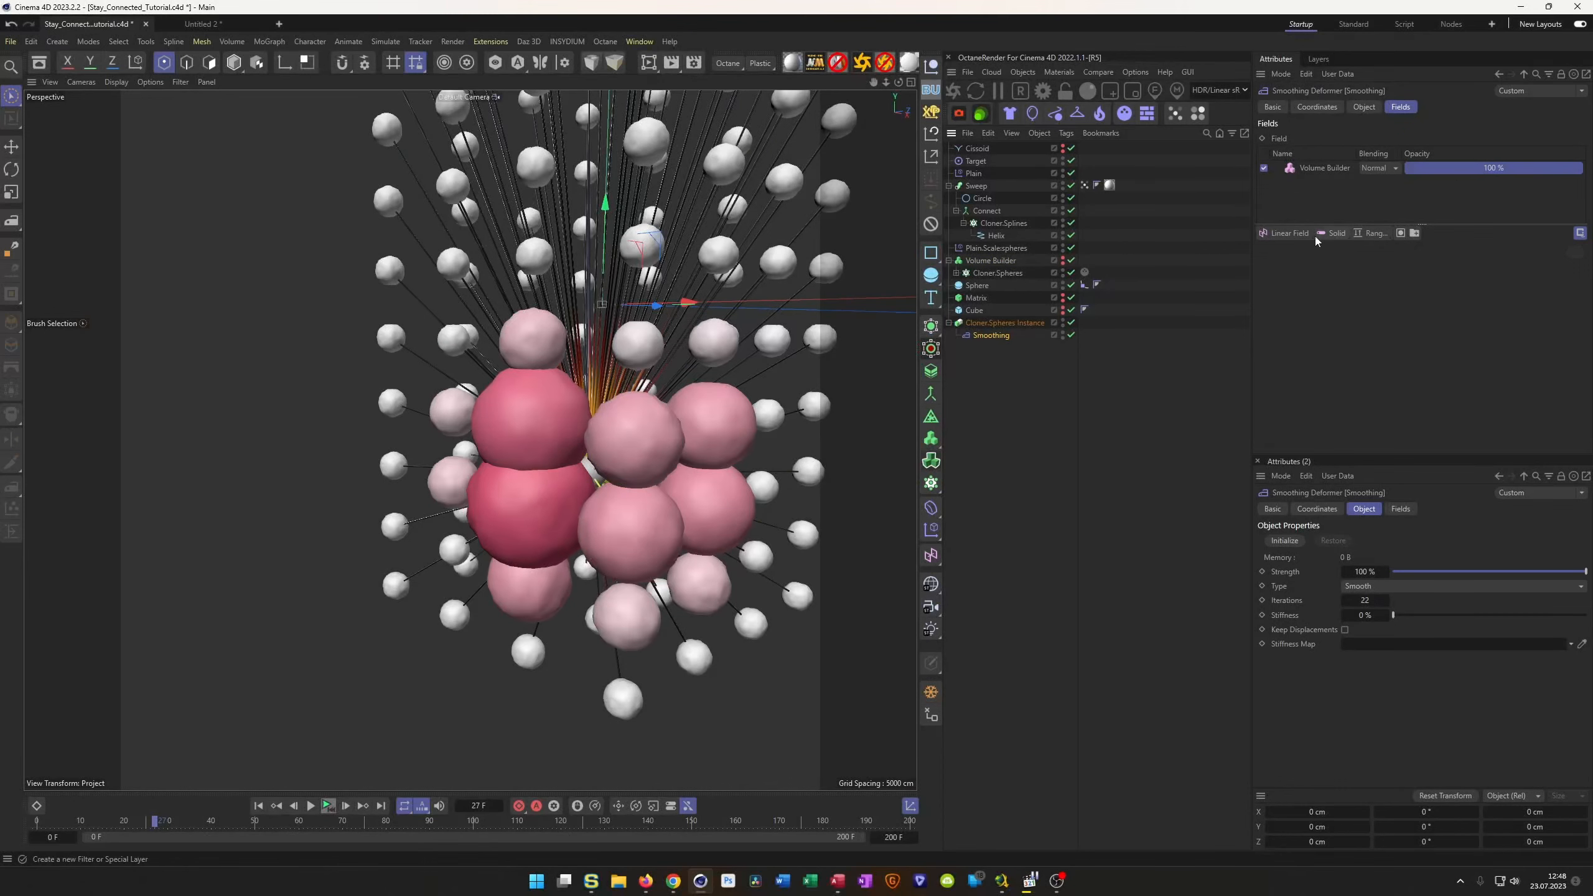
# Add a Range Map layer above the Volume Builder field and set its Max Output to -15 %.
pyautogui.click(1329, 165)
pyautogui.click(1438, 305)
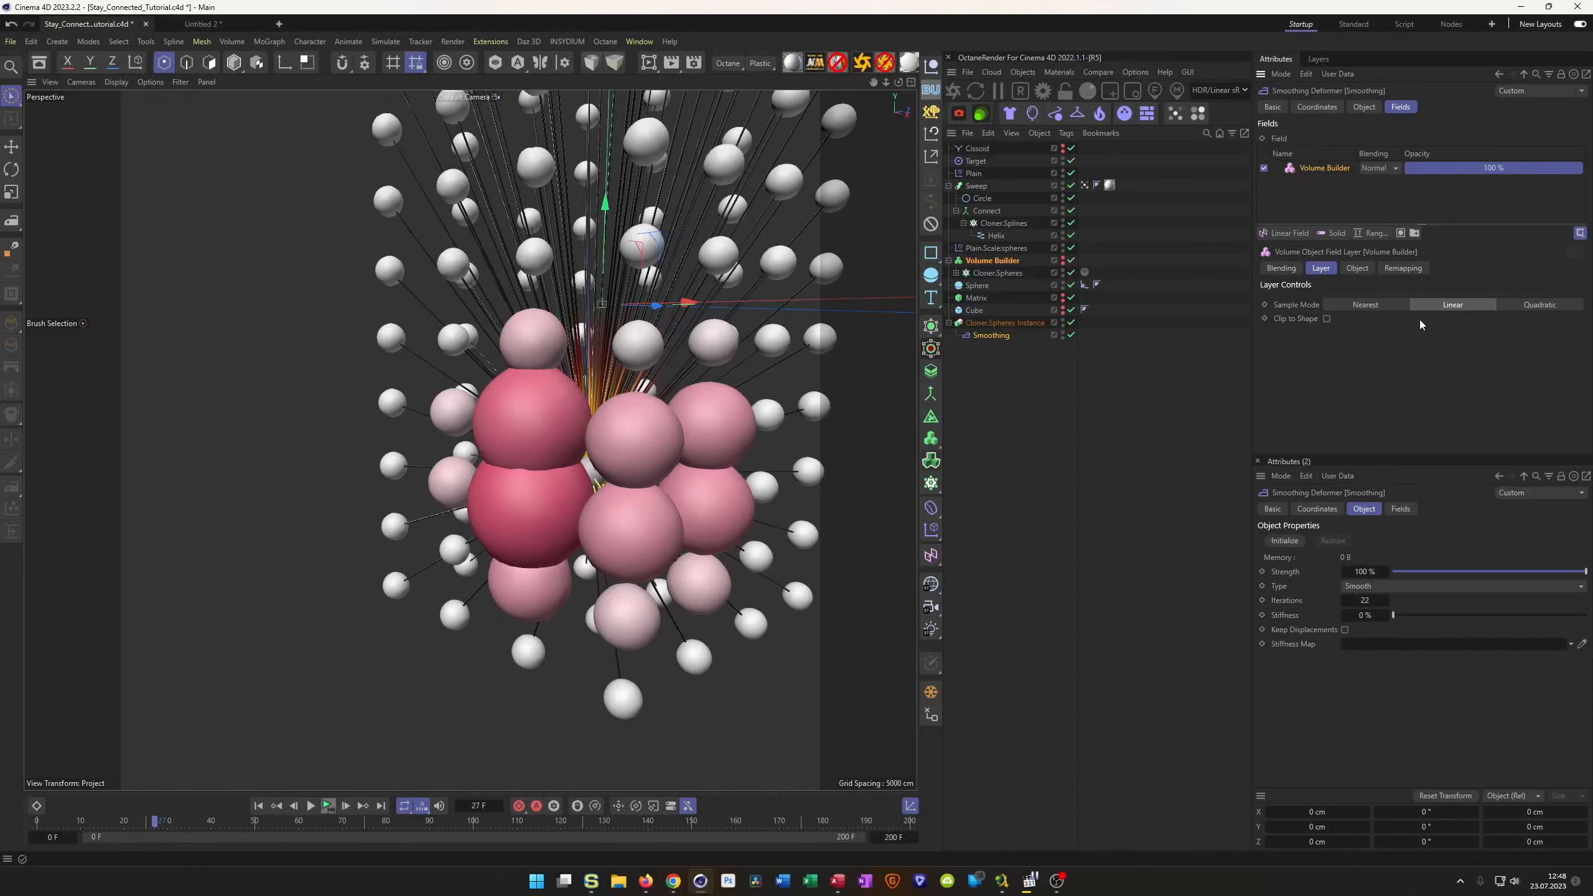
pyautogui.click(1403, 269)
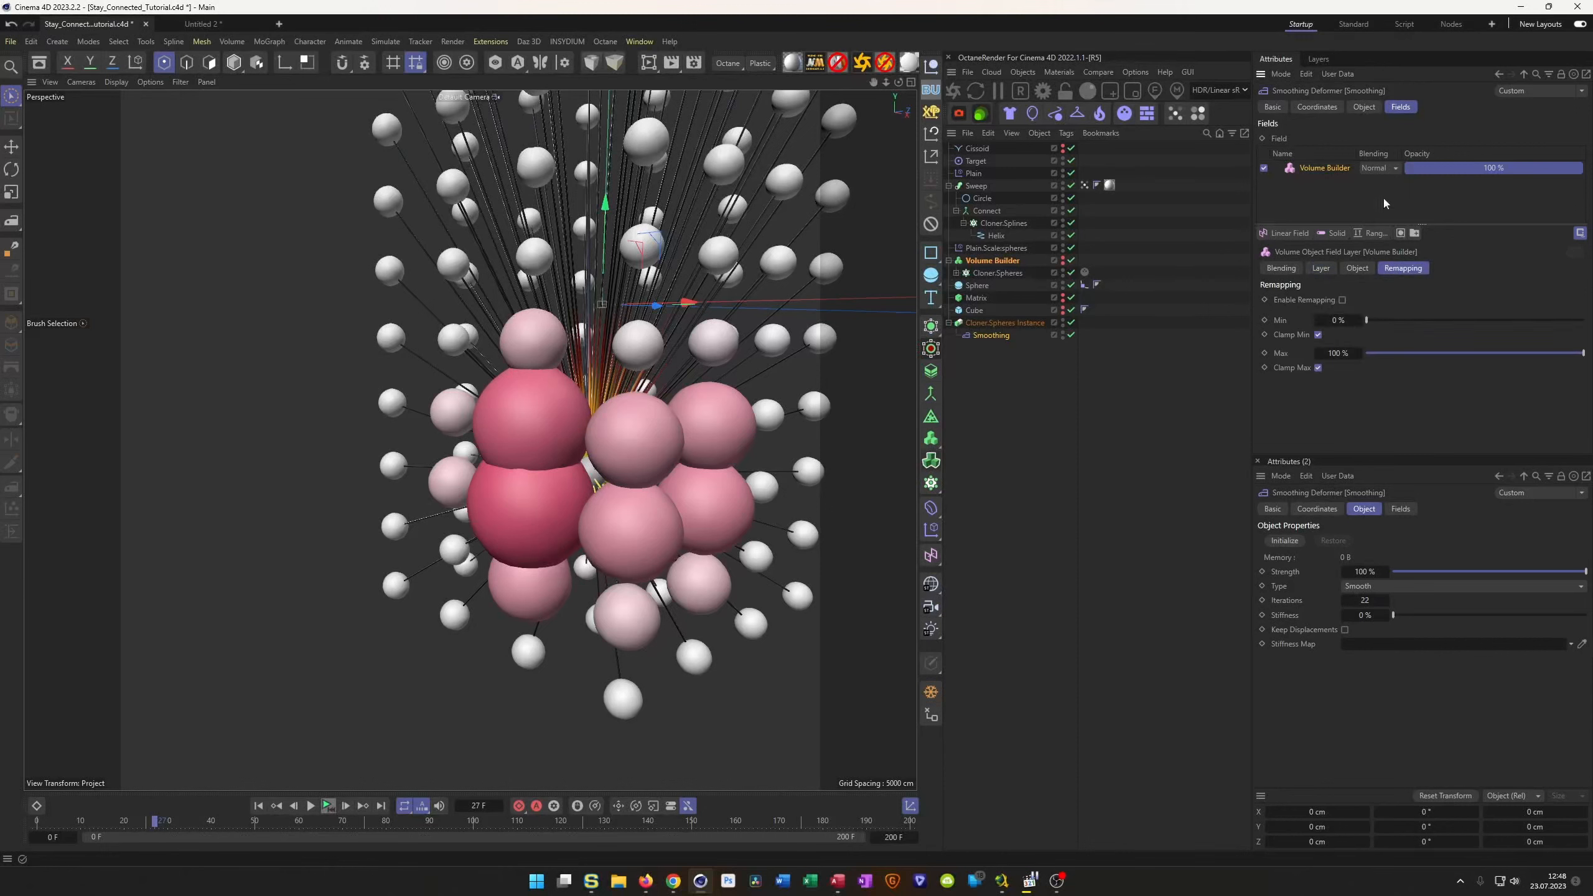
pyautogui.click(1376, 233)
pyautogui.doubleClick(1345, 343)
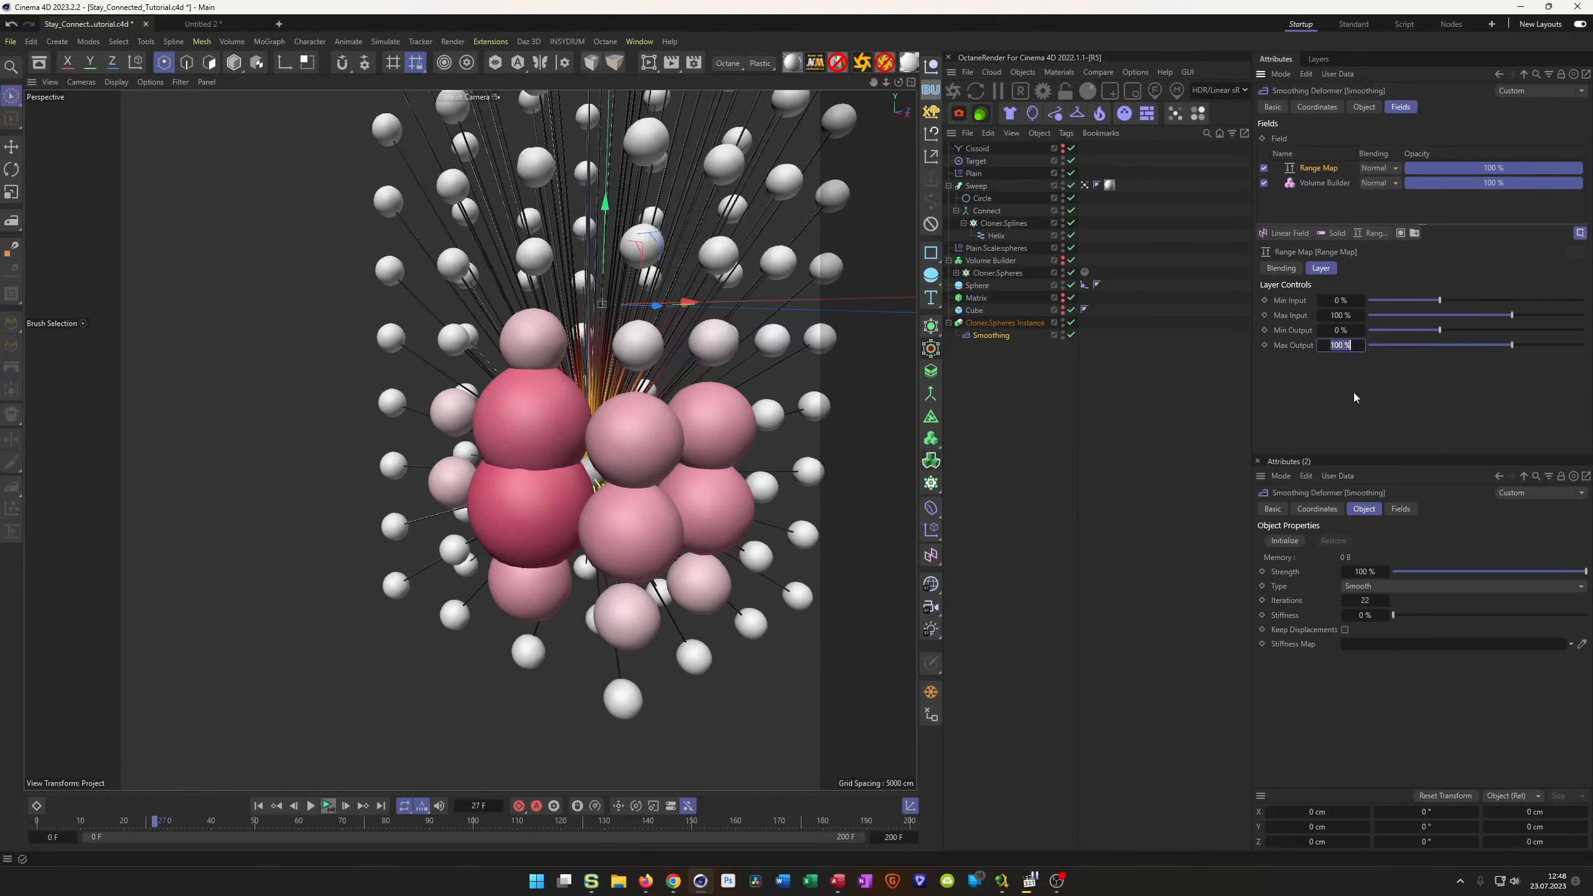
pyautogui.write('-15')
pyautogui.press('Return')
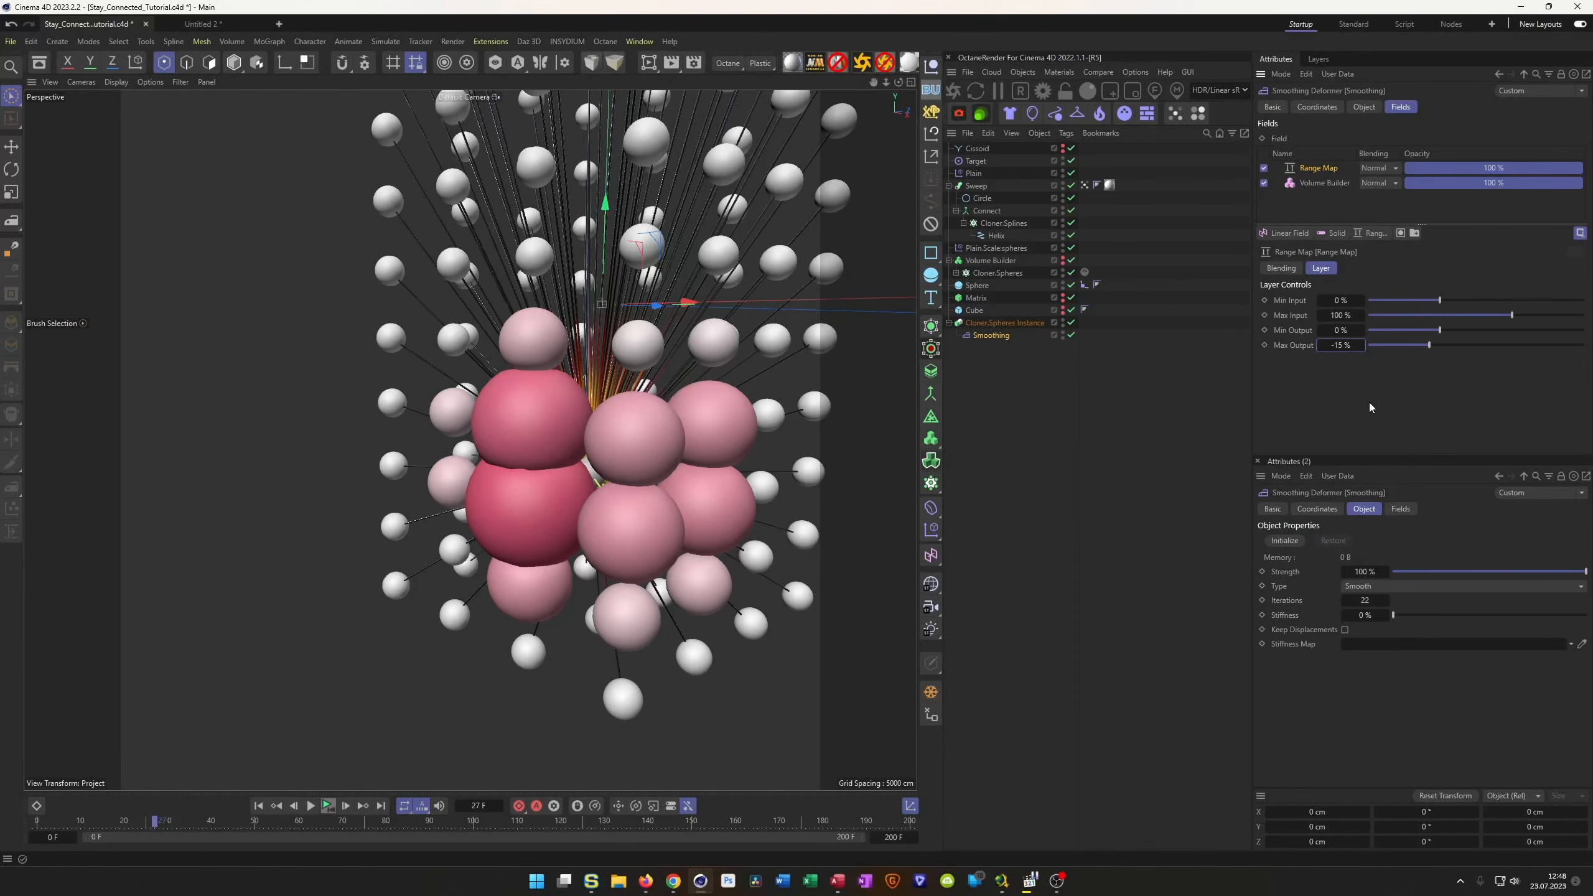
# Raise the Smoothing deformer's iterations to 141 and inspect where the spheres meet.
pyautogui.scroll(8, 558, 434)
pyautogui.keyDown('alt'); pyautogui.moveTo(423, 480); pyautogui.dragTo(442, 479); pyautogui.keyUp('alt')
pyautogui.click(990, 337)
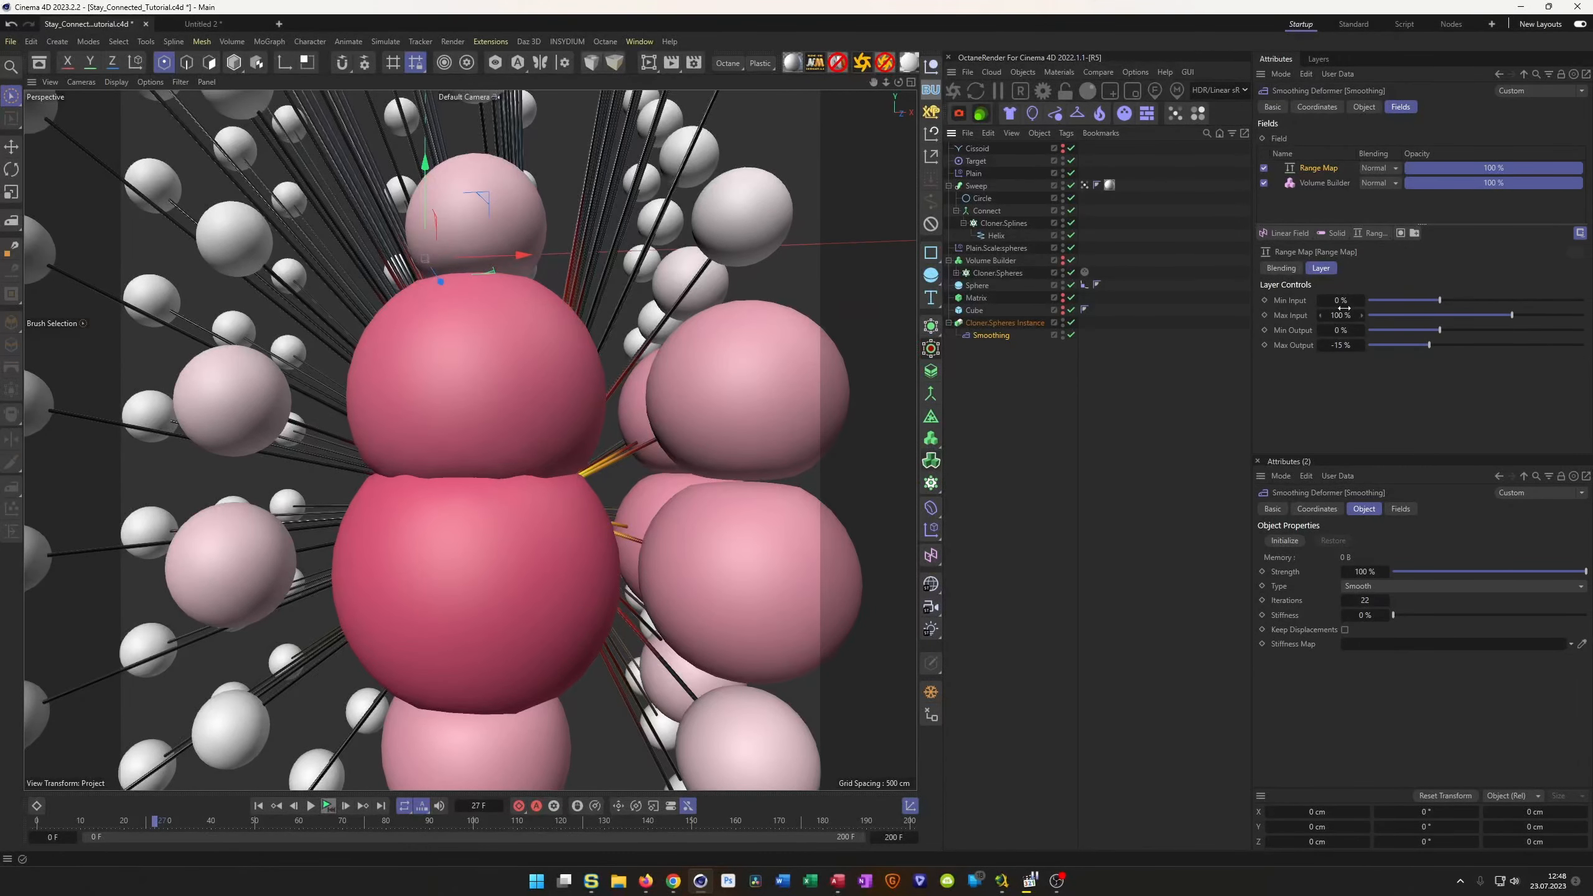
pyautogui.click(1363, 107)
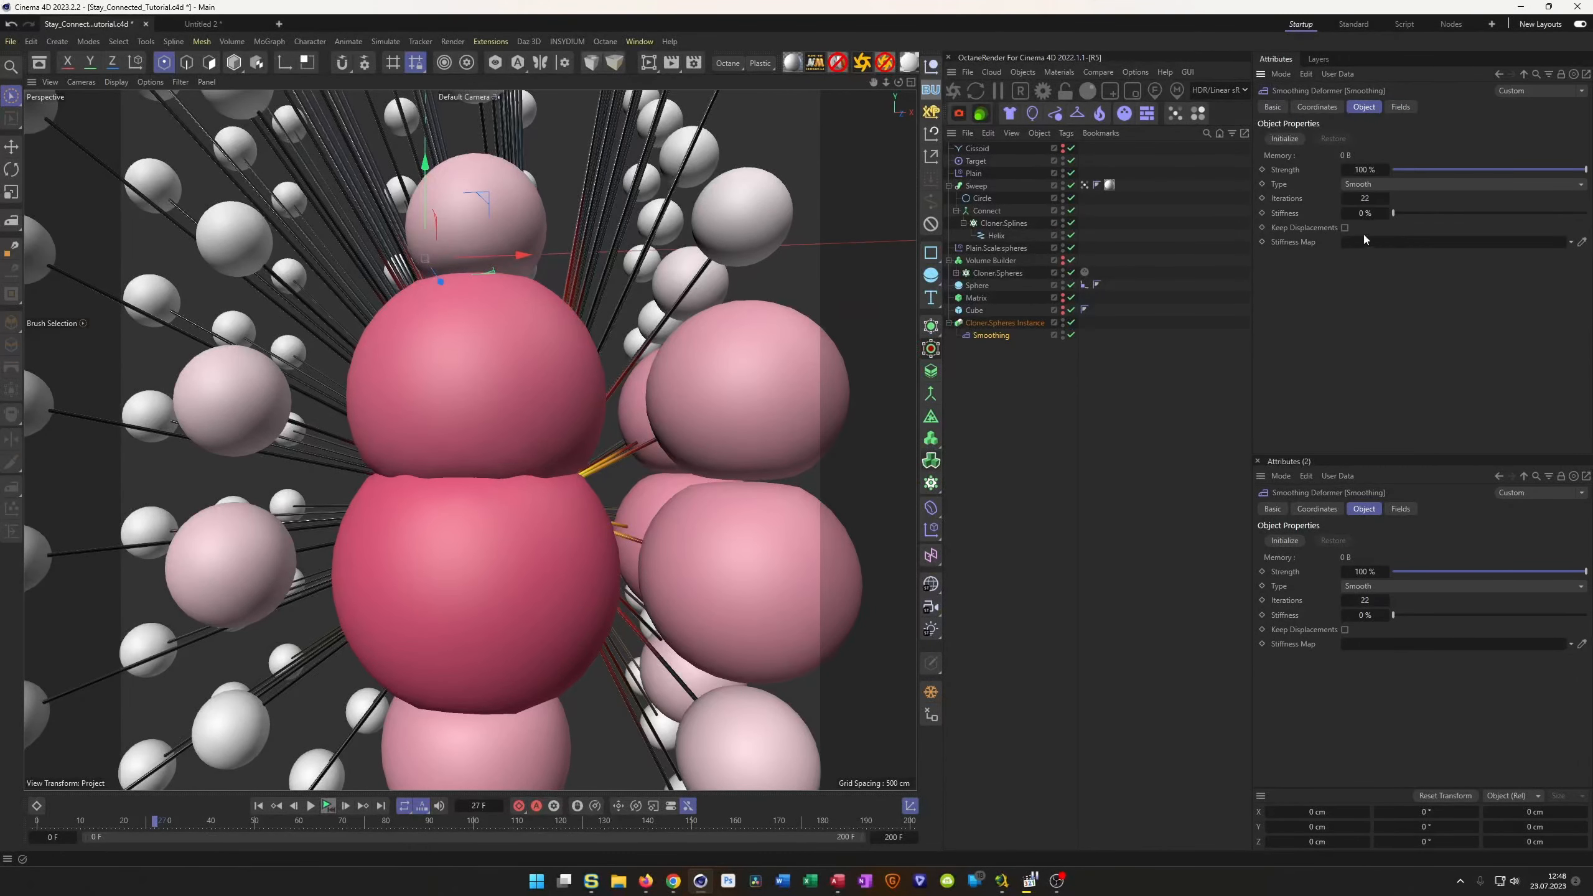
pyautogui.moveTo(1365, 198); pyautogui.dragTo(1434, 198)
pyautogui.keyDown('alt'); pyautogui.moveTo(482, 467); pyautogui.dragTo(545, 462); pyautogui.keyUp('alt')
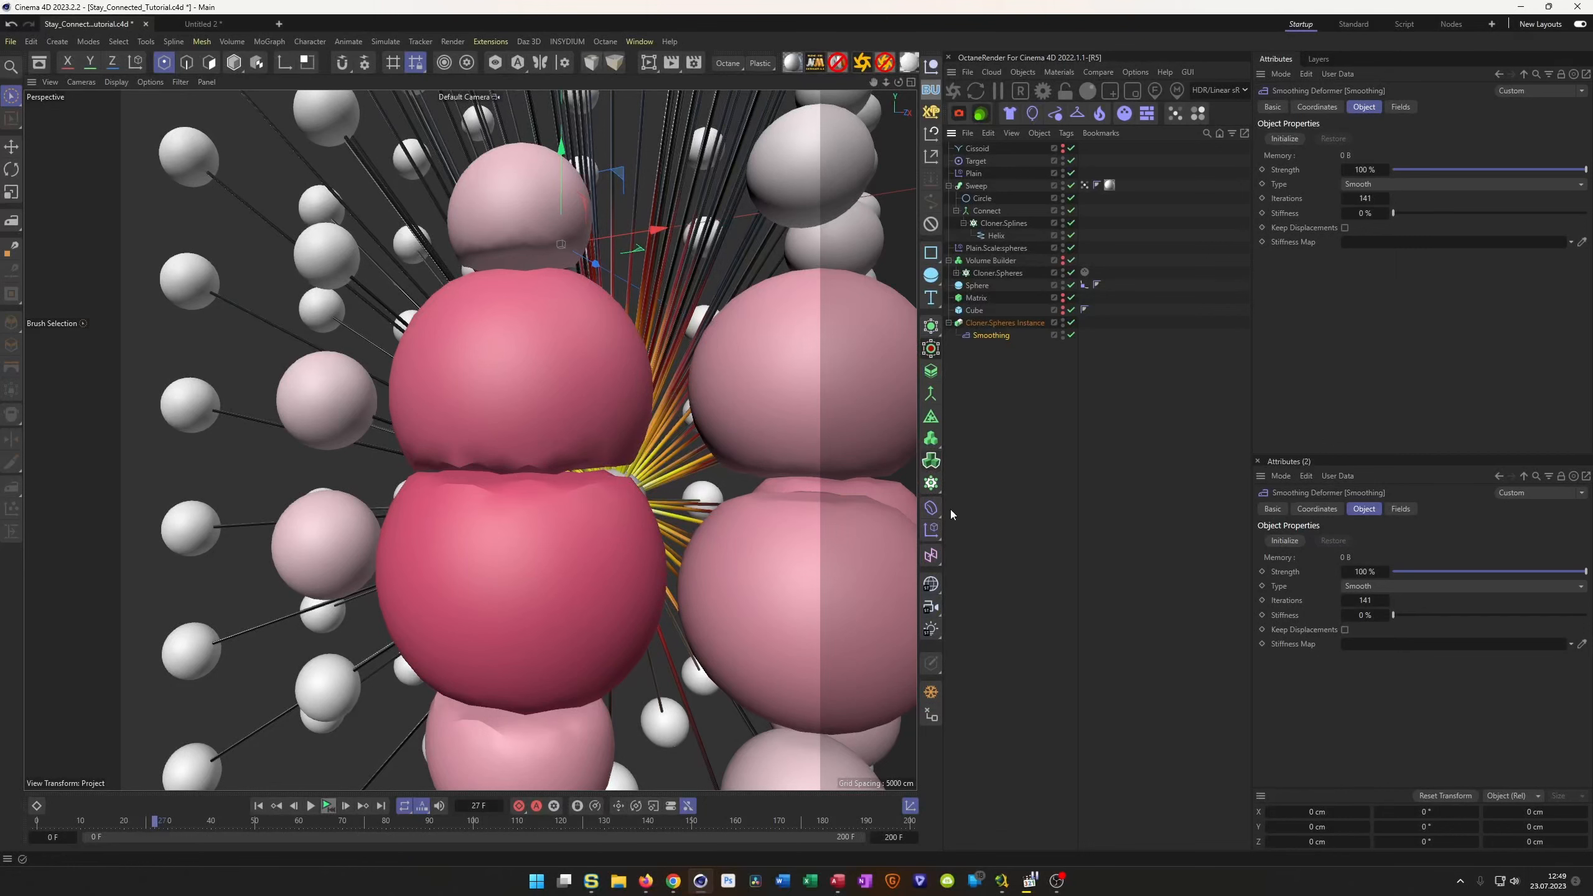
# Add a second Smoothing deformer under Cloner.Spheres Instance, below the first one, keeping its default settings.
pyautogui.click(932, 508)
pyautogui.click(1010, 703)
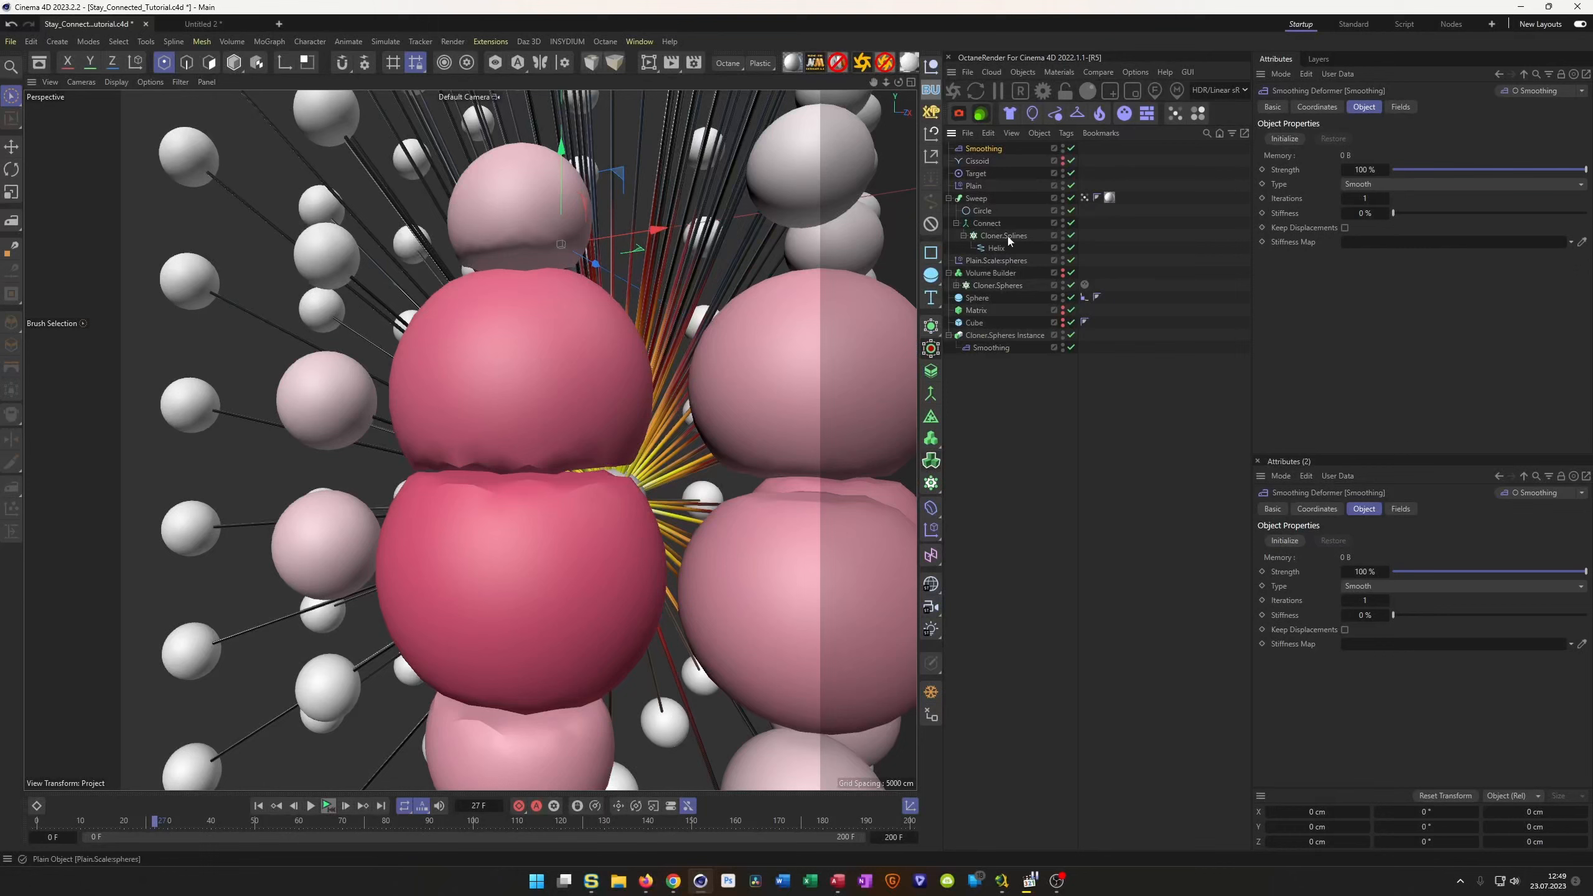
pyautogui.moveTo(986, 148); pyautogui.dragTo(1000, 351)
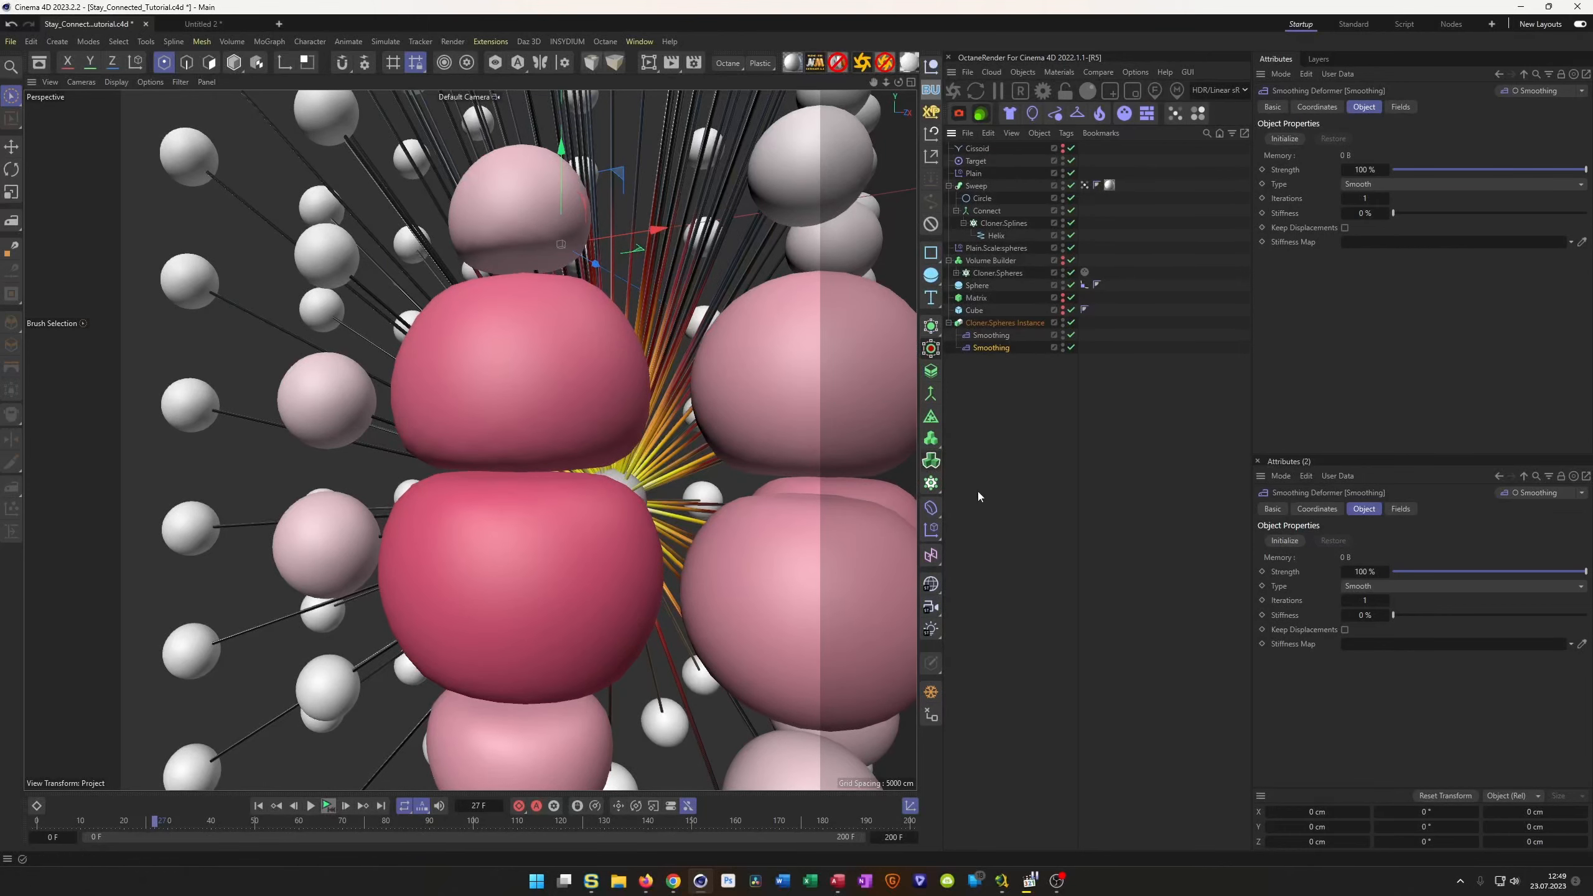
pyautogui.scroll(-2, 445, 523)
pyautogui.moveTo(445, 523)
pyautogui.keyDown('alt'); pyautogui.mouseDown()
pyautogui.moveTo(678, 516)
pyautogui.moveTo(460, 540)
pyautogui.mouseUp(); pyautogui.keyUp('alt')
pyautogui.scroll(5, 464, 509)
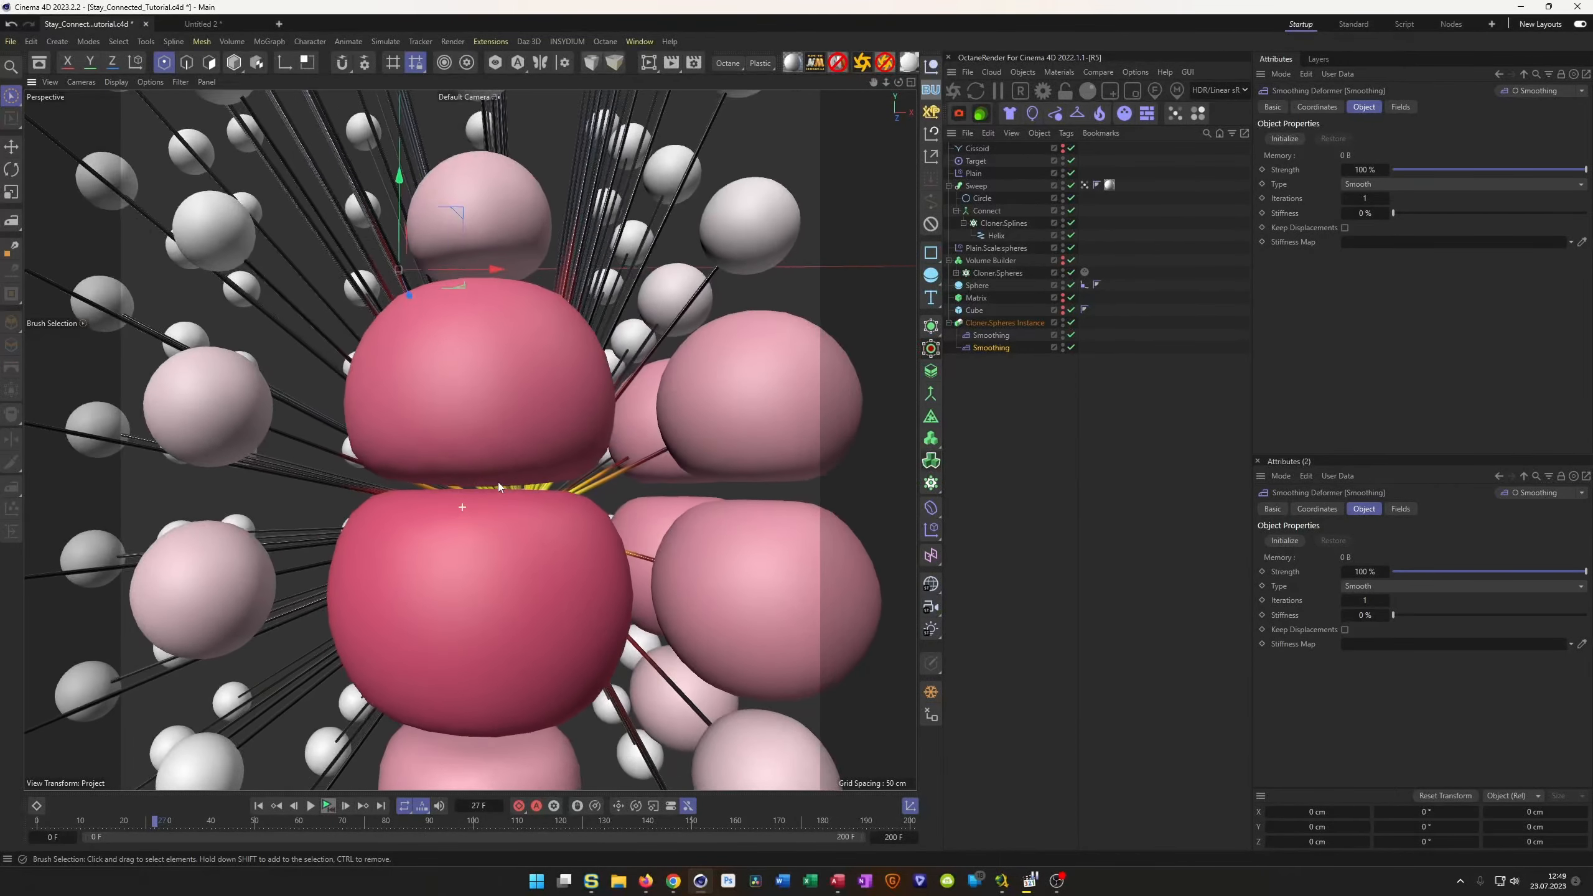
# Set the first Smoothing deformer's iterations to 120 and save the project.
pyautogui.click(1004, 322)
pyautogui.click(989, 338)
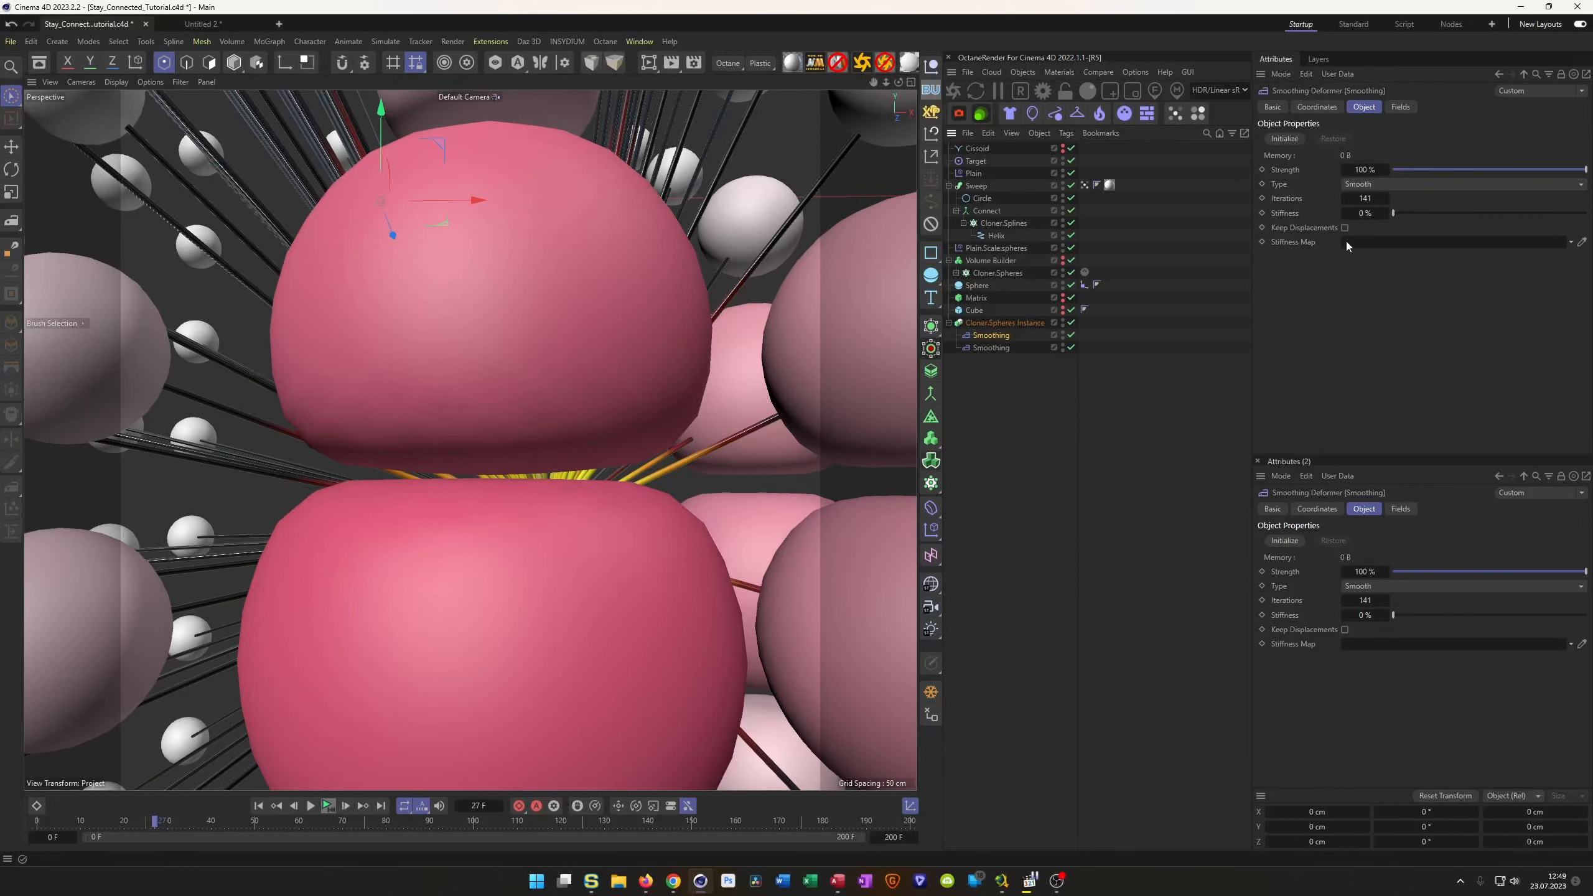
pyautogui.click(1345, 199)
pyautogui.moveTo(1367, 201); pyautogui.dragTo(1365, 199)
pyautogui.write('120')
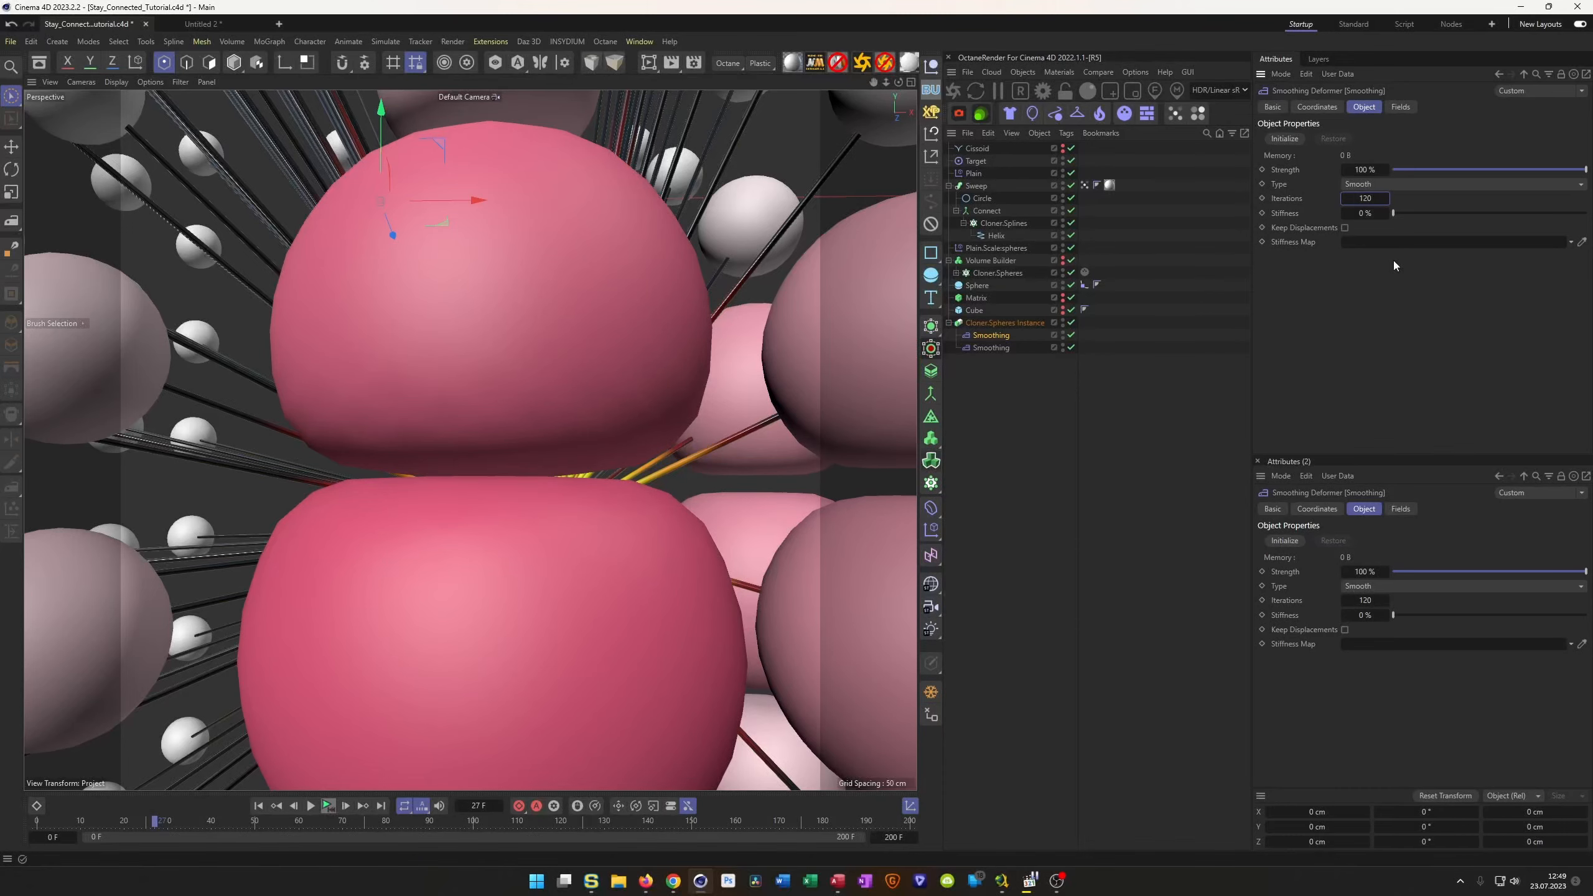
pyautogui.keyDown('alt'); pyautogui.moveTo(516, 294); pyautogui.dragTo(282, 354, button='right'); pyautogui.keyUp('alt')
pyautogui.keyDown('alt'); pyautogui.moveTo(337, 359); pyautogui.dragTo(448, 553); pyautogui.keyUp('alt')
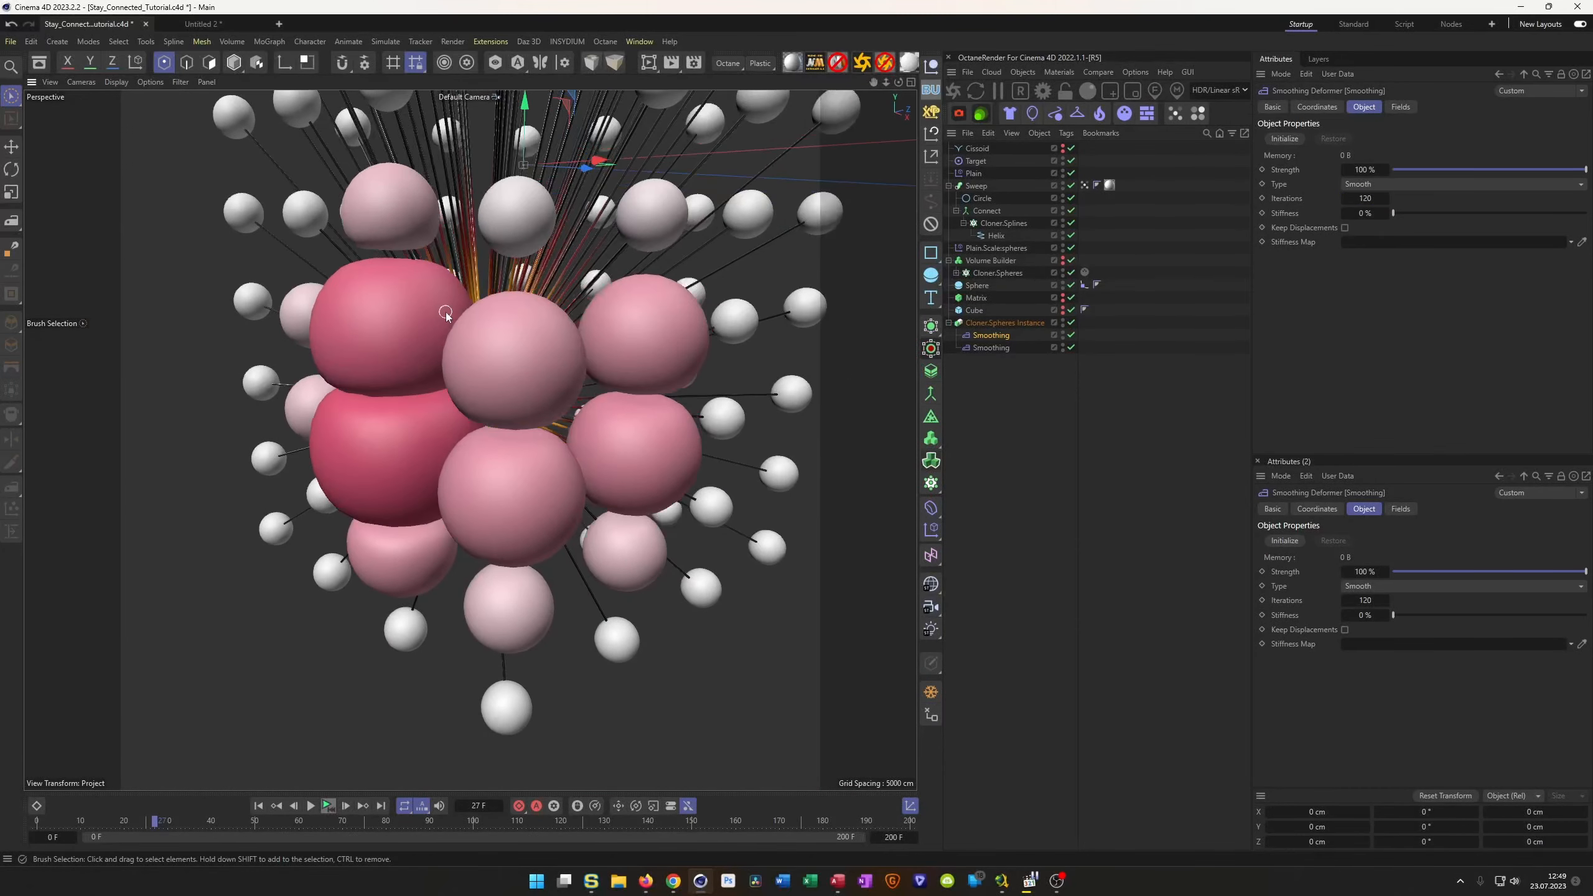
pyautogui.hotkey('ctrl', 's')
# Play the animation from the first frame to check the smoothed spheres, rewind it, and save the project.
pyautogui.keyDown('alt'); pyautogui.moveTo(425, 487); pyautogui.dragTo(418, 449); pyautogui.keyUp('alt')
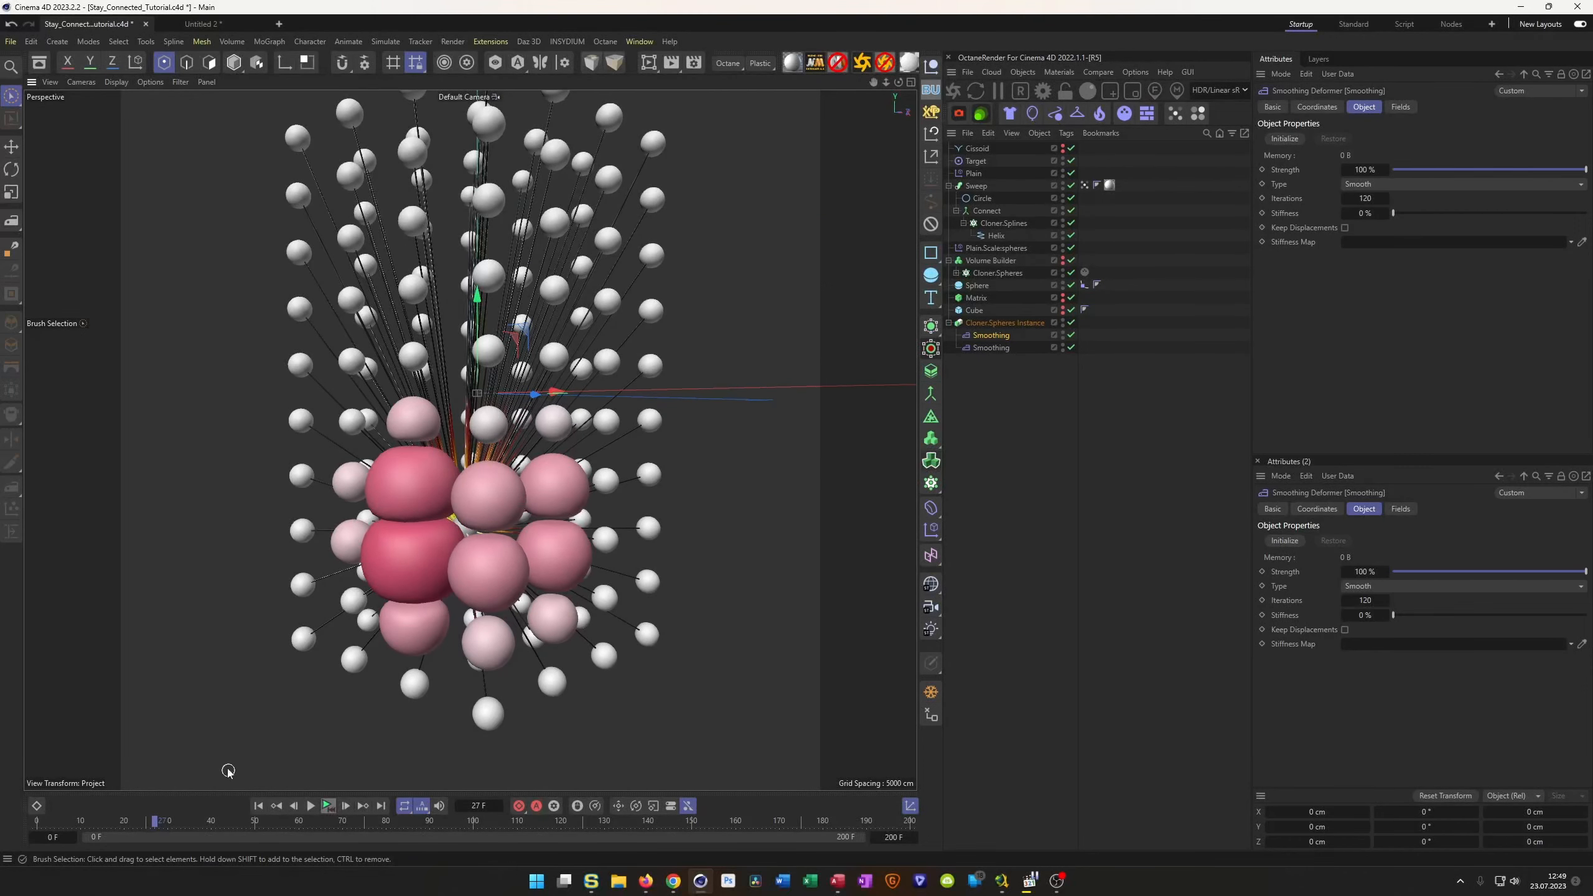
pyautogui.click(258, 806)
pyautogui.click(327, 807)
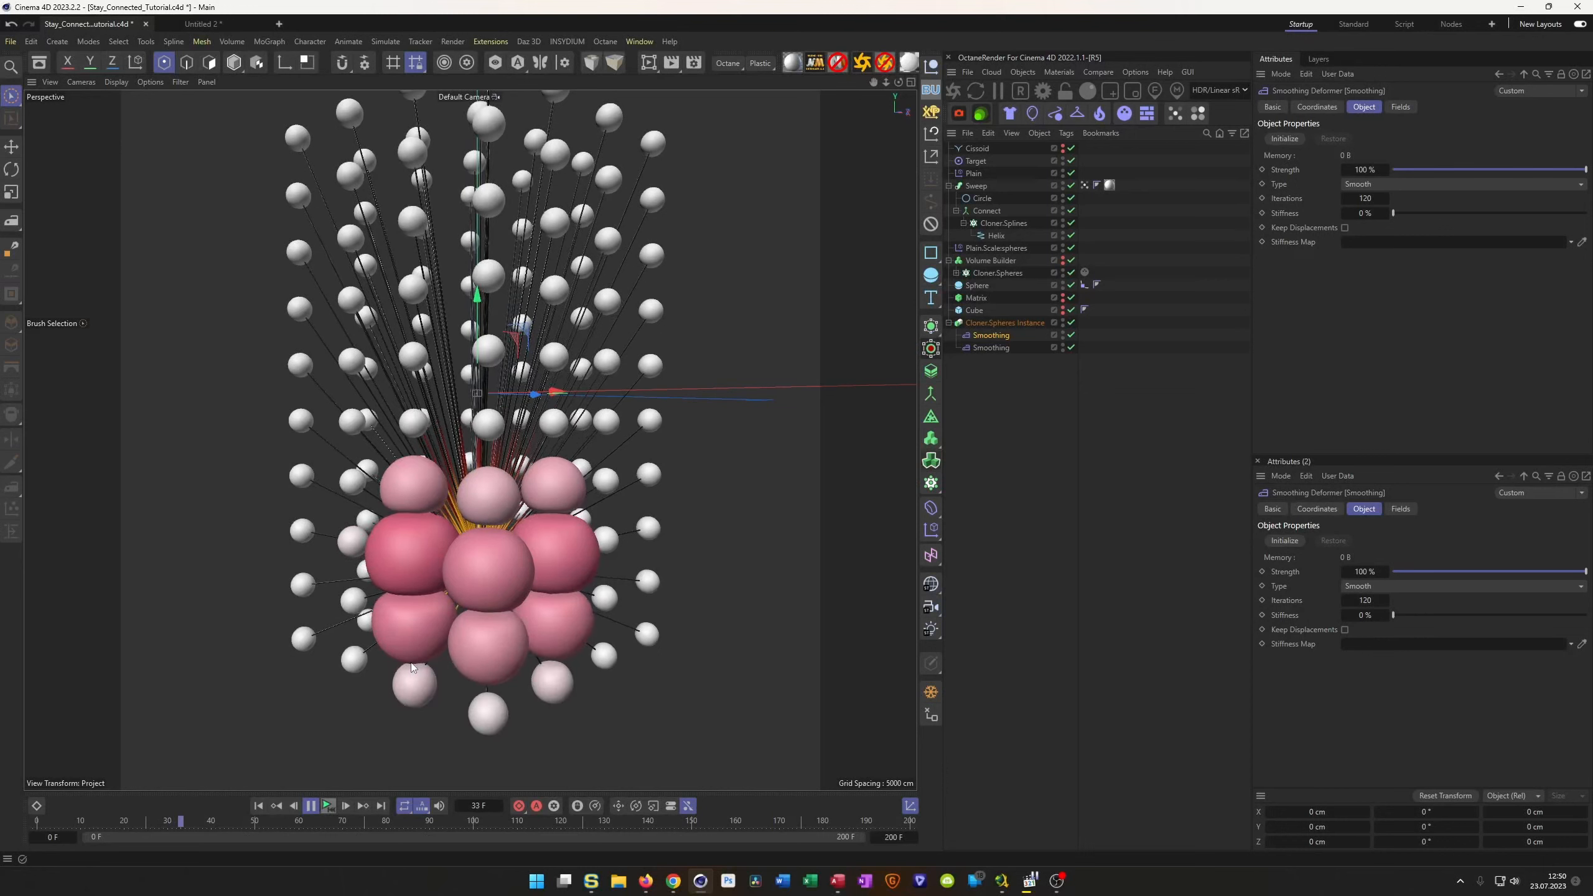
pyautogui.click(325, 808)
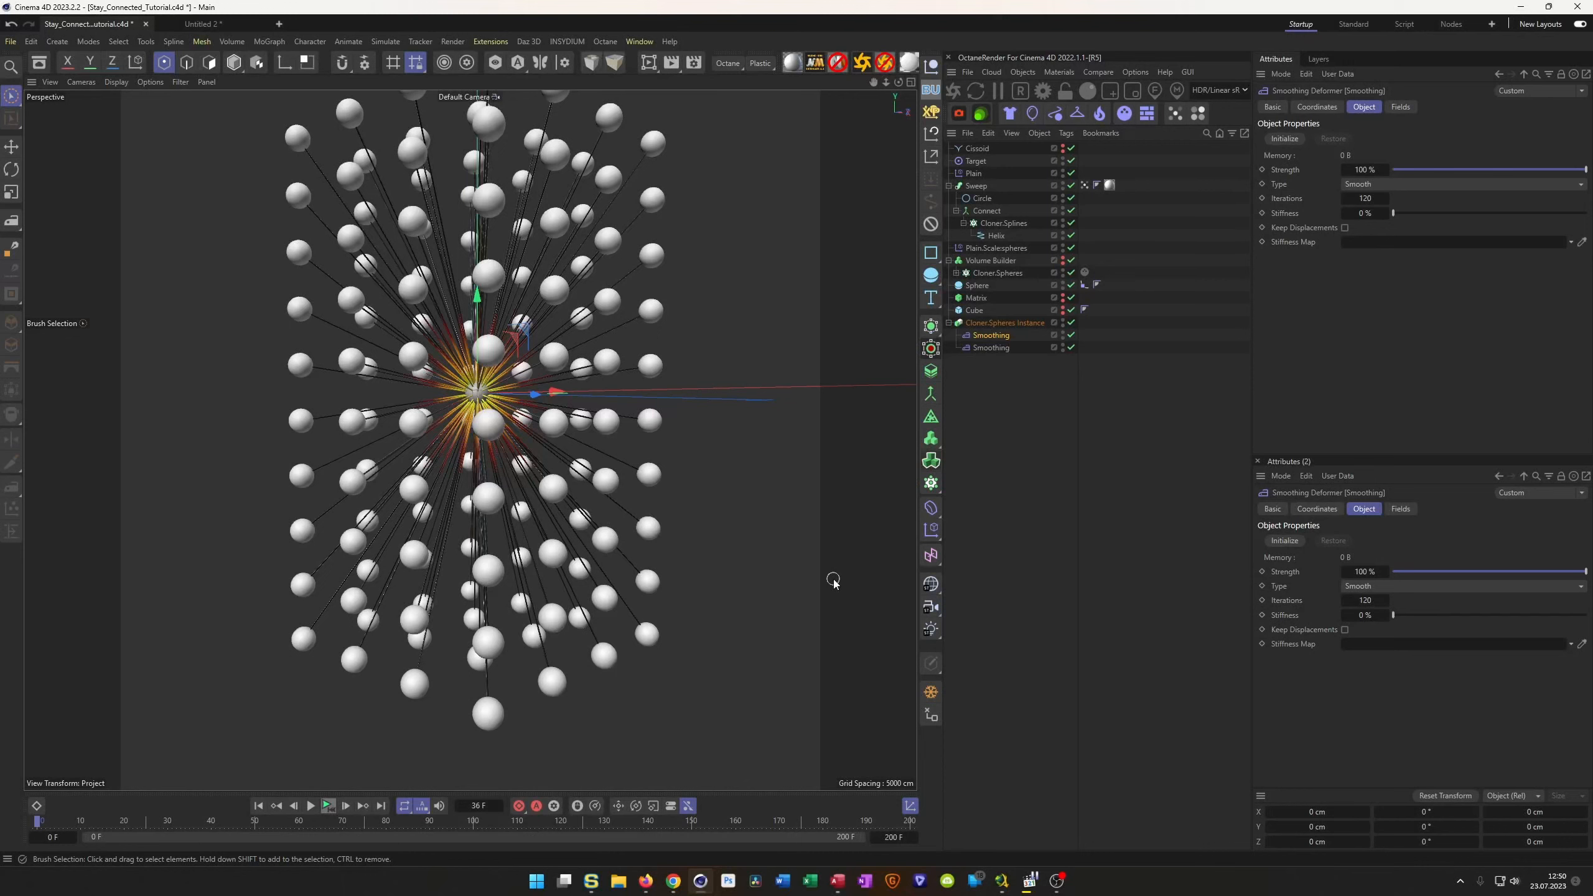
pyautogui.hotkey('ctrl', 's')
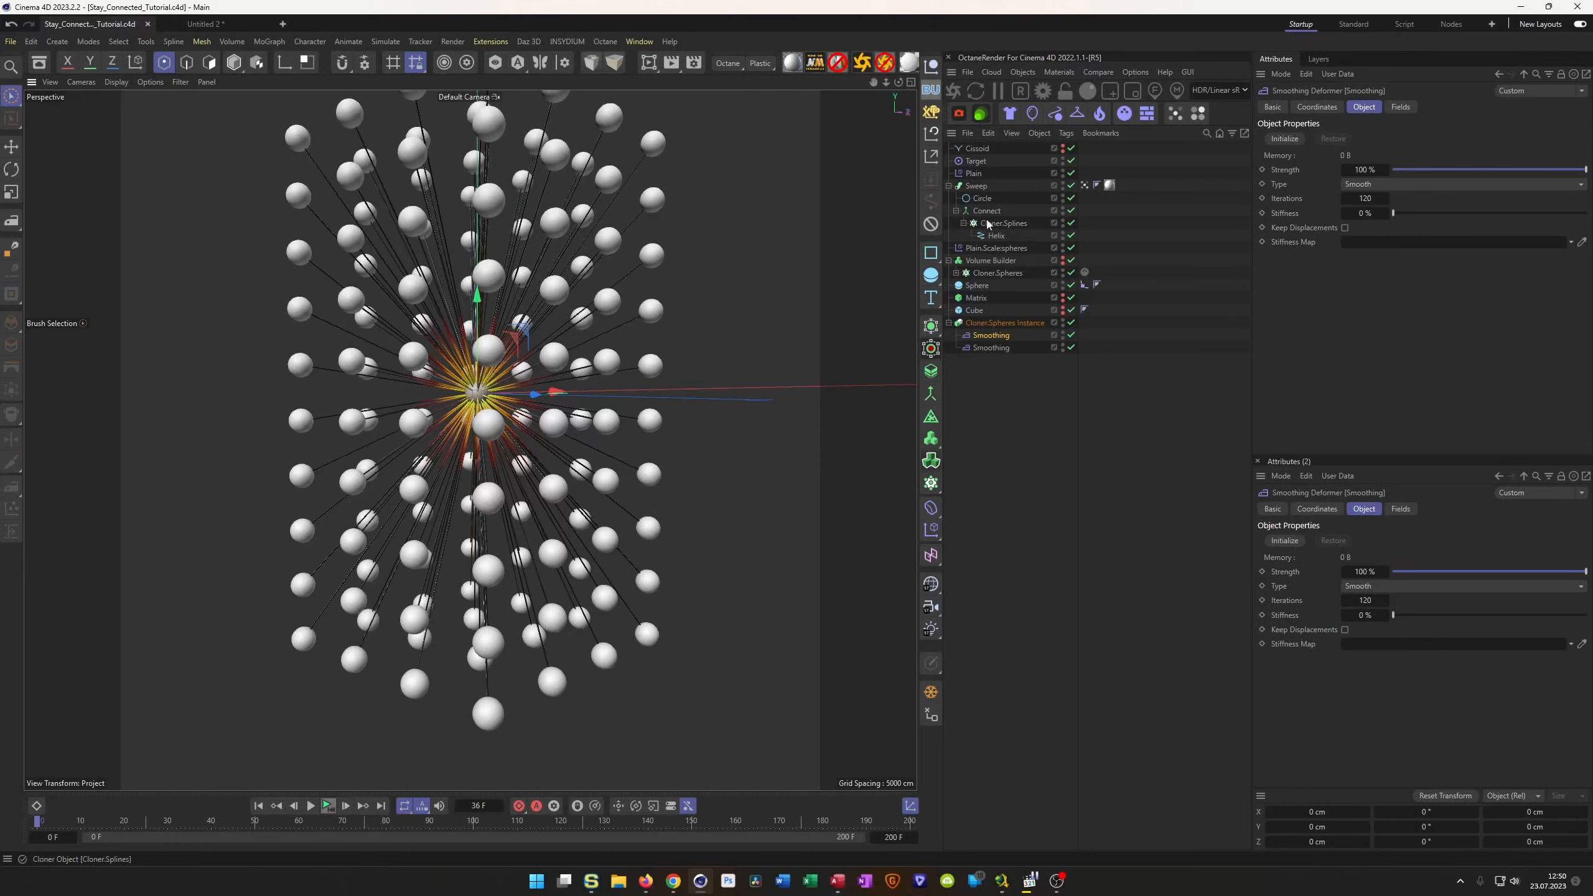
# Disable the Volume Builder, Cloner.Spheres Instance and both Smoothing deformers, and collapse the instance's hierarchy.
pyautogui.click(1072, 260)
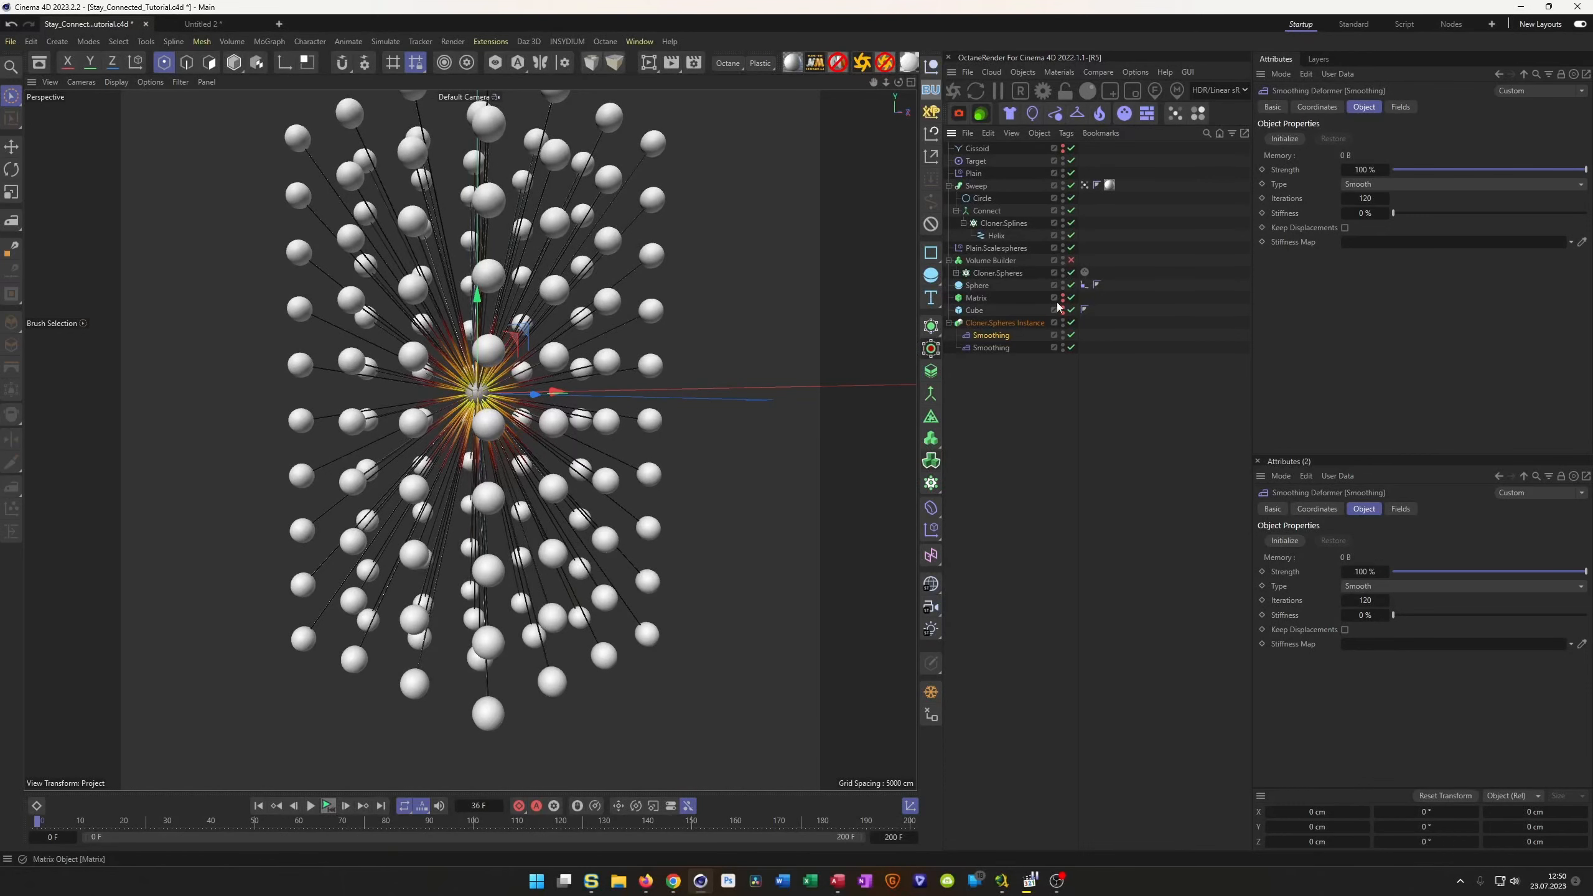
pyautogui.click(1072, 323)
pyautogui.moveTo(1071, 335); pyautogui.dragTo(1071, 348)
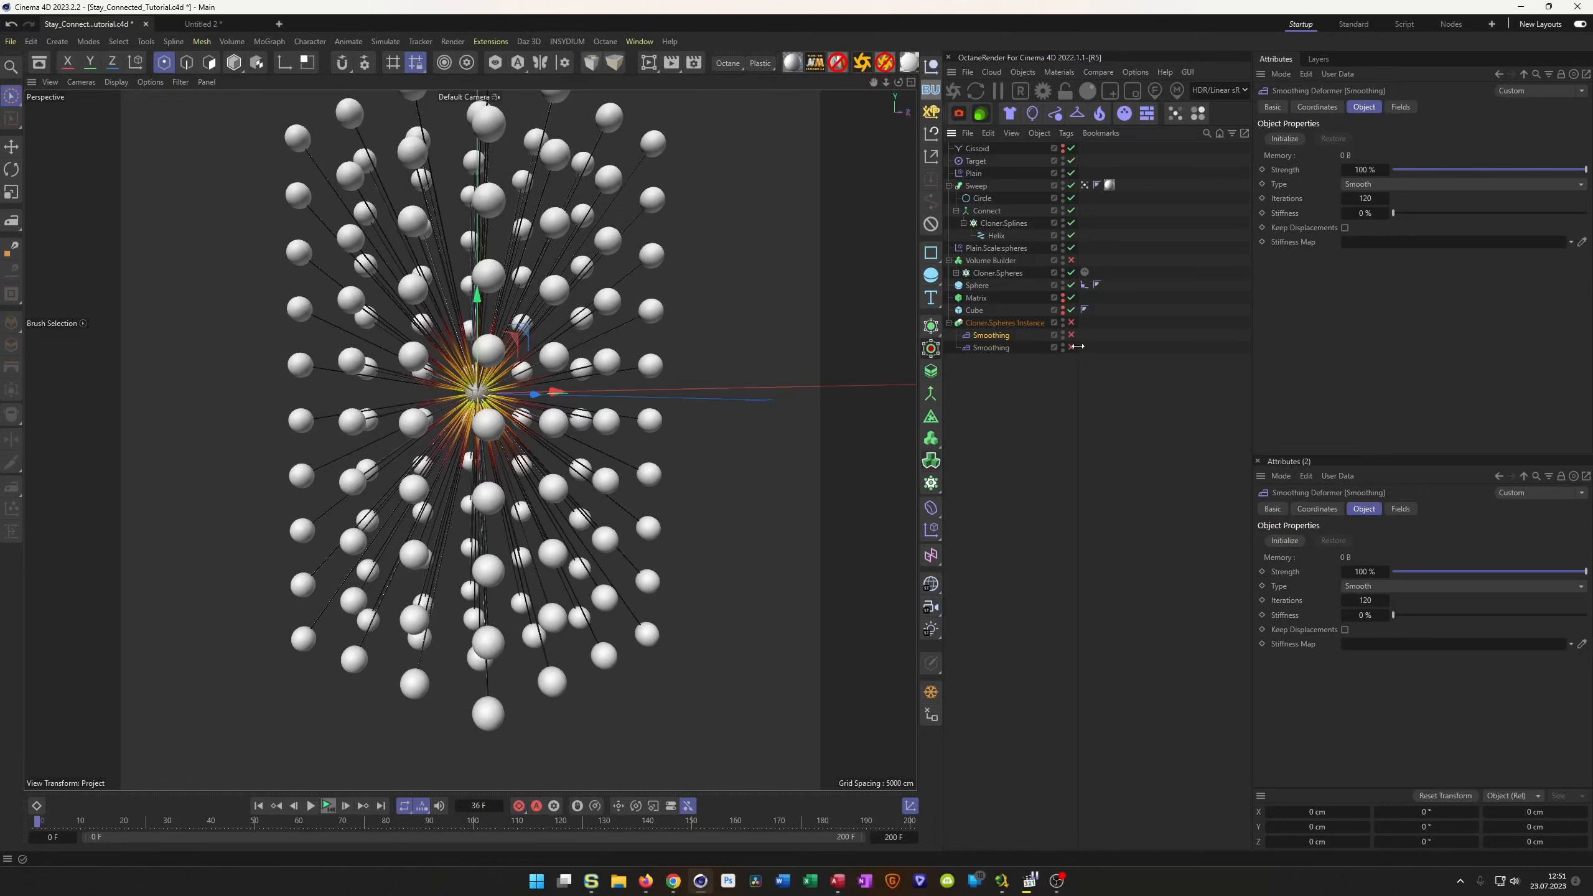
pyautogui.click(949, 323)
# Play and rewind the animation with the smoothing setup disabled, and save the project.
pyautogui.click(333, 811)
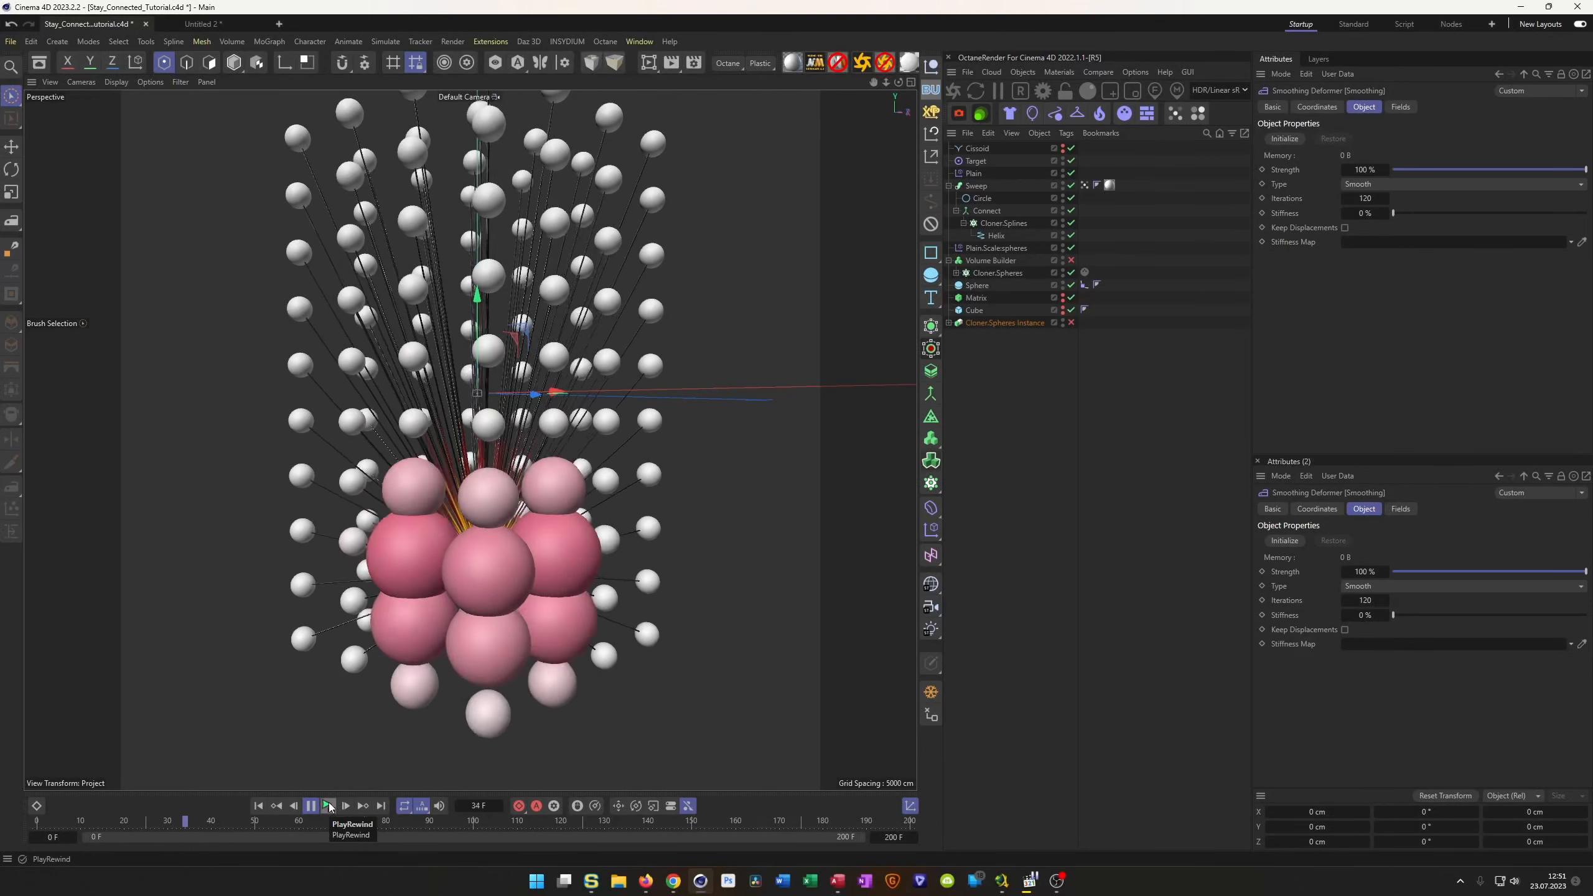
pyautogui.click(328, 806)
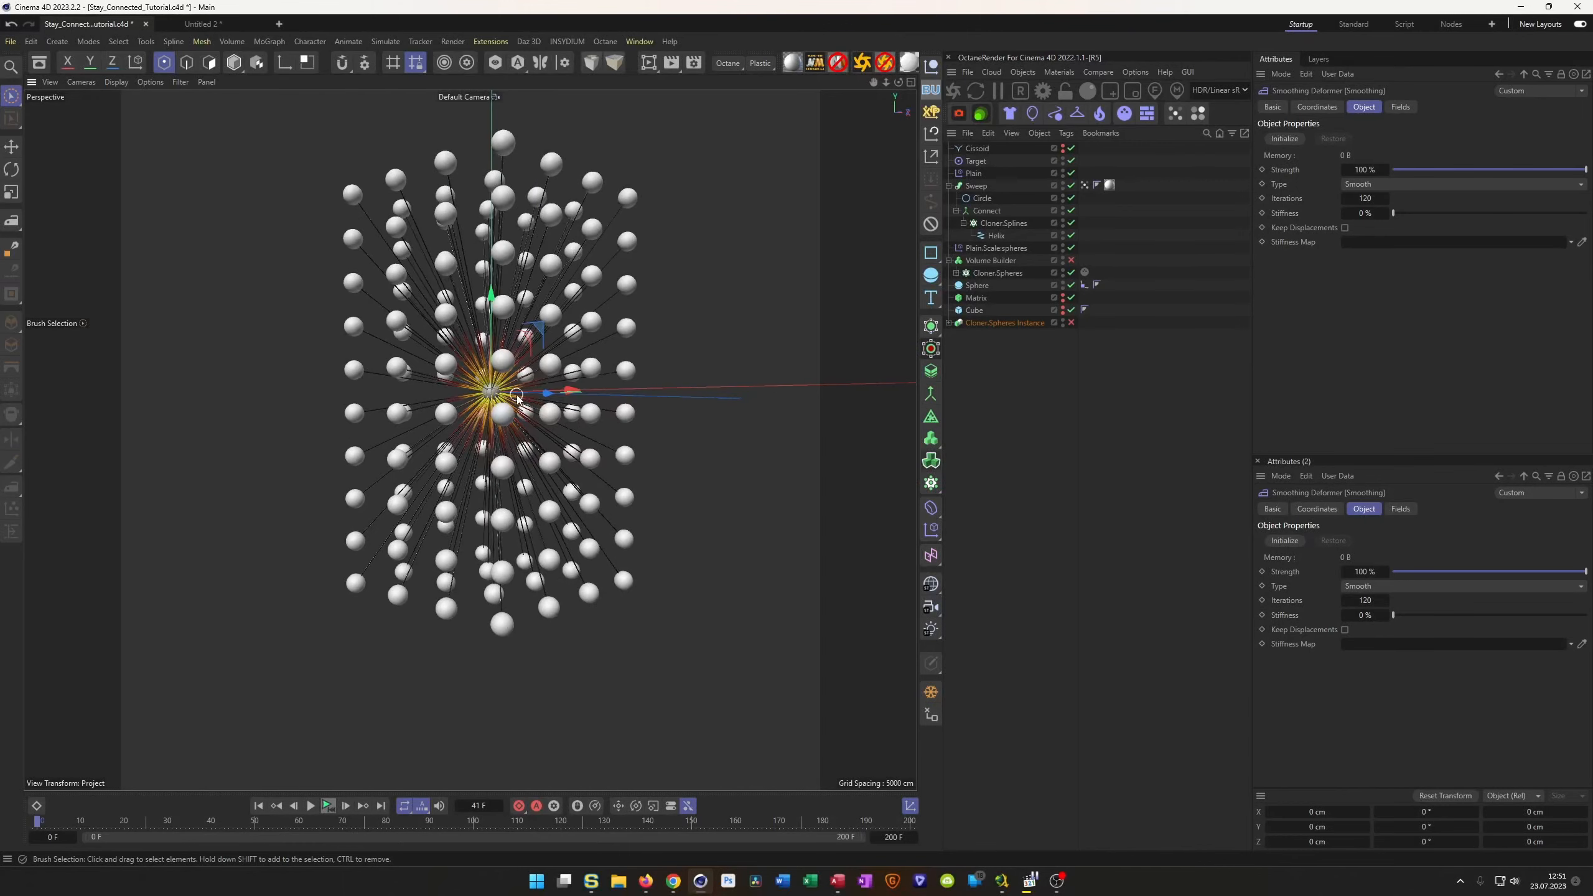
pyautogui.hotkey('ctrl', 's')
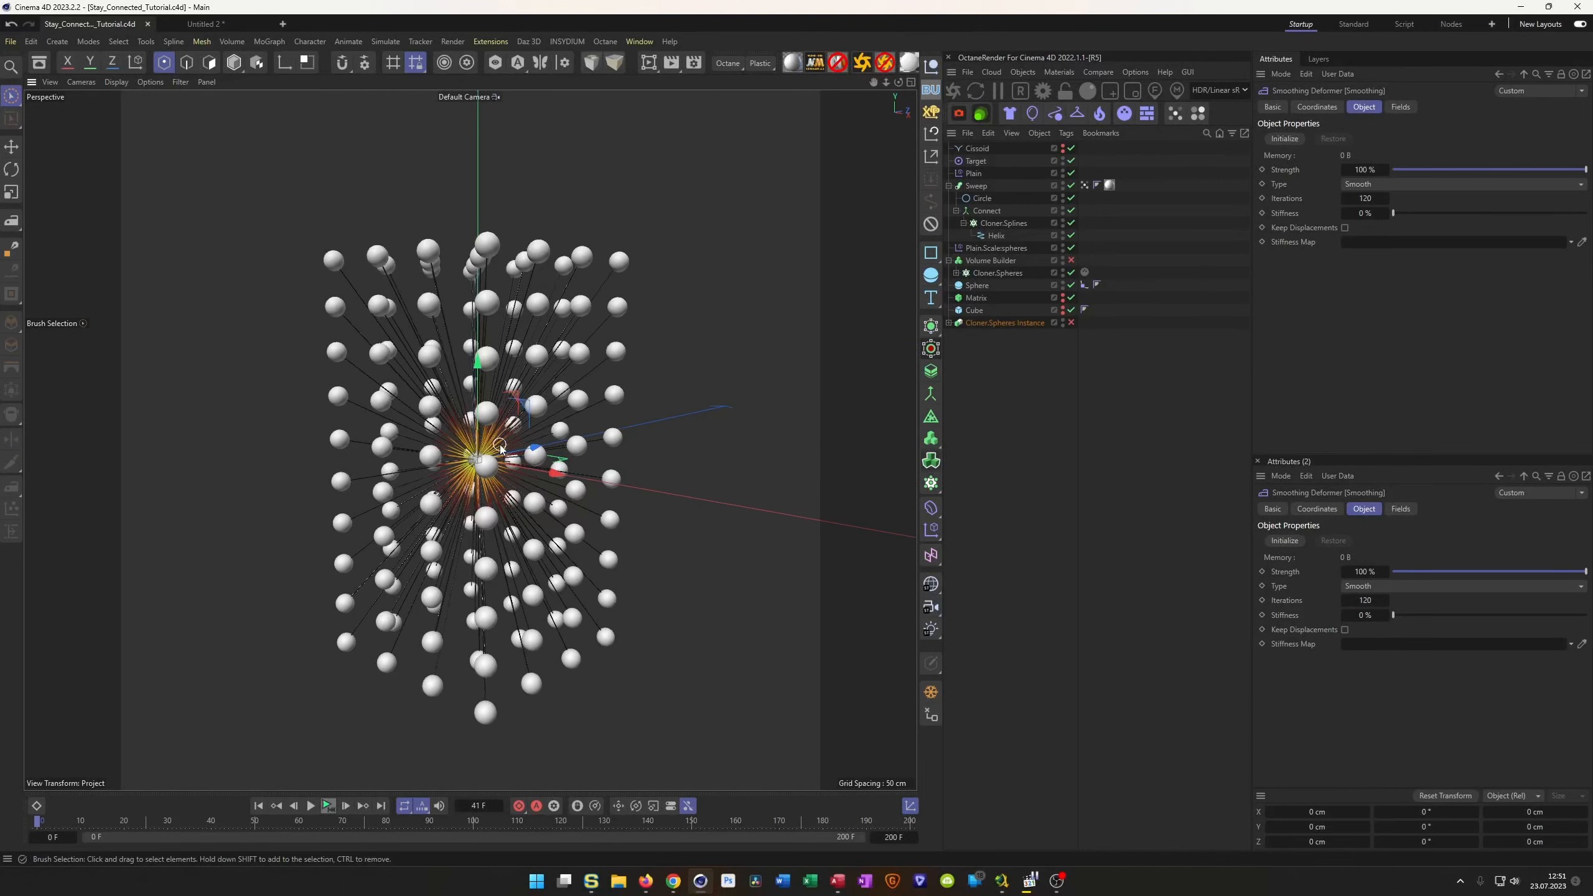
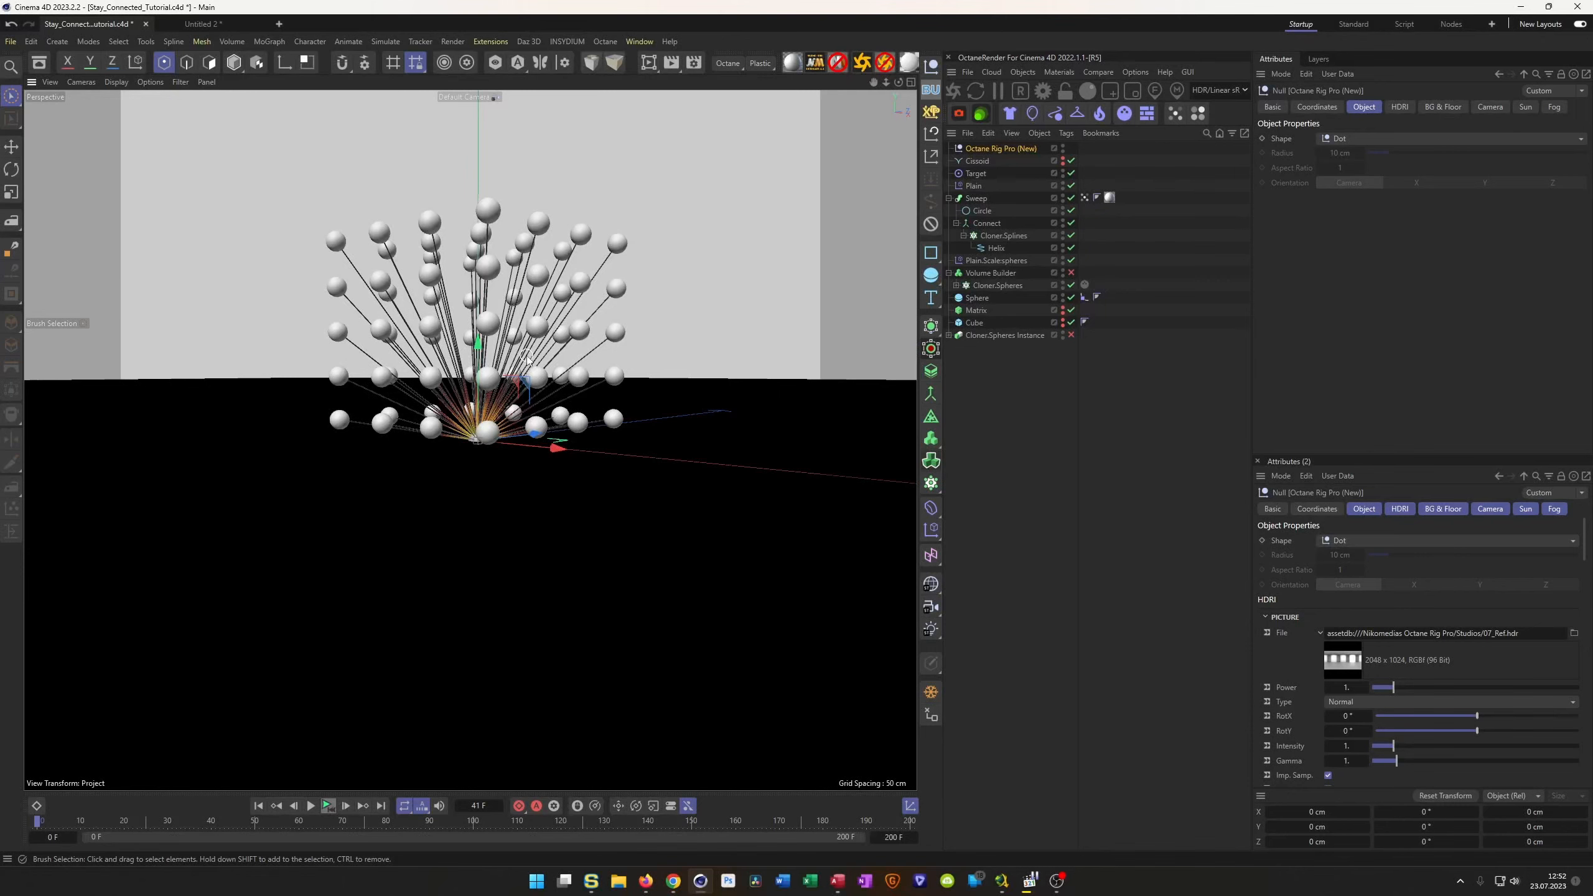
# Create a null below Octane Rig Pro, group all the other scene objects beneath it, and select the null.
pyautogui.keyDown('alt'); pyautogui.moveTo(527, 358); pyautogui.dragTo(477, 507); pyautogui.keyUp('alt')
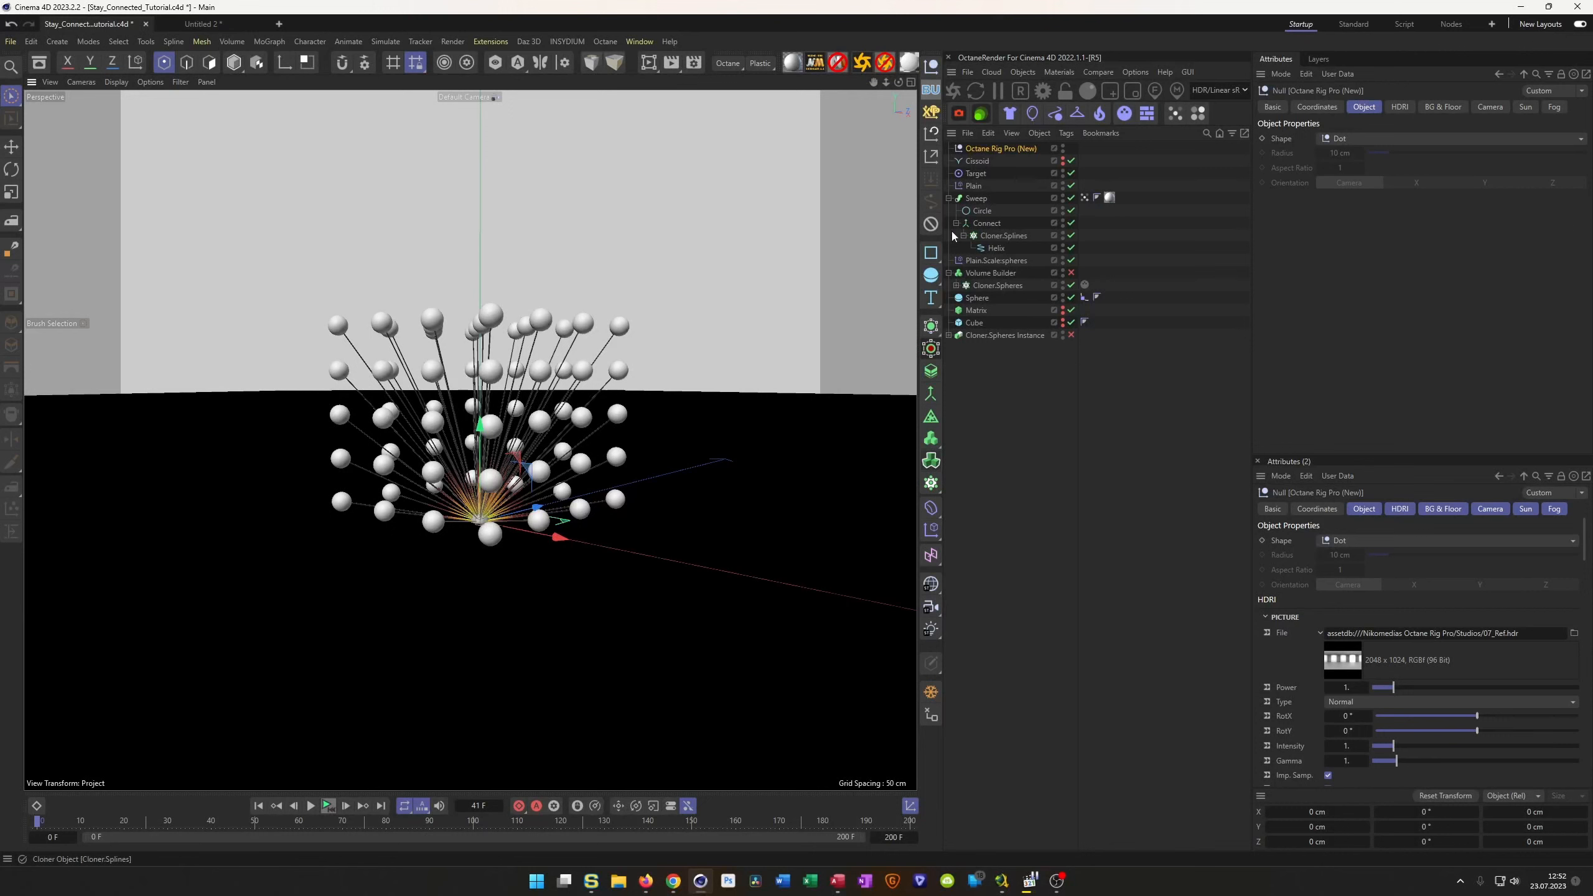
pyautogui.click(933, 75)
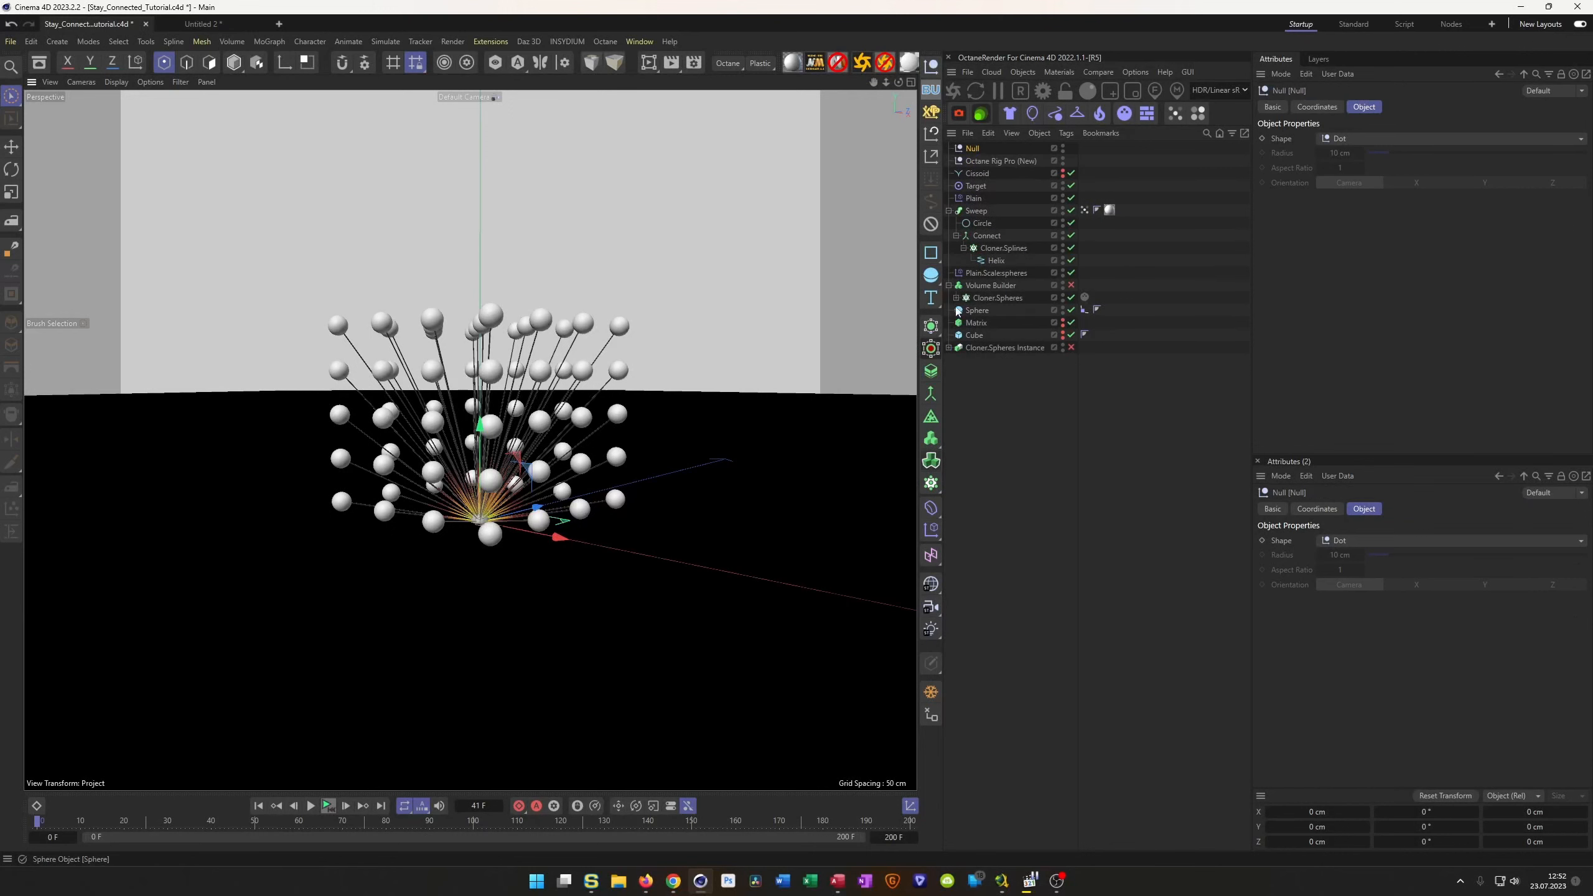
pyautogui.moveTo(971, 149); pyautogui.dragTo(972, 164)
pyautogui.moveTo(958, 374); pyautogui.dragTo(977, 164)
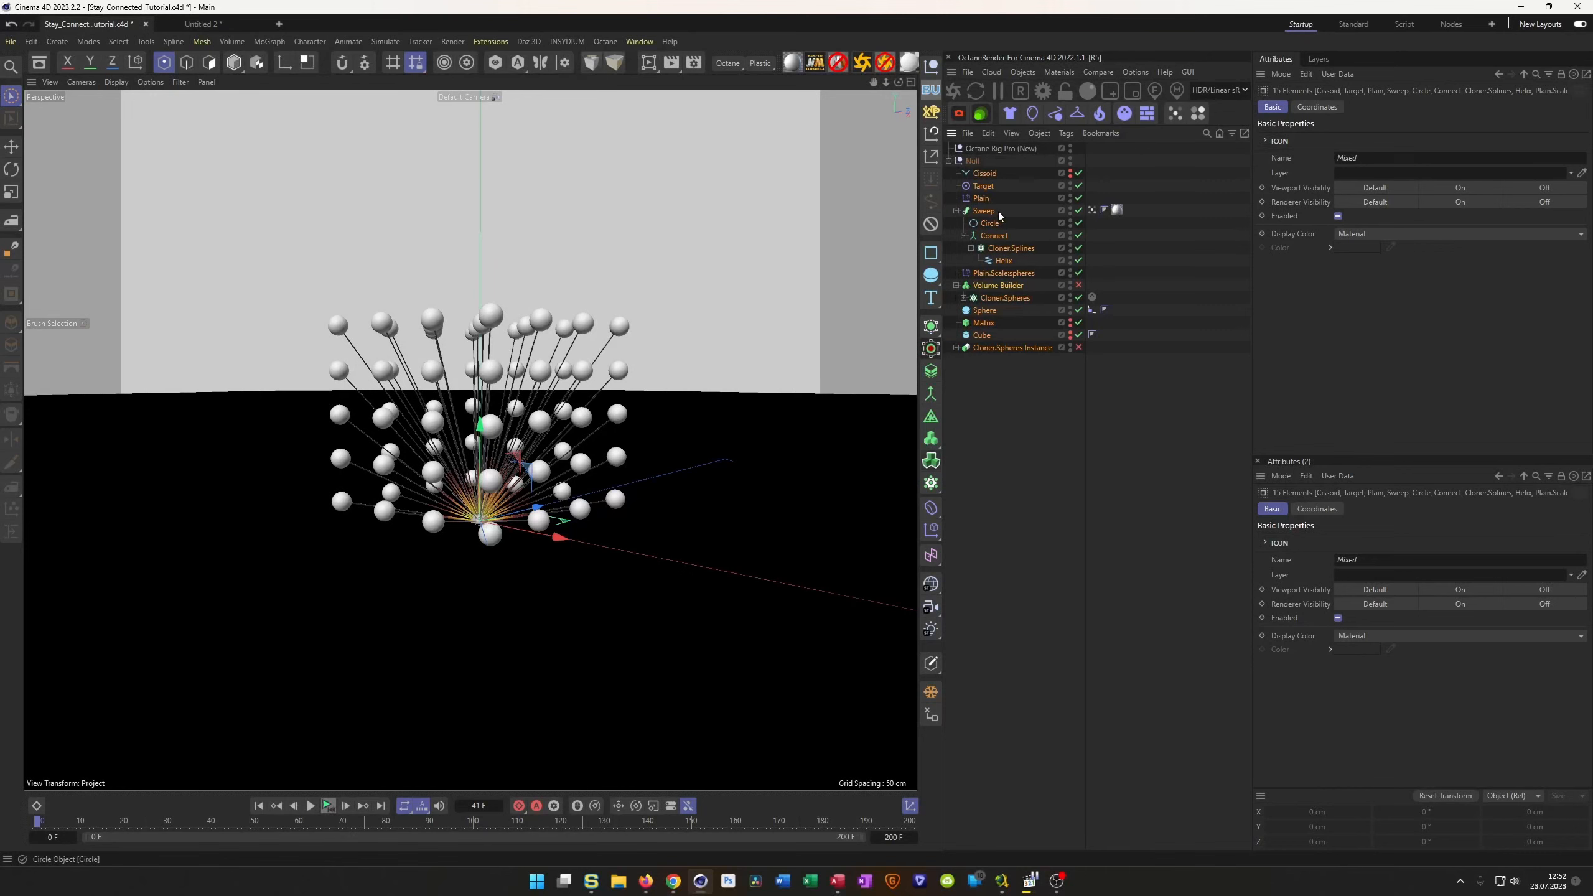
pyautogui.click(976, 161)
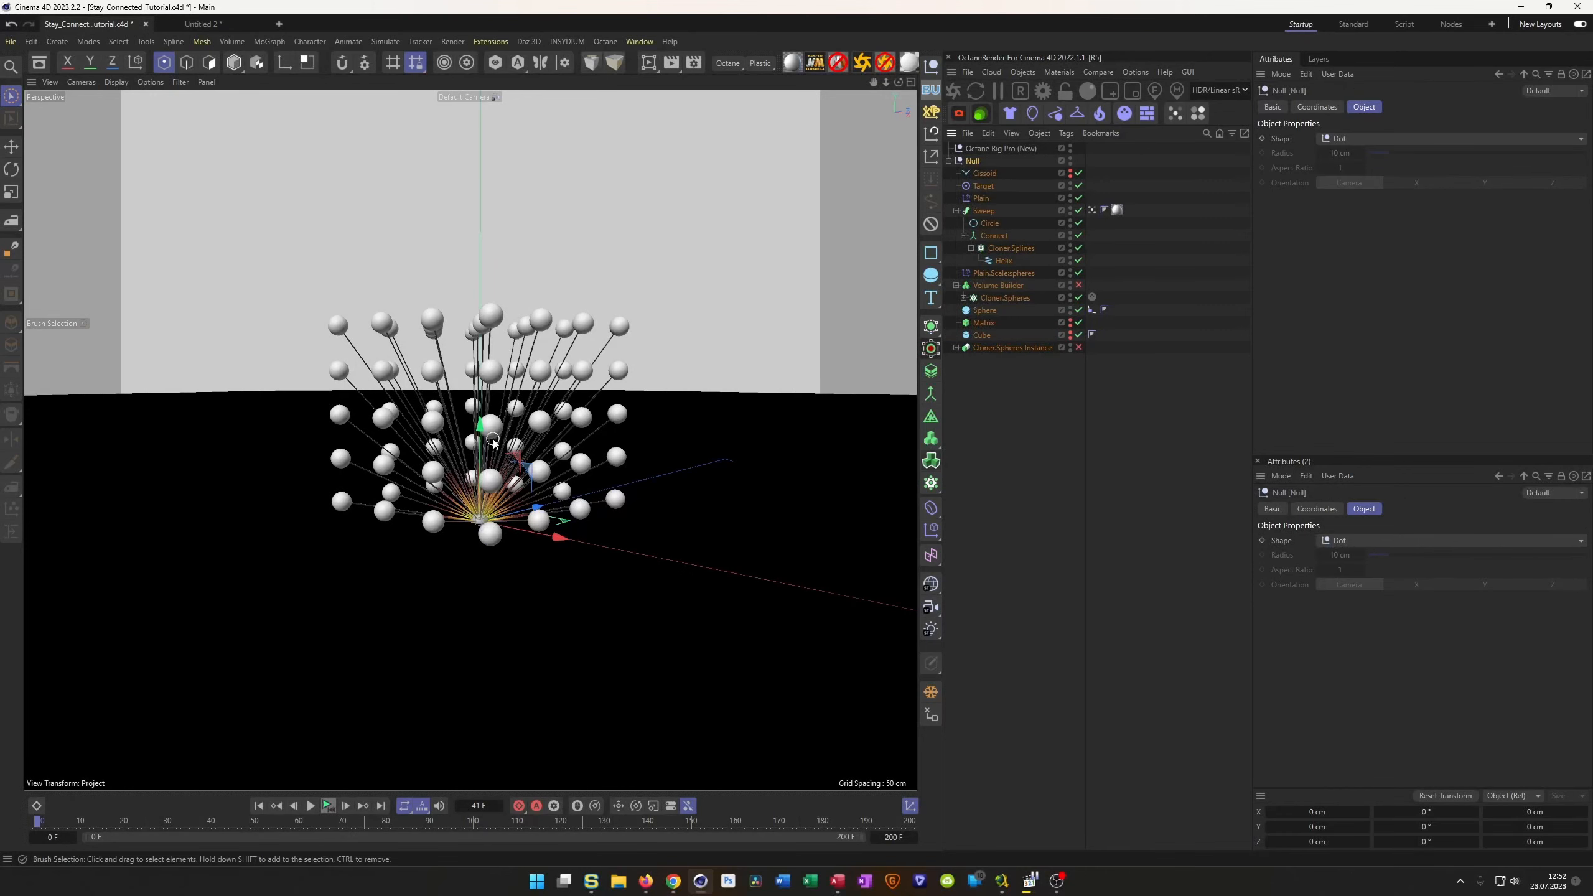
# Raise the null group vertically so the whole sphere cluster stands above the floor, check it in playback, and save the project.
pyautogui.moveTo(483, 432); pyautogui.dragTo(513, 182)
pyautogui.keyDown('alt'); pyautogui.moveTo(537, 317); pyautogui.dragTo(539, 407, button='middle'); pyautogui.keyUp('alt')
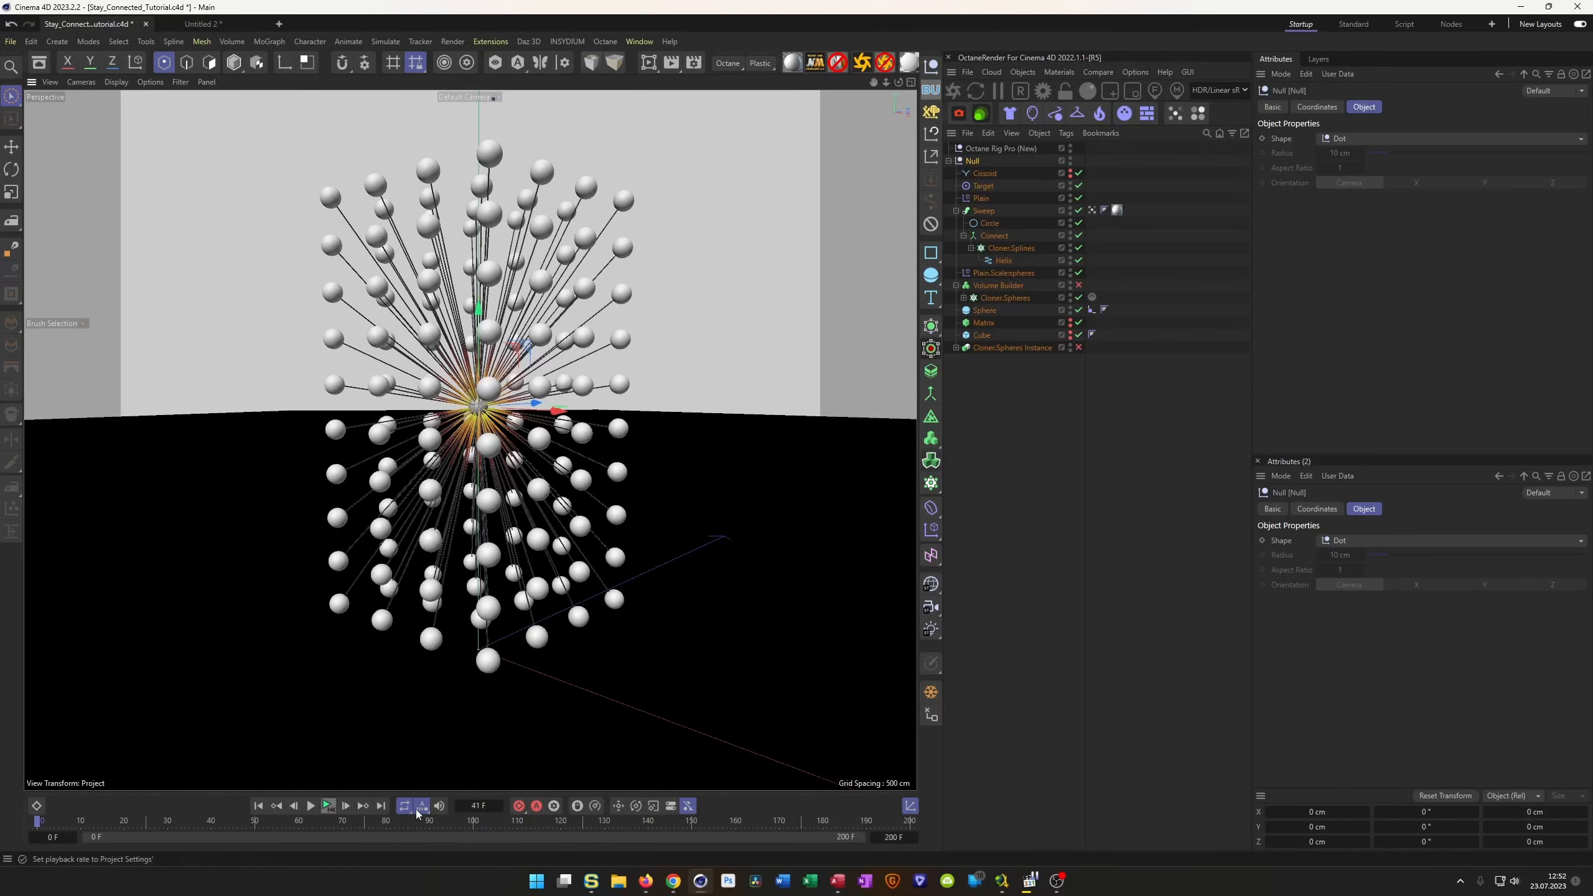
pyautogui.click(327, 806)
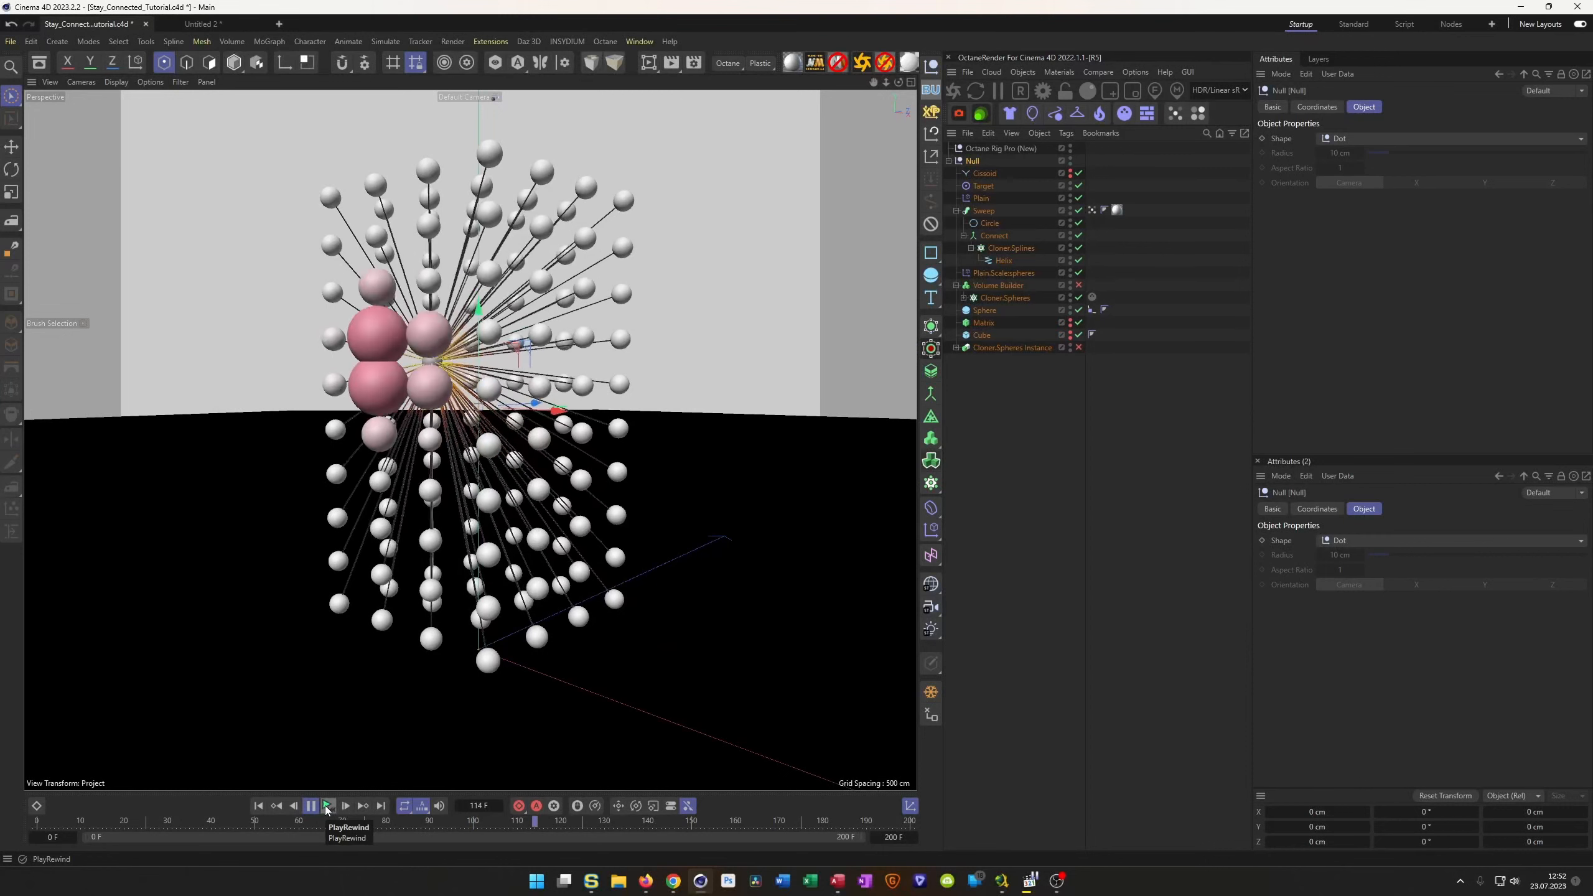
pyautogui.click(327, 809)
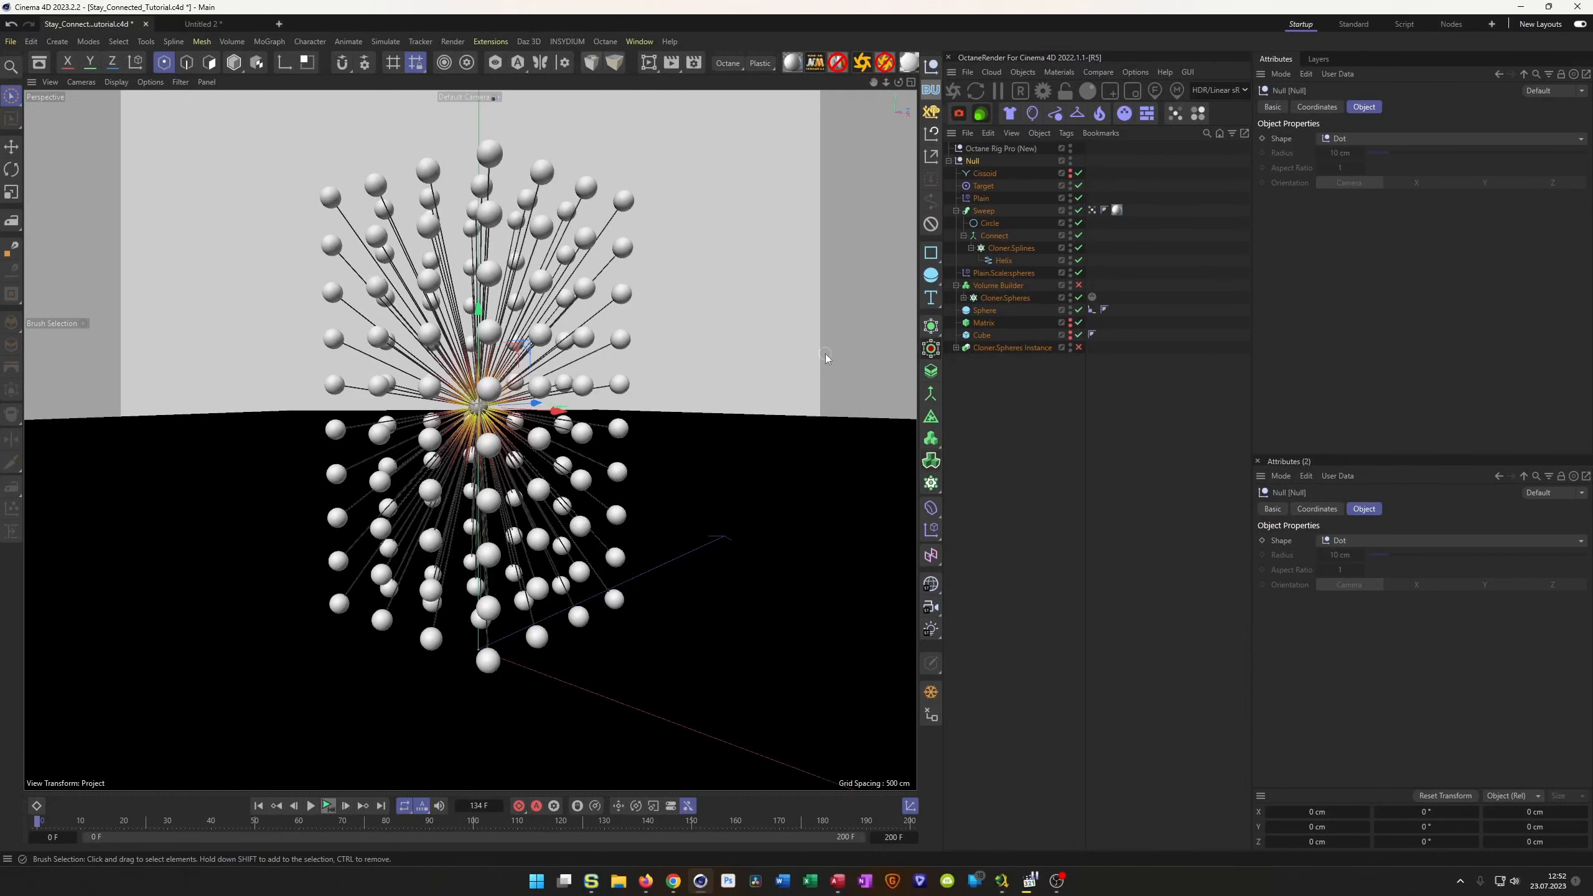
pyautogui.hotkey('ctrl', 's')
# Render the scene in the Octane Live Viewer, set its display color space to HDR/sRGB, and close the viewer.
pyautogui.click(953, 90)
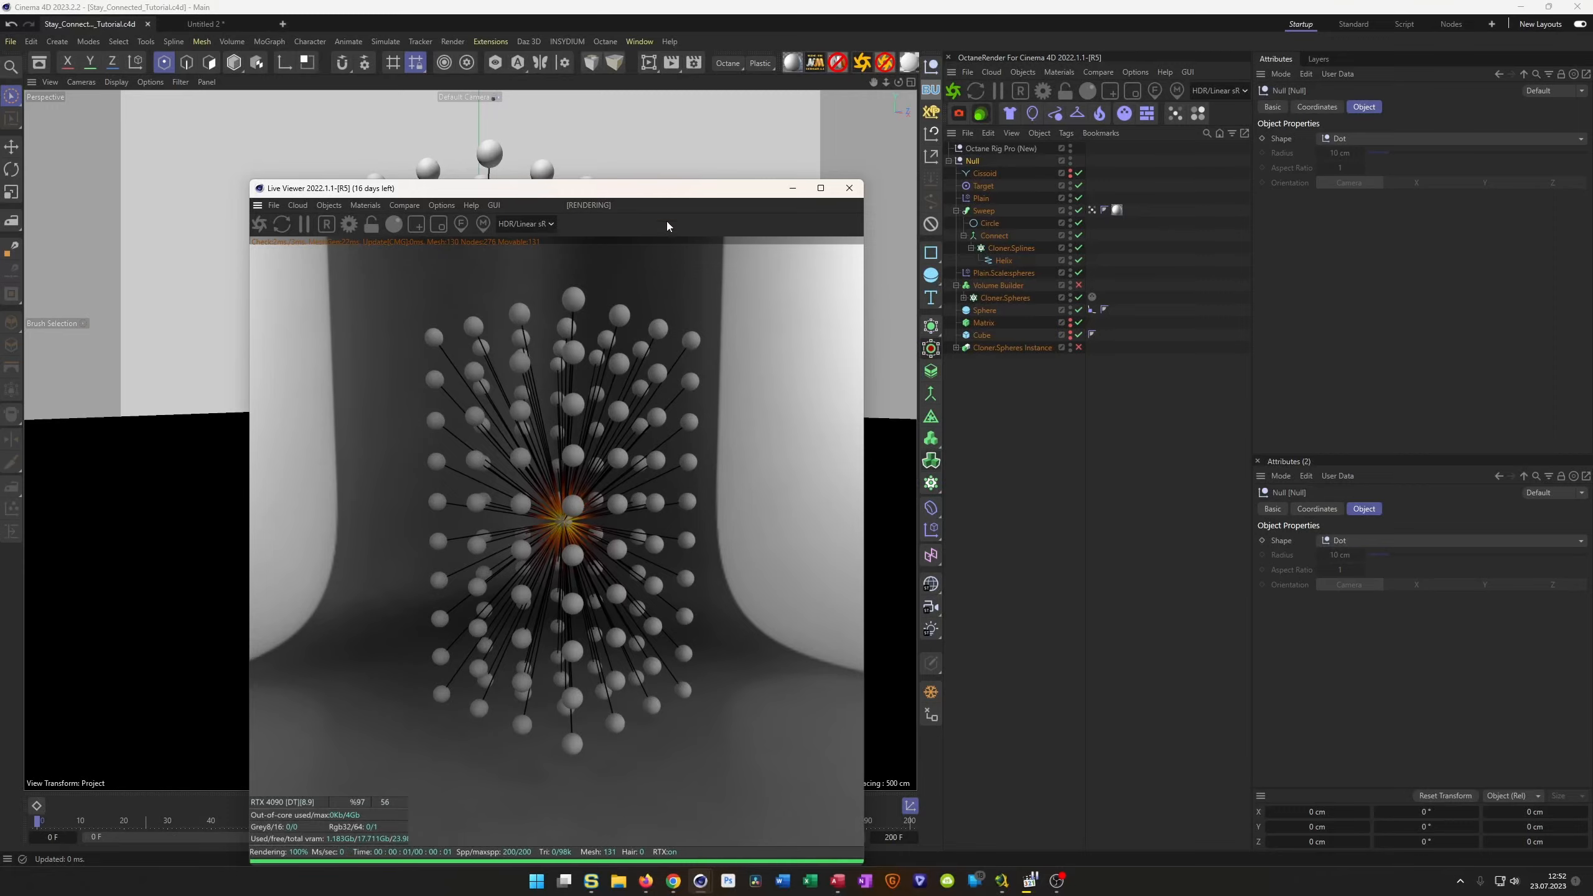
pyautogui.moveTo(669, 200); pyautogui.dragTo(1336, 173)
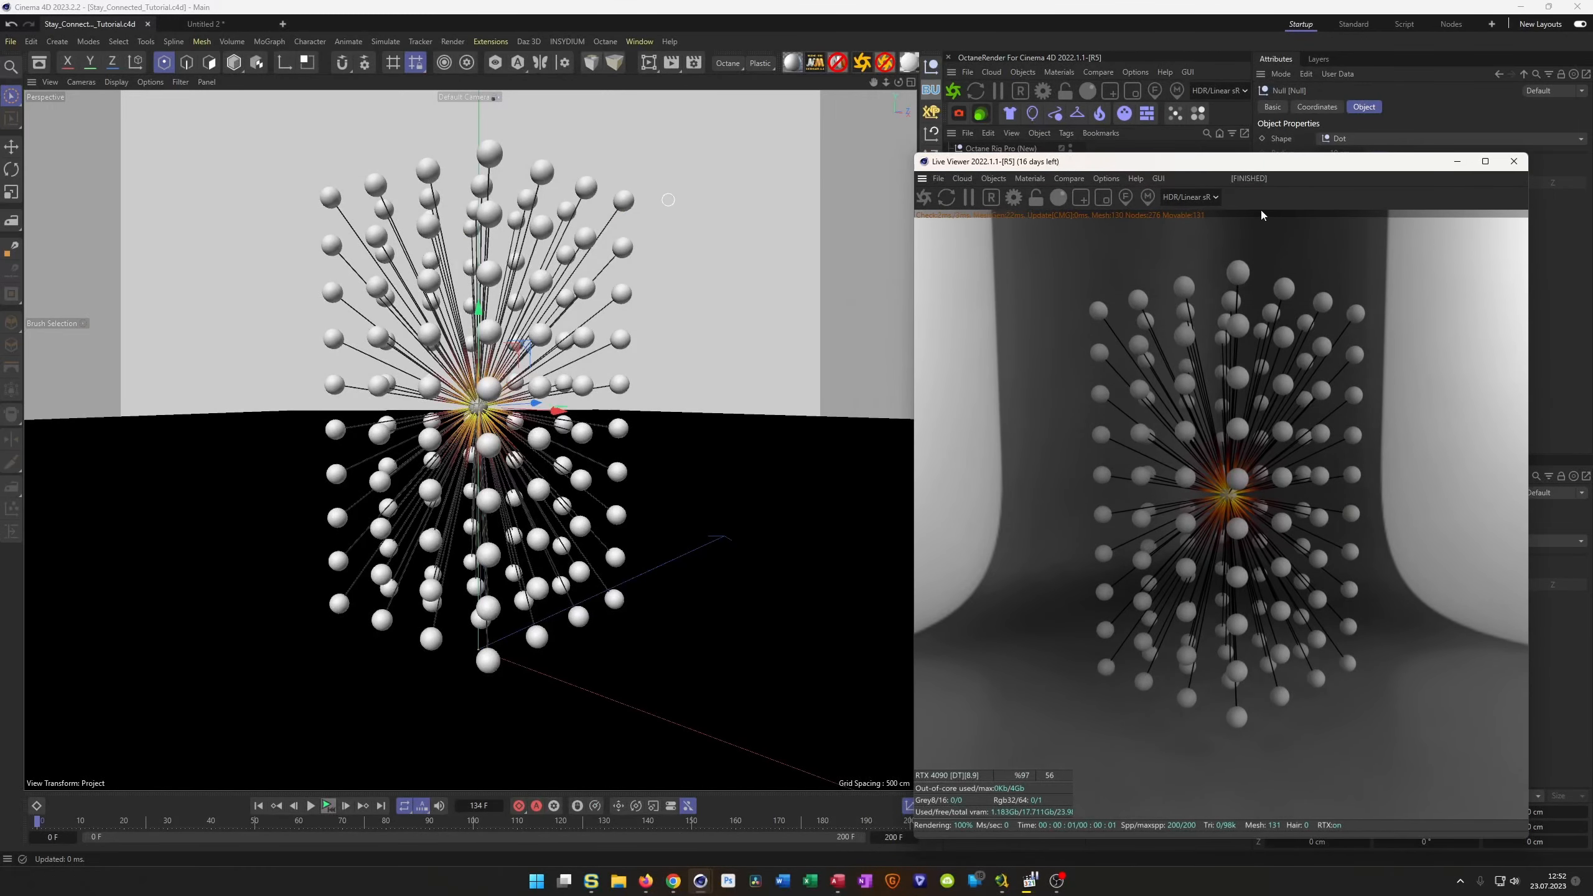
pyautogui.click(1209, 199)
pyautogui.click(1205, 252)
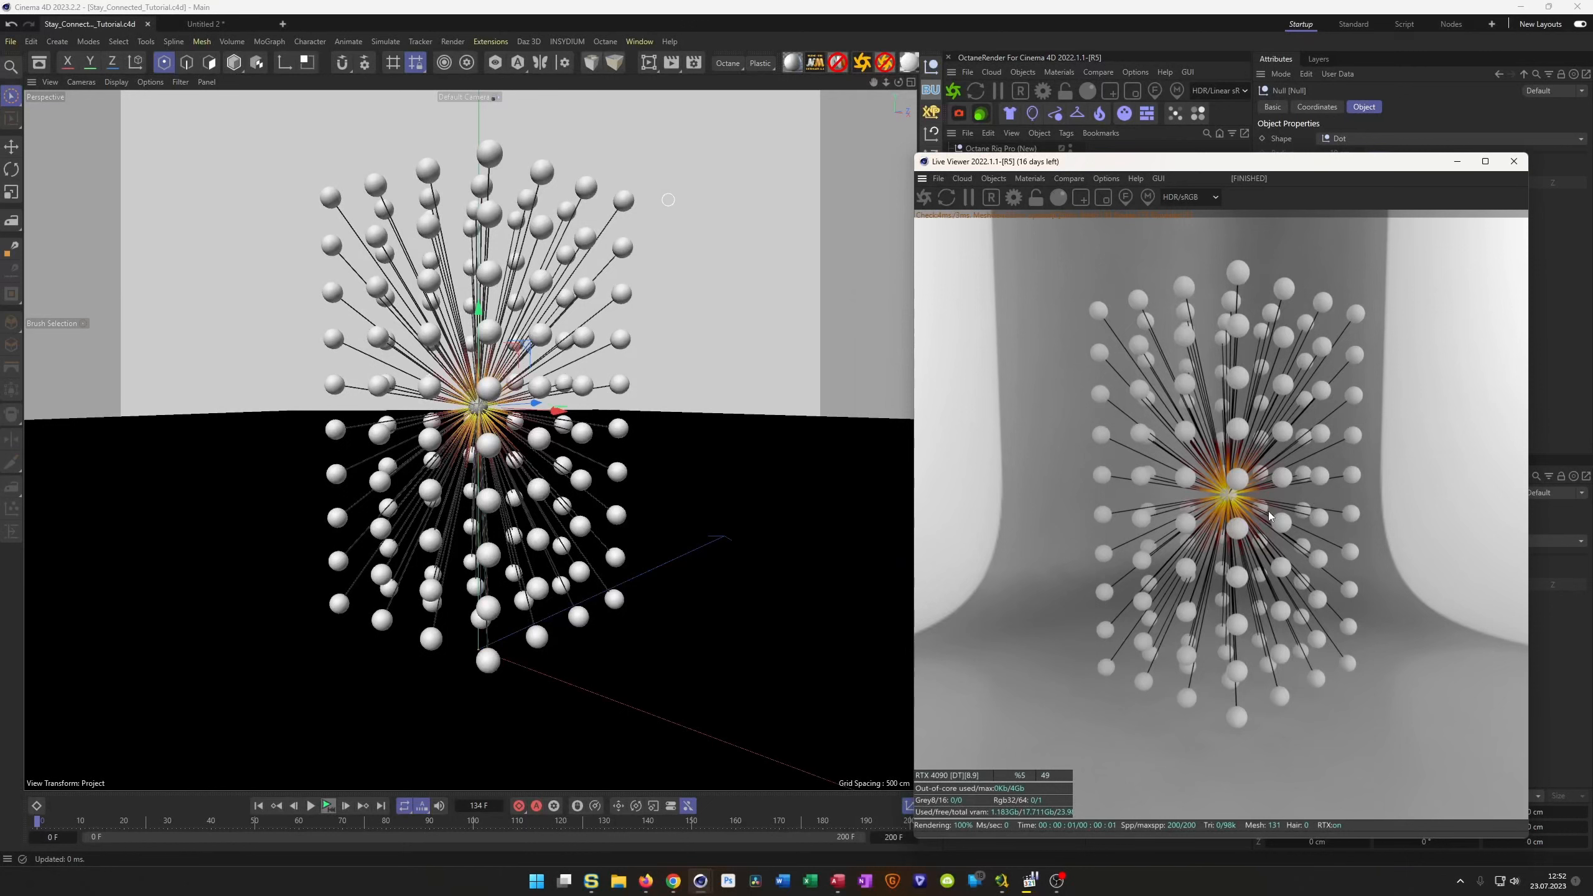
pyautogui.click(1513, 162)
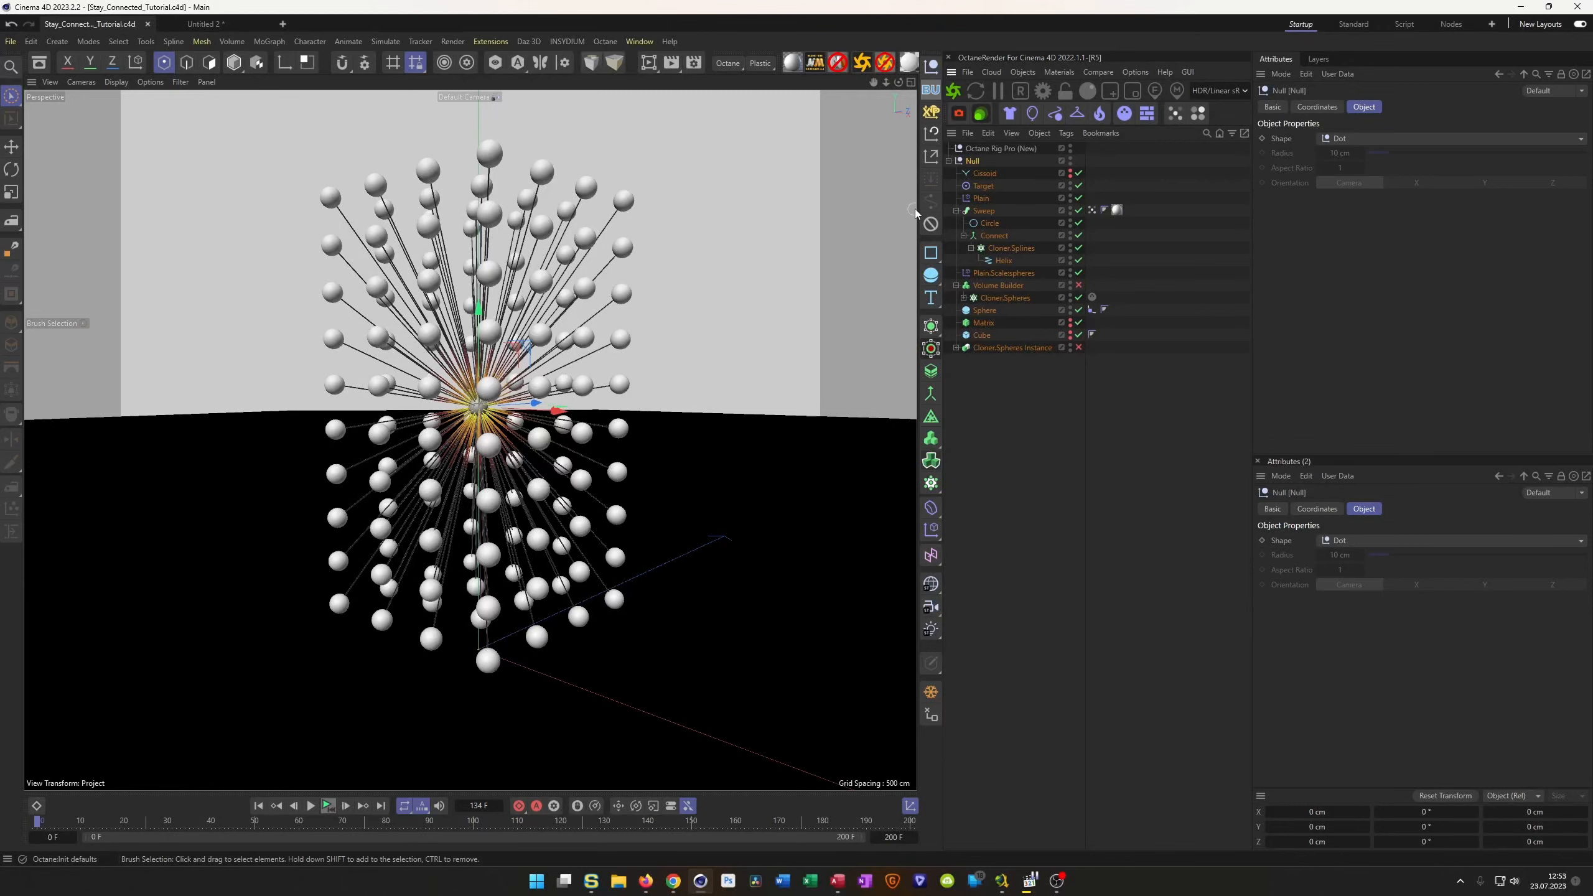
# Open the Material Manager and delete the PR GGX material.
pyautogui.click(1036, 438)
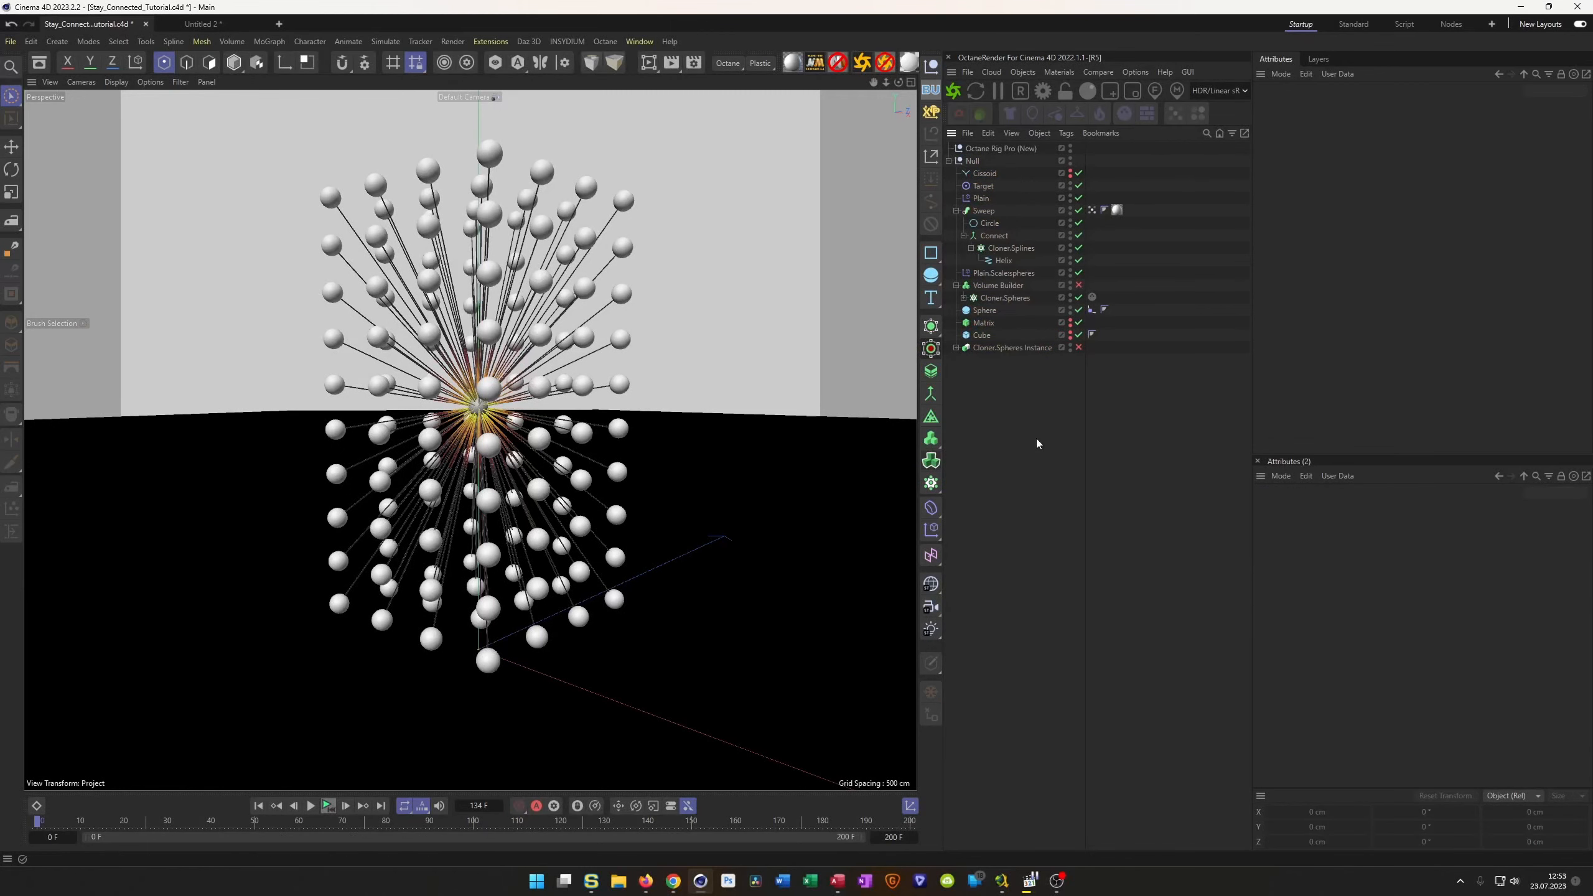
pyautogui.hotkey('shift', 'F2')
pyautogui.click(751, 130)
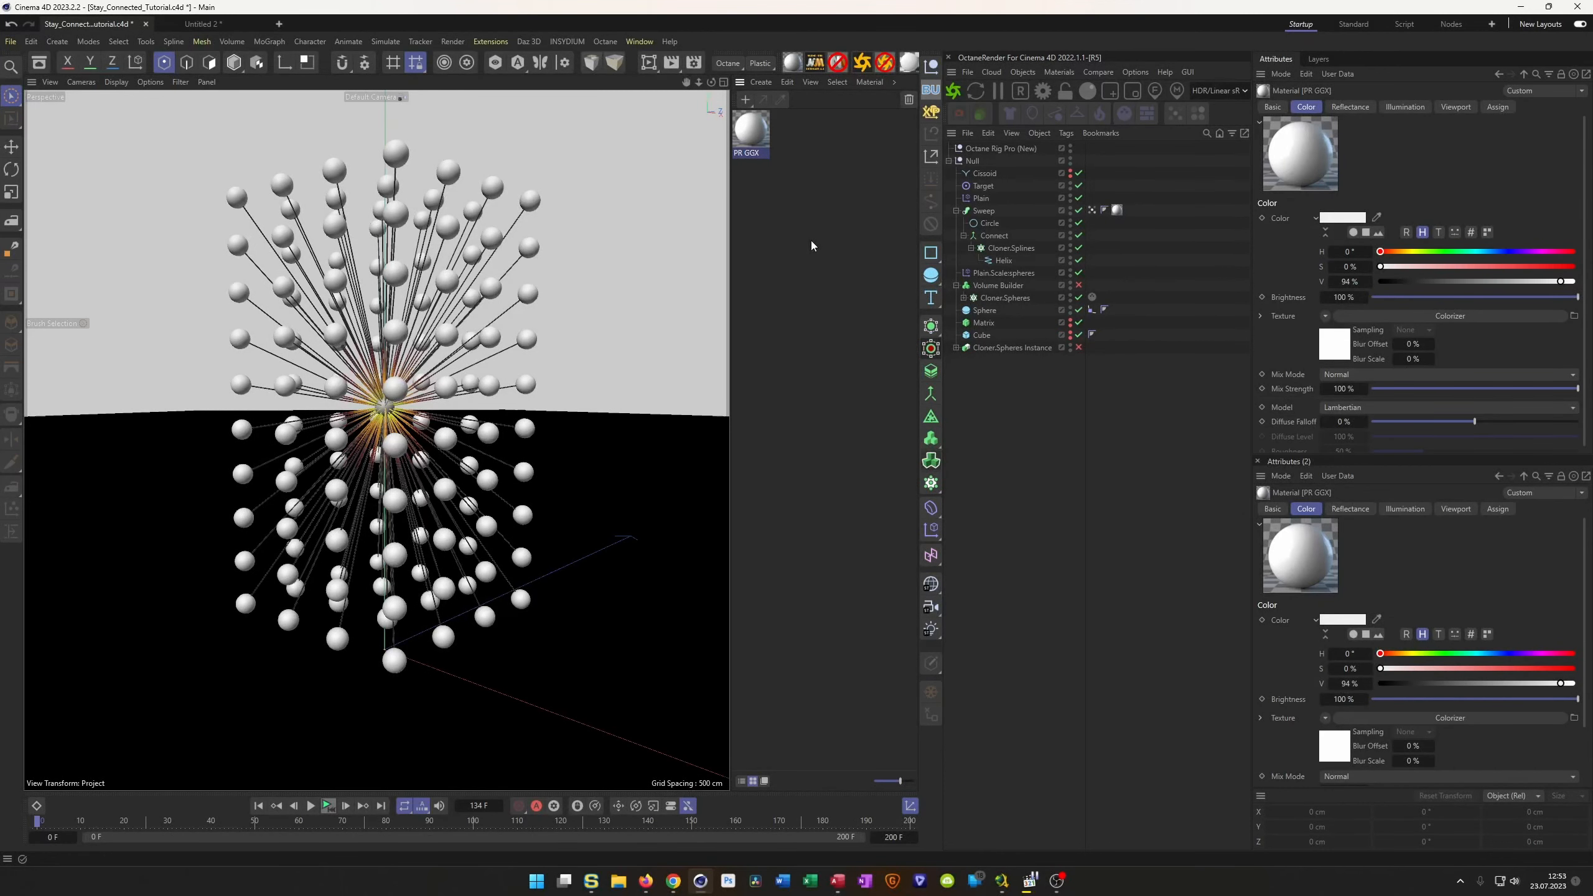
pyautogui.press('Delete')
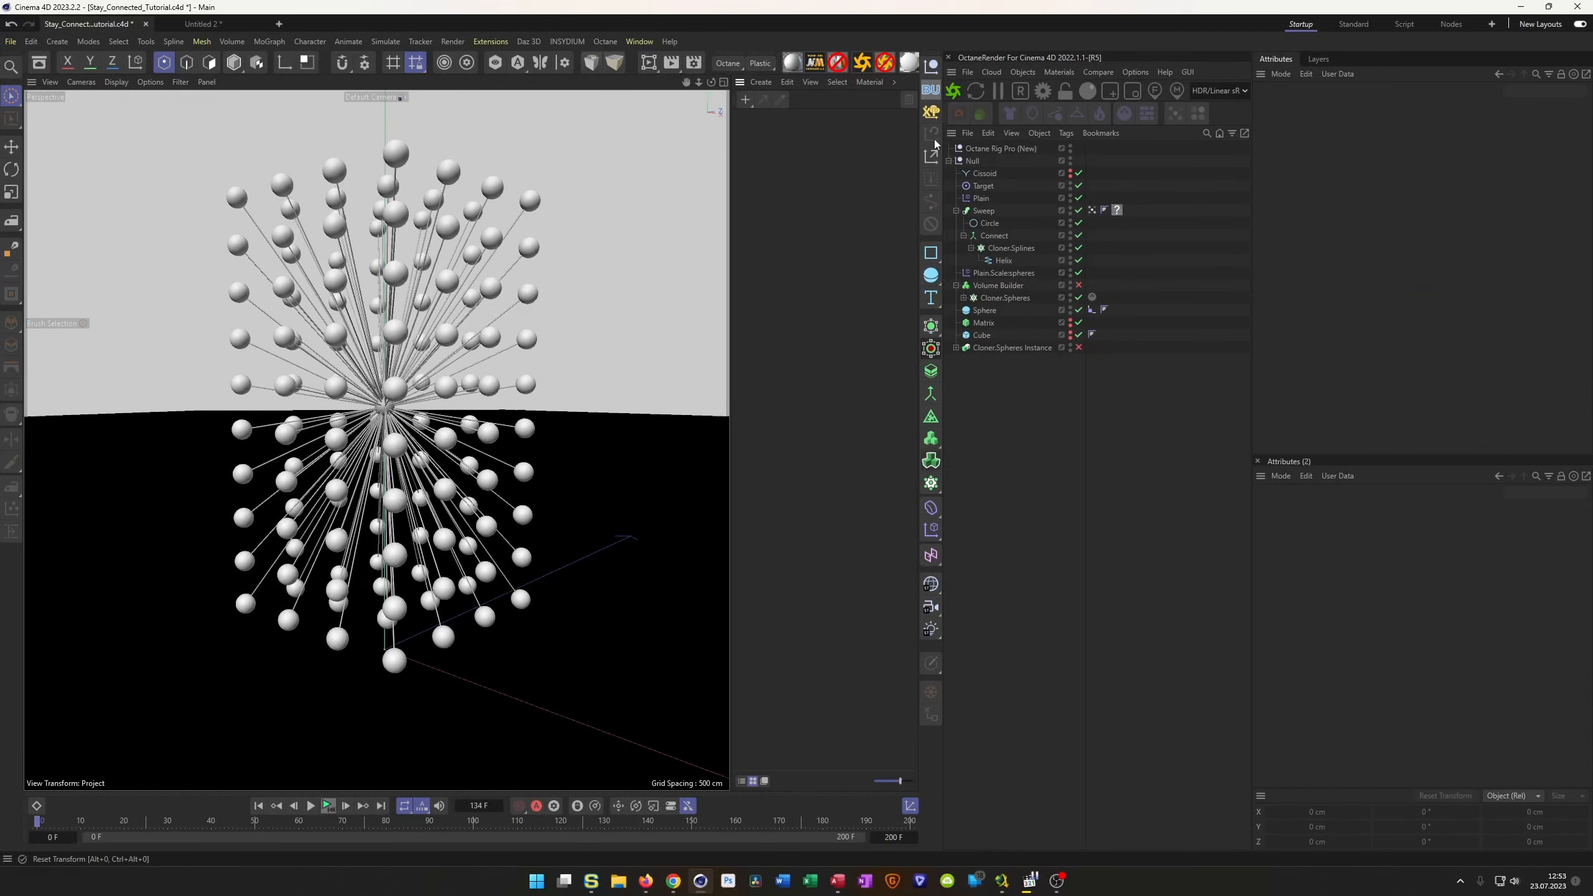
# Create an Octane Universal material and name it Splines.
pyautogui.moveTo(941, 137); pyautogui.dragTo(1032, 137)
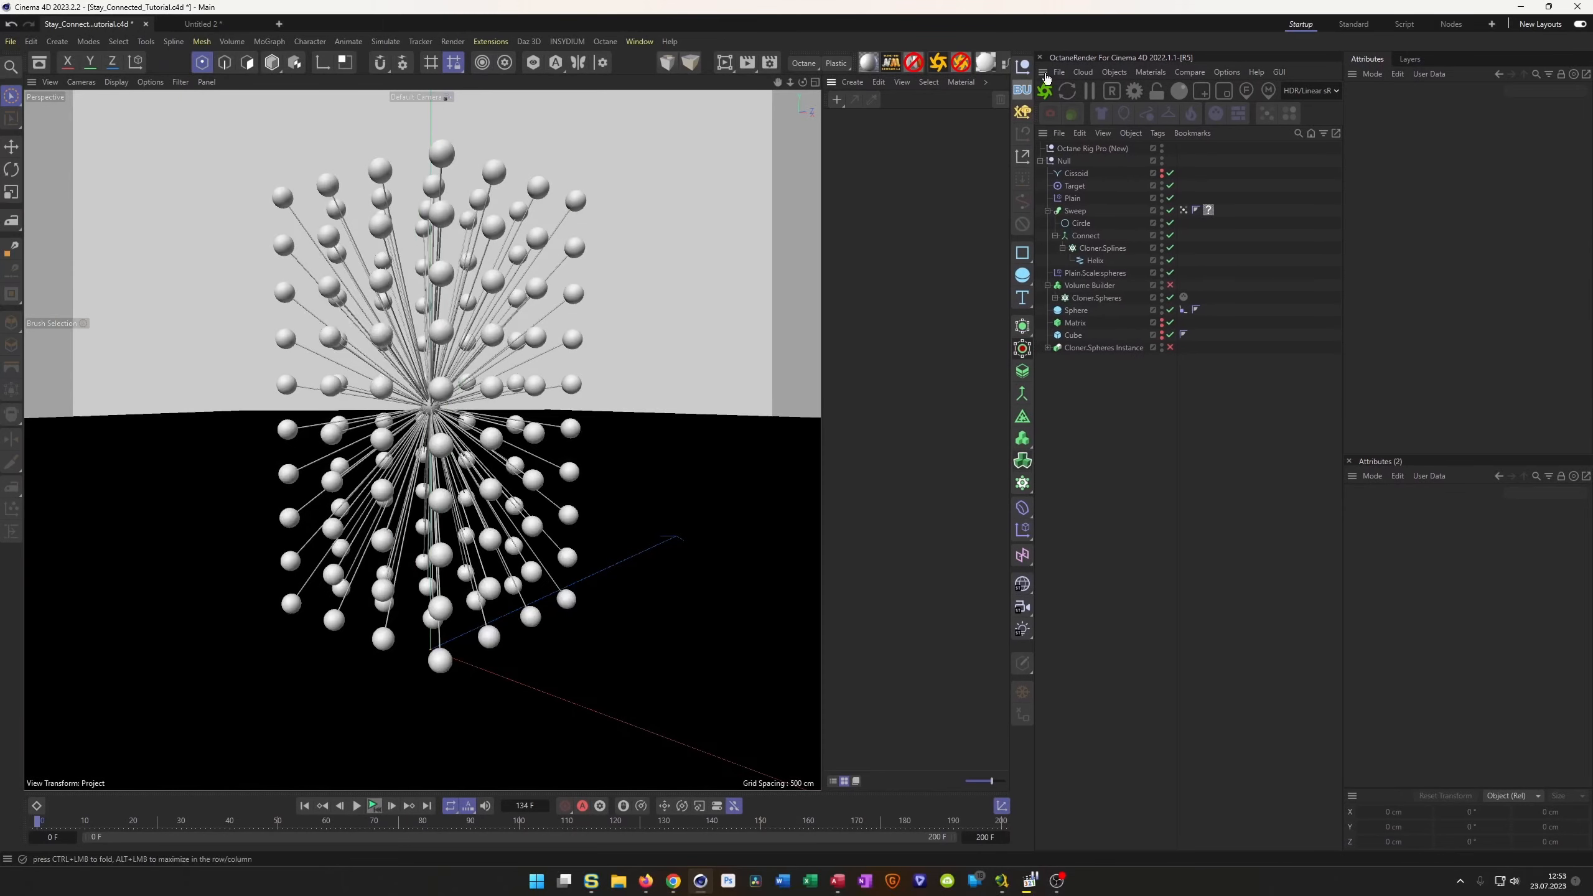
pyautogui.click(1004, 68)
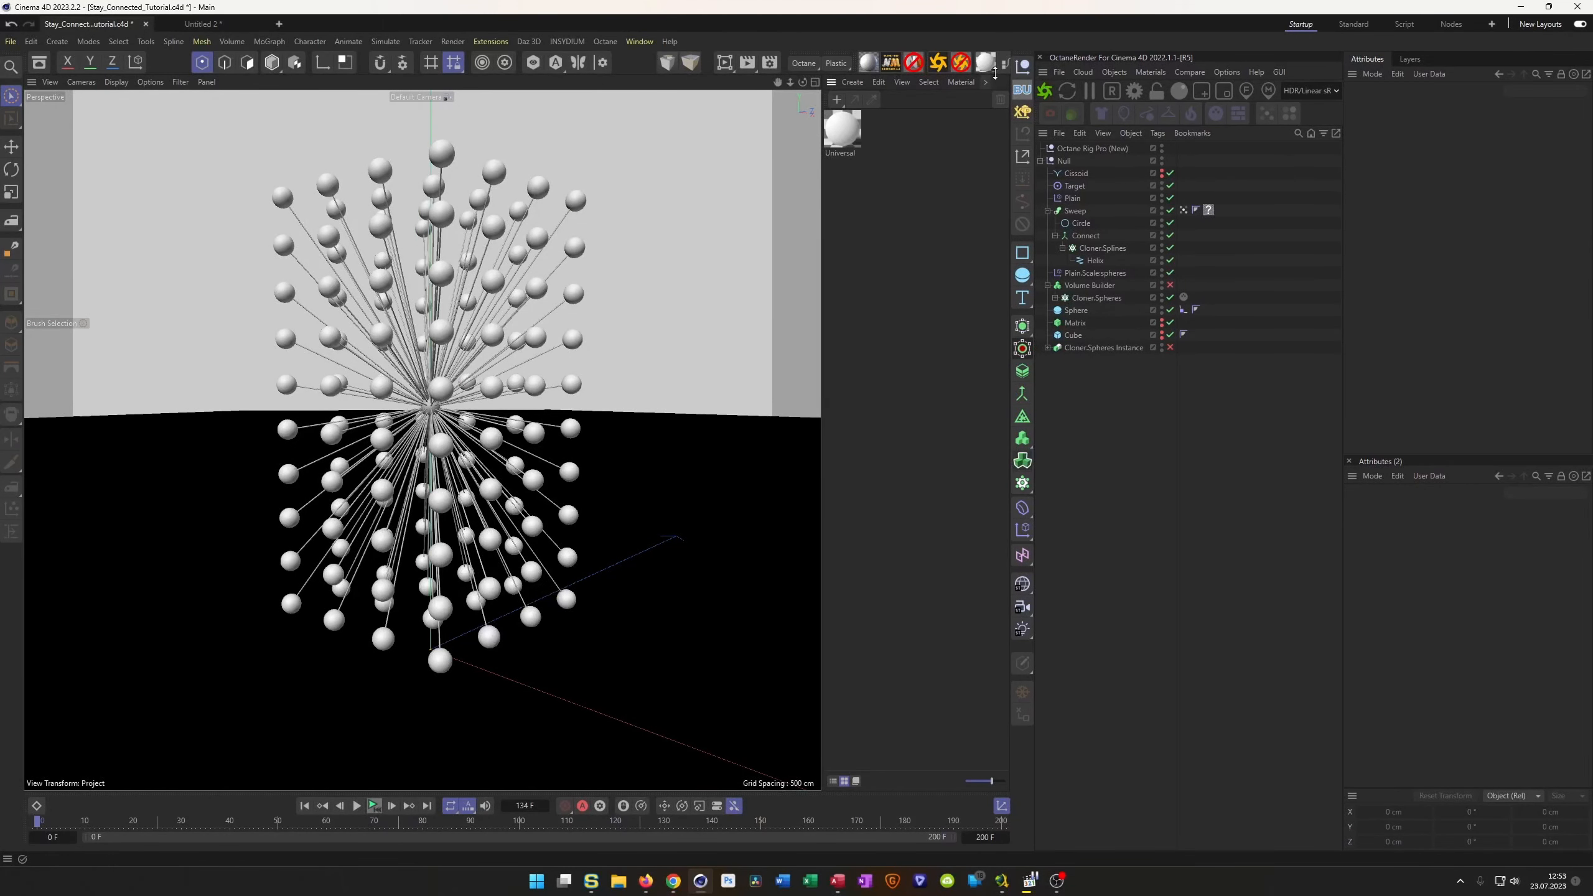
pyautogui.click(844, 140)
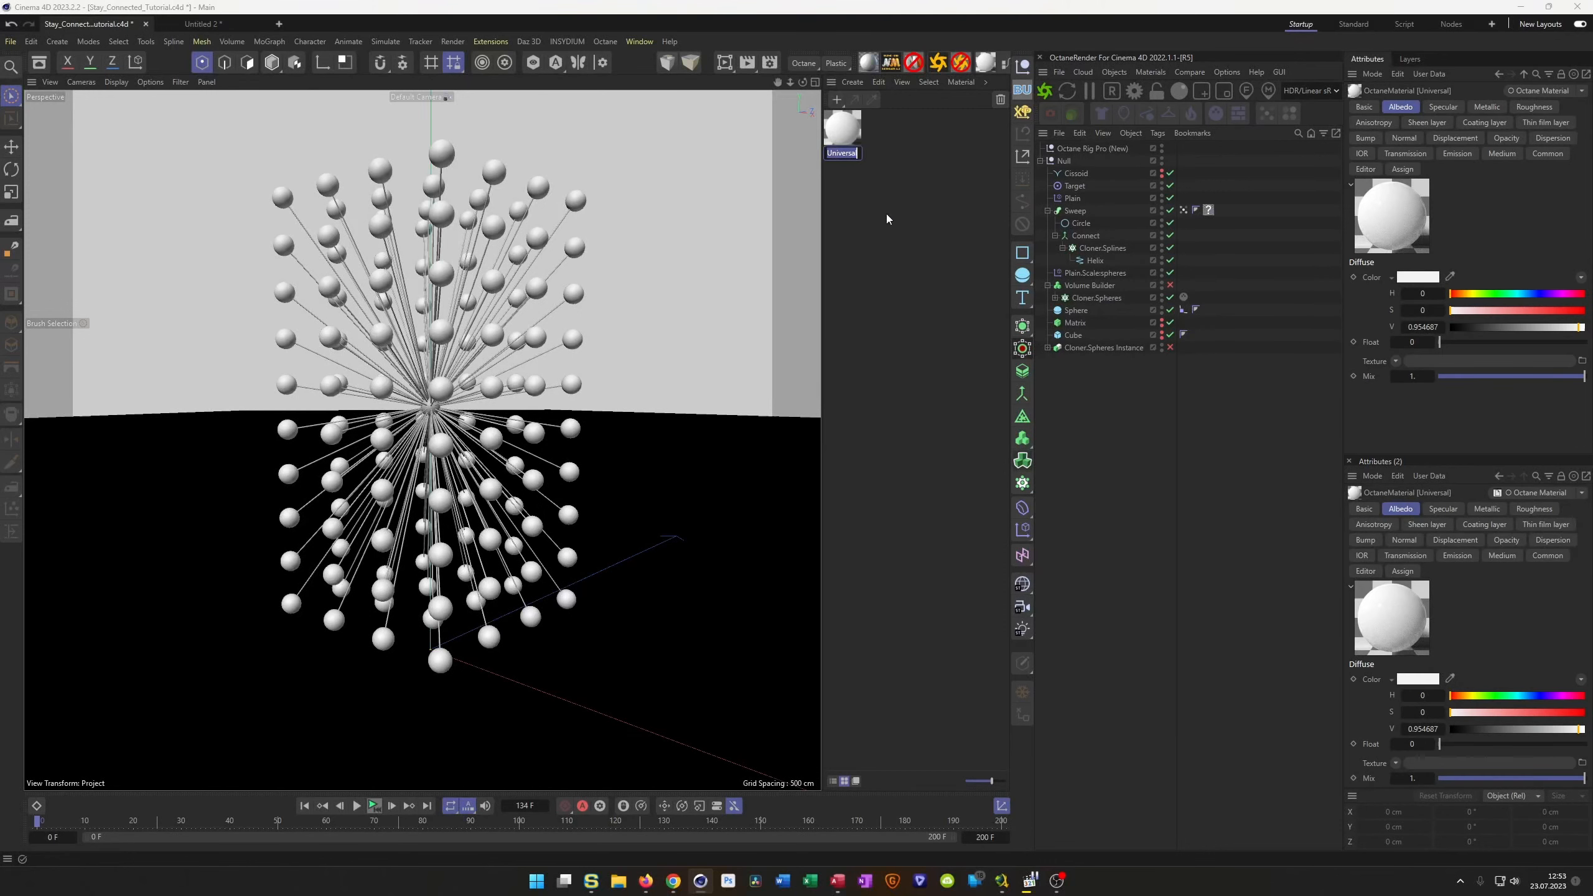
pyautogui.write('Splines')
pyautogui.press('Return')
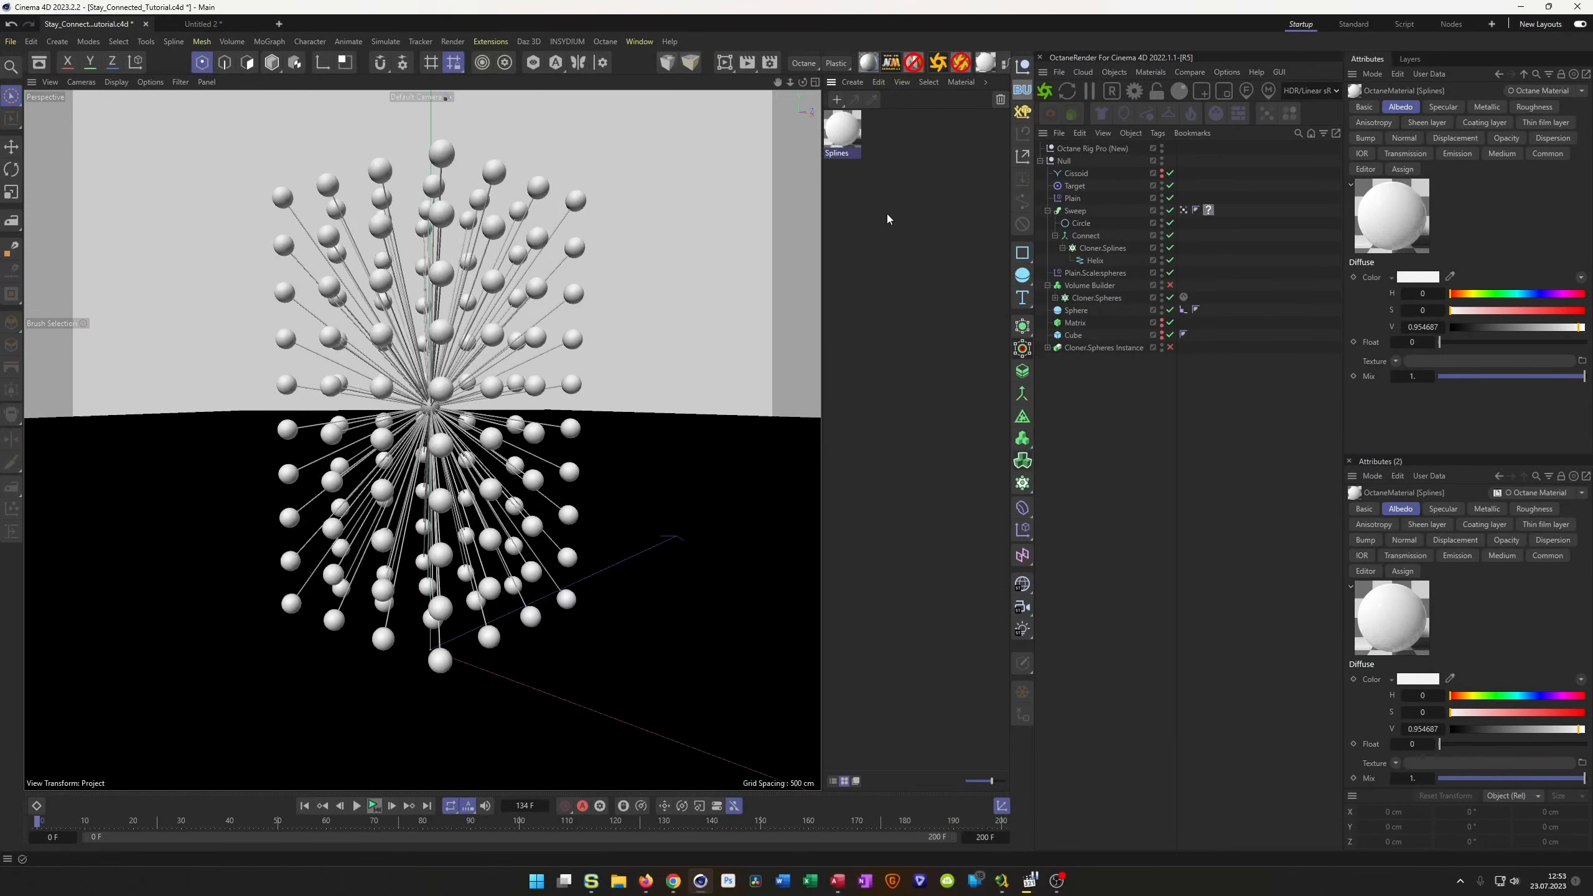
# Open the Splines material in the Octane Node Editor and connect a new Vertex Map node to its Albedo input.
pyautogui.click(1000, 74)
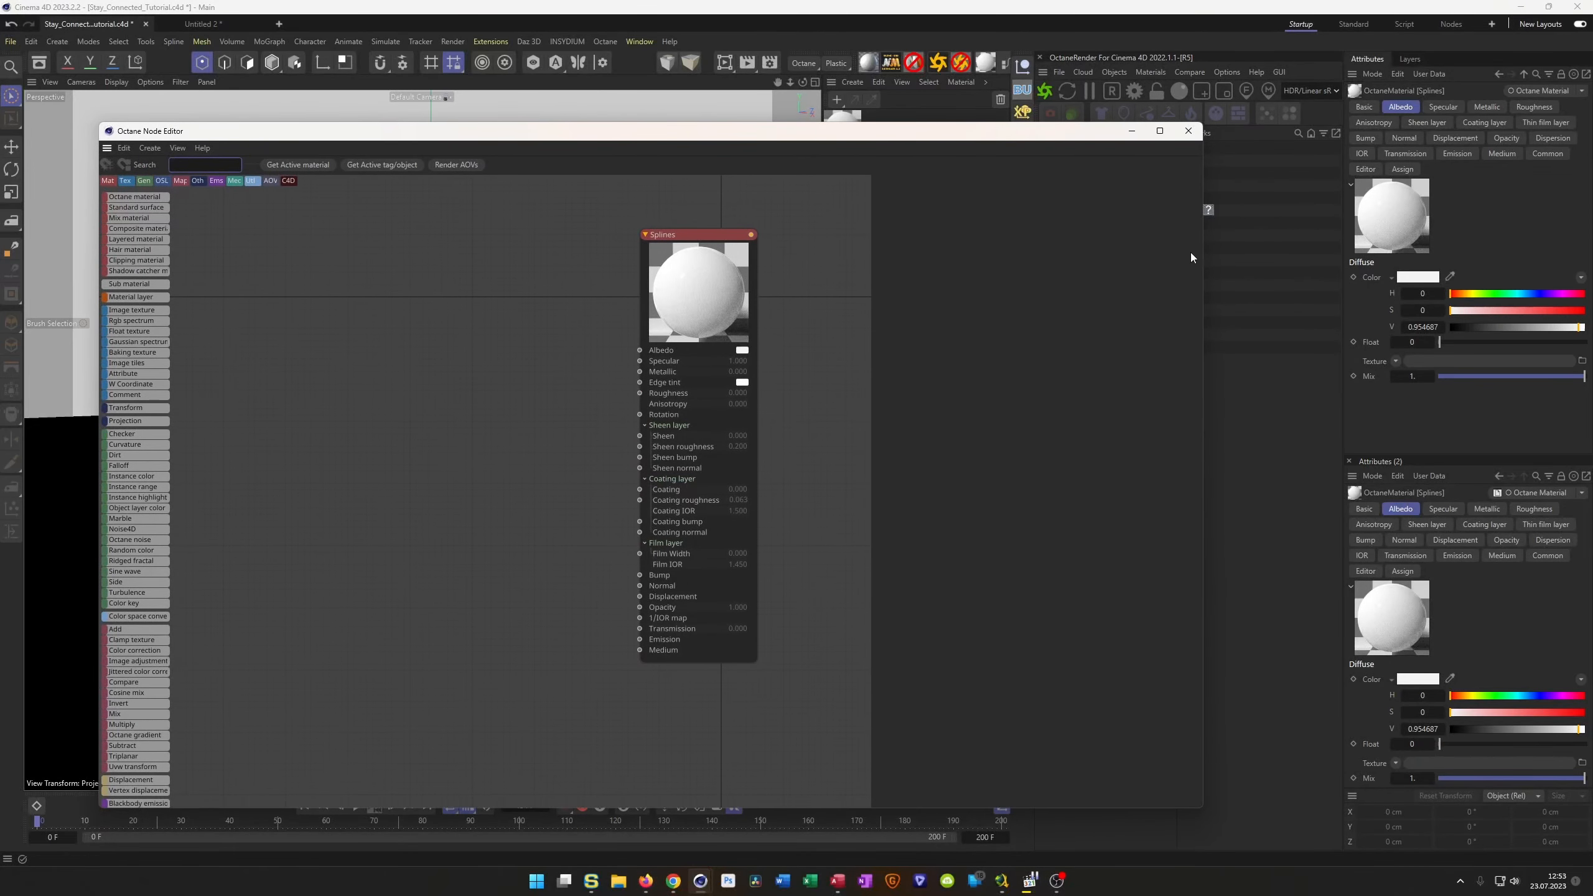
pyautogui.moveTo(1203, 251); pyautogui.dragTo(1023, 251)
pyautogui.moveTo(704, 238); pyautogui.dragTo(605, 242)
pyautogui.click(605, 243)
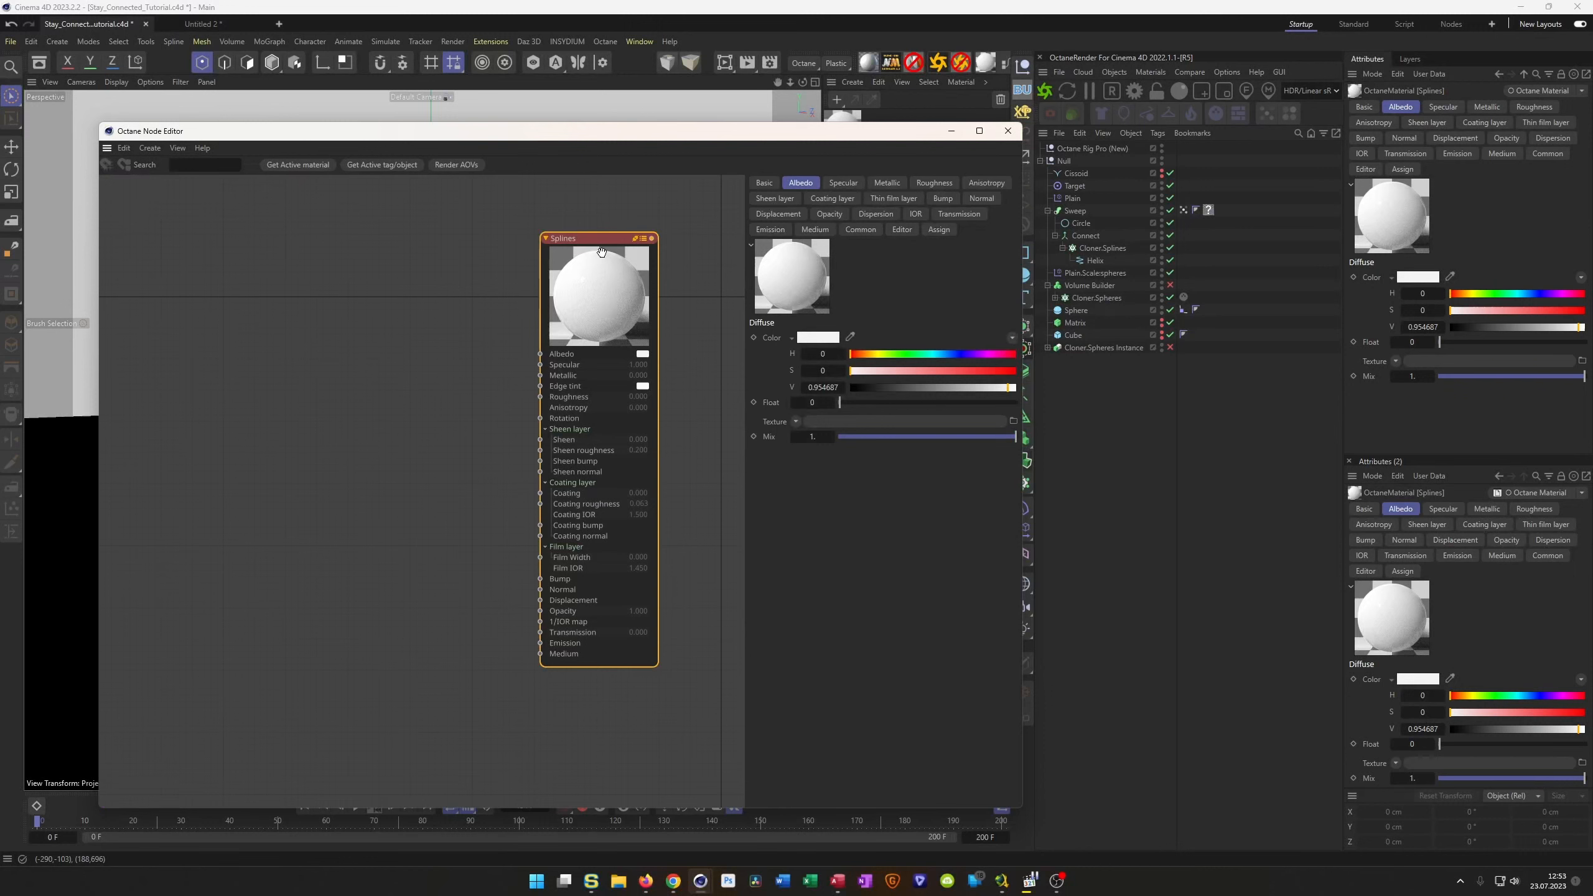
pyautogui.moveTo(542, 355); pyautogui.dragTo(466, 336)
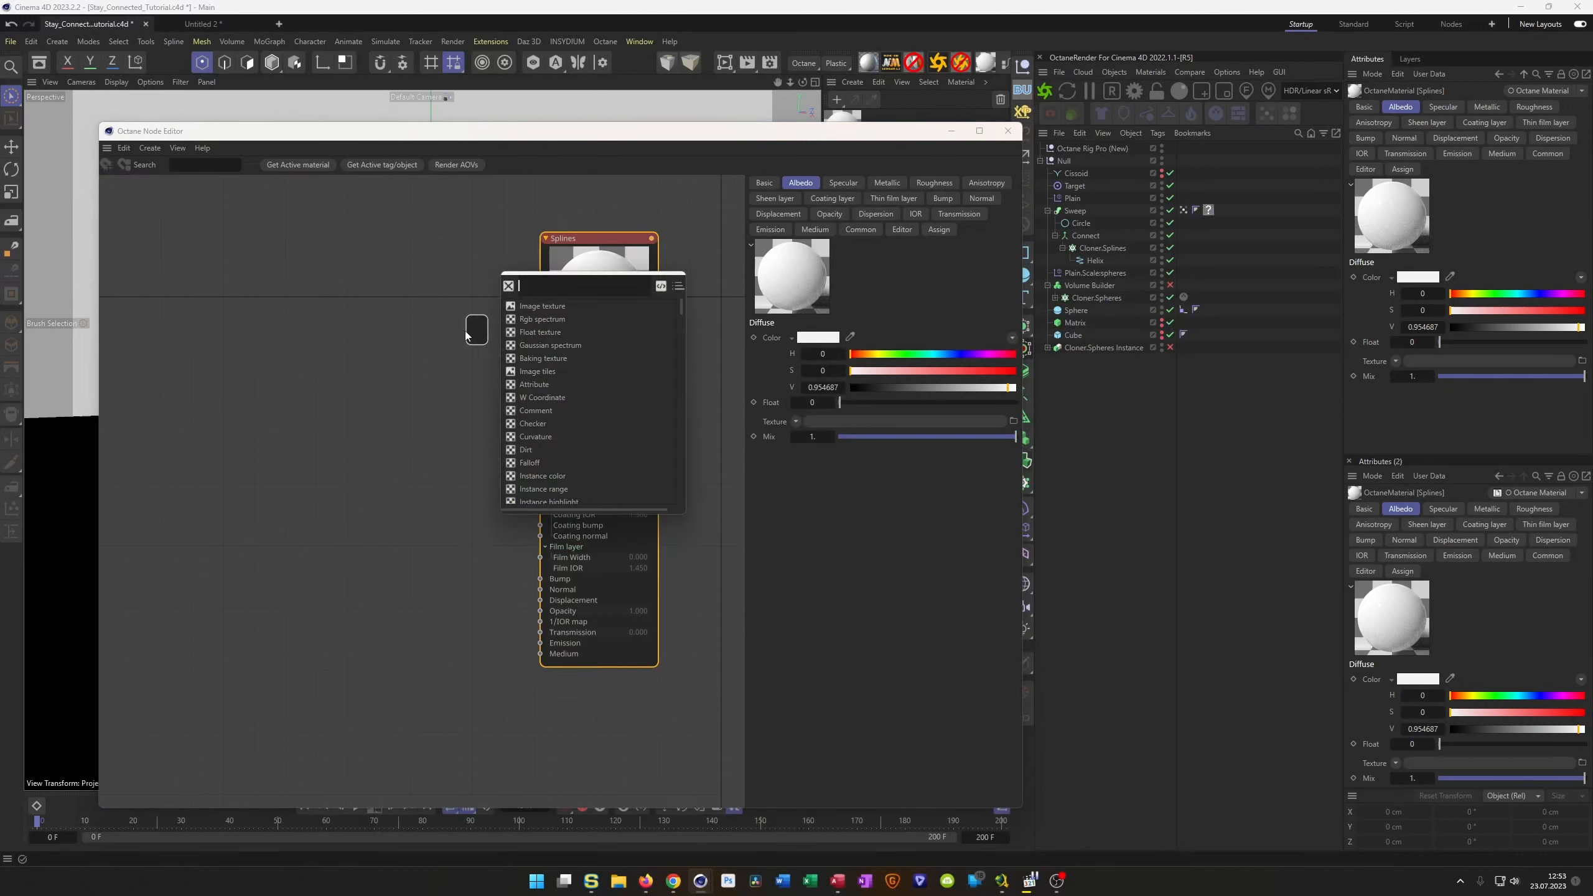
pyautogui.write('VER')
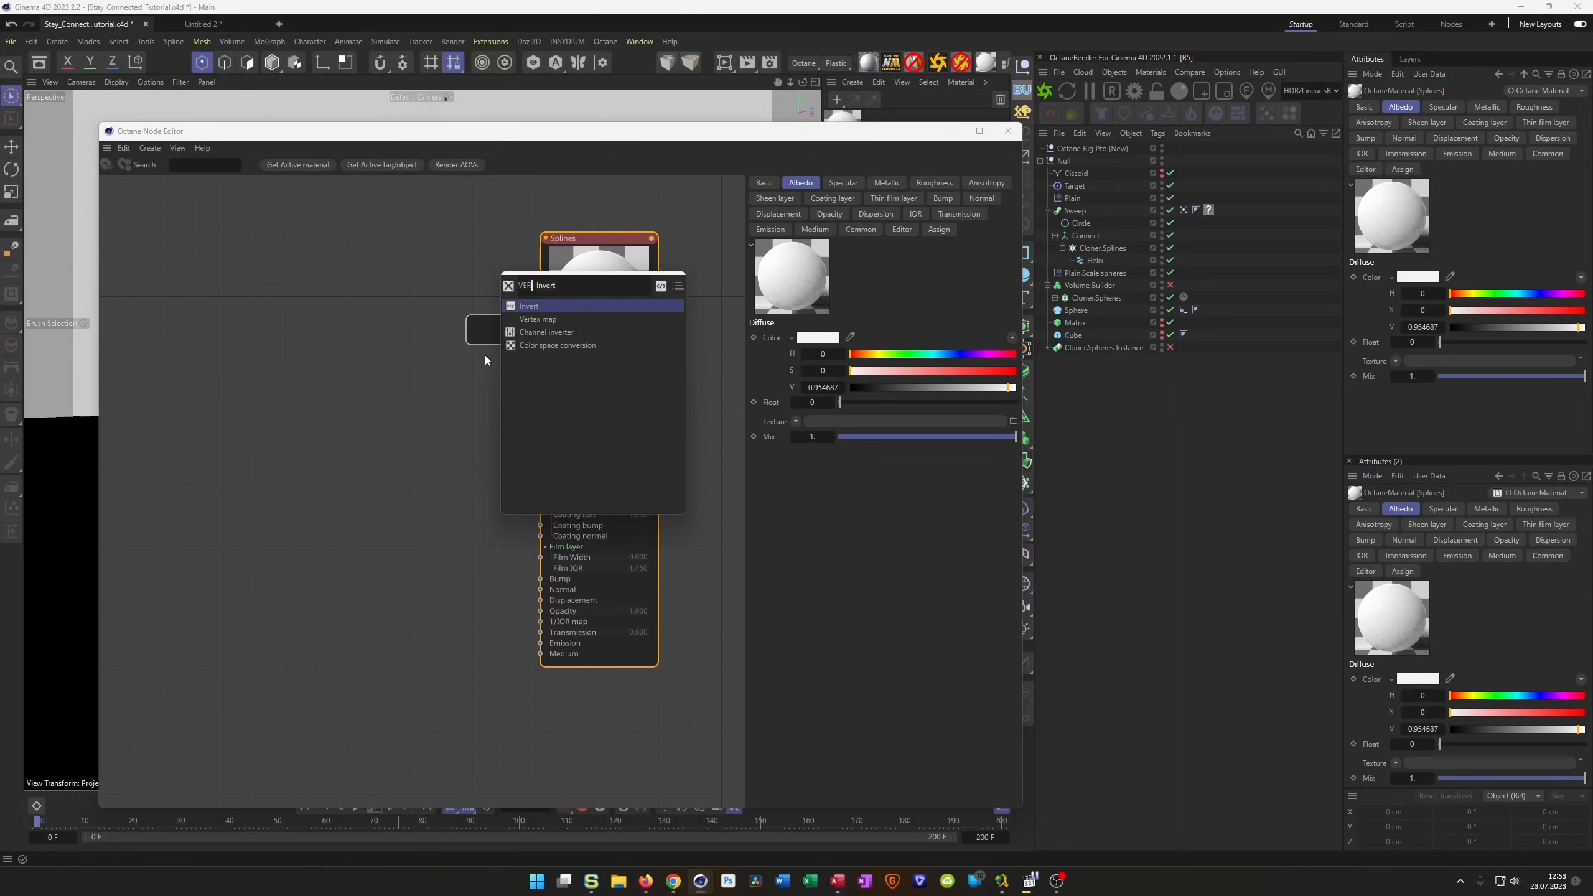
pyautogui.click(540, 319)
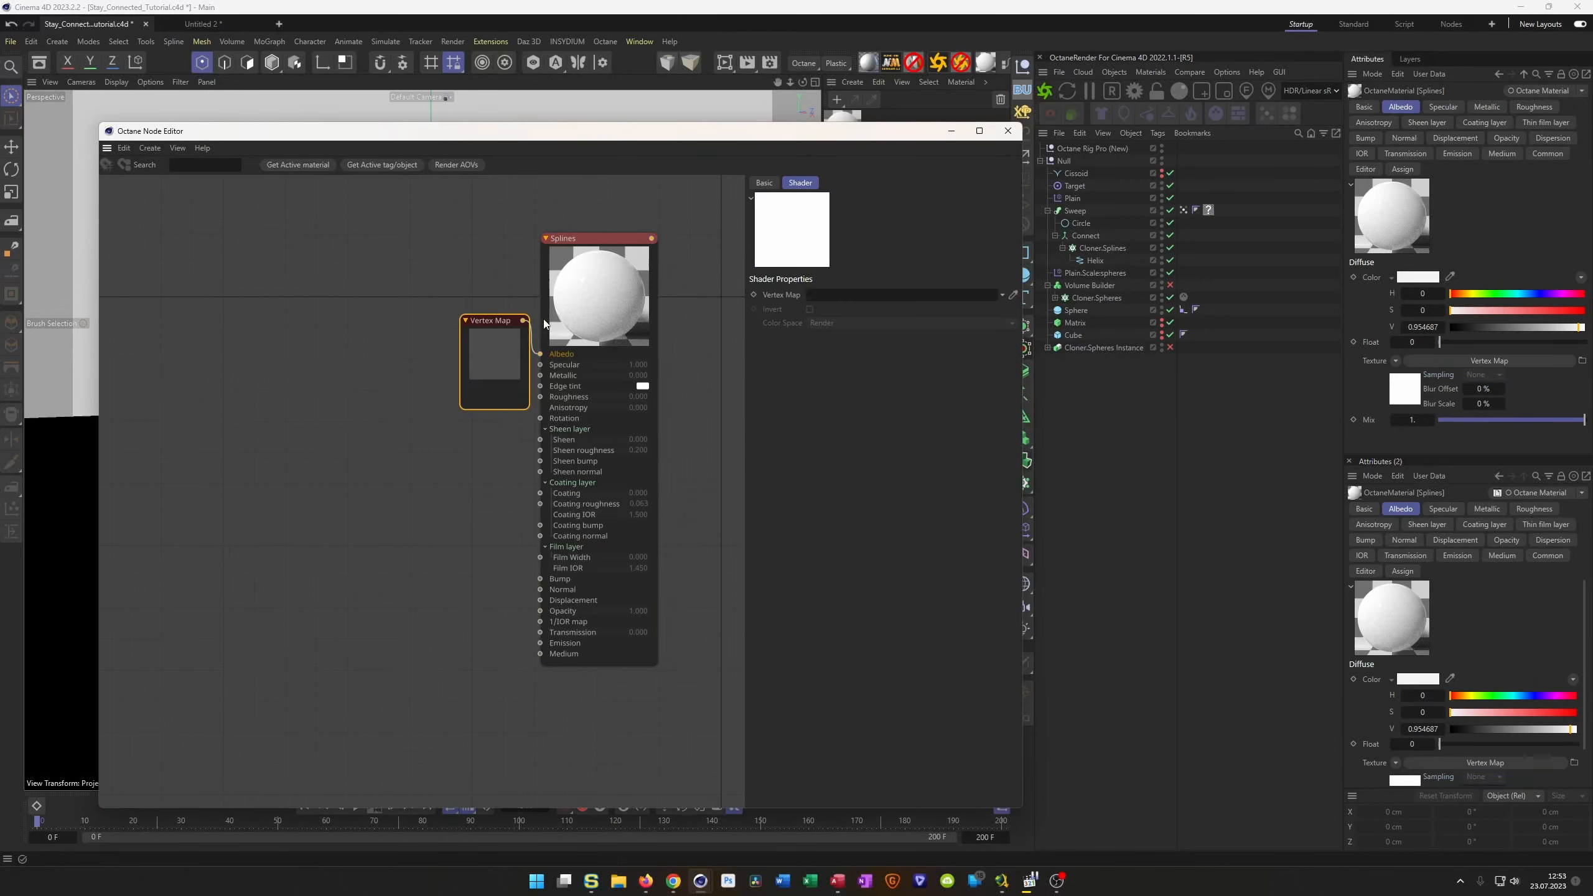
pyautogui.moveTo(488, 320); pyautogui.dragTo(314, 289)
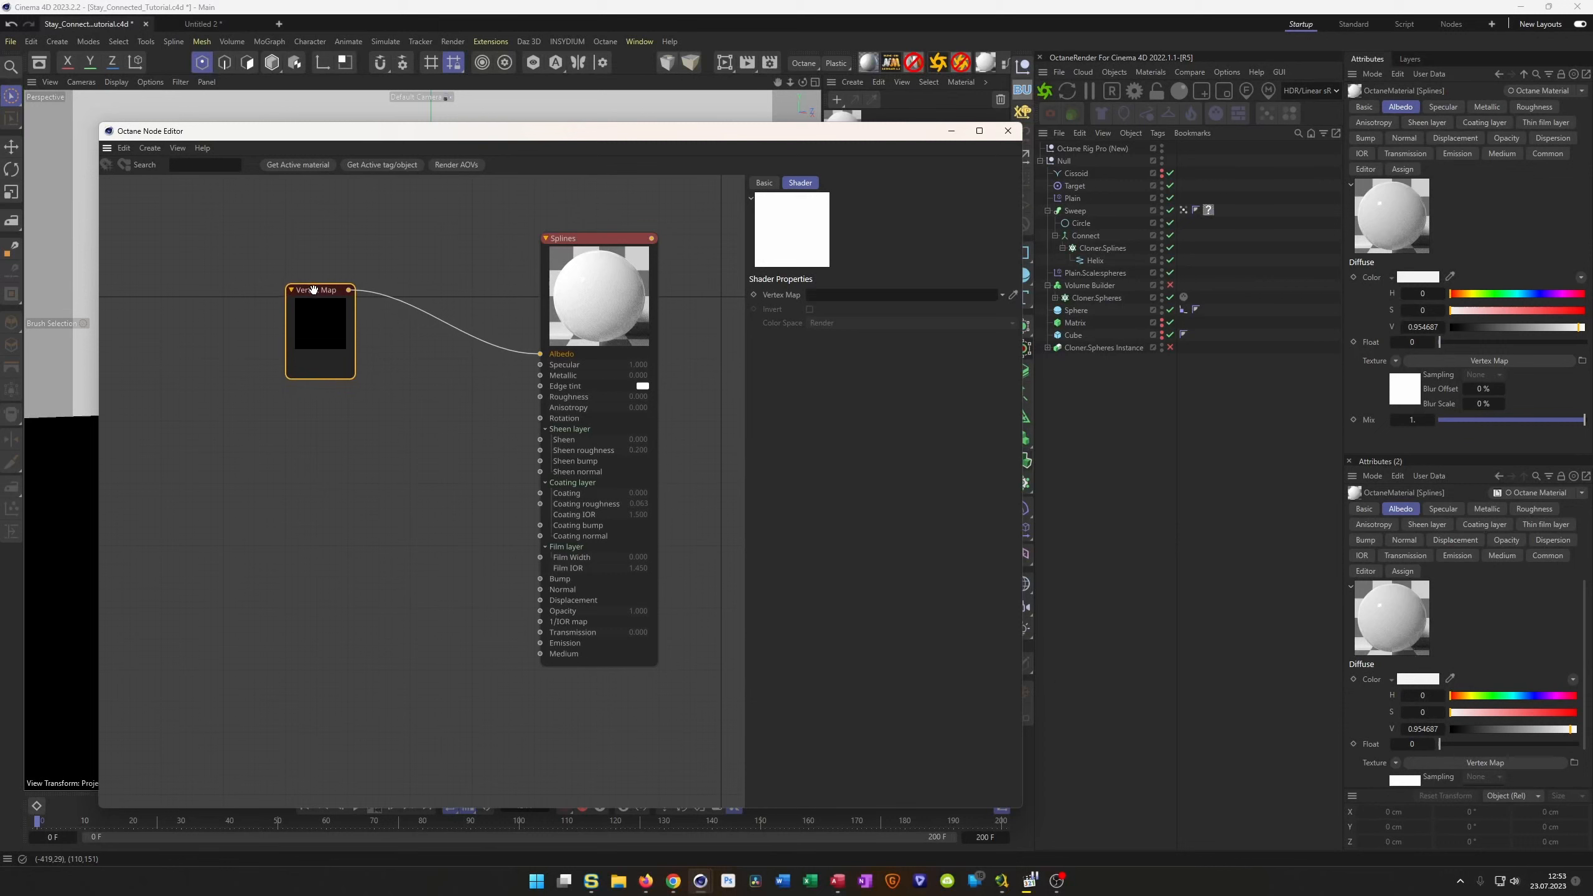
# Insert a Colorizer node between the Vertex Map and Albedo, load the Heat 3 gradient preset, and save the project.
pyautogui.click(445, 323)
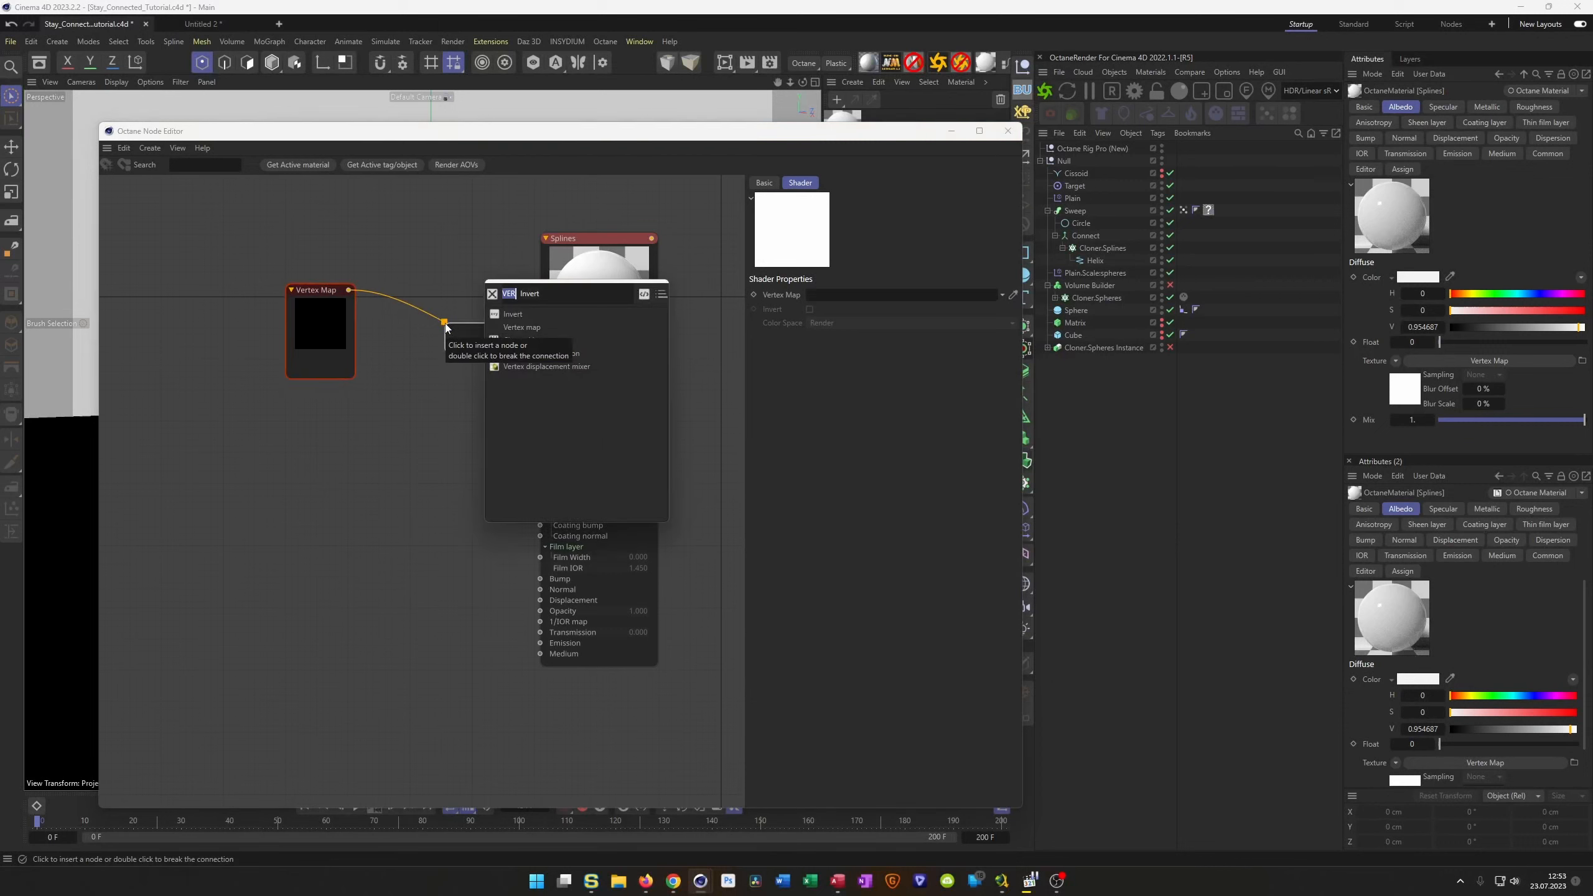
pyautogui.write('COLO')
pyautogui.click(518, 326)
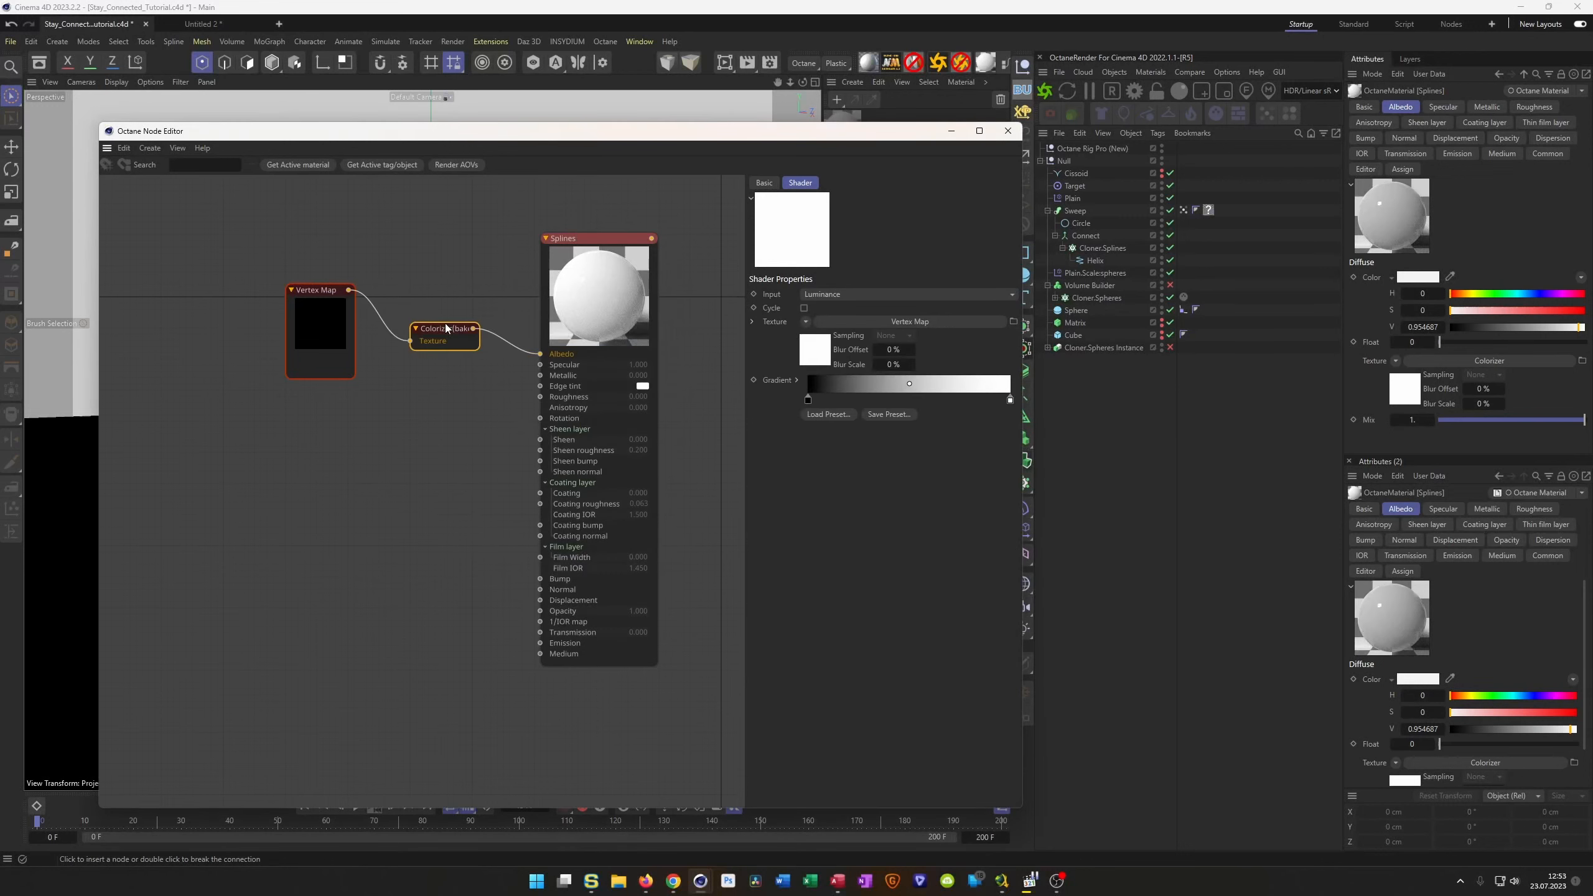
pyautogui.click(822, 414)
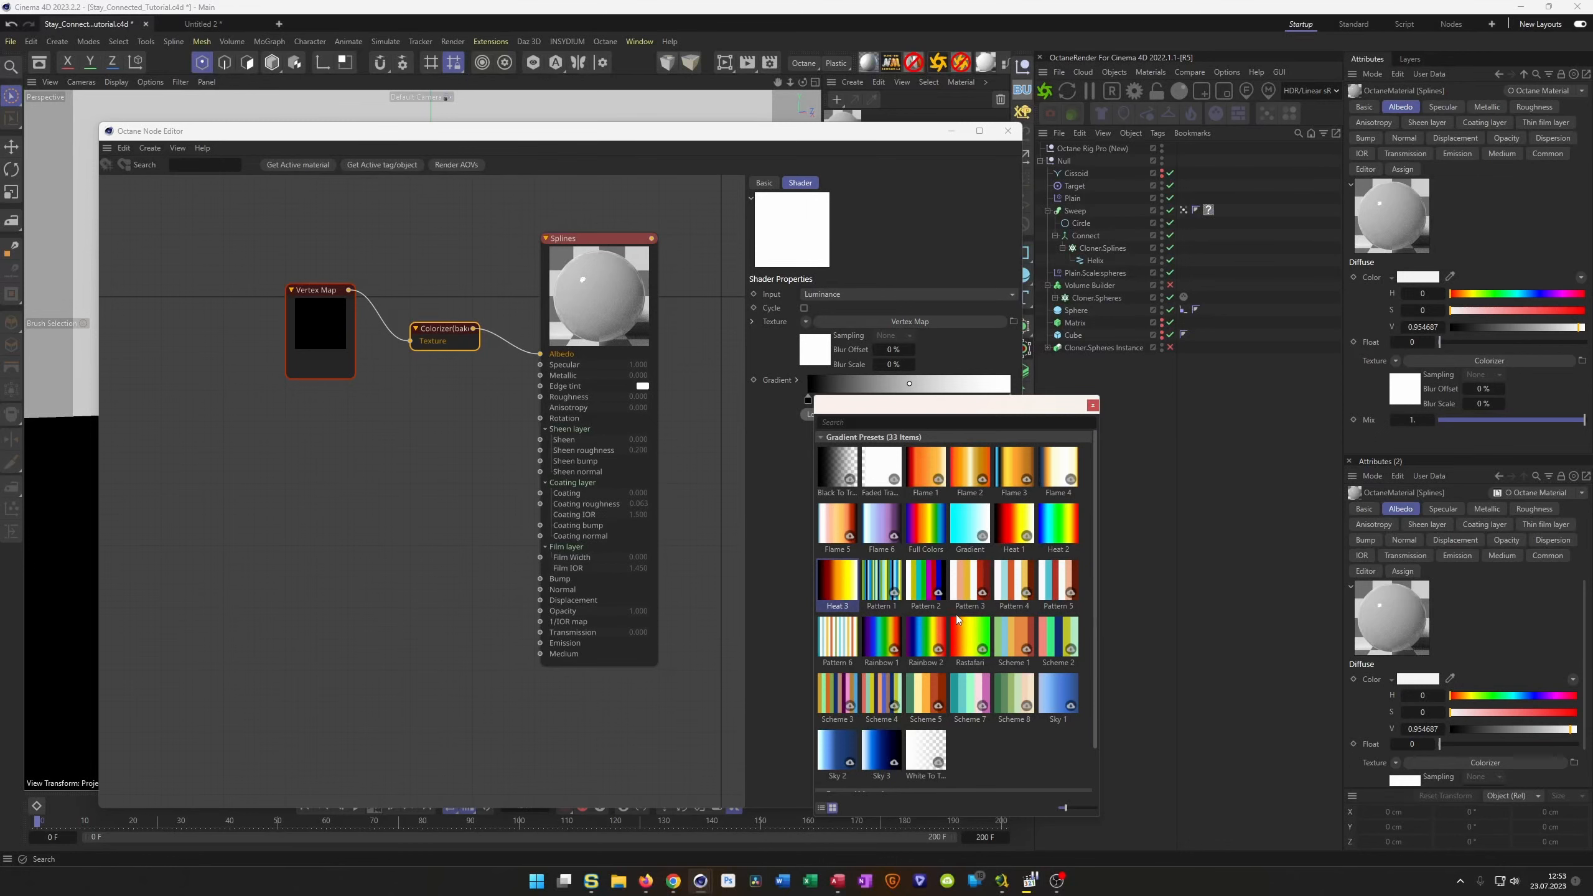
pyautogui.click(842, 585)
pyautogui.click(843, 585)
pyautogui.hotkey('ctrl', 's')
# Replace the Sweep's missing material with Splines and start a Live Viewer render beside the viewport.
pyautogui.moveTo(858, 133); pyautogui.dragTo(890, 618)
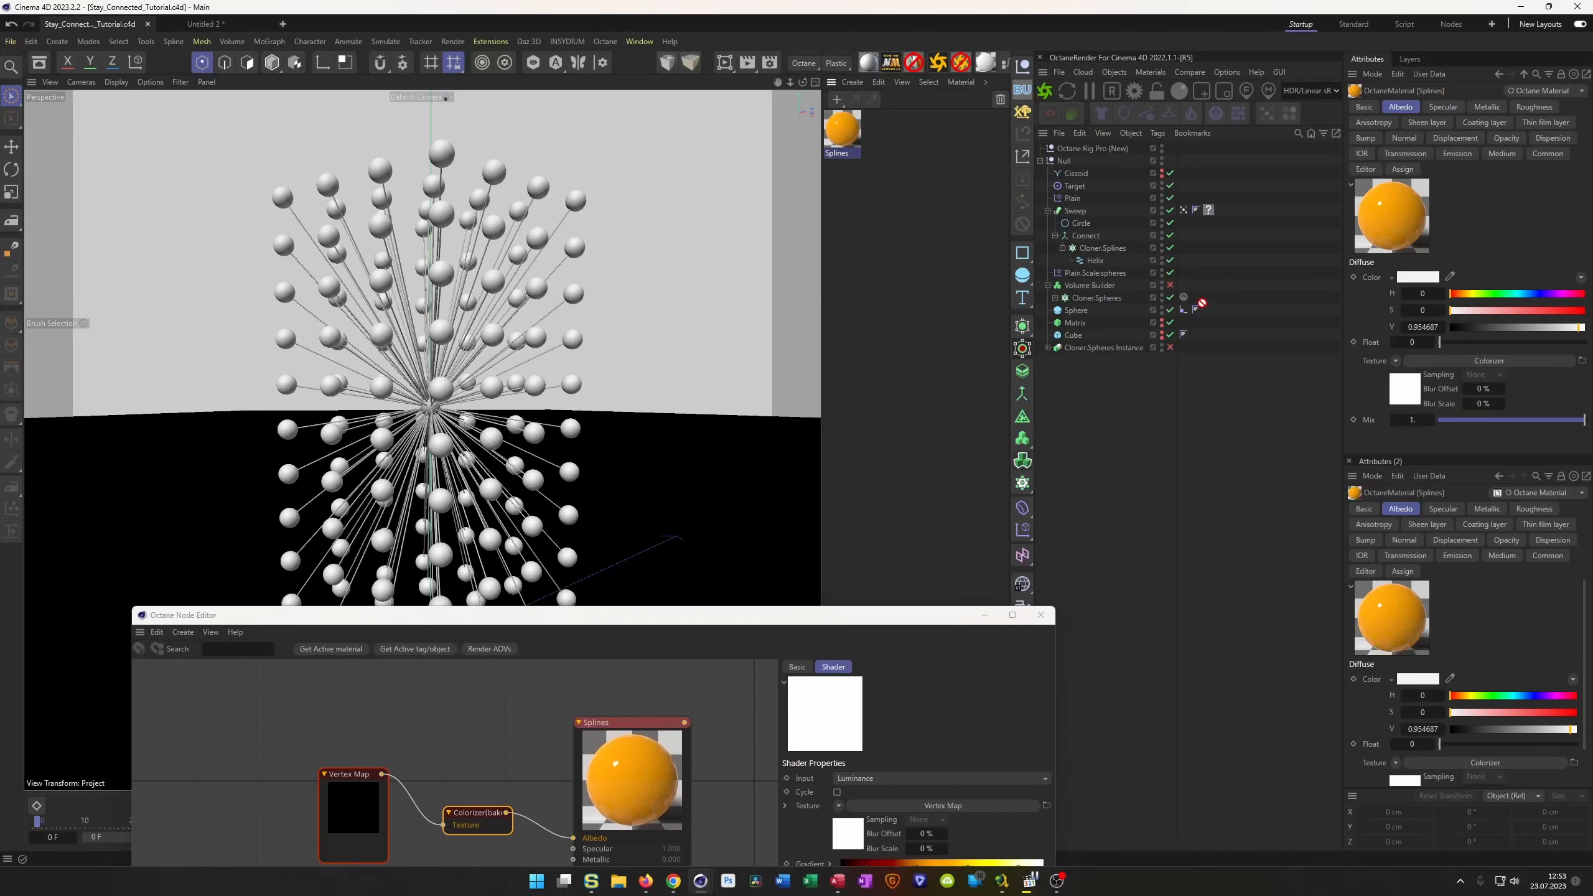
pyautogui.moveTo(1220, 215); pyautogui.dragTo(1207, 211)
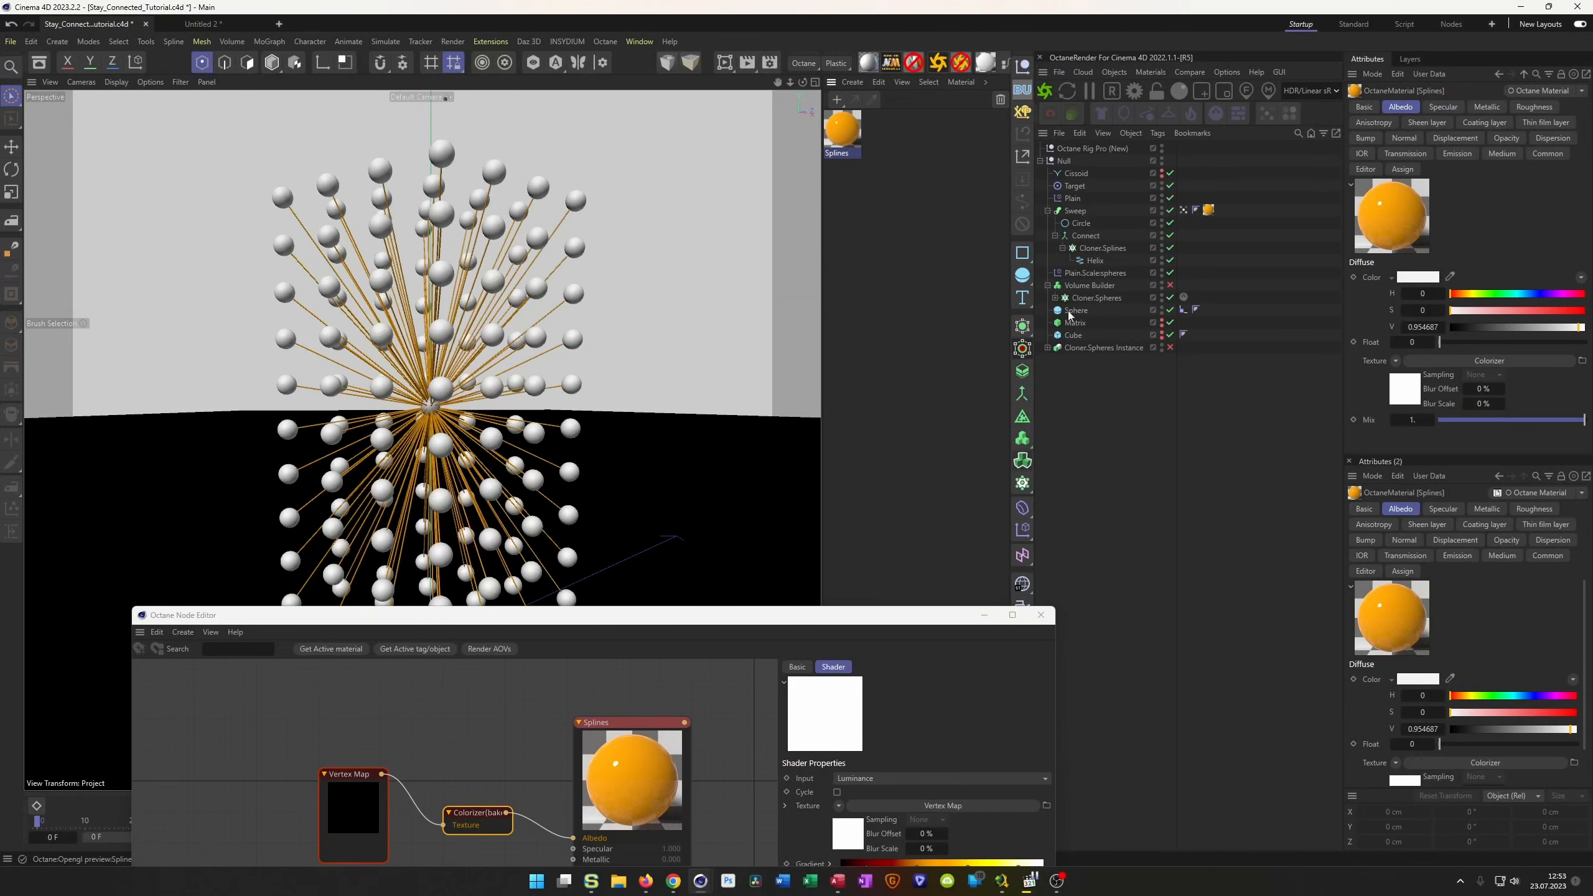
pyautogui.click(1051, 92)
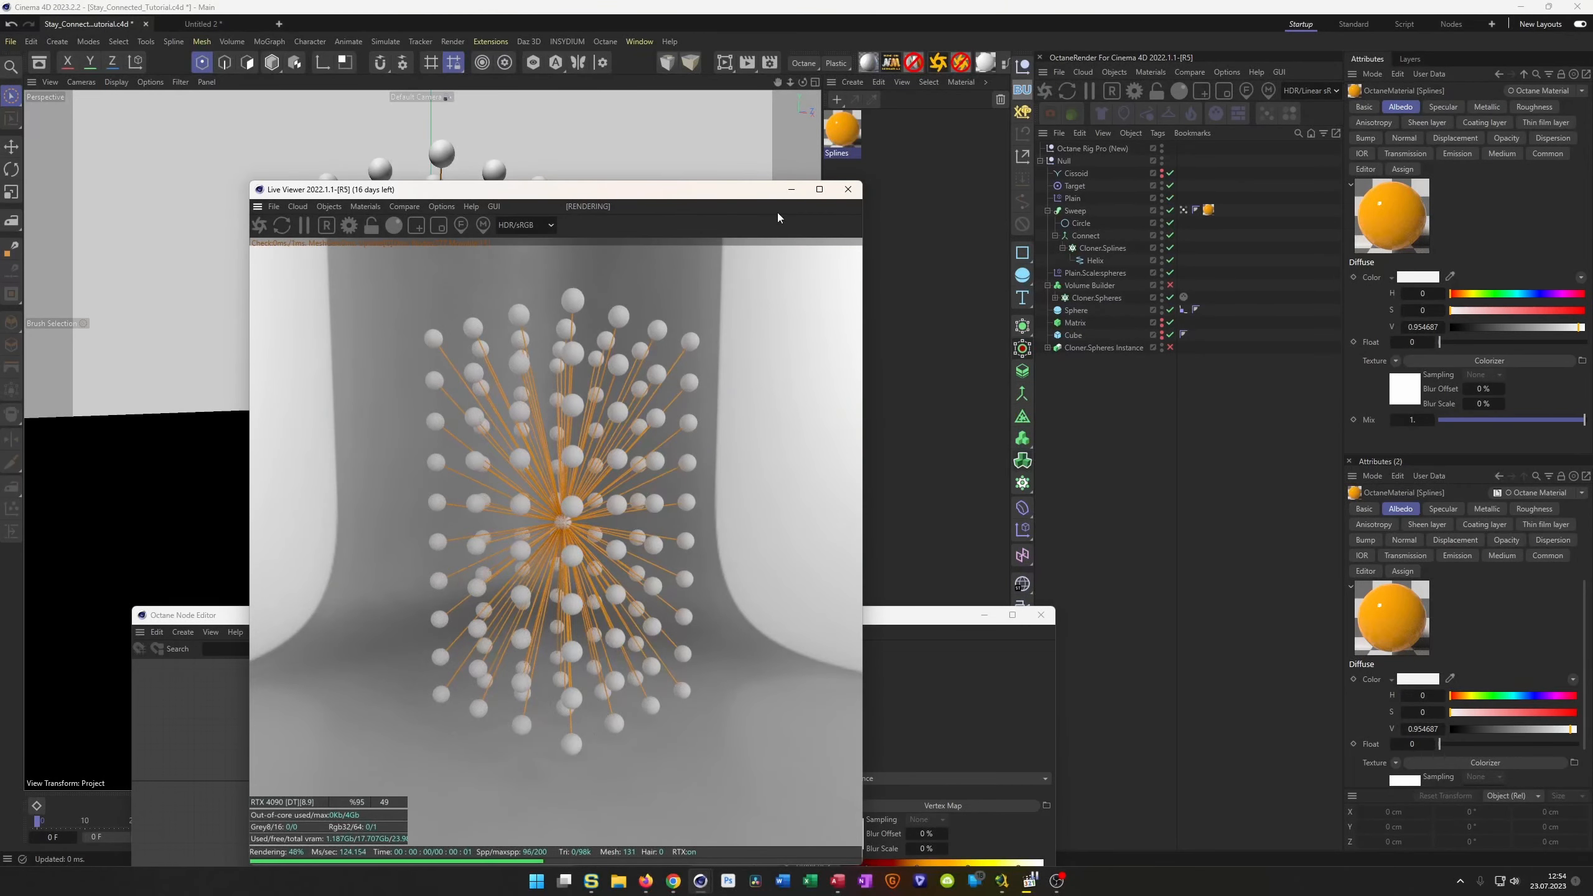
pyautogui.moveTo(777, 190); pyautogui.dragTo(1438, 114)
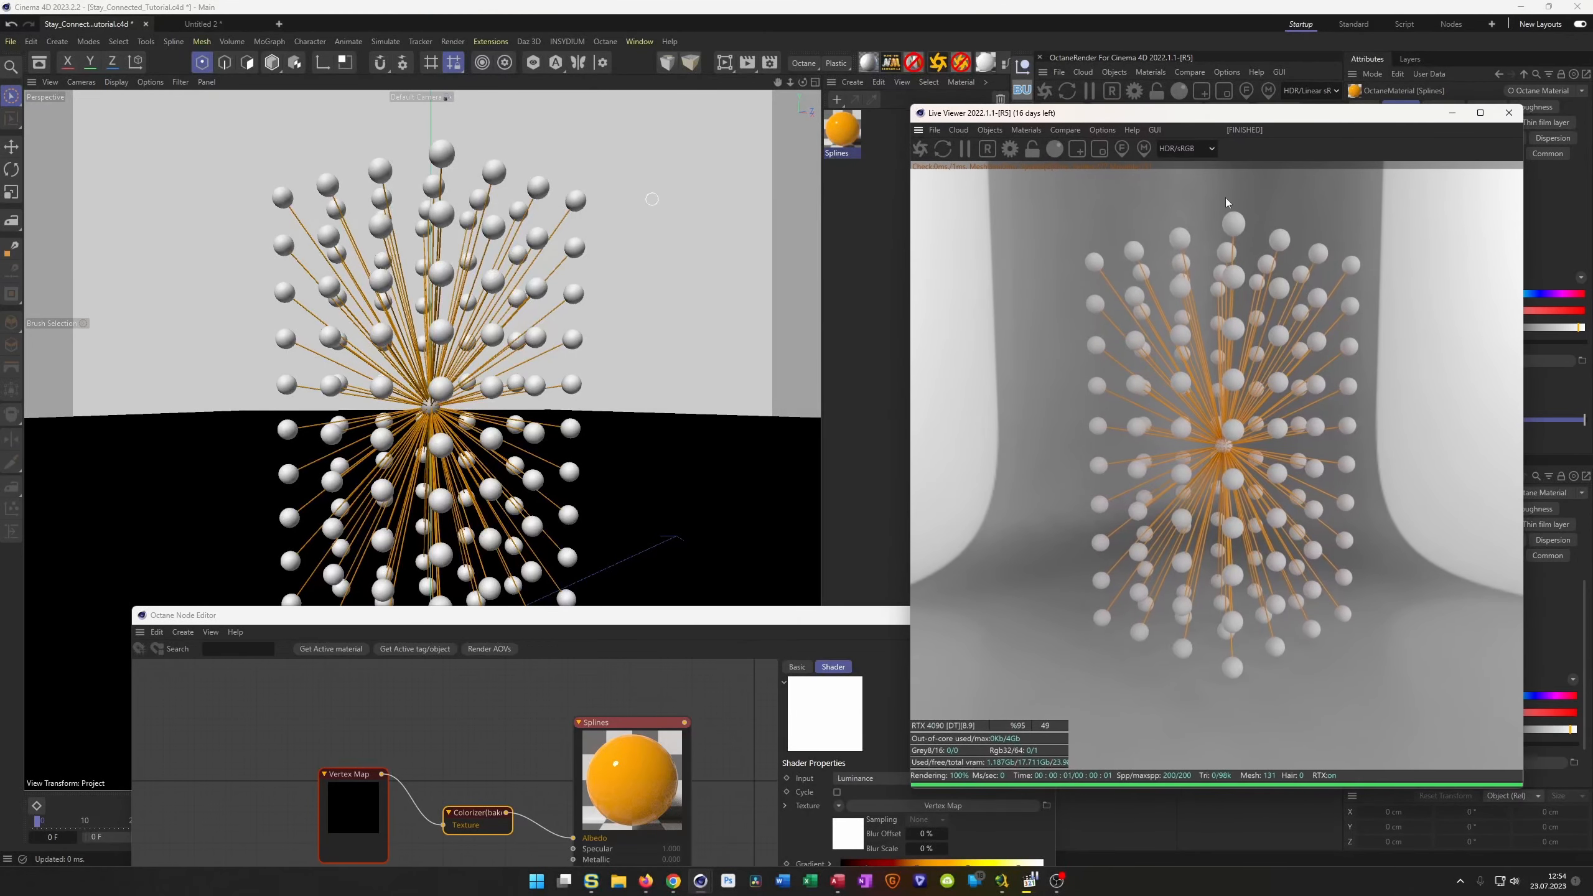
# Link the Sweep's vertex map tag to the Vertex Map node, set the Splines material's roughness to 0.150, and close the node editor.
pyautogui.moveTo(669, 616); pyautogui.dragTo(606, 120)
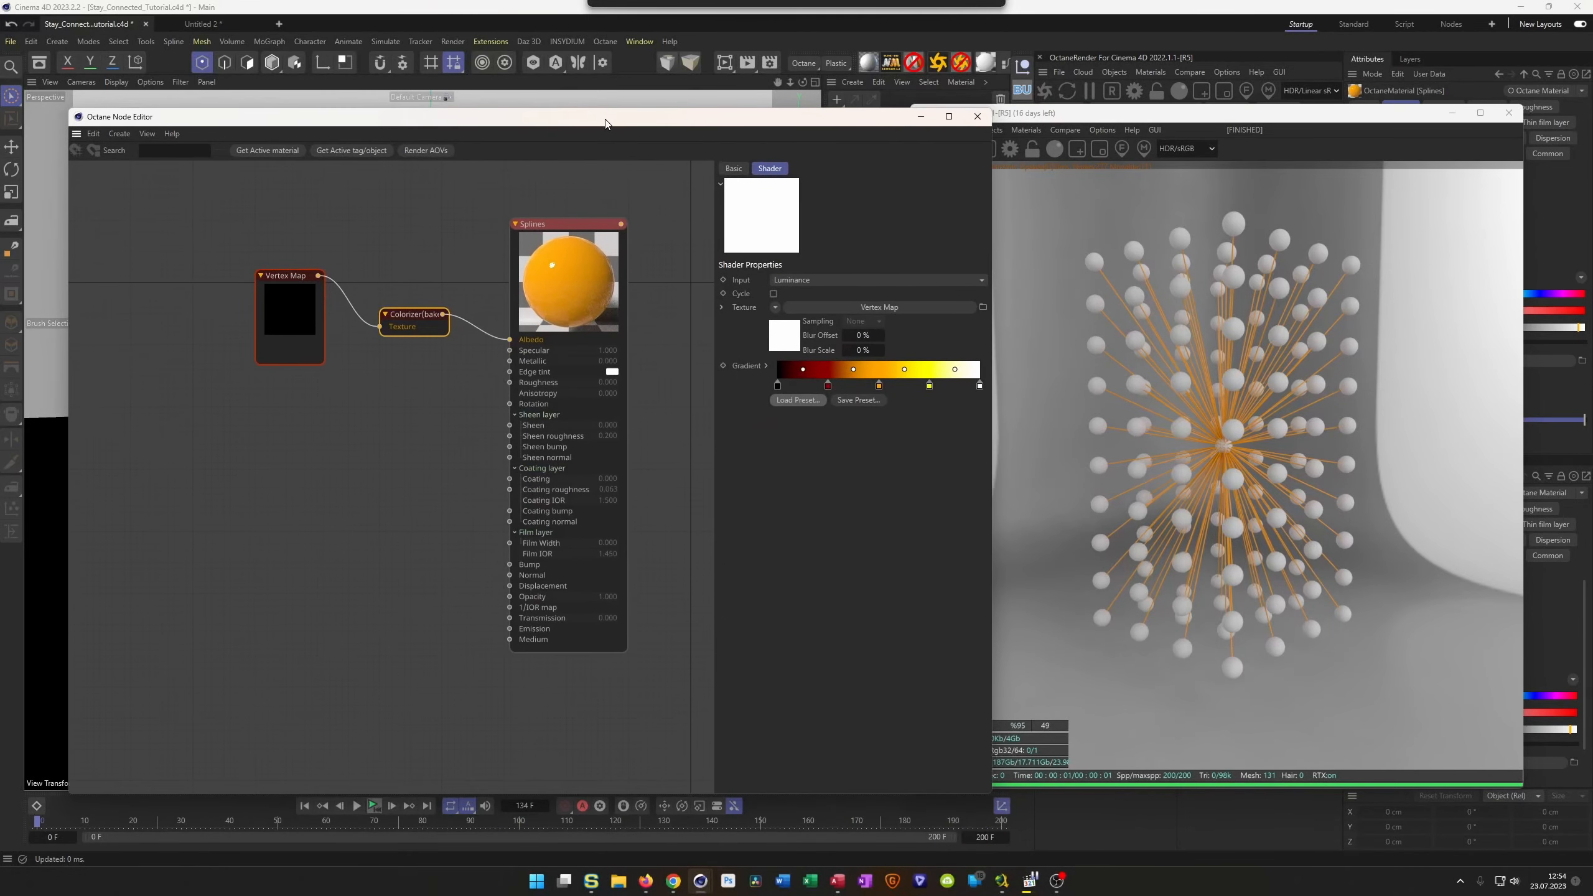
pyautogui.click(300, 280)
pyautogui.moveTo(1161, 121); pyautogui.dragTo(1100, 449)
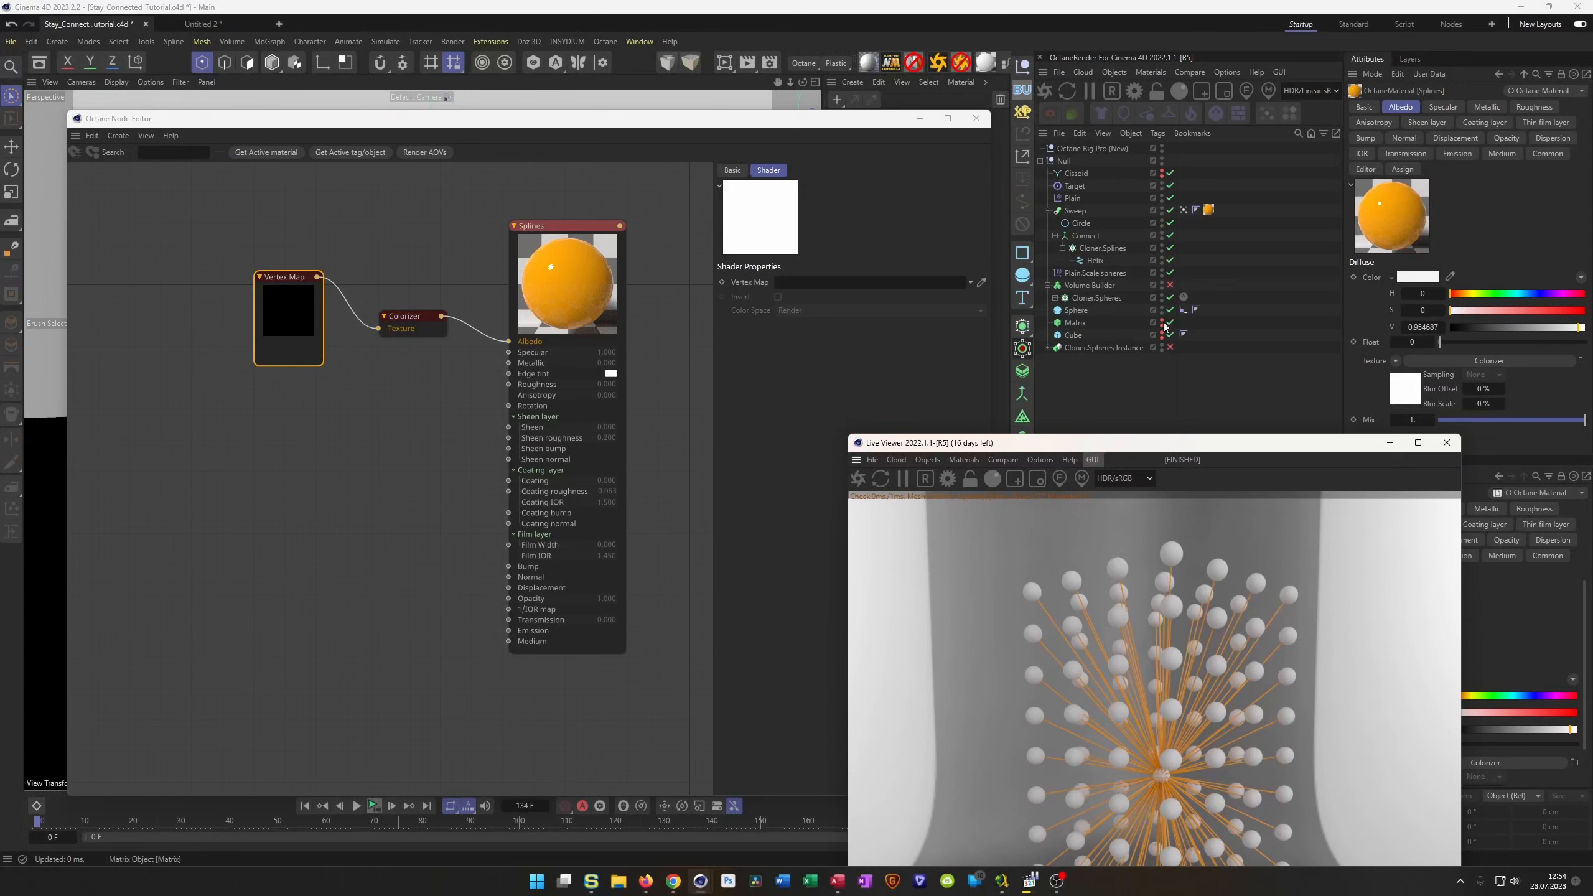
pyautogui.moveTo(1184, 211); pyautogui.dragTo(794, 287)
pyautogui.moveTo(1104, 443); pyautogui.dragTo(1193, 194)
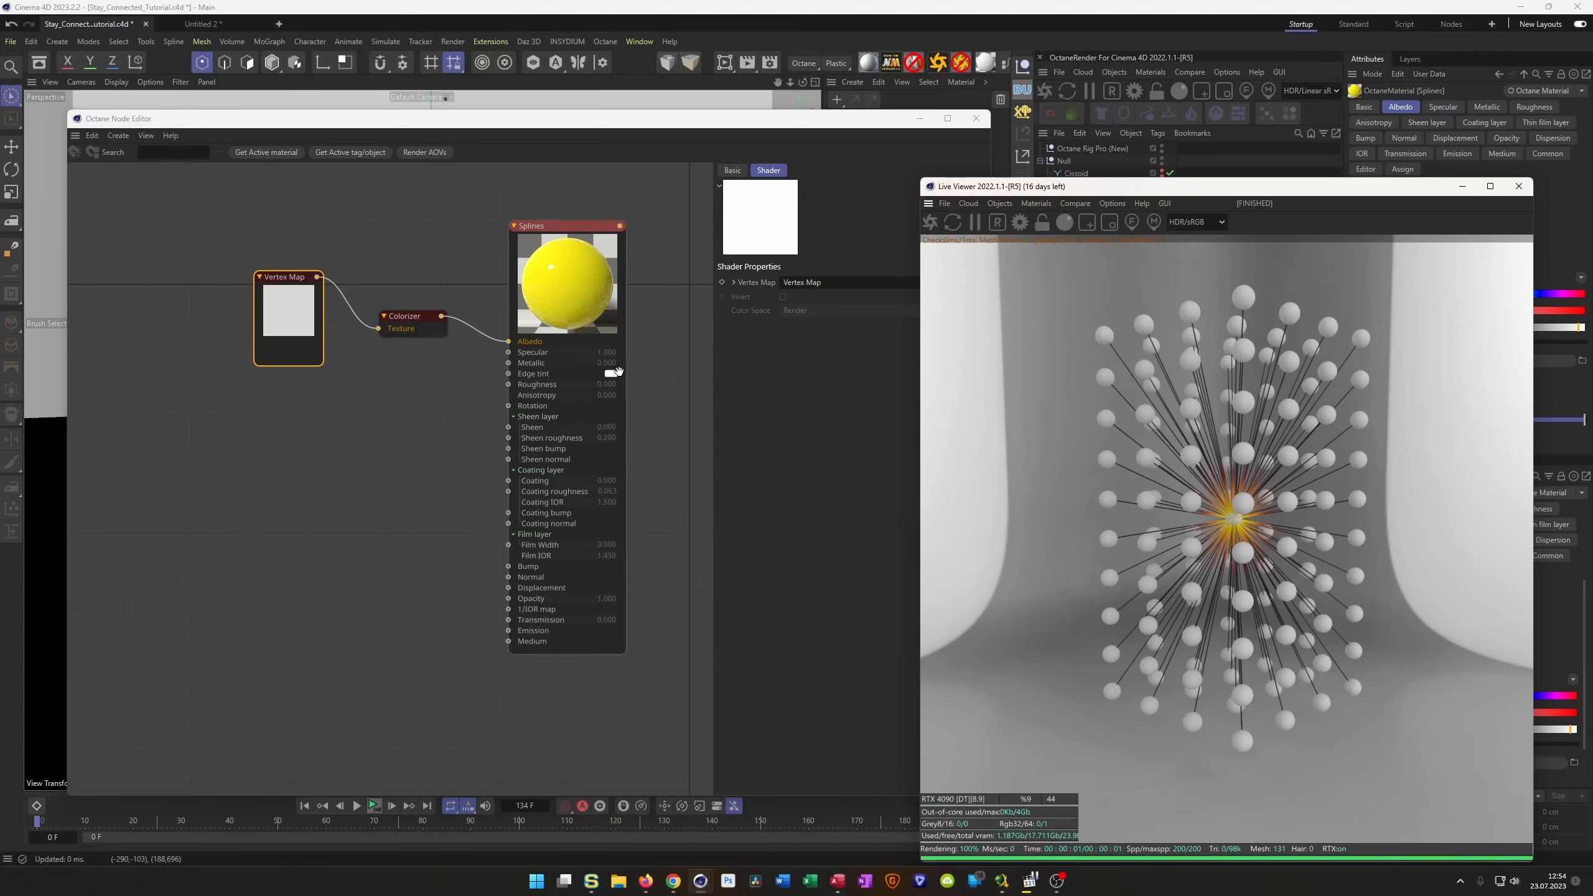
pyautogui.moveTo(612, 386); pyautogui.dragTo(622, 386)
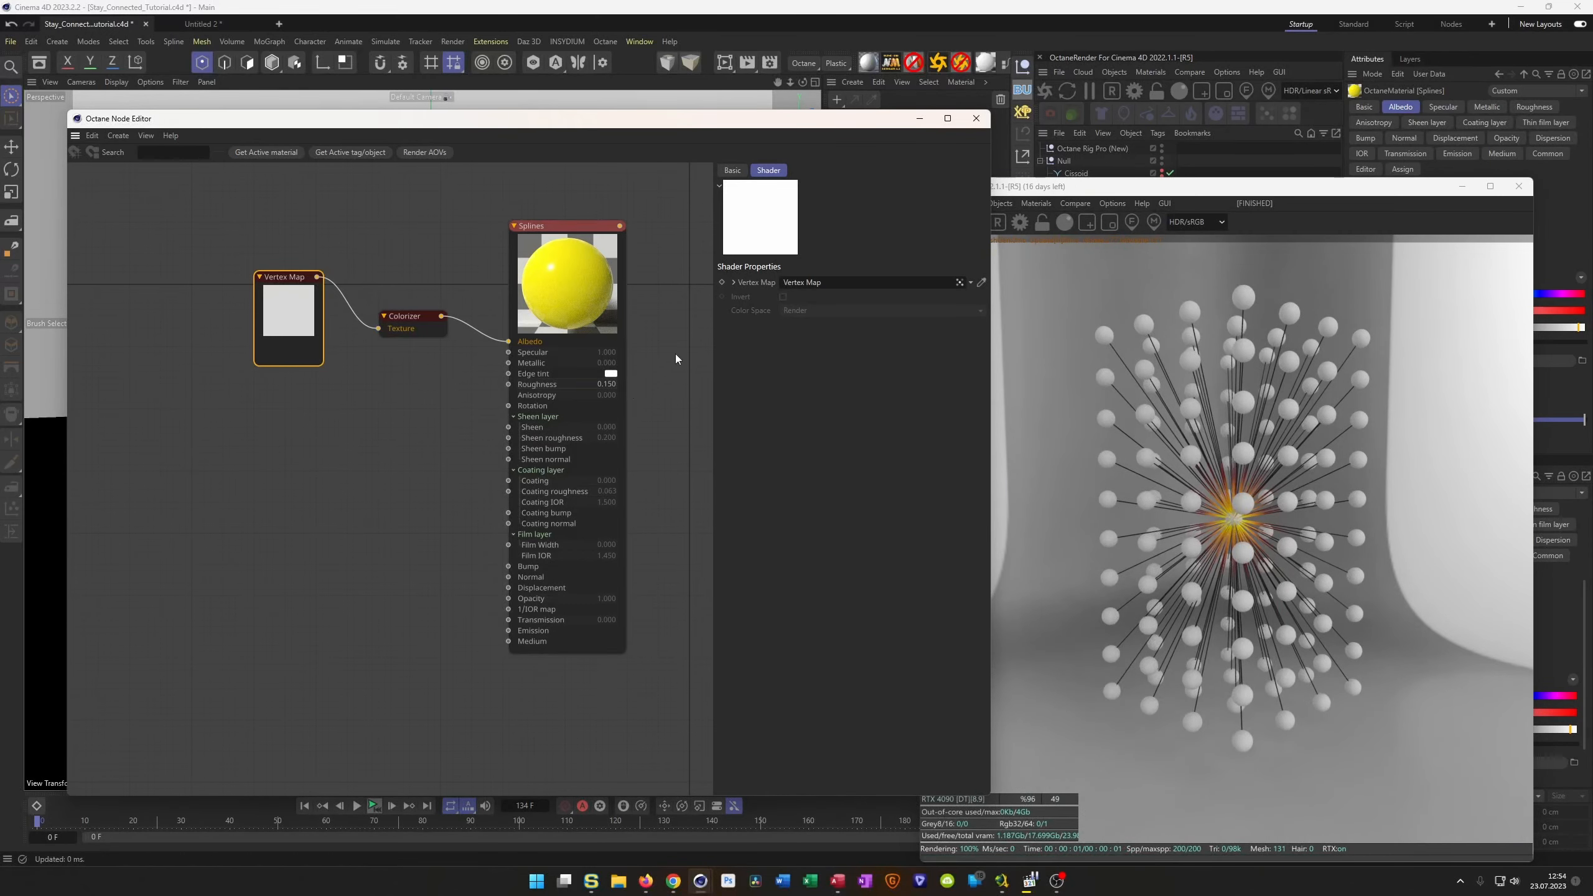
pyautogui.click(976, 118)
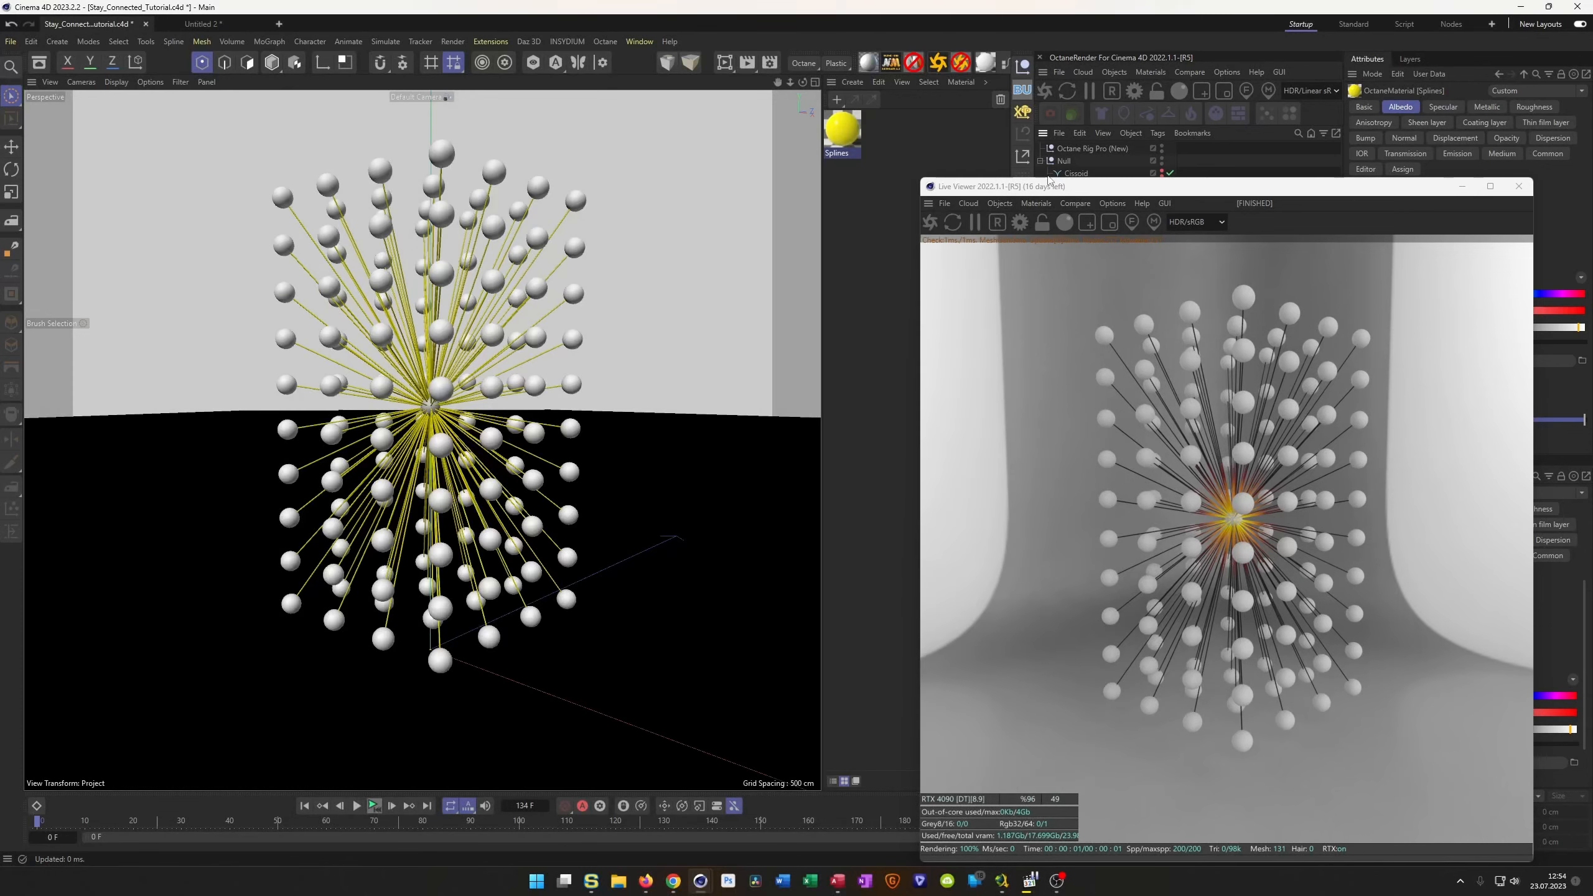
# Set the radius of the Sweep's Circle profile to 0.5 cm.
pyautogui.moveTo(1107, 186); pyautogui.dragTo(463, 152)
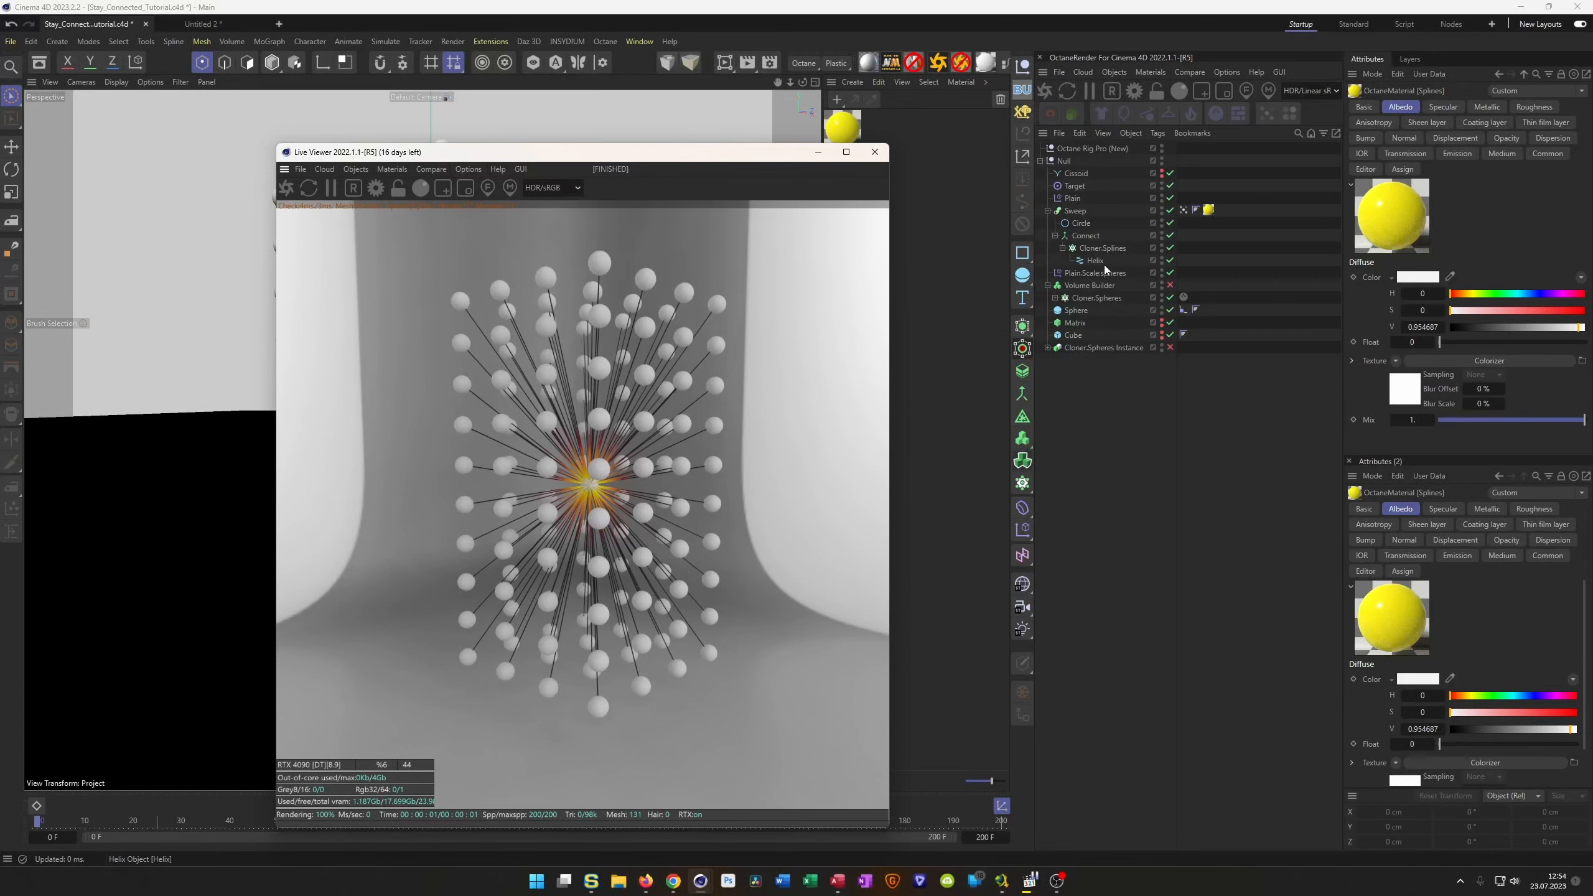
pyautogui.click(1079, 225)
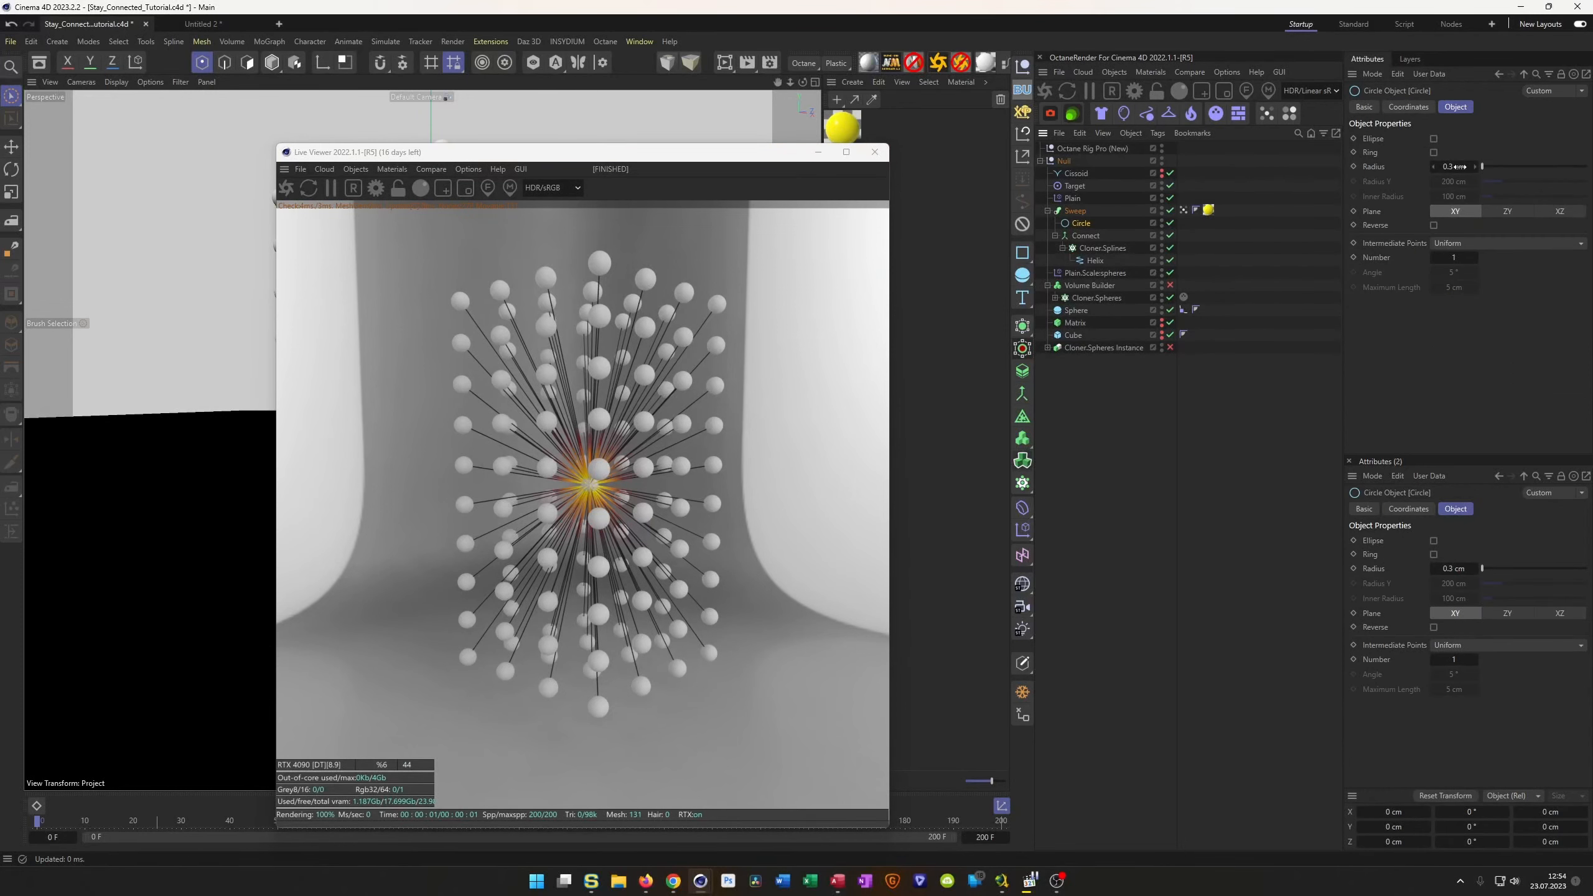
pyautogui.write('0.5')
pyautogui.press('Return')
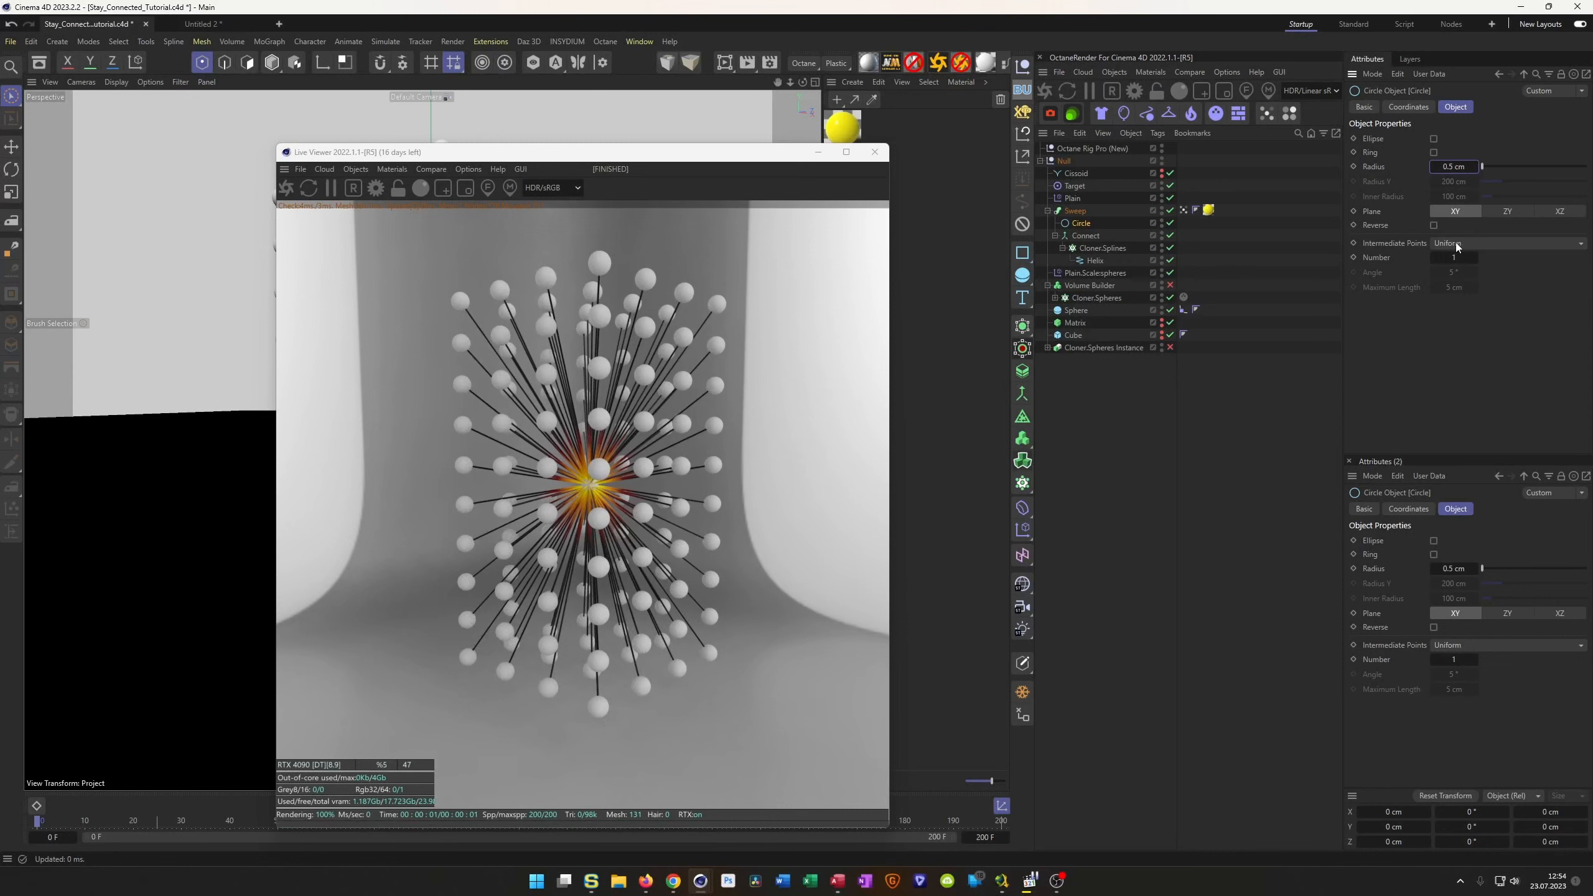
# Set the radius of the Sweep's Circle profile to 0.4 cm.
pyautogui.write('0.4')
pyautogui.press('Return')
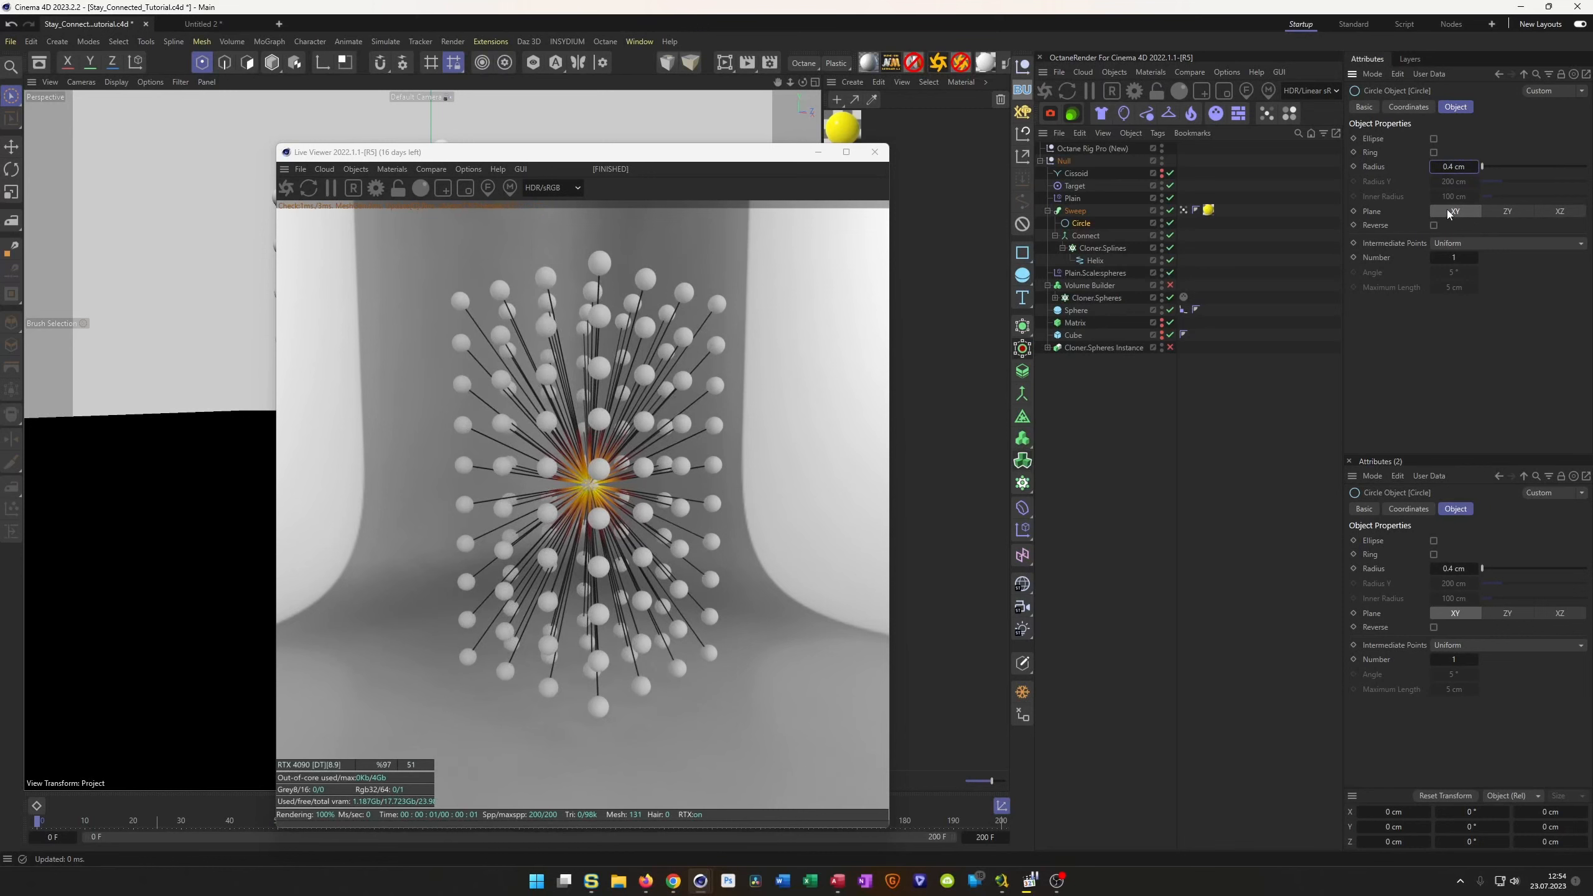
pyautogui.moveTo(748, 162)
pyautogui.mouseDown()
pyautogui.moveTo(1374, 172)
pyautogui.moveTo(732, 160)
pyautogui.mouseUp()
# Set the radius of the Sphere field layer in the Sweep's vertex map to 42 cm.
pyautogui.click(1183, 210)
pyautogui.click(1405, 183)
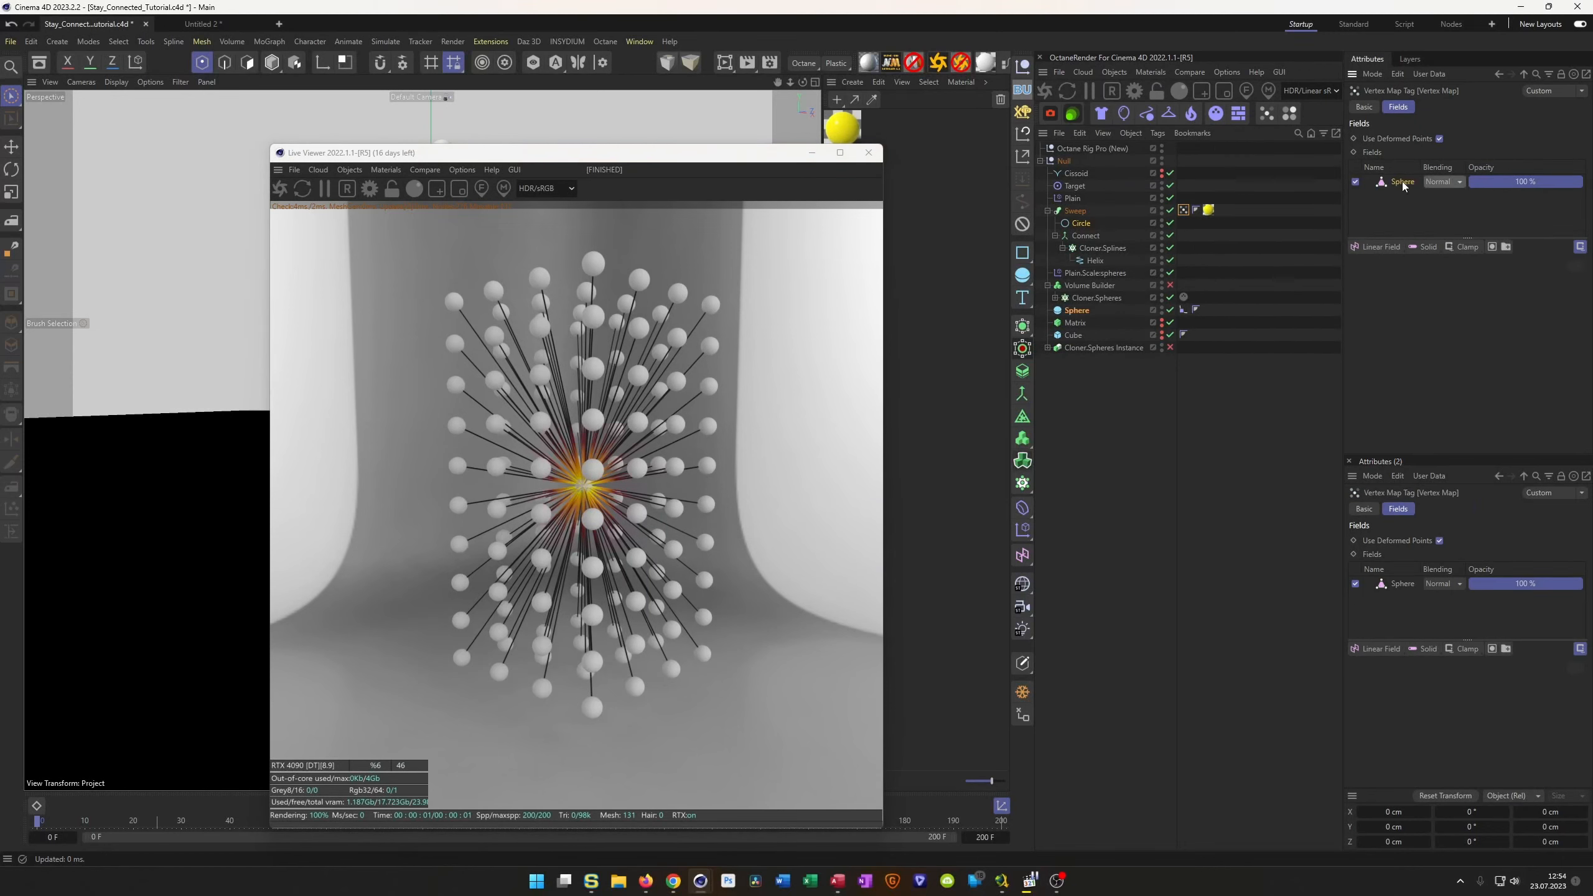
pyautogui.moveTo(1461, 368); pyautogui.dragTo(1477, 367)
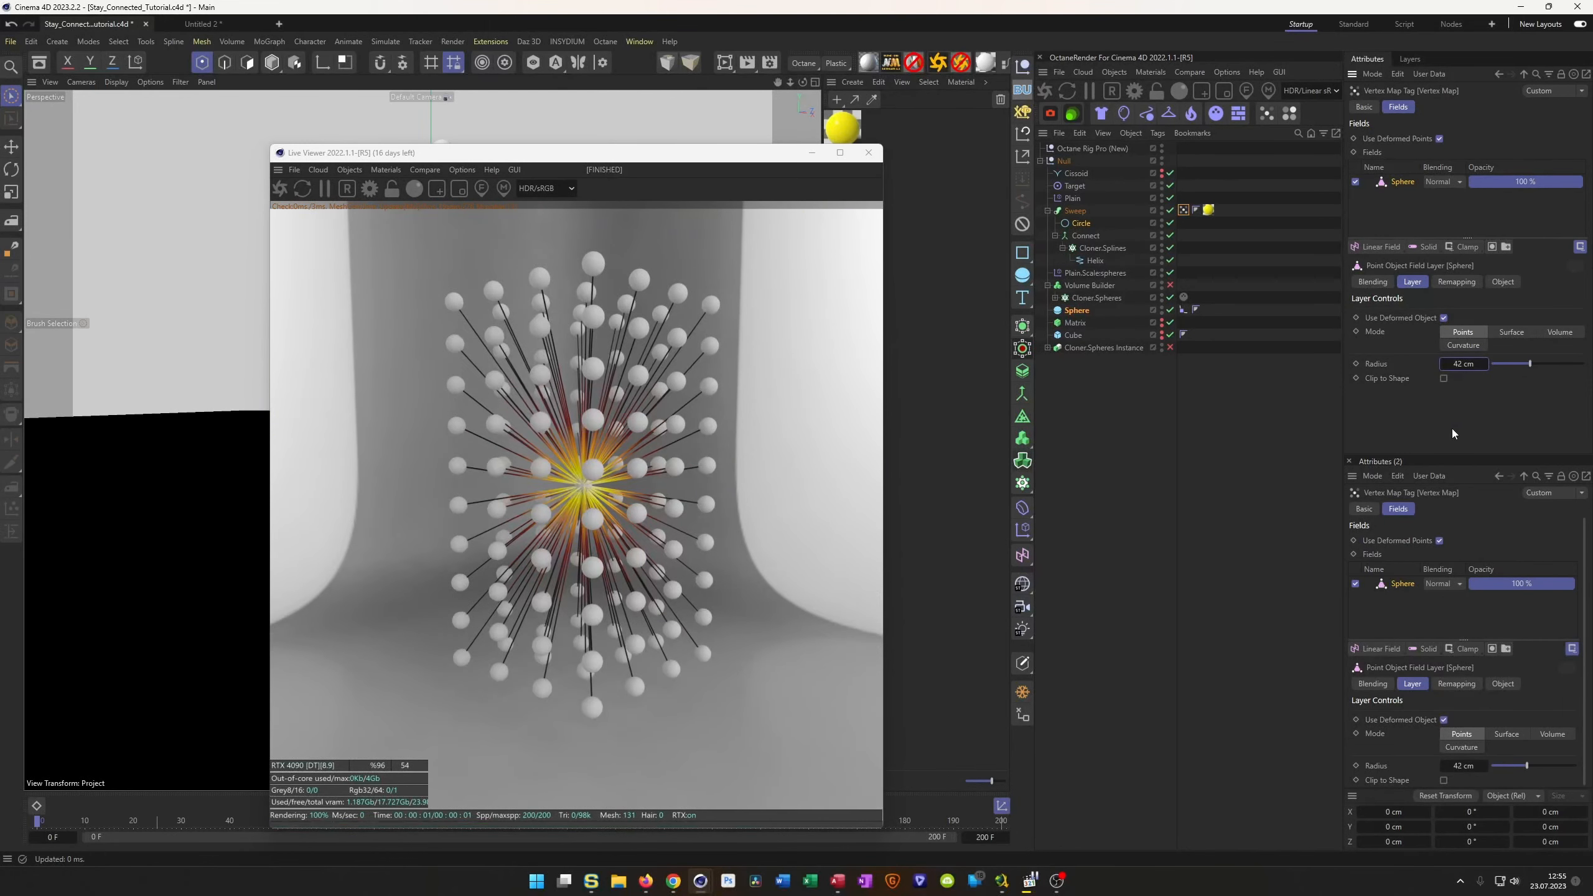
# Save the project and shrink the Live Viewer window so the viewport and object list stay visible.
pyautogui.moveTo(724, 157); pyautogui.dragTo(1309, 166)
pyautogui.hotkey('ctrl', 's')
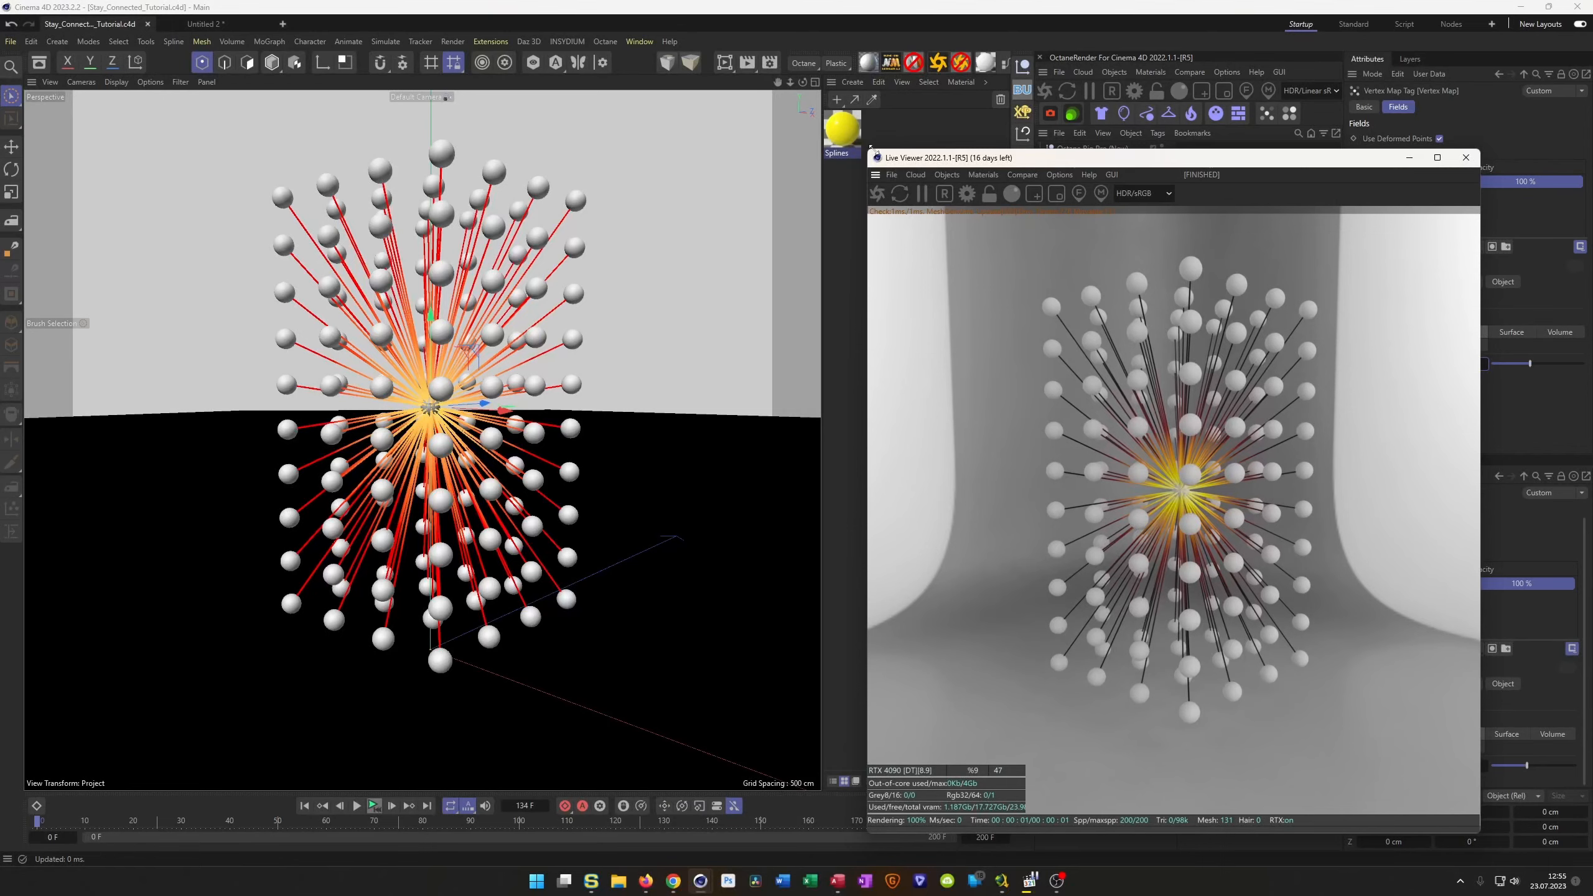
pyautogui.moveTo(871, 151); pyautogui.dragTo(1084, 349)
pyautogui.moveTo(1219, 361); pyautogui.dragTo(1243, 395)
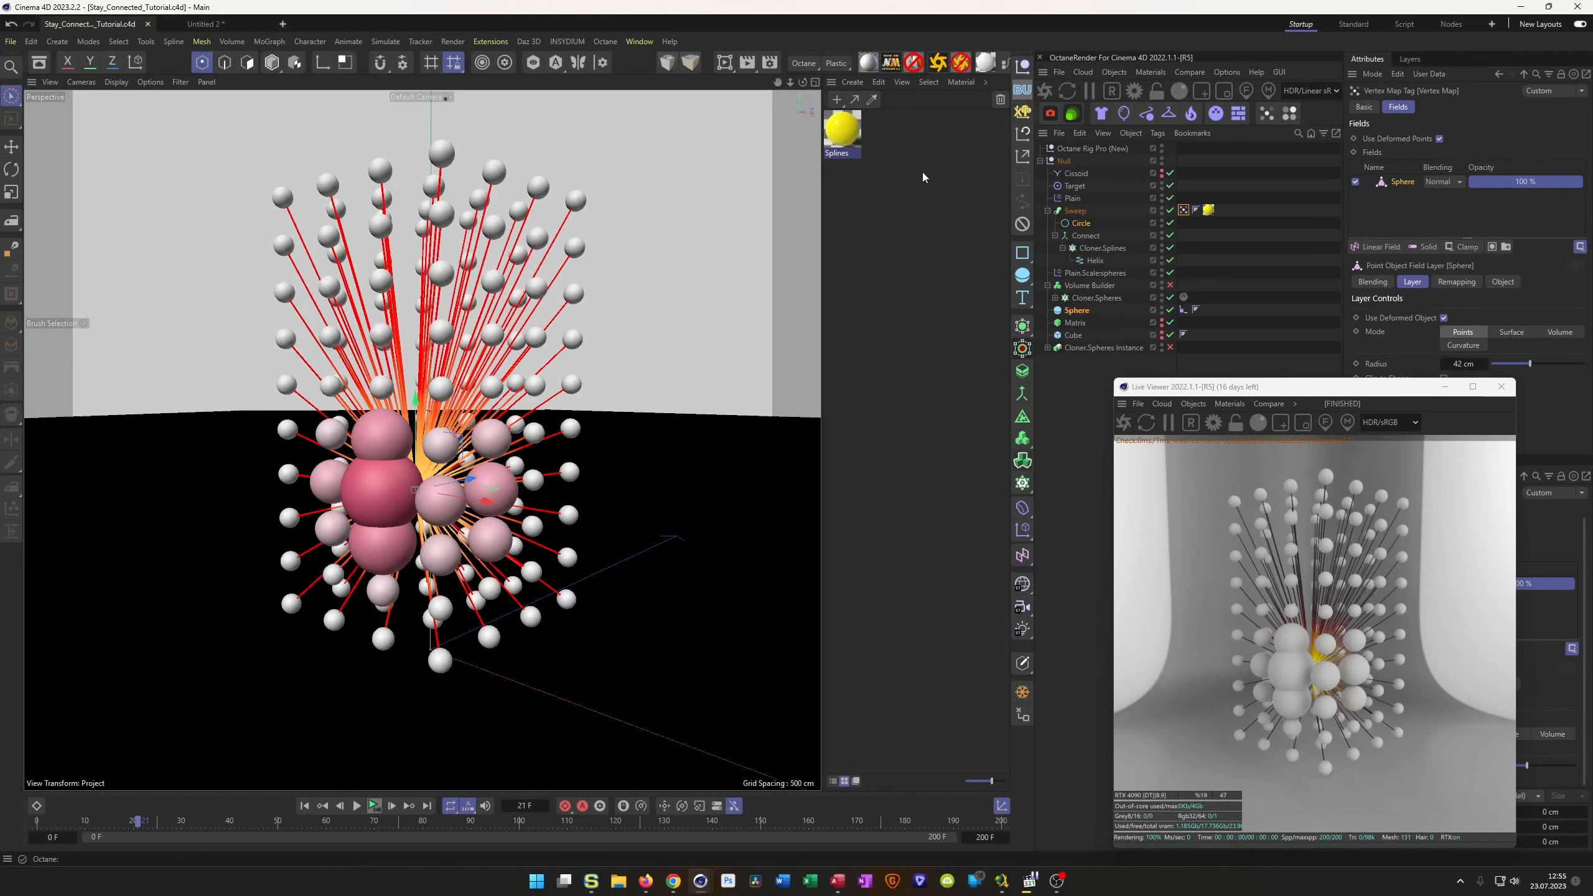
# Create a new Octane material, name it Spheres, and save the project.
pyautogui.click(986, 63)
pyautogui.doubleClick(843, 152)
pyautogui.write('Spheres')
pyautogui.press('Return')
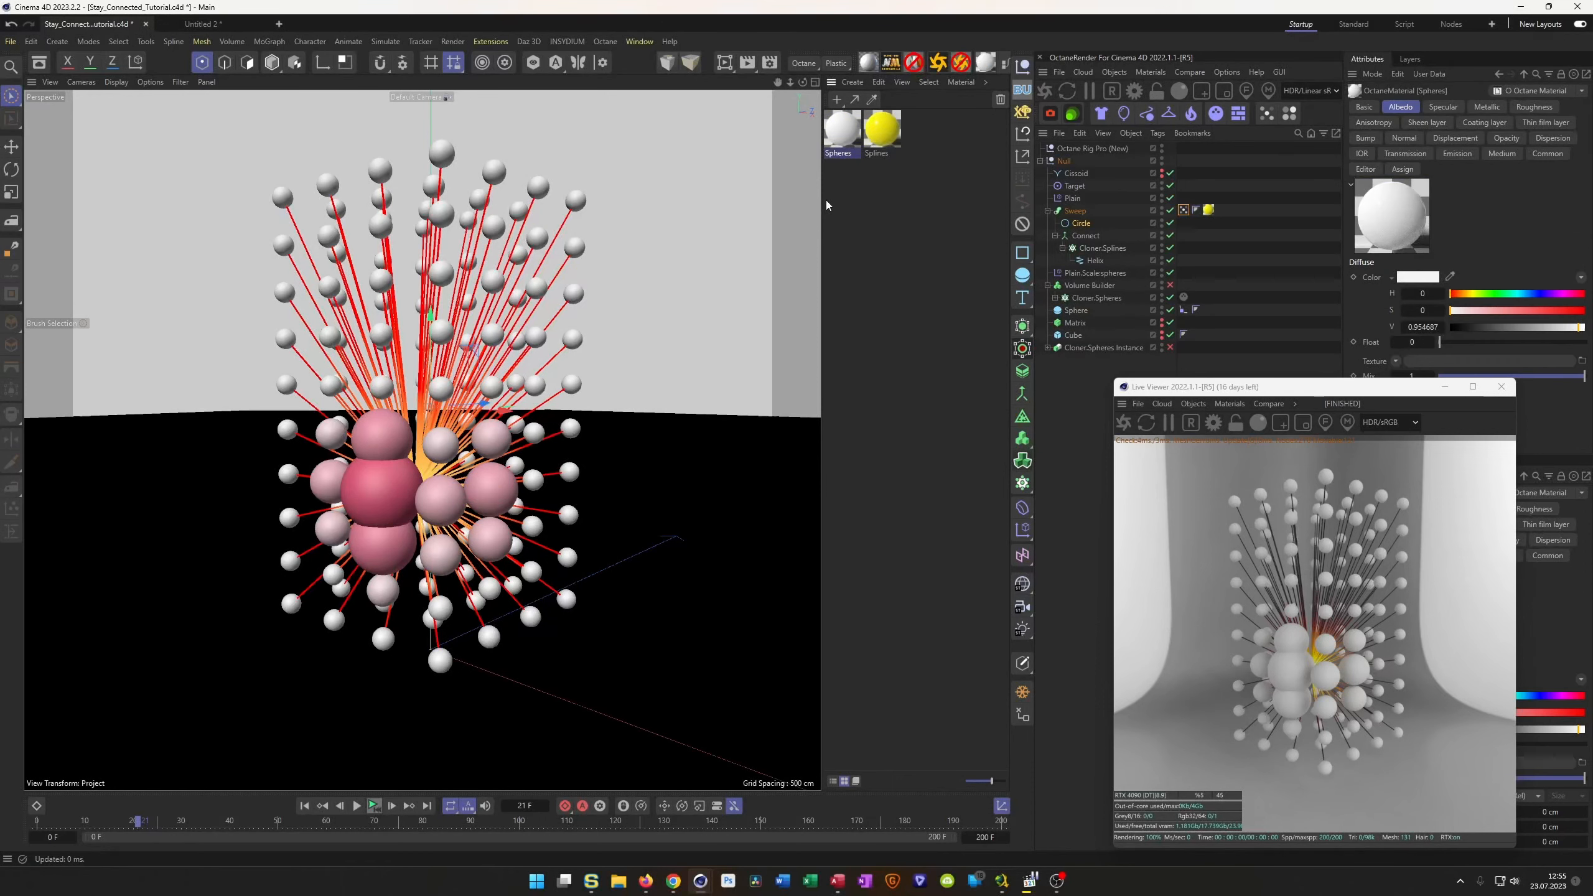
pyautogui.hotkey('ctrl', 's')
# Open the Spheres material in the node editor and review the field settings of the Plain.Scalespheres effector.
pyautogui.click(1002, 70)
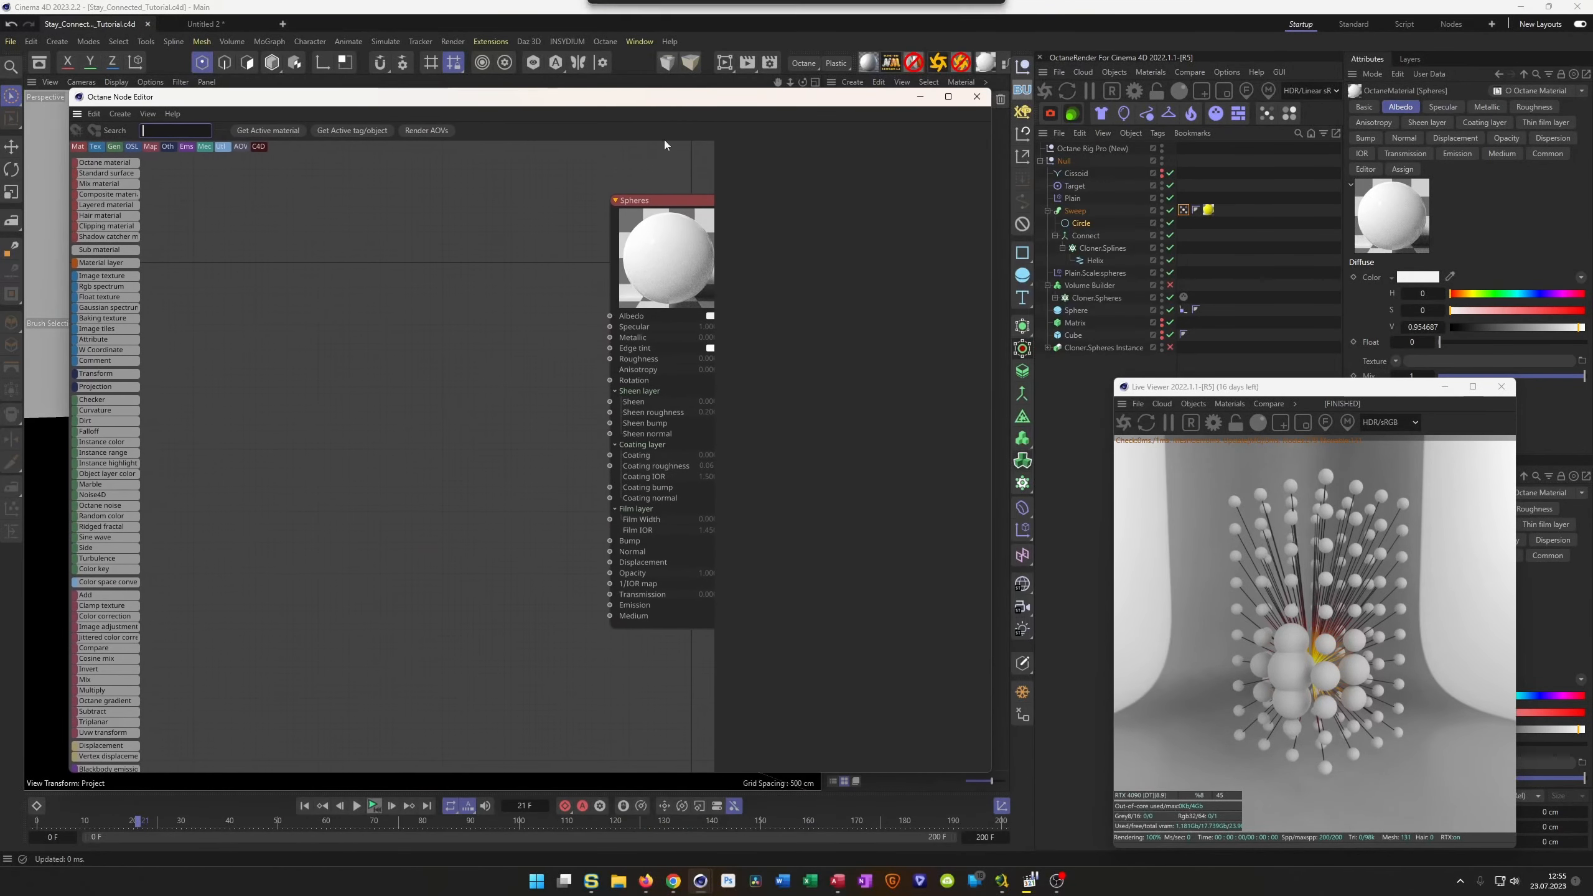
pyautogui.click(667, 199)
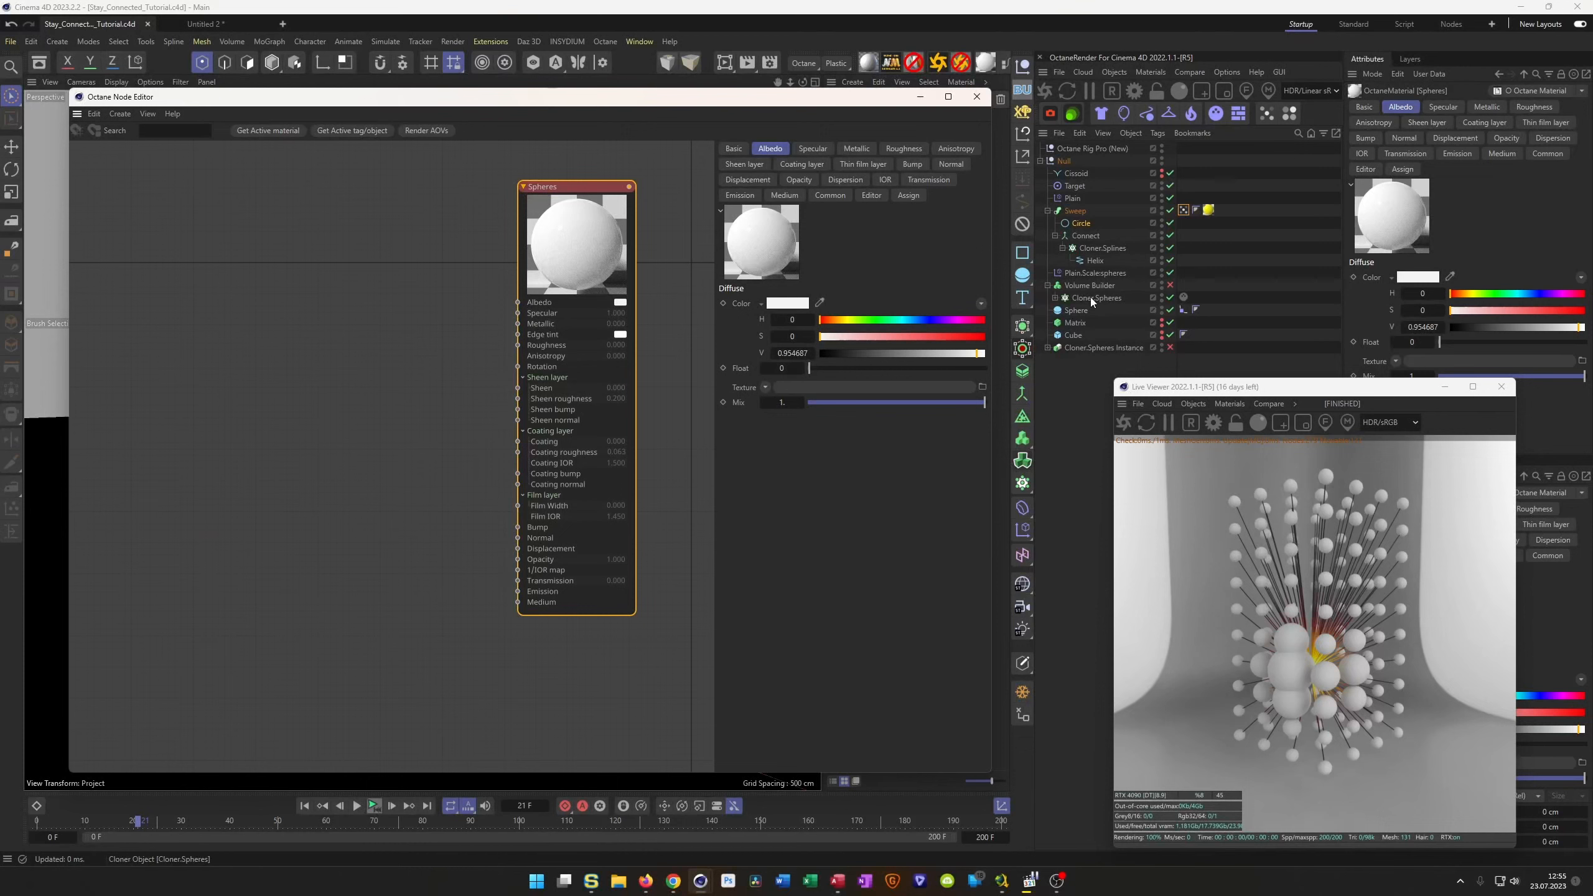
pyautogui.click(1056, 299)
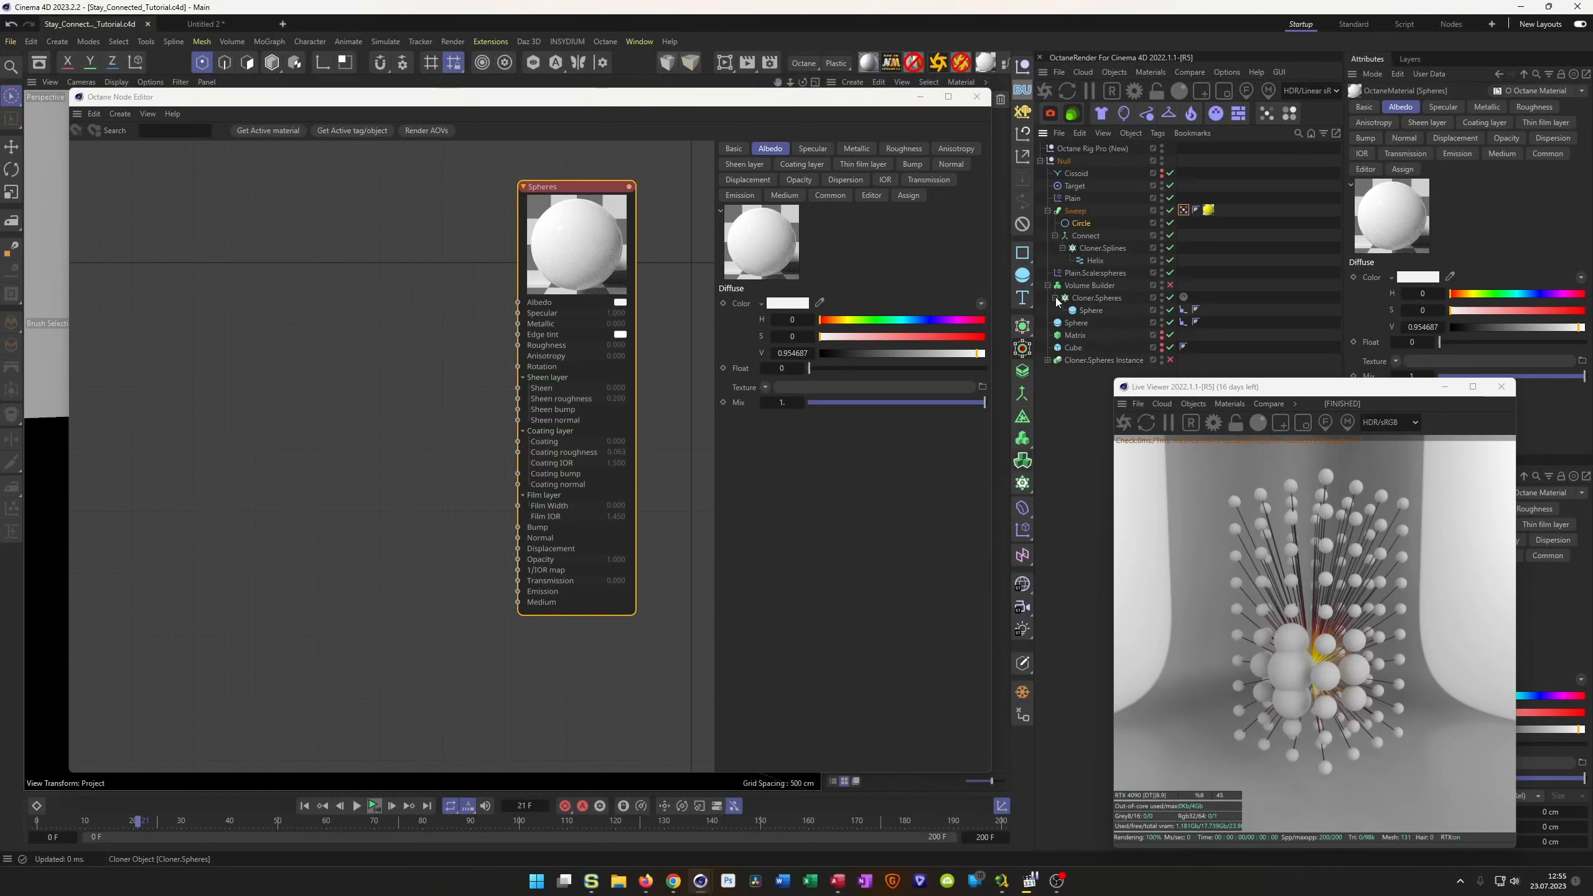
pyautogui.click(1101, 274)
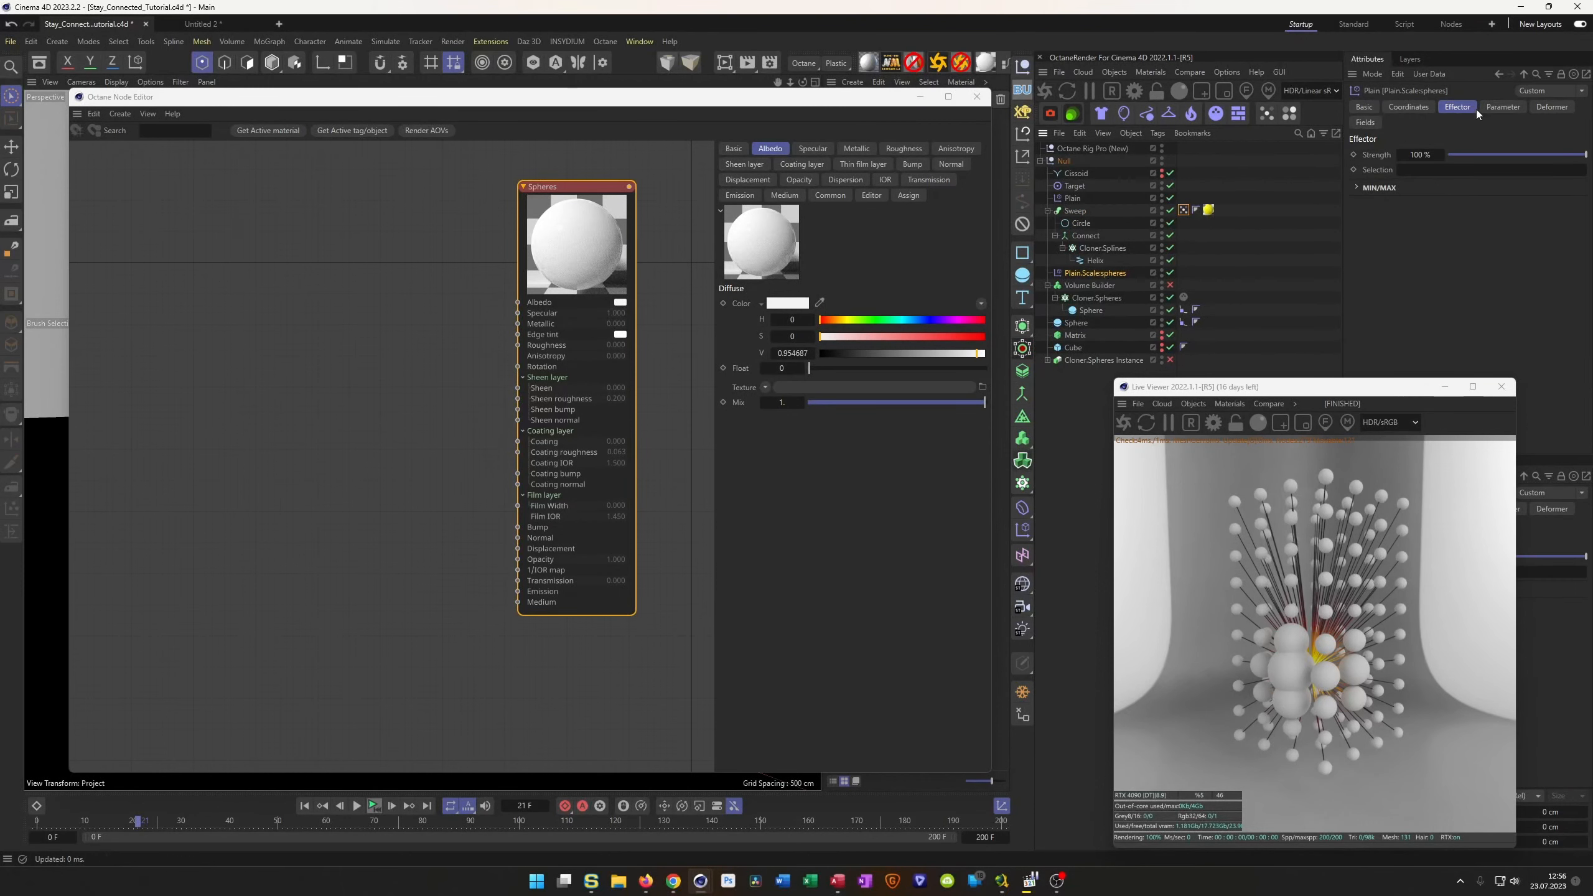
pyautogui.click(1370, 124)
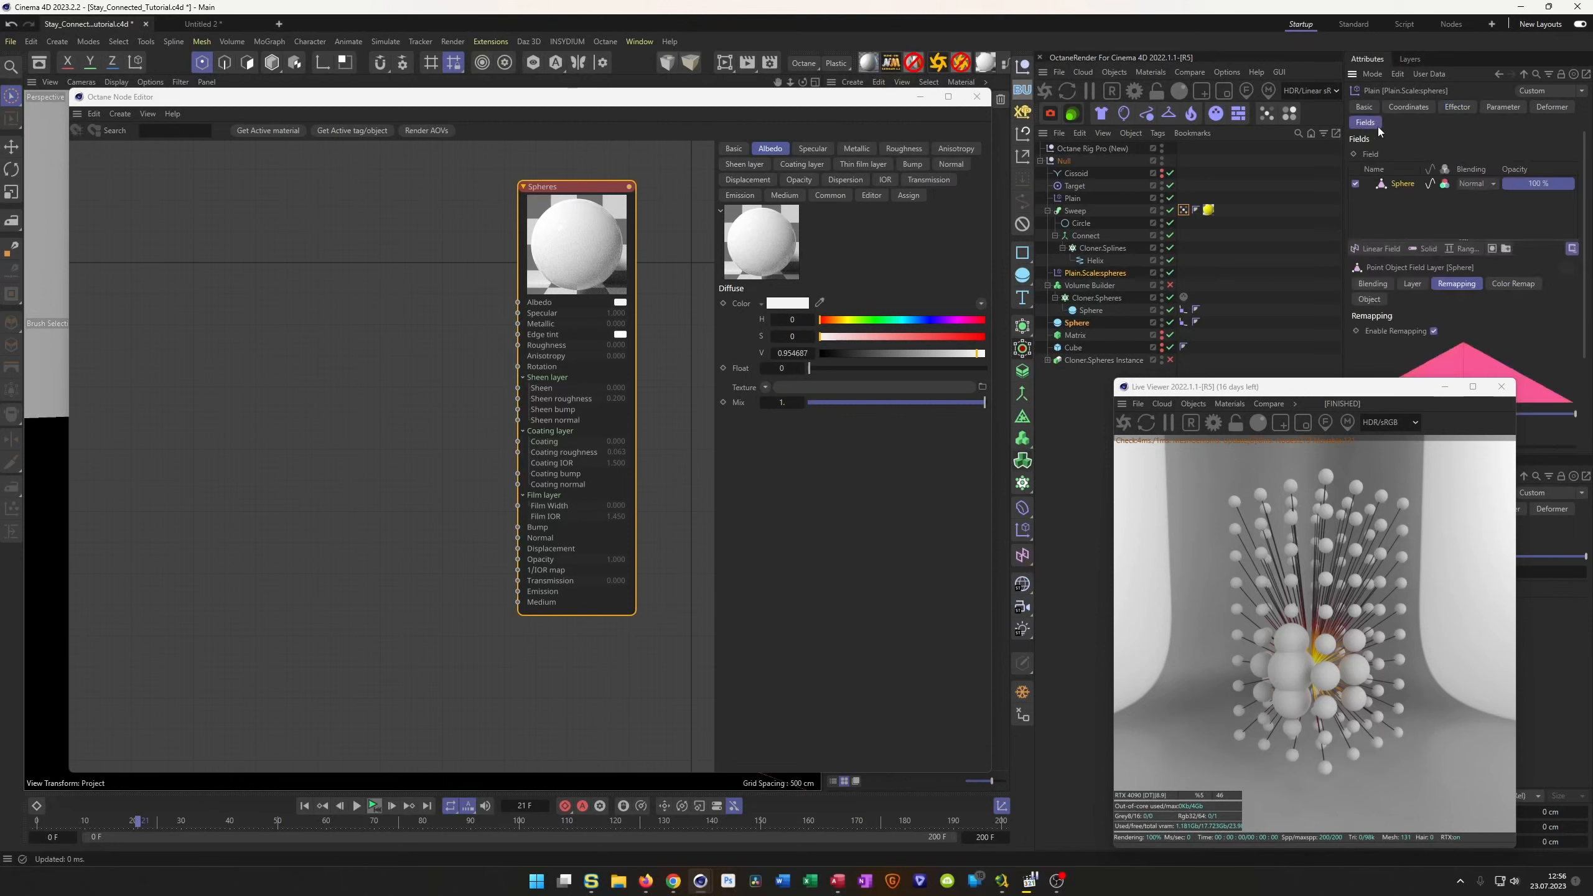
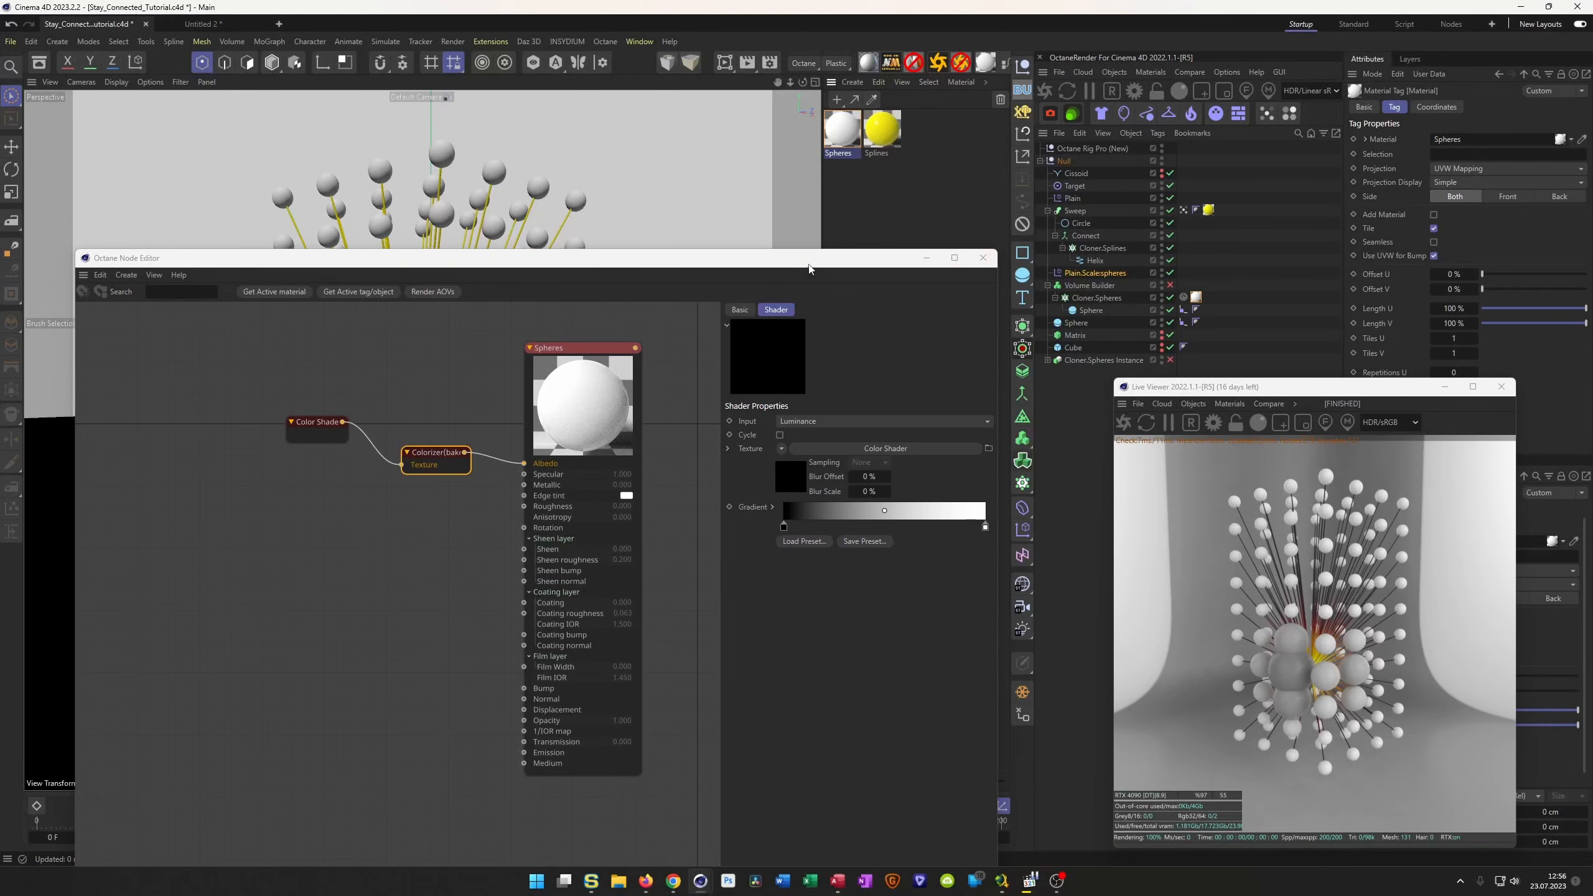
# Load the Heat 3 gradient preset into the Colorizer node feeding the Spheres material's Albedo.
pyautogui.moveTo(809, 269); pyautogui.dragTo(786, 103)
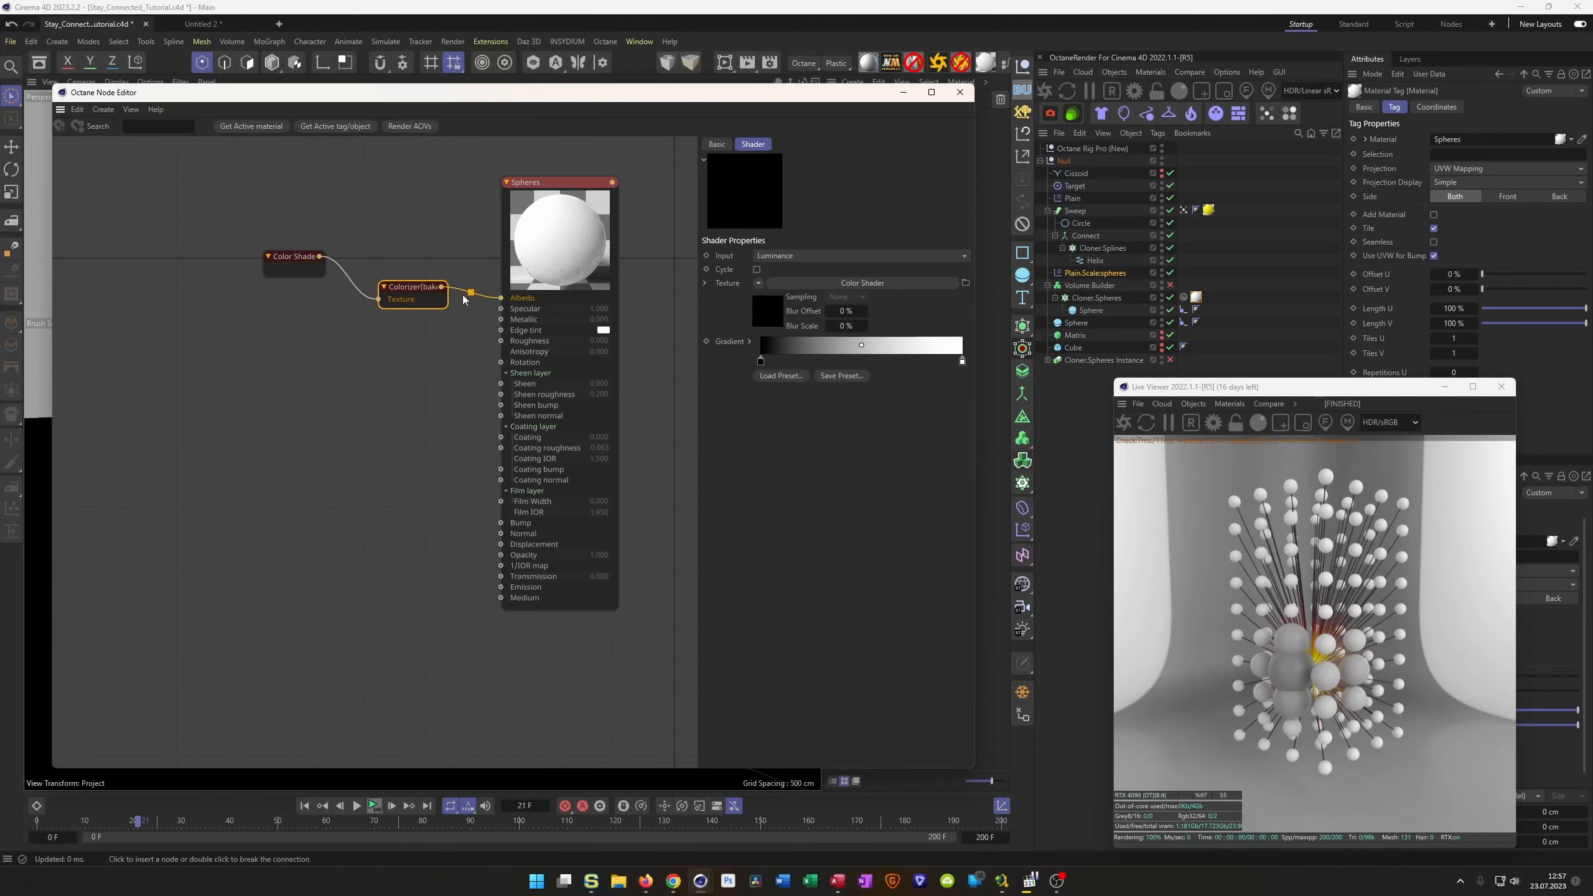
pyautogui.click(760, 375)
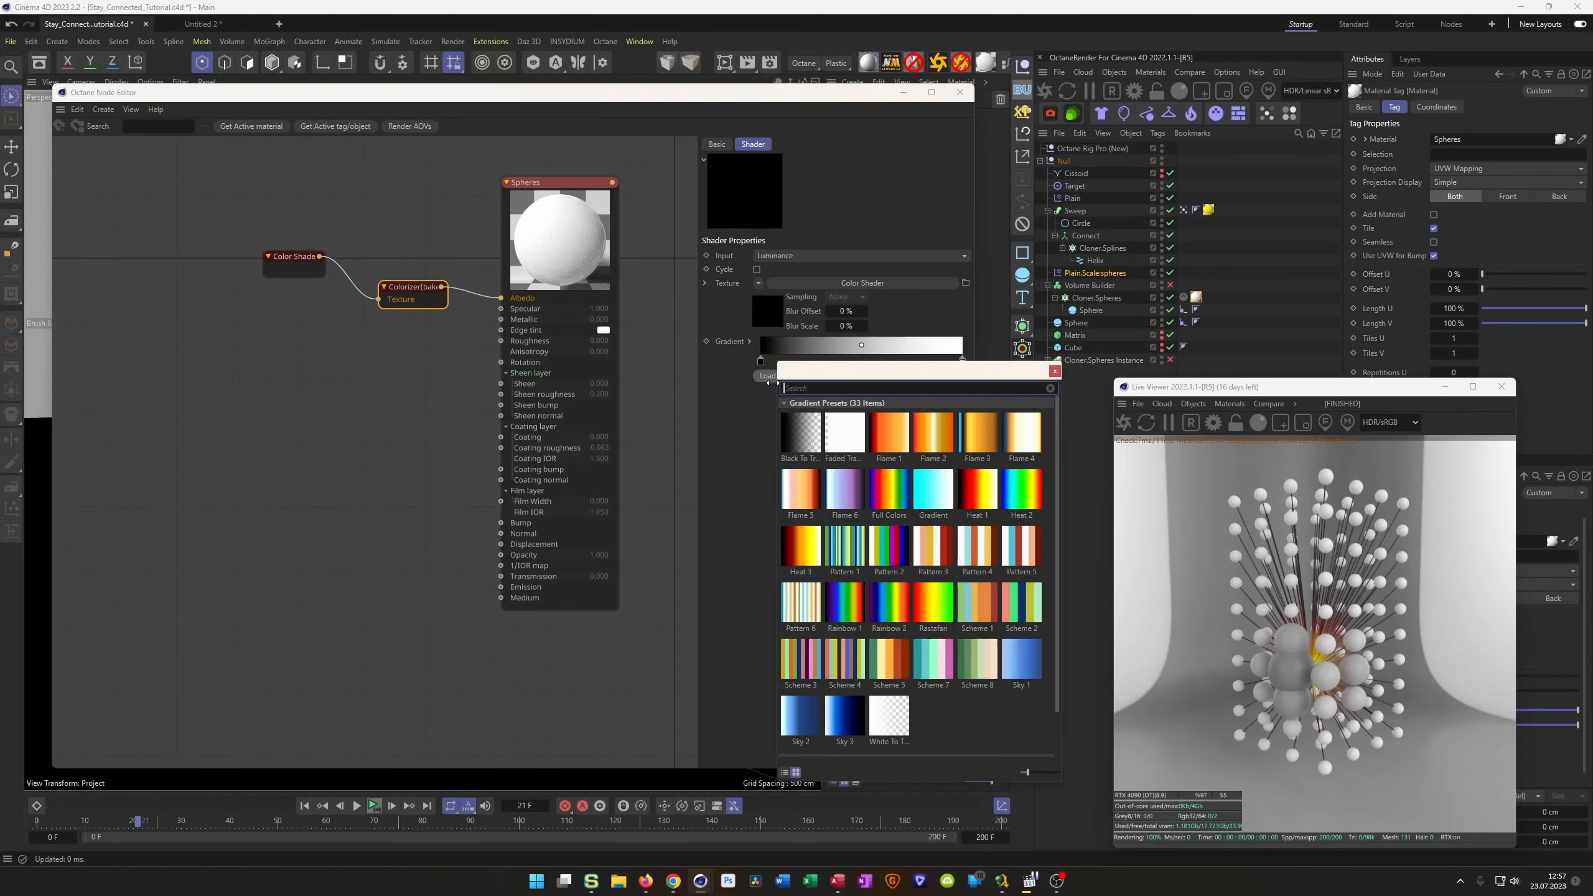
pyautogui.click(801, 546)
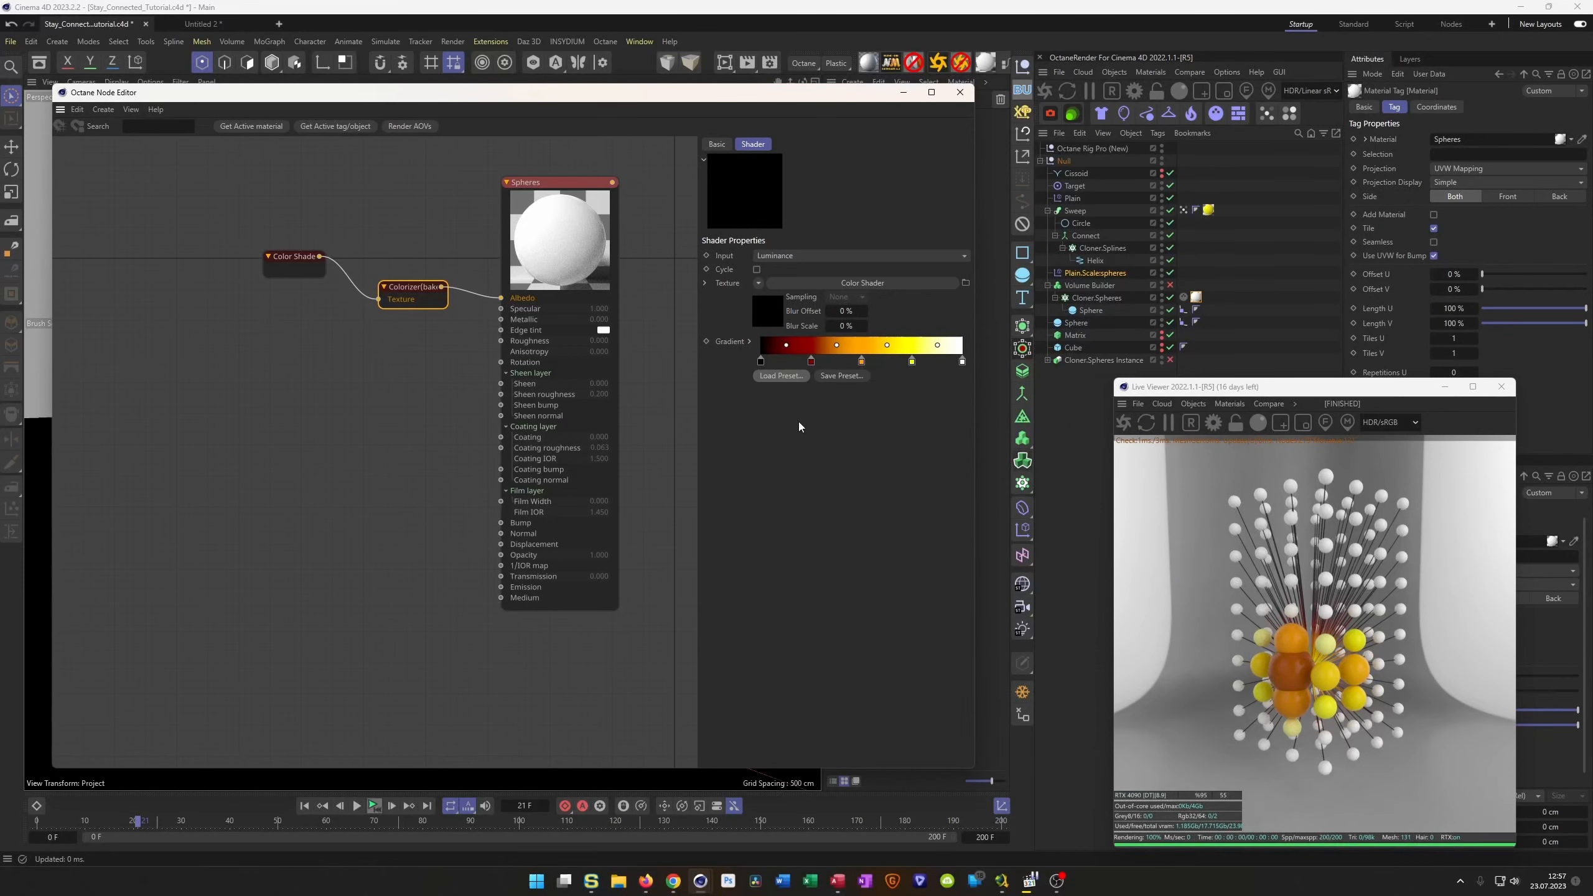
# Compress all the Colorizer's gradient knots toward the white end, close the node editor, and save the project.
pyautogui.moveTo(755, 349); pyautogui.dragTo(970, 373)
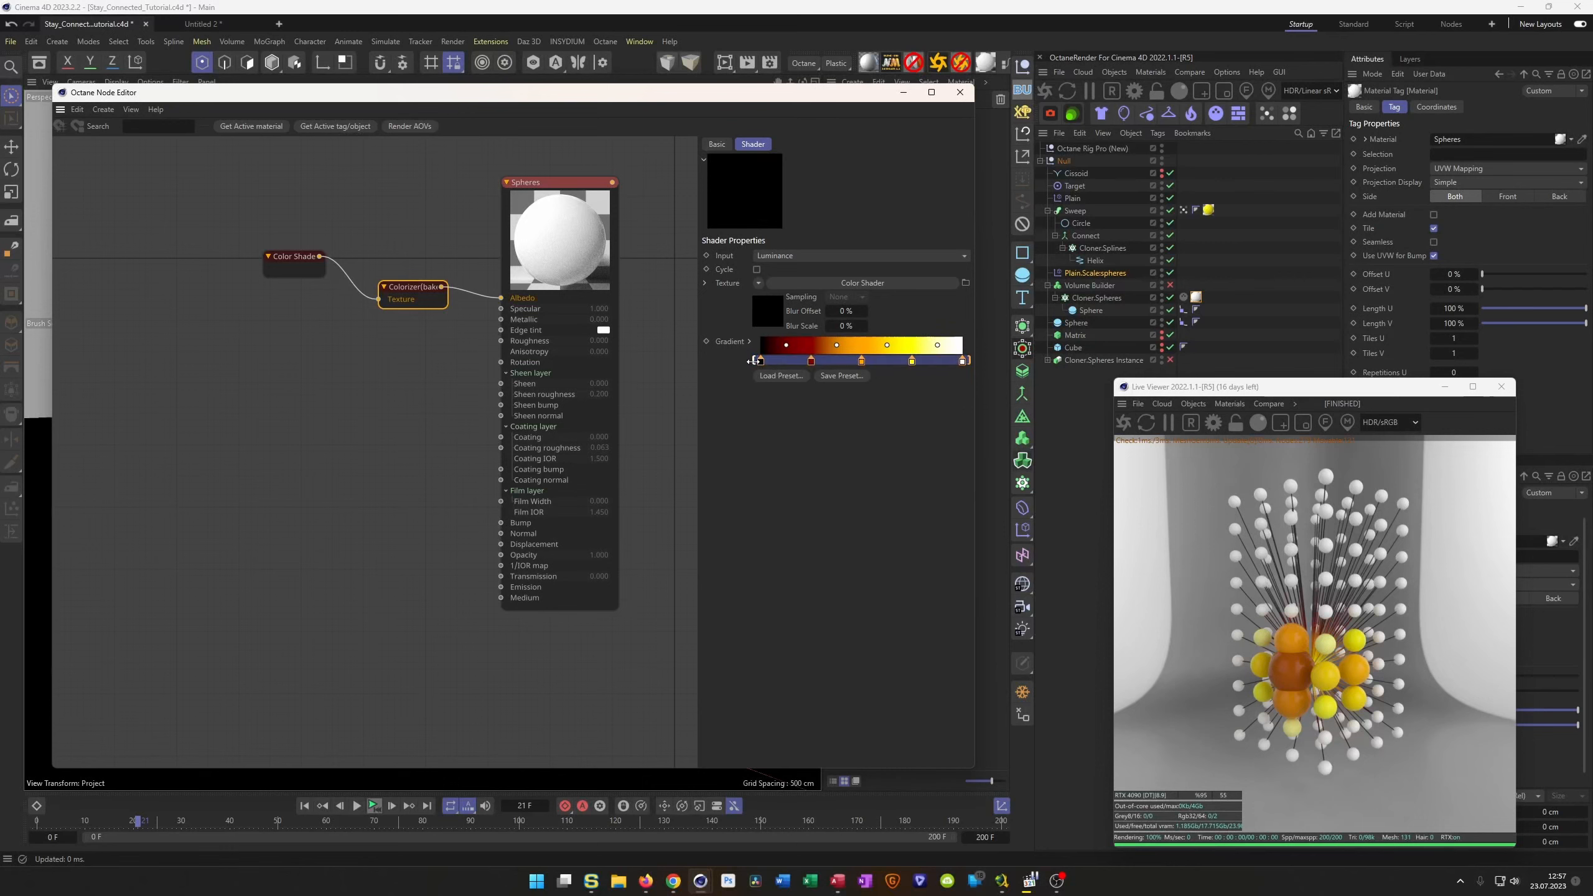
pyautogui.moveTo(753, 360); pyautogui.dragTo(812, 368)
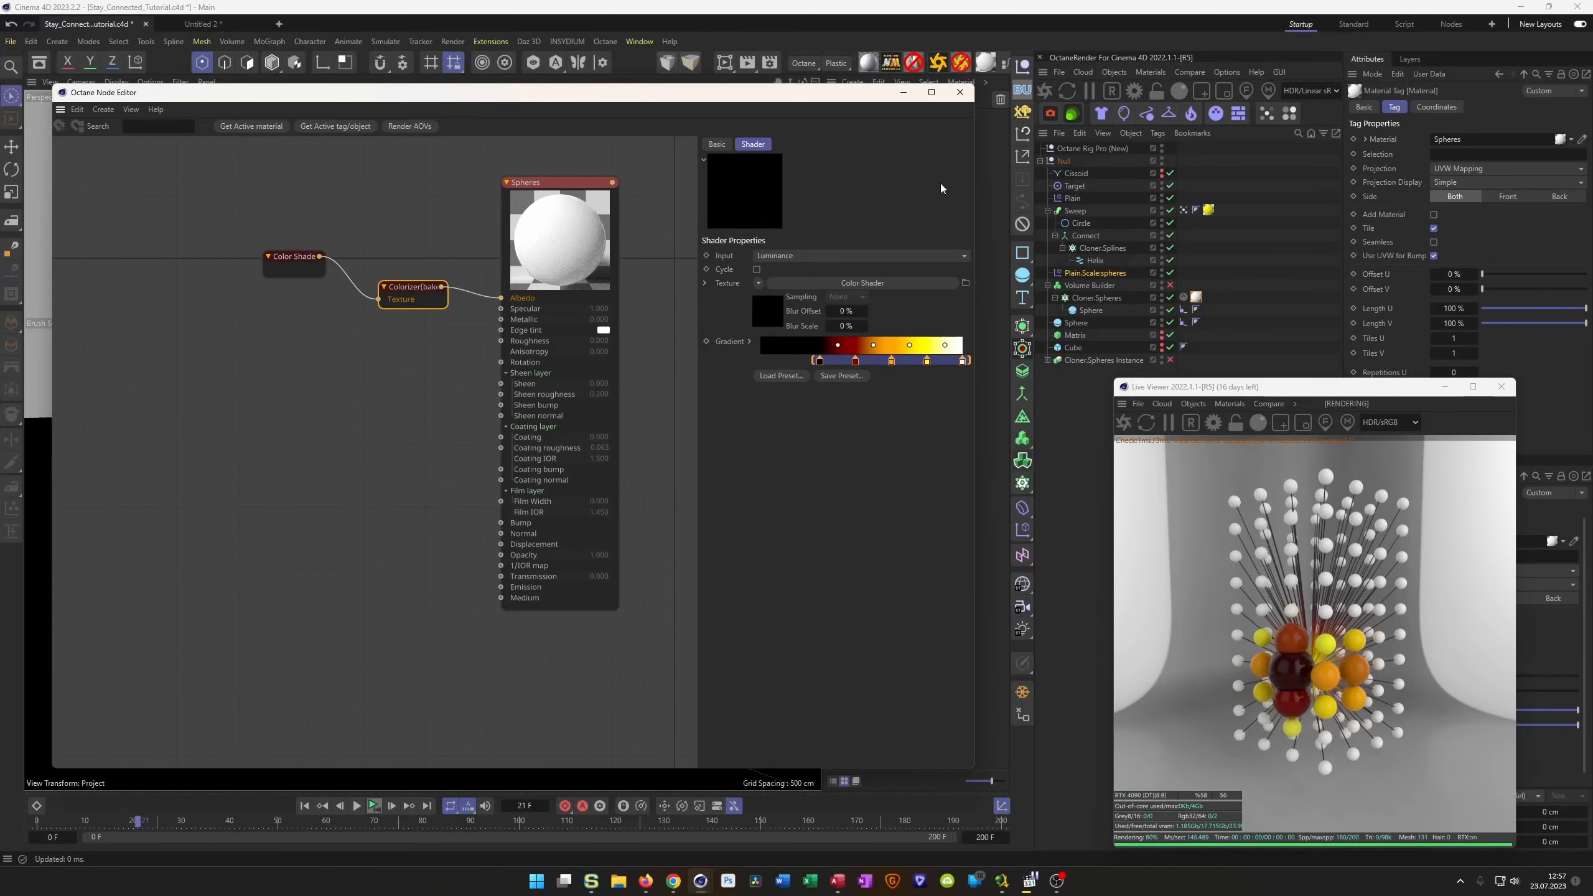
pyautogui.click(960, 92)
pyautogui.hotkey('ctrl', 's')
# Enable the Volume Builder and Cloner.Spheres Instance, and inspect the colored spheres up close in the Live Viewer.
pyautogui.moveTo(1280, 391); pyautogui.dragTo(495, 257)
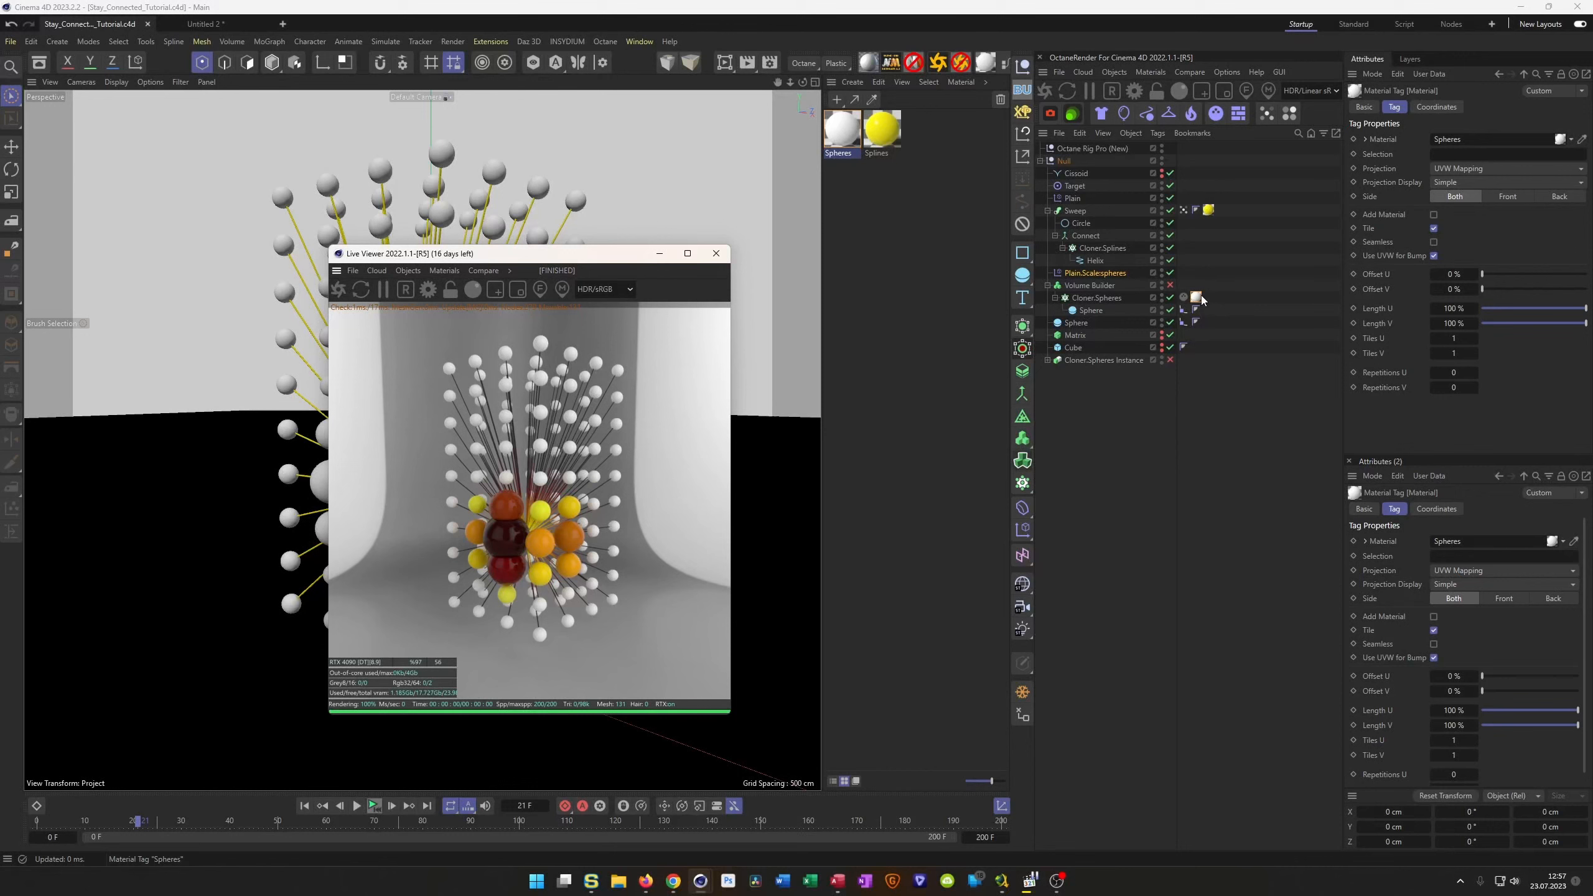
pyautogui.click(1165, 287)
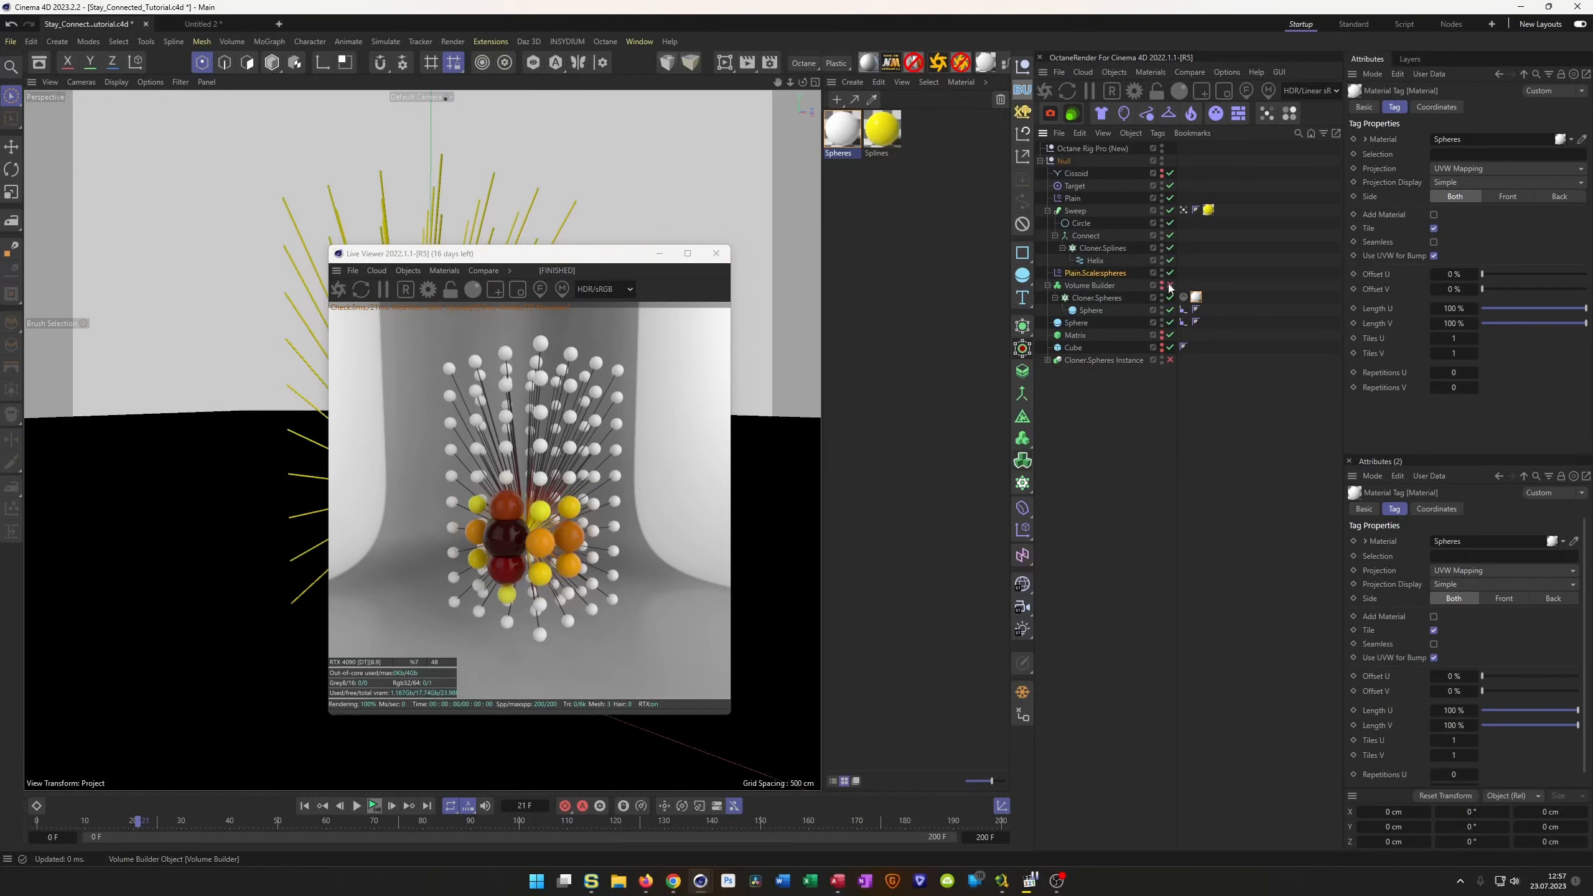
pyautogui.click(1170, 360)
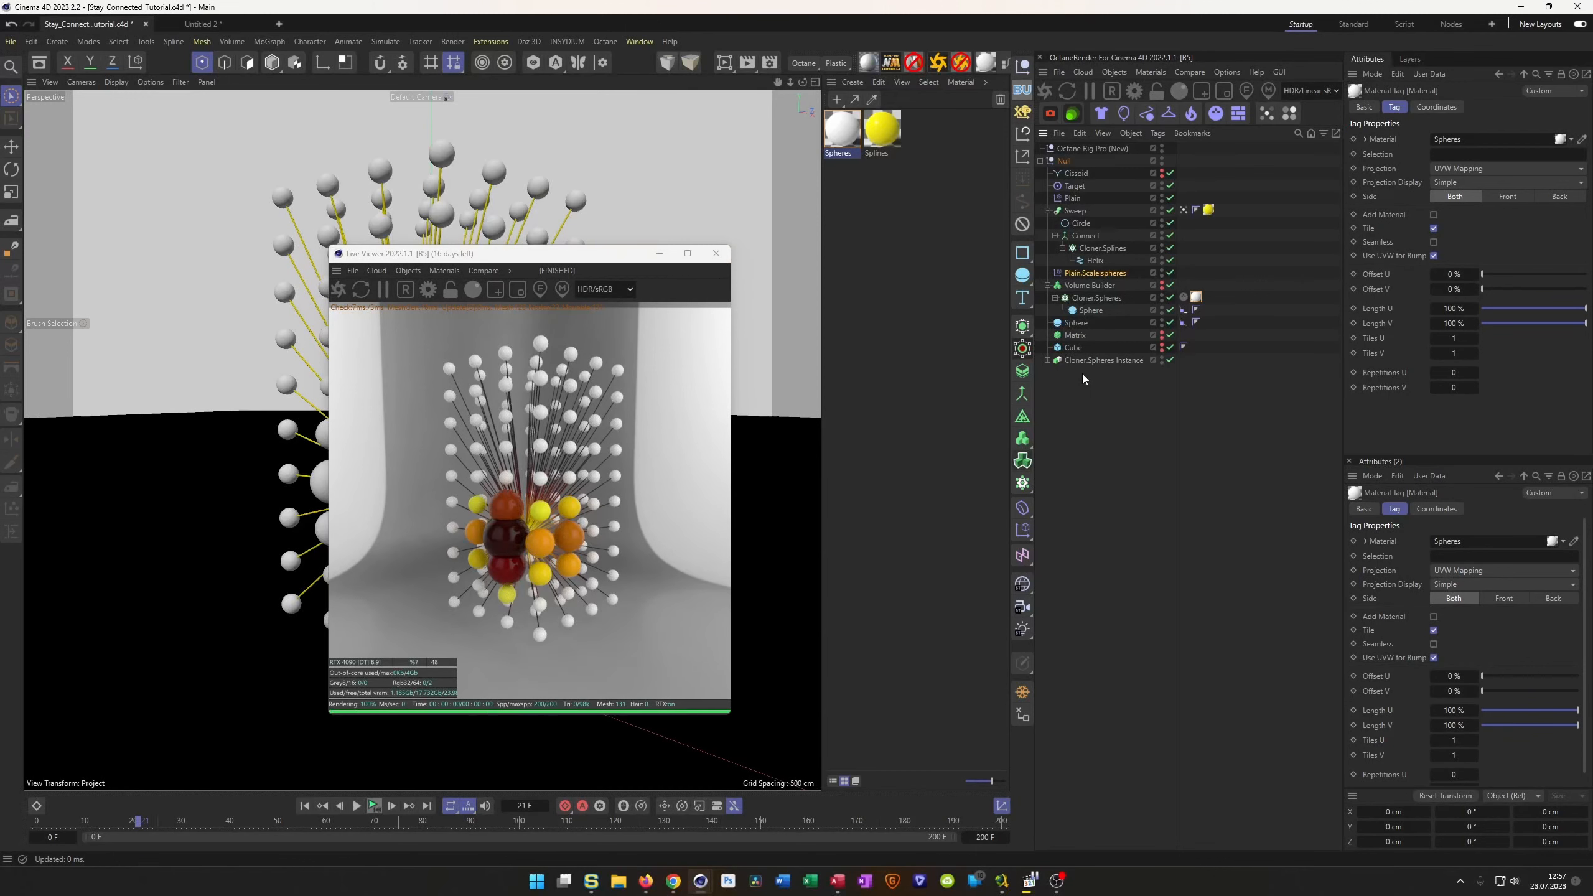
pyautogui.click(1047, 361)
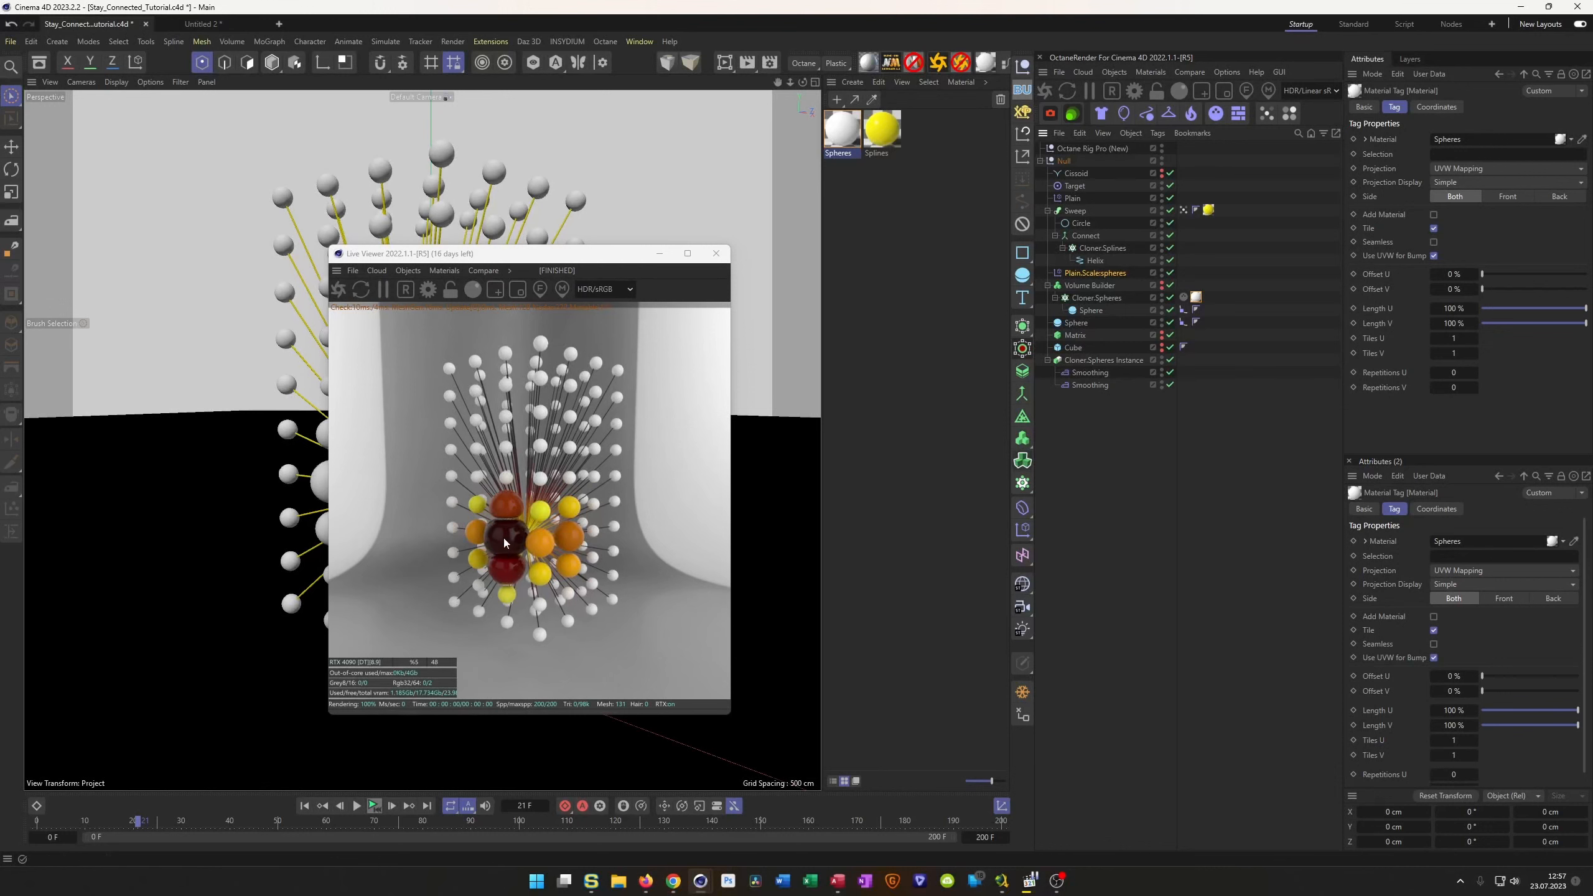
pyautogui.scroll(6, 501, 571)
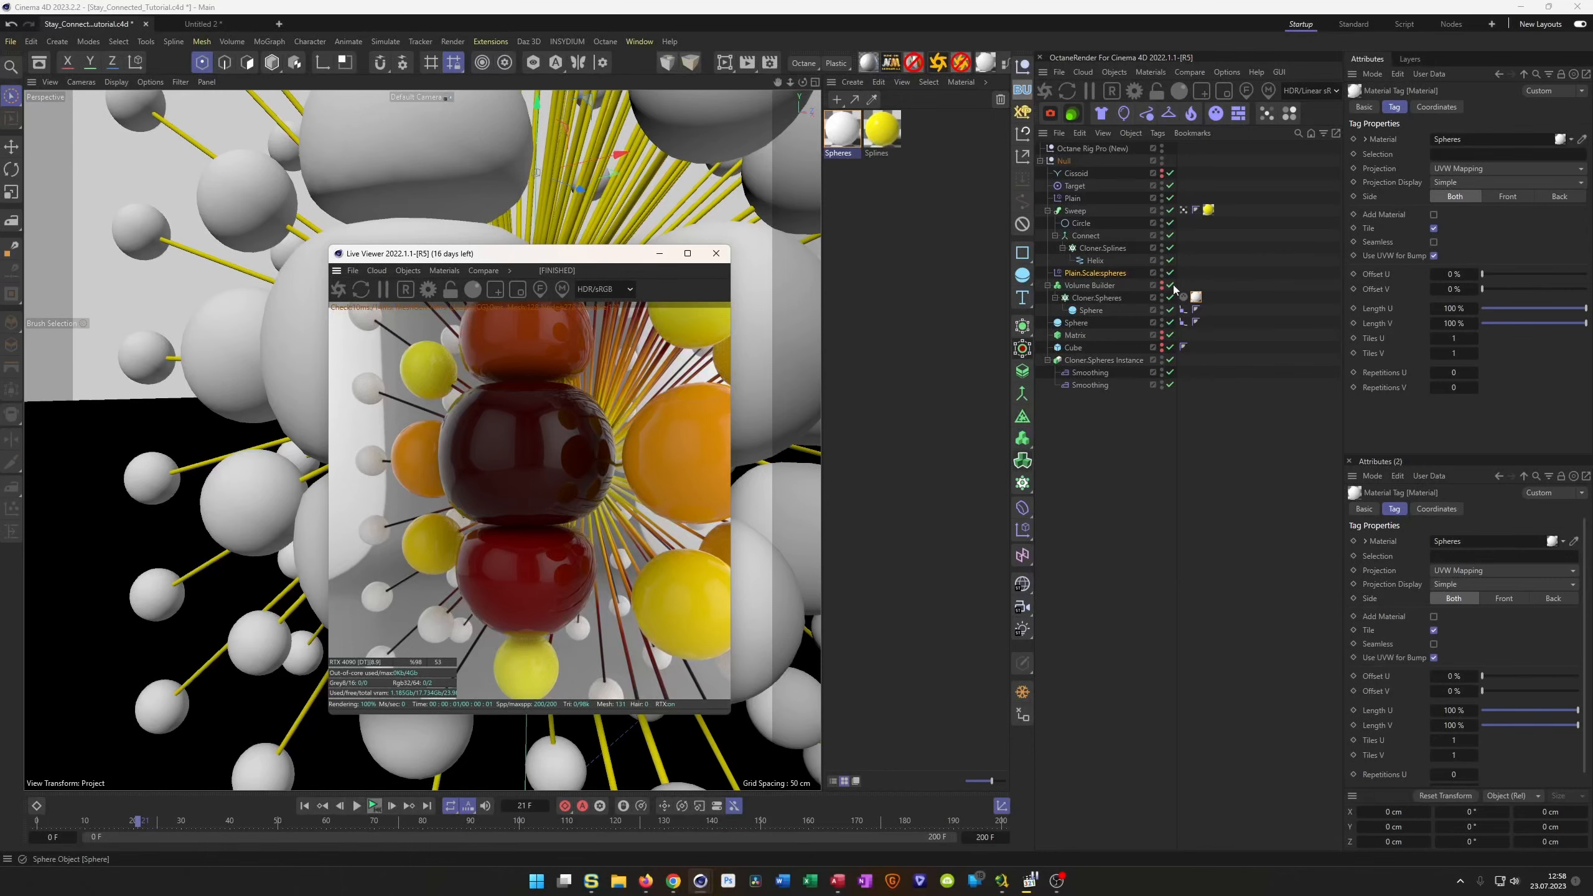
pyautogui.scroll(-6, 612, 458)
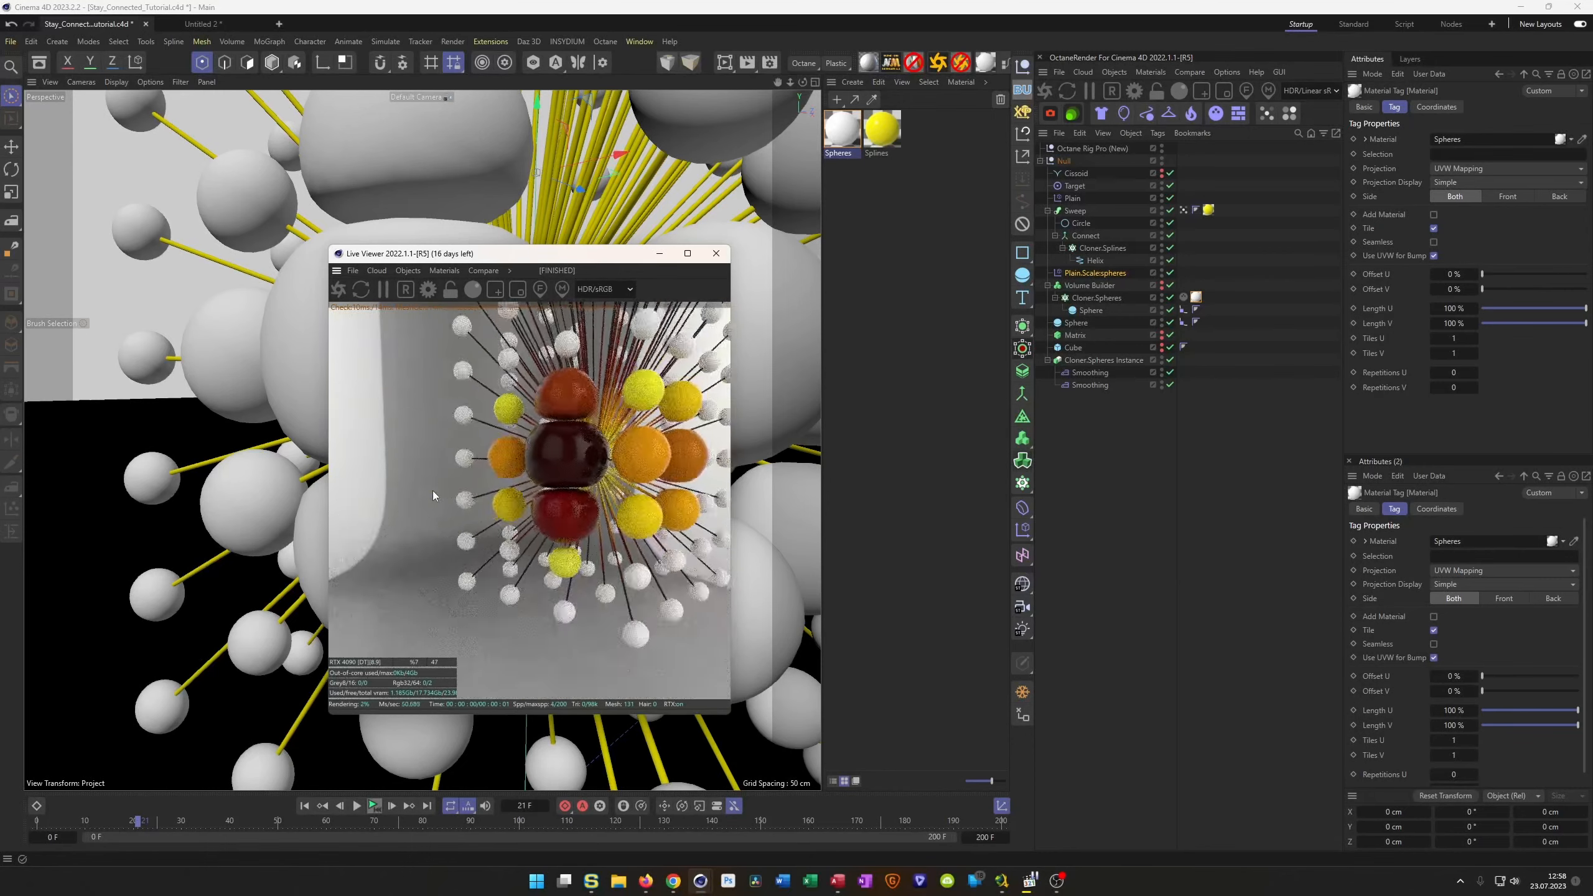
pyautogui.scroll(-1, 582, 470)
pyautogui.moveTo(583, 469); pyautogui.dragTo(437, 596, button='right')
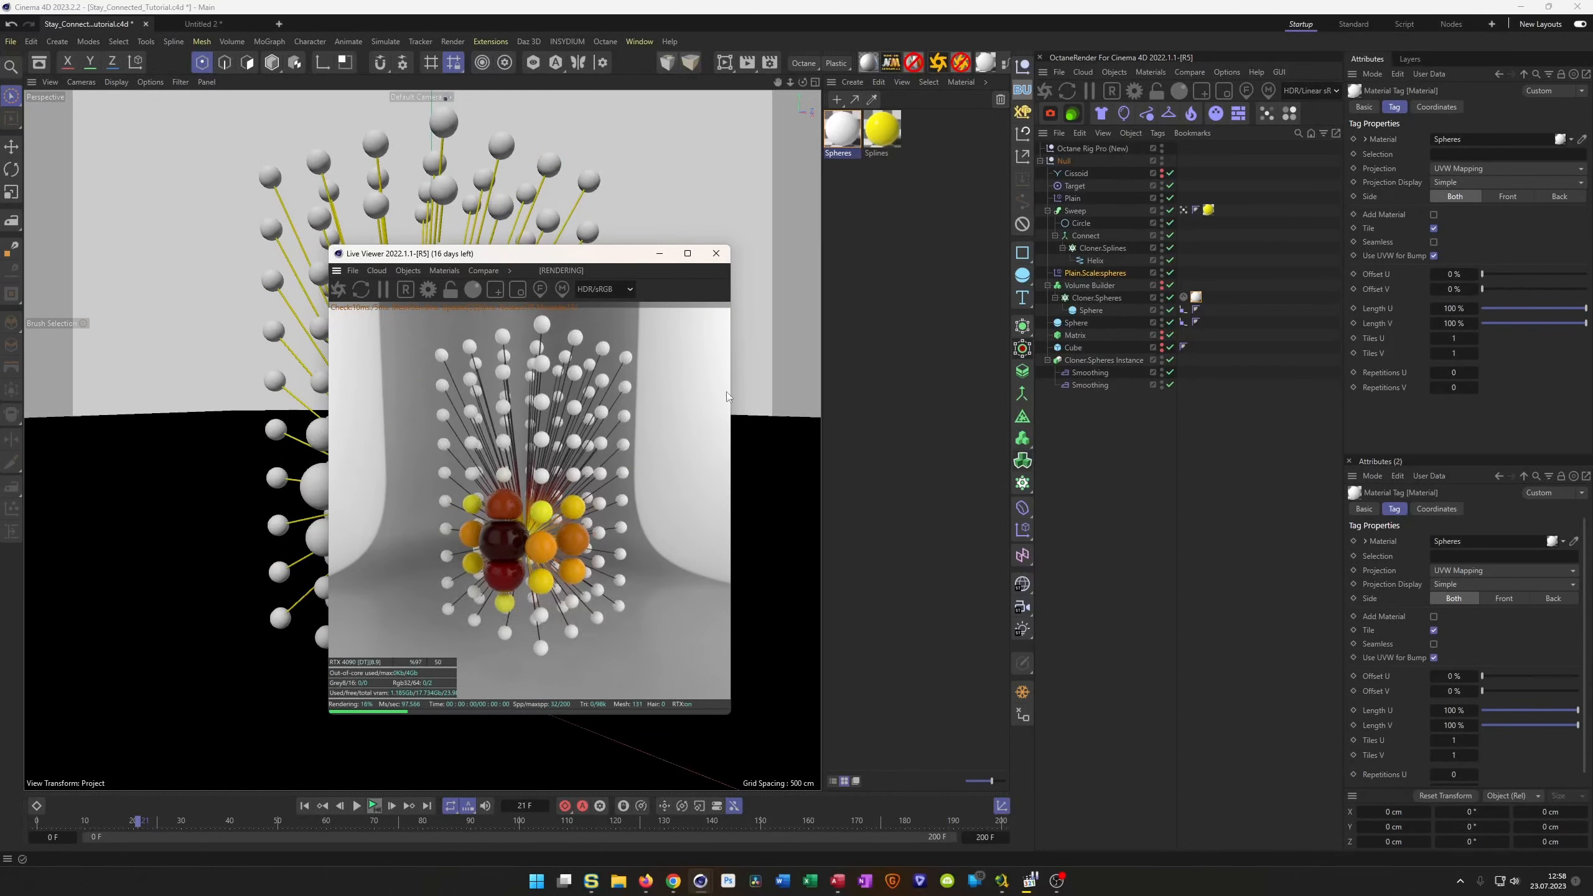
# Close the Live Viewer, save the project, and add a camera matching the current view.
pyautogui.click(716, 253)
pyautogui.hotkey('ctrl', 's')
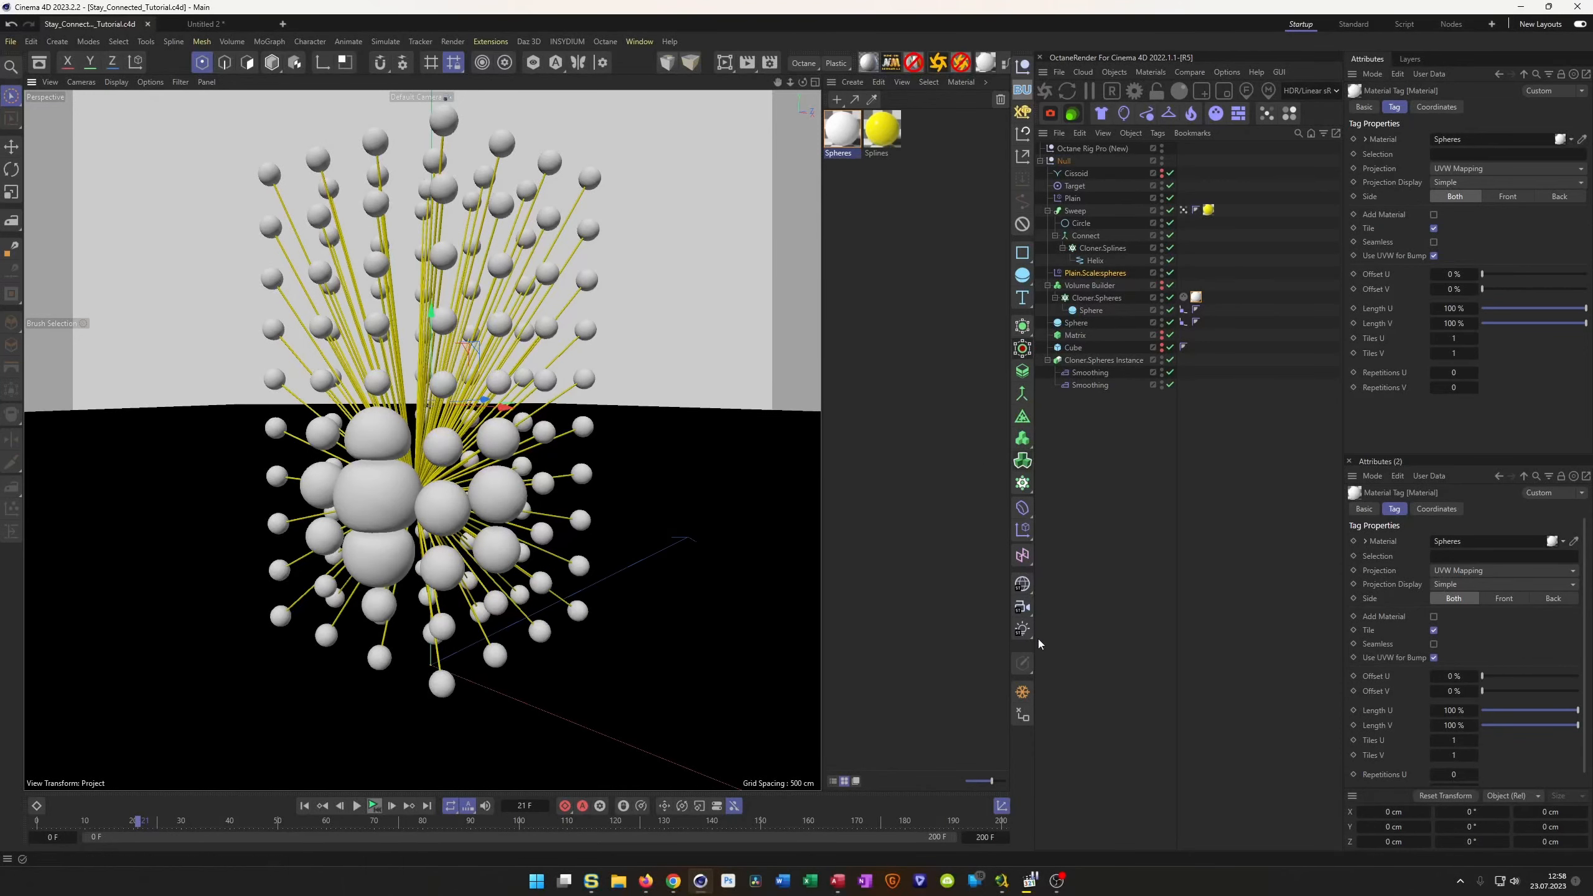
pyautogui.click(1023, 608)
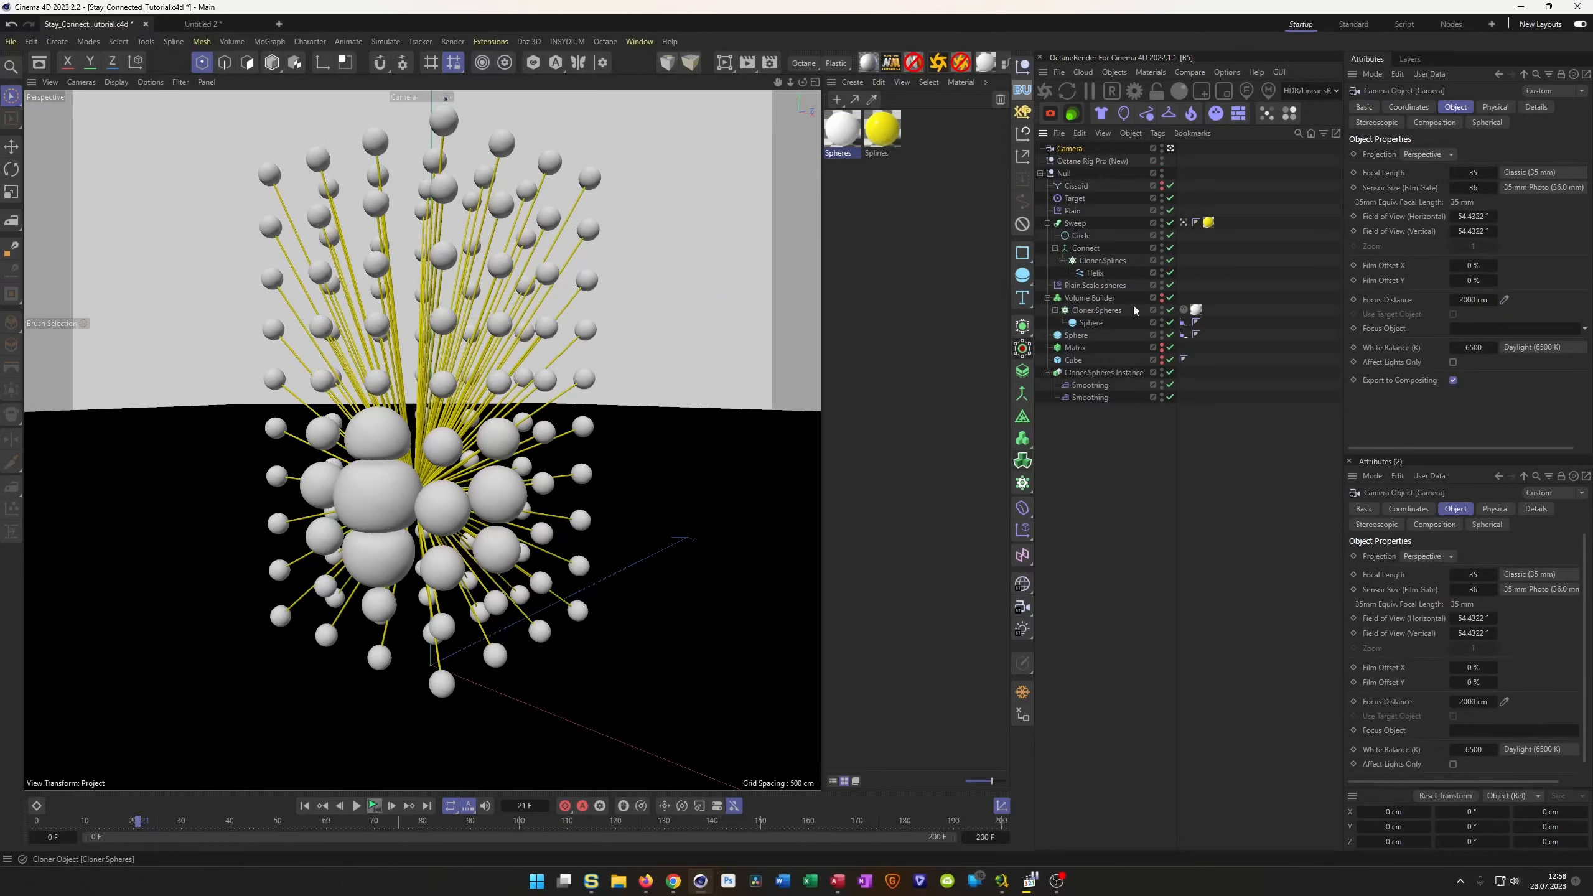
# Disable the Volume Builder and Cloner.Spheres Instance and collapse the instance's hierarchy.
pyautogui.click(1171, 297)
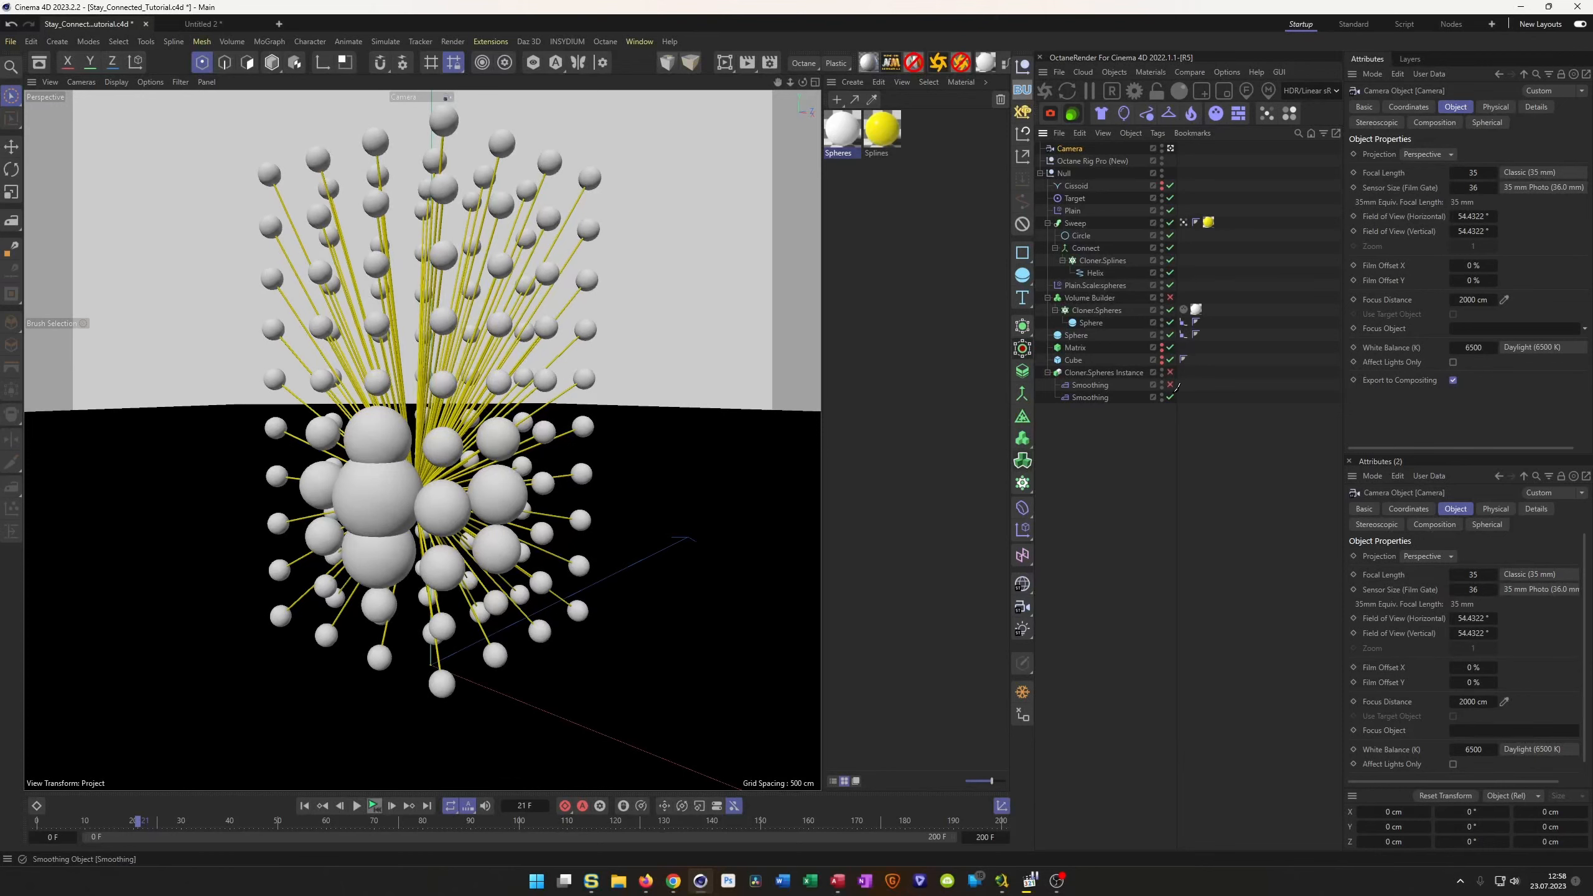
pyautogui.click(1048, 372)
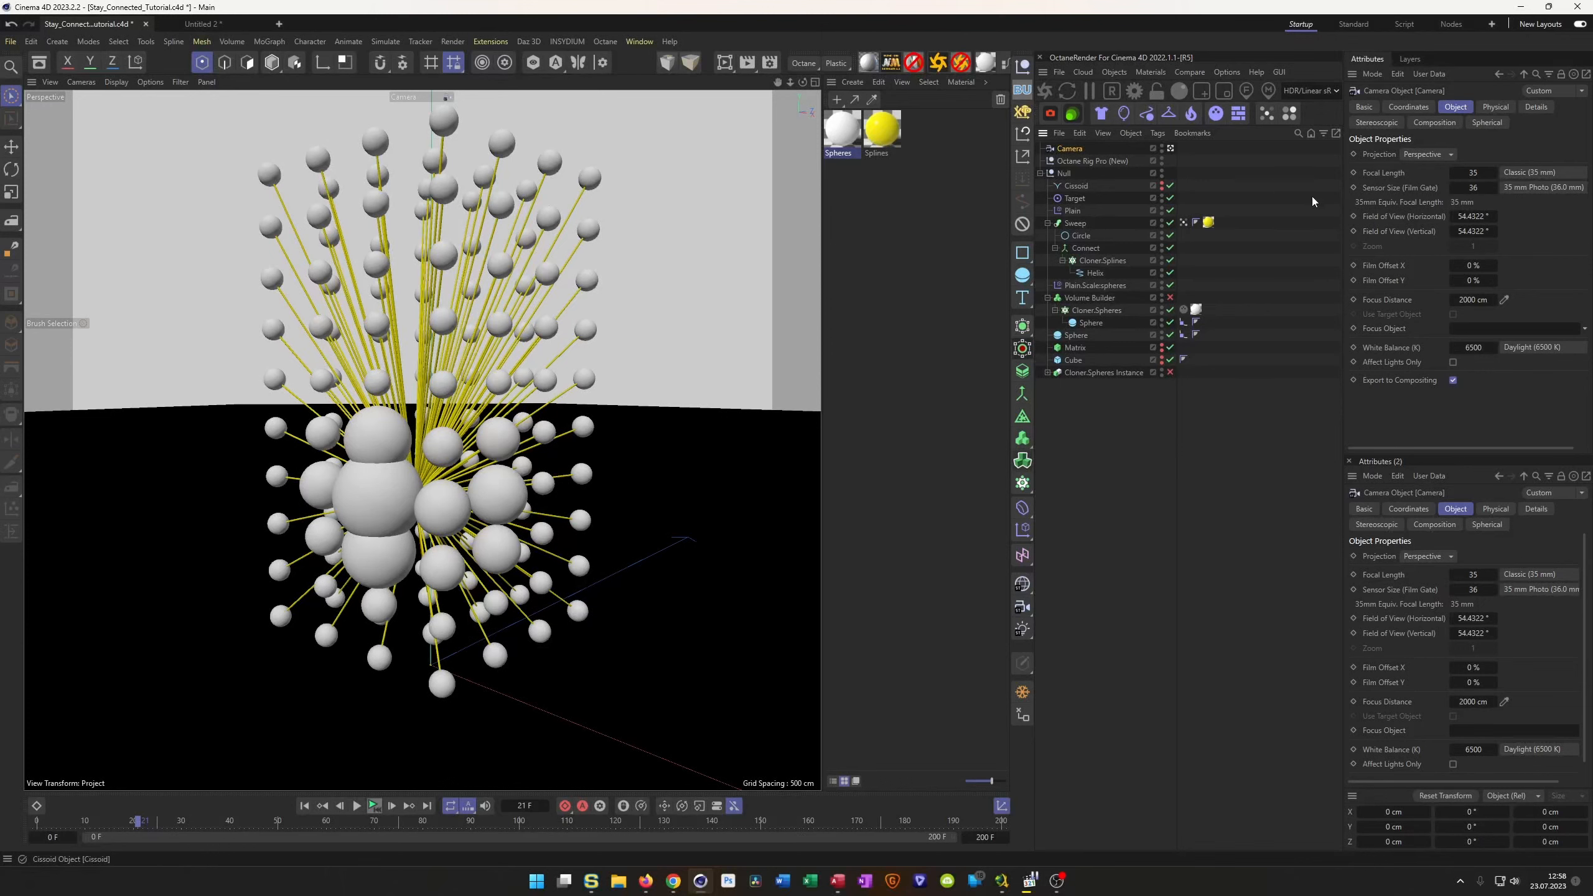
# Set the camera's focal length to 80 and reframe the view to fit the whole sphere arrangement.
pyautogui.click(1478, 173)
pyautogui.write('80')
pyautogui.press('Return')
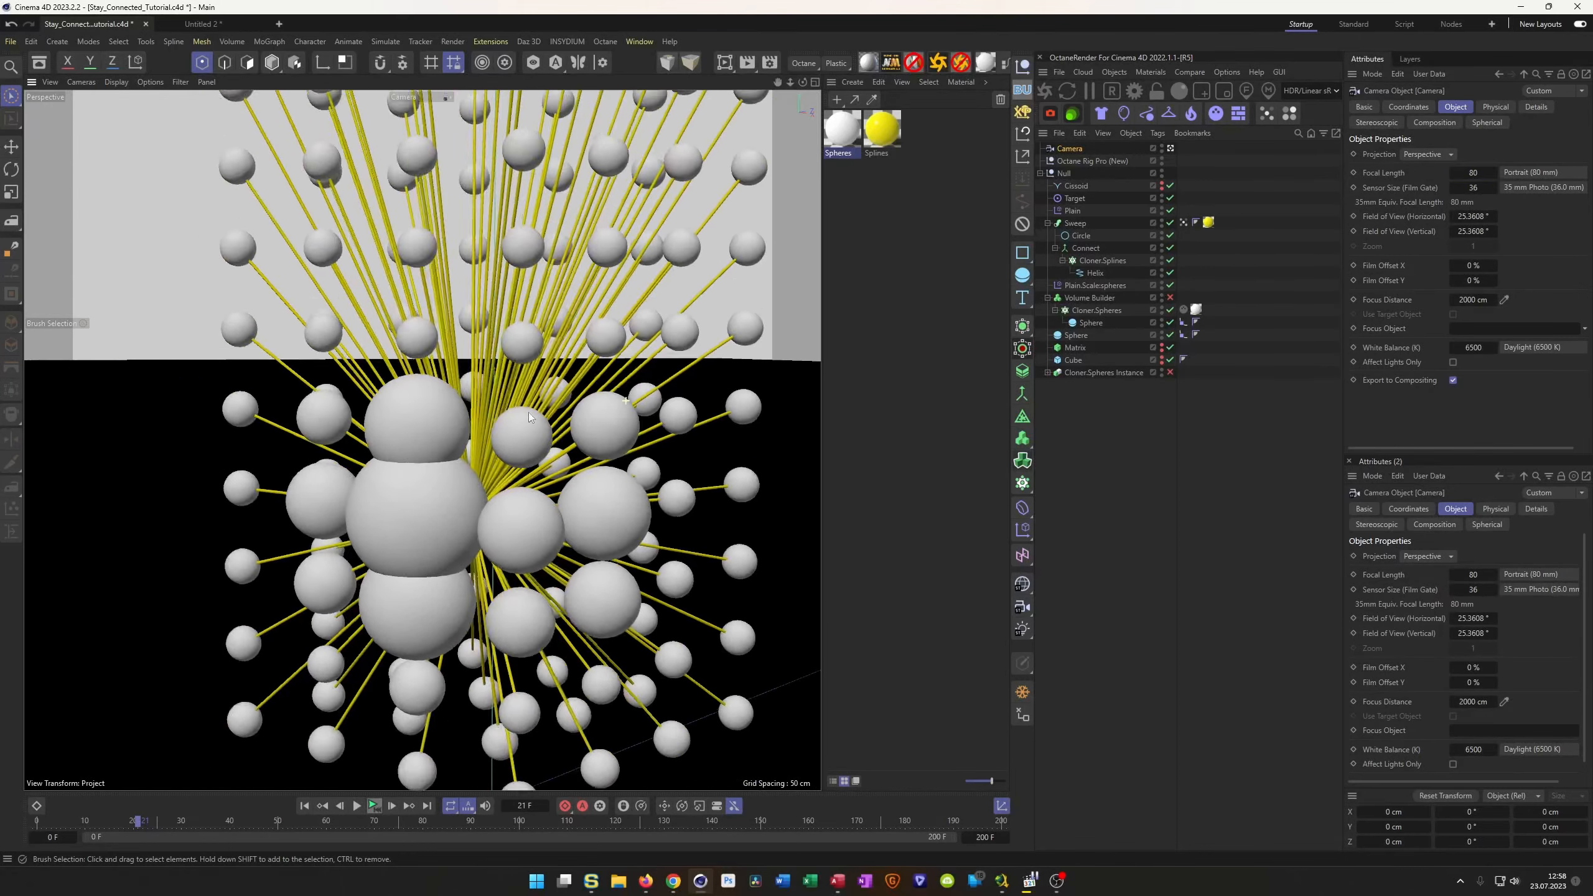
pyautogui.scroll(-6, 529, 416)
pyautogui.scroll(3, 437, 473)
pyautogui.moveTo(455, 482); pyautogui.dragTo(457, 479, button='middle')
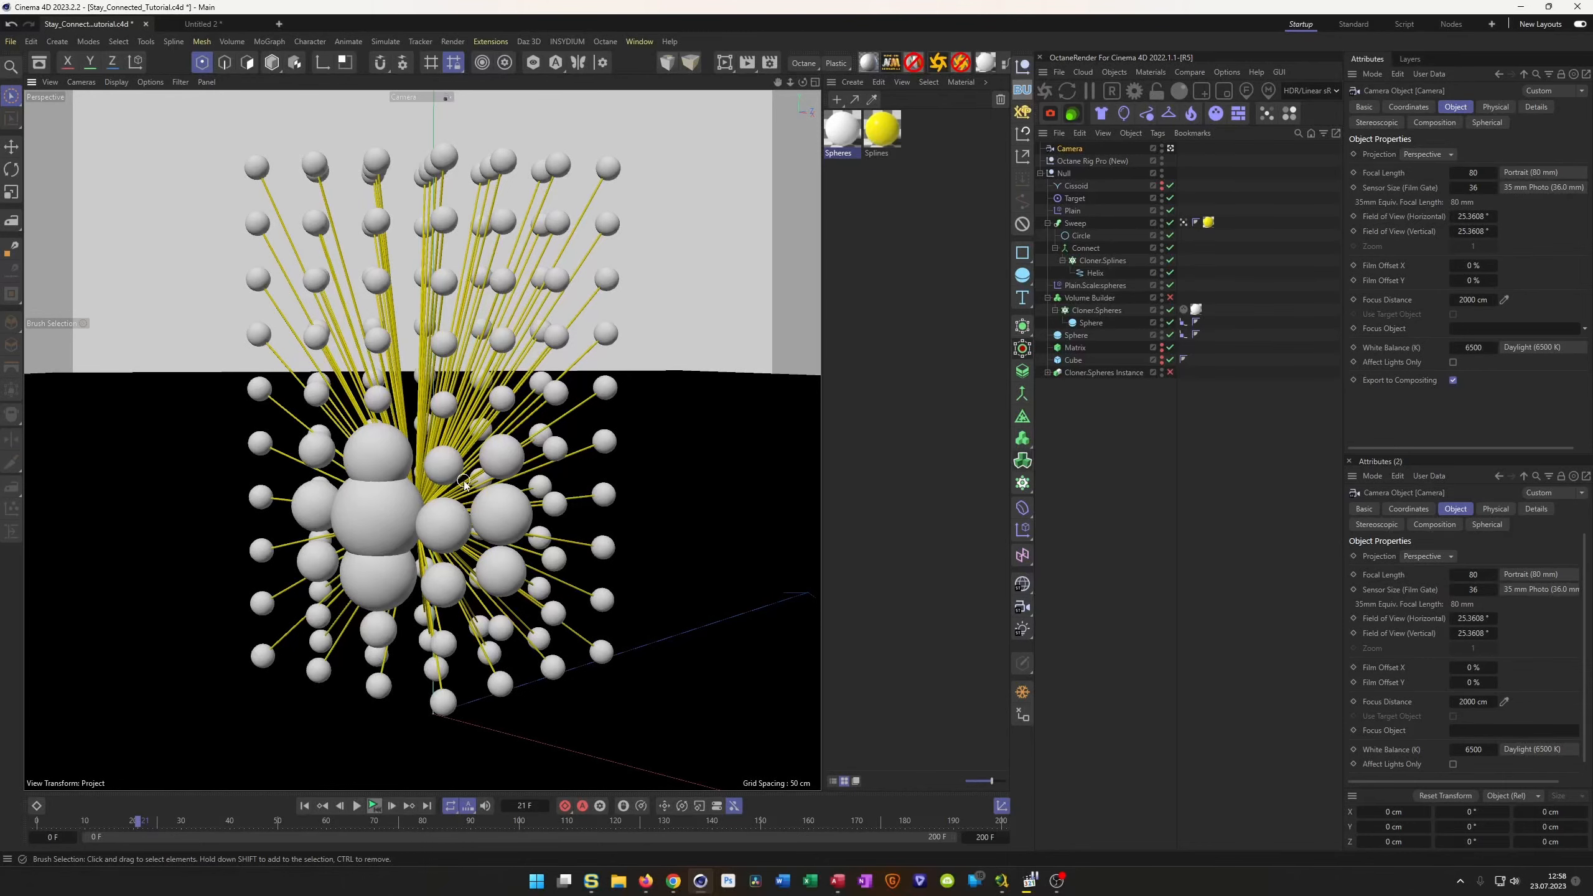
# Check the reference video Stay_Connected.mp4 for the camera angle and composition.
pyautogui.moveTo(0, 134); pyautogui.dragTo(637, 135)
pyautogui.click(637, 361)
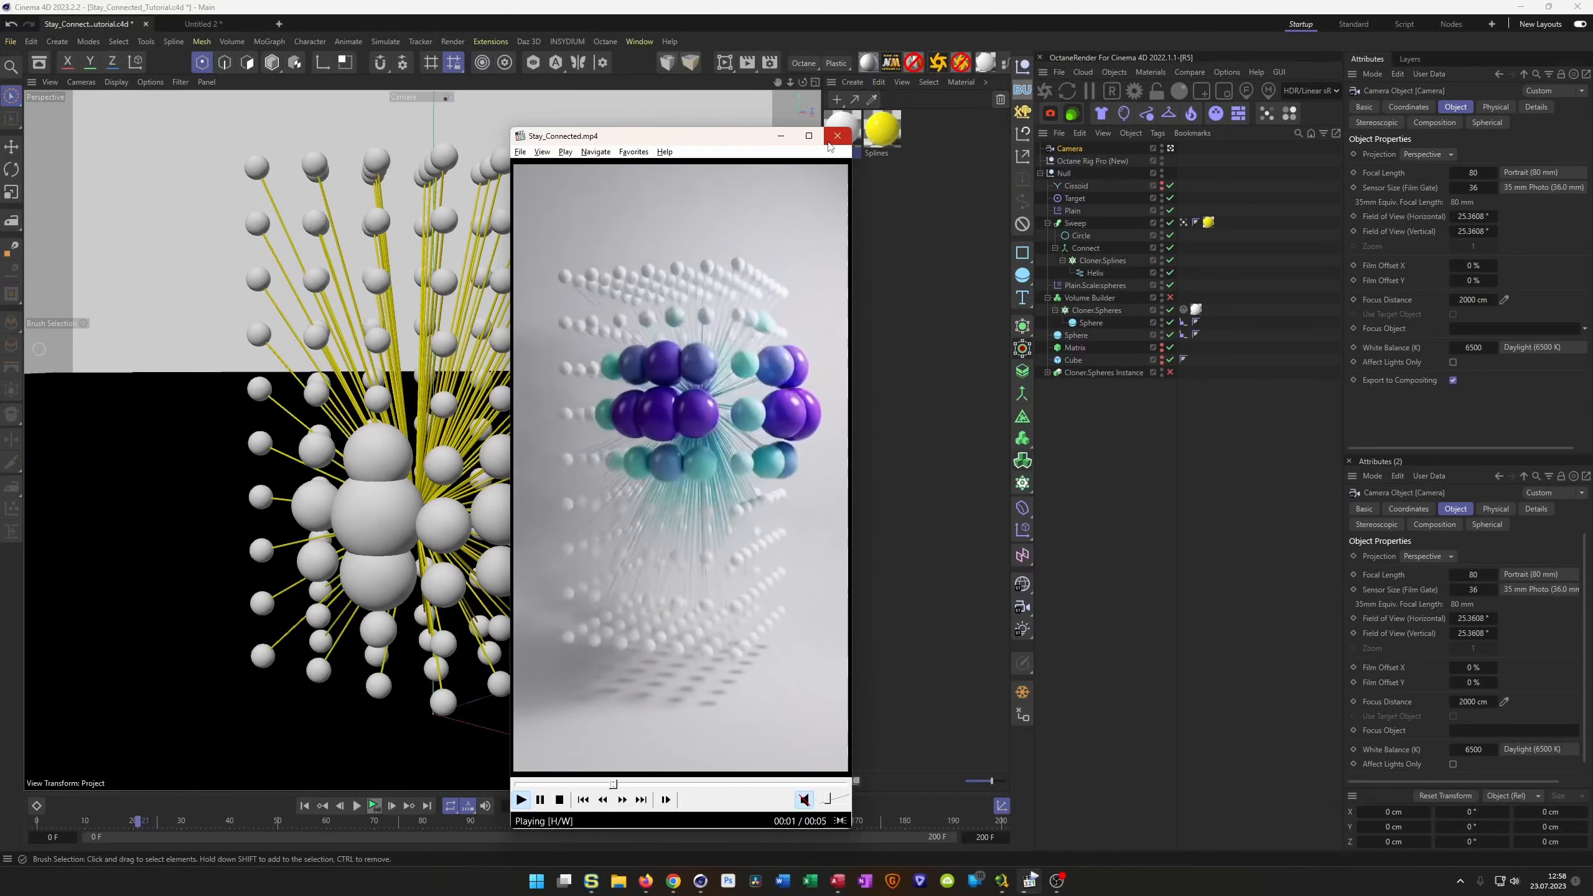
pyautogui.press('space')
pyautogui.moveTo(695, 138); pyautogui.dragTo(0, 144)
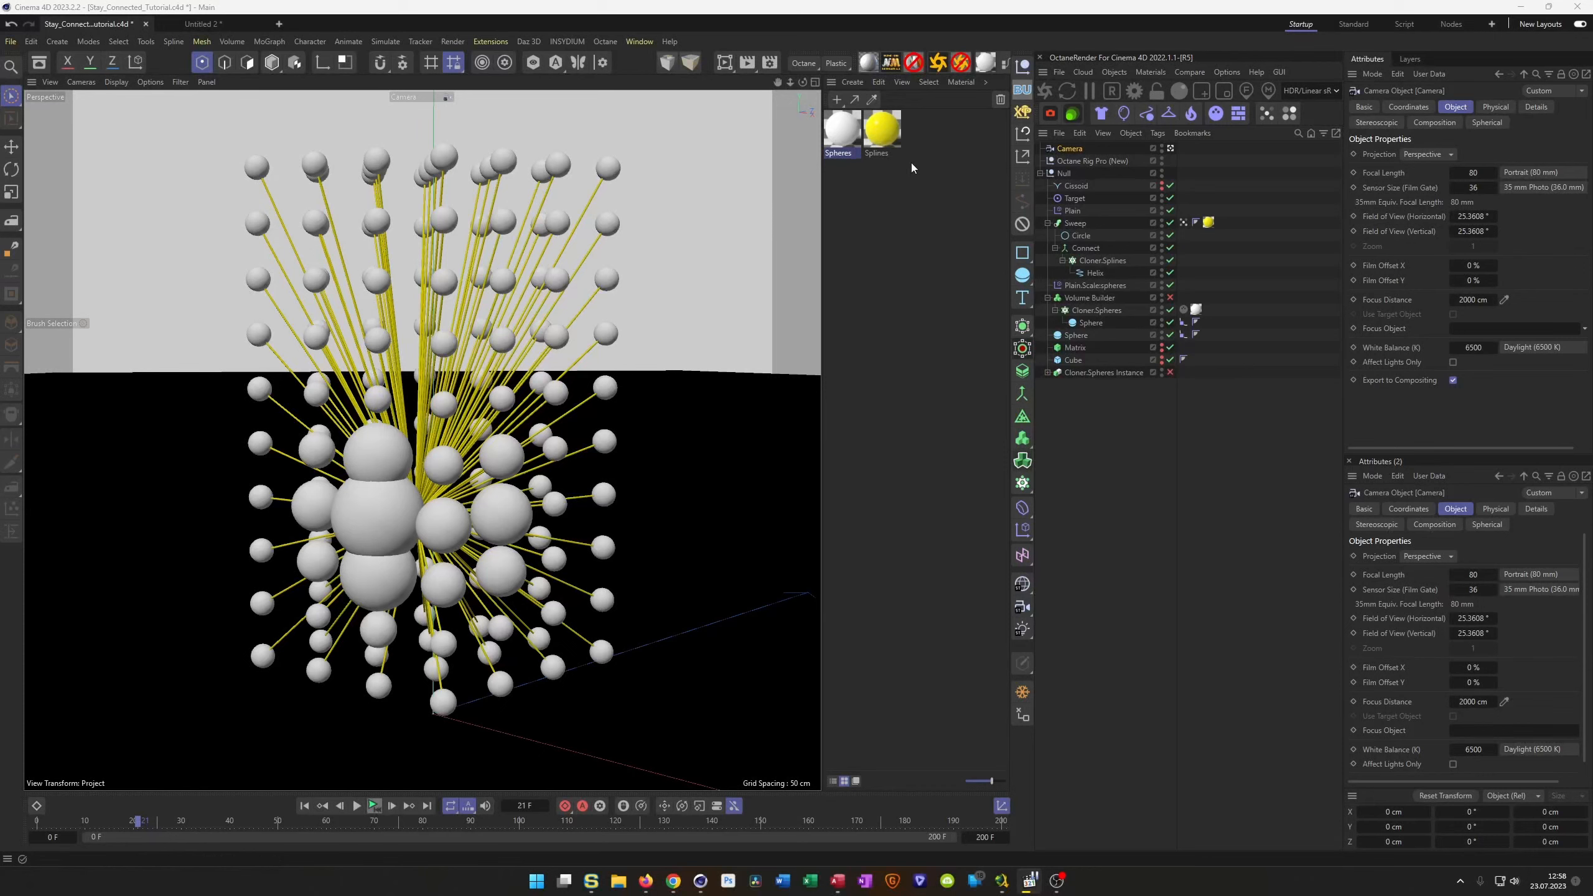
# Try rotating the scene's Null in pitch and heading, and reset both angles to 0°.
pyautogui.click(1065, 174)
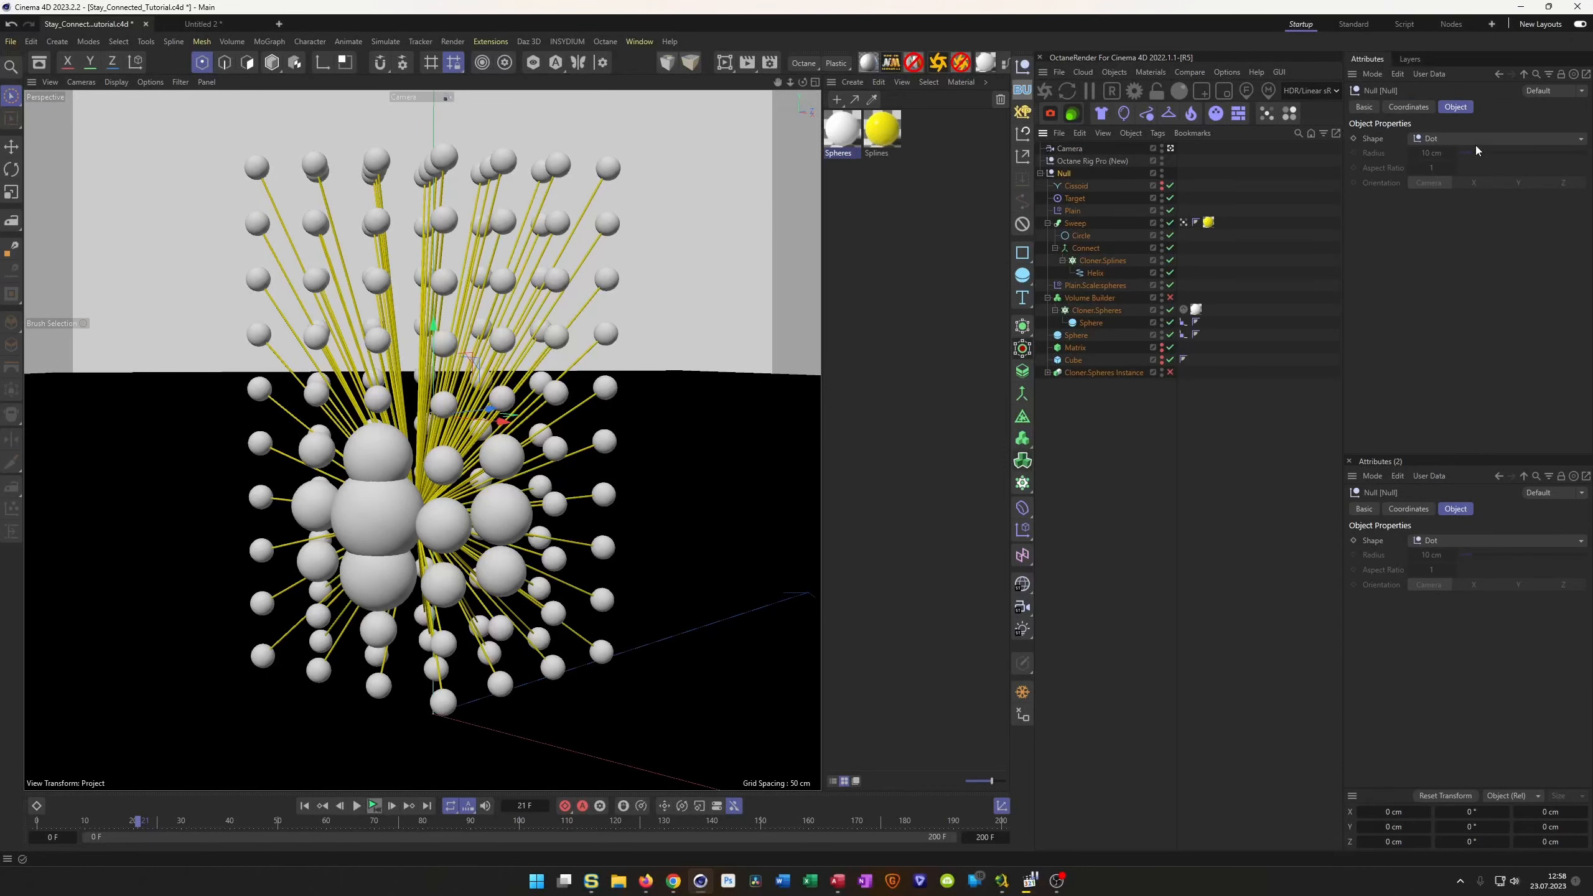
pyautogui.click(1409, 106)
pyautogui.moveTo(1494, 171); pyautogui.dragTo(1503, 172)
pyautogui.rightClick(1497, 172)
pyautogui.rightClick(1516, 173)
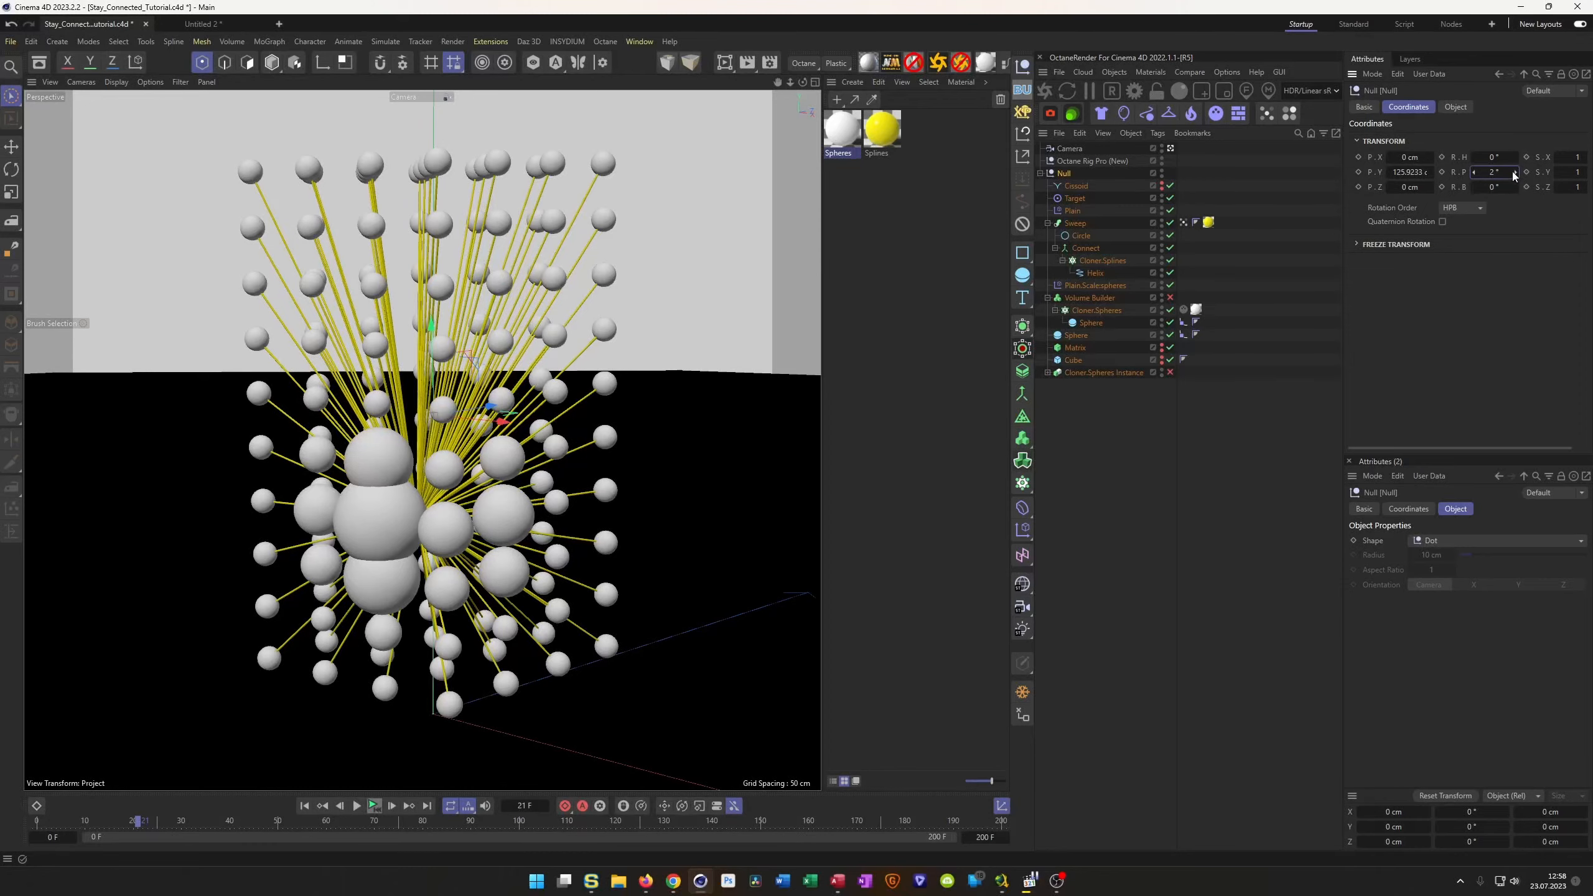
pyautogui.moveTo(1492, 157); pyautogui.dragTo(1532, 181)
pyautogui.rightClick(1517, 158)
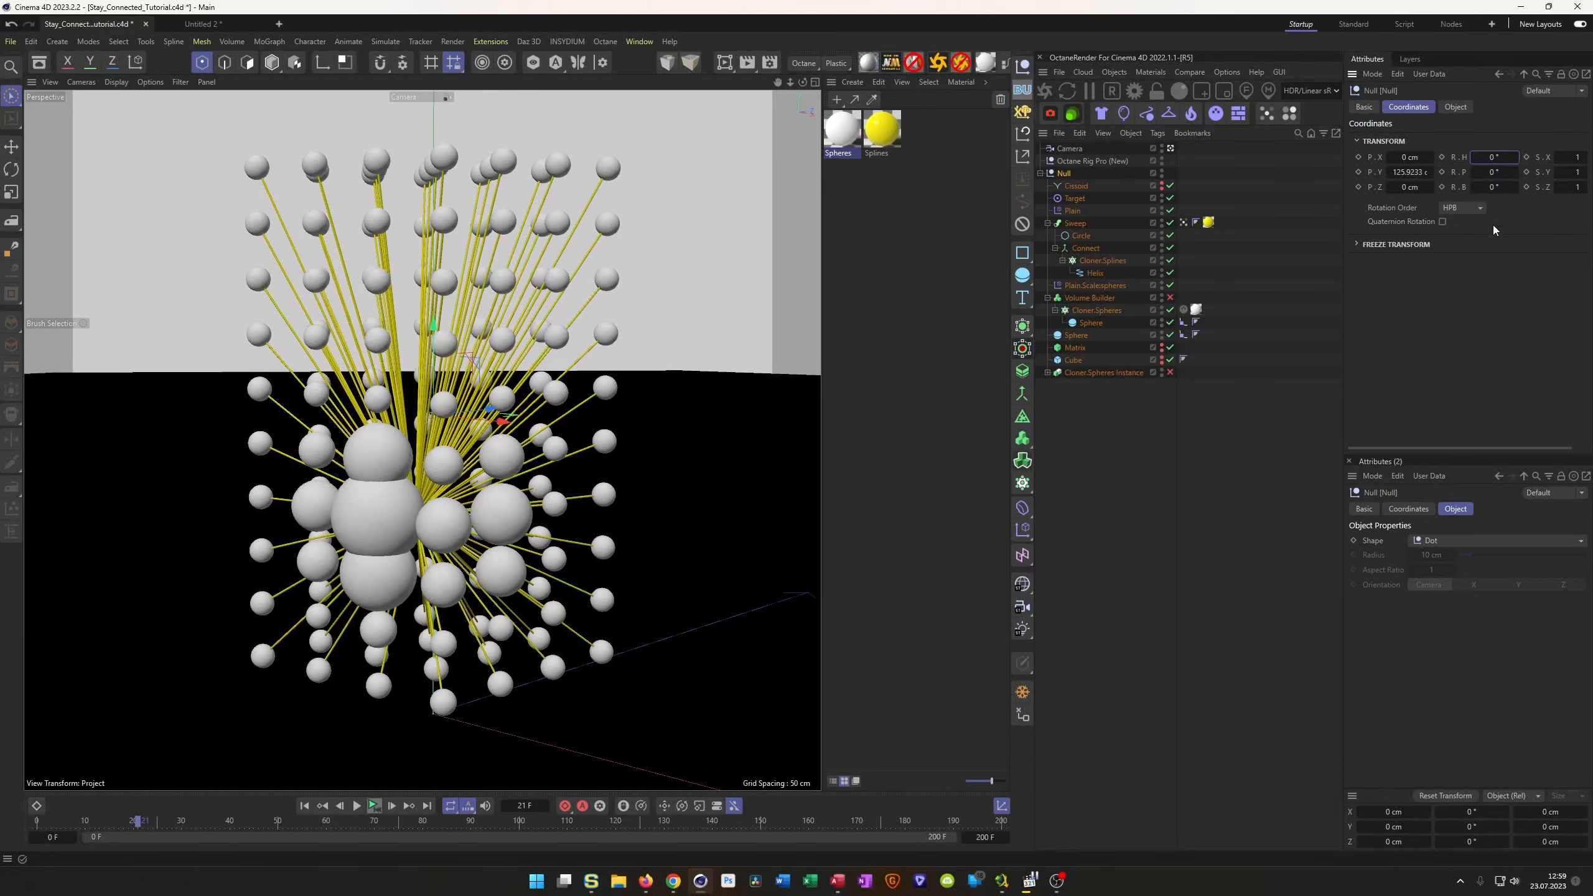
# Keyframe the scene Null's heading at 0° on frame 0 and 360° on frame 200, and play the rotation back.
pyautogui.click(1443, 158)
pyautogui.click(305, 808)
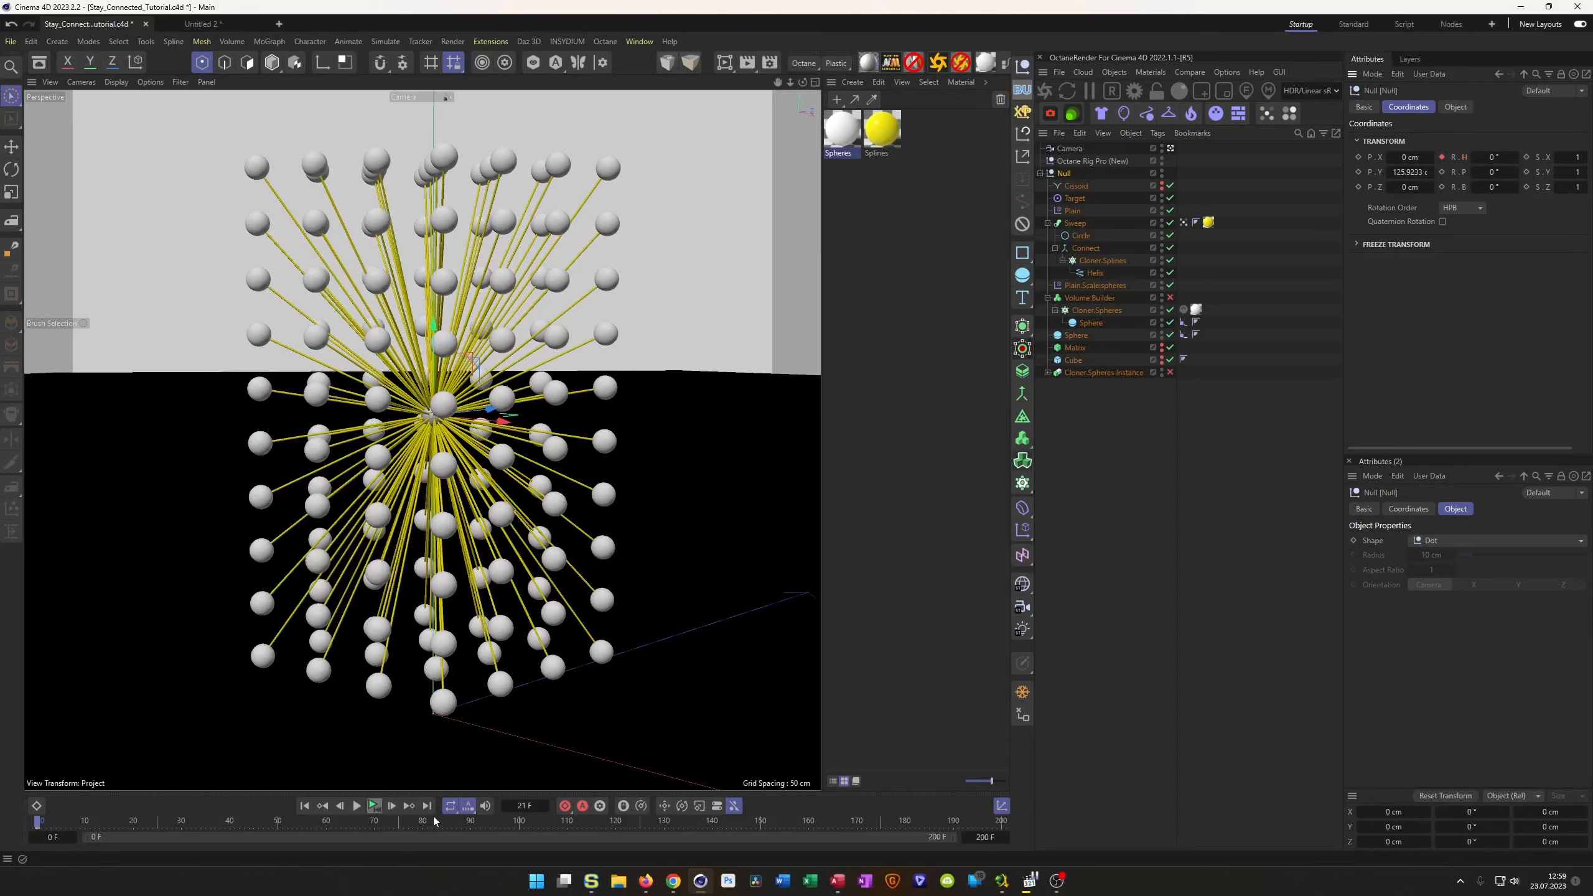
pyautogui.click(427, 807)
pyautogui.click(1492, 156)
pyautogui.click(1443, 157)
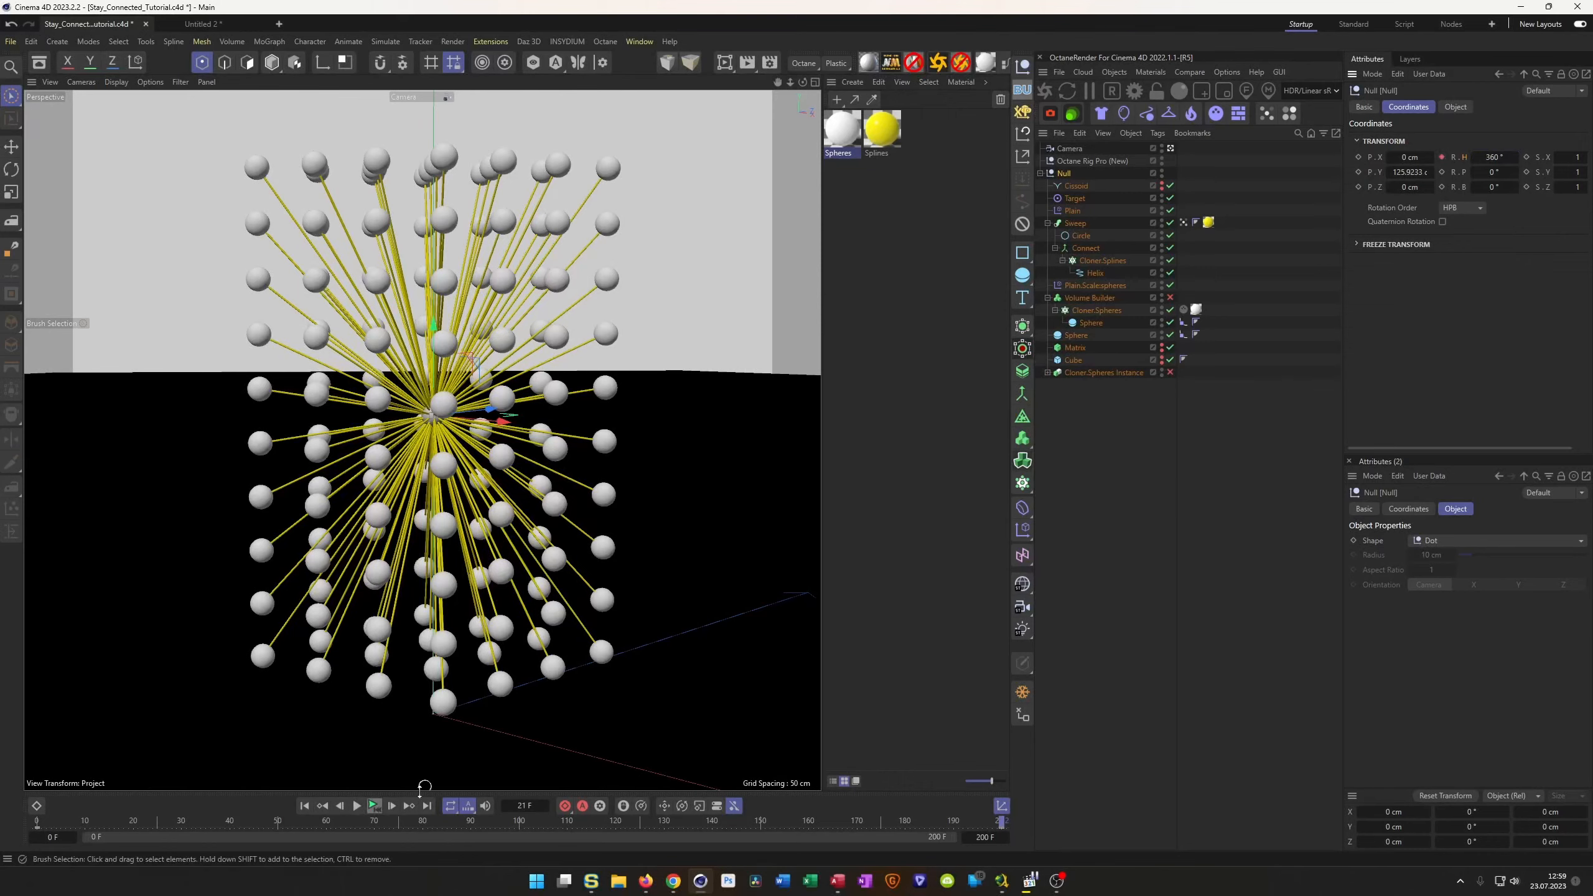
pyautogui.click(374, 807)
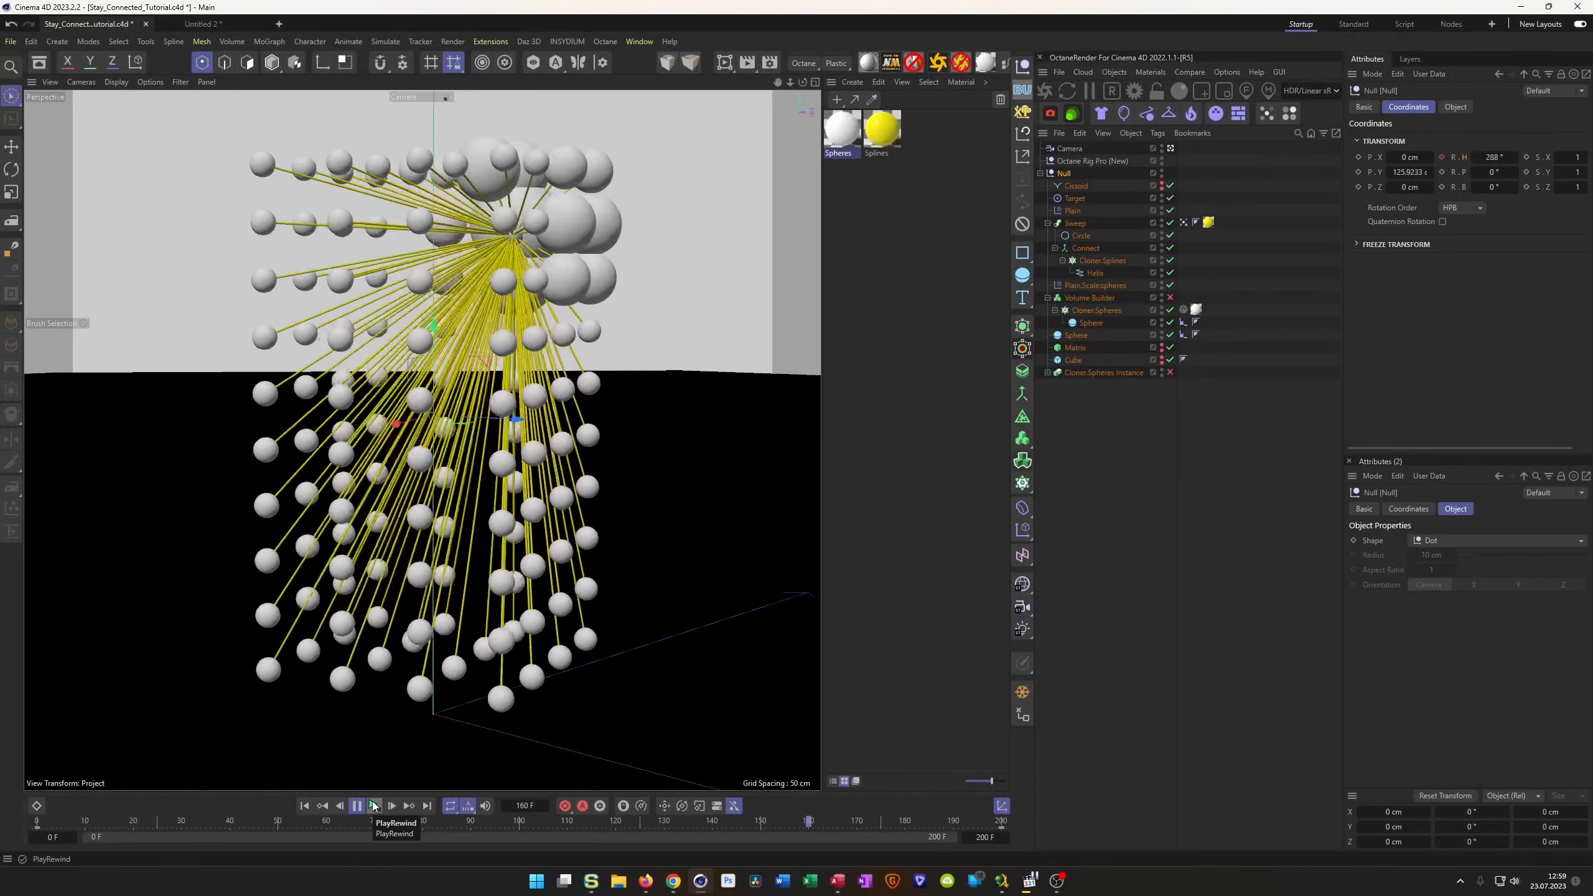
pyautogui.click(374, 806)
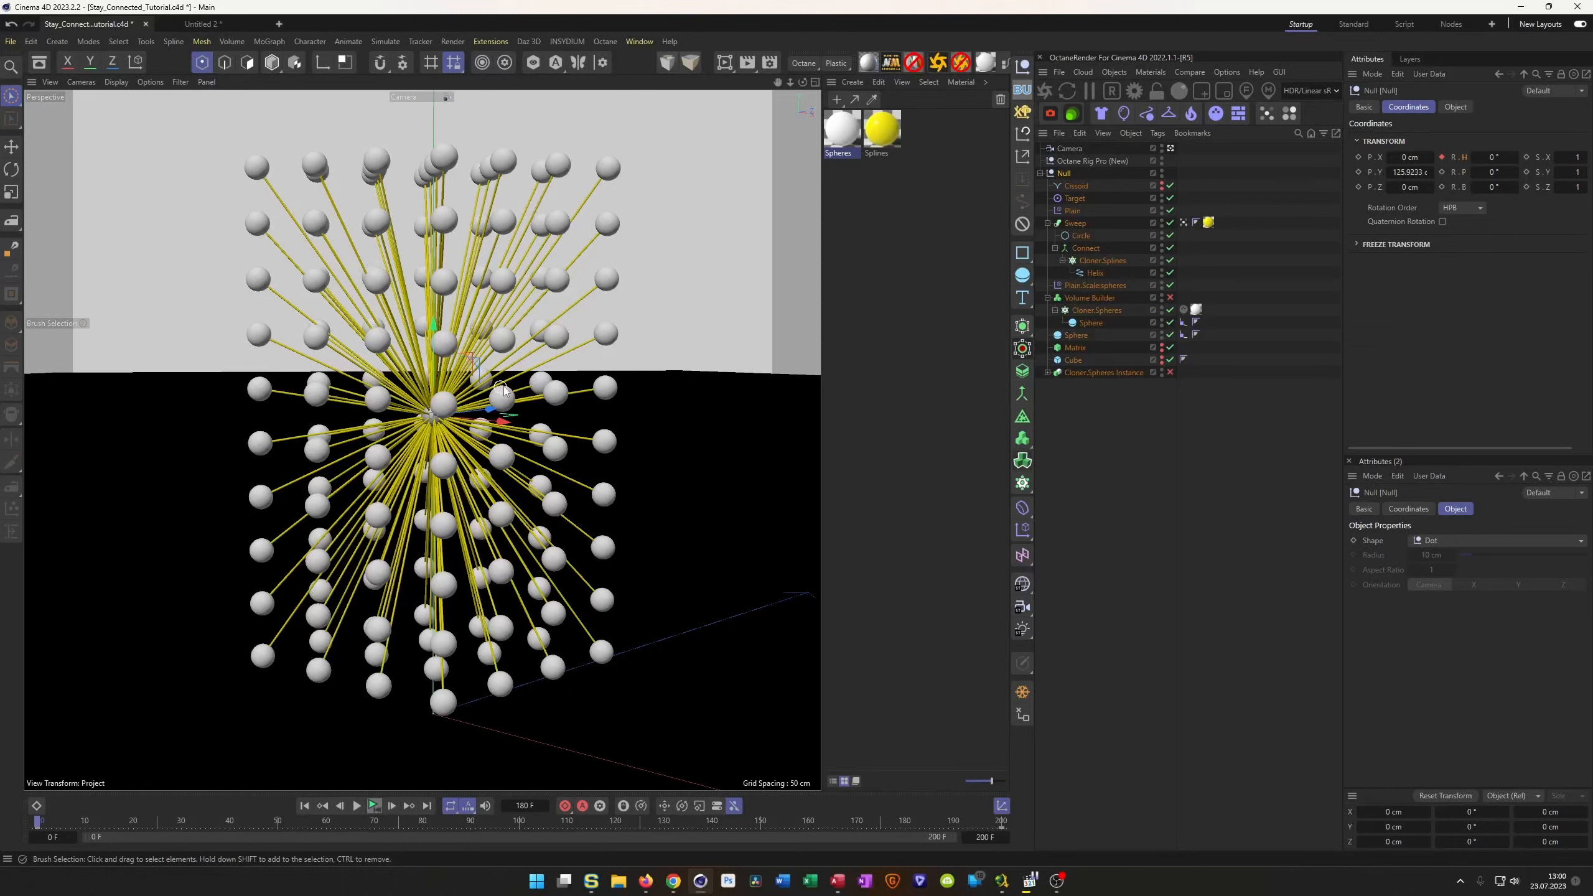
# Start the Octane render and arrange the enlarged Live Viewer beside the viewport.
pyautogui.click(1026, 92)
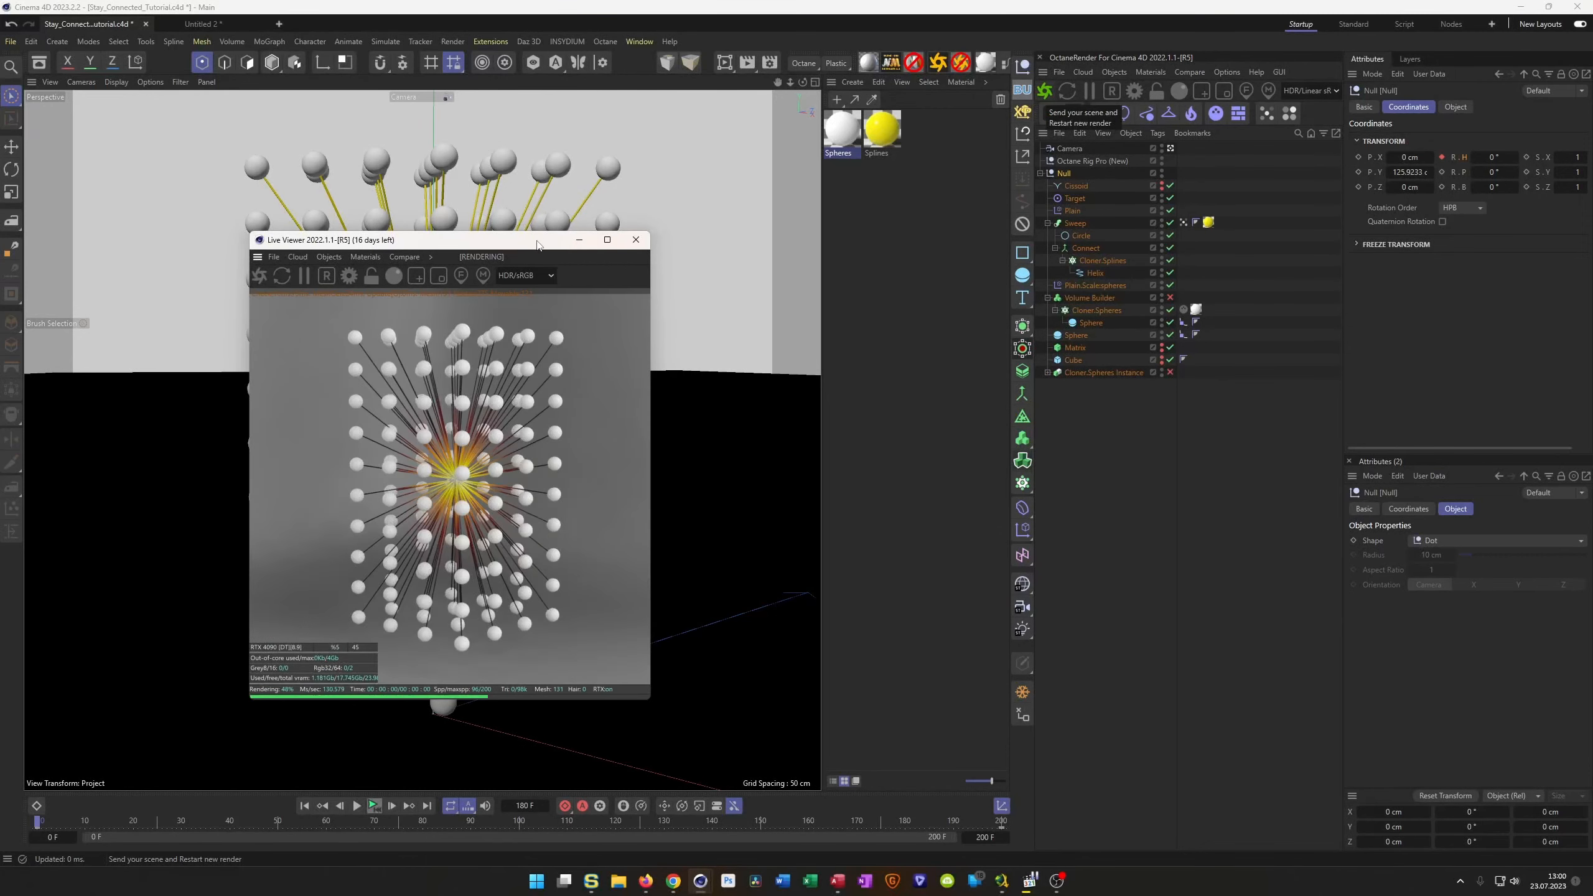
pyautogui.moveTo(538, 244); pyautogui.dragTo(1198, 316)
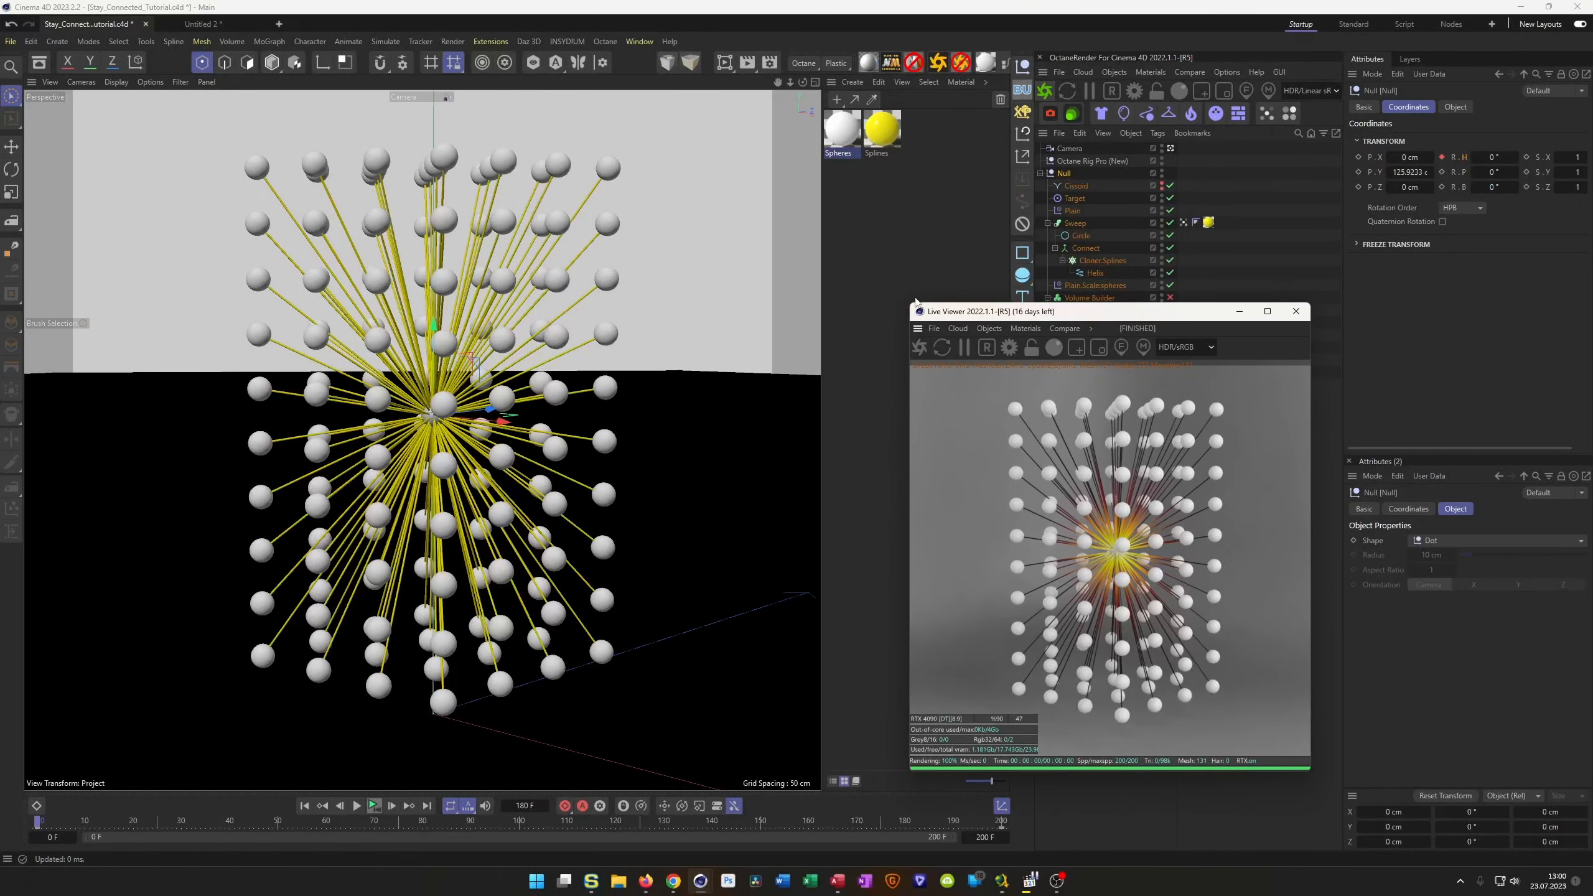
pyautogui.moveTo(909, 300); pyautogui.dragTo(806, 181)
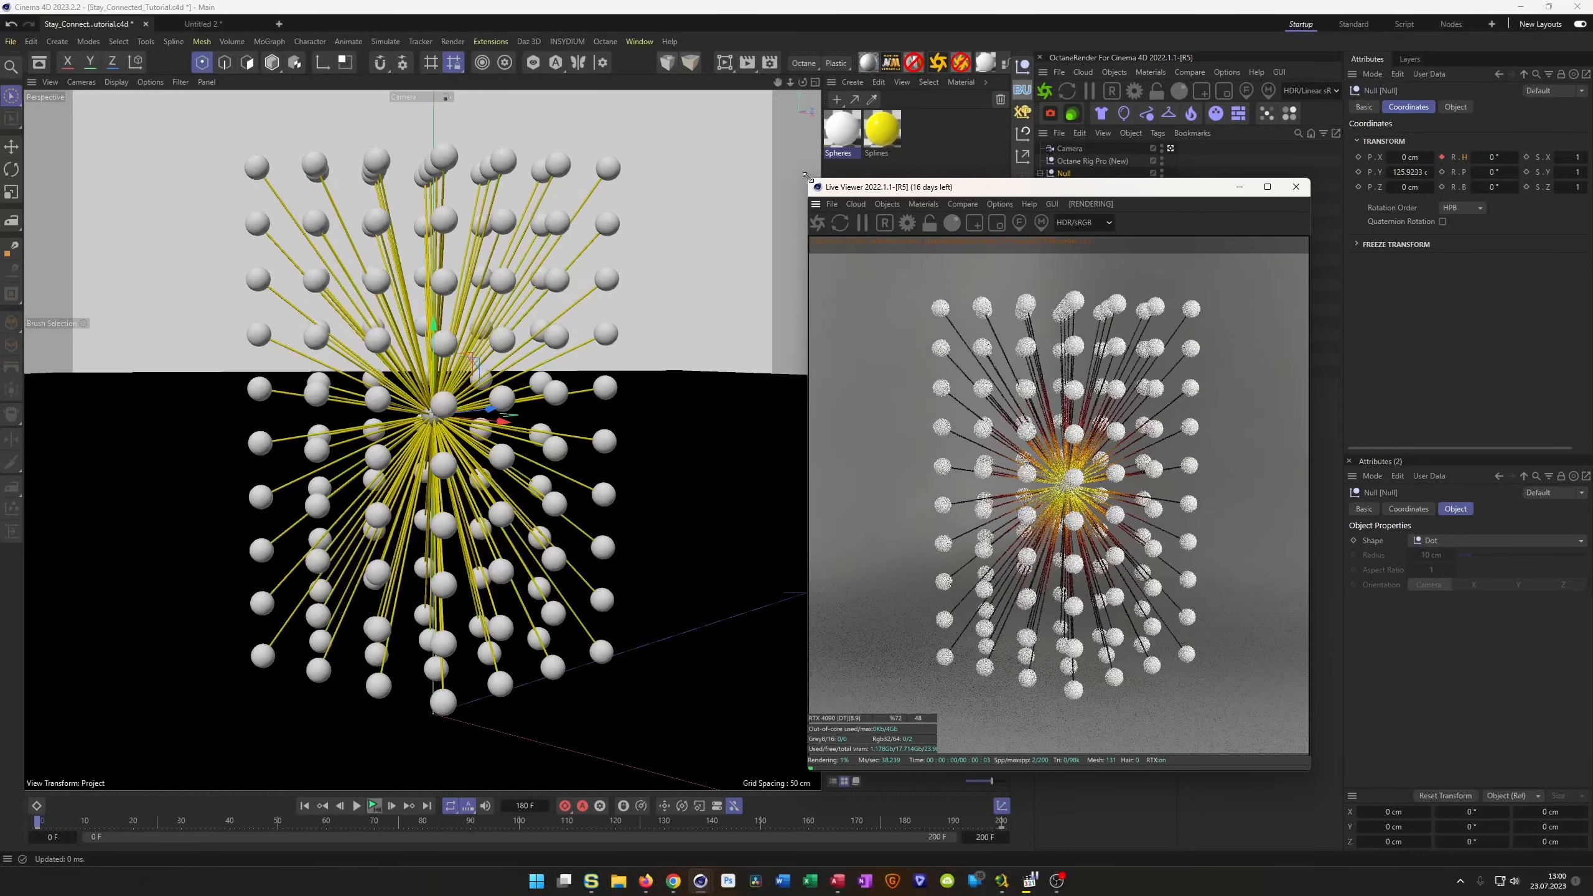
pyautogui.moveTo(1018, 193); pyautogui.dragTo(1093, 285)
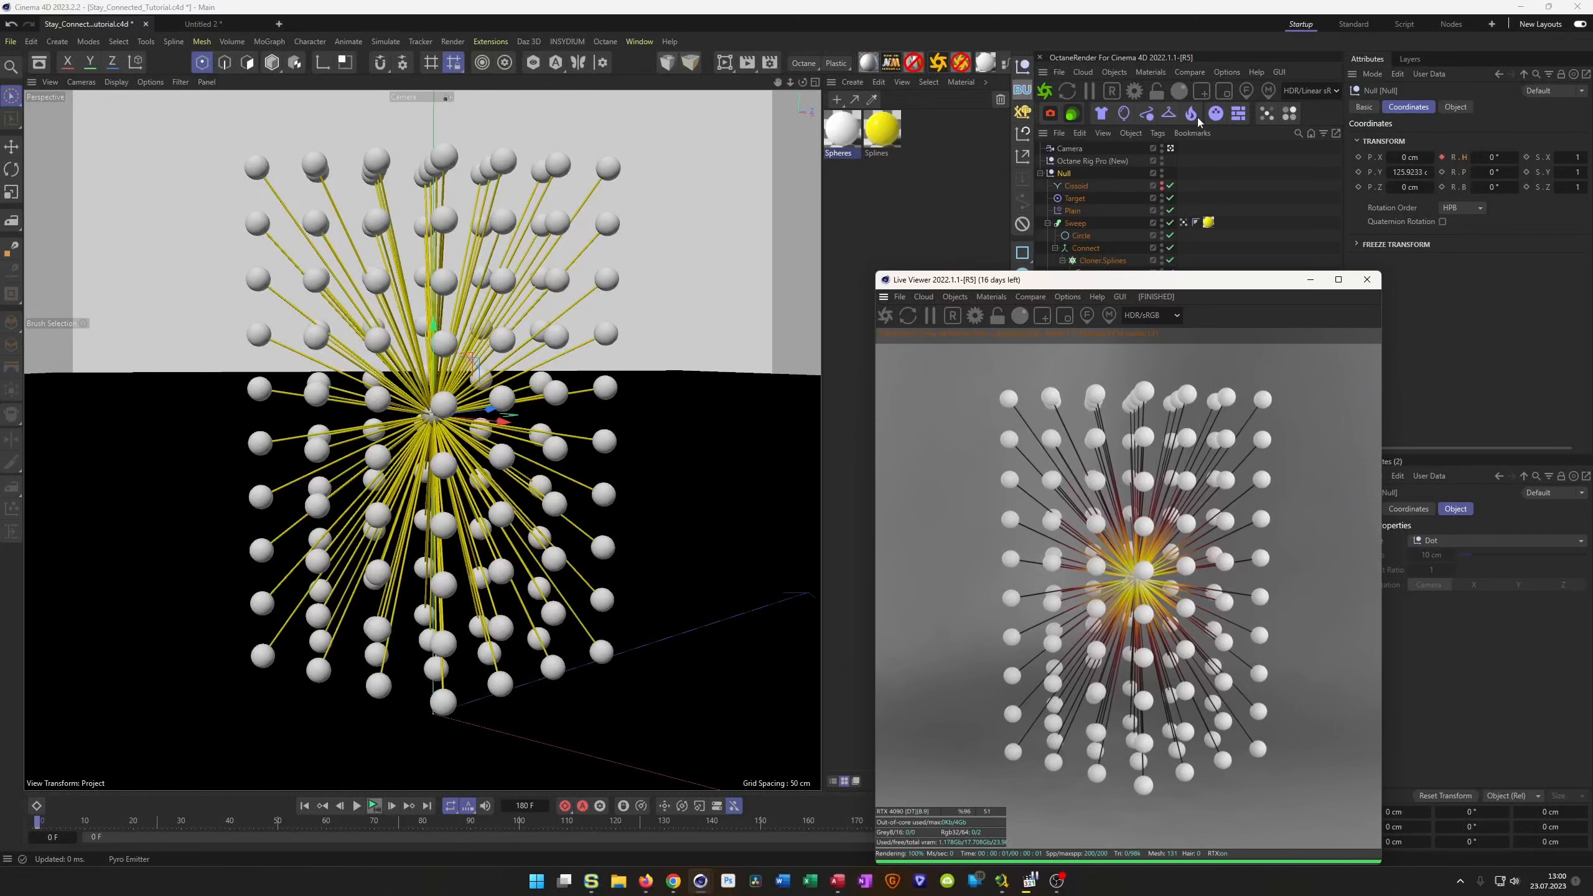
# Turn on the background of the Octane Rig Pro in its BG & Floor settings.
pyautogui.click(1073, 159)
pyautogui.click(1535, 106)
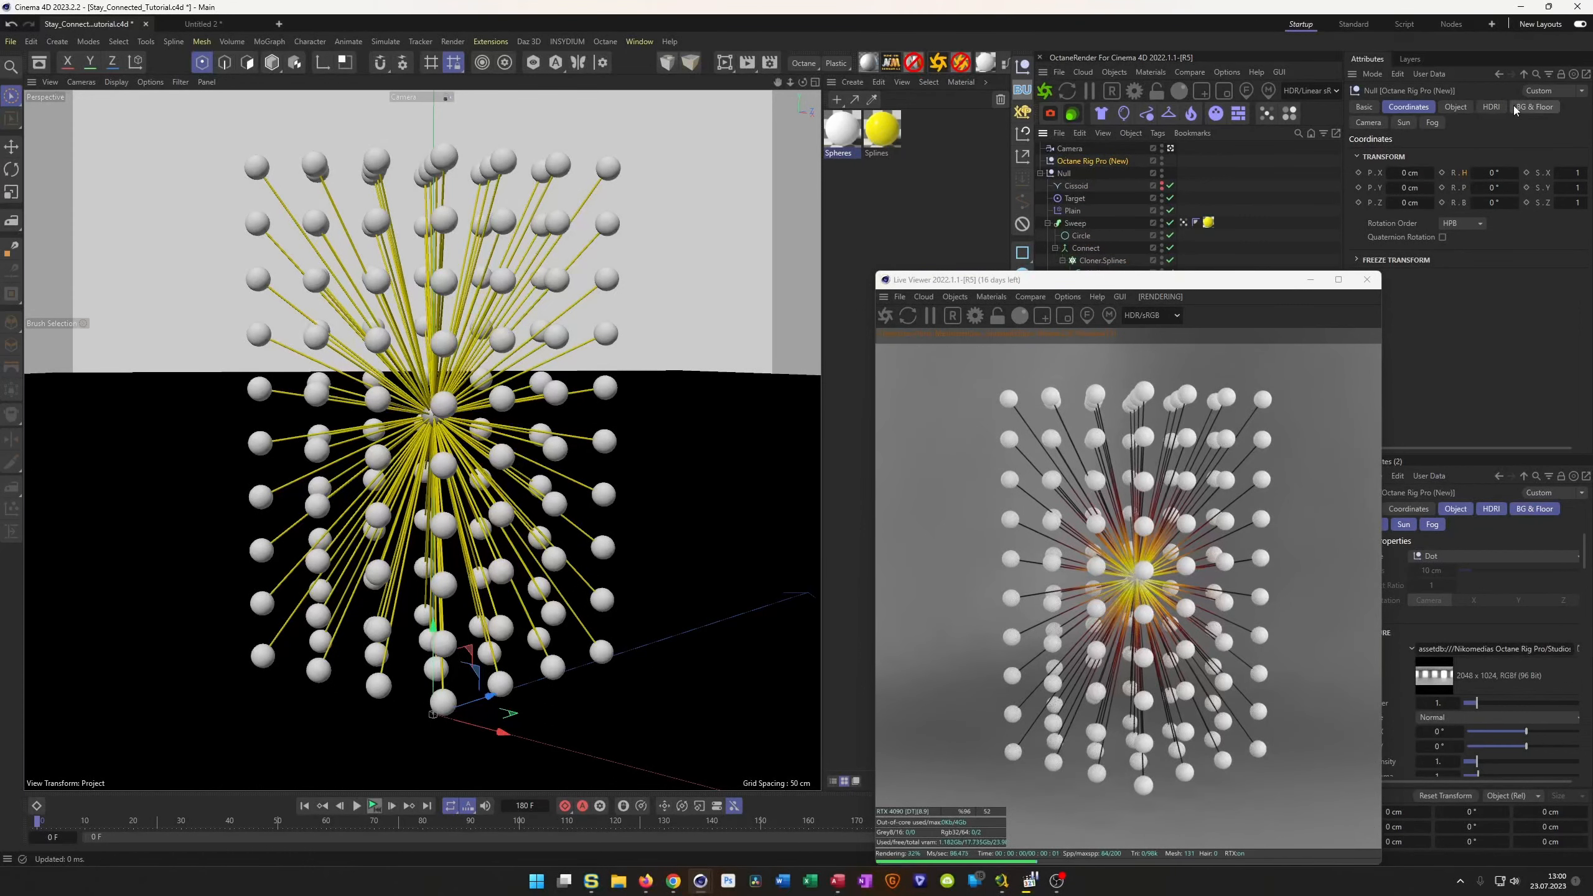
pyautogui.click(1436, 154)
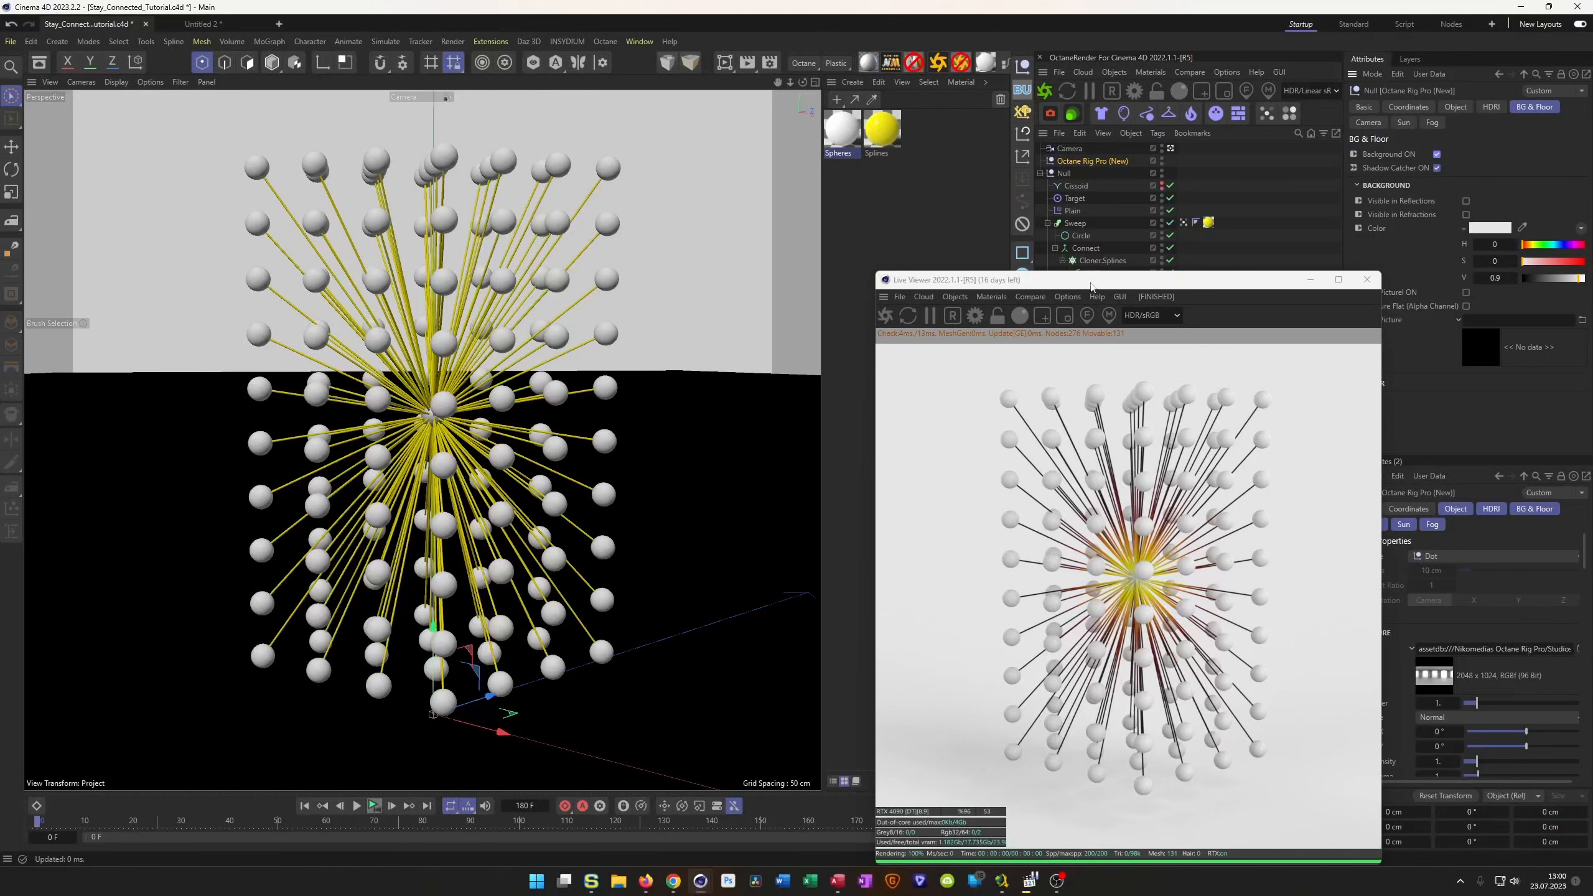
# Lower the Null toward the floor, fine-tune its height at frame 47 using the render, and close the Live Viewer.
pyautogui.click(1064, 176)
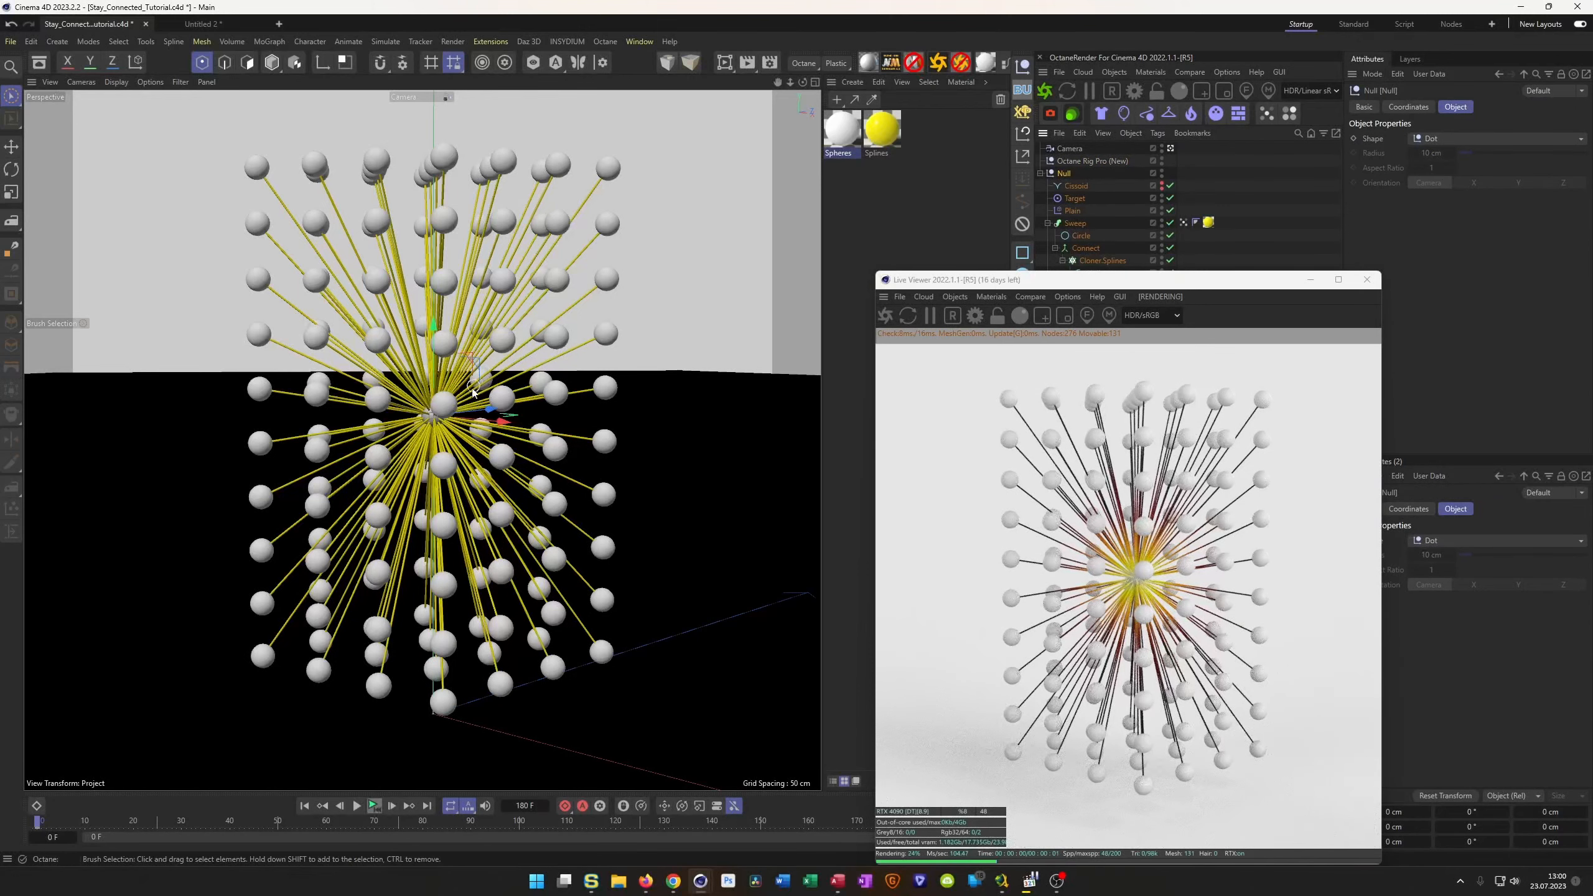
pyautogui.moveTo(436, 331); pyautogui.dragTo(432, 367)
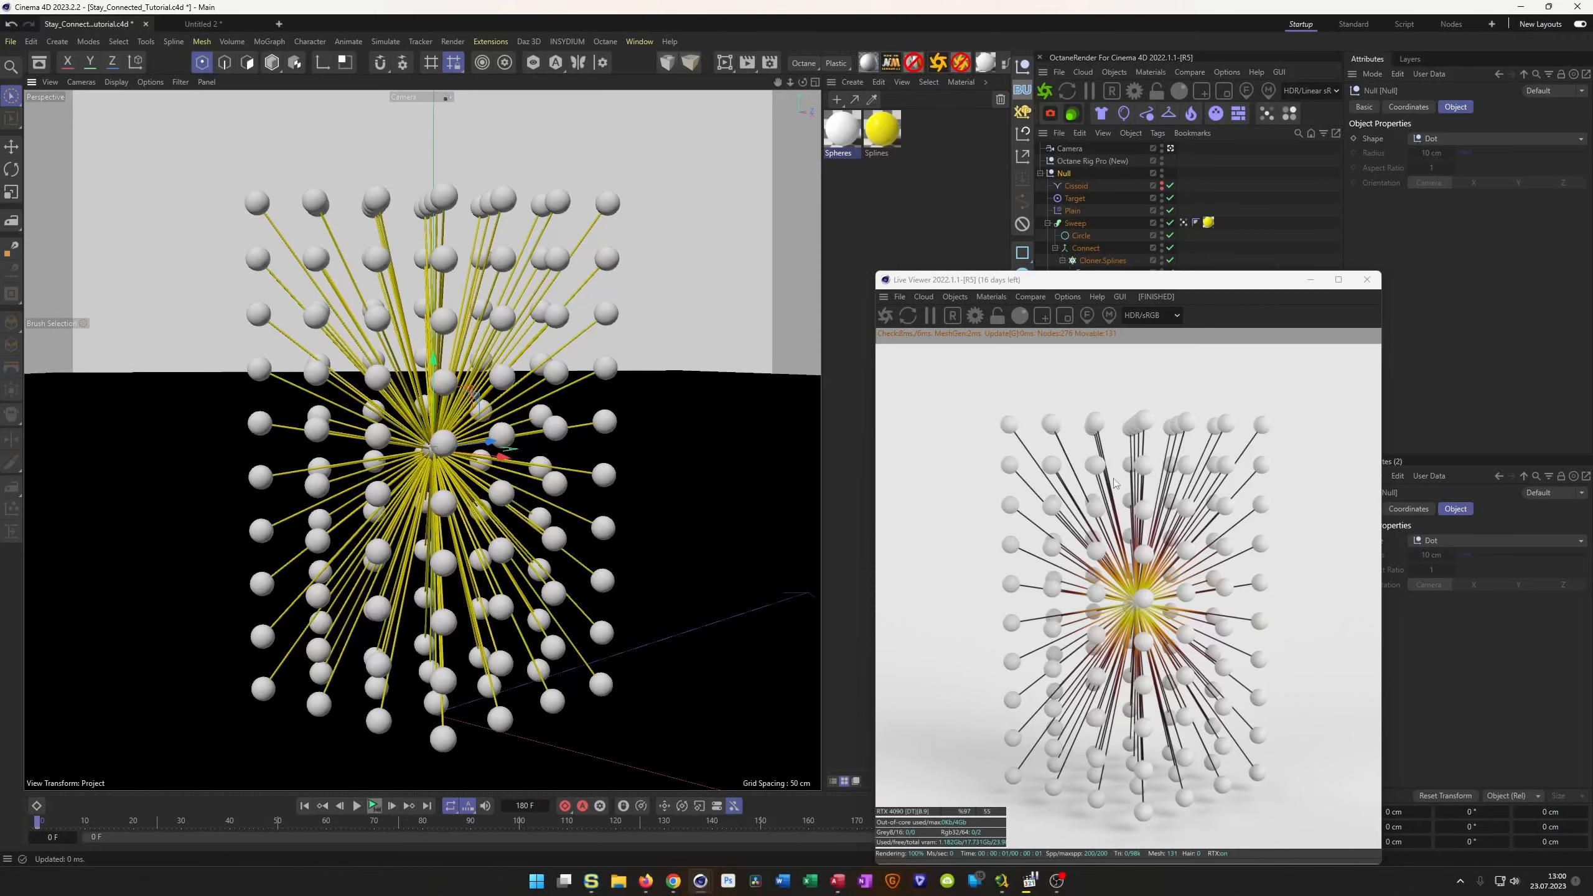
pyautogui.moveTo(36, 823); pyautogui.dragTo(263, 832)
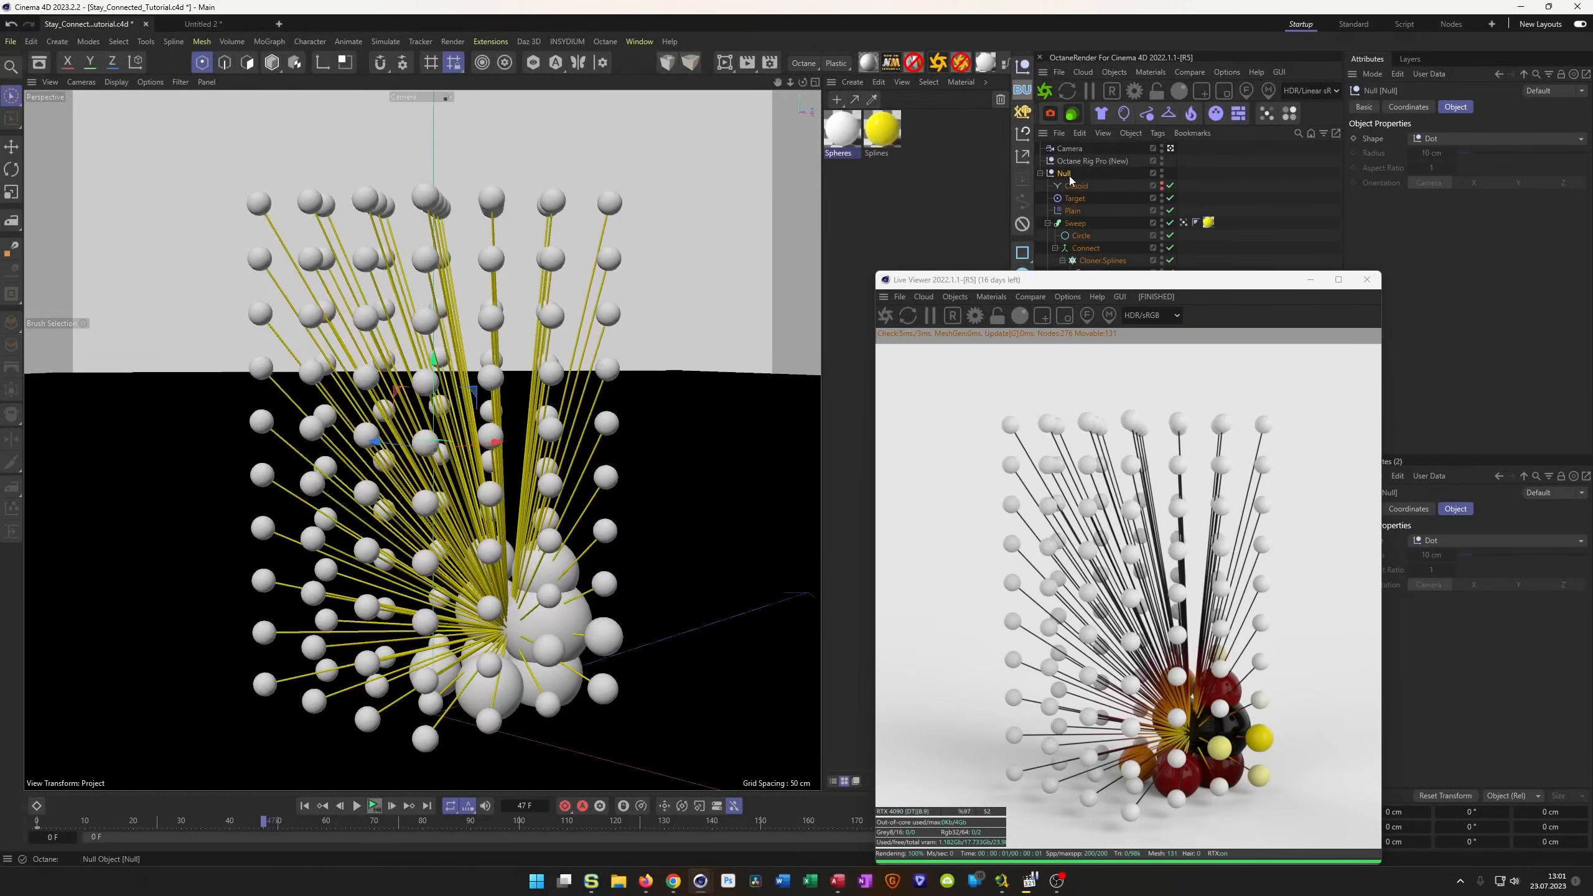
pyautogui.moveTo(436, 364); pyautogui.dragTo(438, 343)
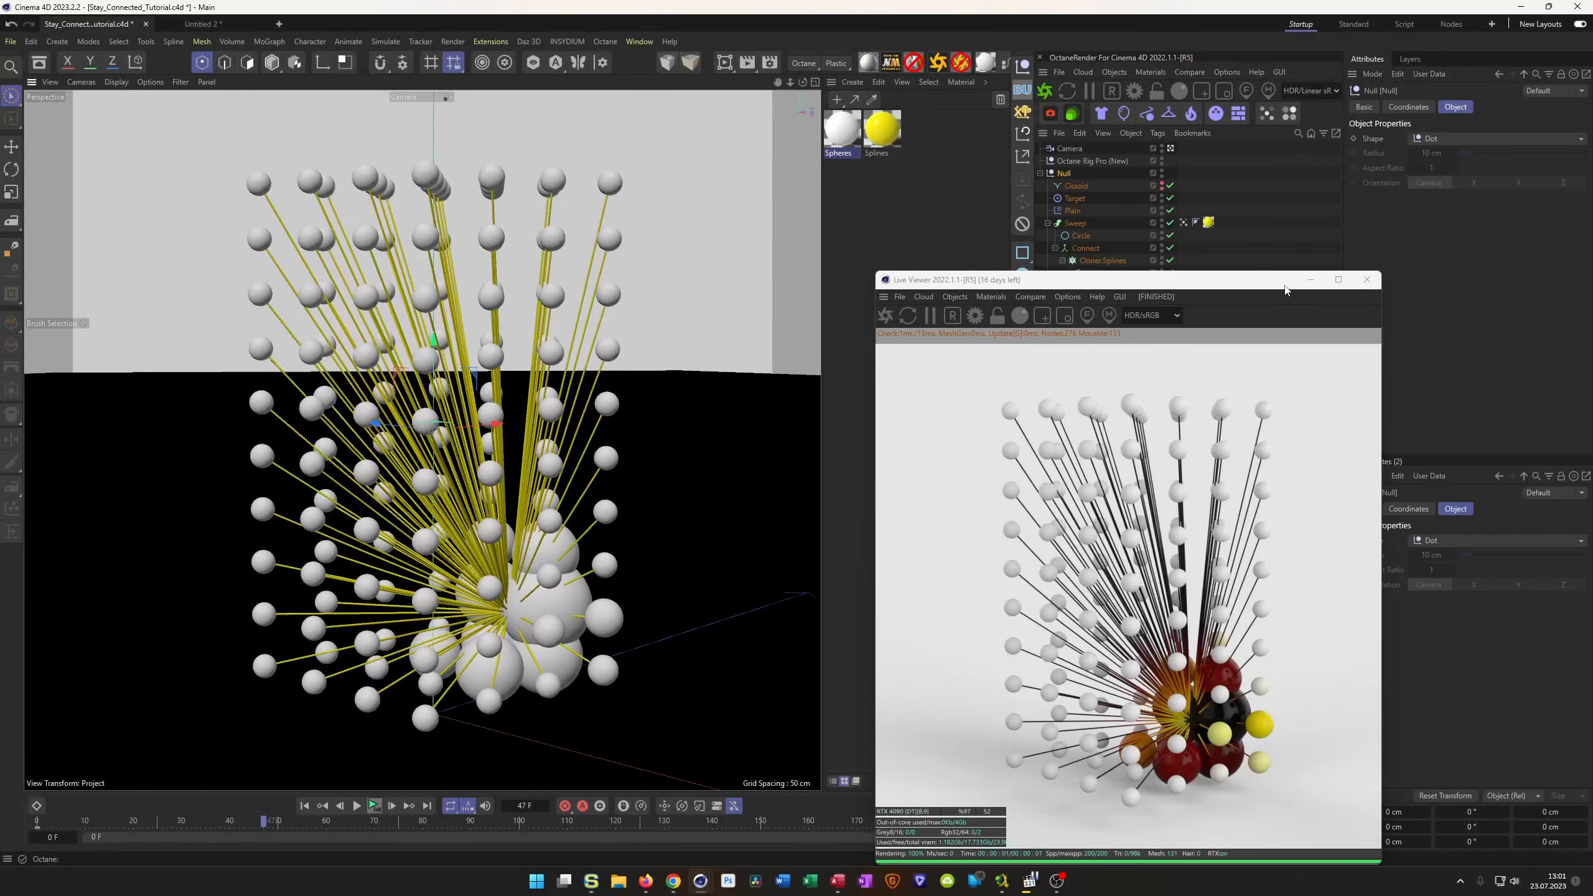
pyautogui.click(1368, 280)
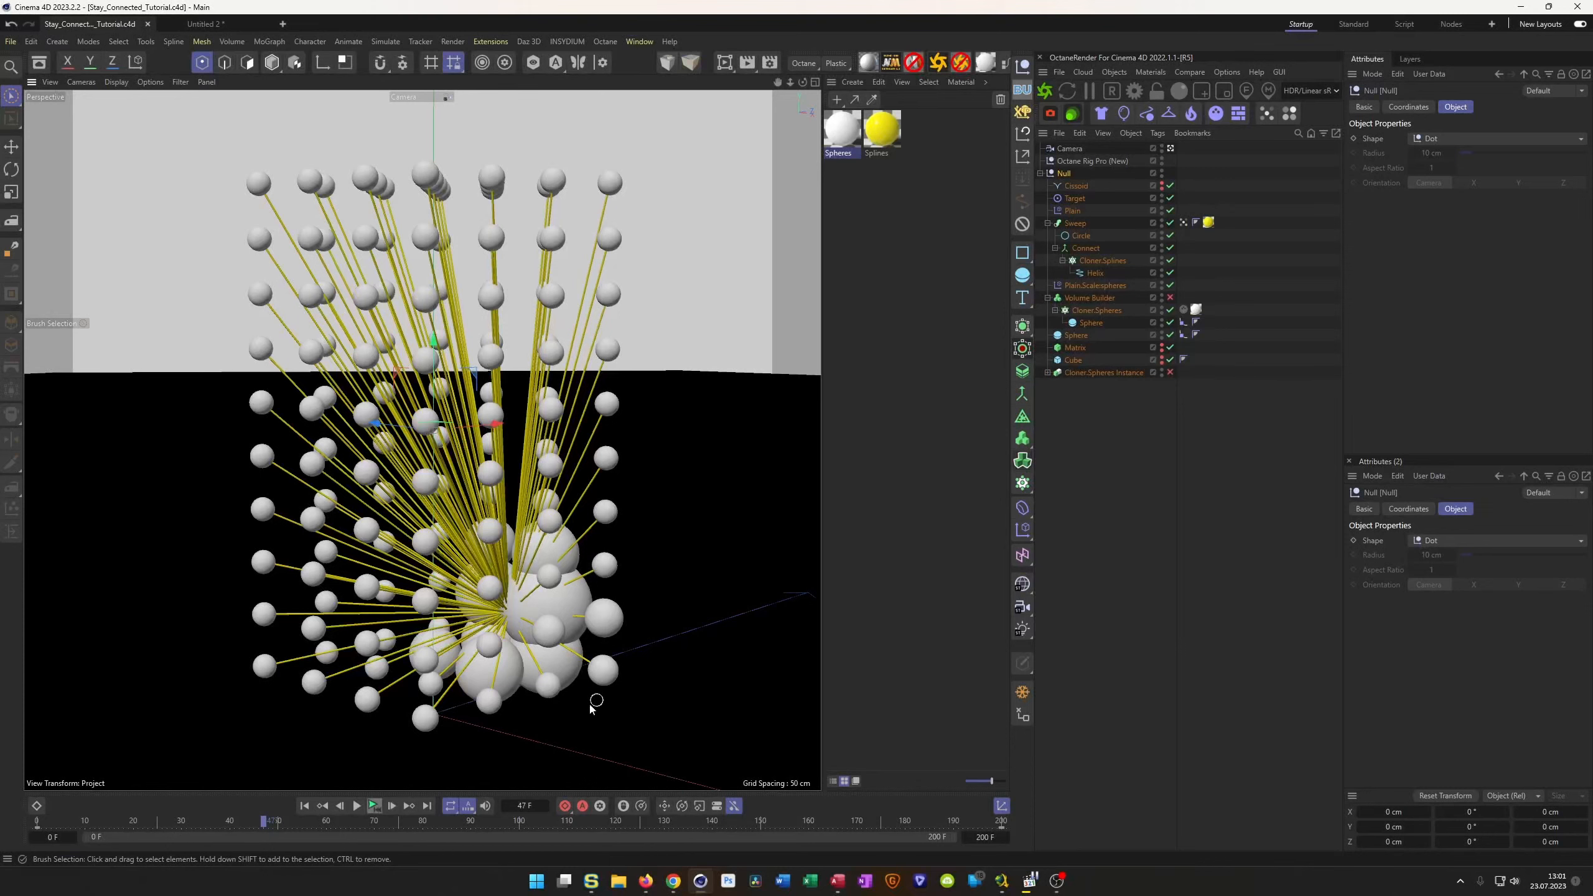
# Enable the Dynamics Body tag on Cloner.Spheres and play the simulation from the first frame.
pyautogui.click(304, 805)
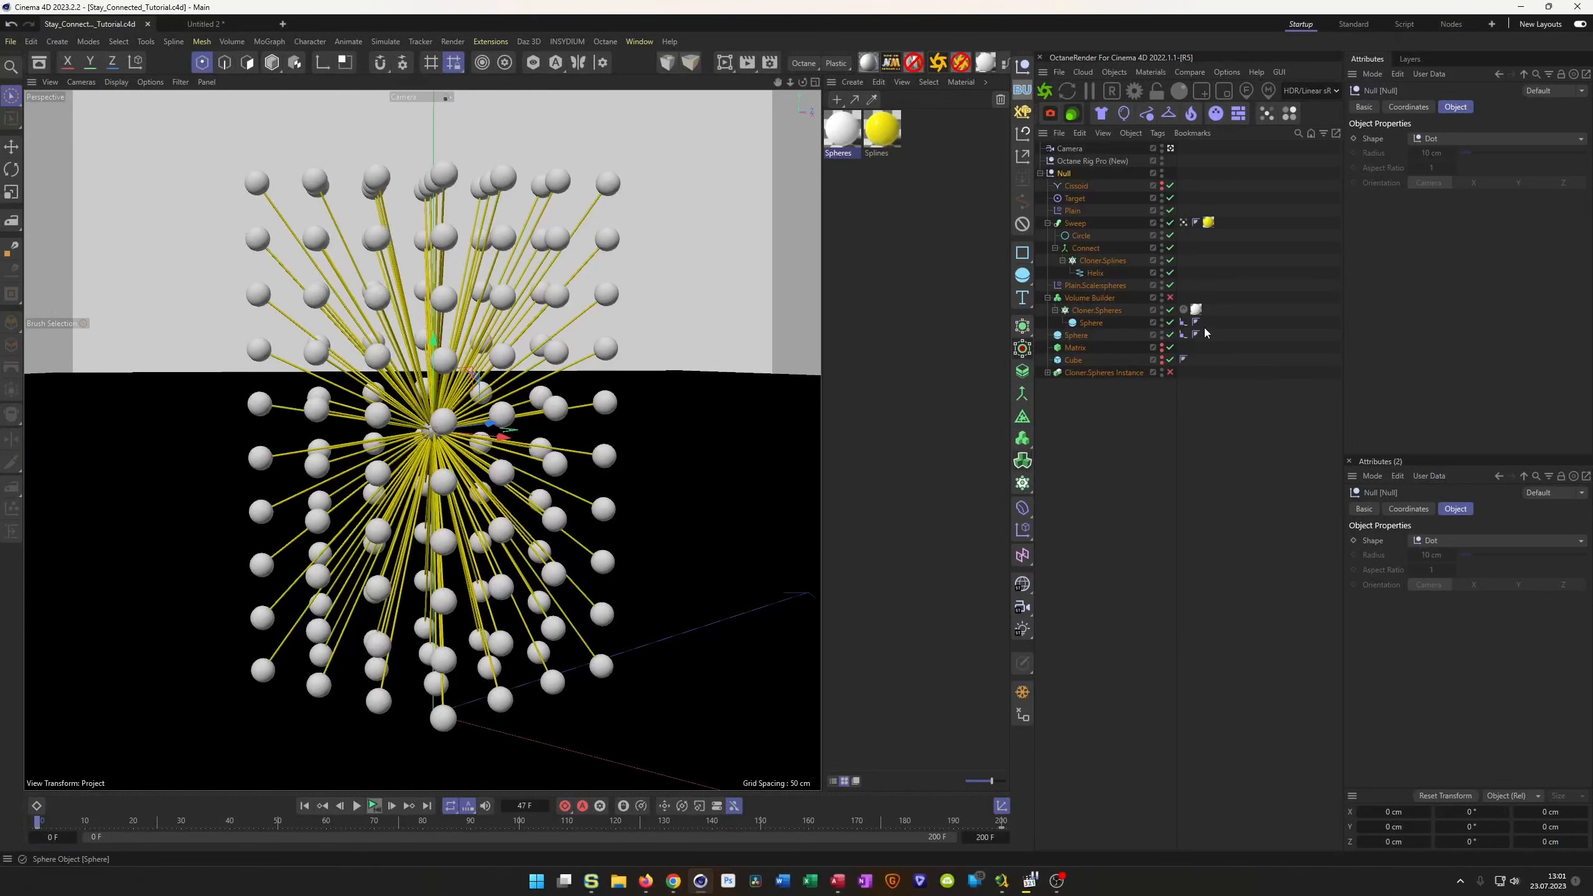
pyautogui.click(1184, 309)
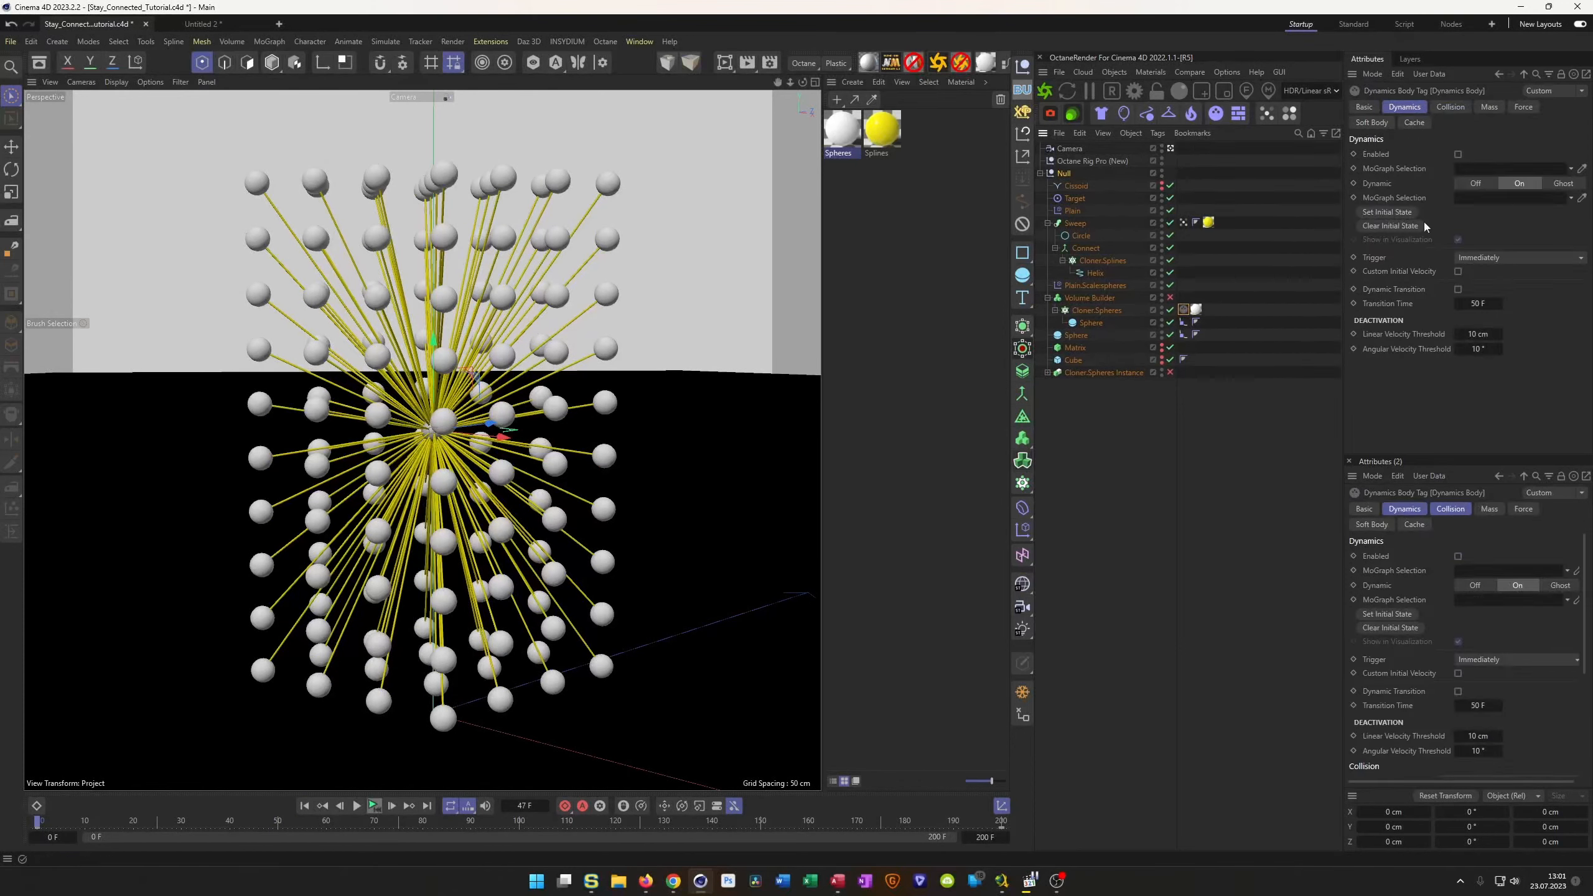
pyautogui.click(1456, 155)
pyautogui.click(375, 806)
# Bake the Cloner.Spheres dynamics cache, check the motion up to frame 46, and clear the object cache.
pyautogui.click(1413, 123)
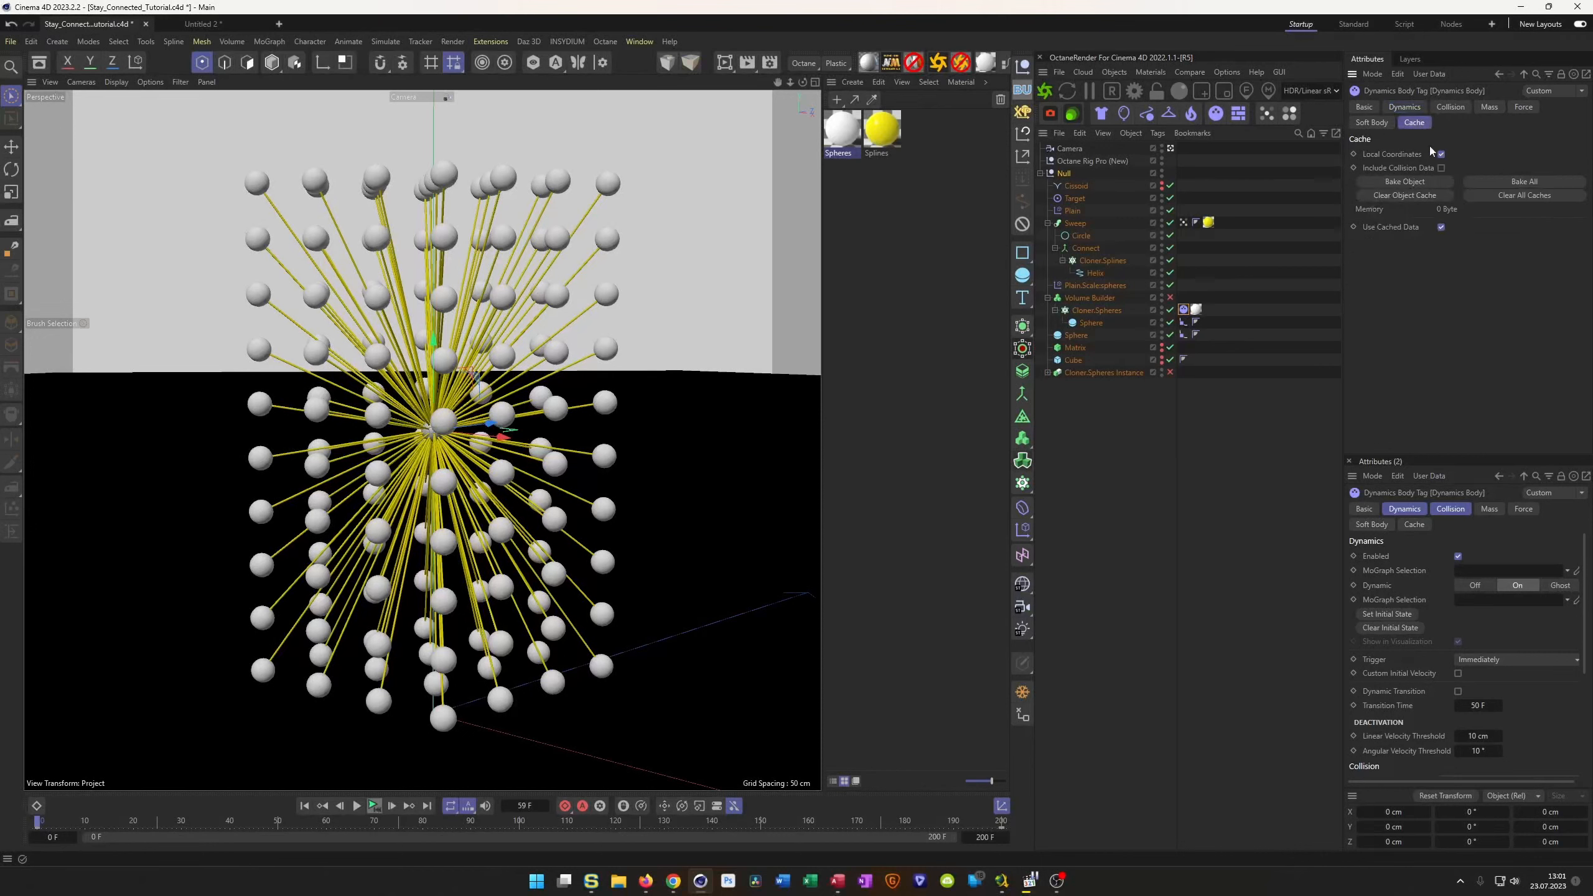
pyautogui.click(1392, 180)
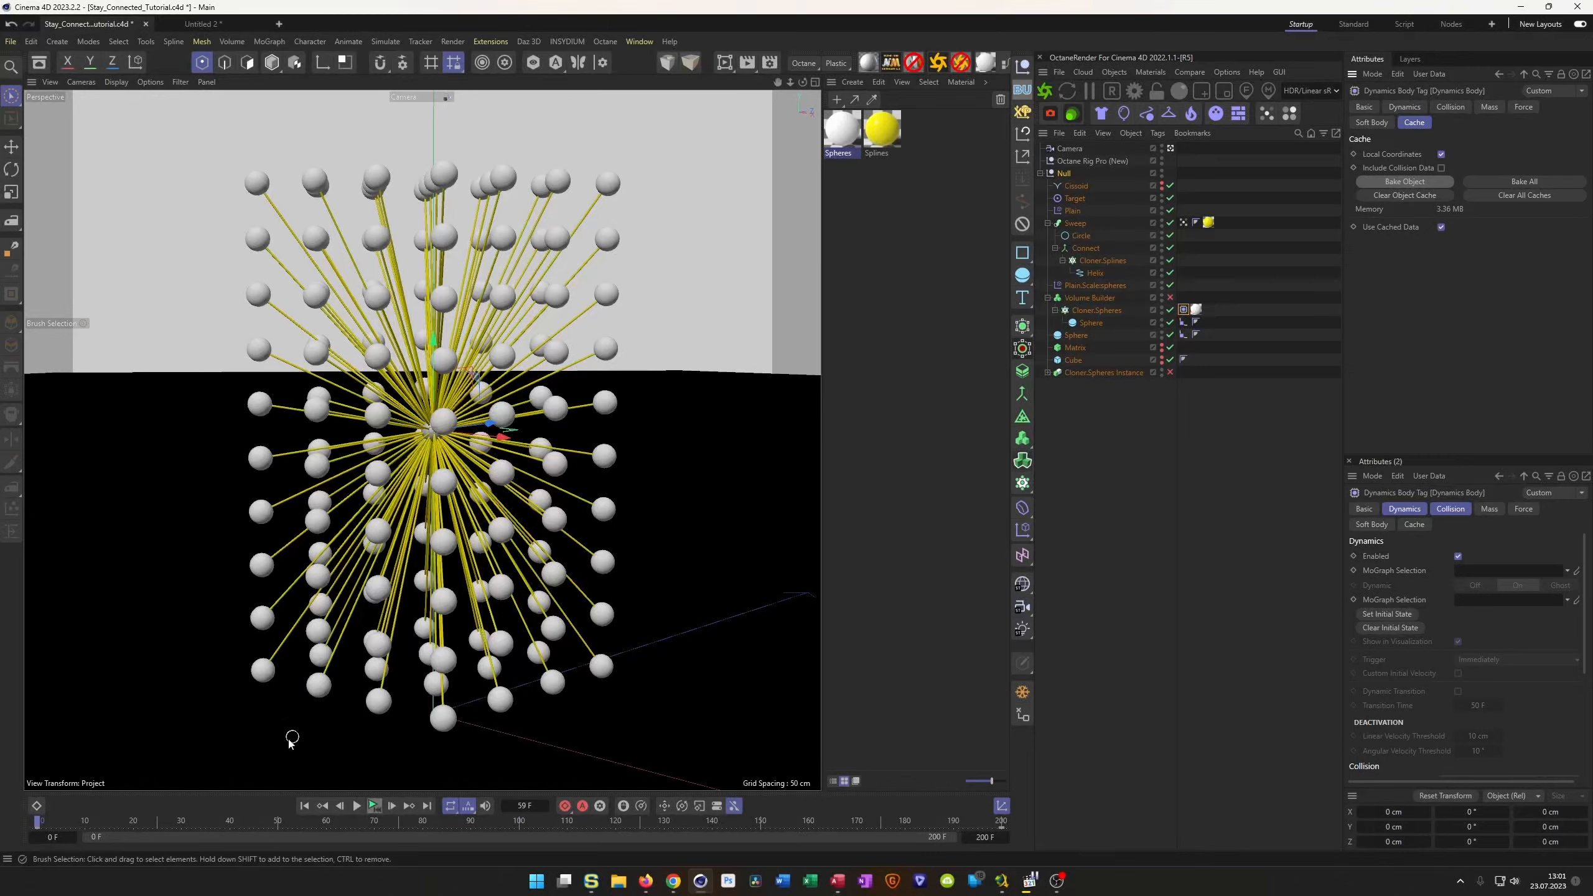
pyautogui.moveTo(38, 829); pyautogui.dragTo(251, 844)
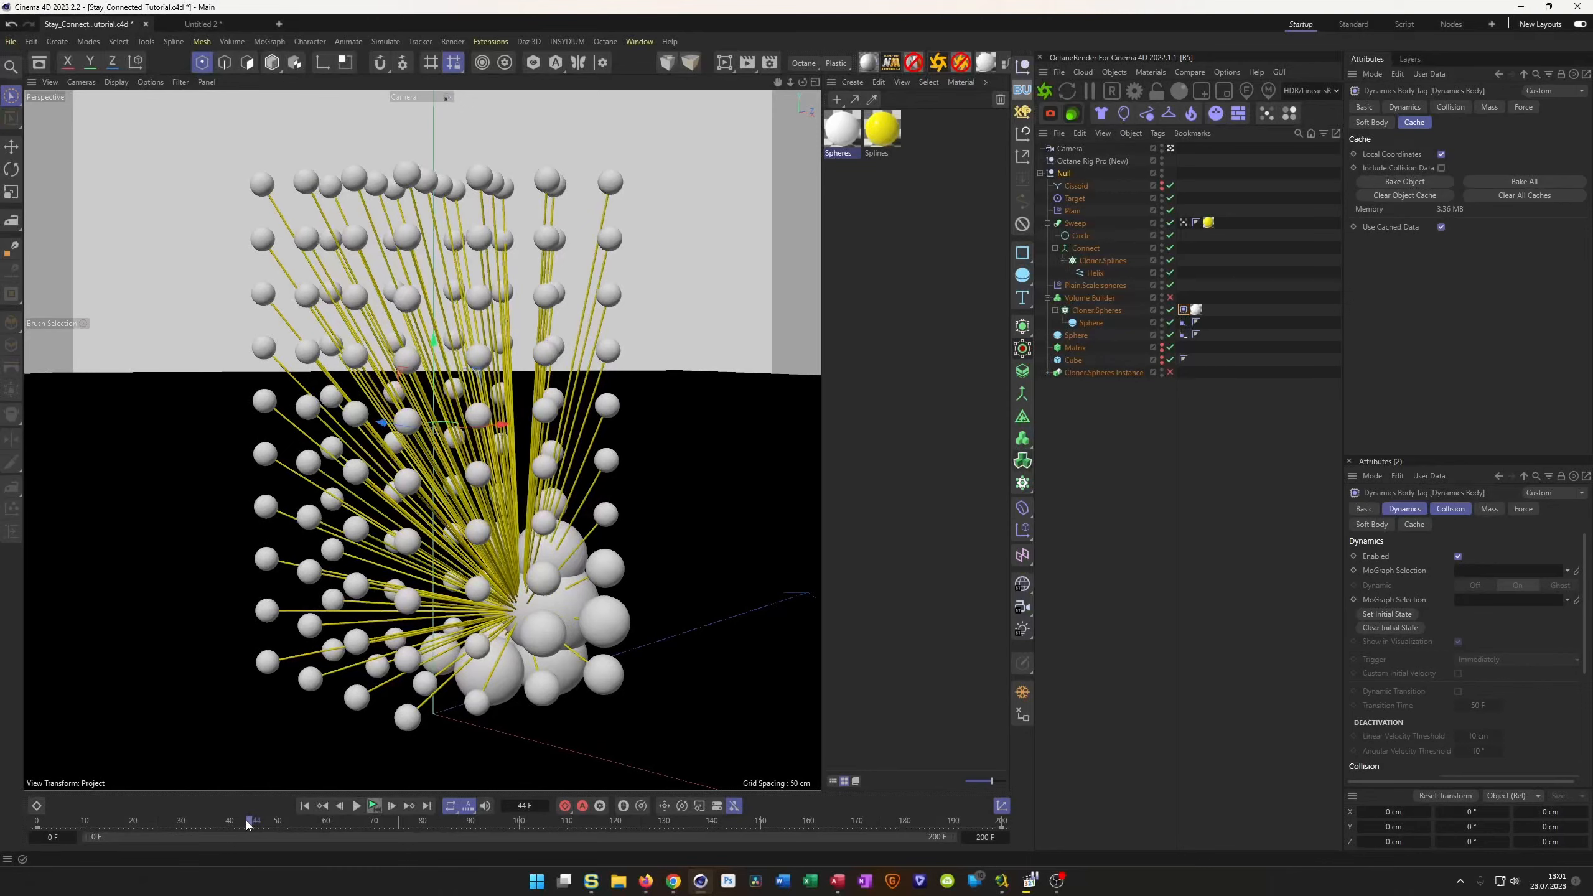
pyautogui.moveTo(246, 826)
pyautogui.mouseDown()
pyautogui.moveTo(220, 824)
pyautogui.moveTo(296, 821)
pyautogui.moveTo(262, 819)
pyautogui.mouseUp()
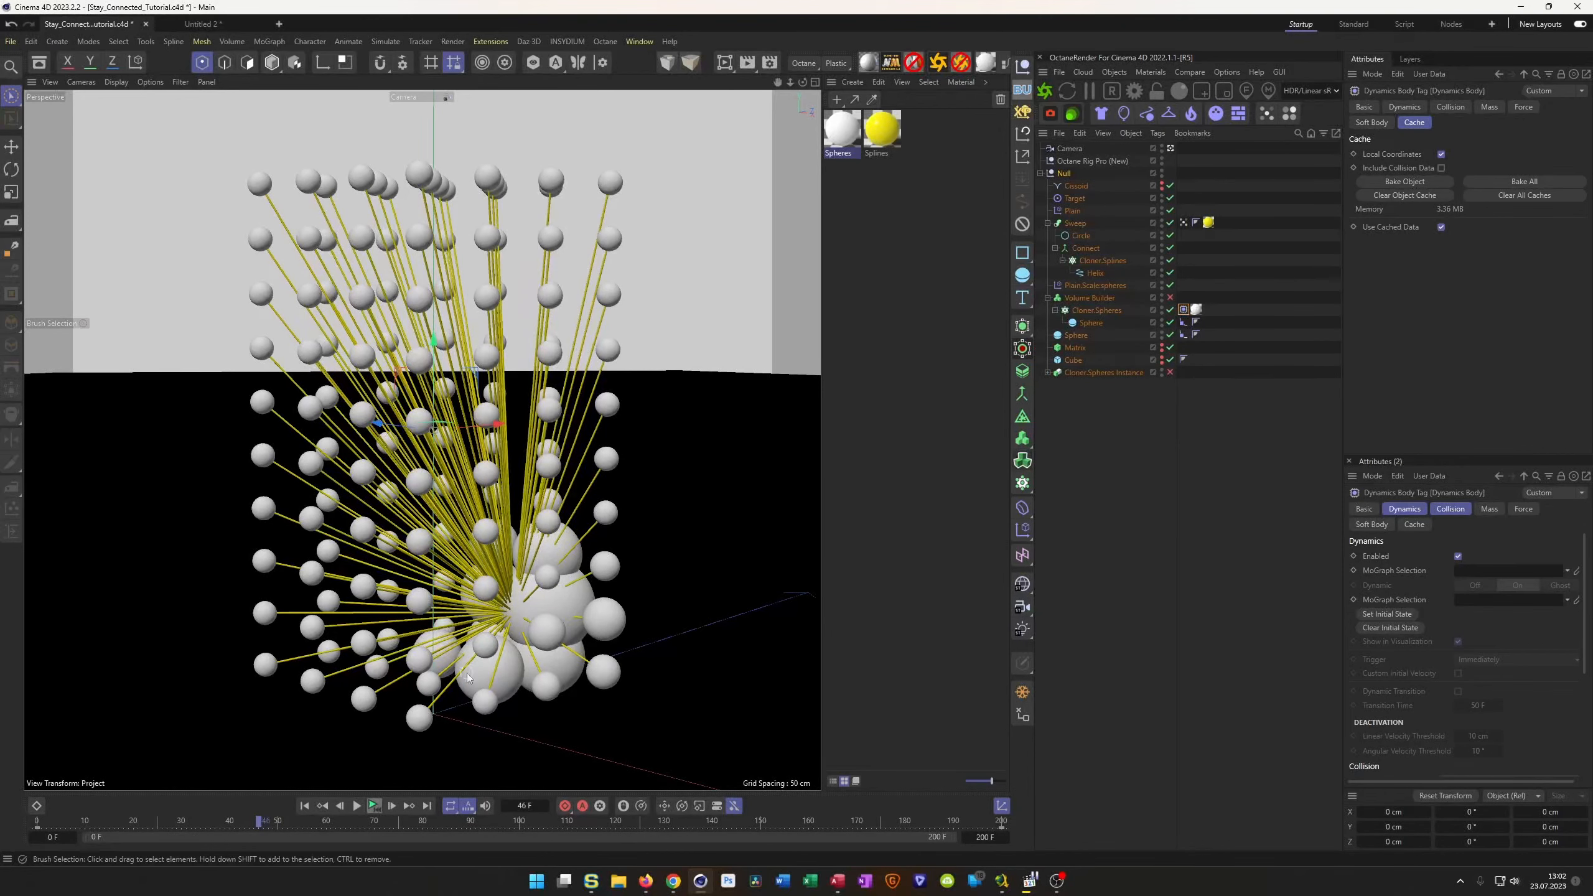
pyautogui.hotkey('shift', 'f')
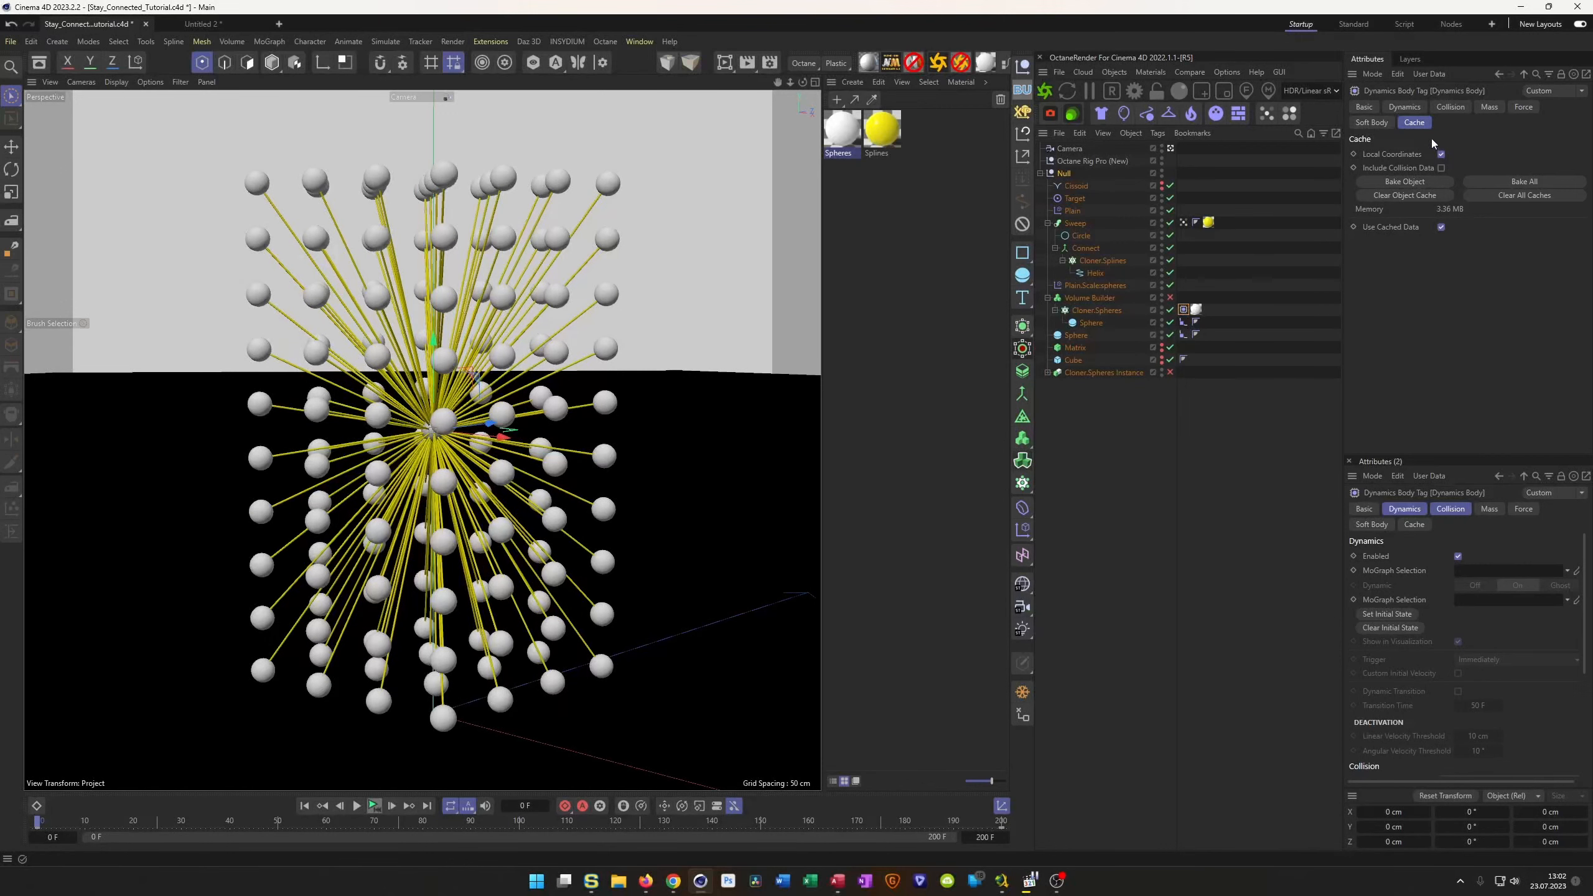
pyautogui.click(1406, 196)
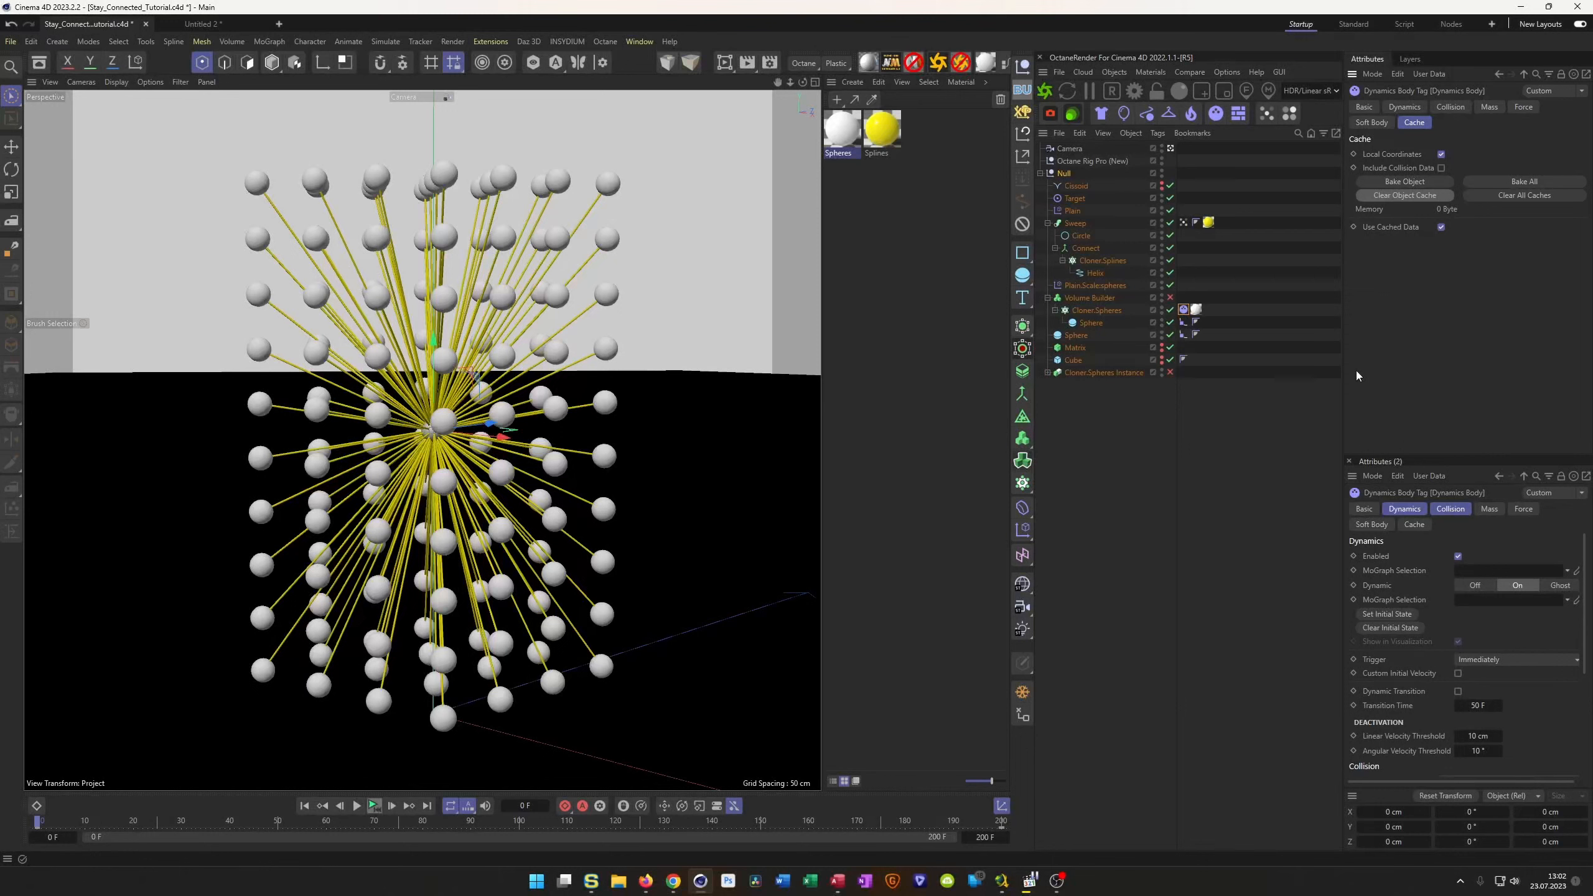
# Bake the Bullet cache in the project settings, check the motion up to frame 47, and clear the cache.
pyautogui.hotkey('ctrl', 'd')
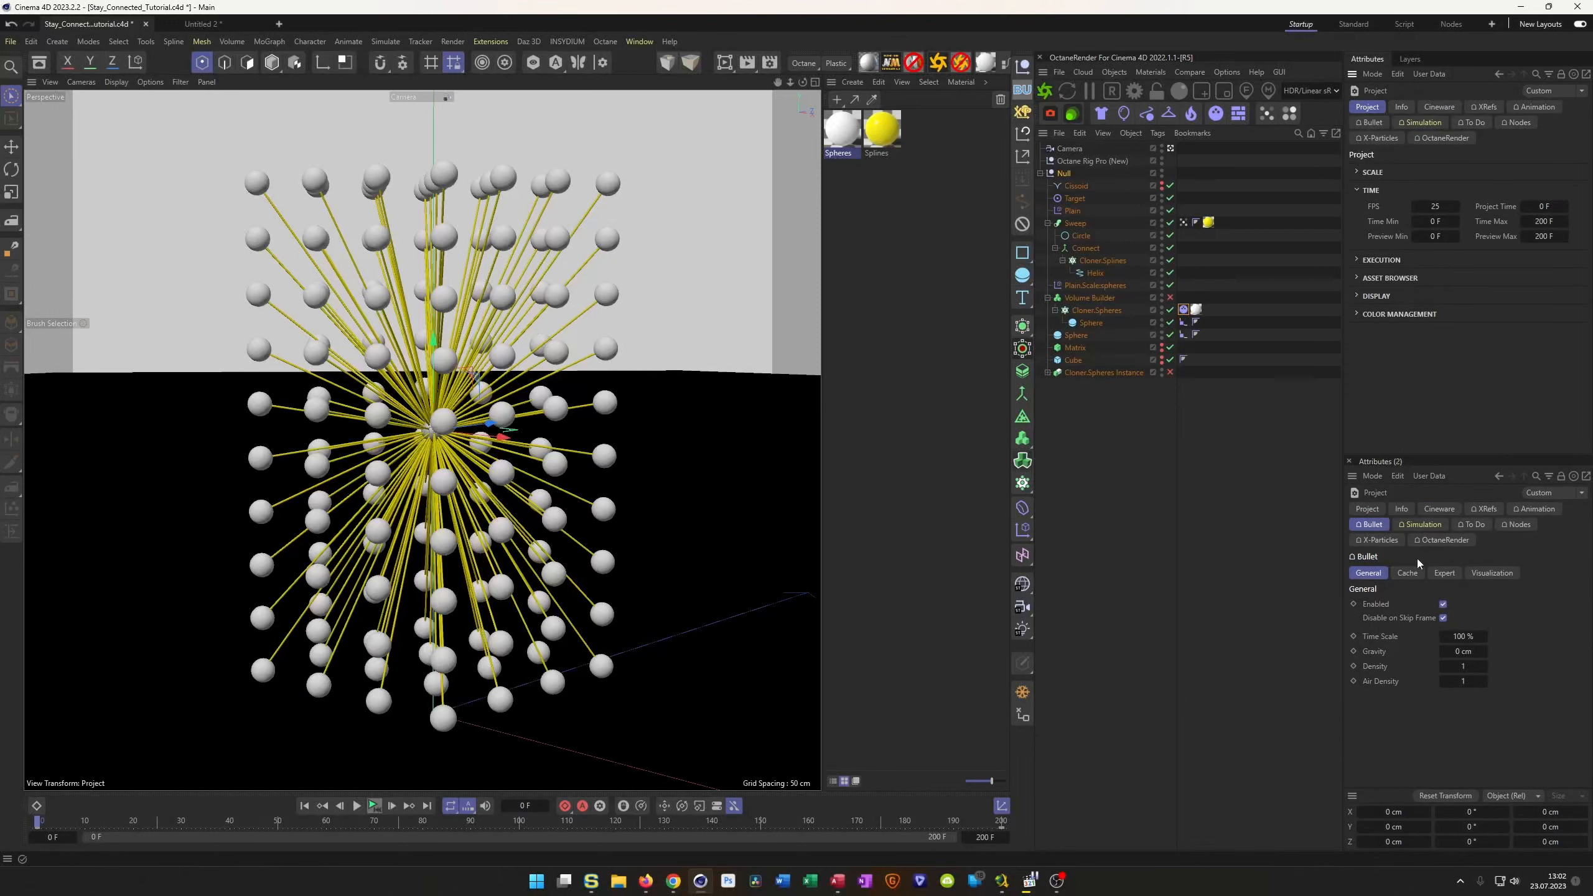
pyautogui.click(1409, 574)
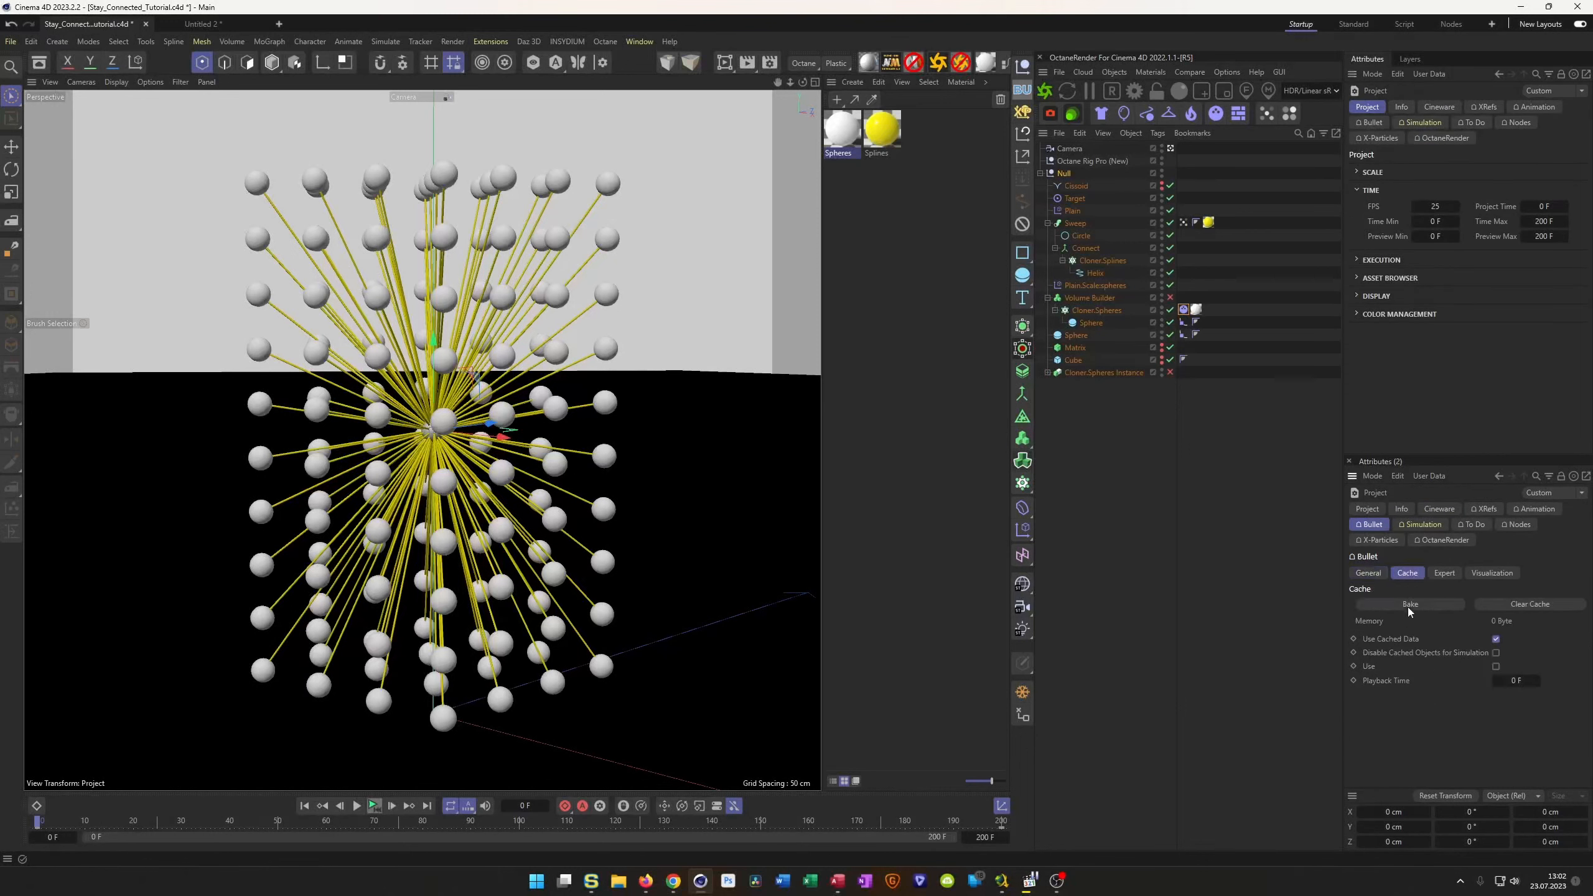
pyautogui.click(1409, 604)
pyautogui.moveTo(40, 830); pyautogui.dragTo(265, 843)
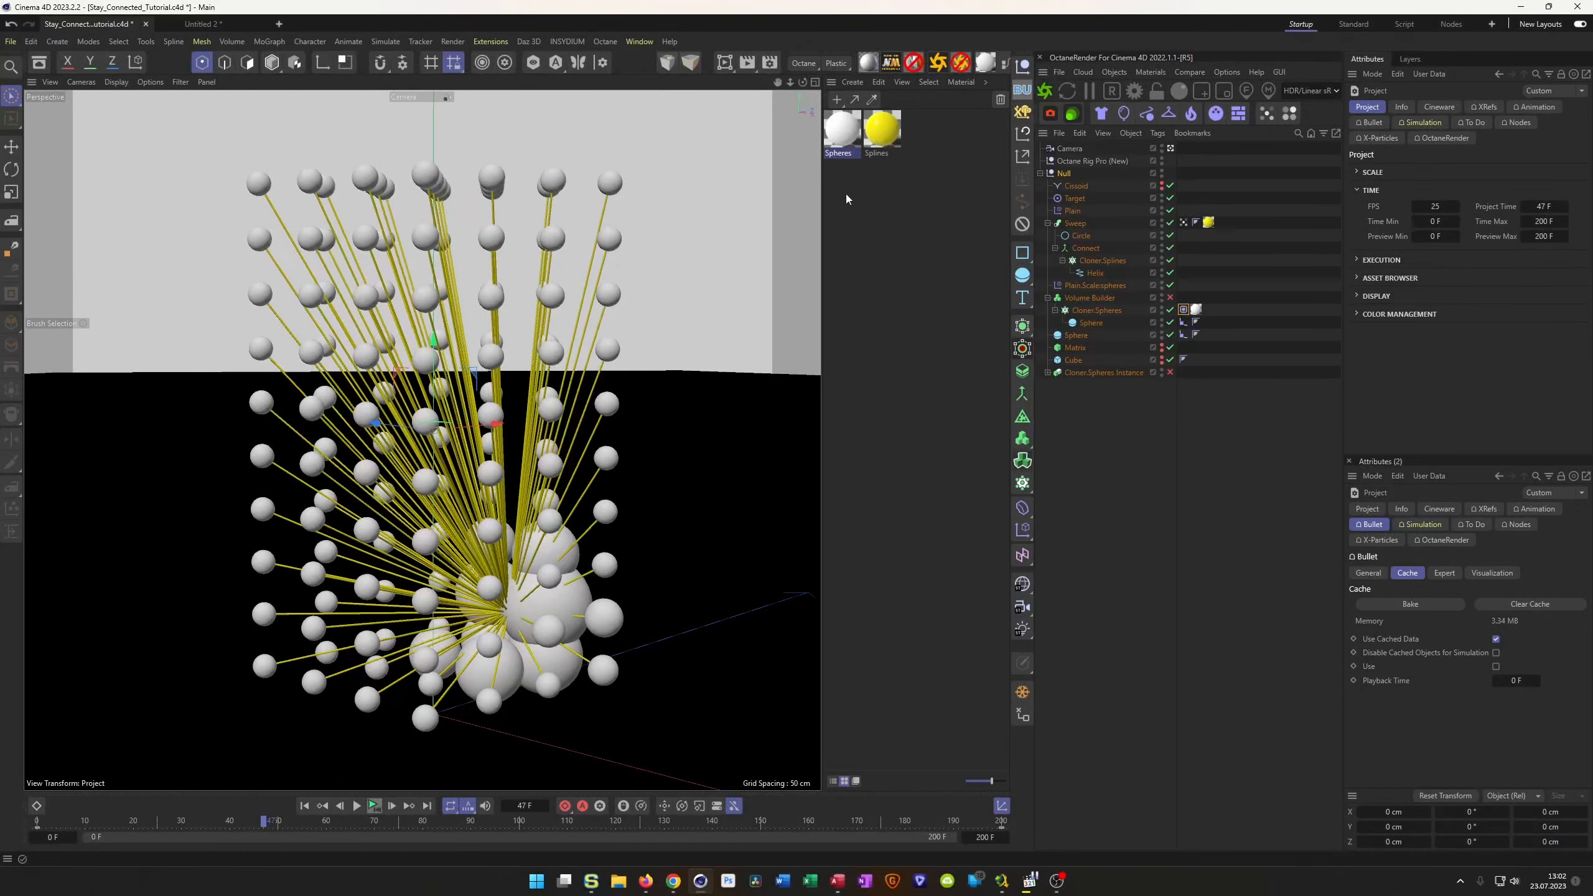
pyautogui.moveTo(263, 824); pyautogui.dragTo(30, 830)
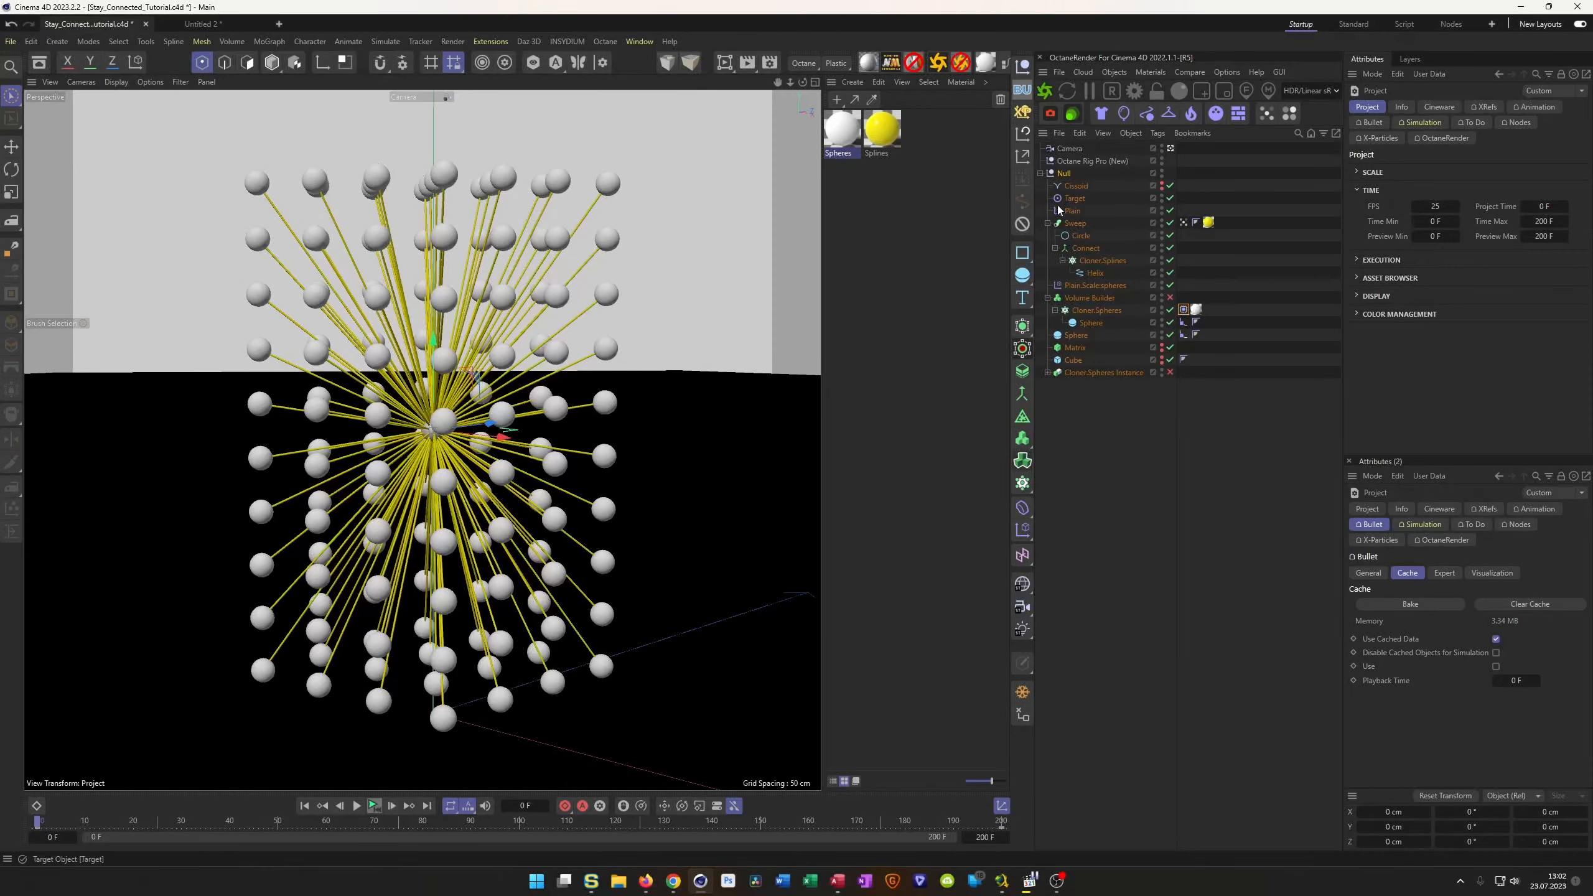
pyautogui.click(1521, 605)
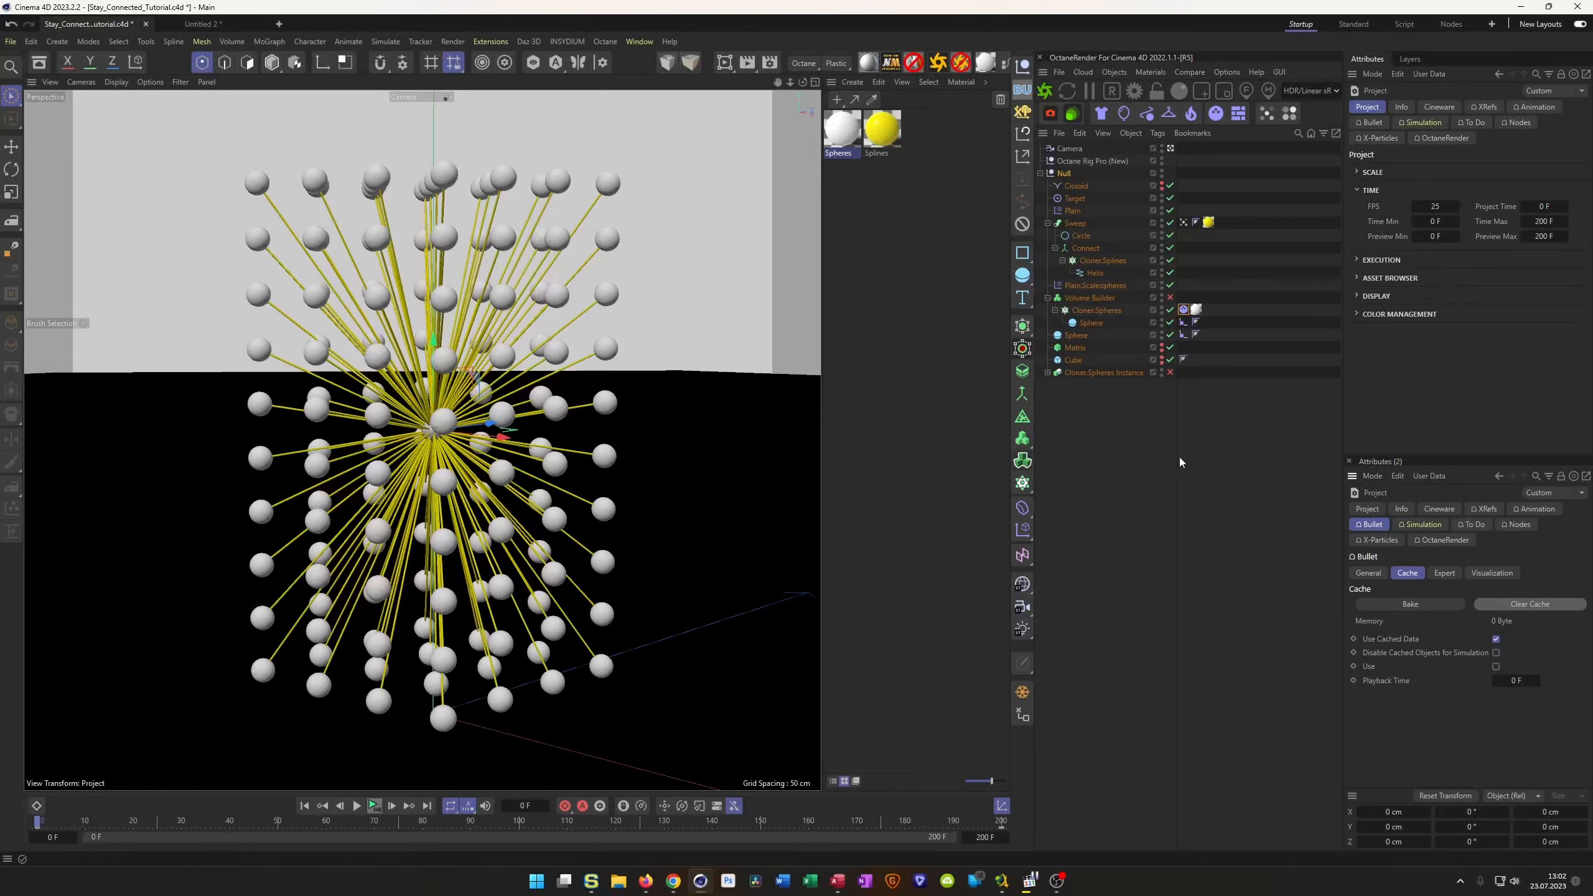
# Examine the Octane Rig Pro's Floor settings, including the Shadow Catcher and Real Floor options.
pyautogui.click(1096, 162)
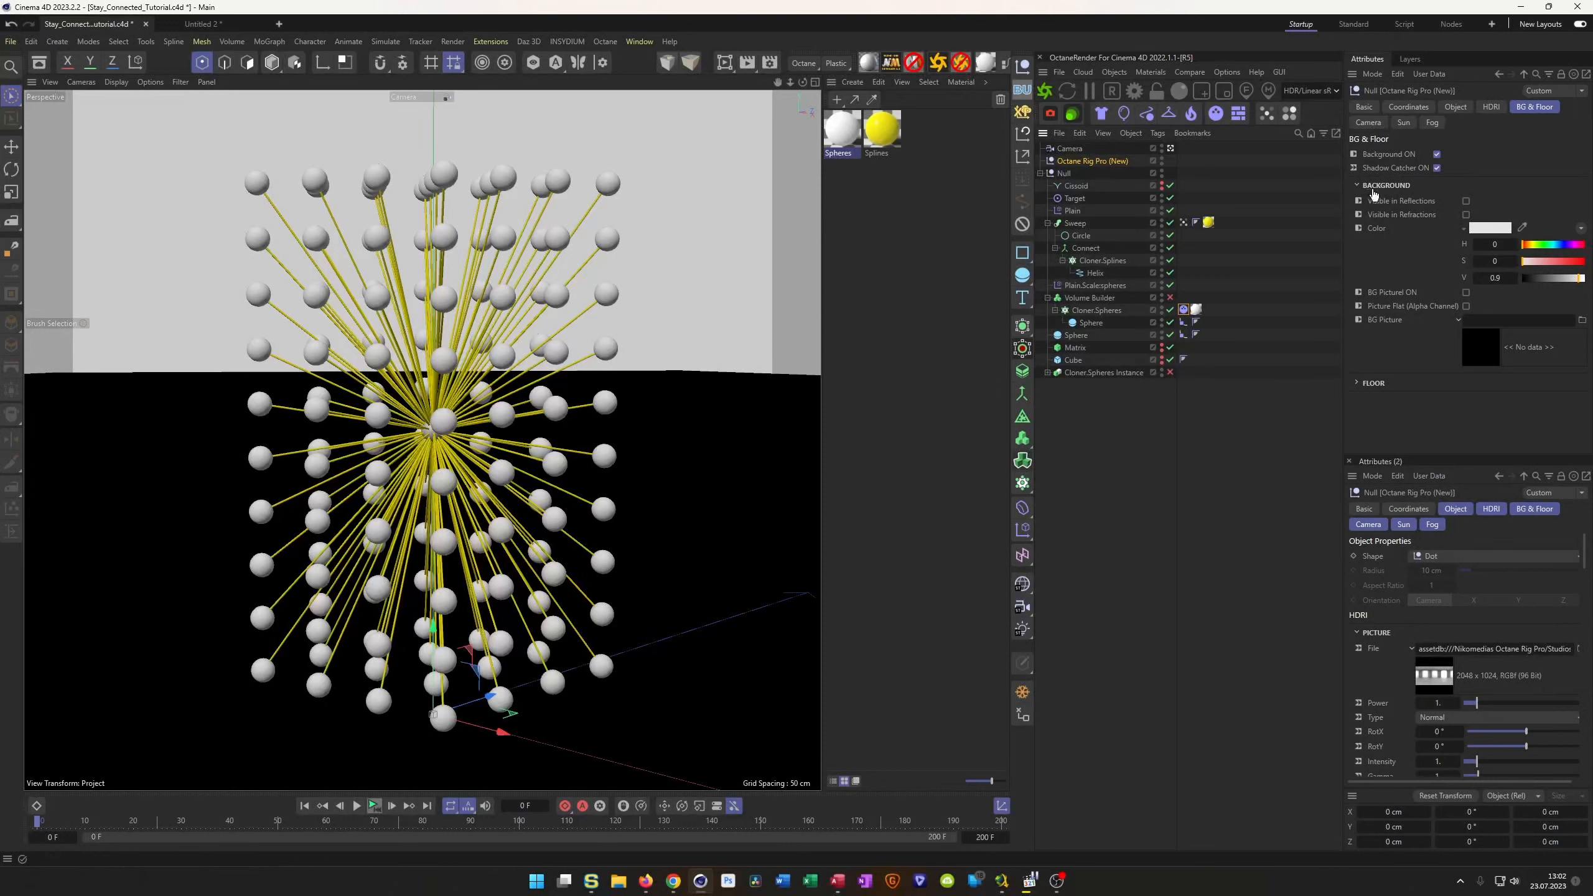
pyautogui.click(1358, 185)
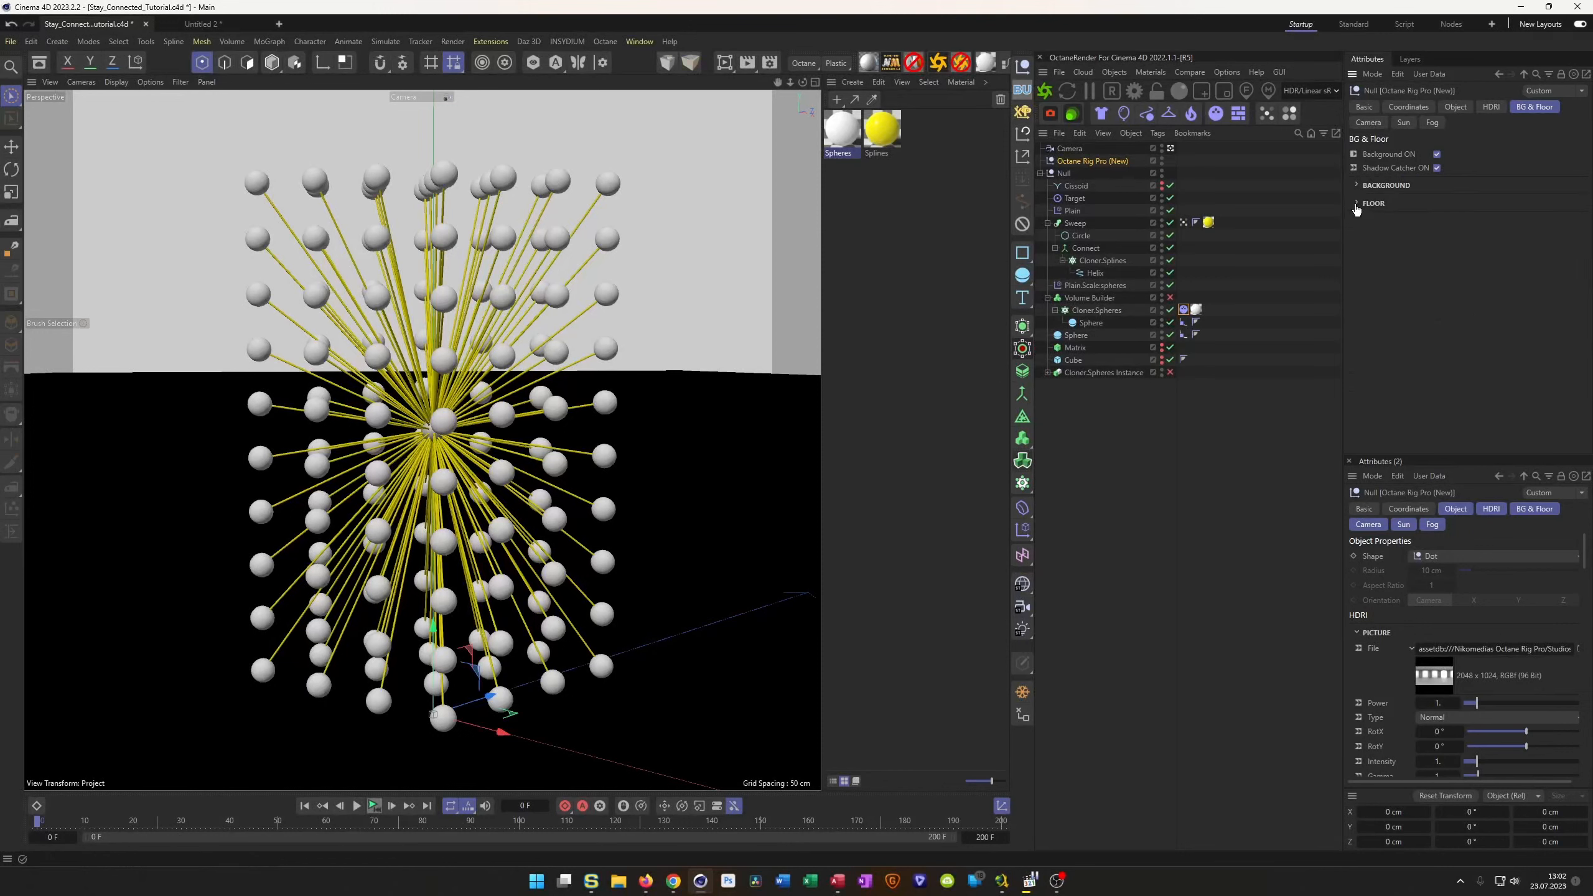
pyautogui.click(1357, 204)
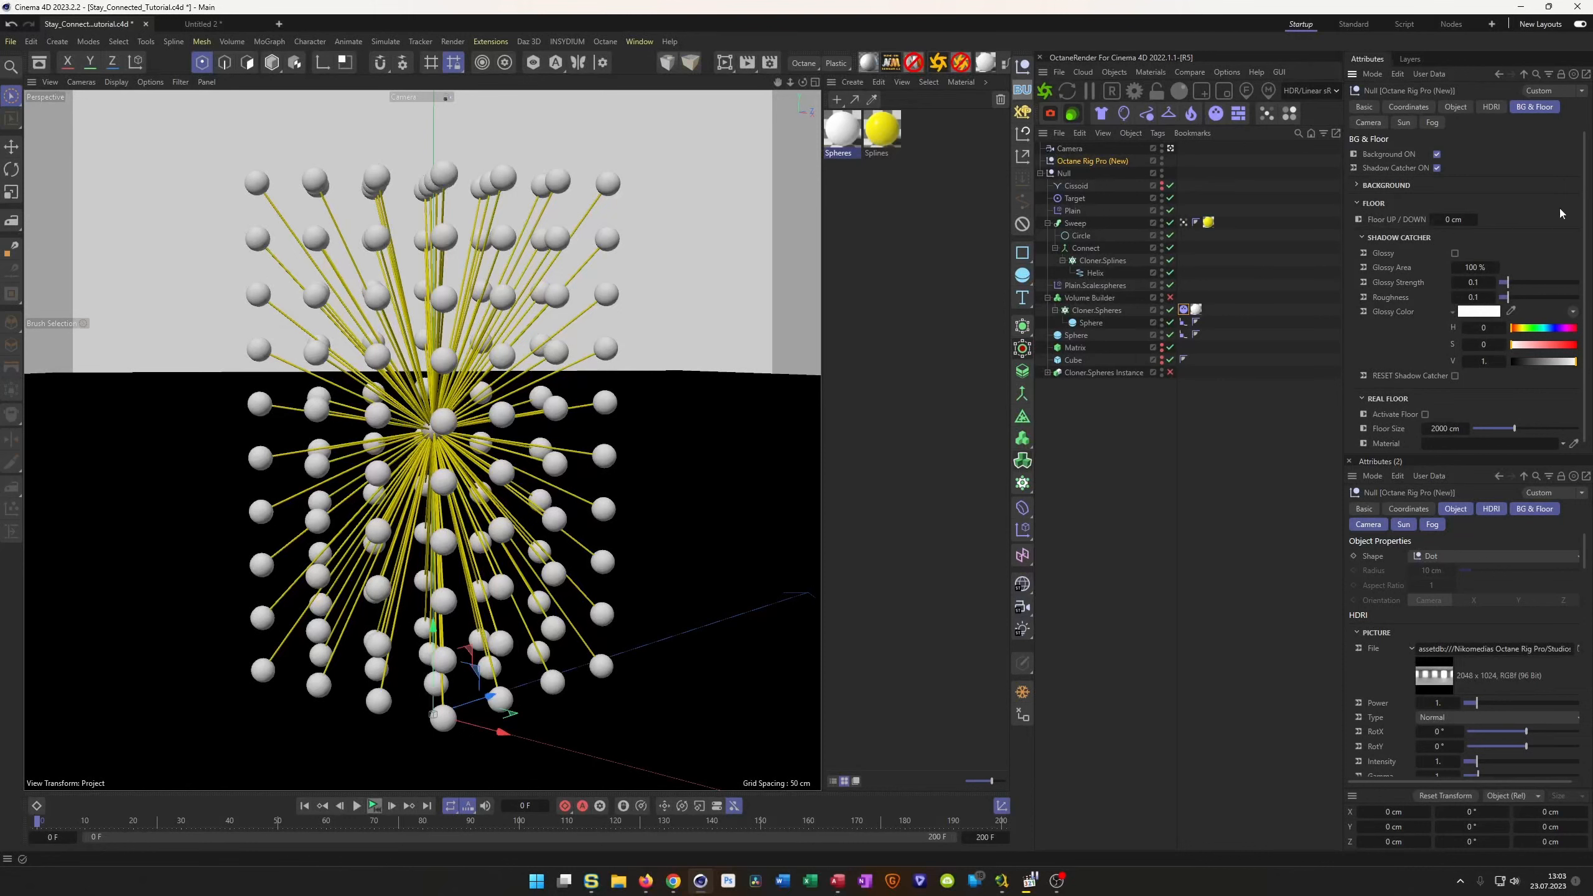
pyautogui.scroll(-1, 1584, 214)
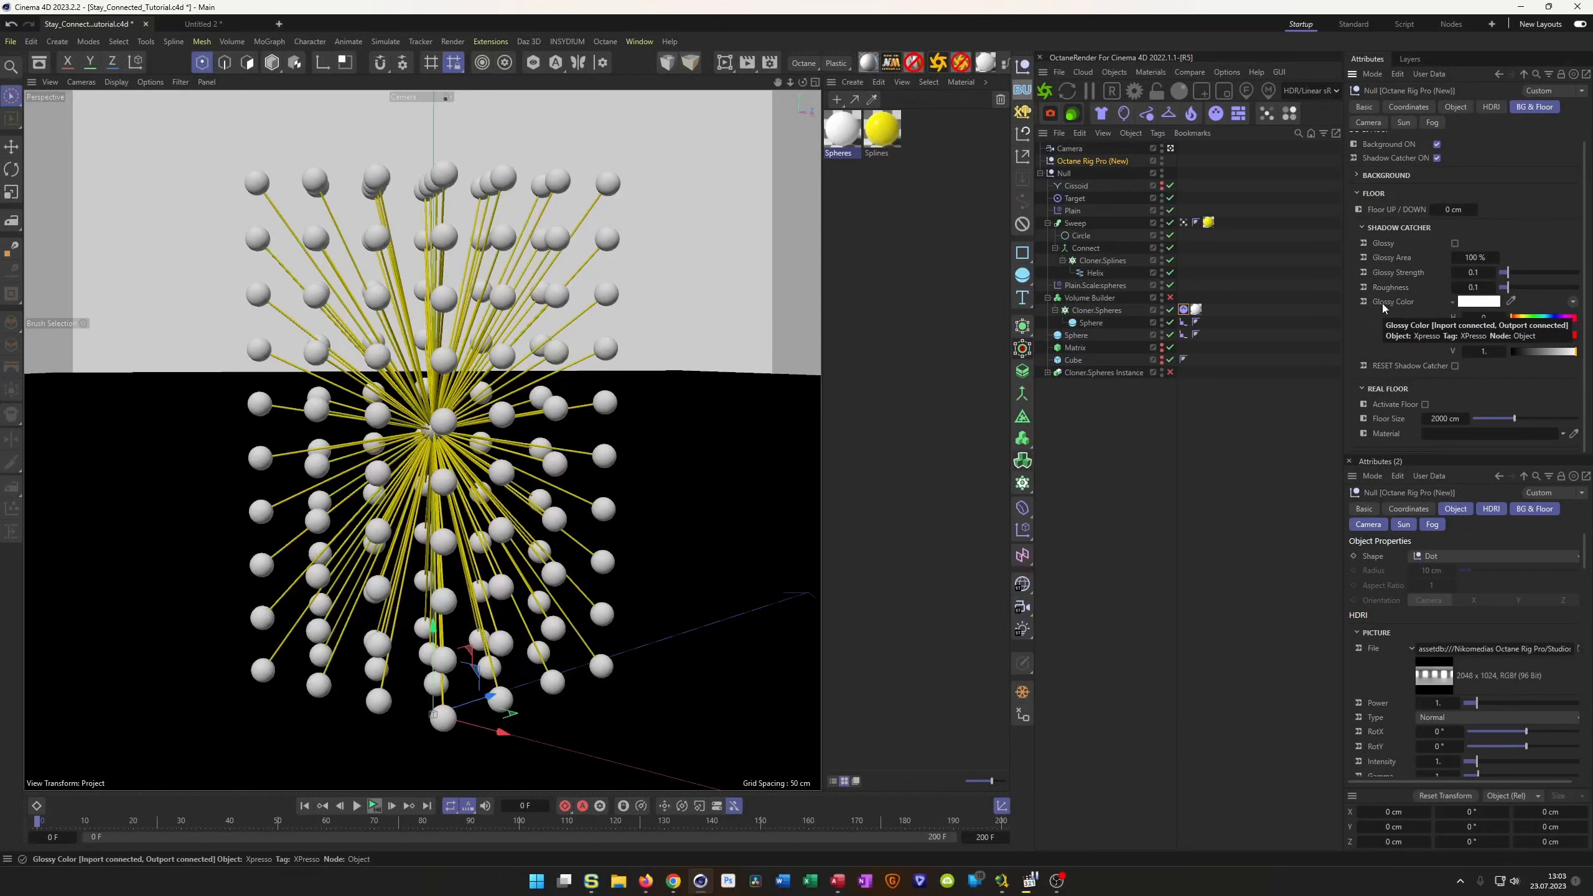
pyautogui.scroll(1, 1584, 173)
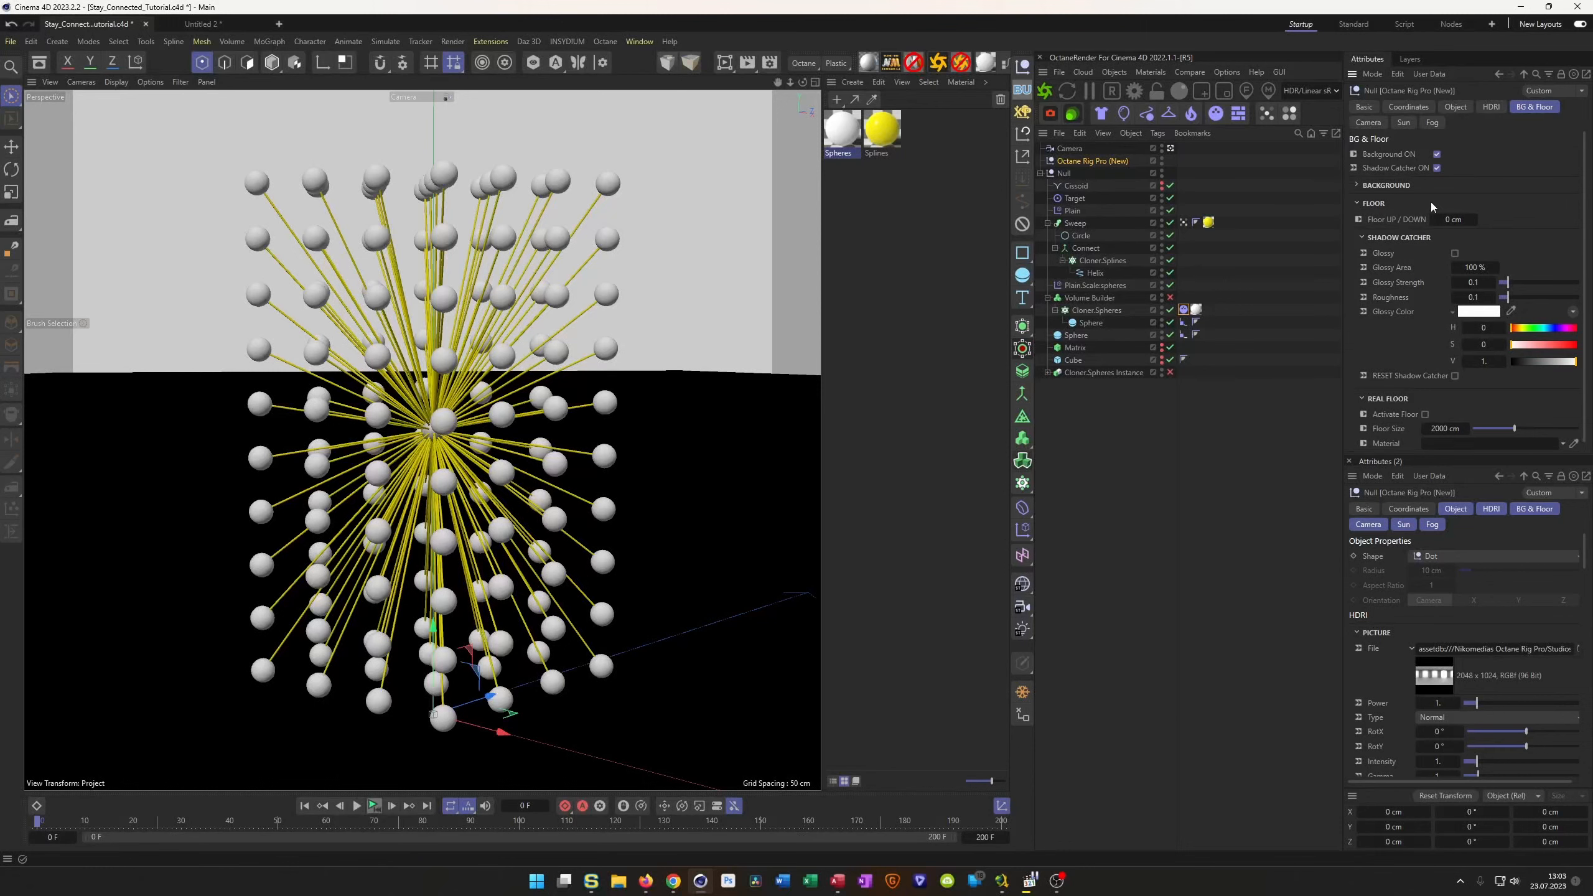
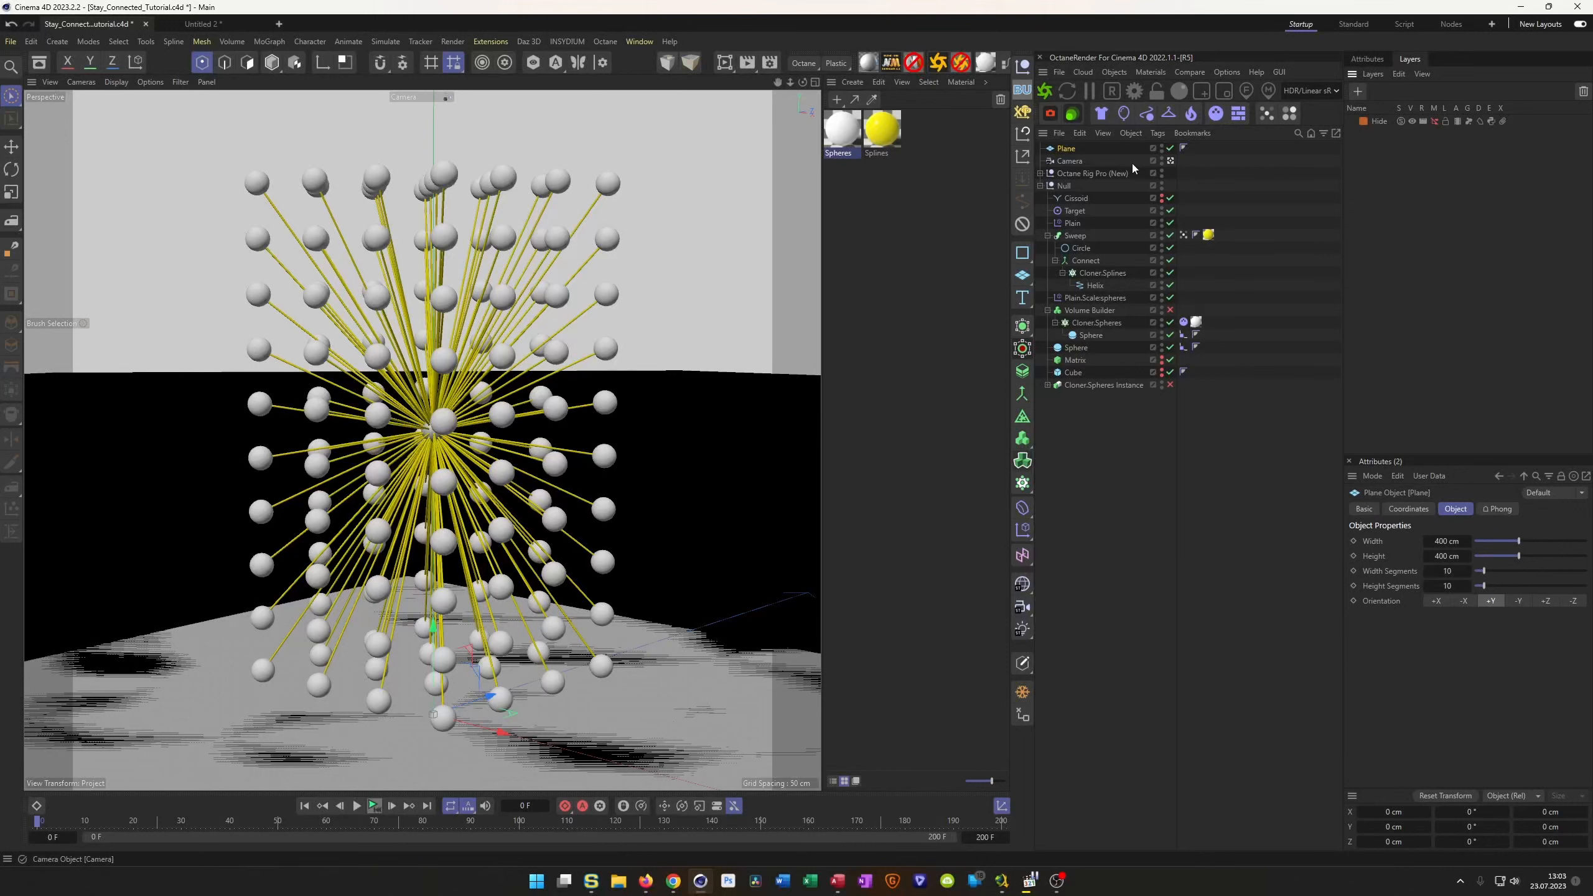
# Hide the Plane object.
pyautogui.click(1162, 148)
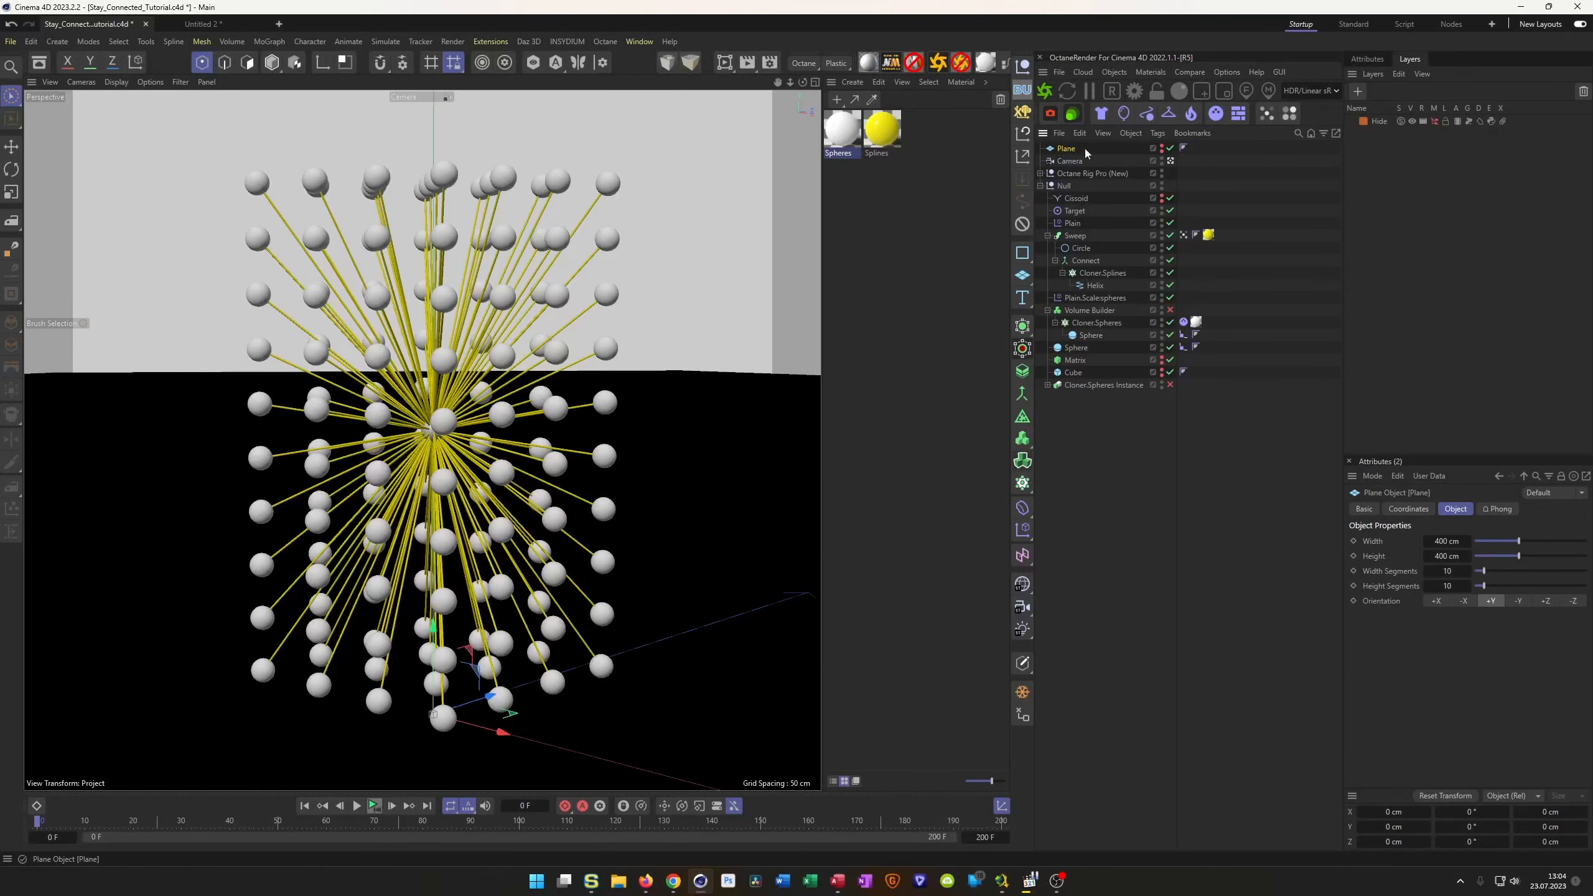
# Make the Plane a dynamics collider body and play the animation to check the spheres against it.
pyautogui.click(1240, 114)
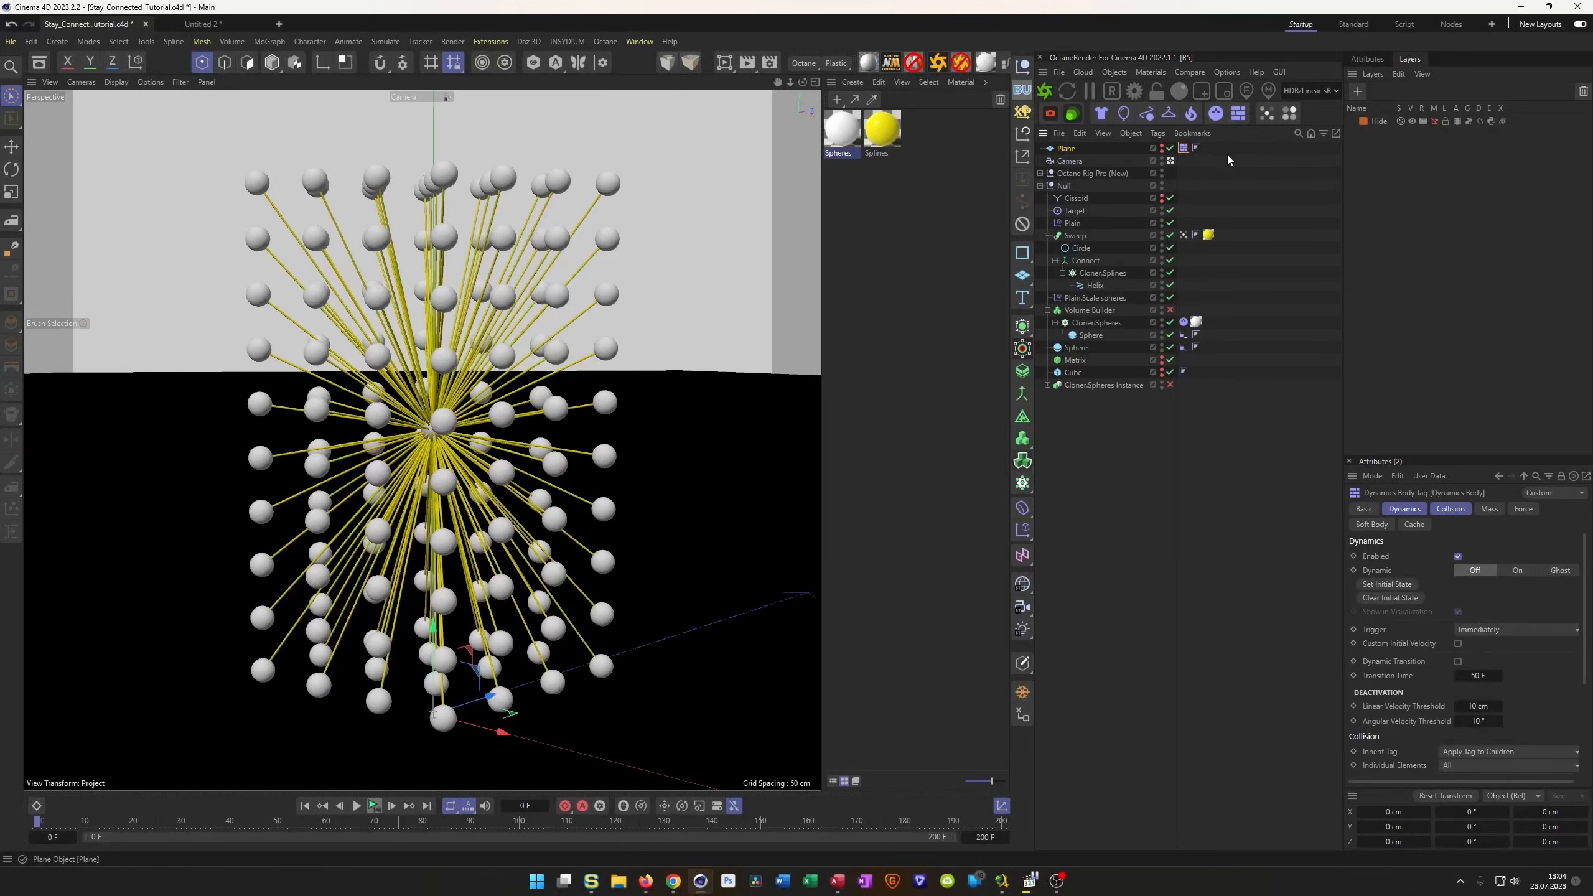
pyautogui.click(1369, 59)
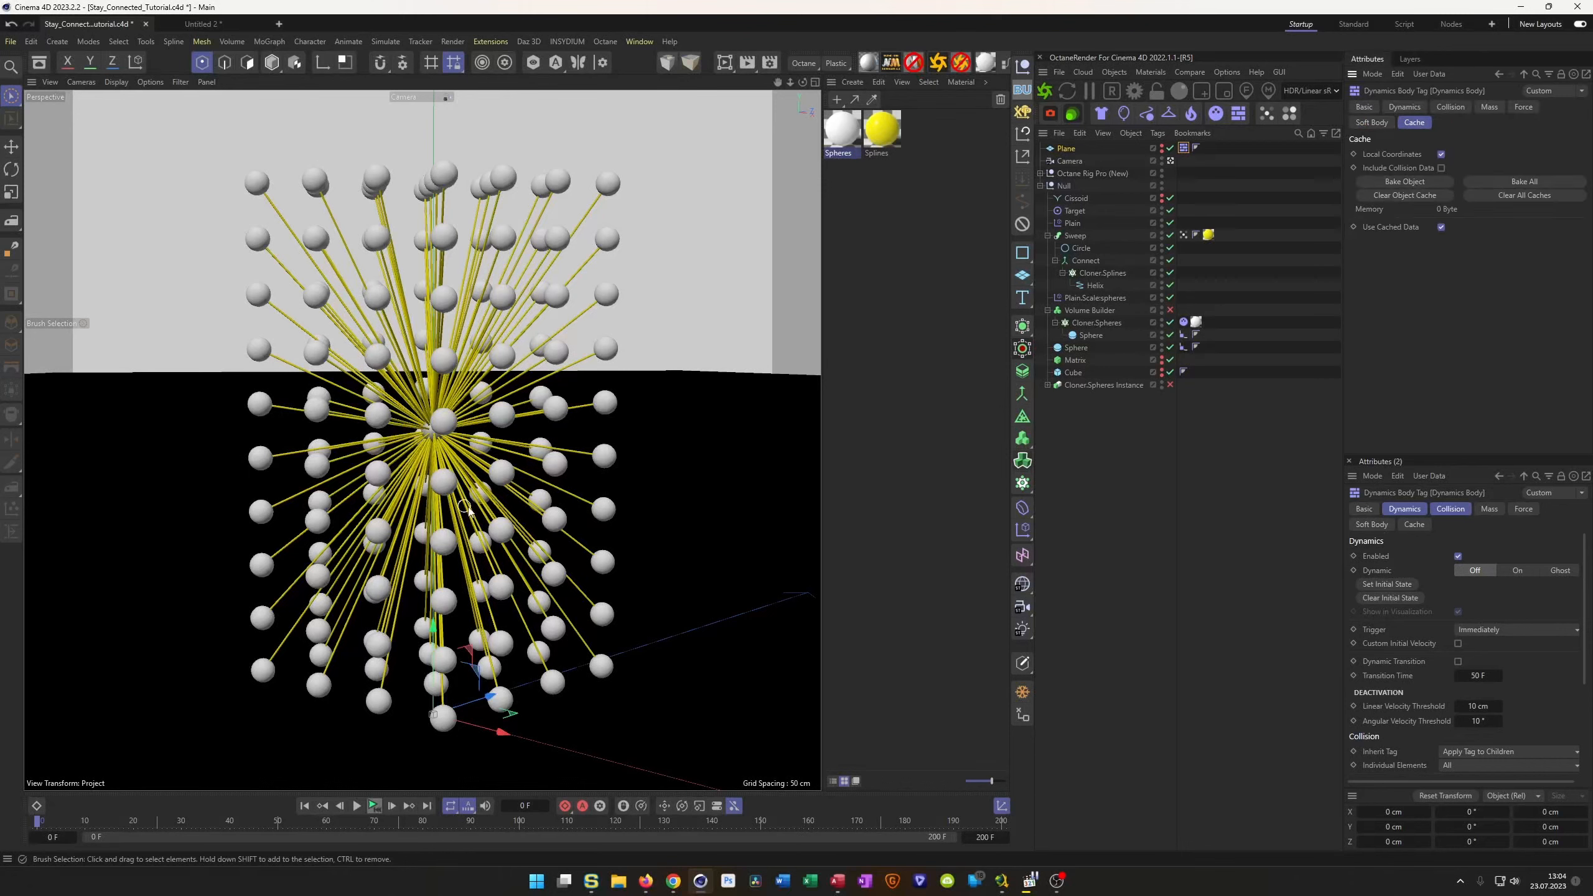
pyautogui.click(375, 808)
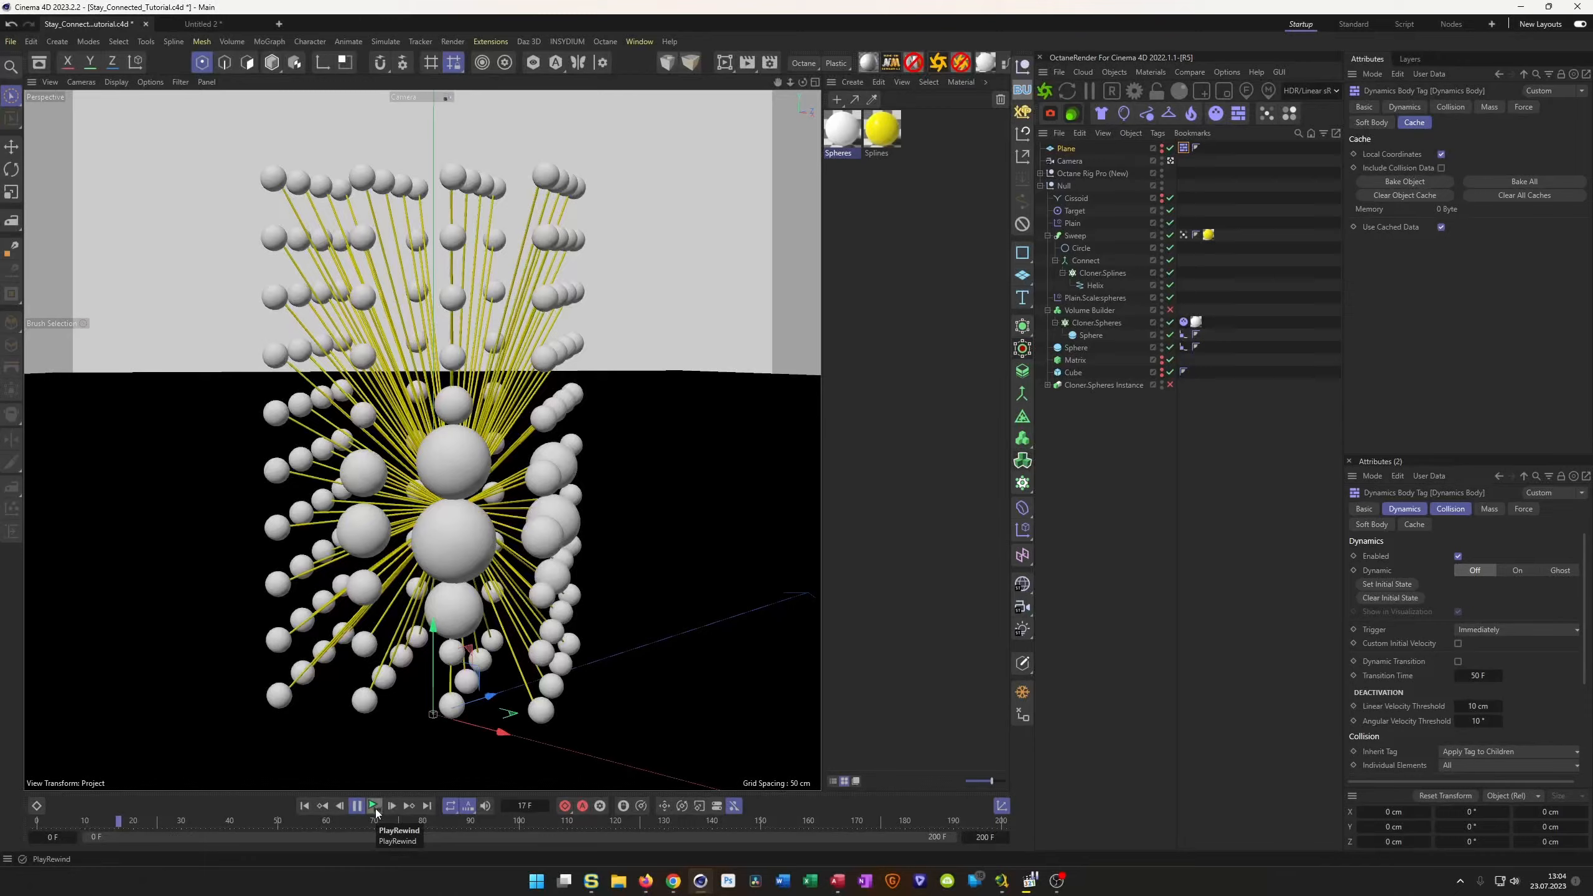
pyautogui.click(376, 809)
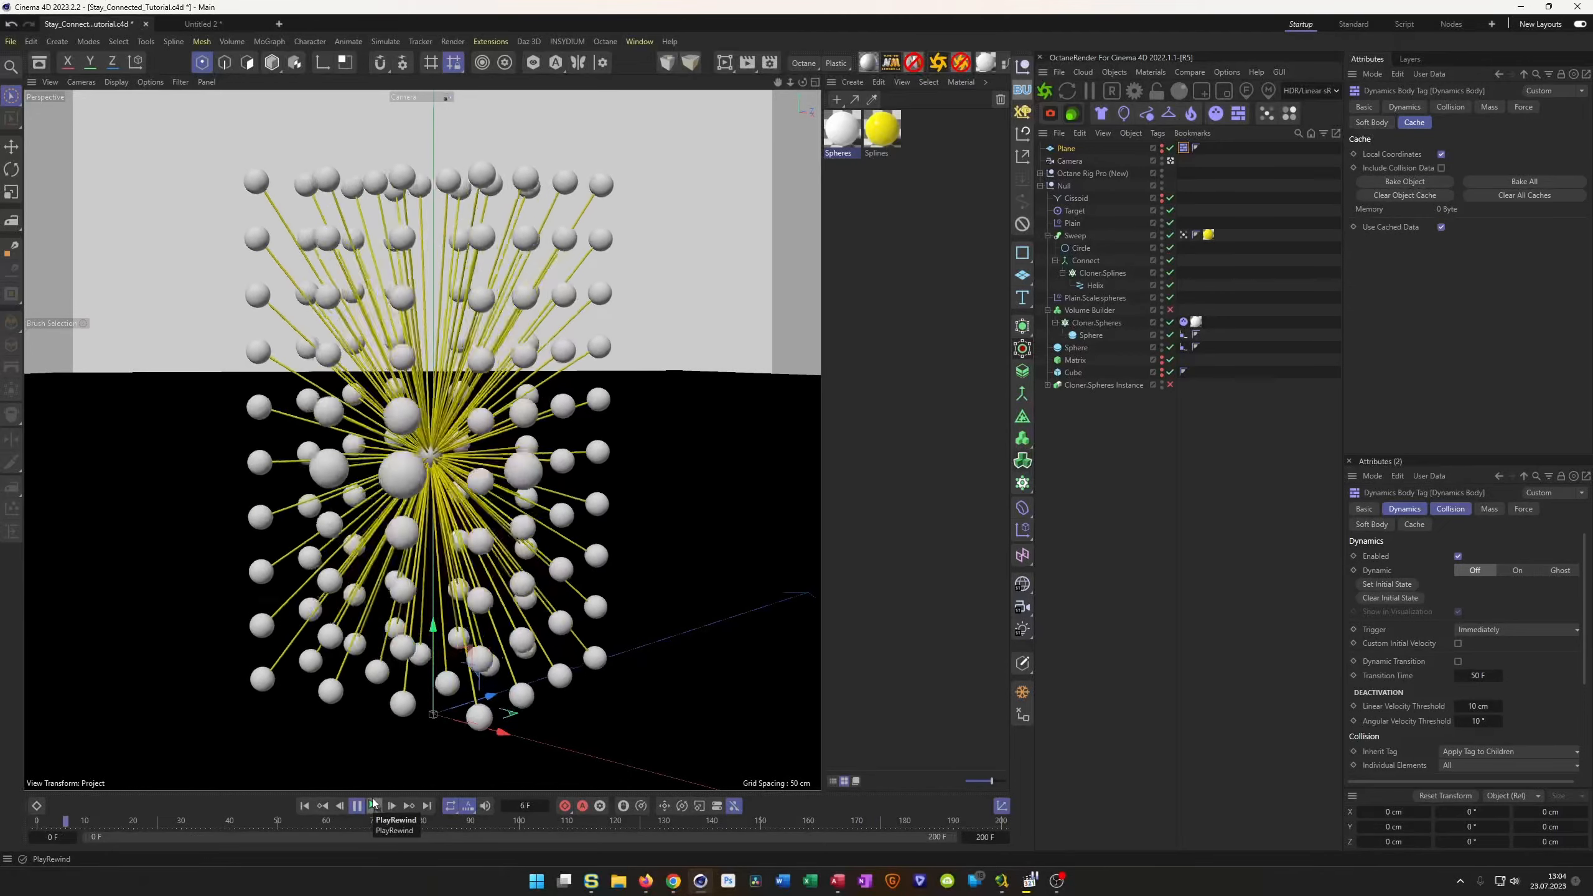
pyautogui.click(375, 804)
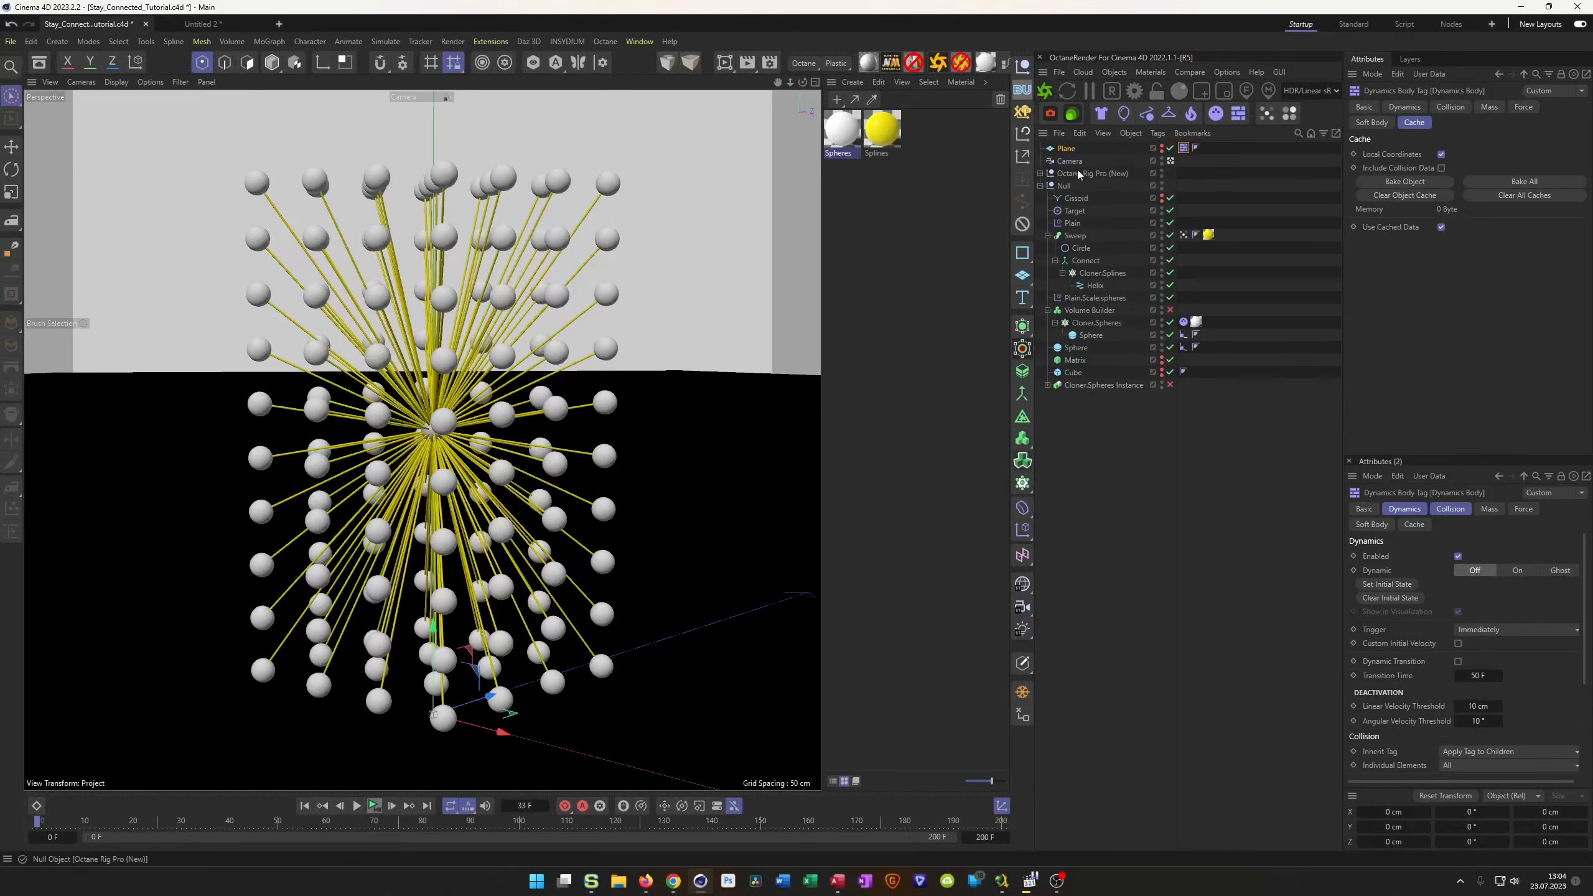
# Set the Null's heading rotation keyframe at the last frame to 359° and play back the animation.
pyautogui.click(1093, 185)
pyautogui.click(1420, 107)
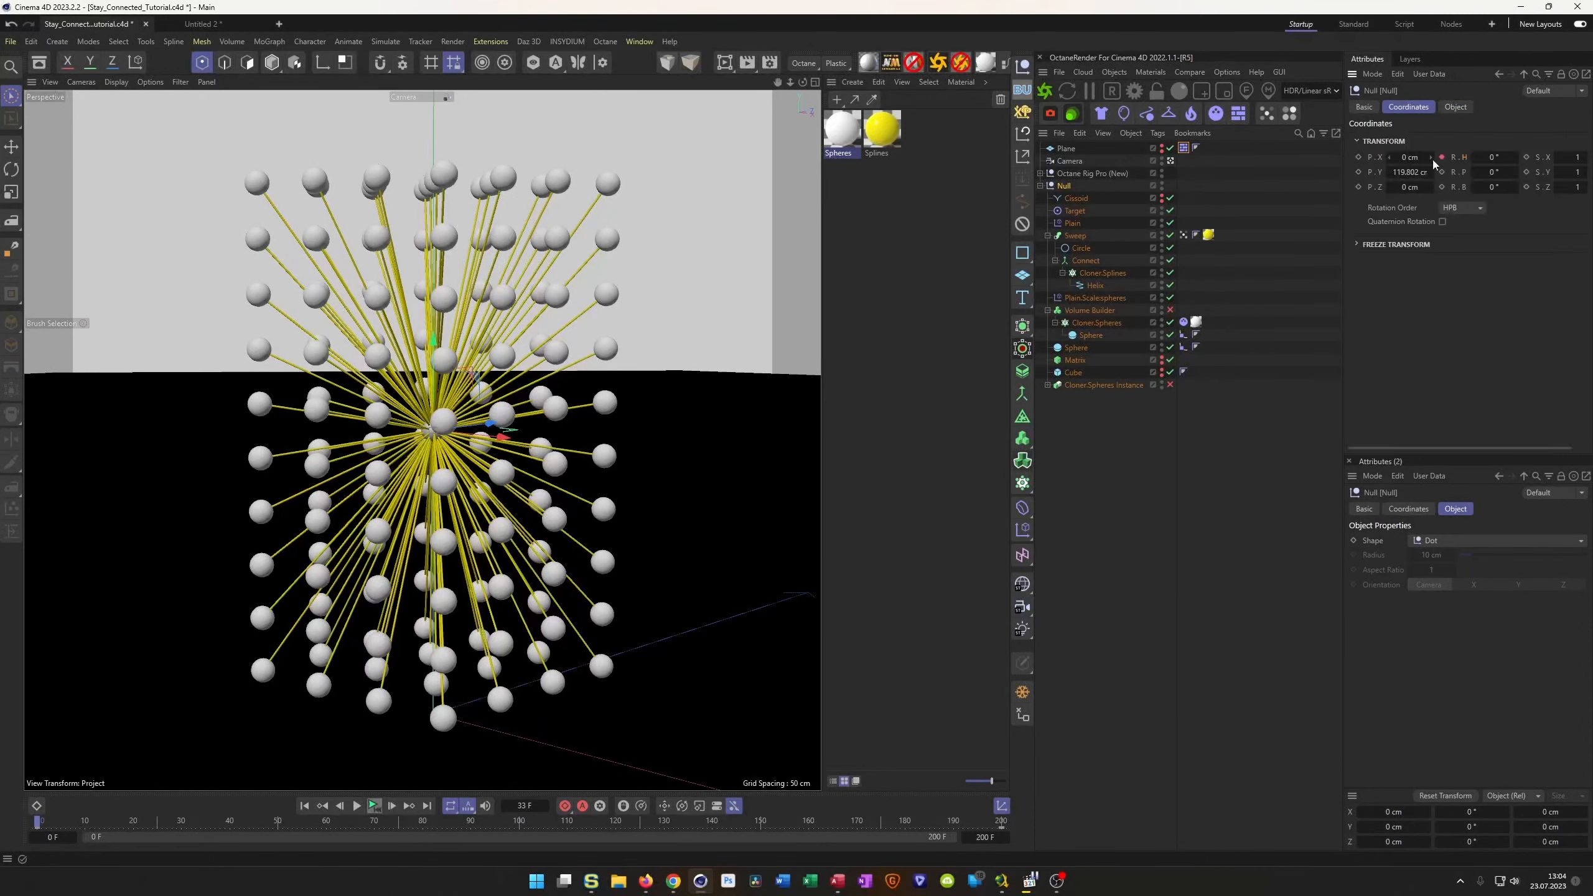
pyautogui.click(428, 806)
pyautogui.click(305, 807)
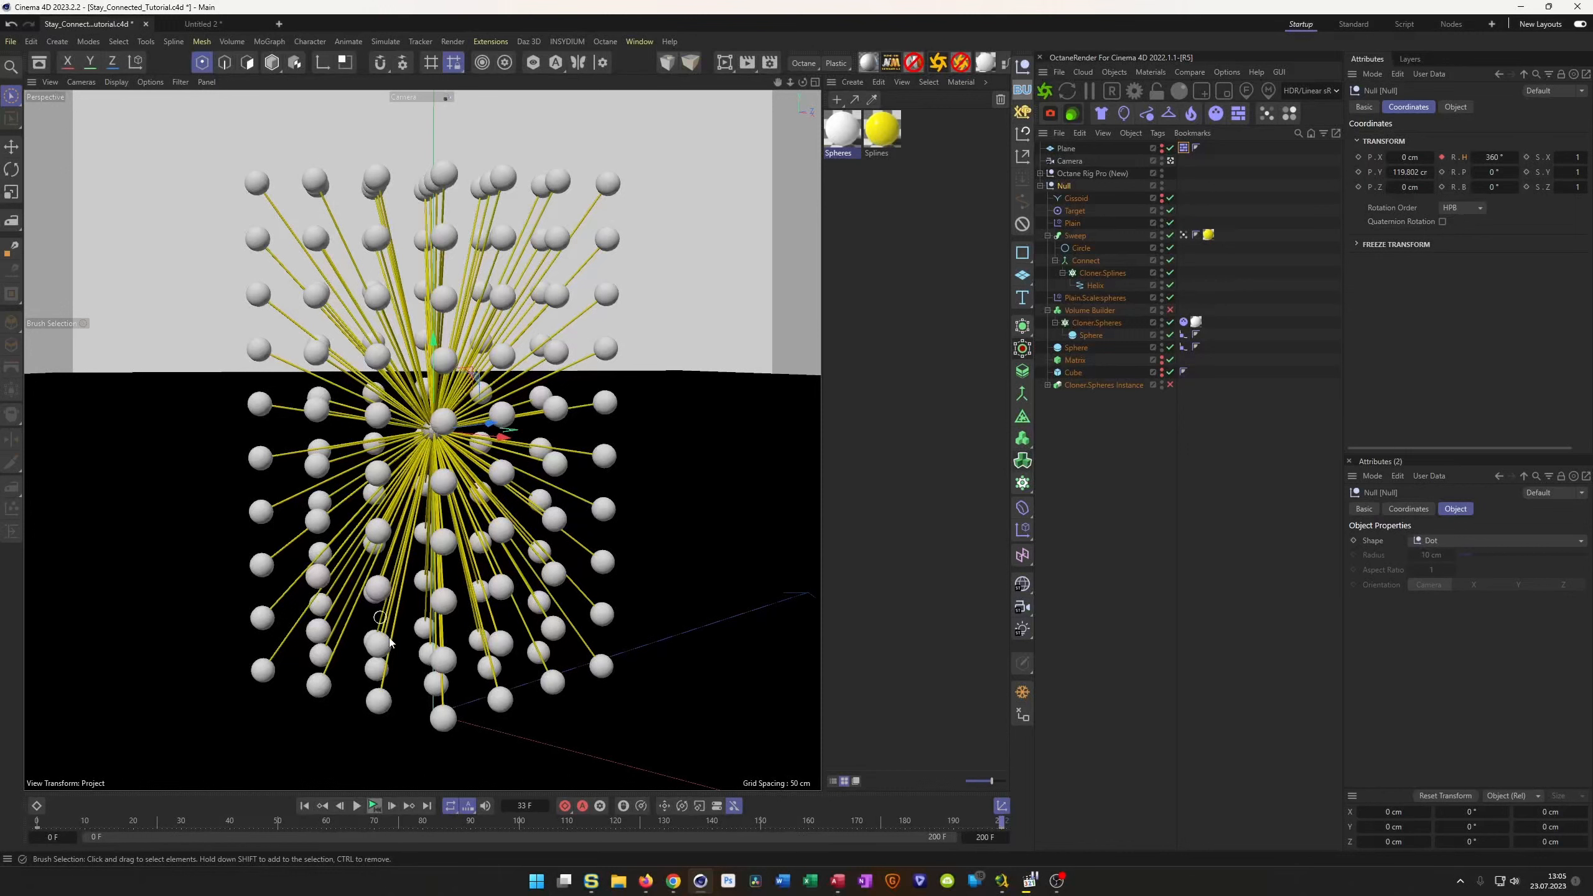
pyautogui.click(304, 806)
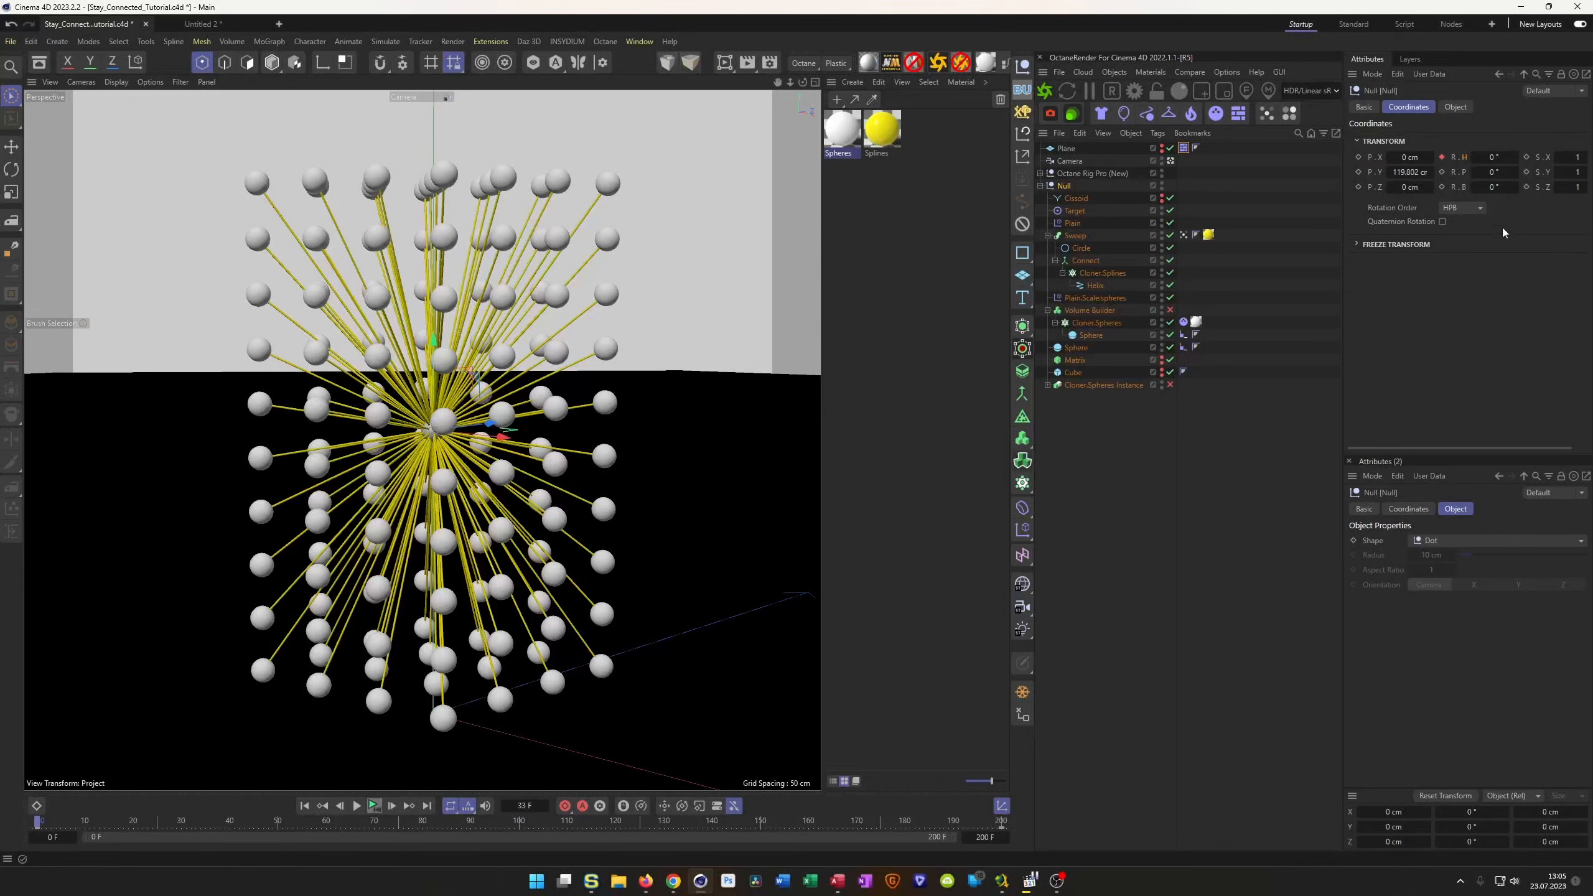
pyautogui.click(426, 808)
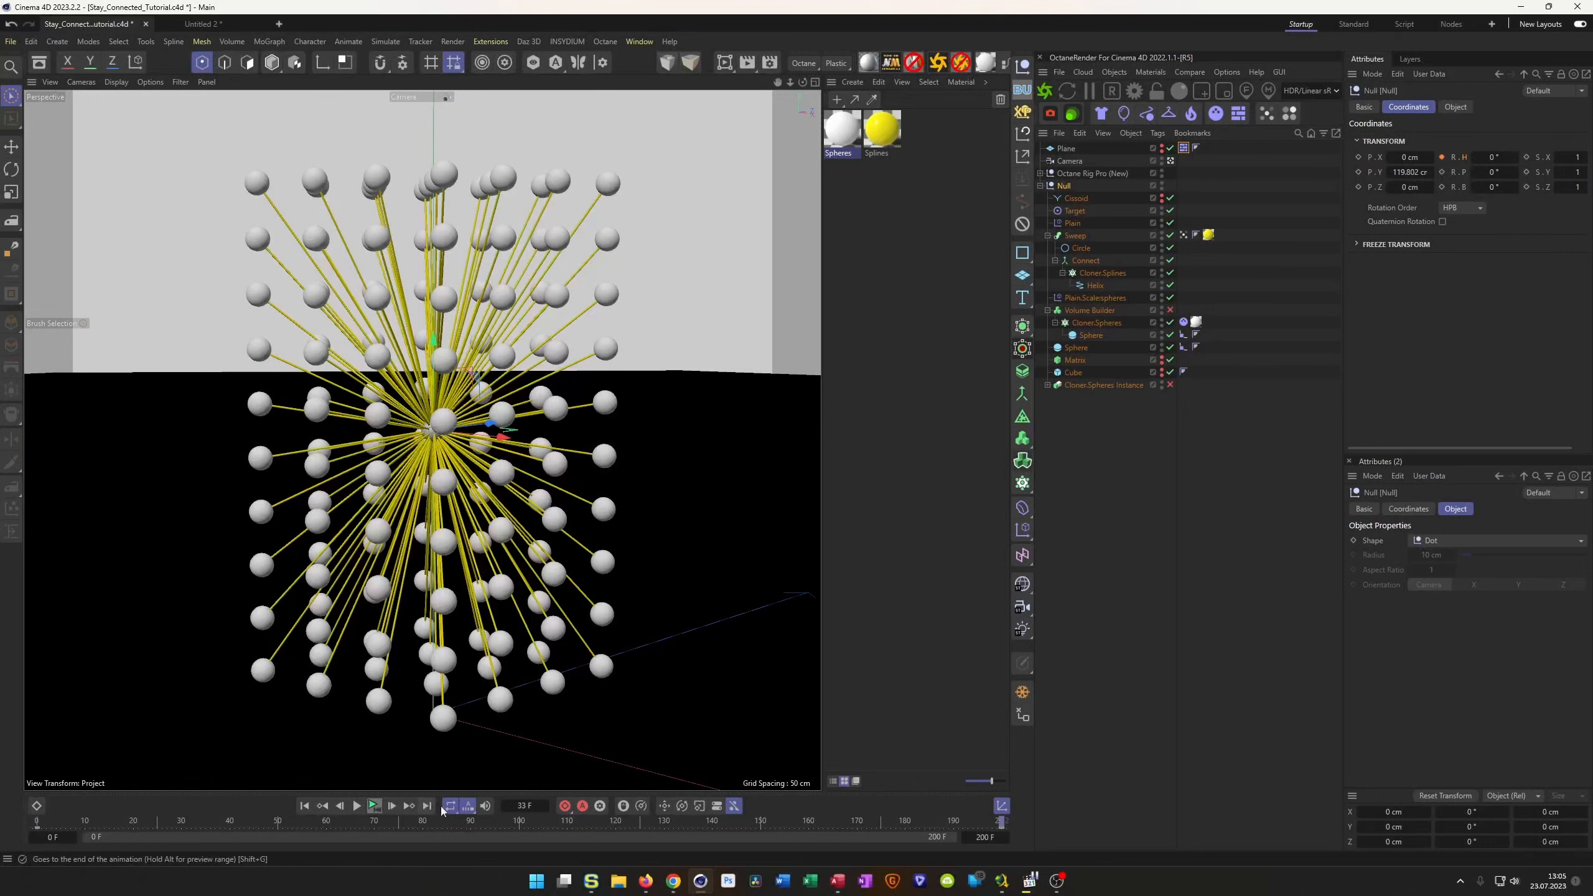
pyautogui.click(1496, 159)
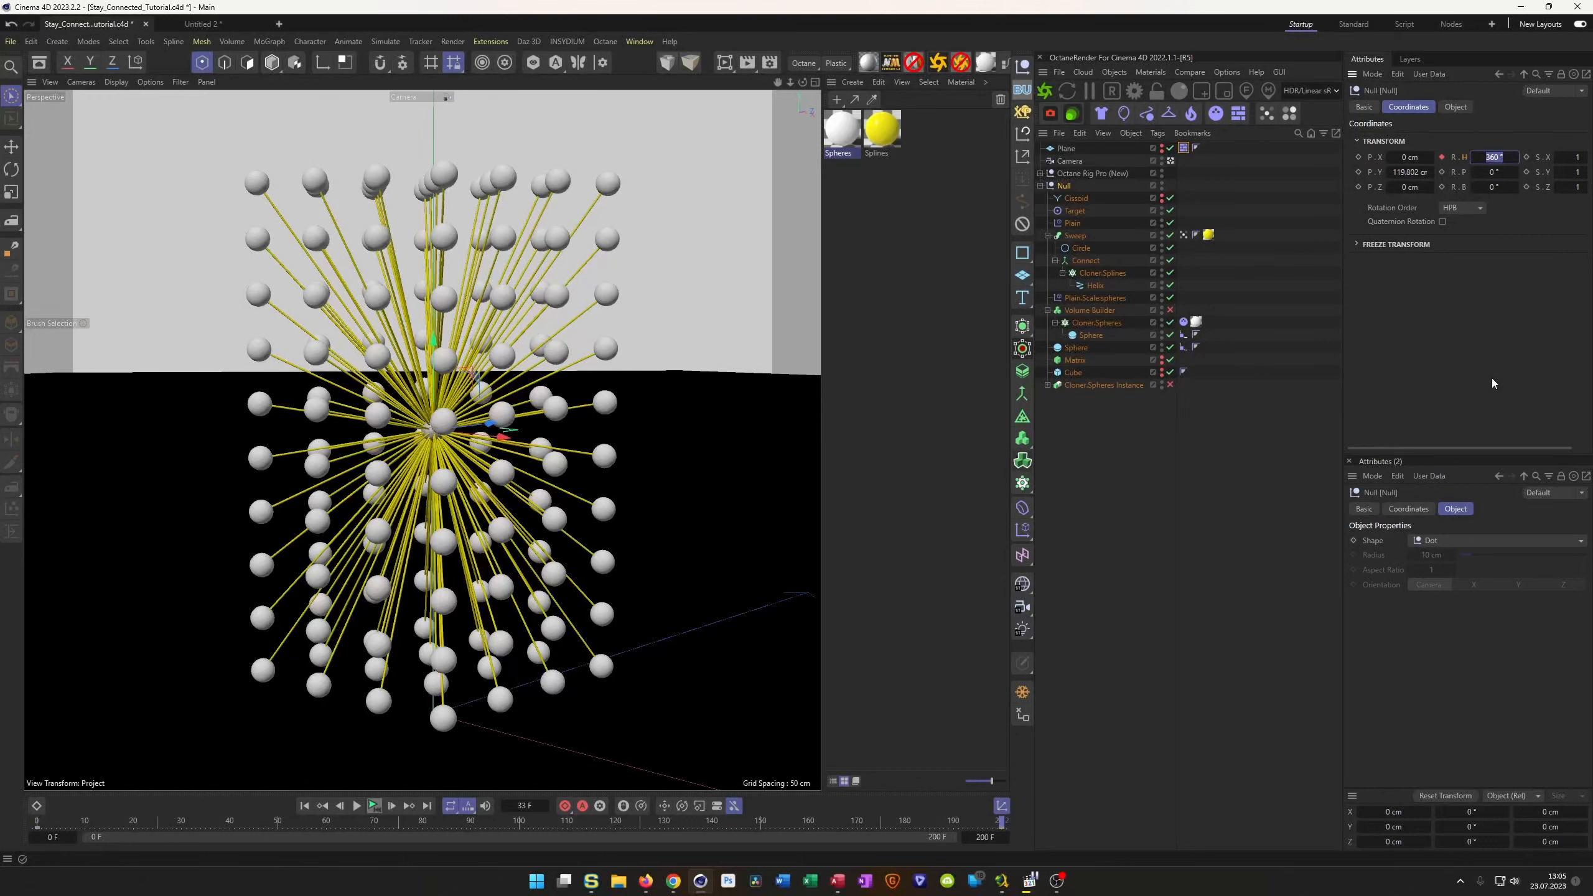
pyautogui.write('359')
pyautogui.press('Return')
pyautogui.click(1442, 158)
pyautogui.click(374, 808)
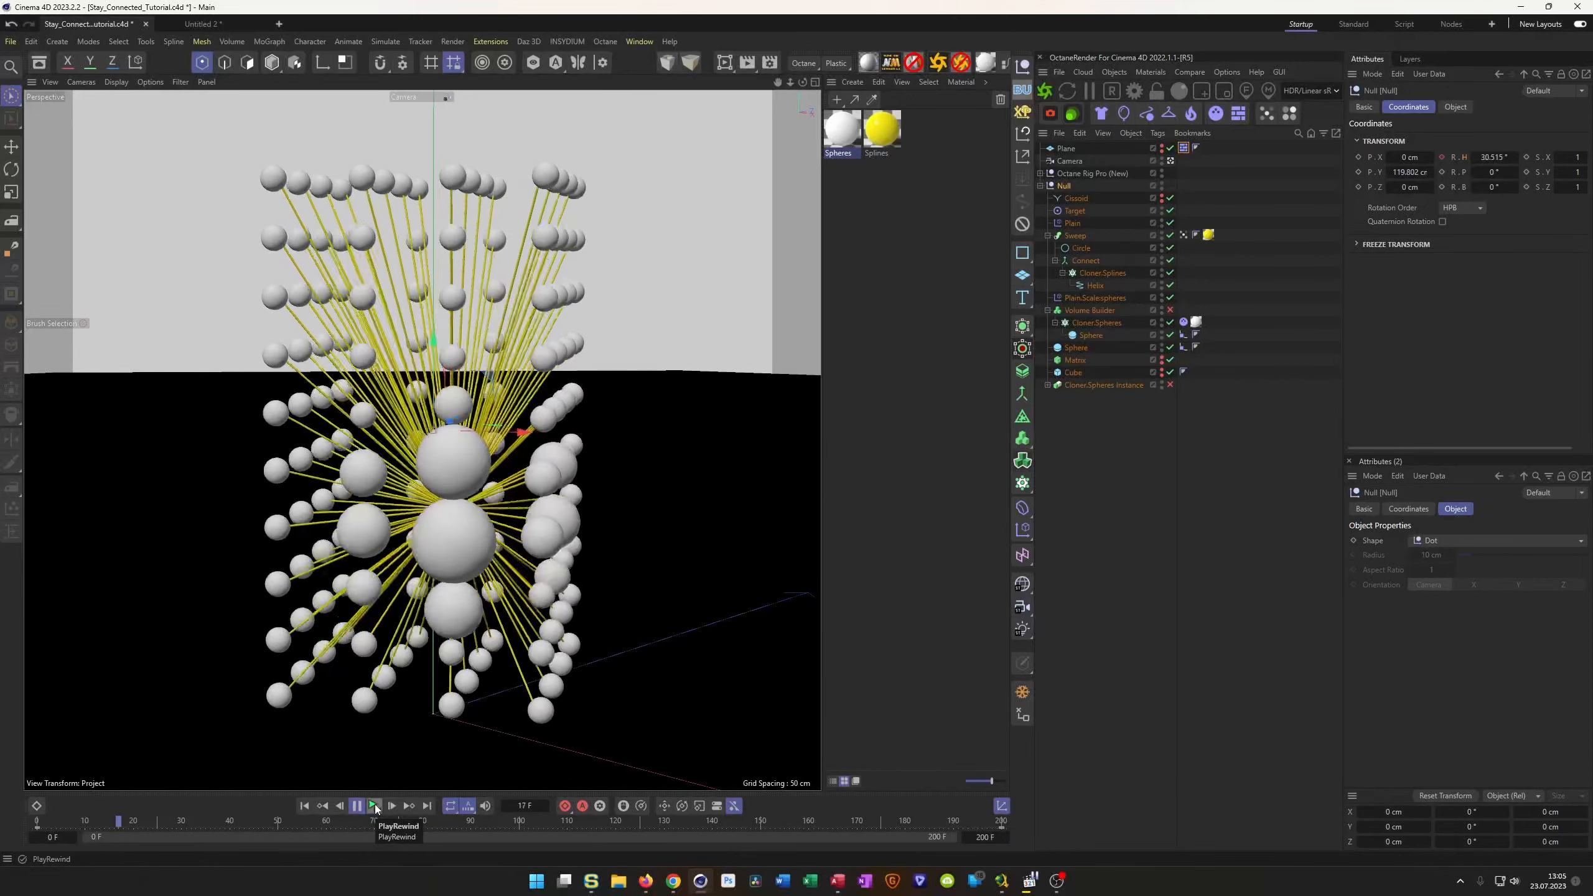
pyautogui.click(374, 805)
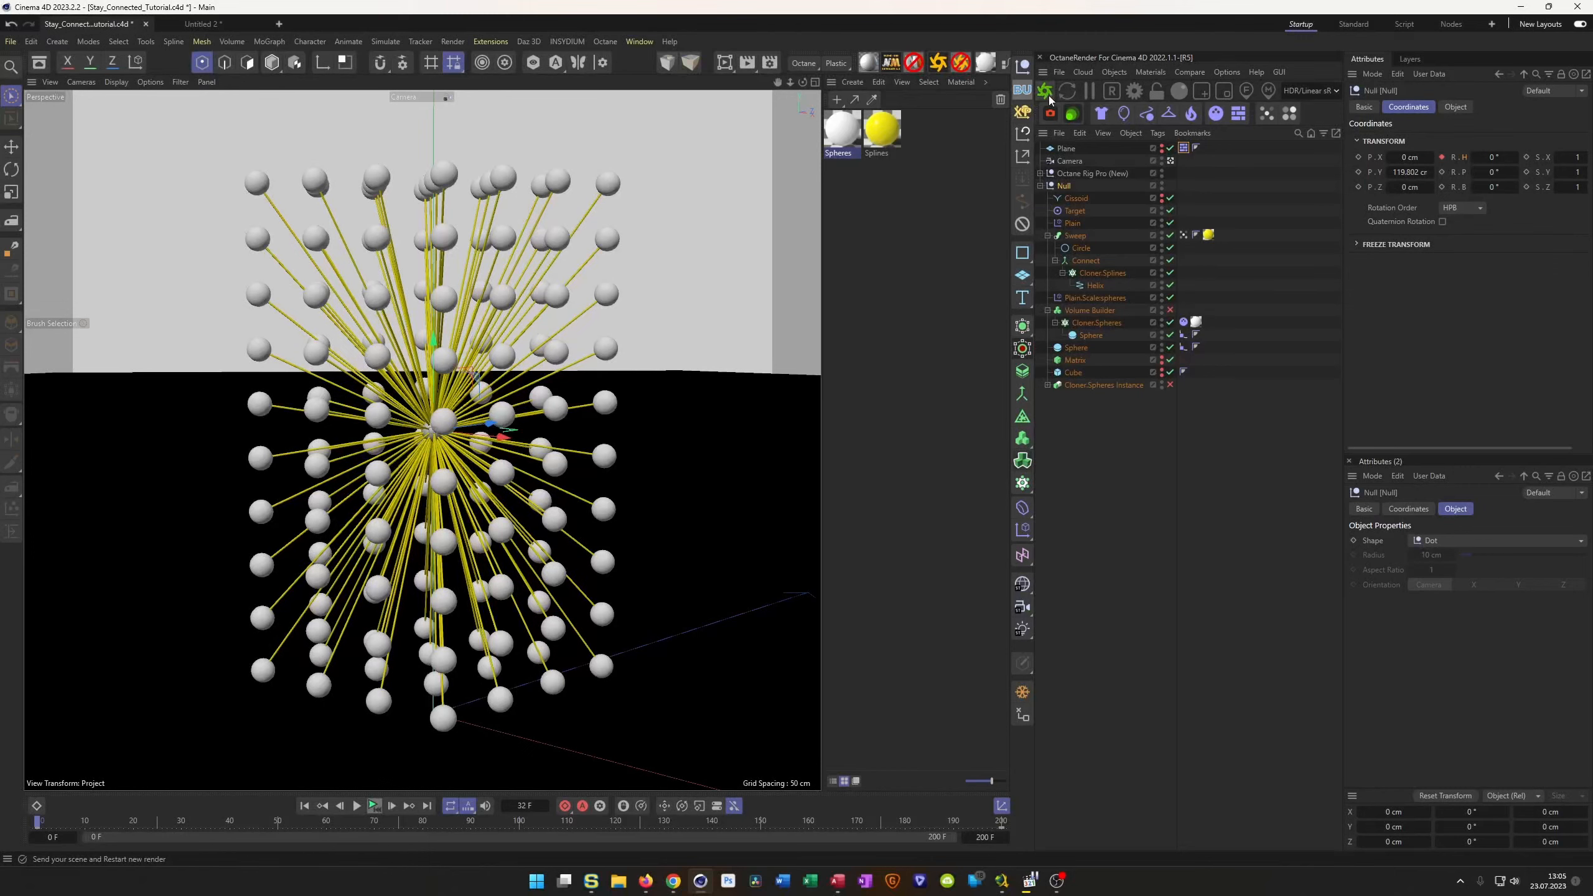
# Return to frame 0 and bake the object cache of the Cloner.Spheres dynamics tag.
pyautogui.moveTo(35, 825)
pyautogui.mouseDown()
pyautogui.moveTo(79, 826)
pyautogui.moveTo(35, 826)
pyautogui.mouseUp()
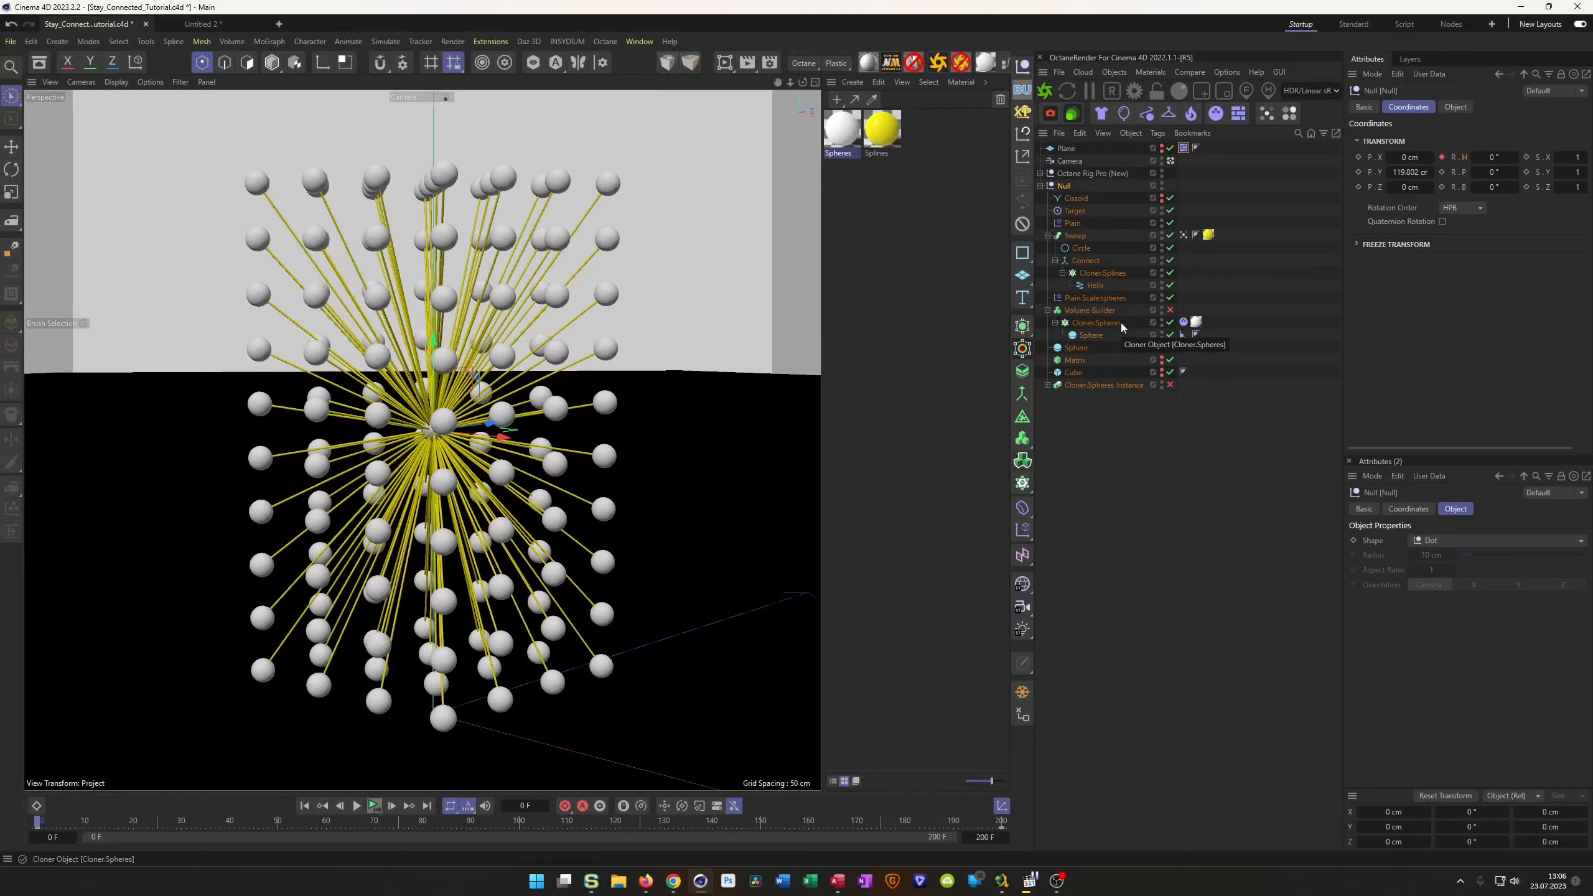
pyautogui.click(1184, 323)
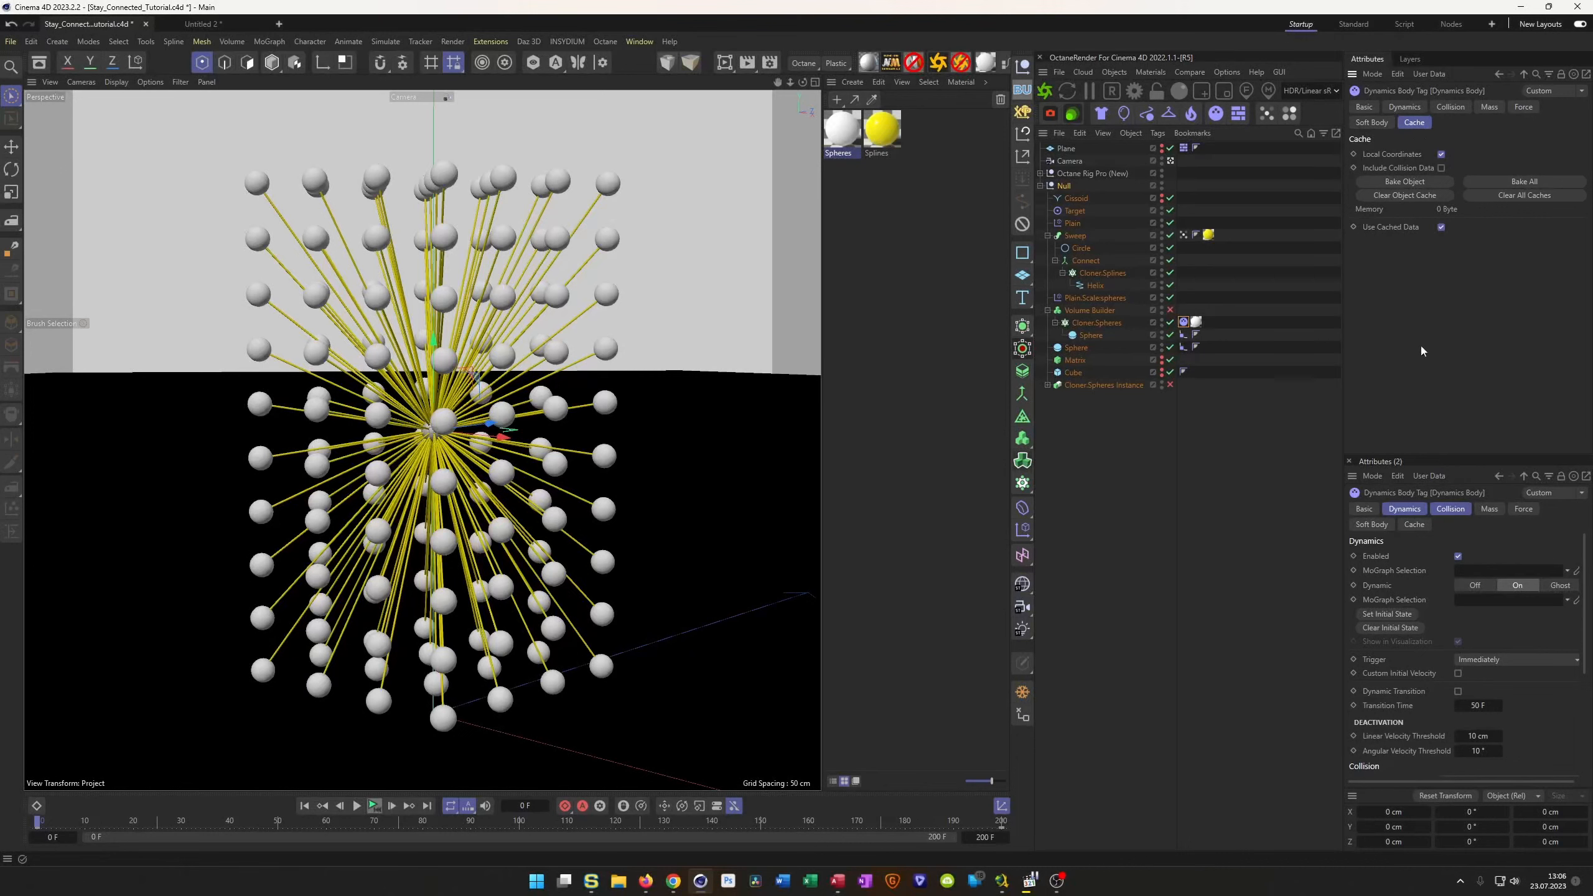
pyautogui.click(1403, 180)
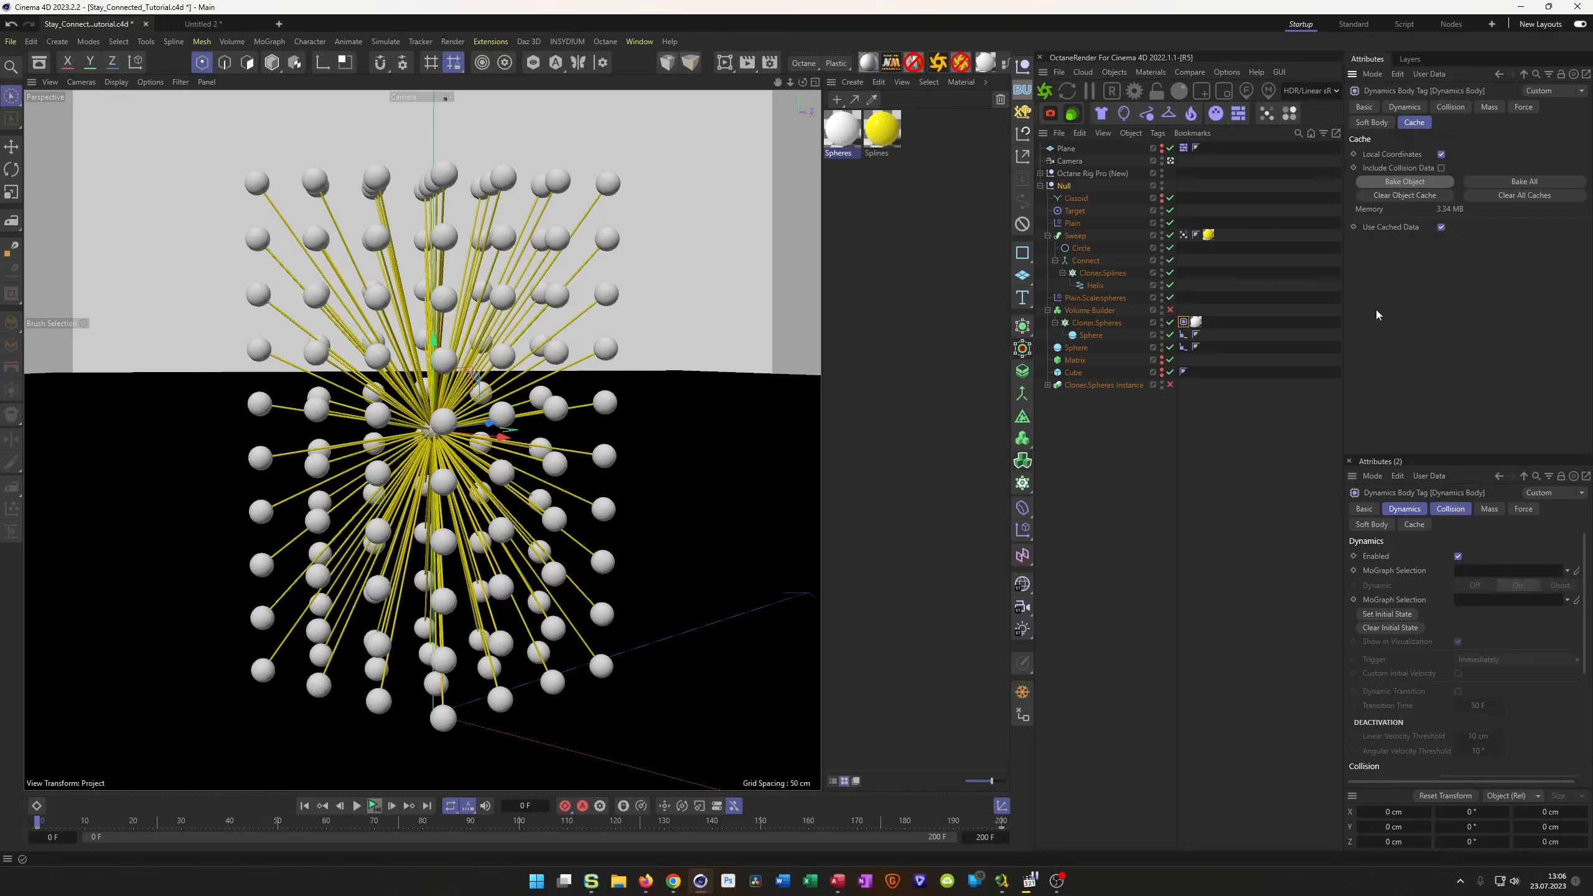
# Render frame 27 in the Octane Live Viewer and place the viewer window beside the viewport.
pyautogui.moveTo(37, 825); pyautogui.dragTo(166, 832)
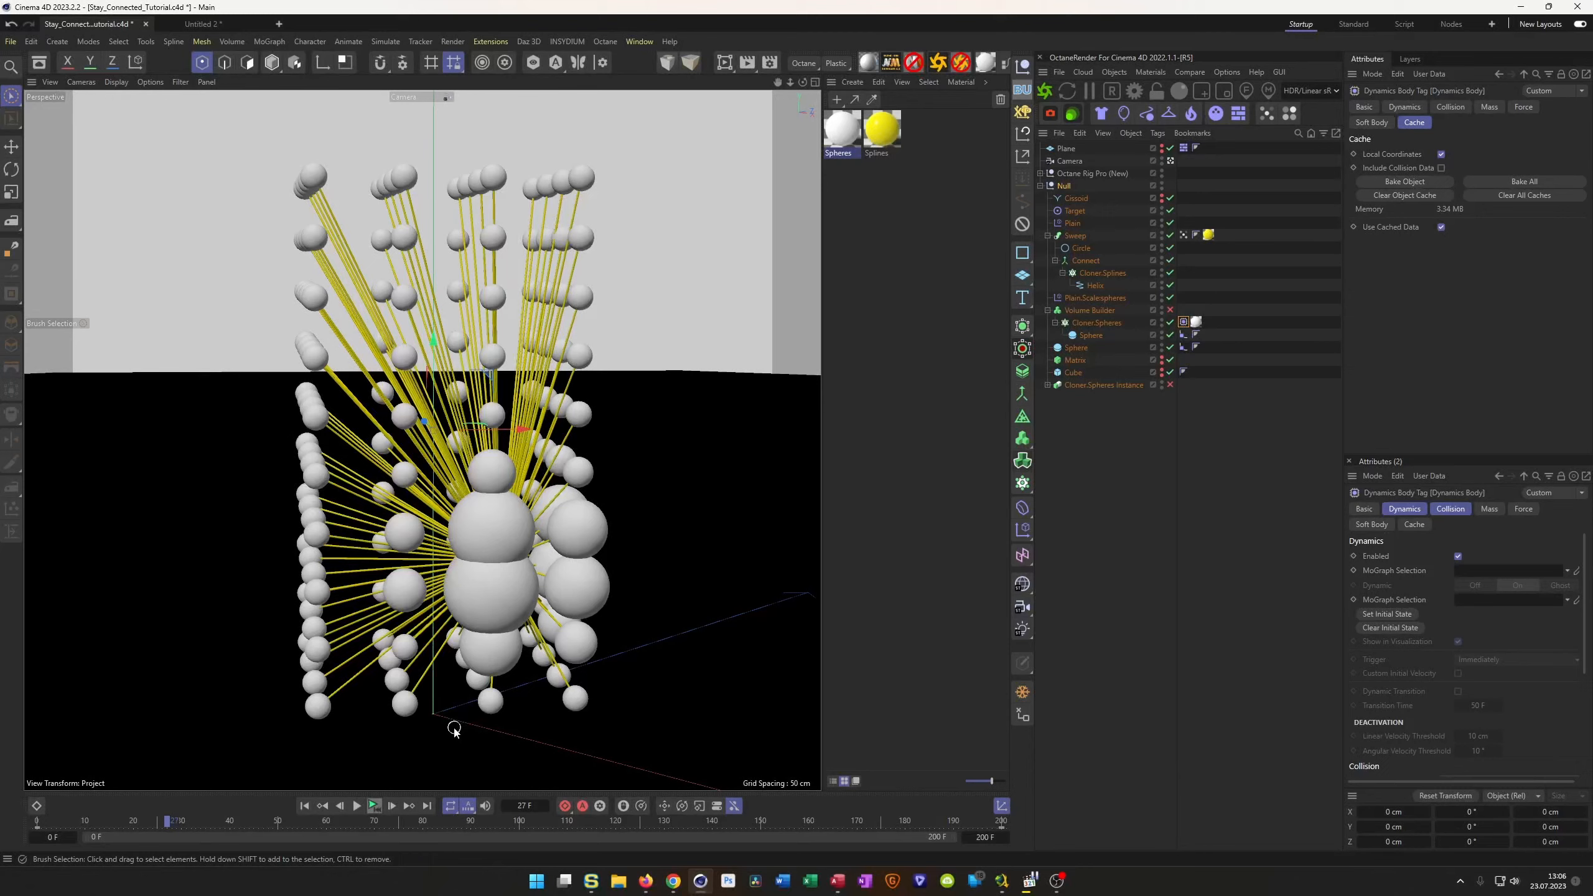
pyautogui.moveTo(169, 825)
pyautogui.mouseDown()
pyautogui.moveTo(149, 826)
pyautogui.moveTo(167, 827)
pyautogui.mouseUp()
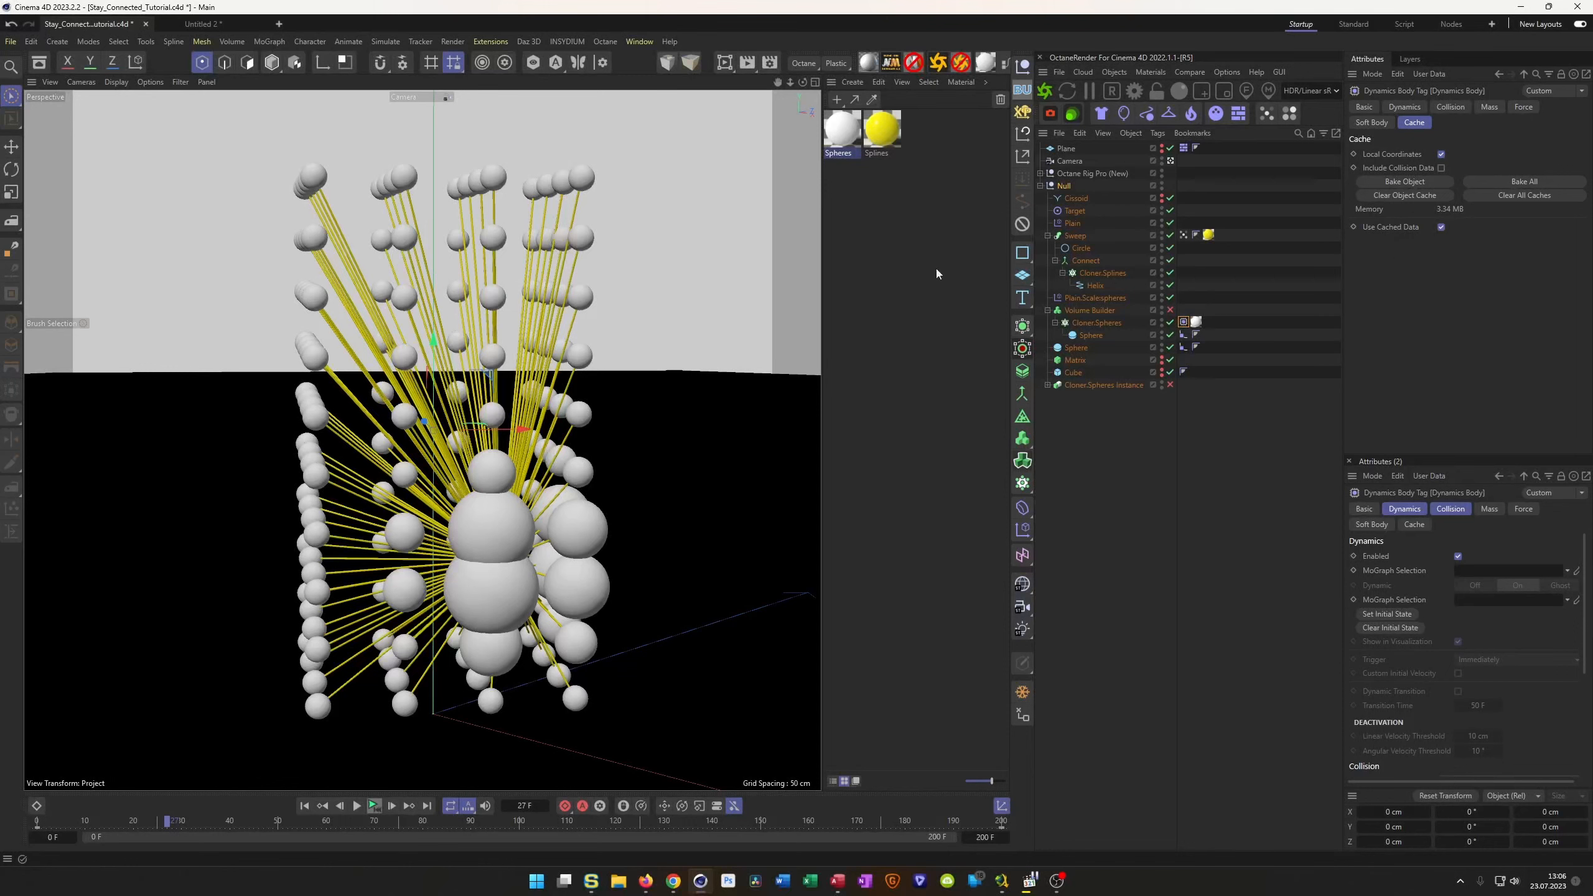
pyautogui.click(1044, 94)
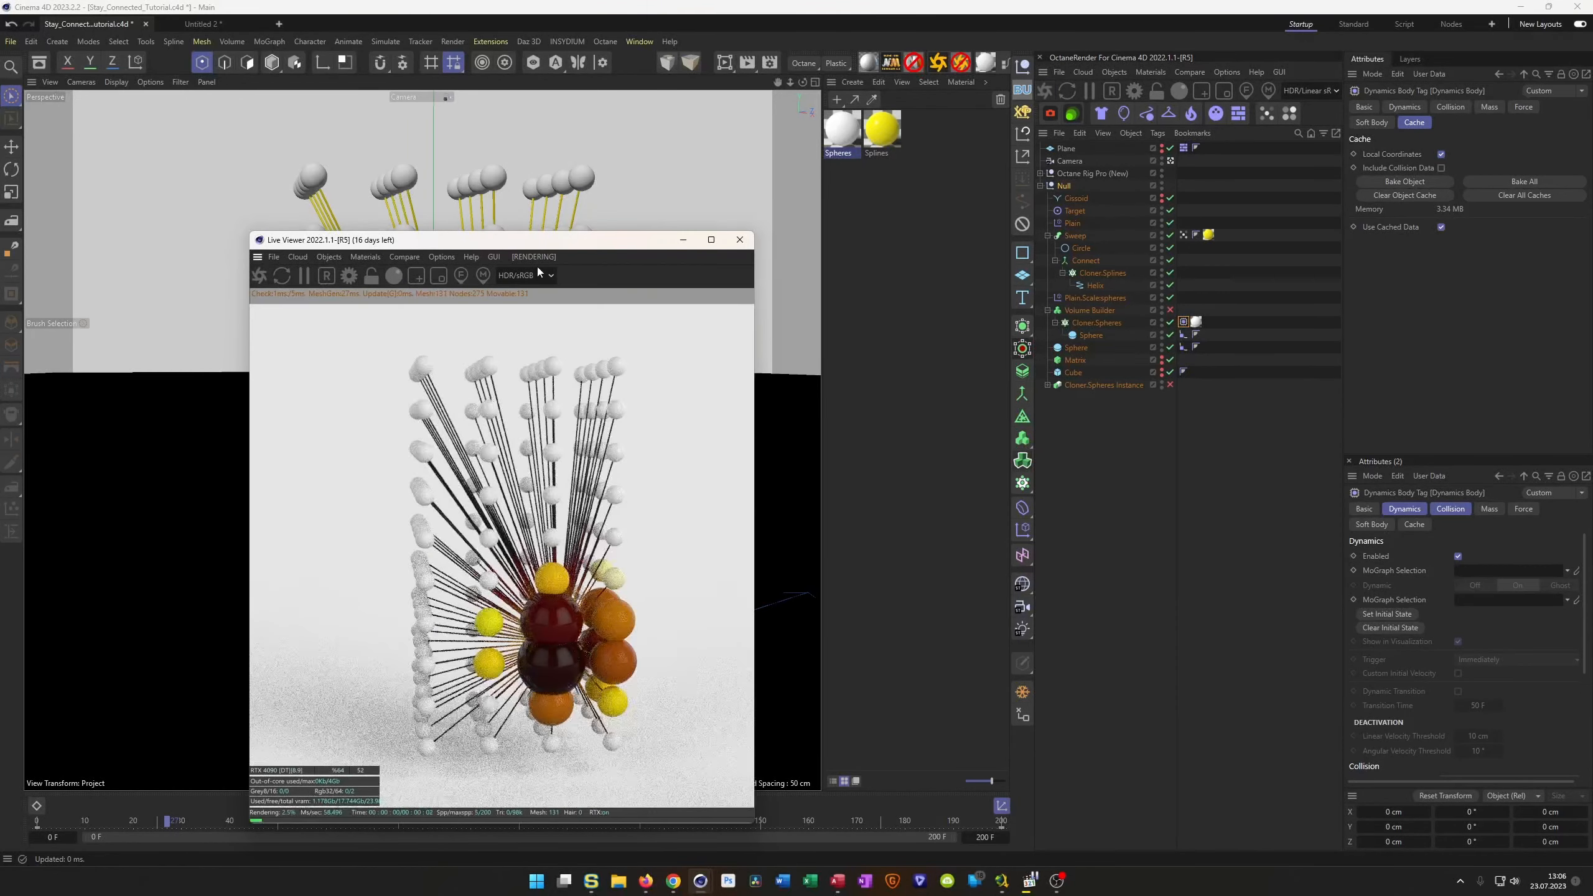
pyautogui.moveTo(524, 240); pyautogui.dragTo(1152, 206)
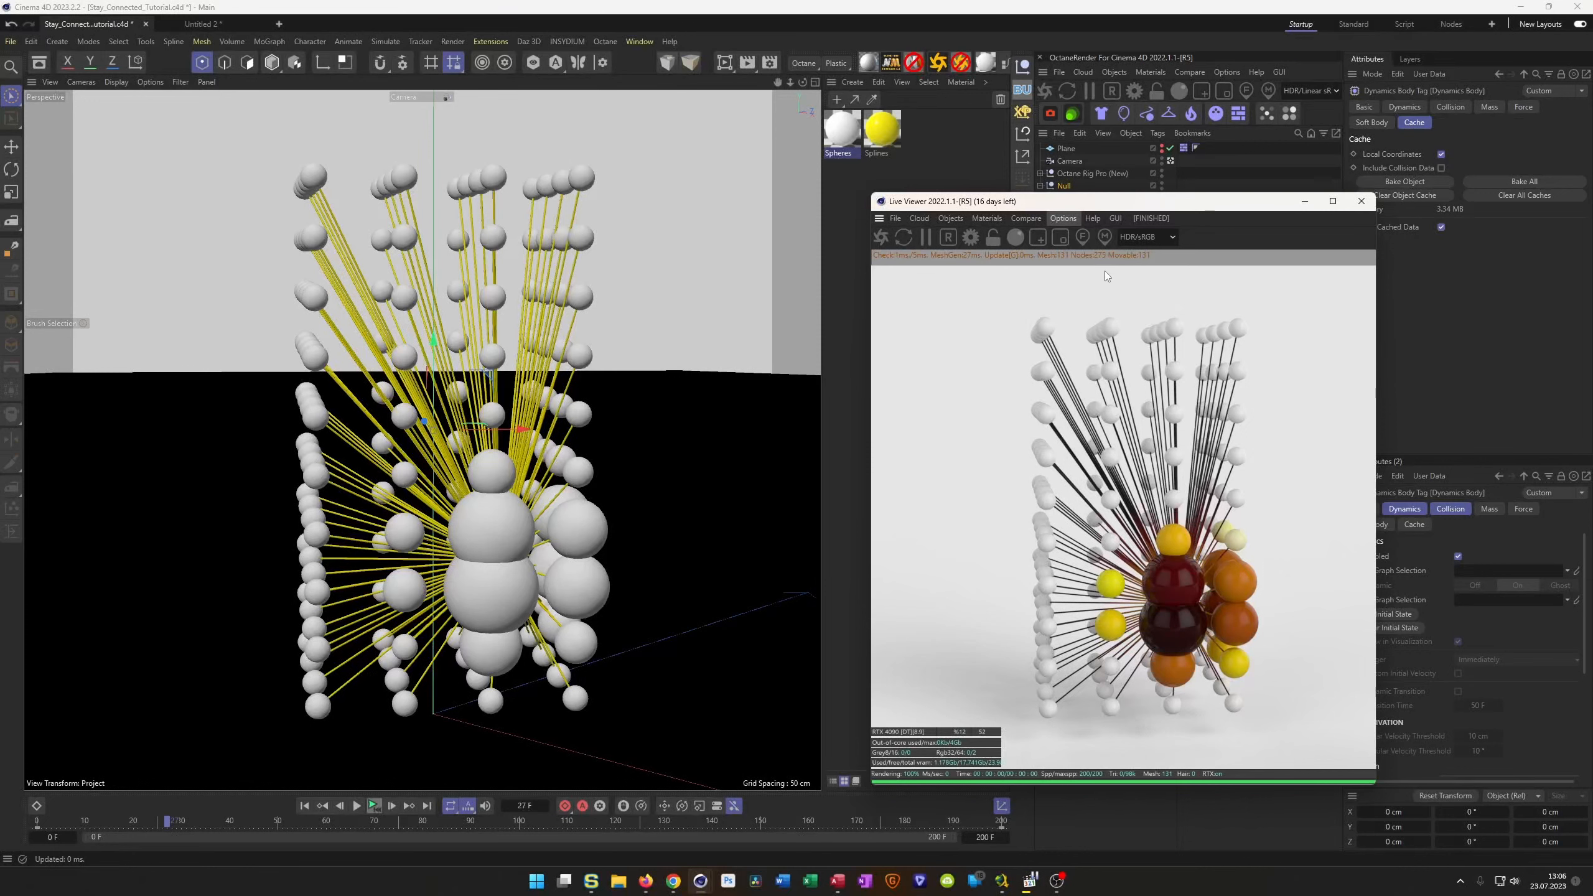
pyautogui.moveTo(1116, 207); pyautogui.dragTo(1273, 287)
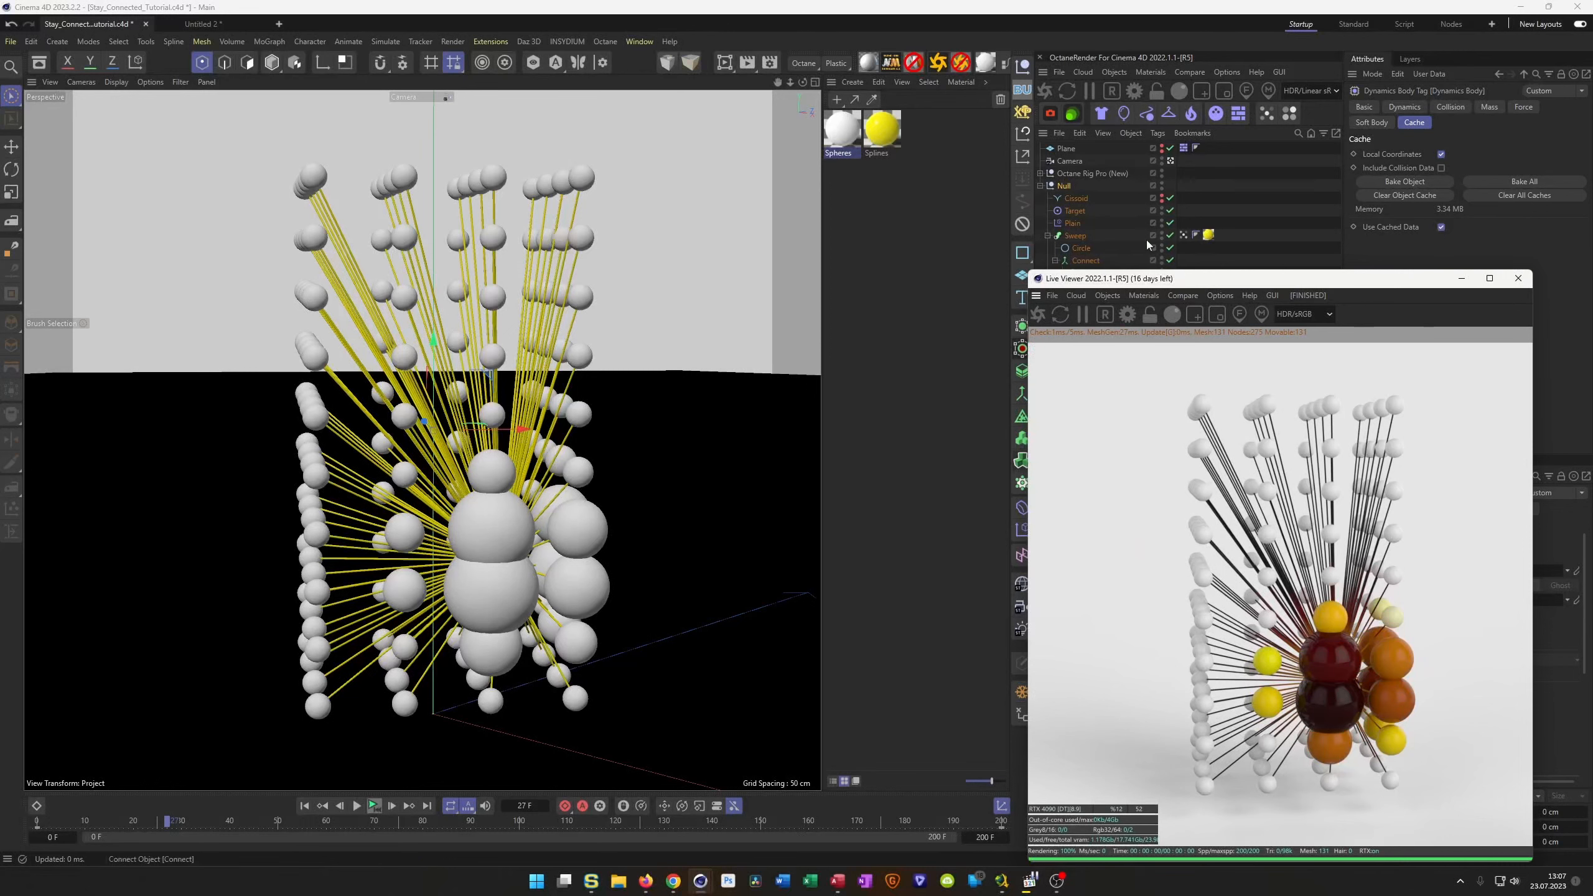
# At frame 0, orbit the Camera to a frontal view and set its heading to 0° and X position to 0 cm.
pyautogui.click(304, 807)
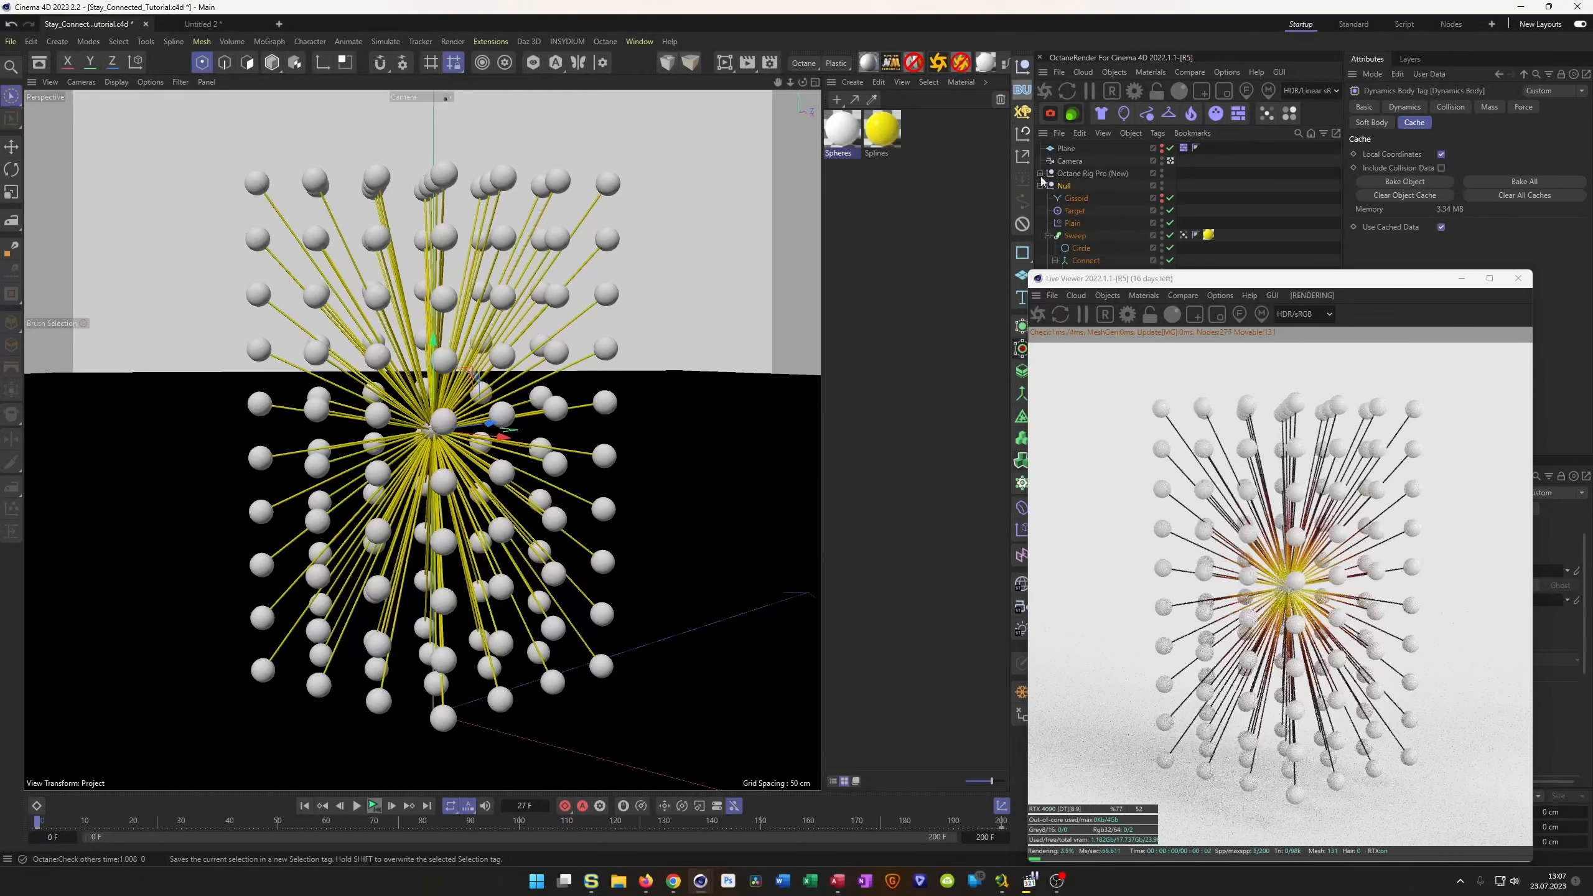
pyautogui.click(1069, 161)
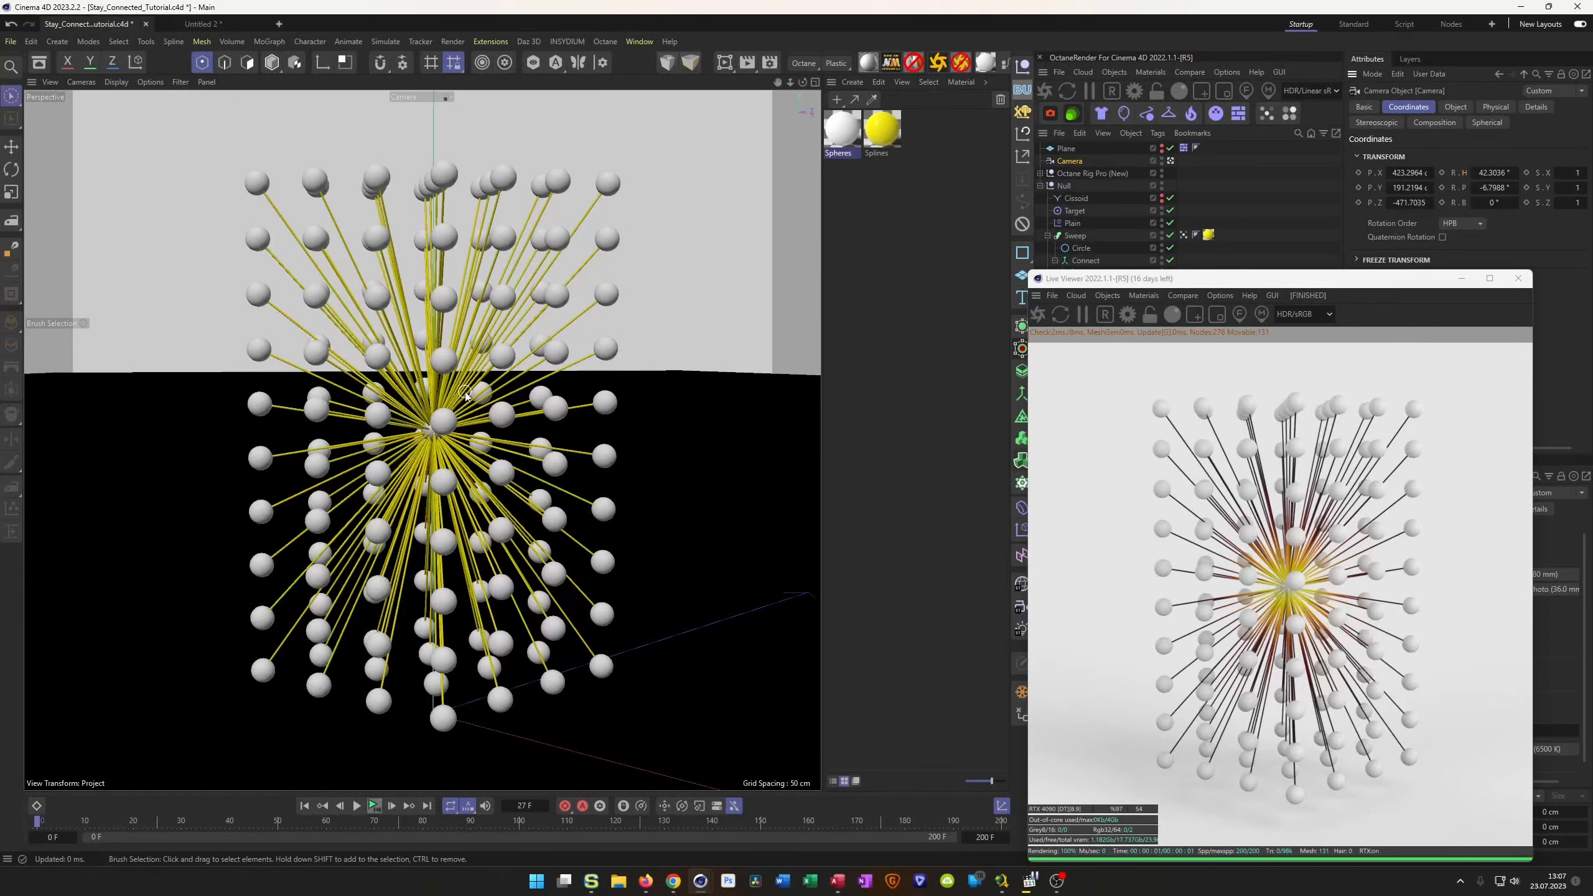
pyautogui.keyDown('alt'); pyautogui.moveTo(462, 392); pyautogui.dragTo(354, 405); pyautogui.keyUp('alt')
pyautogui.click(1499, 173)
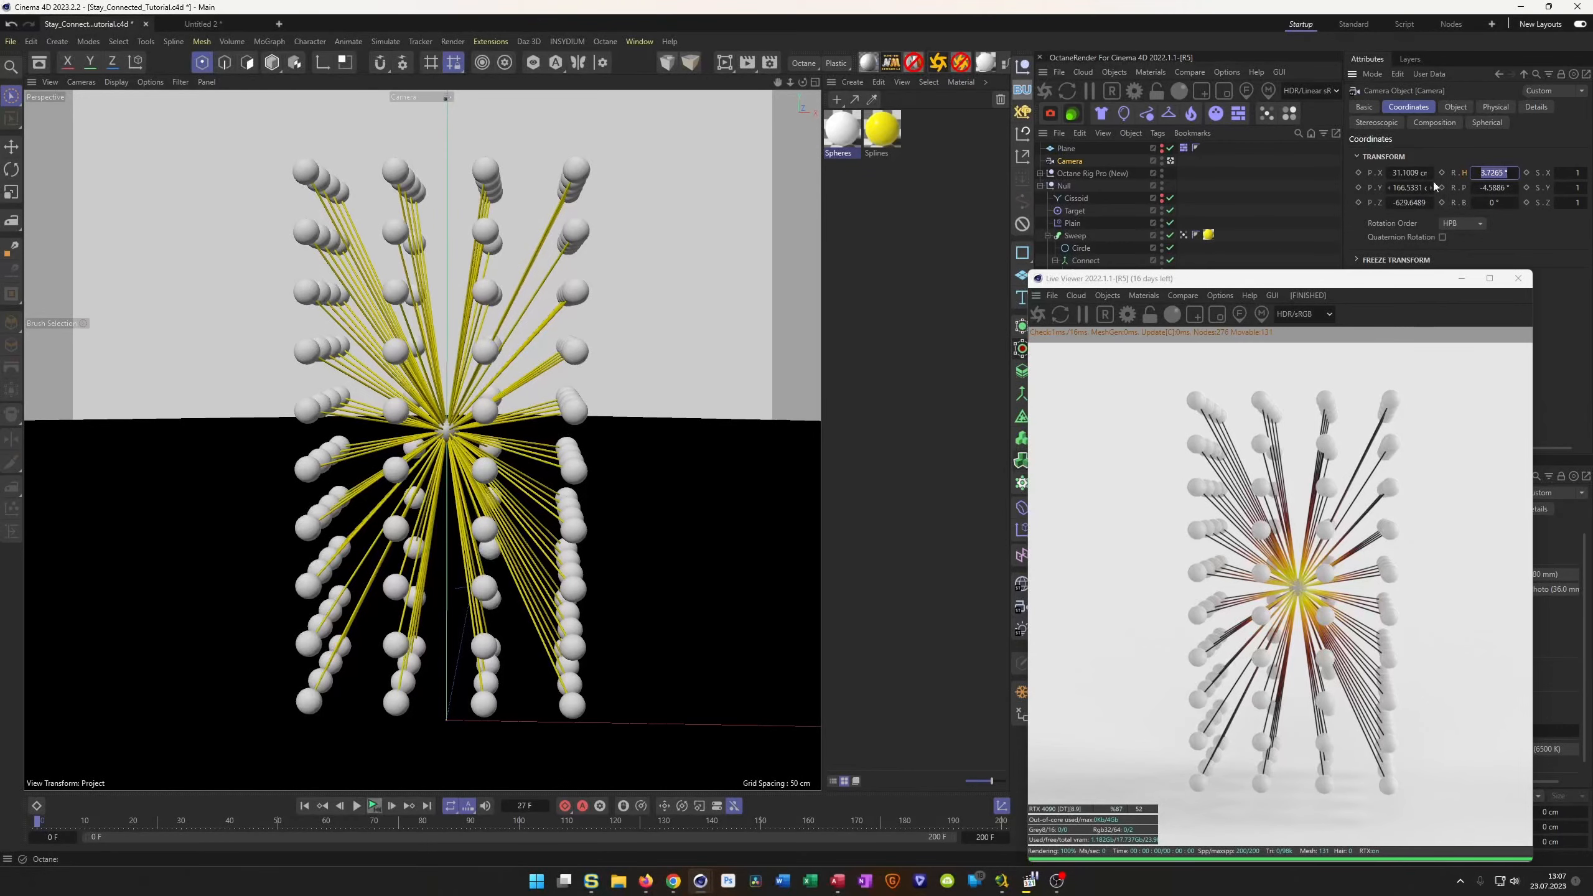
pyautogui.write('0')
pyautogui.press('Return')
pyautogui.click(1394, 174)
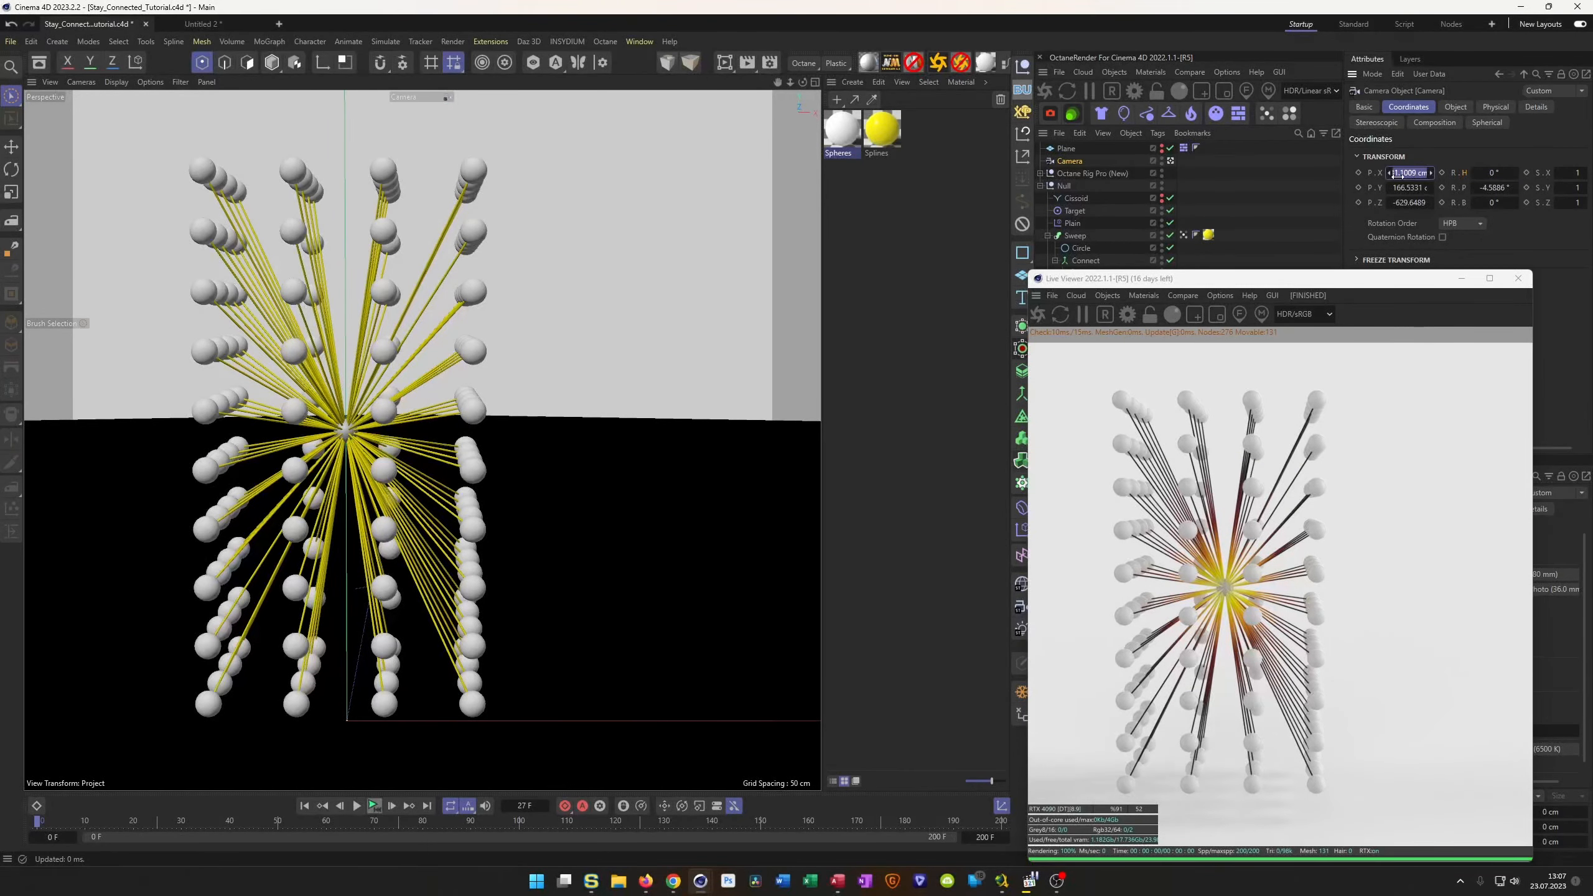
pyautogui.write('0')
pyautogui.press('Return')
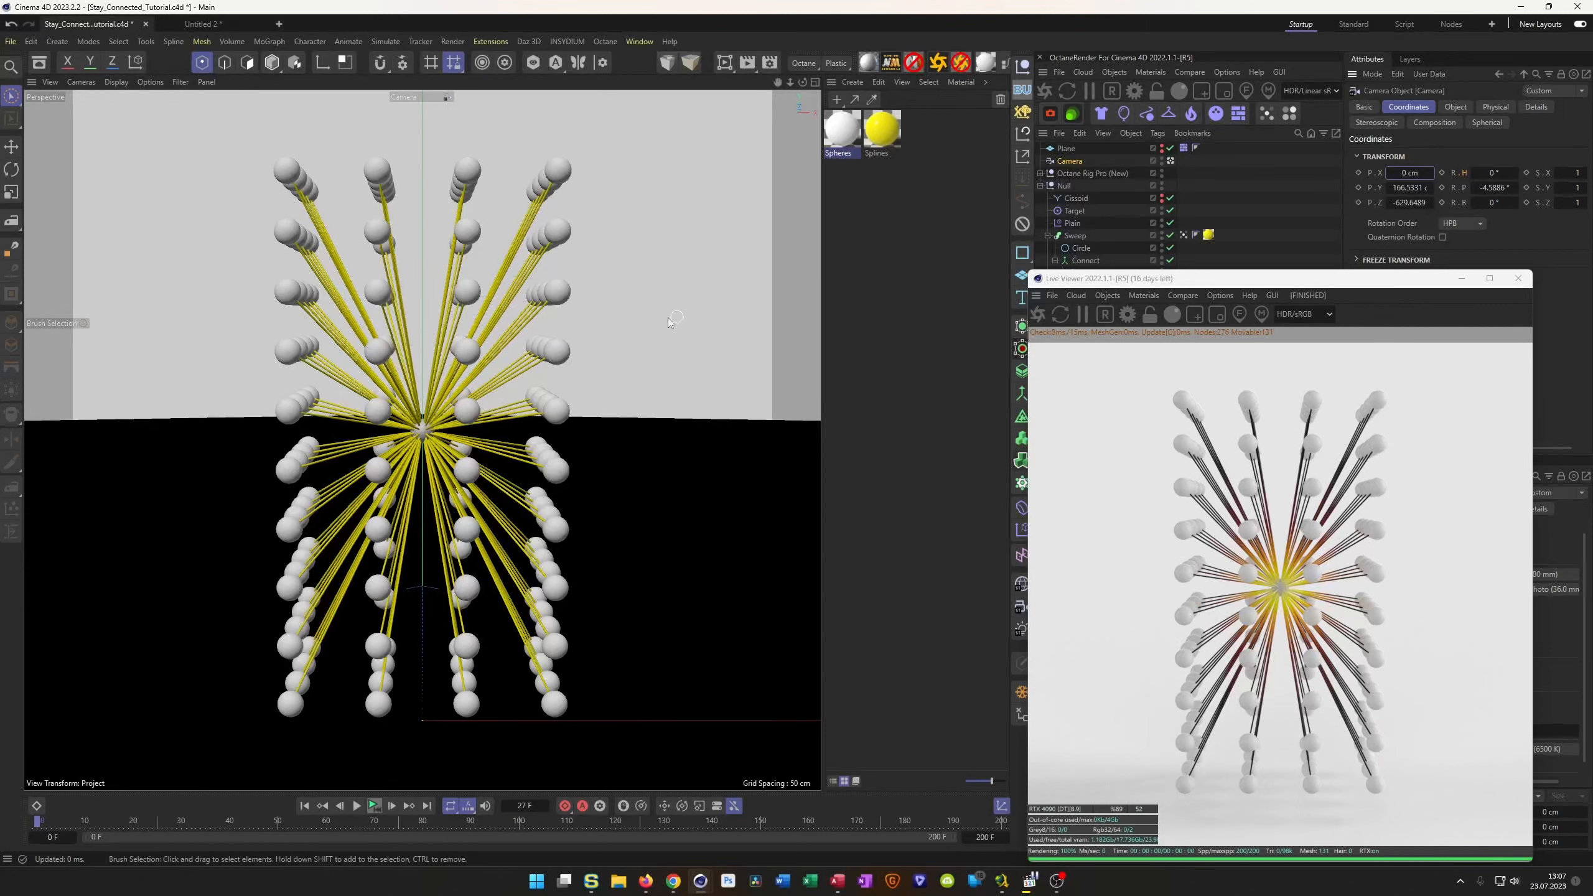
# Add a Protection tag to the Camera and unlock its Y and Z positions and pitch rotation.
pyautogui.click(1028, 228)
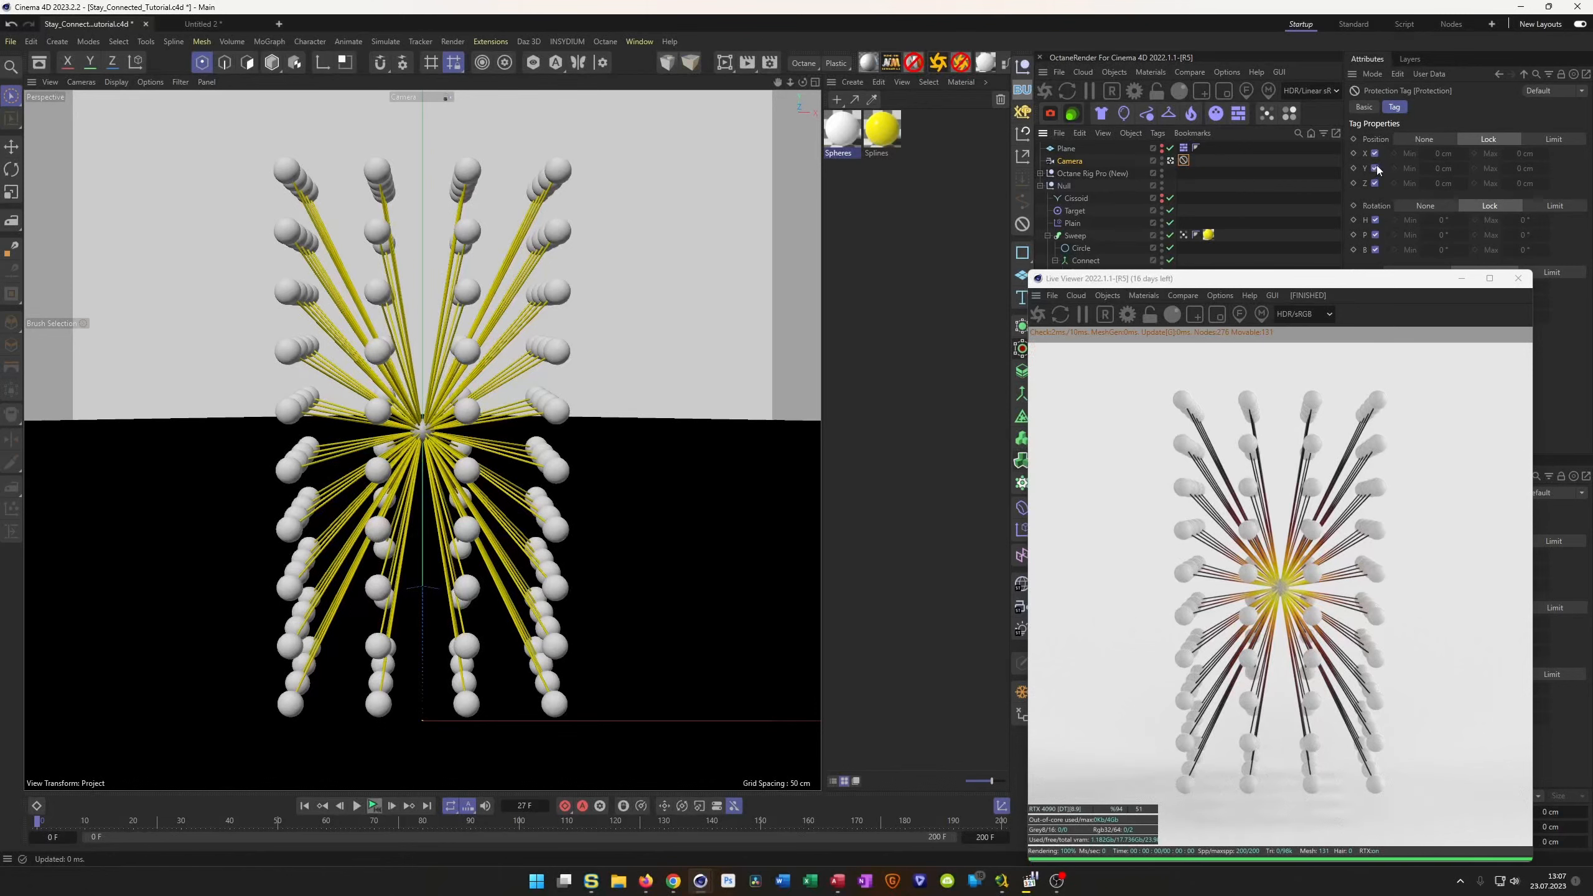
pyautogui.click(1375, 169)
pyautogui.click(1375, 183)
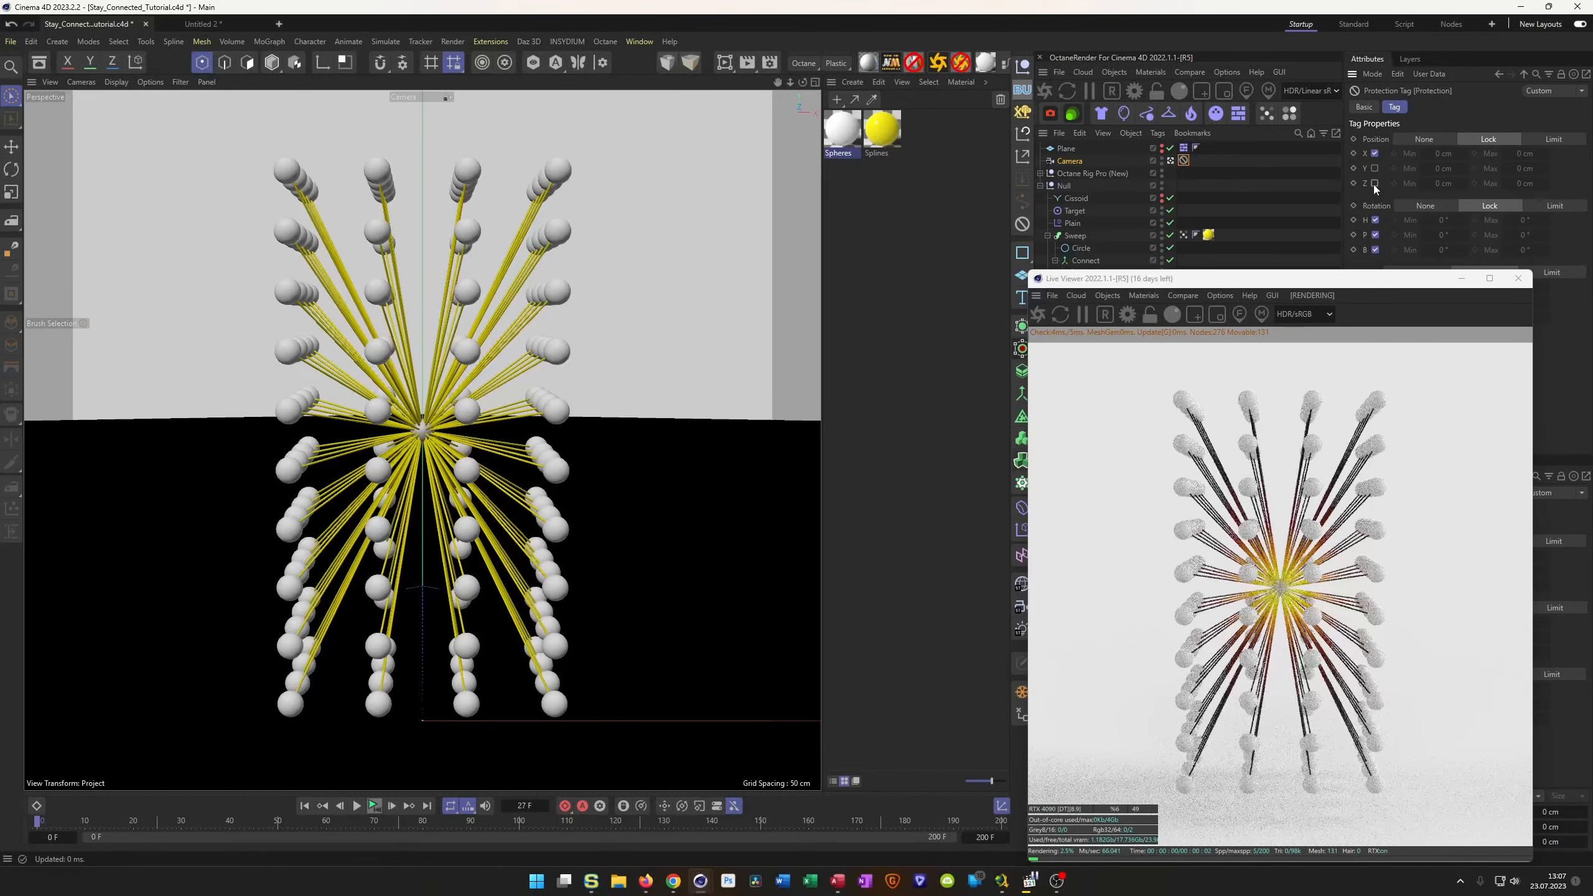
pyautogui.click(1375, 235)
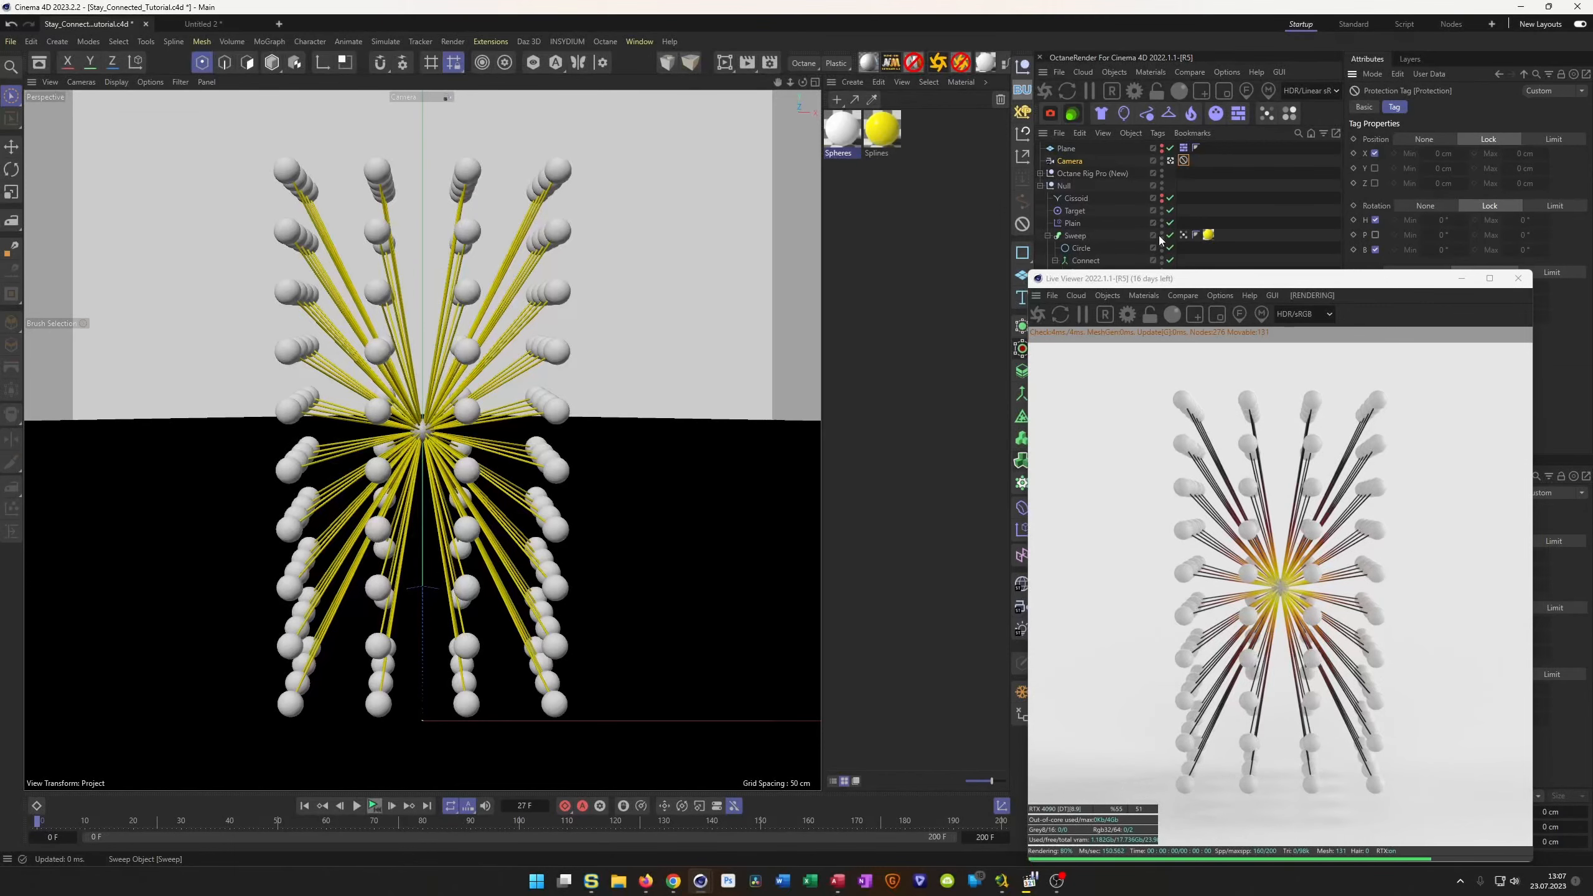
# Fine-tune the vertical framing of the protected camera and play the animation to check it in the Live Viewer.
pyautogui.moveTo(494, 395)
pyautogui.keyDown('alt'); pyautogui.mouseDown()
pyautogui.moveTo(471, 432)
pyautogui.moveTo(469, 376)
pyautogui.moveTo(469, 392)
pyautogui.mouseUp(); pyautogui.keyUp('alt')
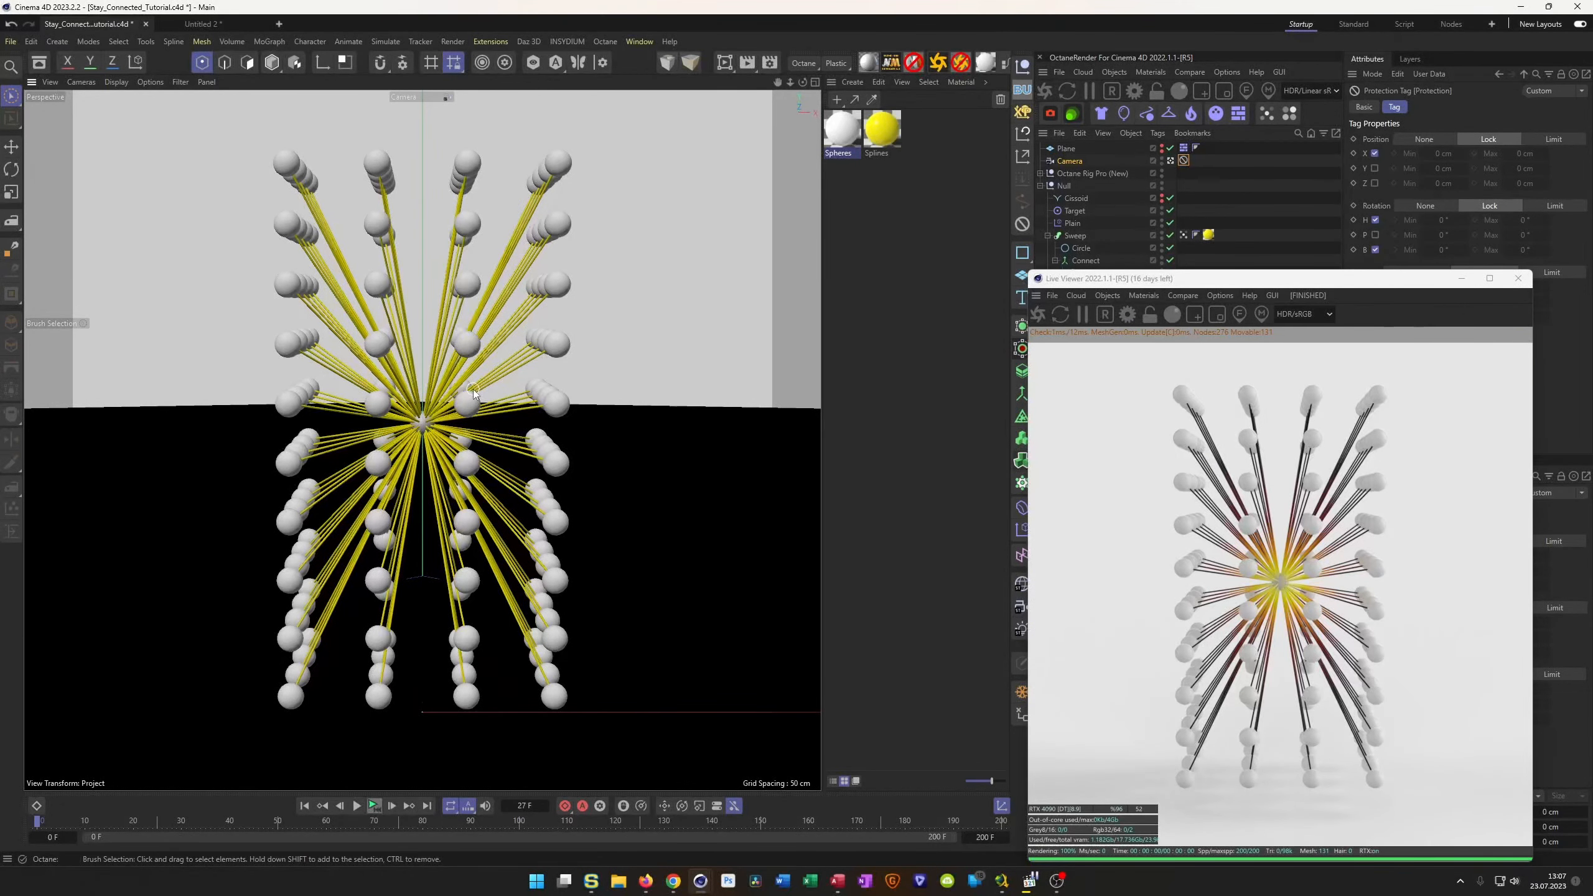
pyautogui.click(356, 806)
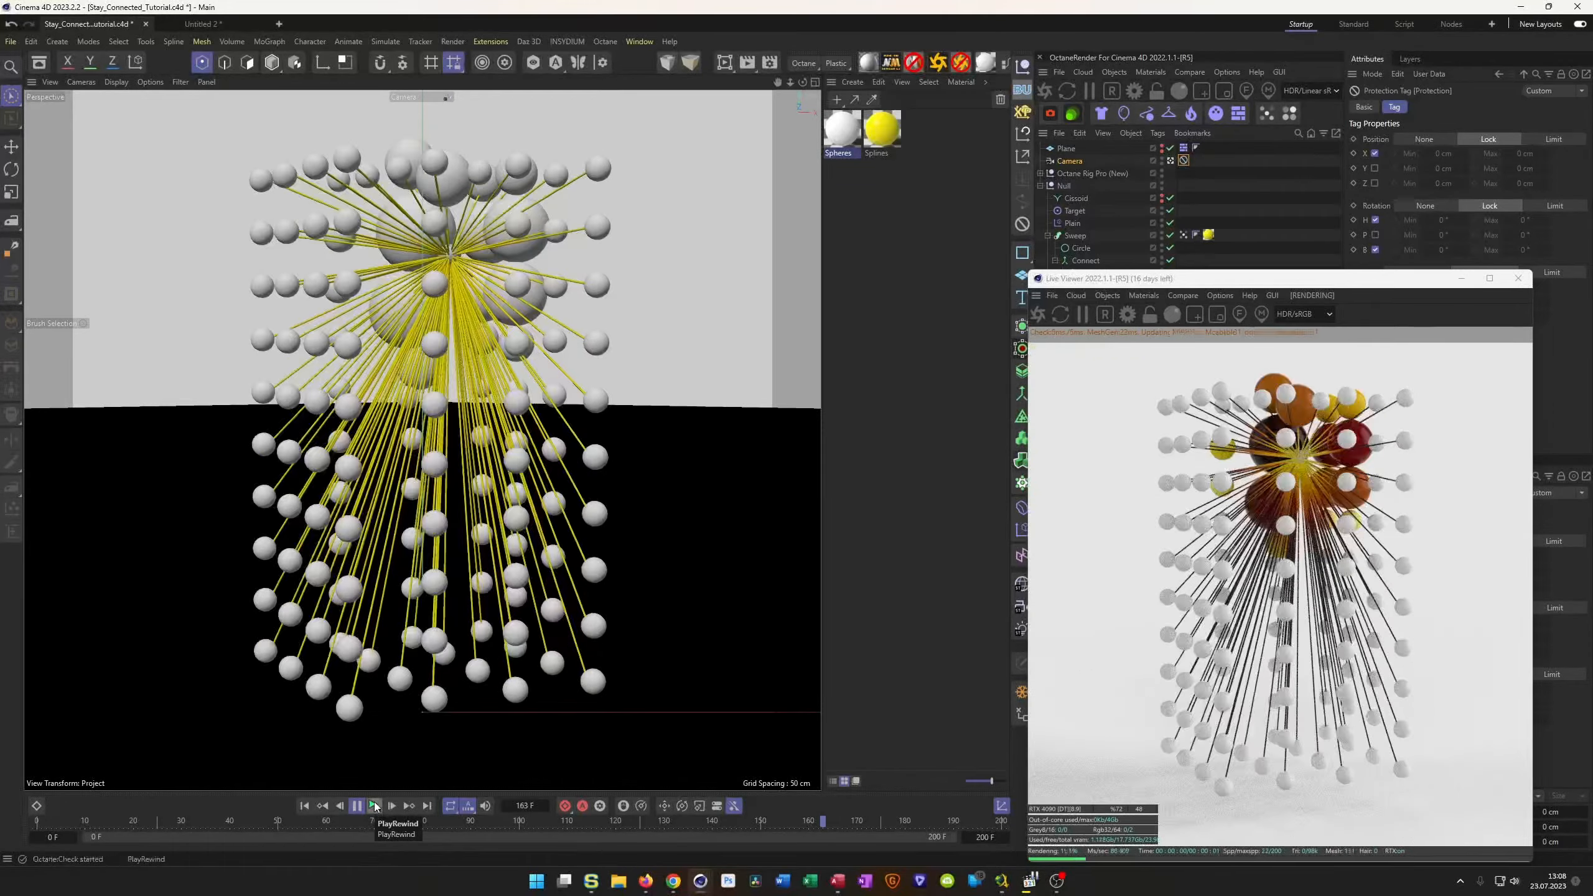
pyautogui.click(375, 806)
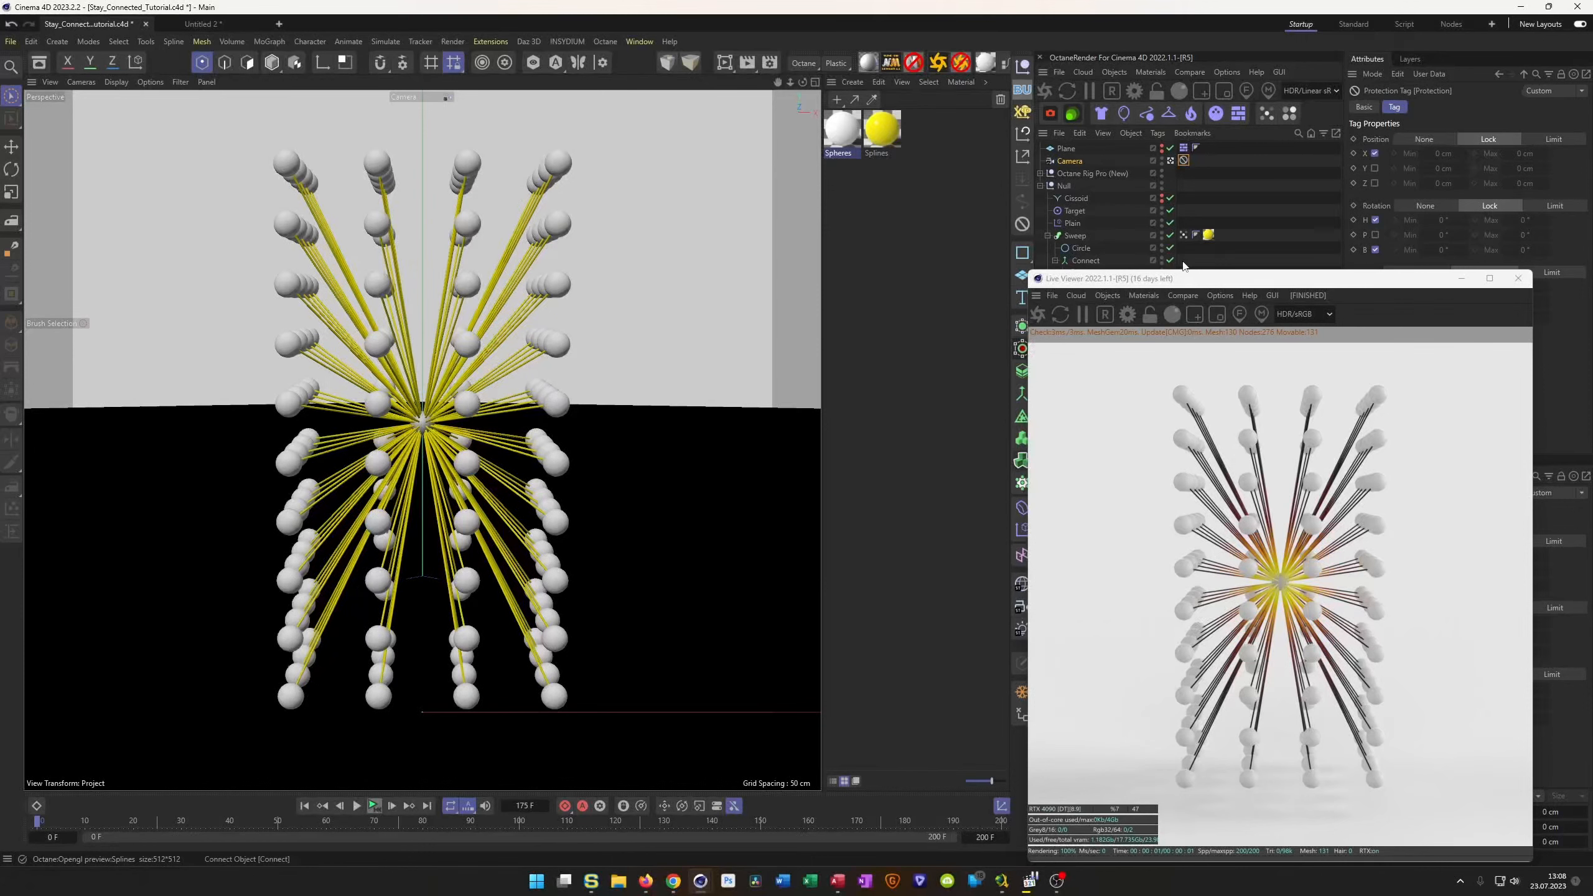
# Create a new Octane Universal material and name it Sphere.
pyautogui.click(986, 65)
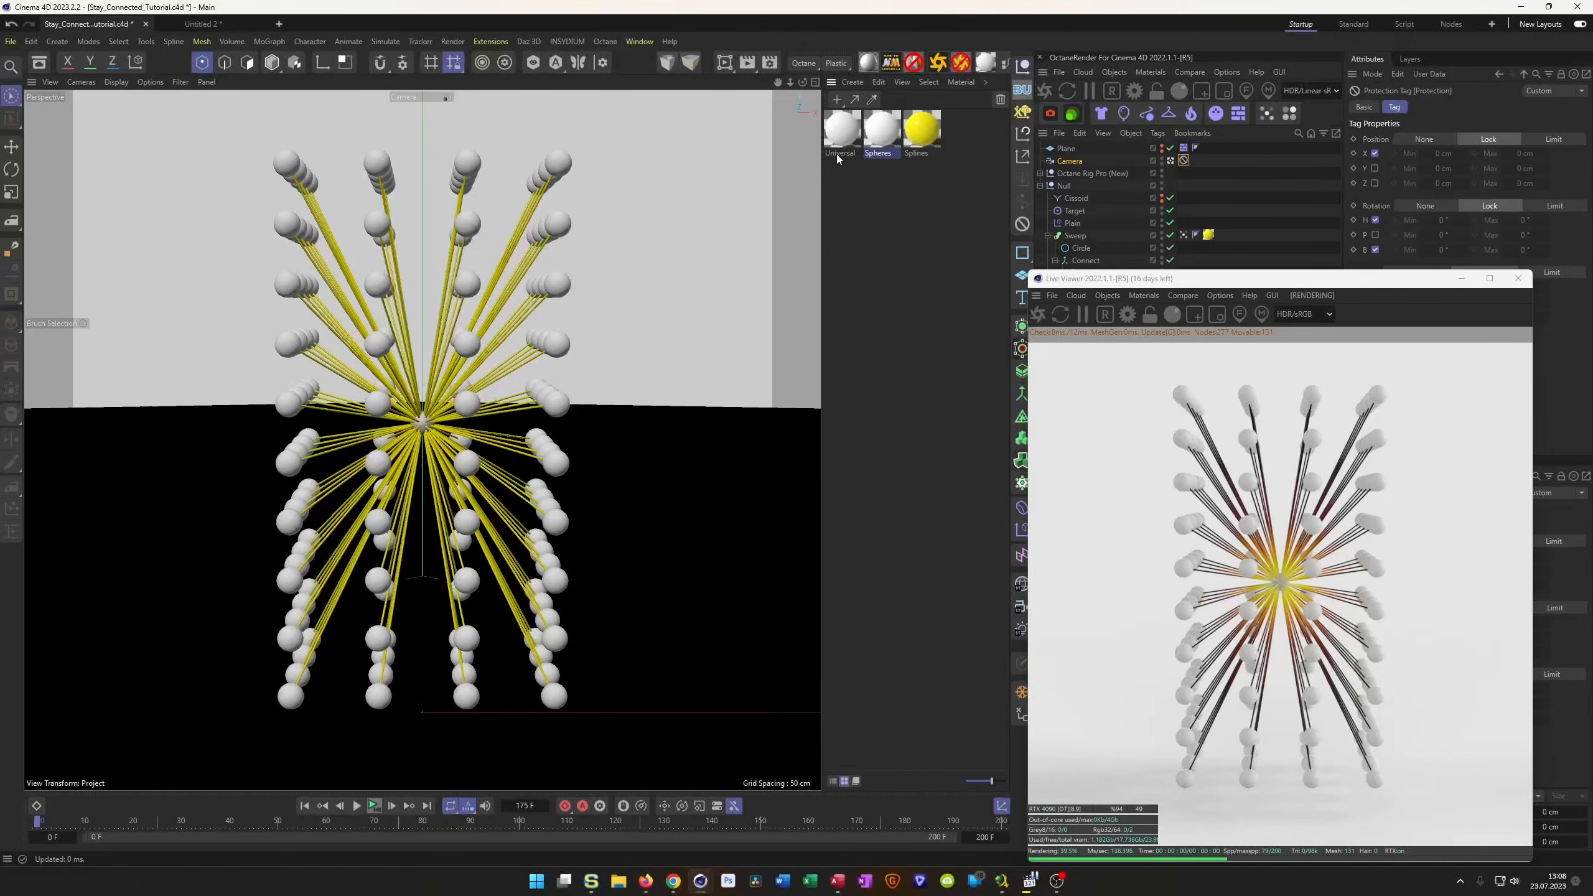
pyautogui.doubleClick(837, 154)
pyautogui.write('Sphere')
pyautogui.press('Return')
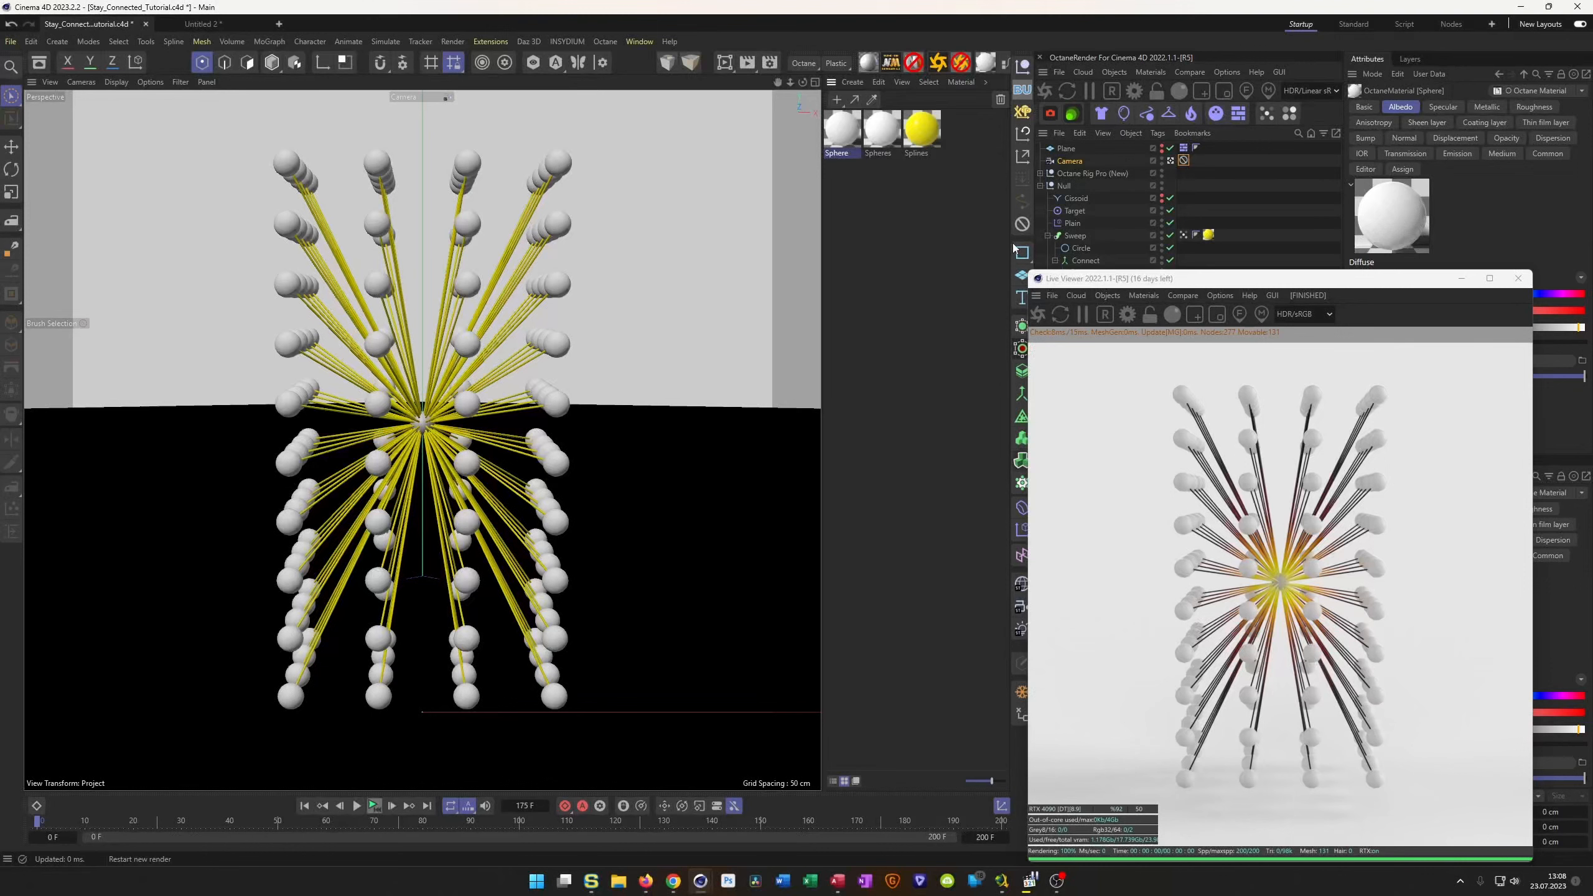
pyautogui.click(845, 136)
# Replace the Sphere material with a fresh Octane Universal material.
pyautogui.click(986, 64)
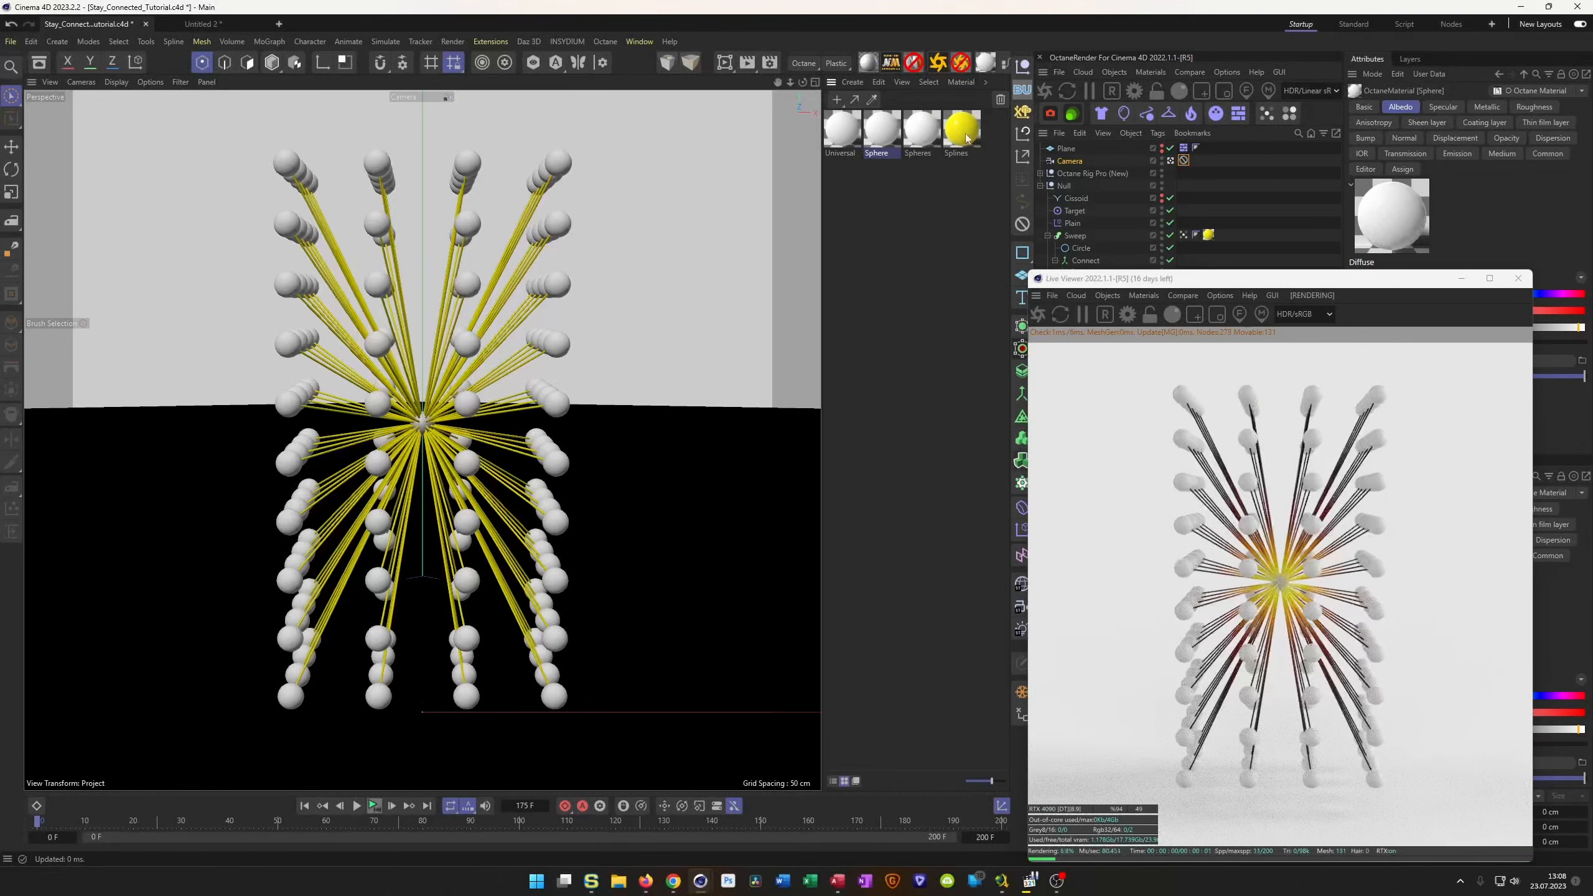
pyautogui.press('Delete')
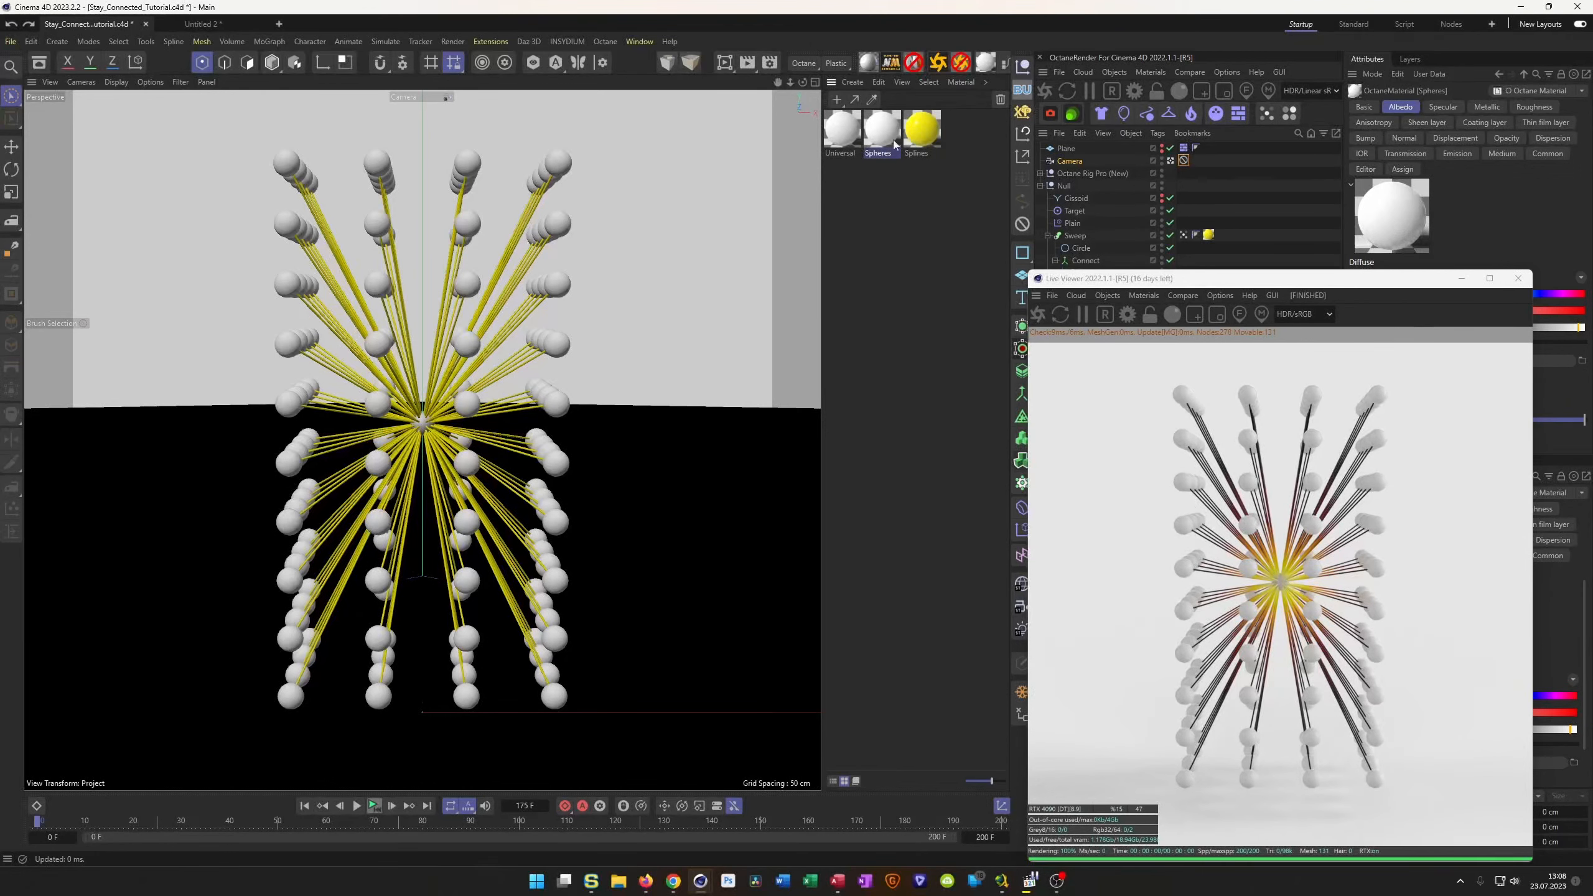
# Rename the new Universal material to Sphere.
pyautogui.click(841, 153)
pyautogui.doubleClick(842, 153)
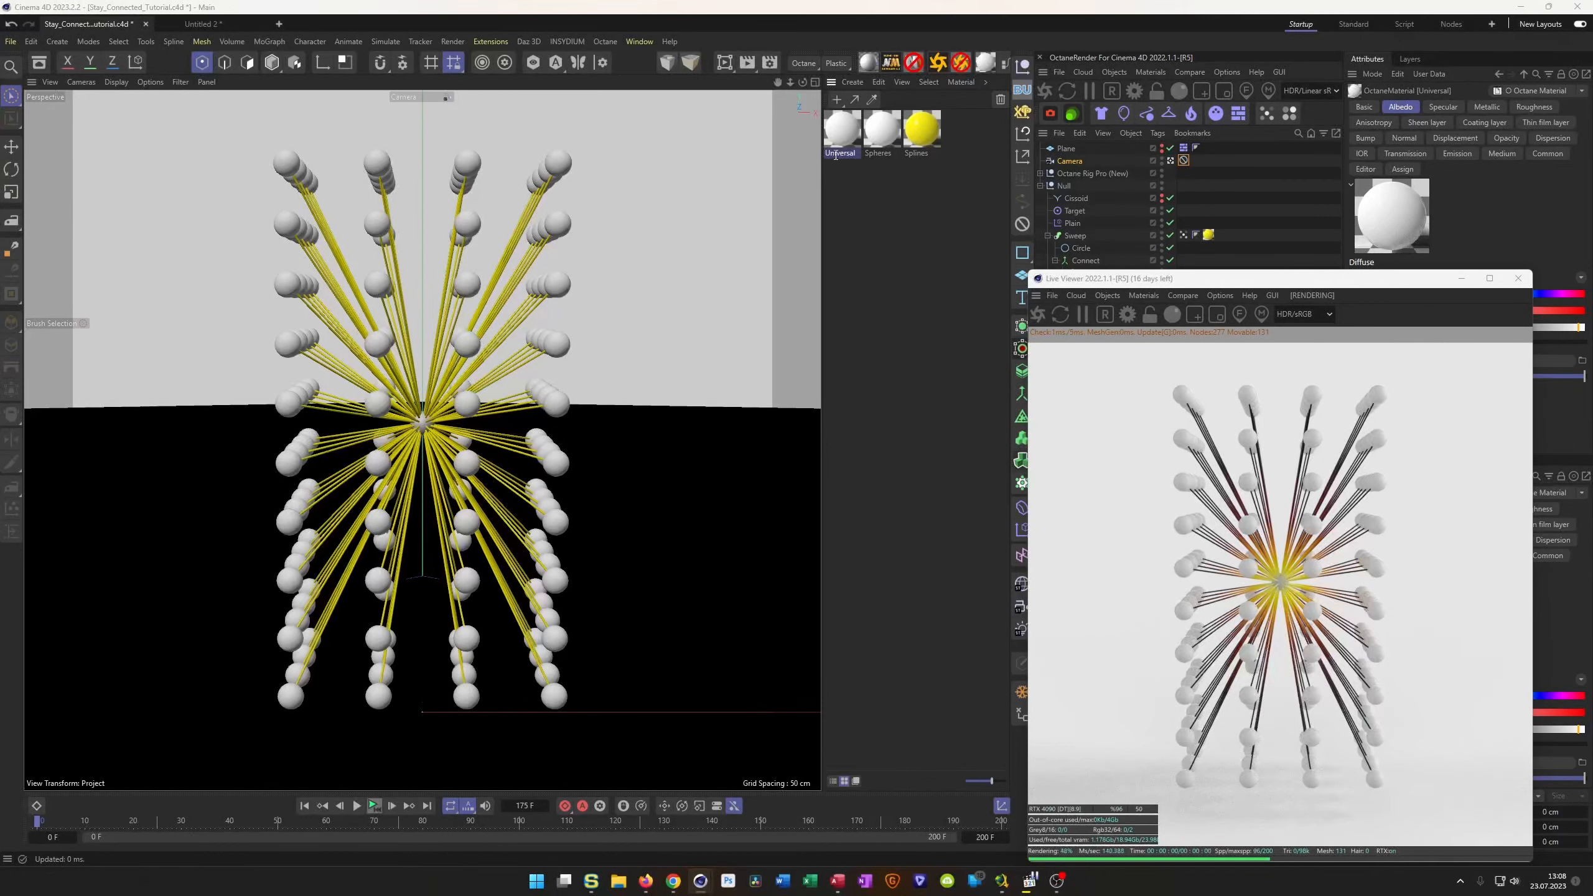
pyautogui.write('Sphere')
pyautogui.press('Return')
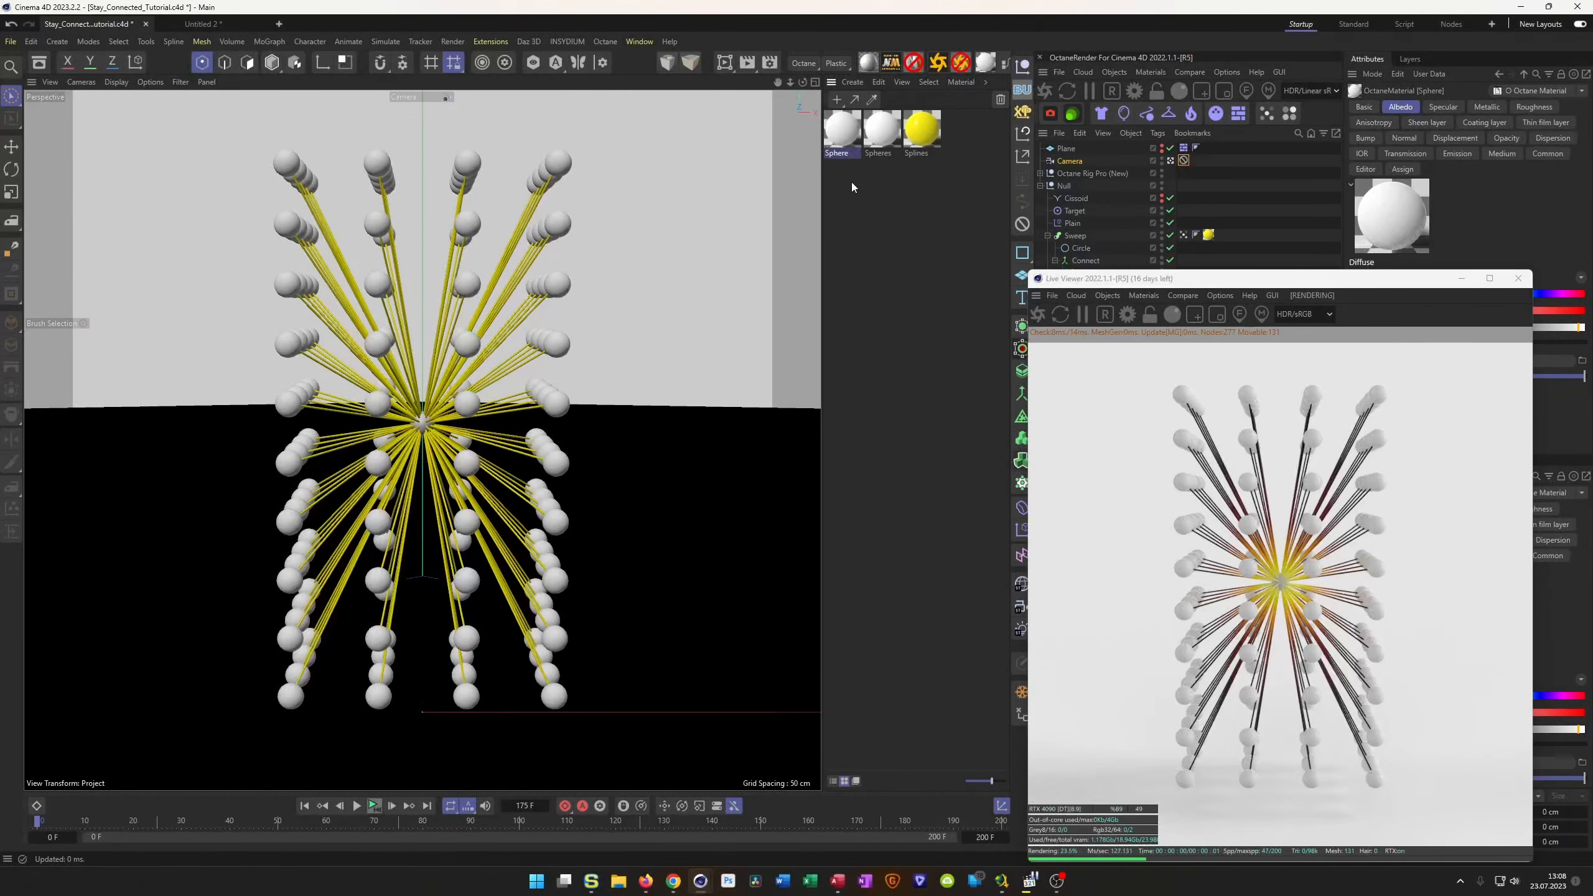
# Open the Sphere material in the Octane Node Editor and set its albedo brightness value to 10% and roughness to 0.18.
pyautogui.click(1007, 65)
pyautogui.moveTo(808, 188); pyautogui.dragTo(595, 43)
pyautogui.moveTo(682, 274); pyautogui.dragTo(555, 254, button='middle')
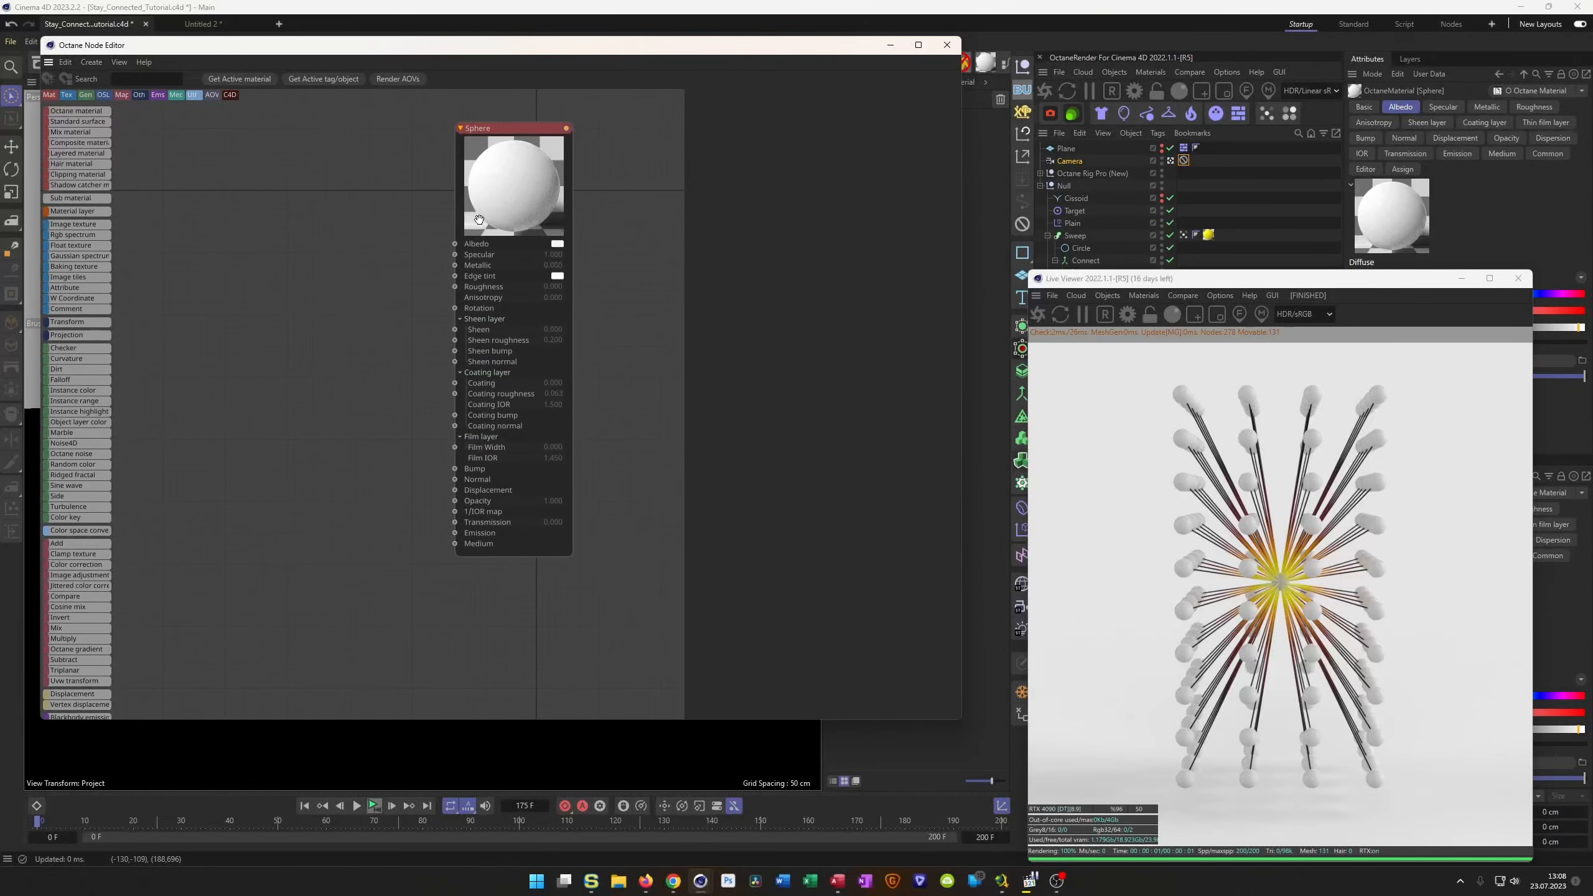
pyautogui.click(557, 243)
pyautogui.moveTo(627, 320); pyautogui.dragTo(634, 321)
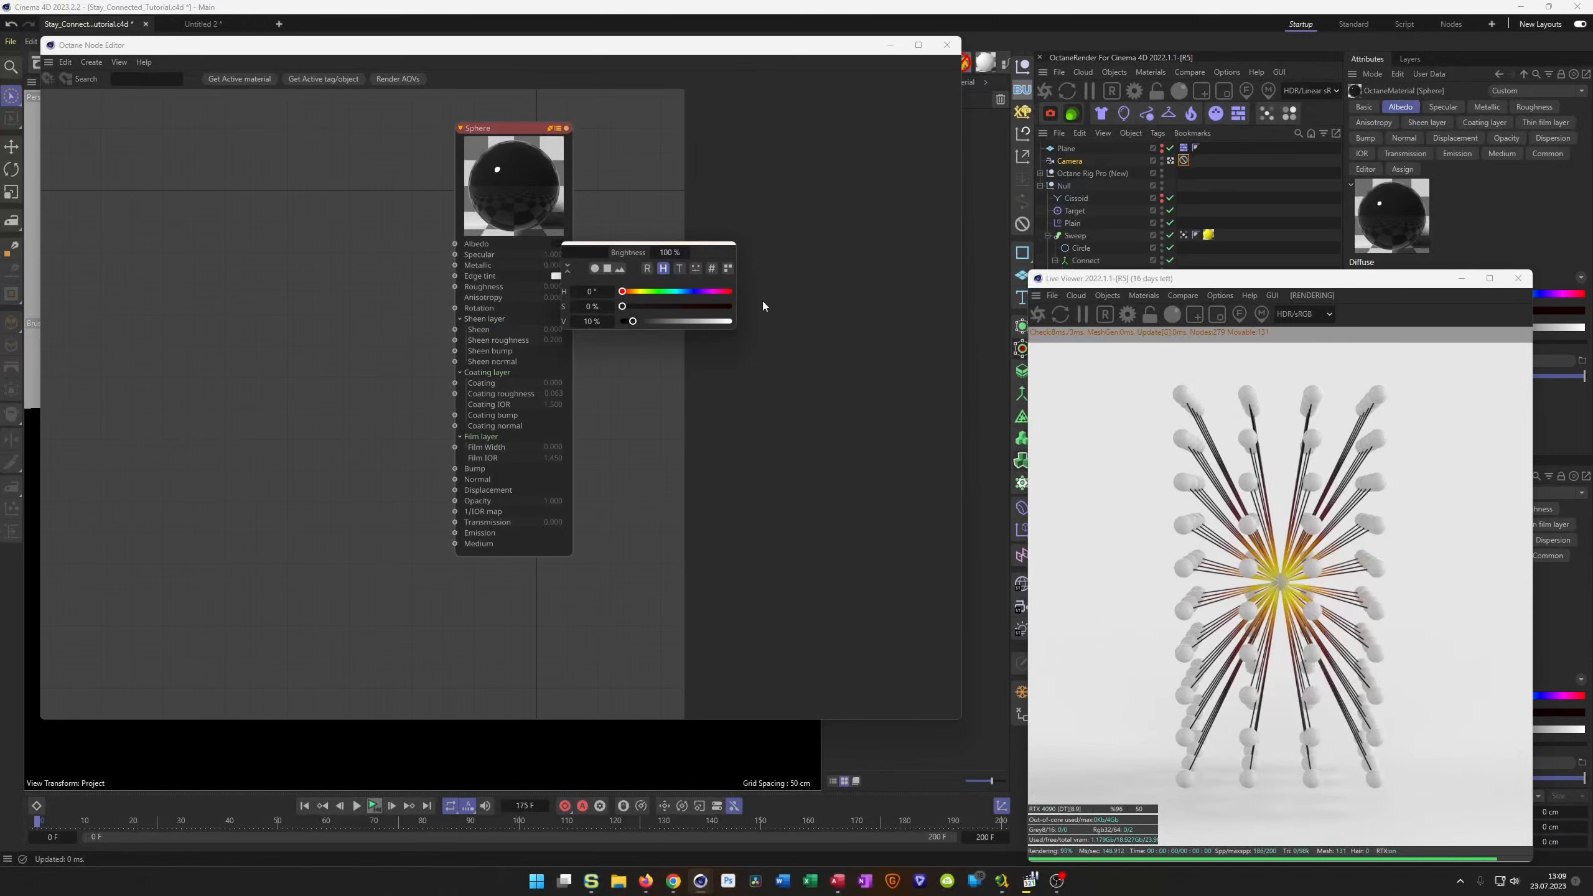
pyautogui.click(813, 234)
pyautogui.moveTo(553, 288); pyautogui.dragTo(564, 289)
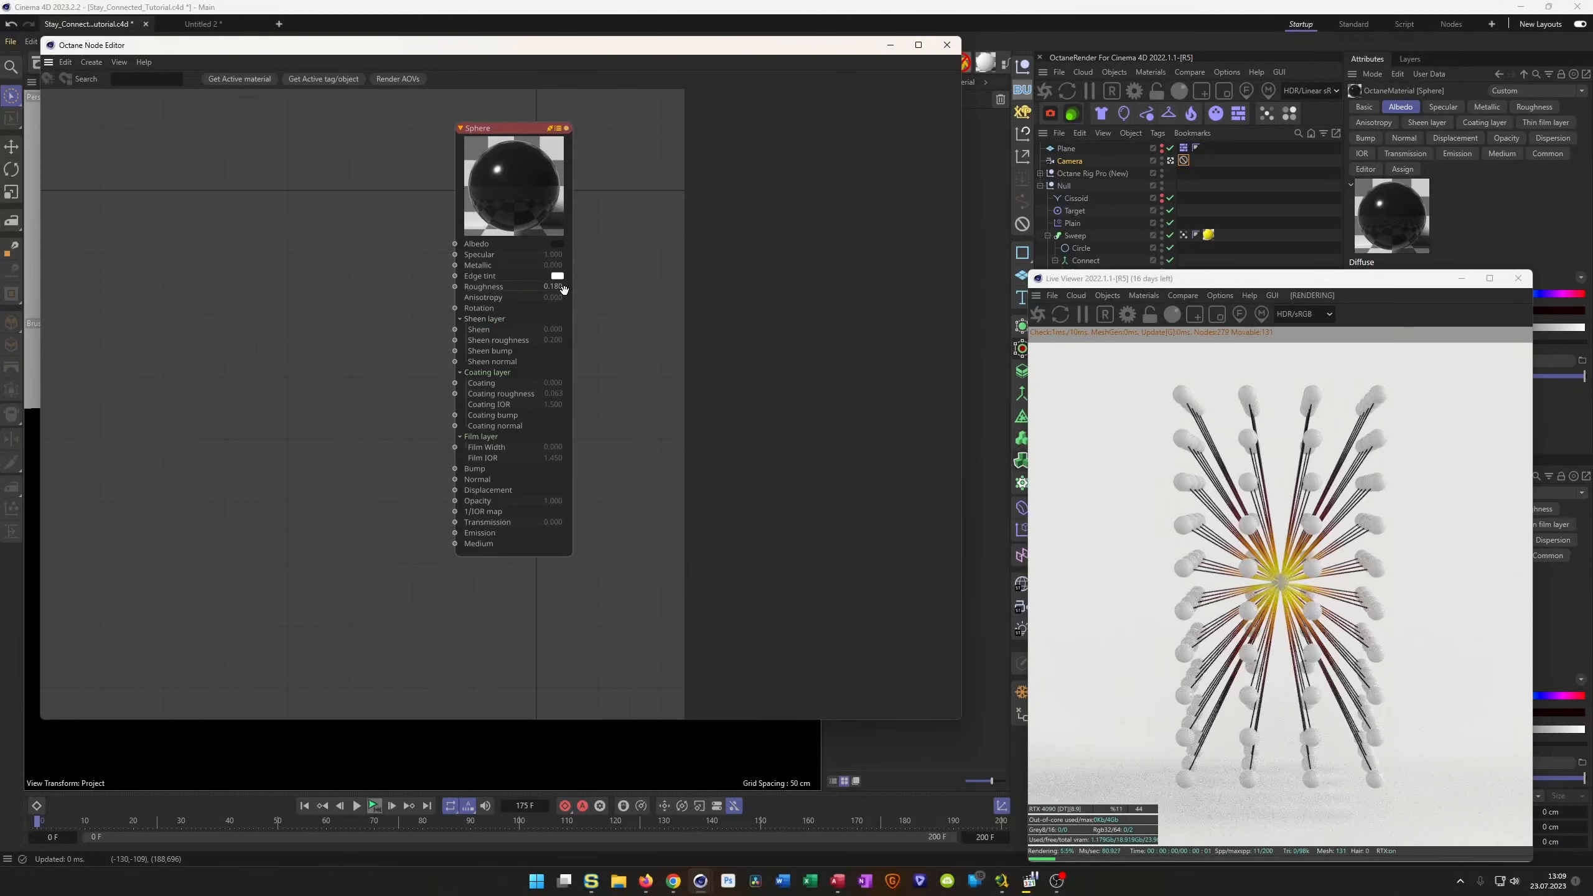
# Assign the dark Sphere material to the single central Sphere object and save the project.
pyautogui.moveTo(851, 55); pyautogui.dragTo(791, 377)
pyautogui.moveTo(1361, 287); pyautogui.dragTo(1355, 410)
pyautogui.click(1072, 348)
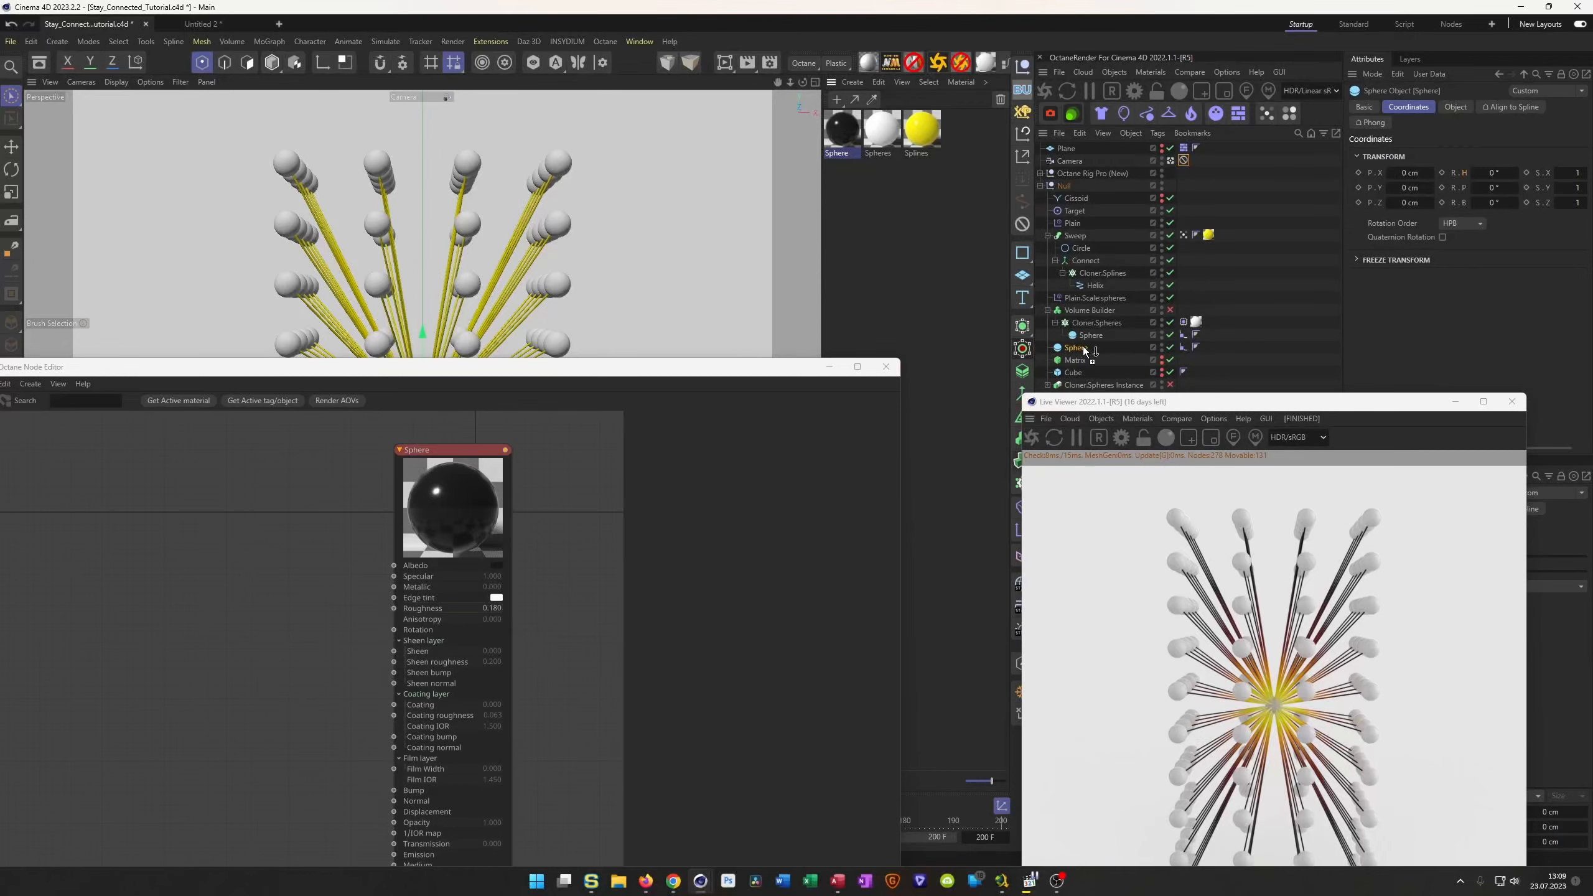
pyautogui.click(1196, 348)
pyautogui.moveTo(1209, 409); pyautogui.dragTo(1217, 216)
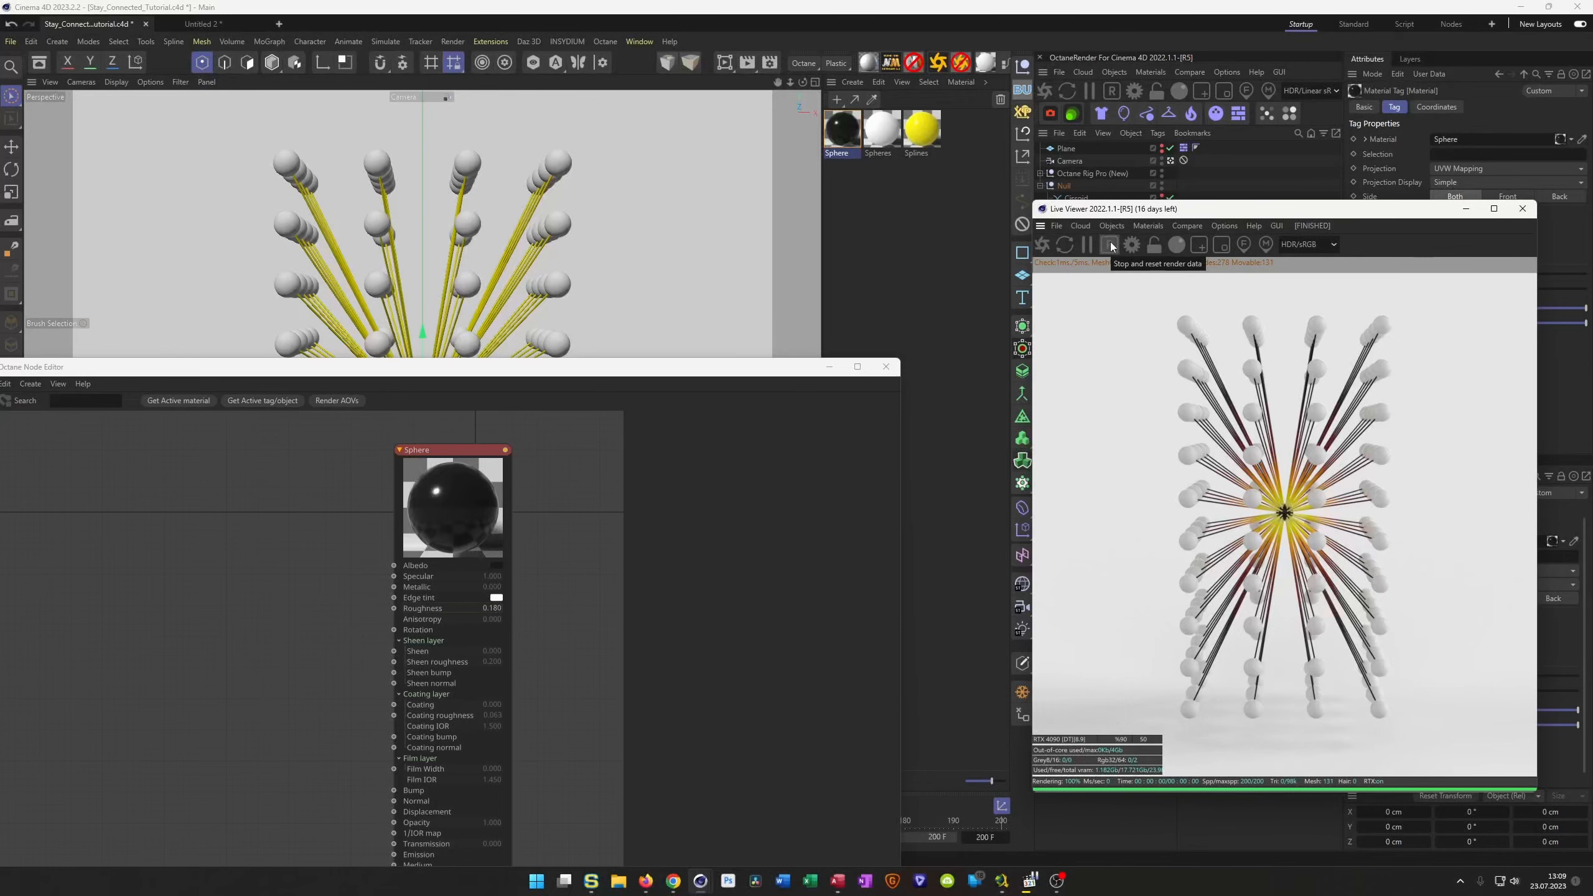
pyautogui.click(886, 368)
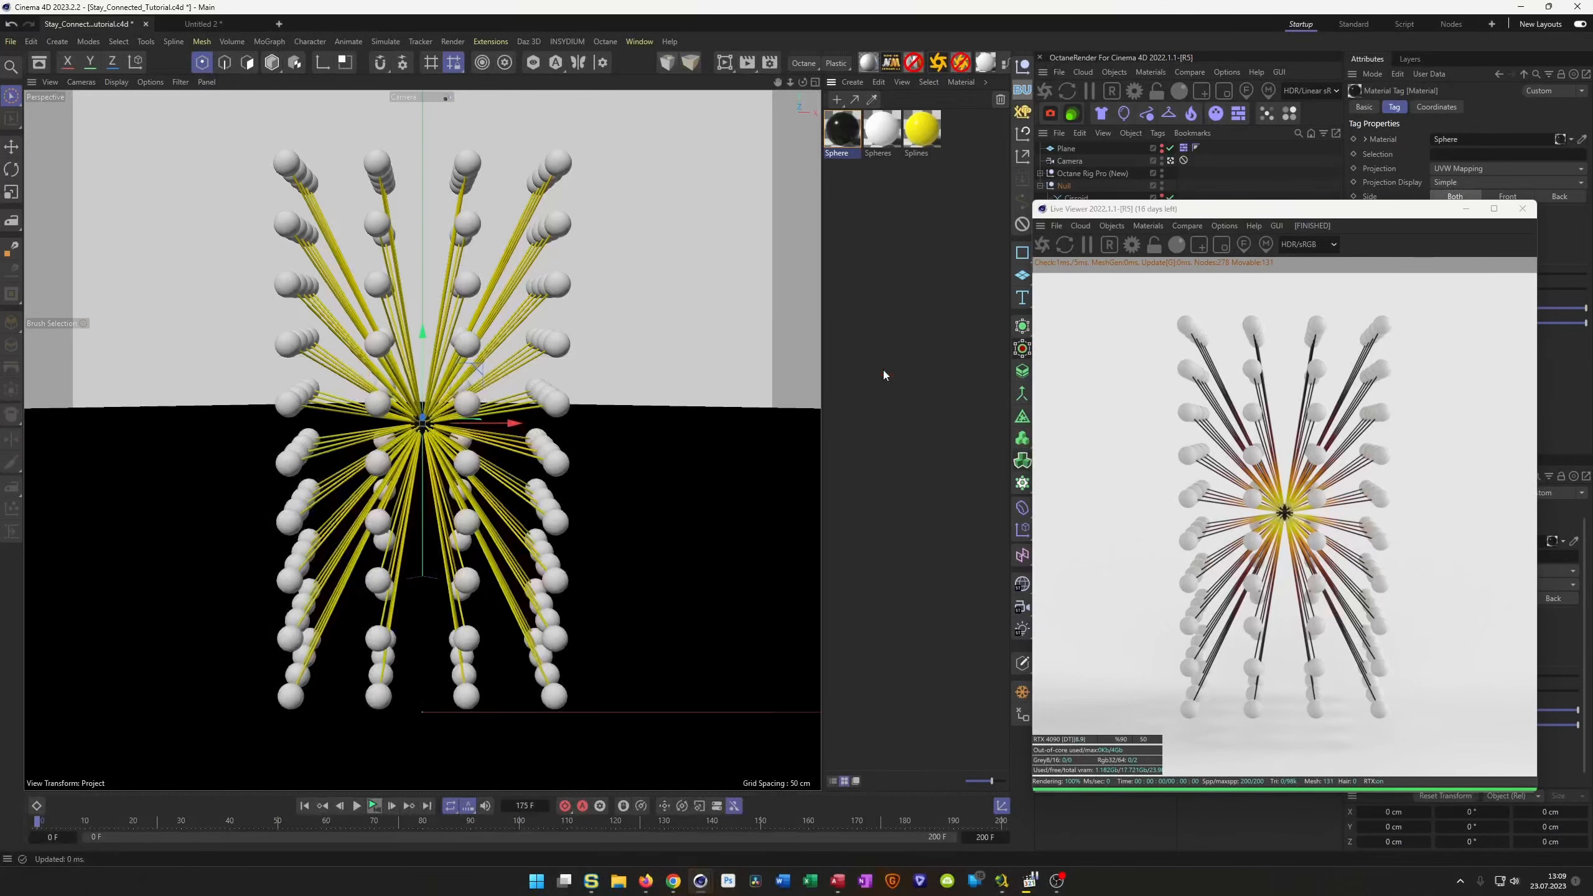
pyautogui.hotkey('ctrl', 's')
# Select the Octane Rig Pro object and display the Indoor HDRI assets as thumbnails in the Asset Browser.
pyautogui.moveTo(1206, 216); pyautogui.dragTo(1186, 282)
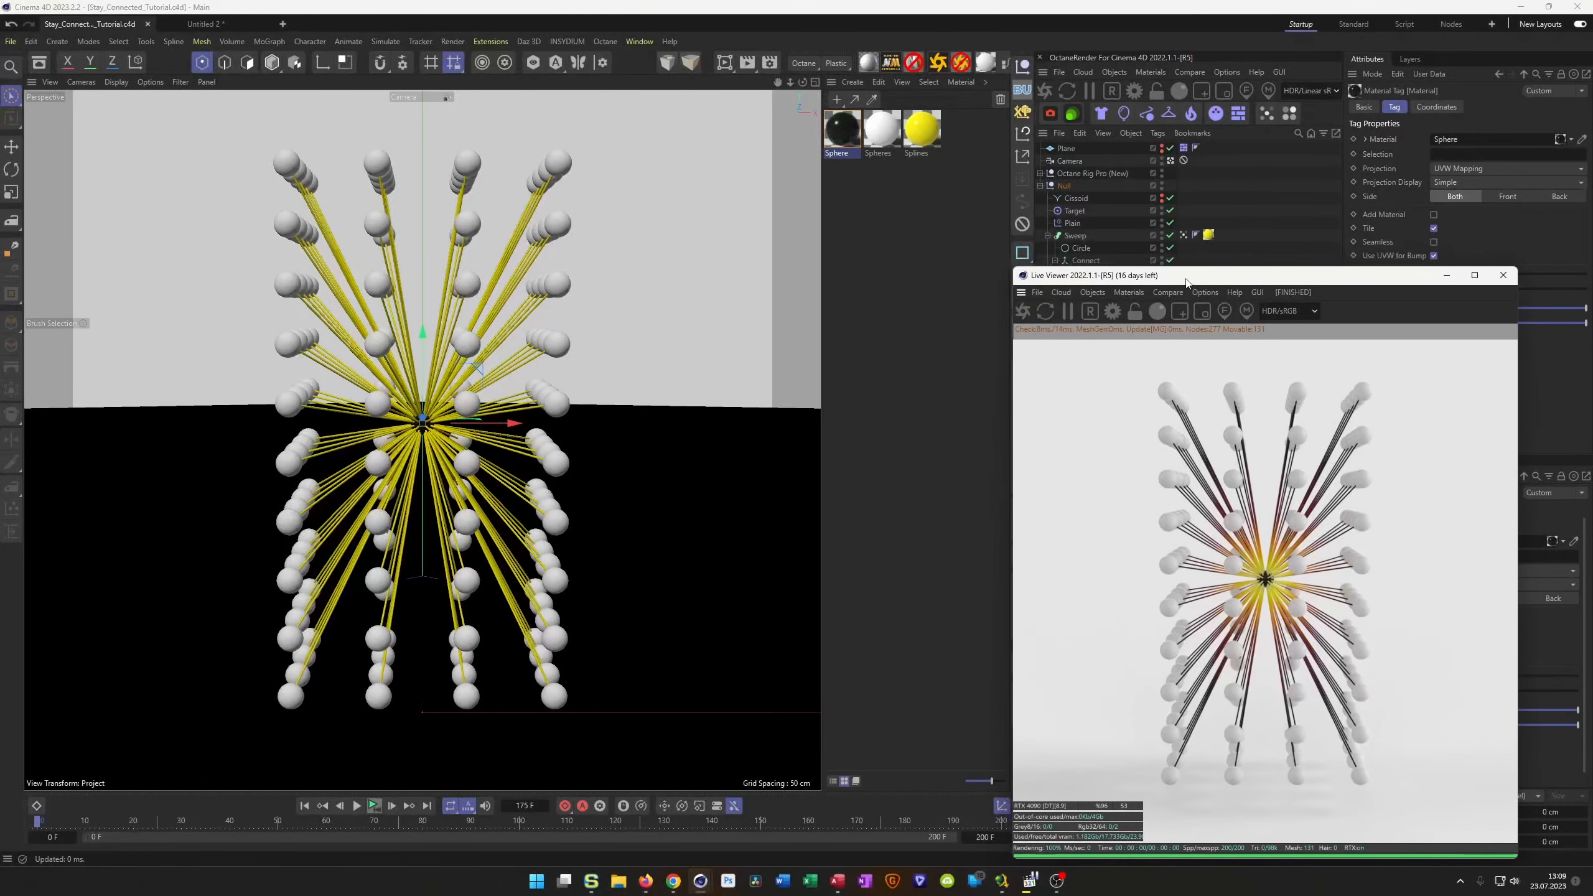
pyautogui.click(1093, 173)
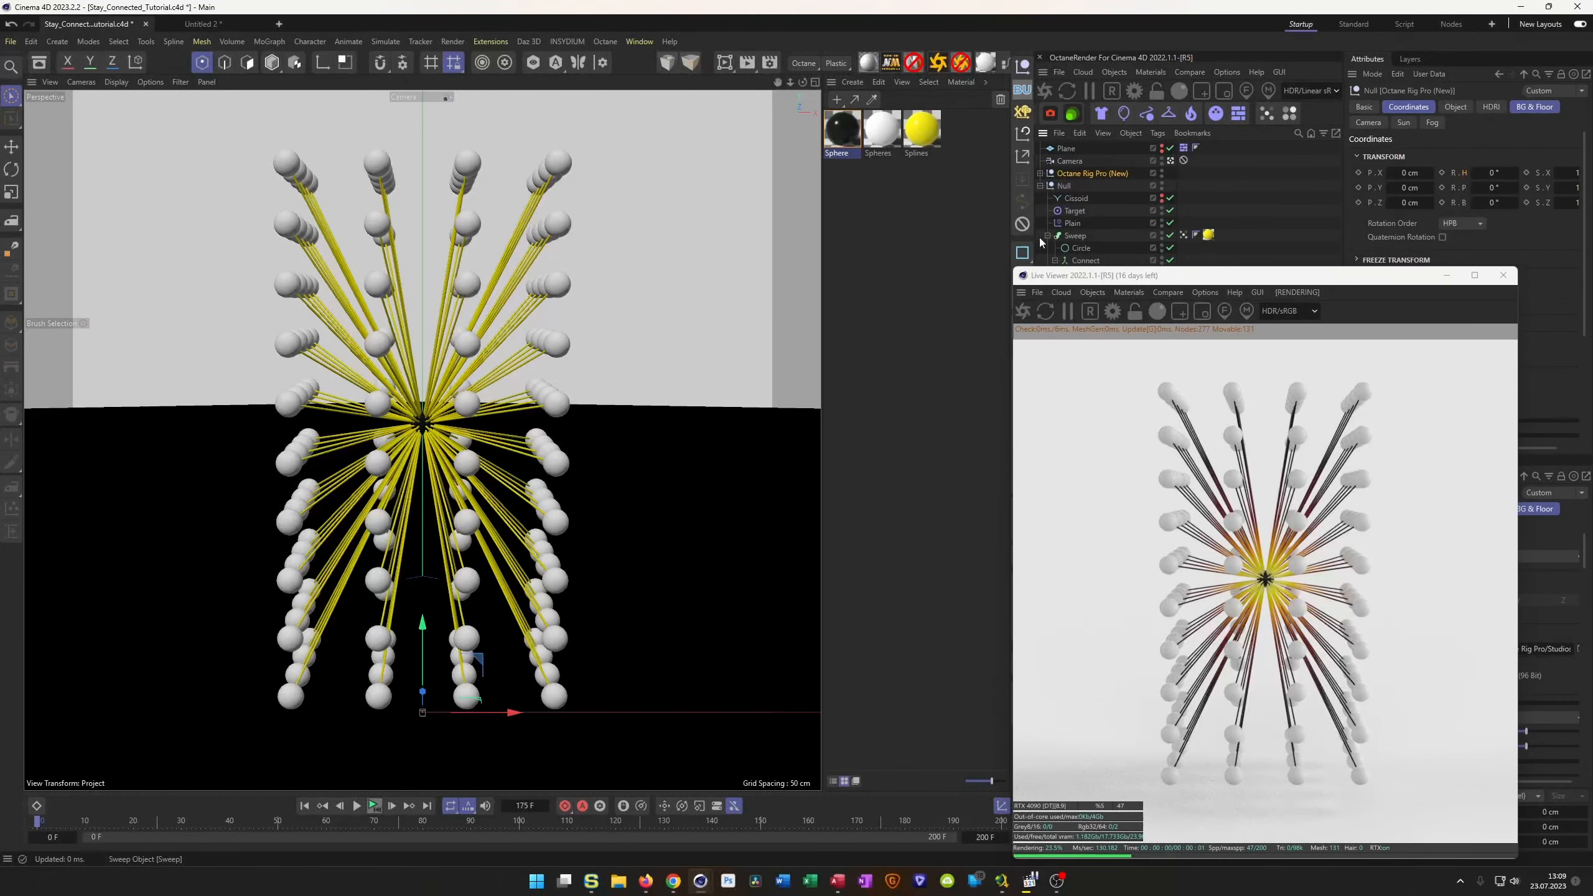
pyautogui.click(39, 61)
pyautogui.click(33, 422)
pyautogui.click(32, 409)
pyautogui.click(33, 474)
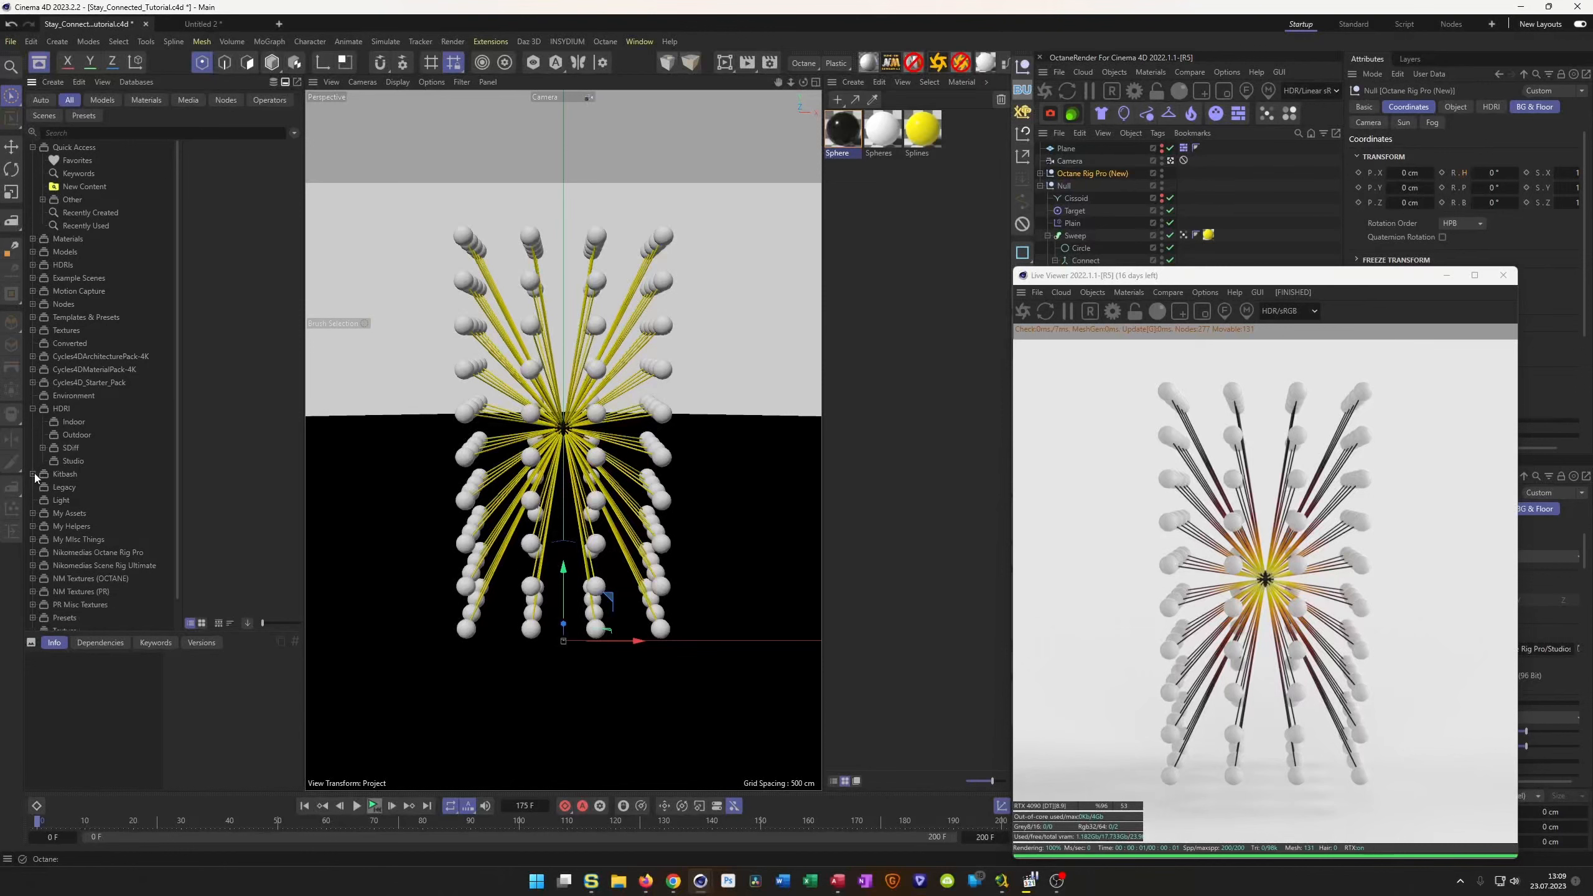
pyautogui.click(75, 419)
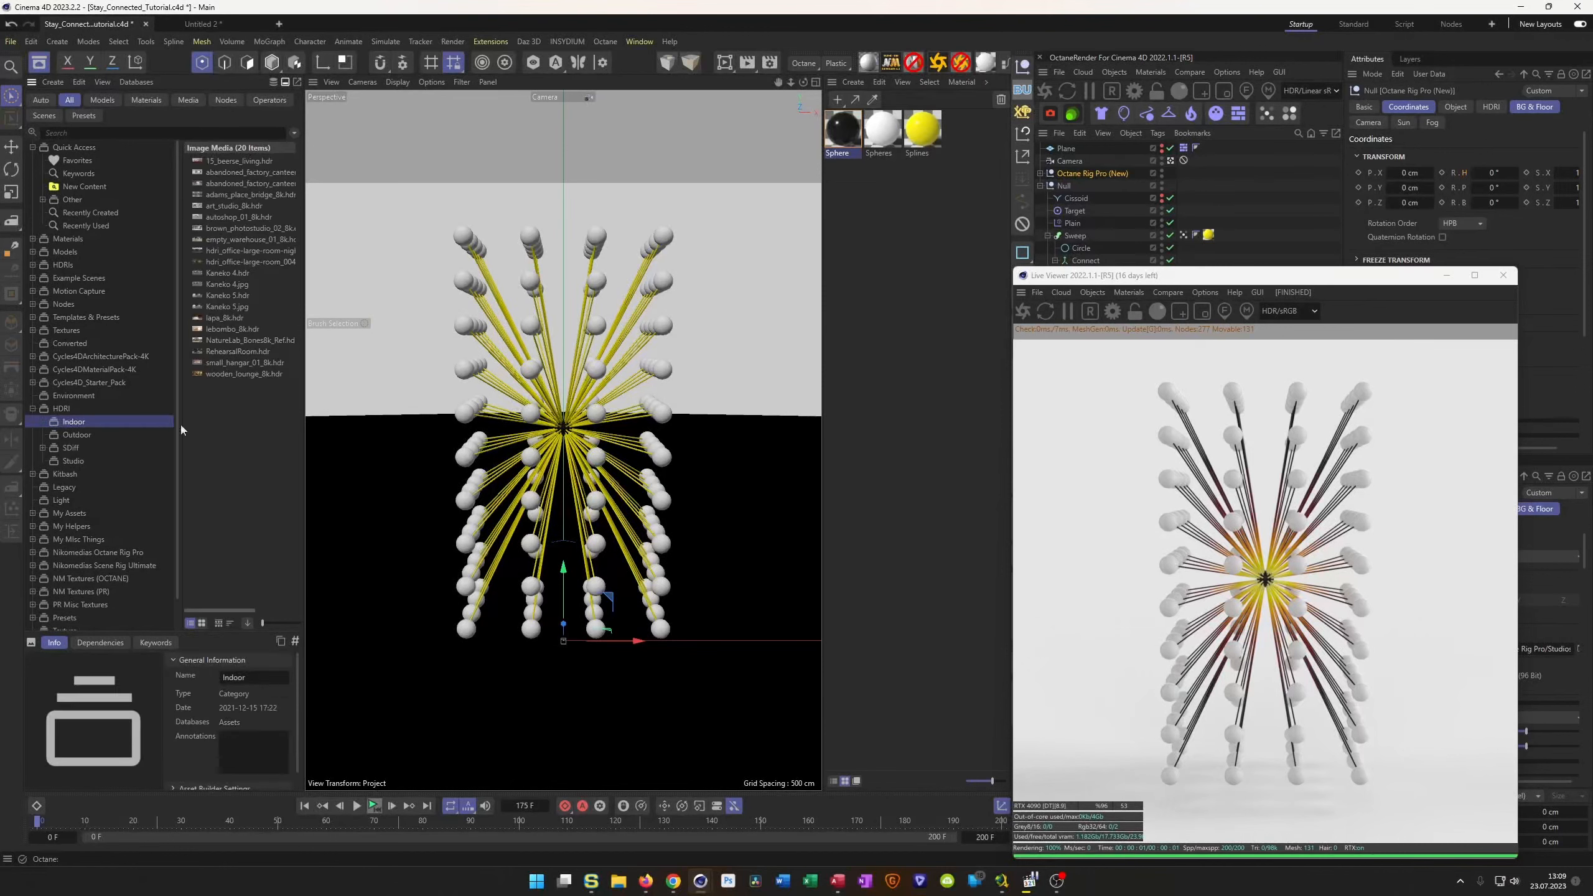
pyautogui.click(202, 623)
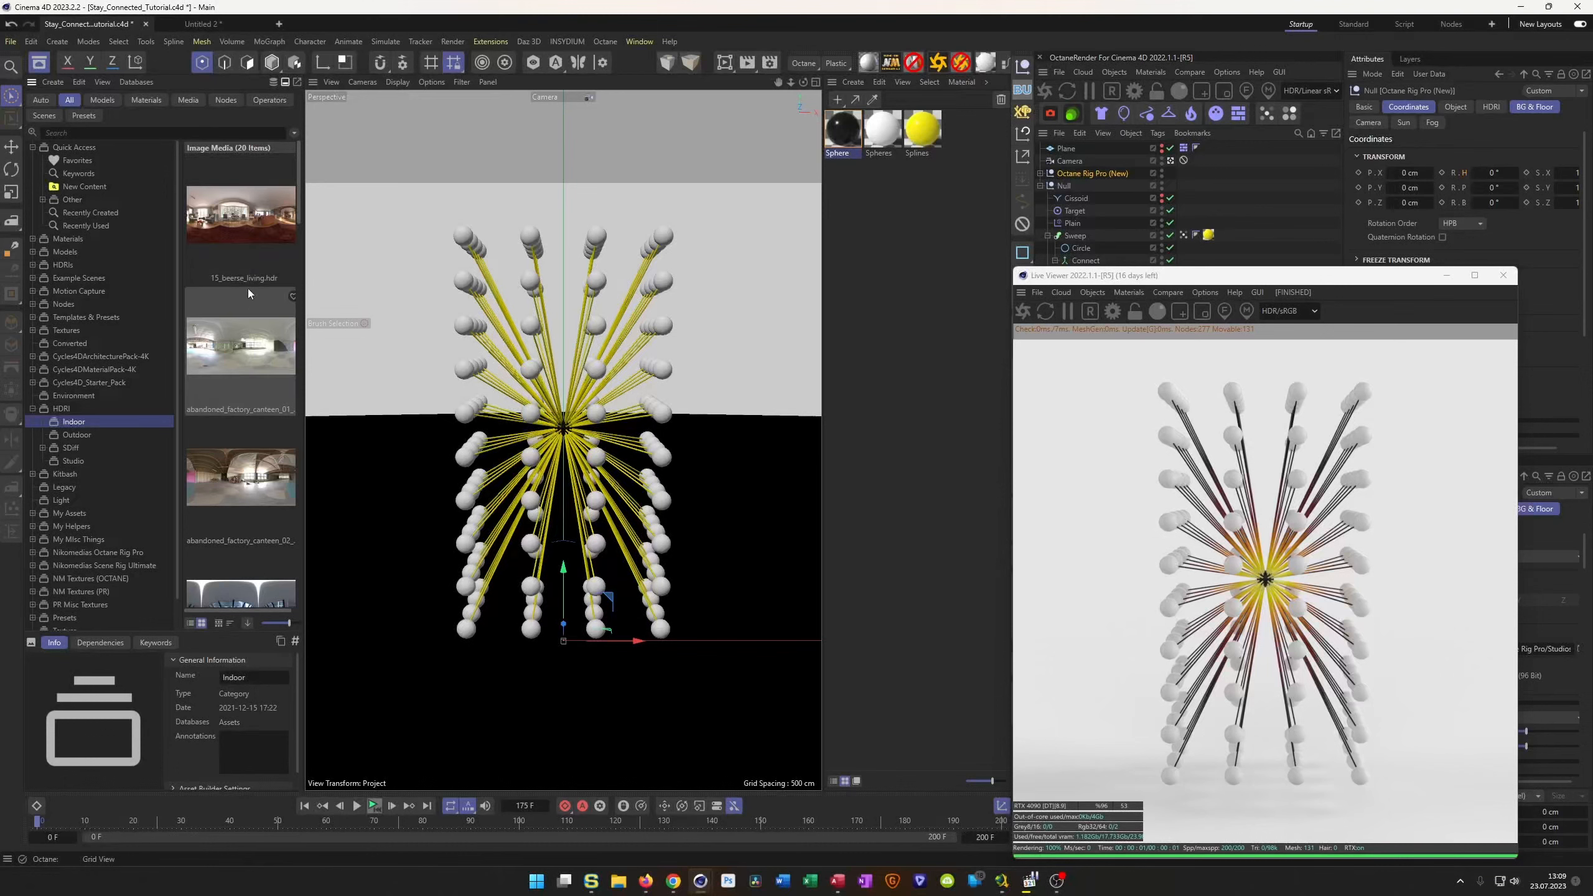
# Load 15_beerse_living.hdr as the Octane rig's HDRI and set its RotX to -29°.
pyautogui.click(244, 224)
pyautogui.moveTo(252, 217); pyautogui.dragTo(1025, 110)
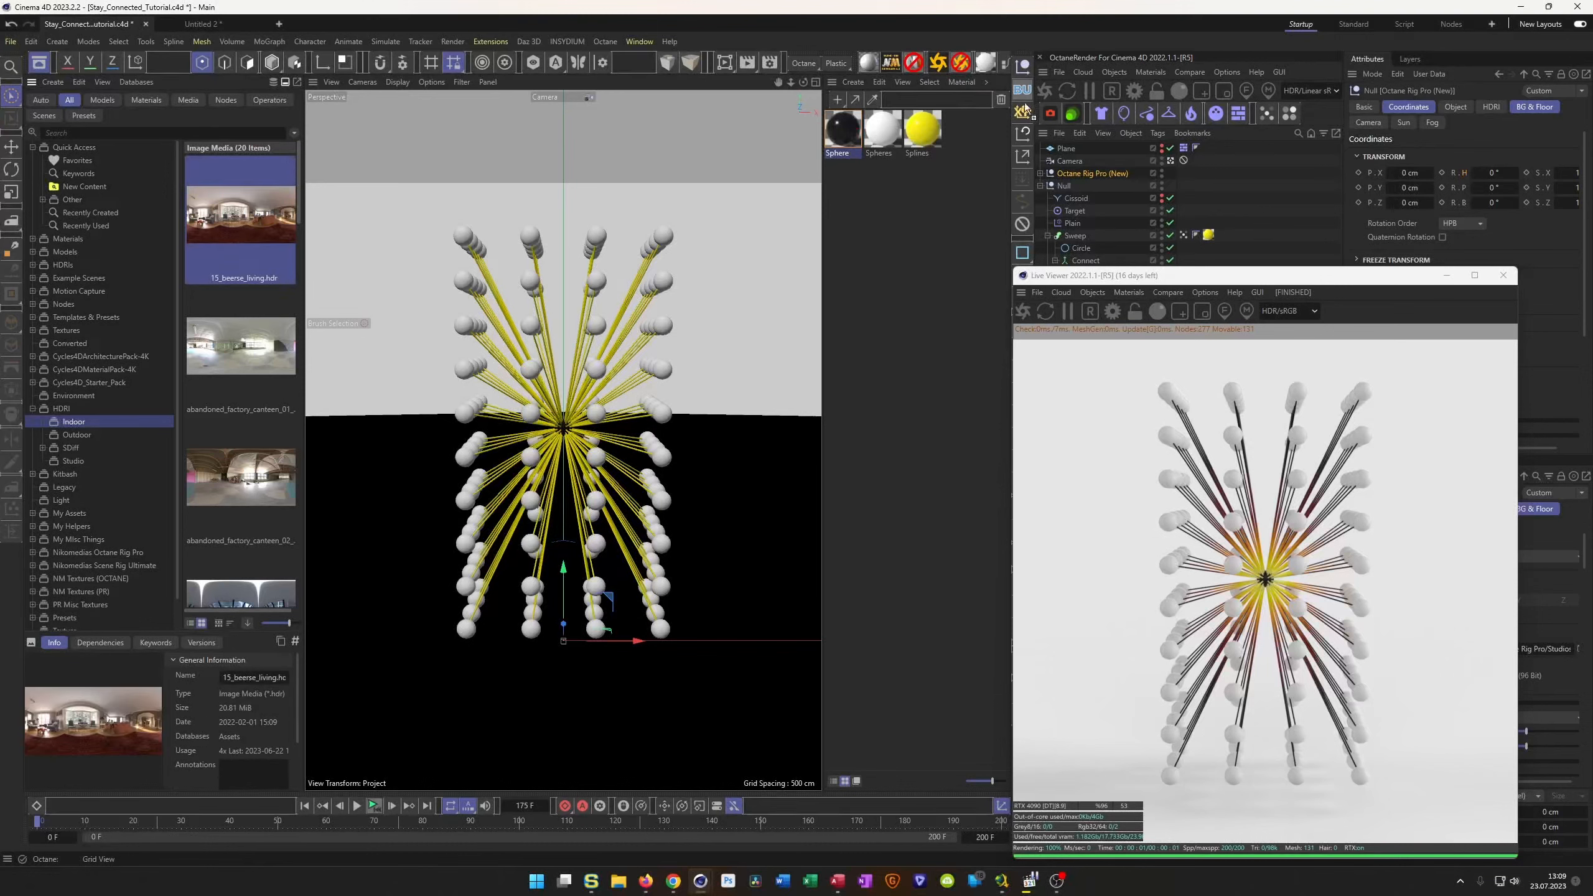
pyautogui.moveTo(1510, 112); pyautogui.dragTo(1495, 110)
pyautogui.moveTo(1457, 179); pyautogui.dragTo(1455, 174)
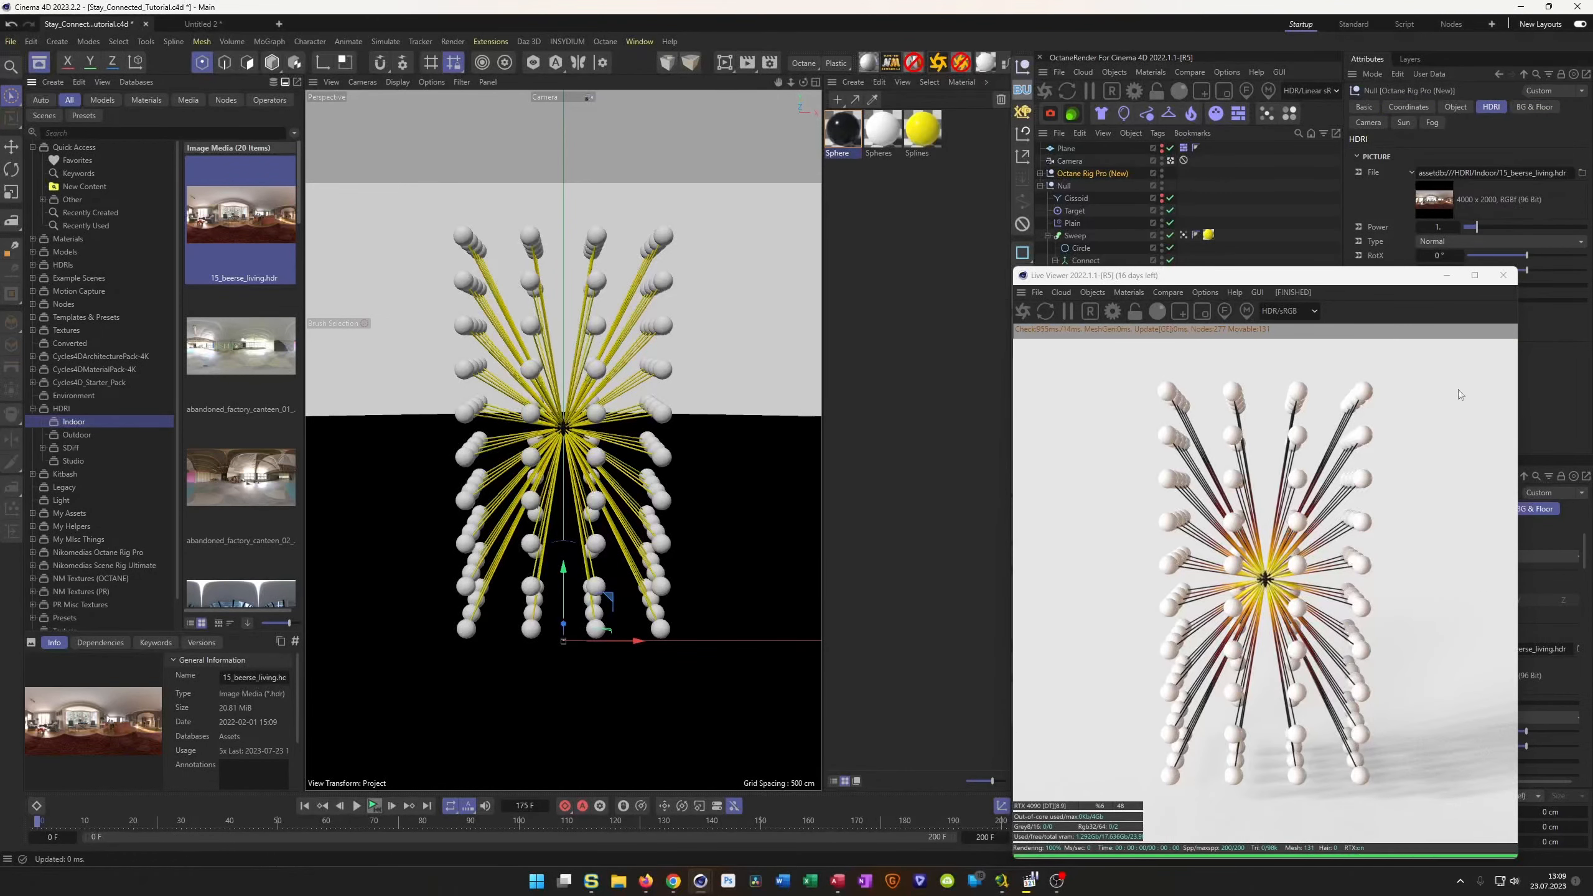
pyautogui.moveTo(1454, 279); pyautogui.dragTo(1220, 244)
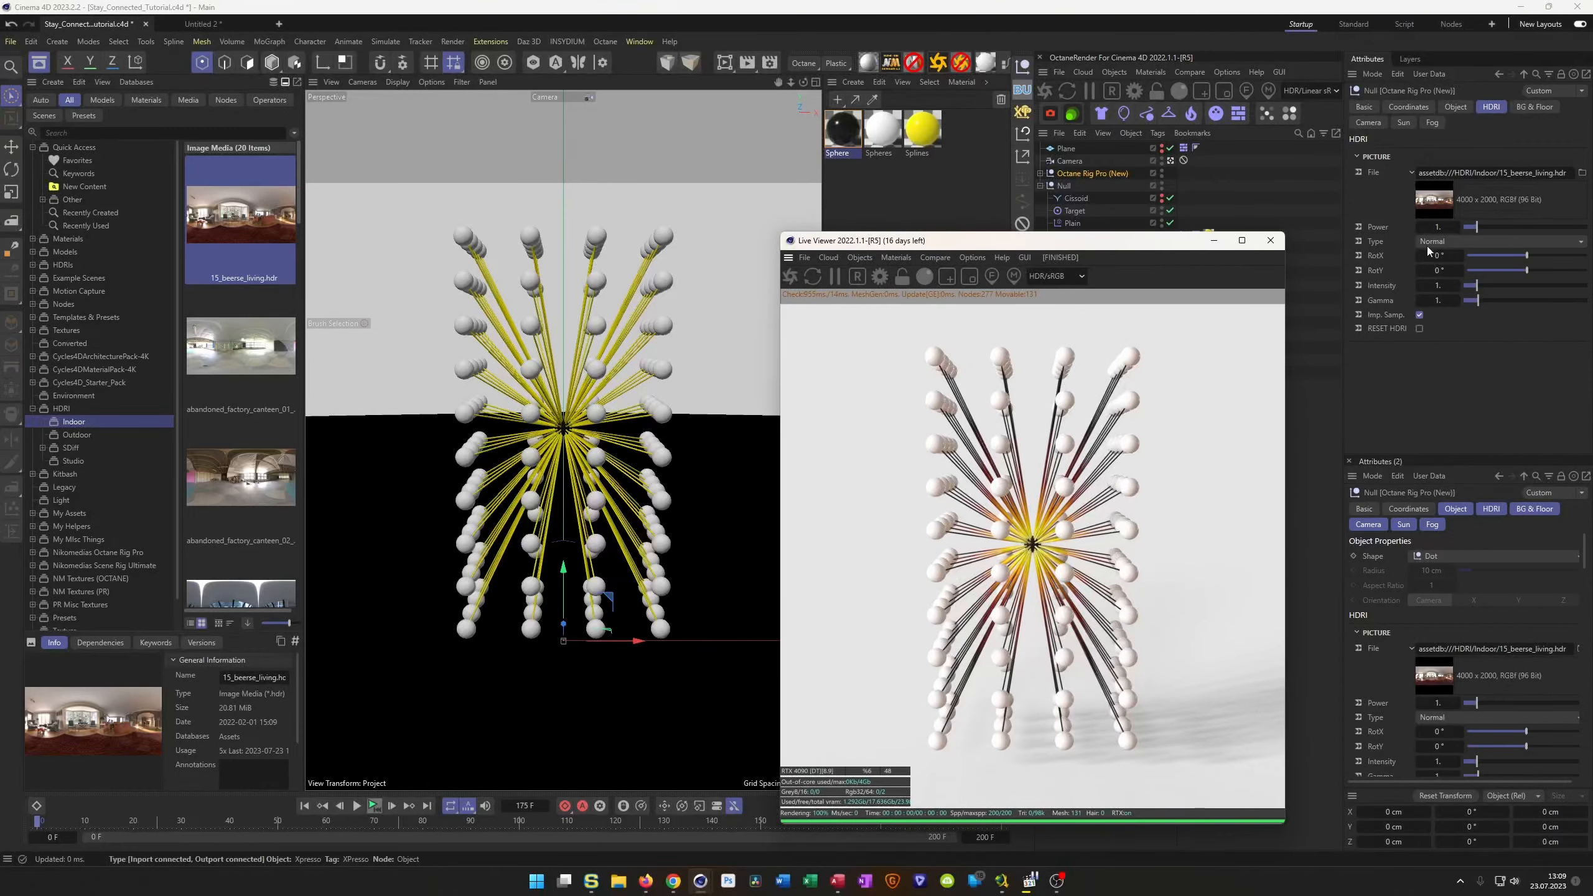
pyautogui.moveTo(1439, 254)
pyautogui.mouseDown()
pyautogui.moveTo(1471, 254)
pyautogui.moveTo(1416, 254)
pyautogui.mouseUp()
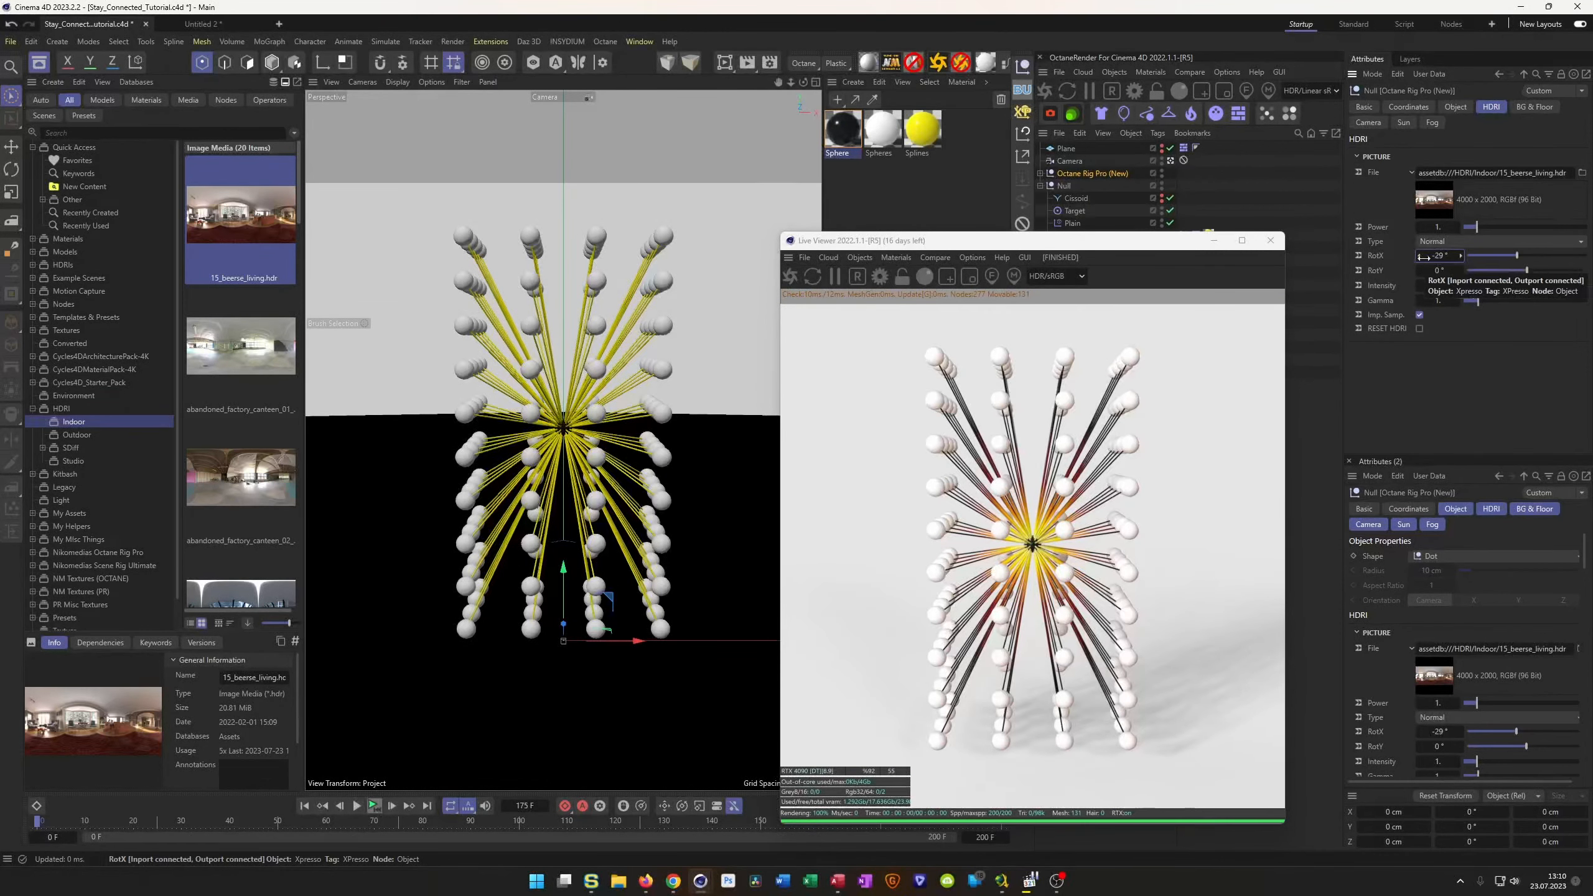
# Disable the Octane rig's background and set the HDRI's RotX to -7°.
pyautogui.moveTo(1152, 245); pyautogui.dragTo(1161, 241)
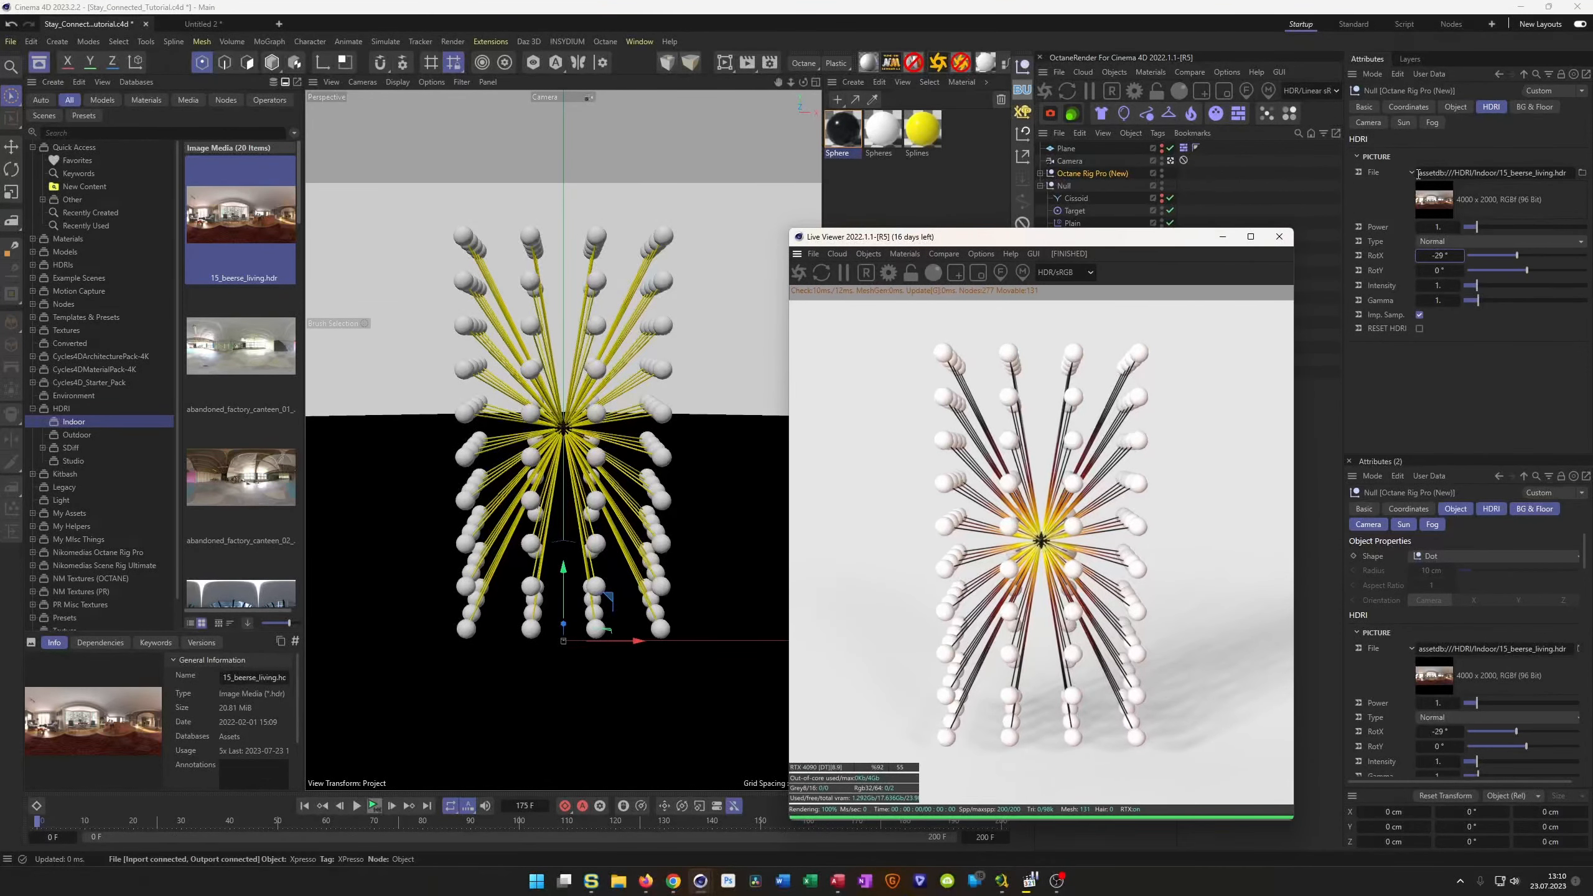
pyautogui.click(1530, 106)
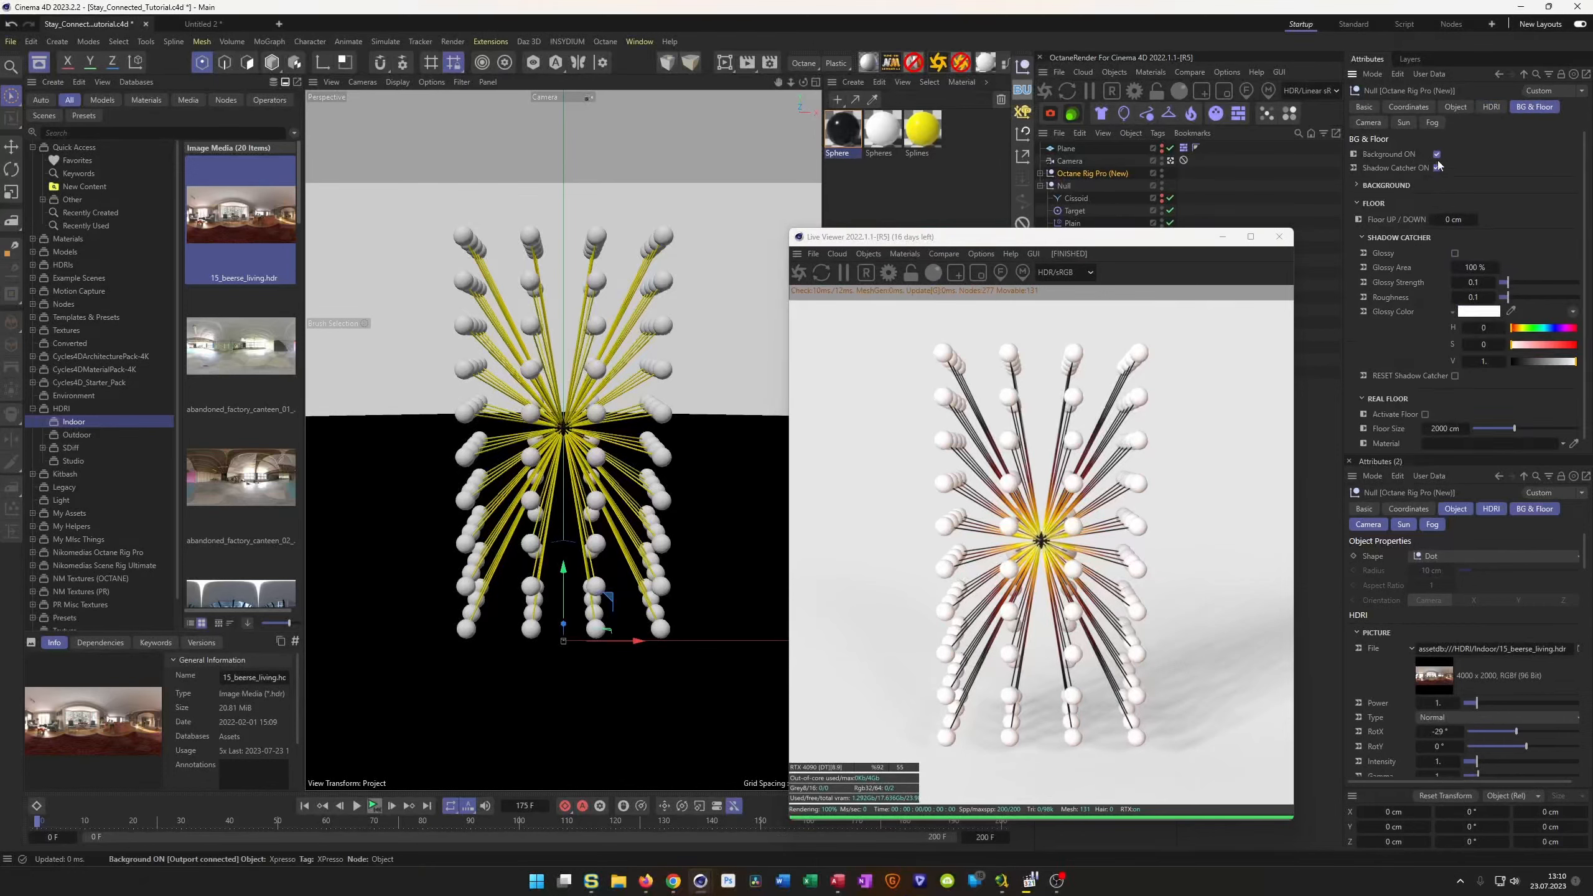
pyautogui.click(1437, 155)
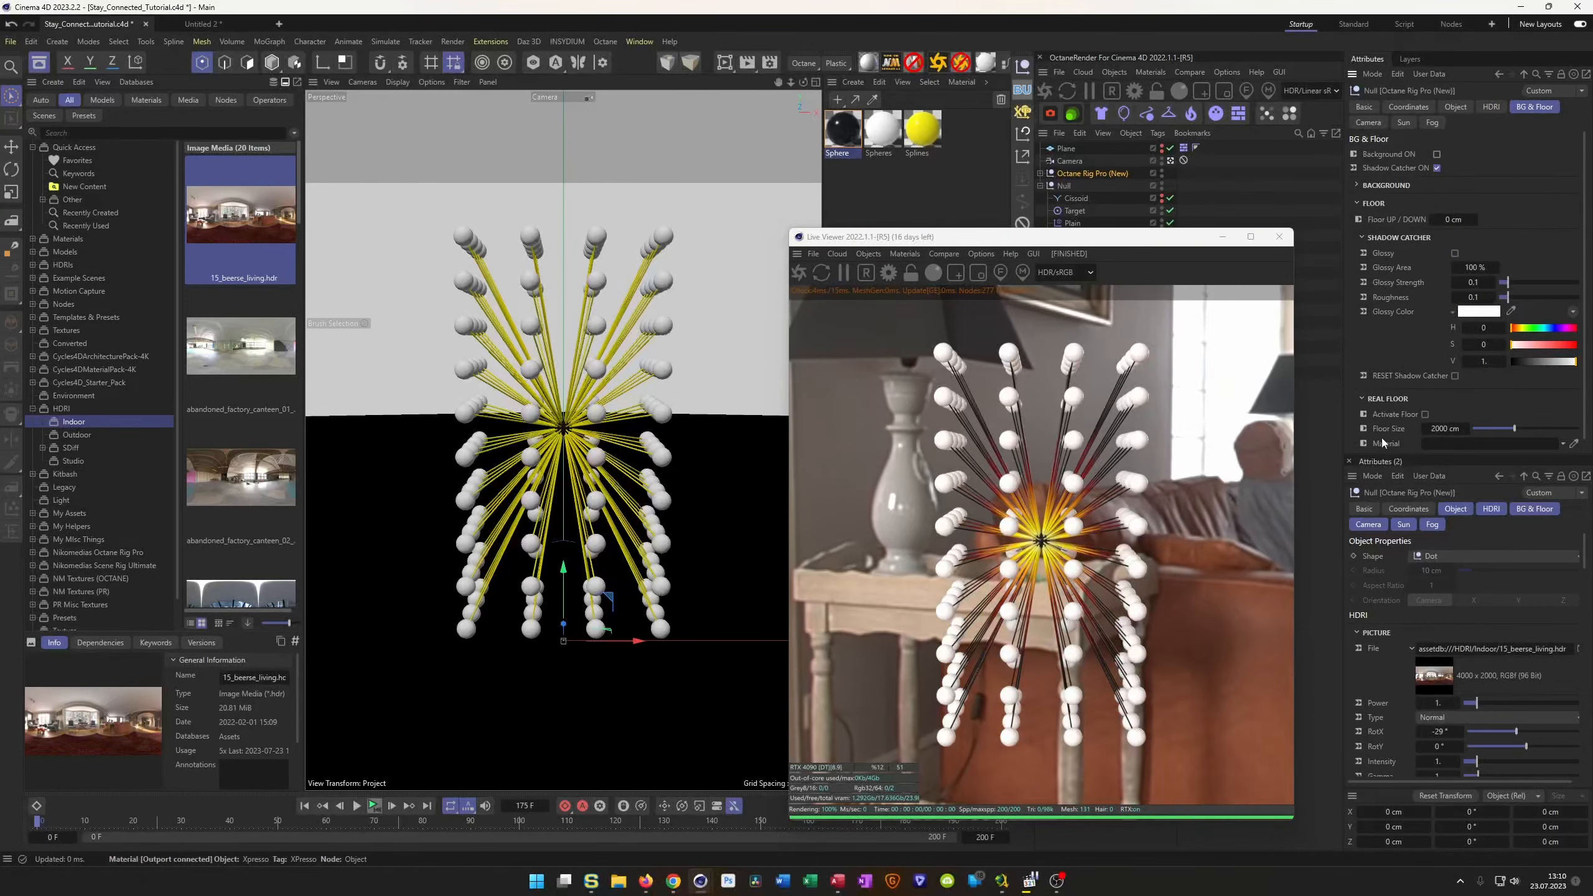
pyautogui.moveTo(1133, 244); pyautogui.dragTo(1360, 278)
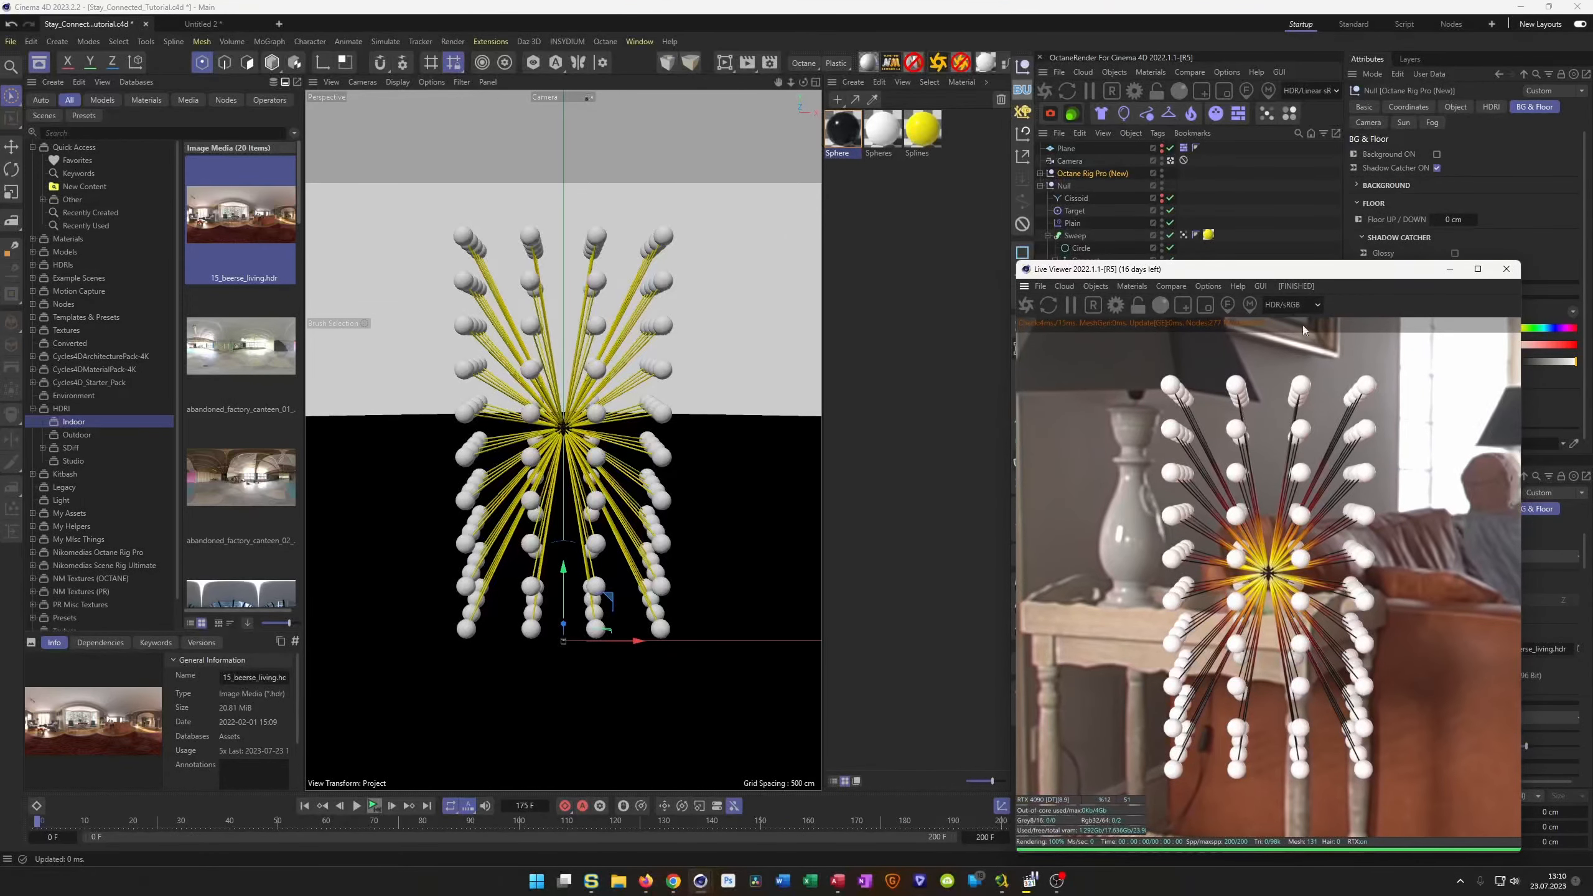
pyautogui.moveTo(1286, 272); pyautogui.dragTo(957, 224)
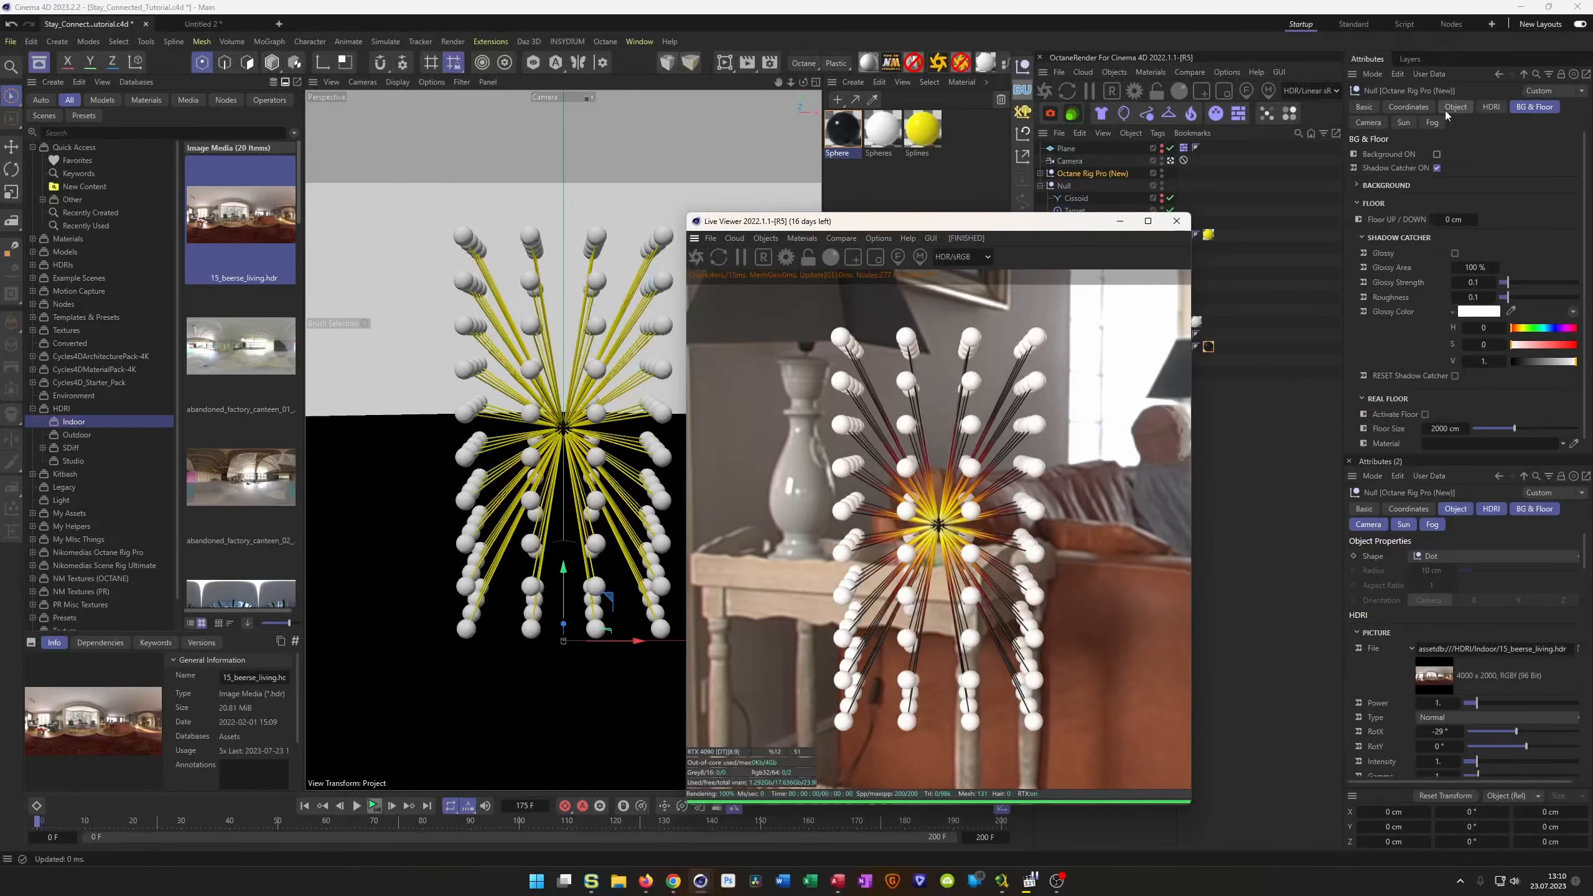
pyautogui.click(1492, 106)
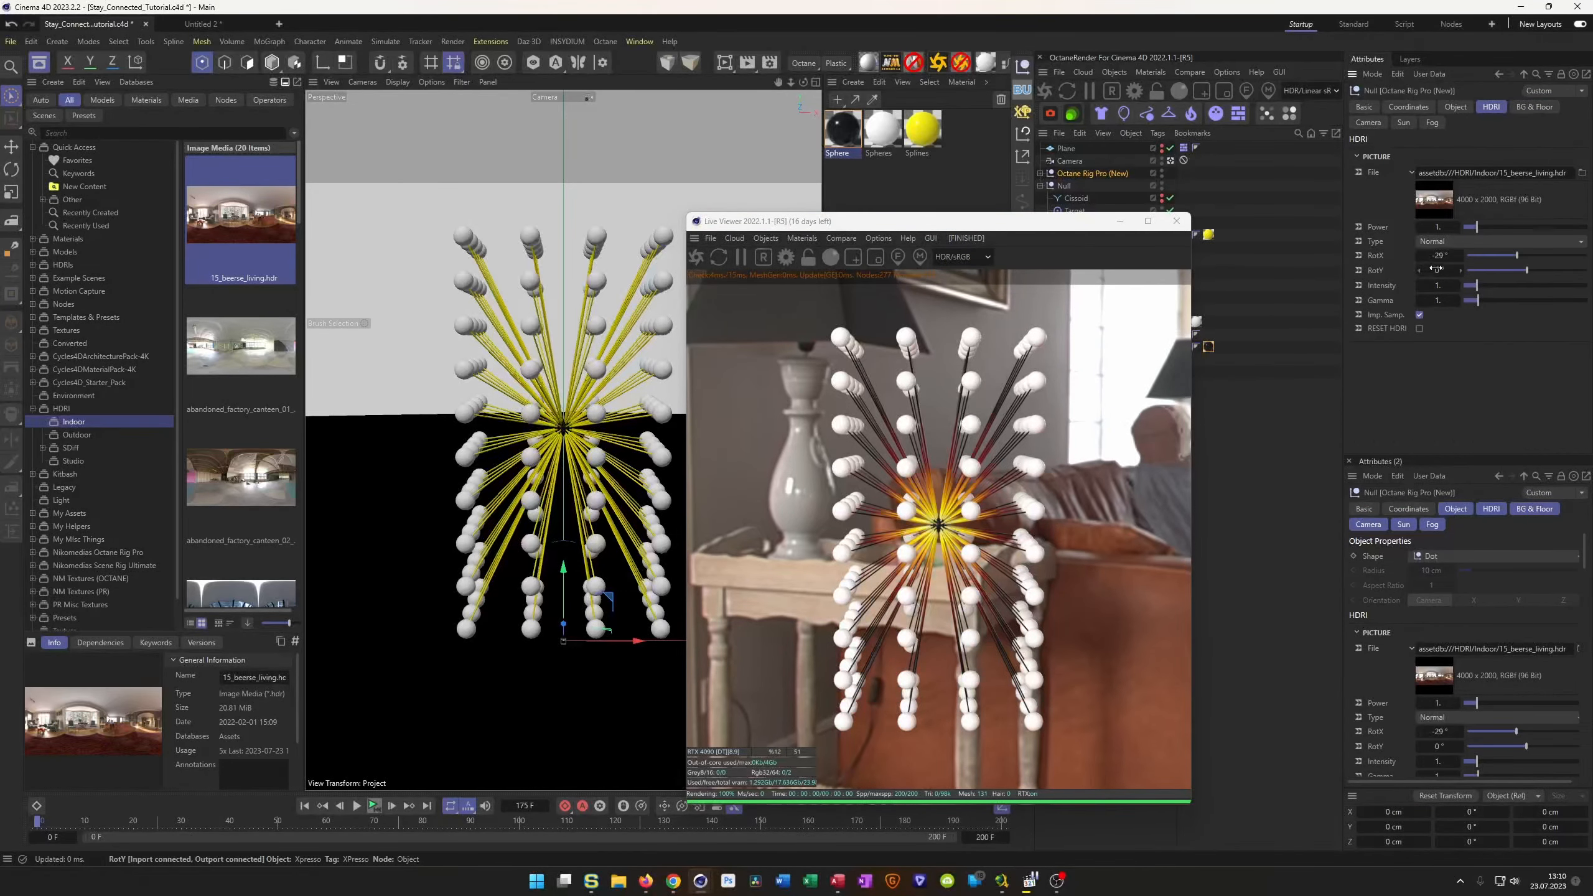
pyautogui.moveTo(1437, 256)
pyautogui.mouseDown()
pyautogui.moveTo(1565, 255)
pyautogui.moveTo(1436, 255)
pyautogui.moveTo(1464, 255)
pyautogui.mouseUp()
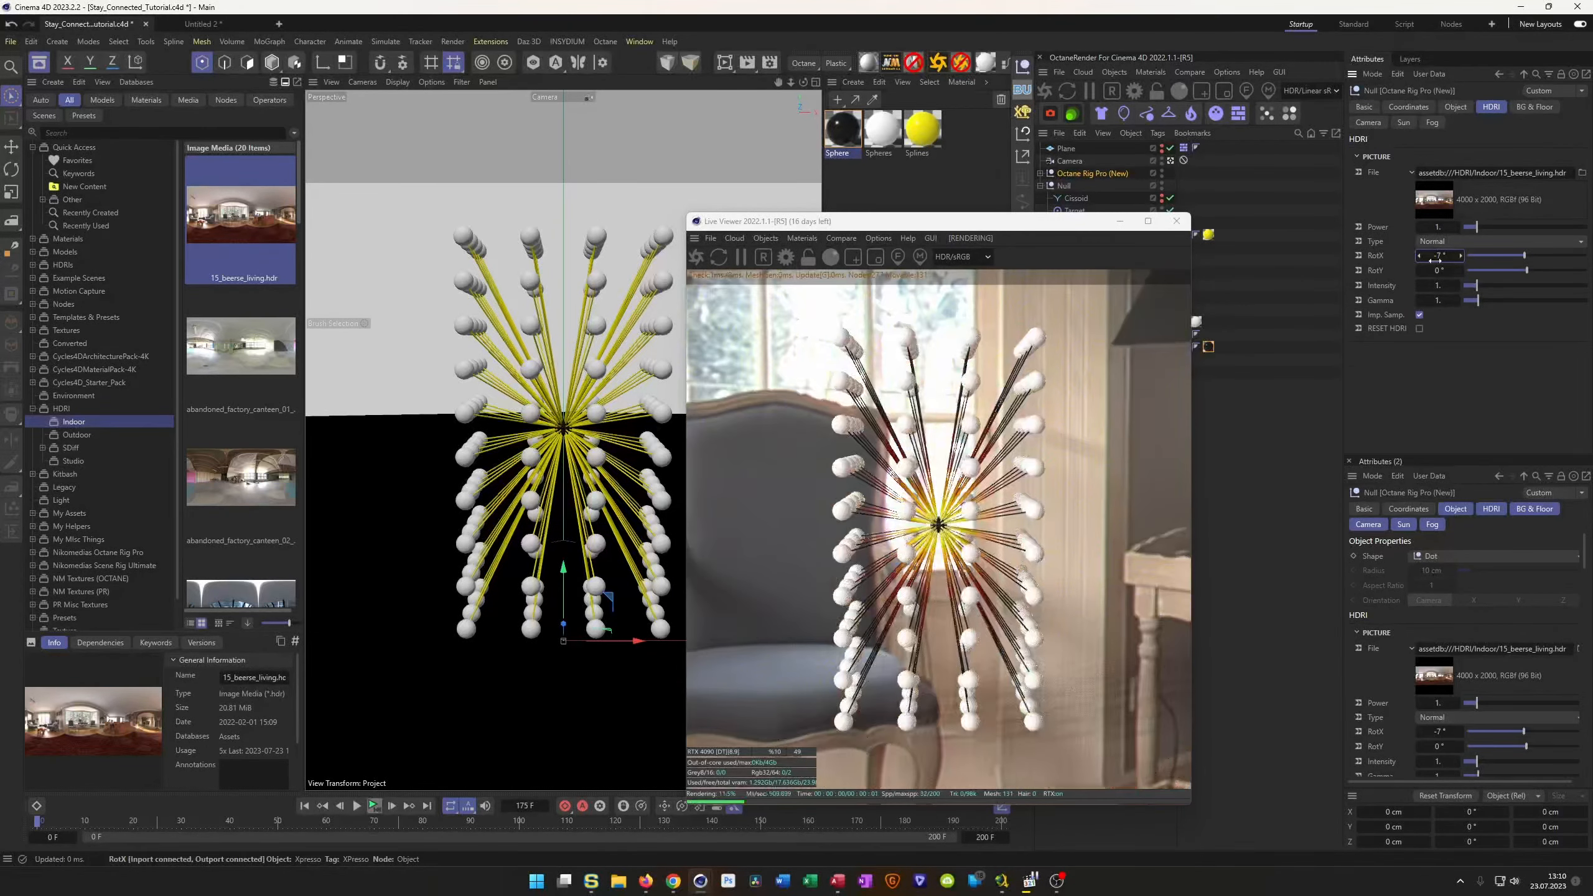
# Try abandoned_factory_canteen_02 as the rig's HDRI with RotX at -122° and play the animation against it.
pyautogui.moveTo(1076, 223); pyautogui.dragTo(1167, 222)
pyautogui.click(239, 525)
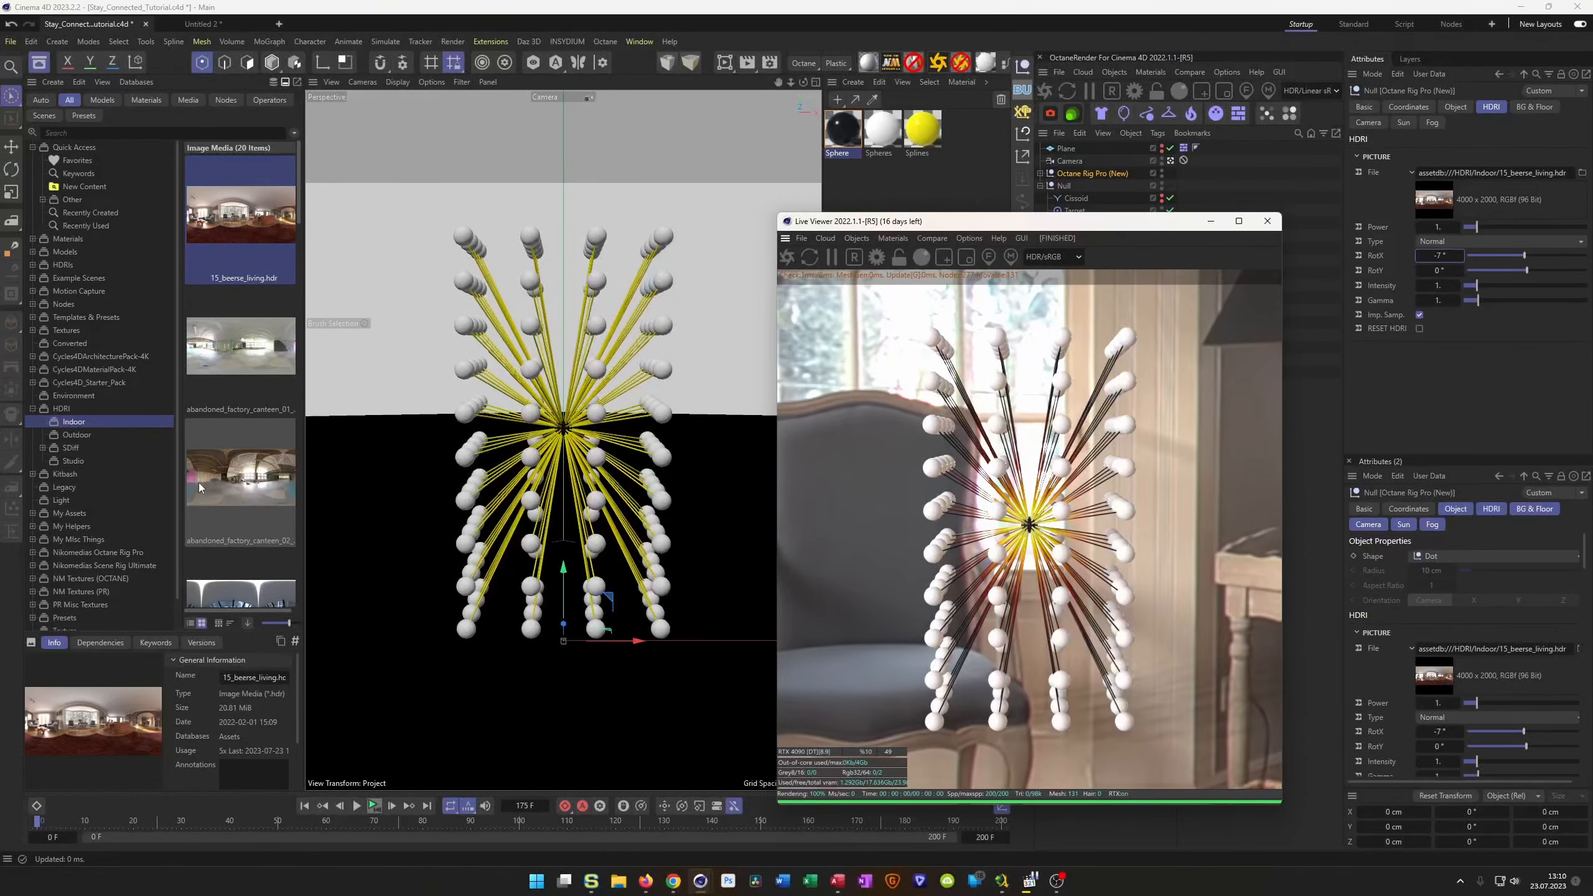
pyautogui.moveTo(1459, 182); pyautogui.dragTo(1454, 194)
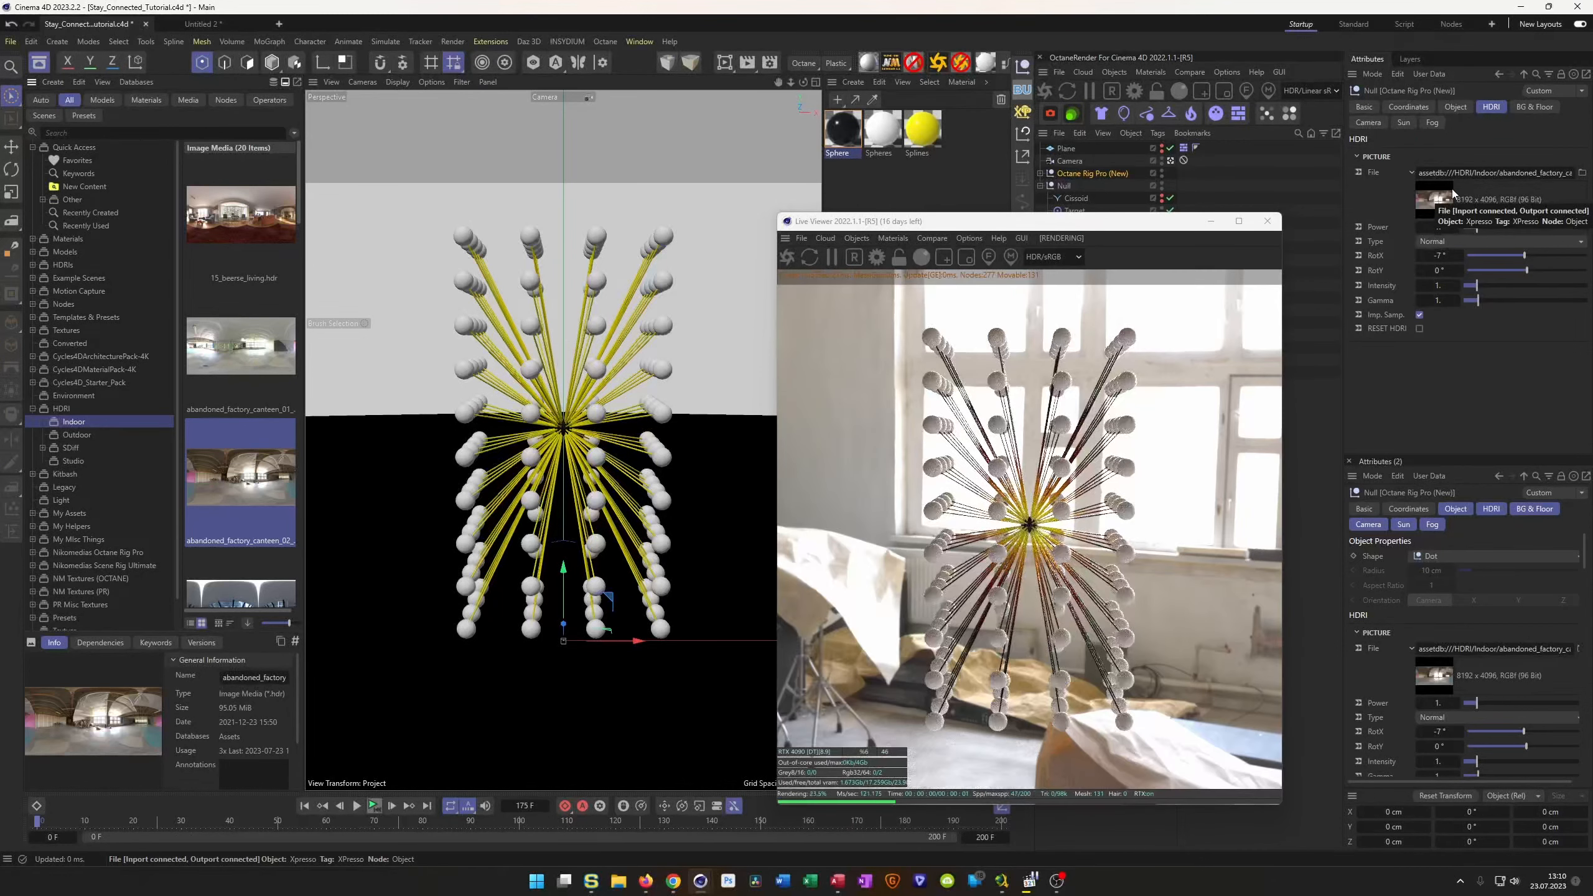
pyautogui.moveTo(1439, 255); pyautogui.dragTo(1443, 255)
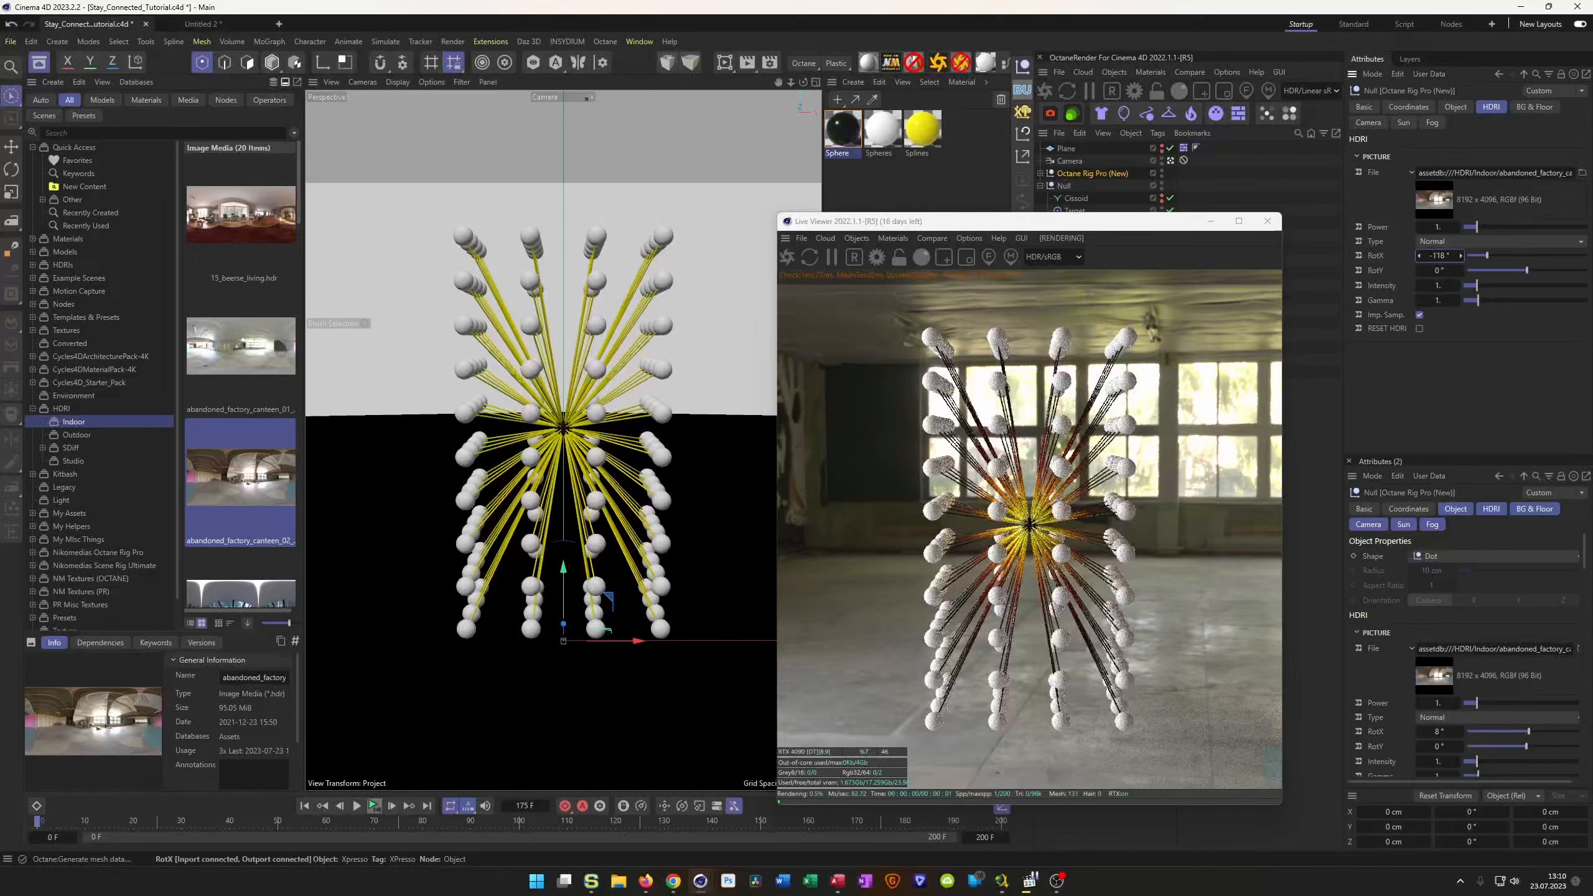
pyautogui.moveTo(1436, 257); pyautogui.dragTo(1437, 256)
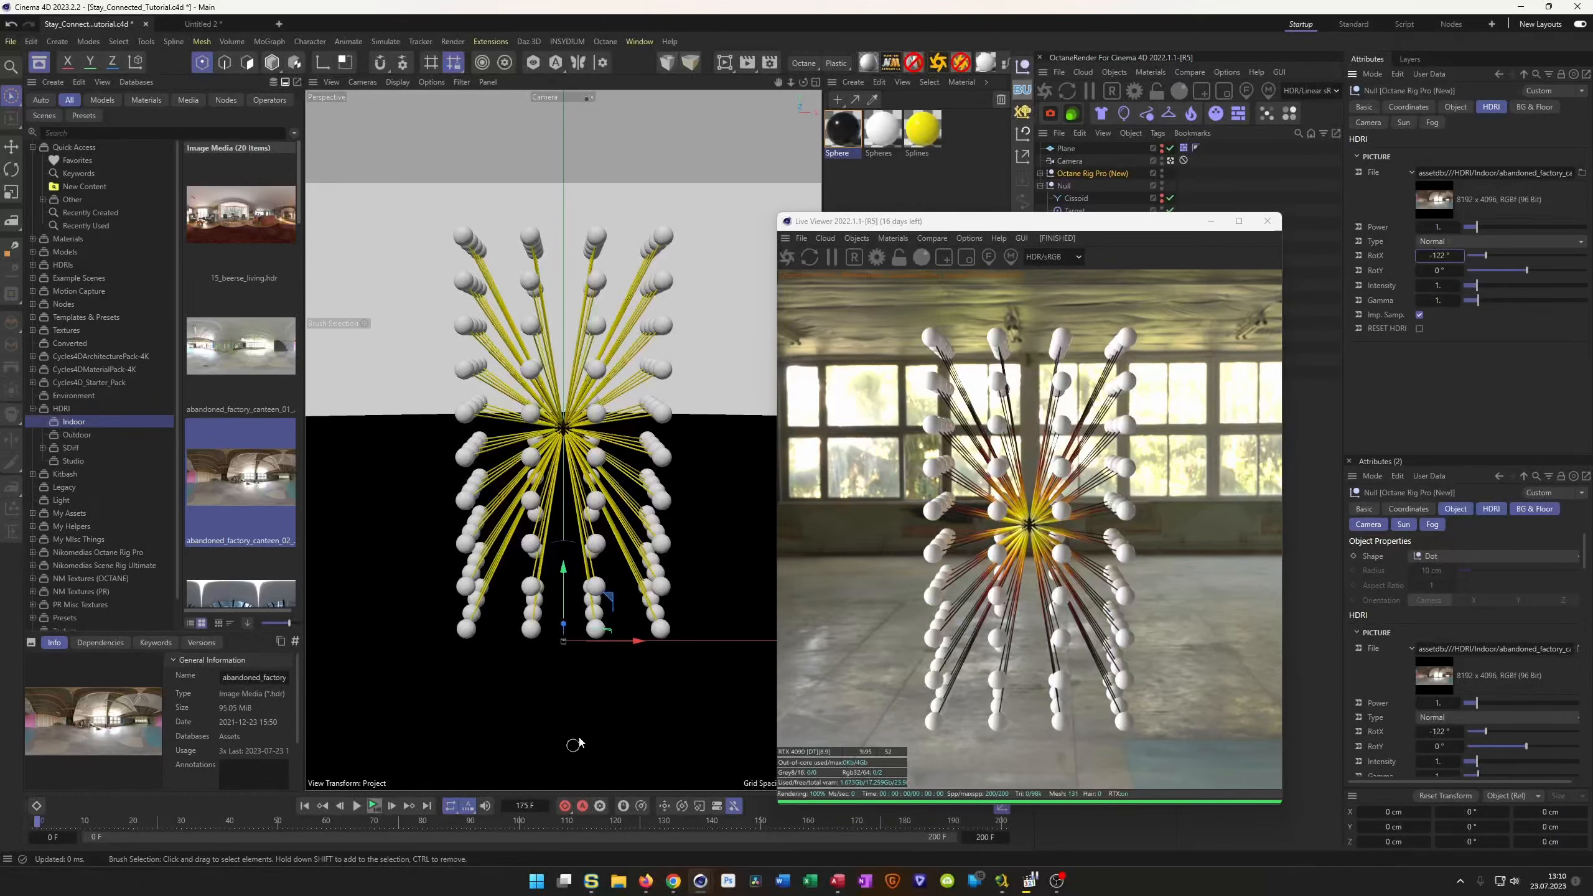
pyautogui.click(374, 816)
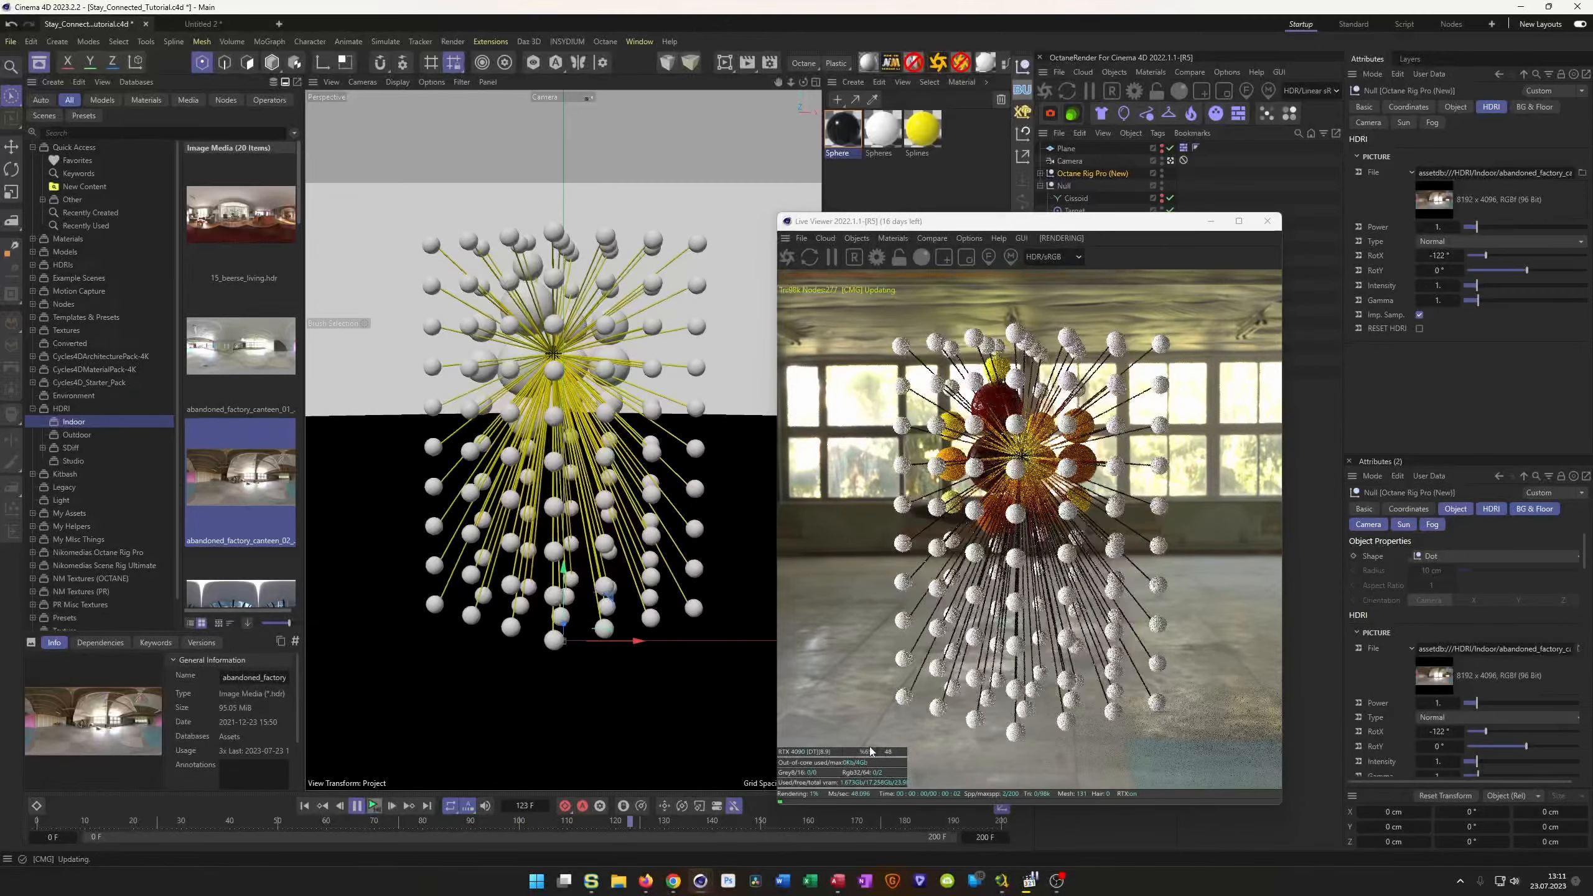
pyautogui.click(408, 806)
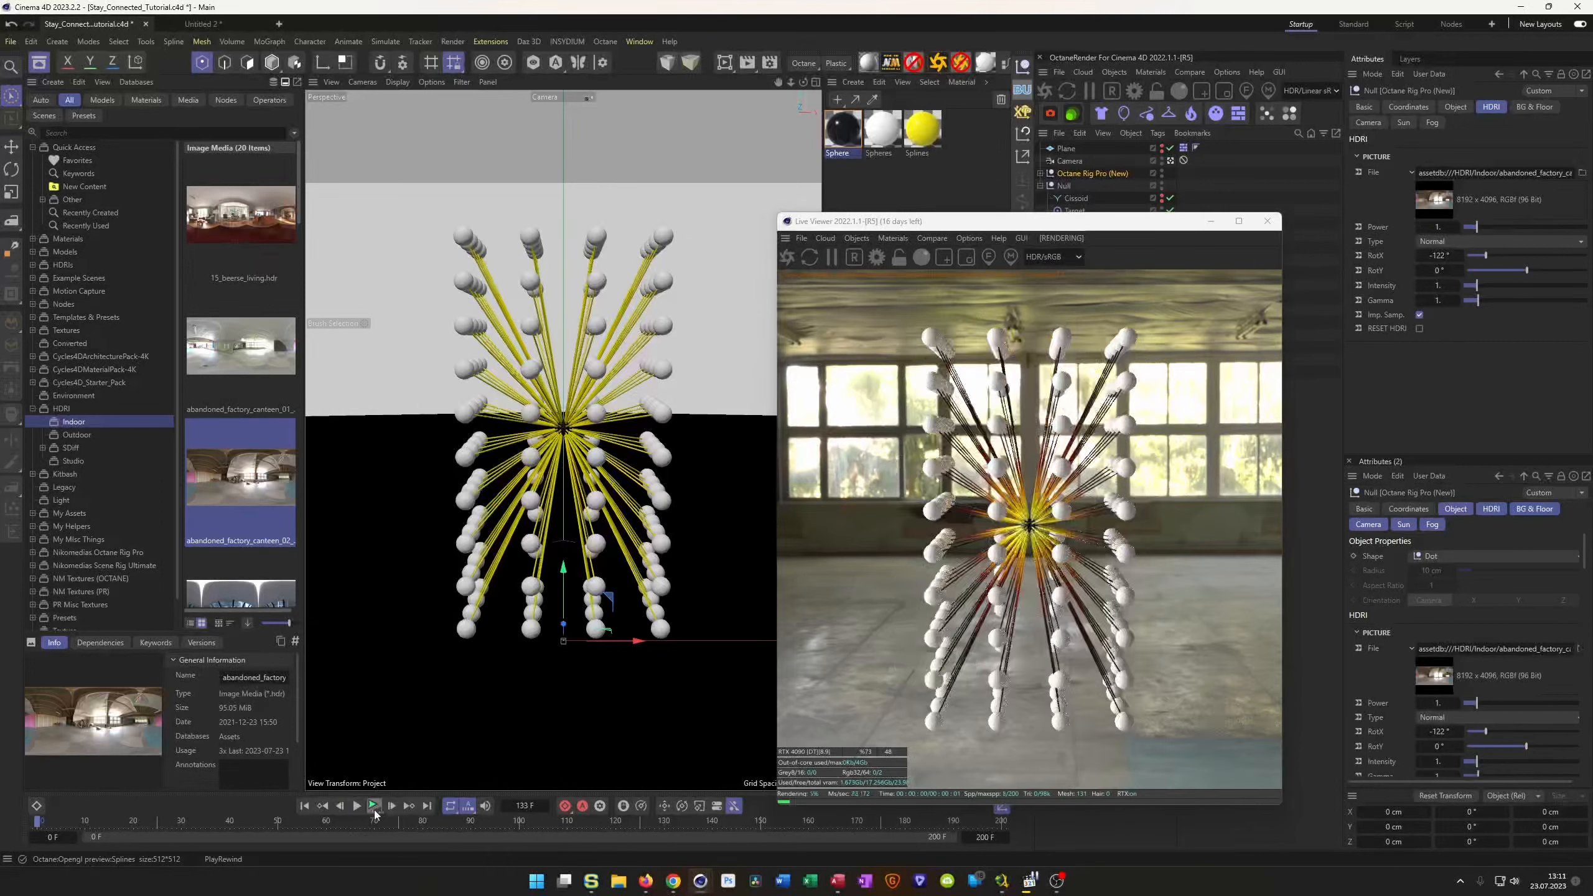
# Load adams_place_bridge_8k.hdr as the rig's HDRI and set its RotX to -45° so the bridge lines up behind the spheres.
pyautogui.scroll(-3, 251, 396)
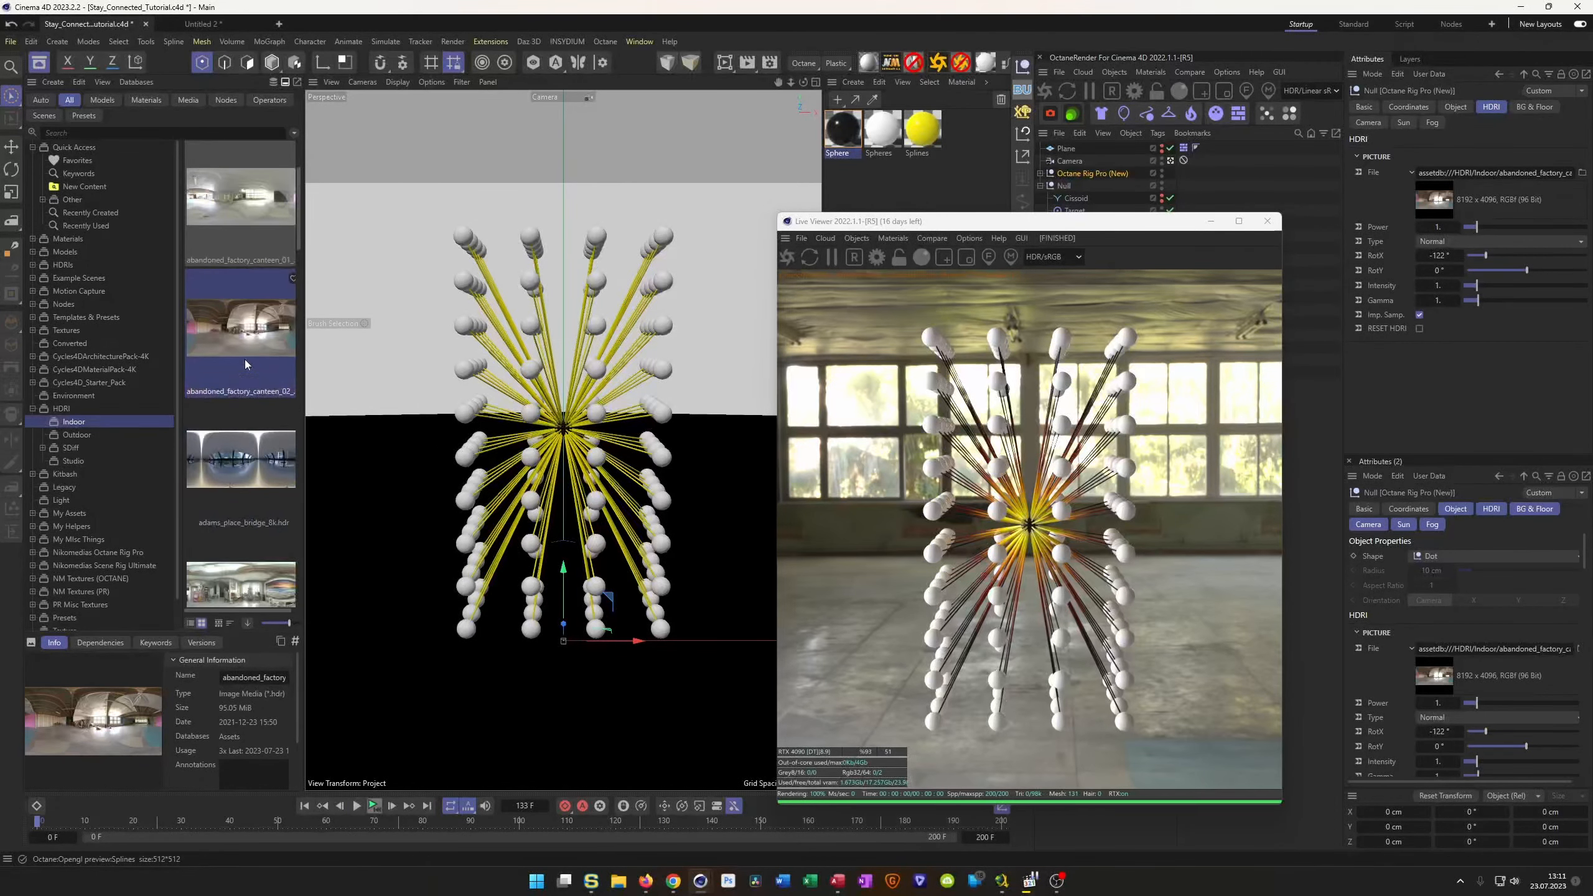
pyautogui.click(234, 394)
pyautogui.moveTo(234, 394); pyautogui.dragTo(1456, 171)
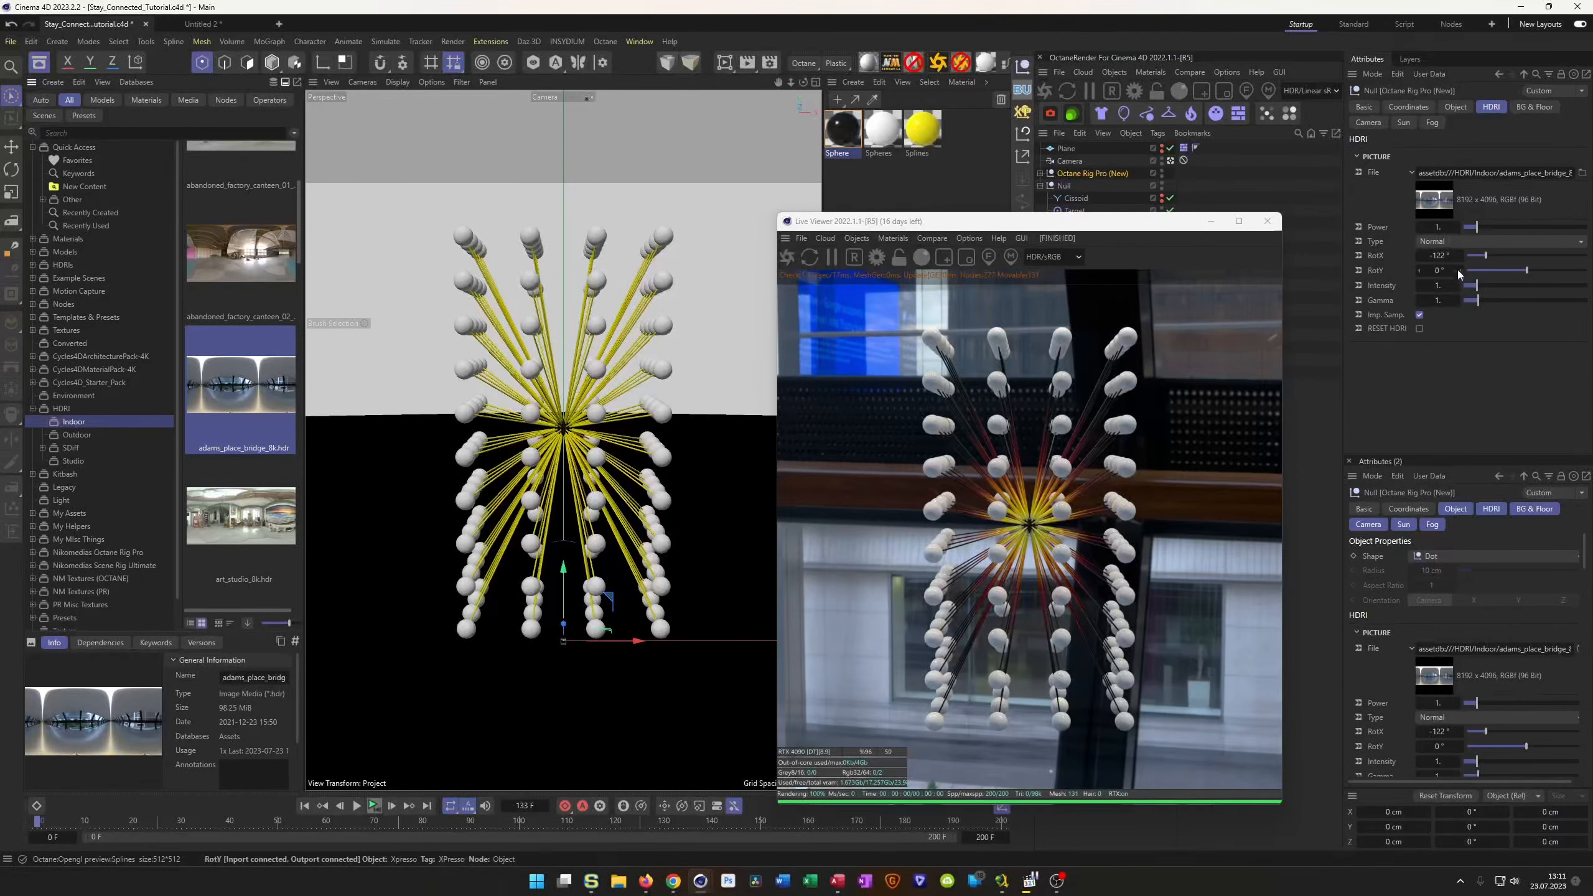
pyautogui.moveTo(1439, 255)
pyautogui.mouseDown()
pyautogui.moveTo(1459, 255)
pyautogui.moveTo(1415, 256)
pyautogui.moveTo(1464, 255)
pyautogui.mouseUp()
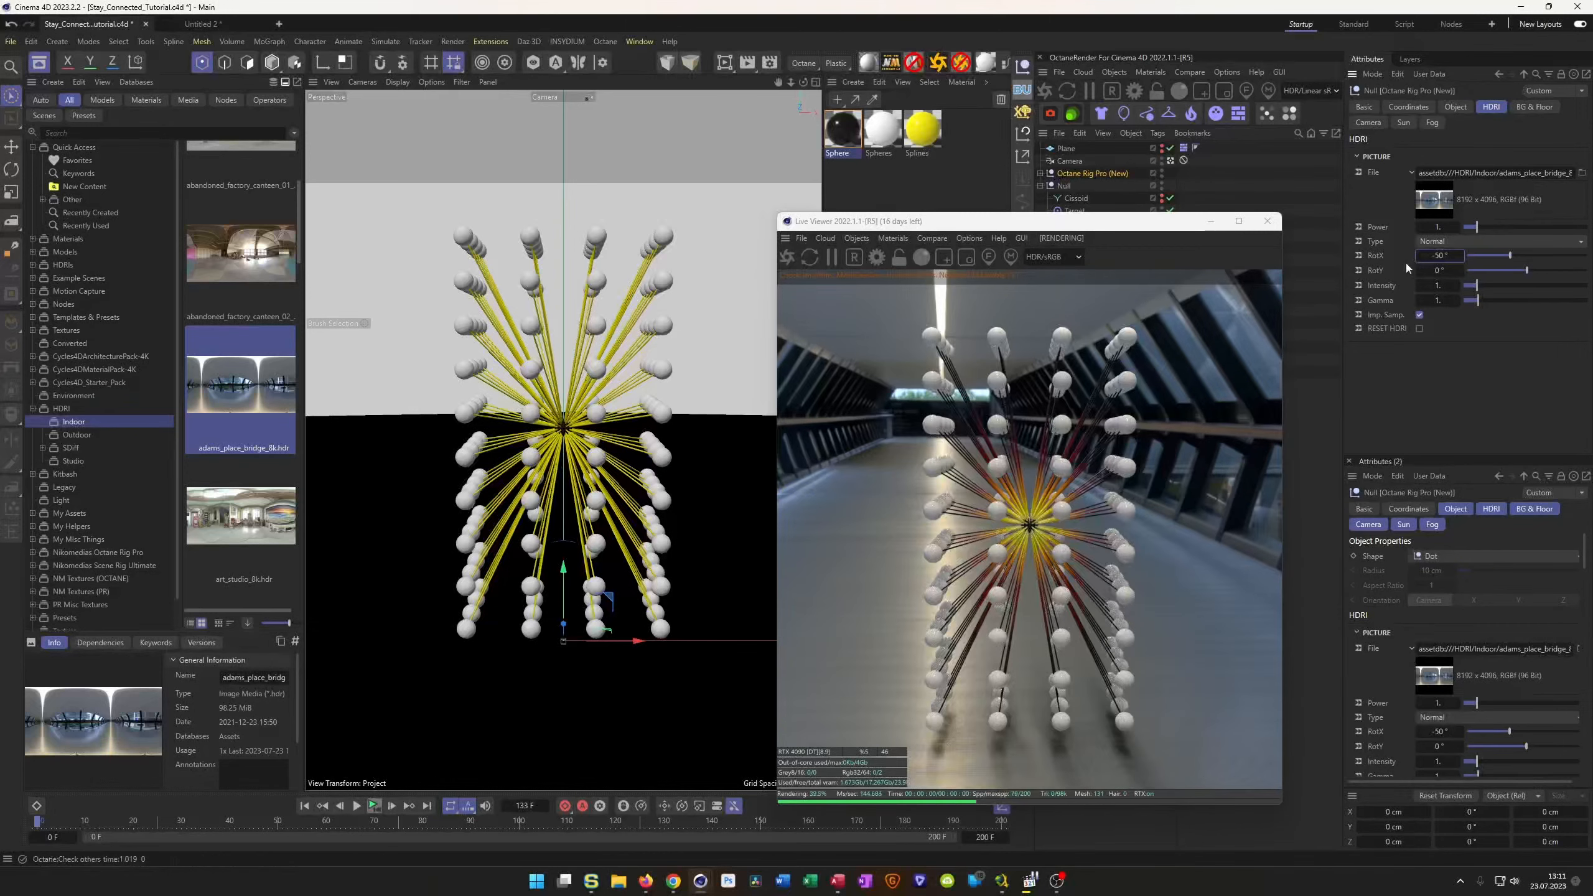
pyautogui.click(1461, 256)
pyautogui.click(1459, 253)
pyautogui.click(1459, 251)
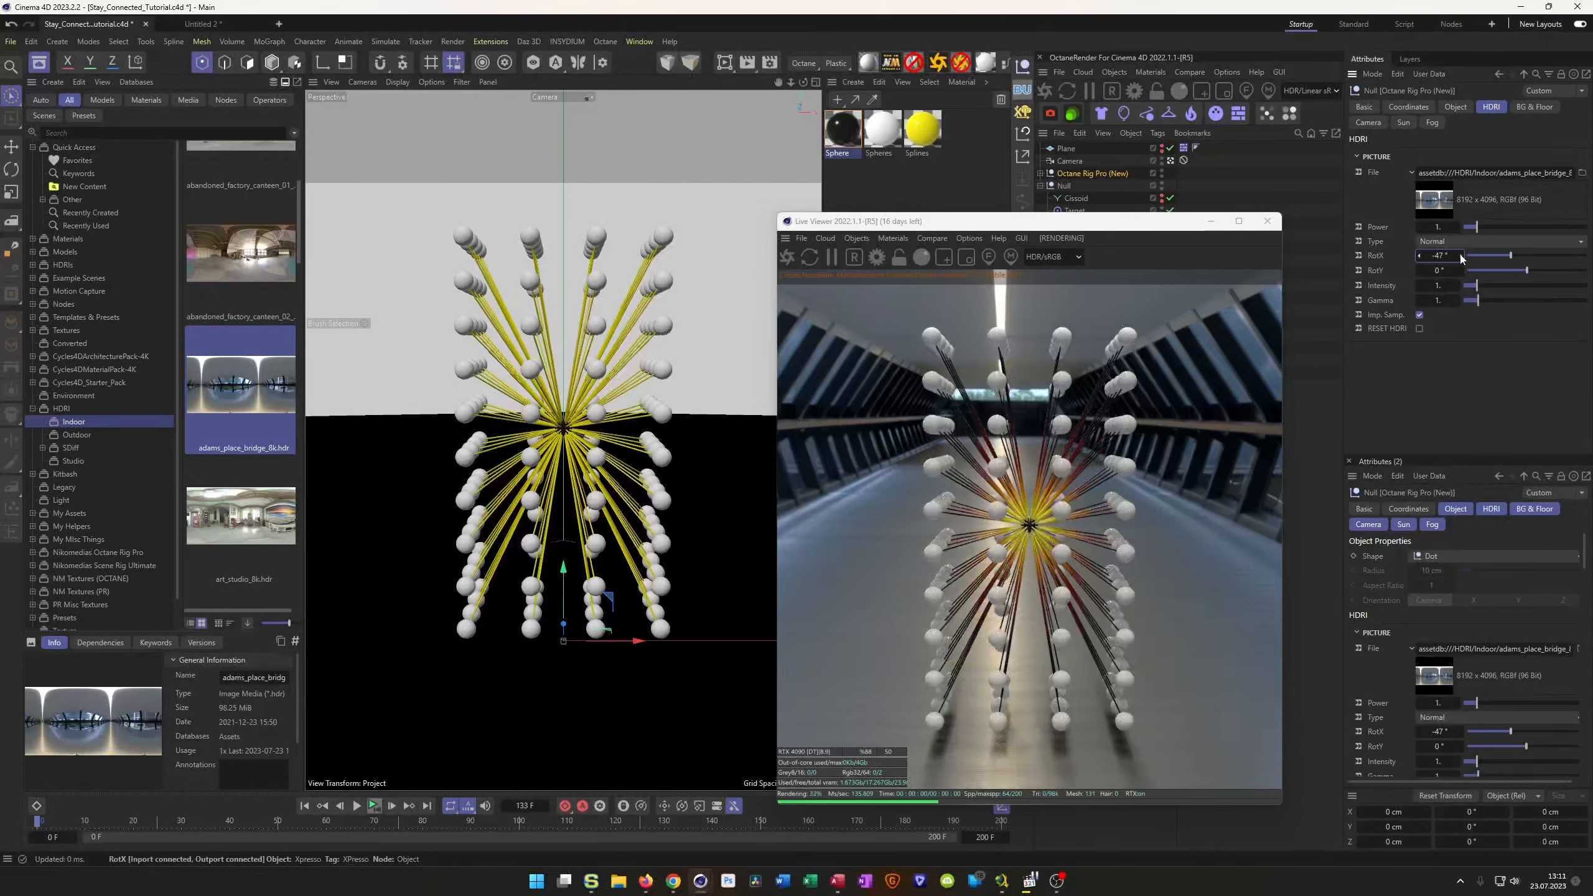
pyautogui.click(1459, 251)
pyautogui.click(1459, 251)
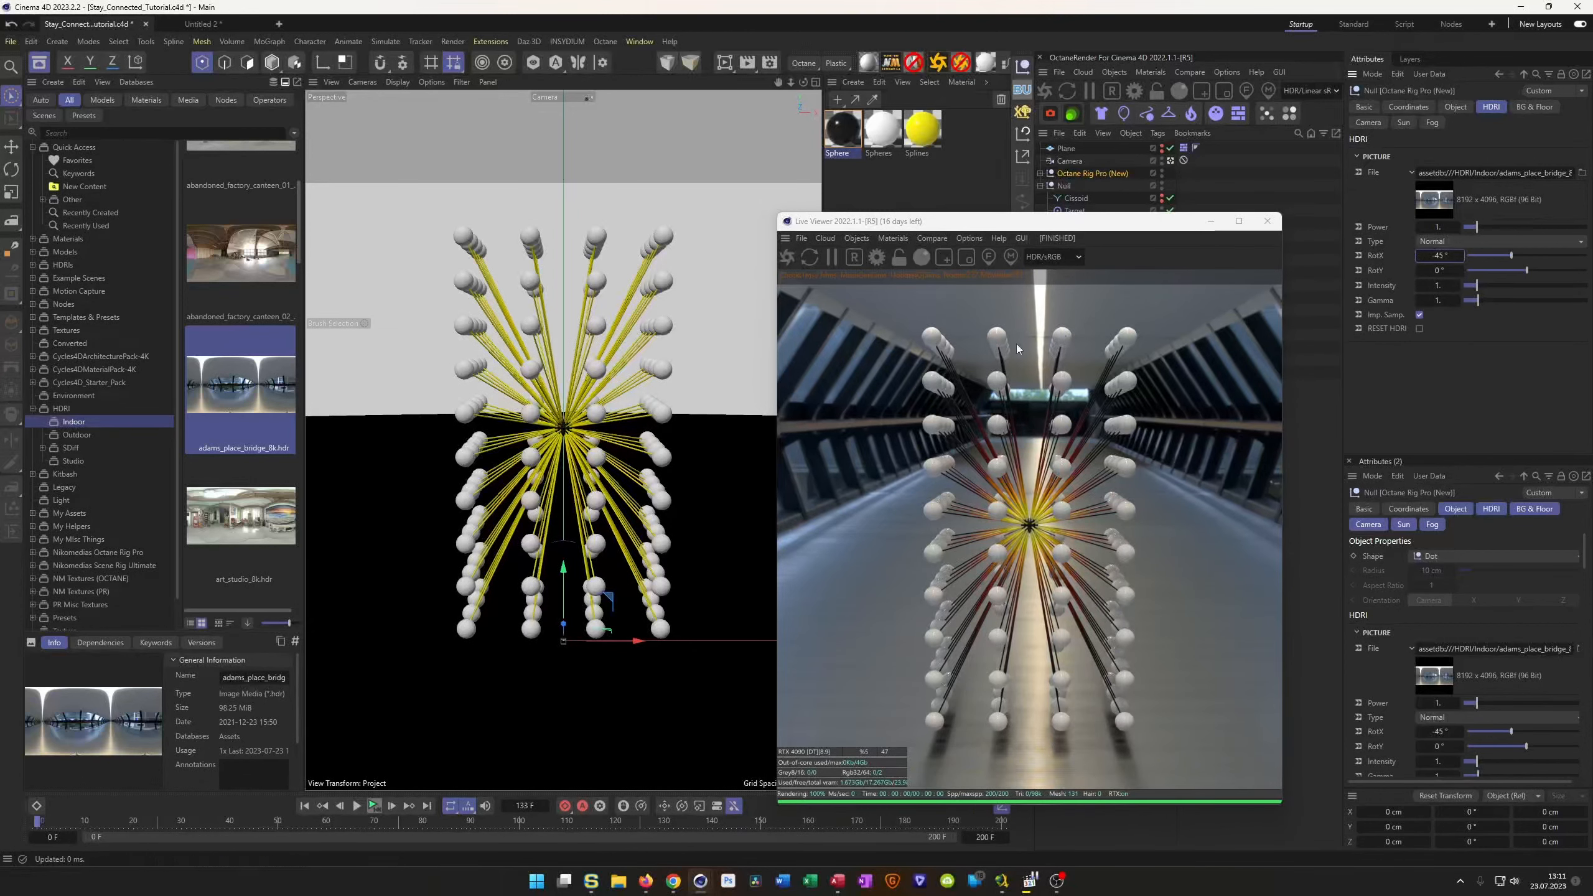
# Fine-tune the Octane rig's HDRI rotation by setting RotX to -45.5° and save the project.
pyautogui.click(1421, 255)
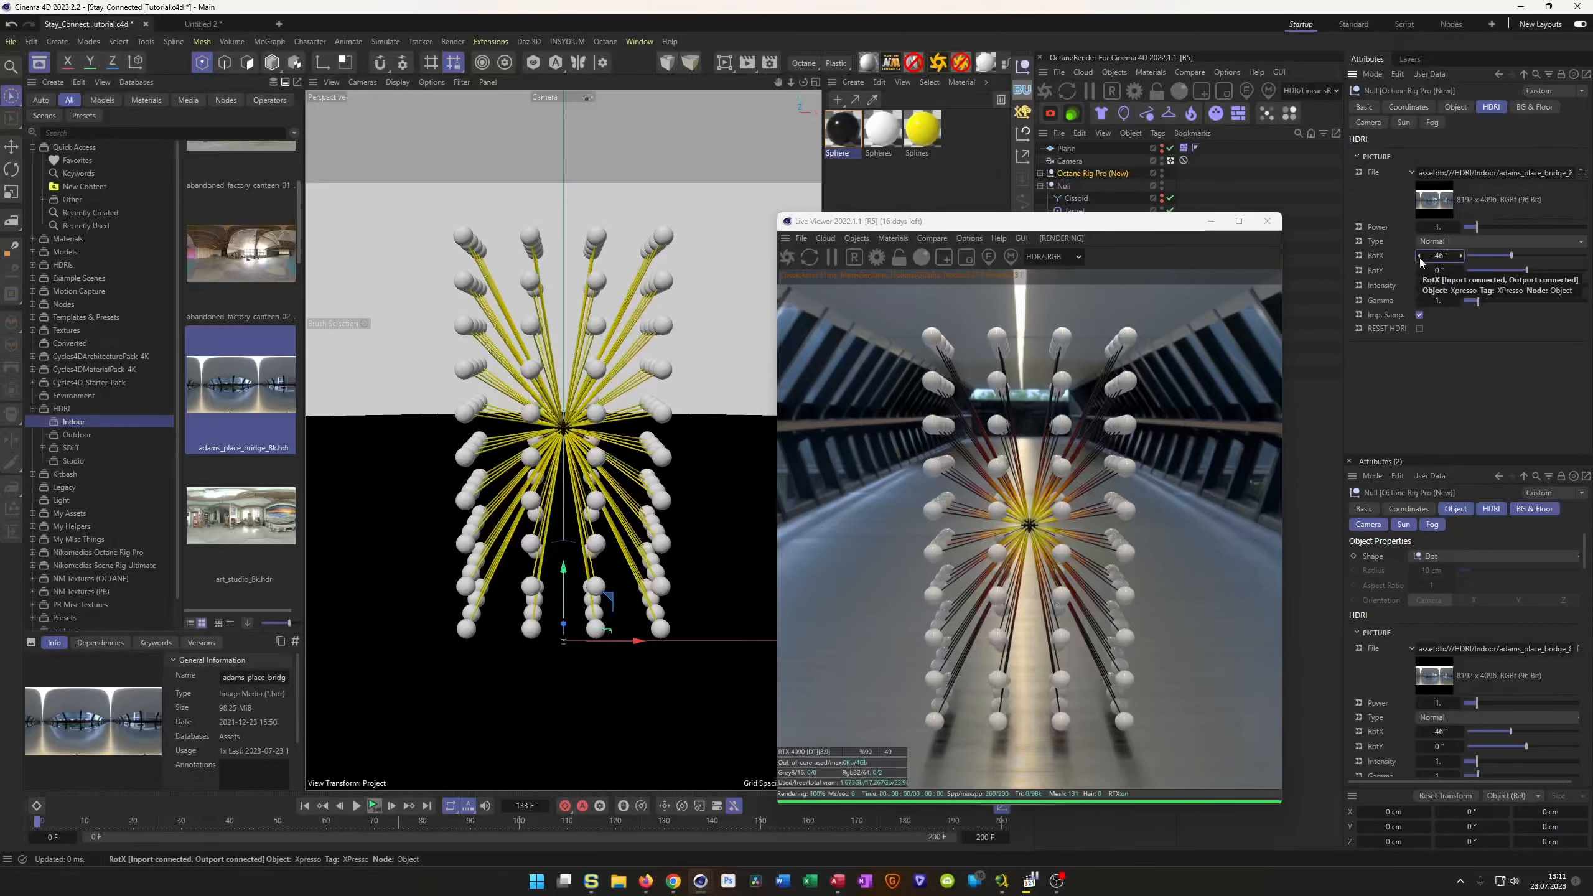
pyautogui.click(1462, 256)
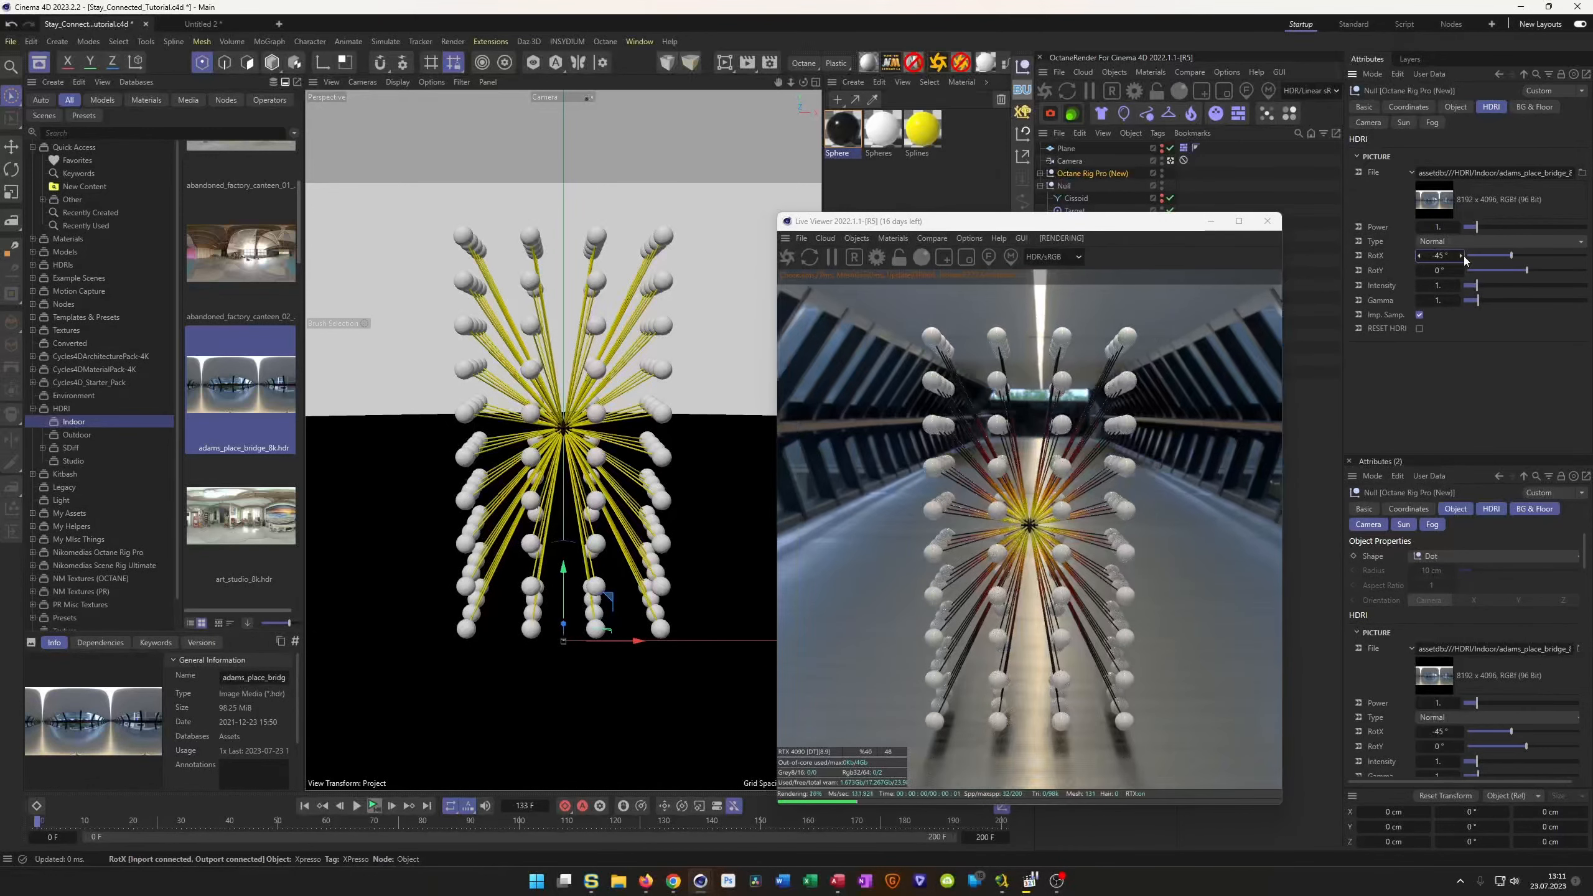
pyautogui.click(1440, 255)
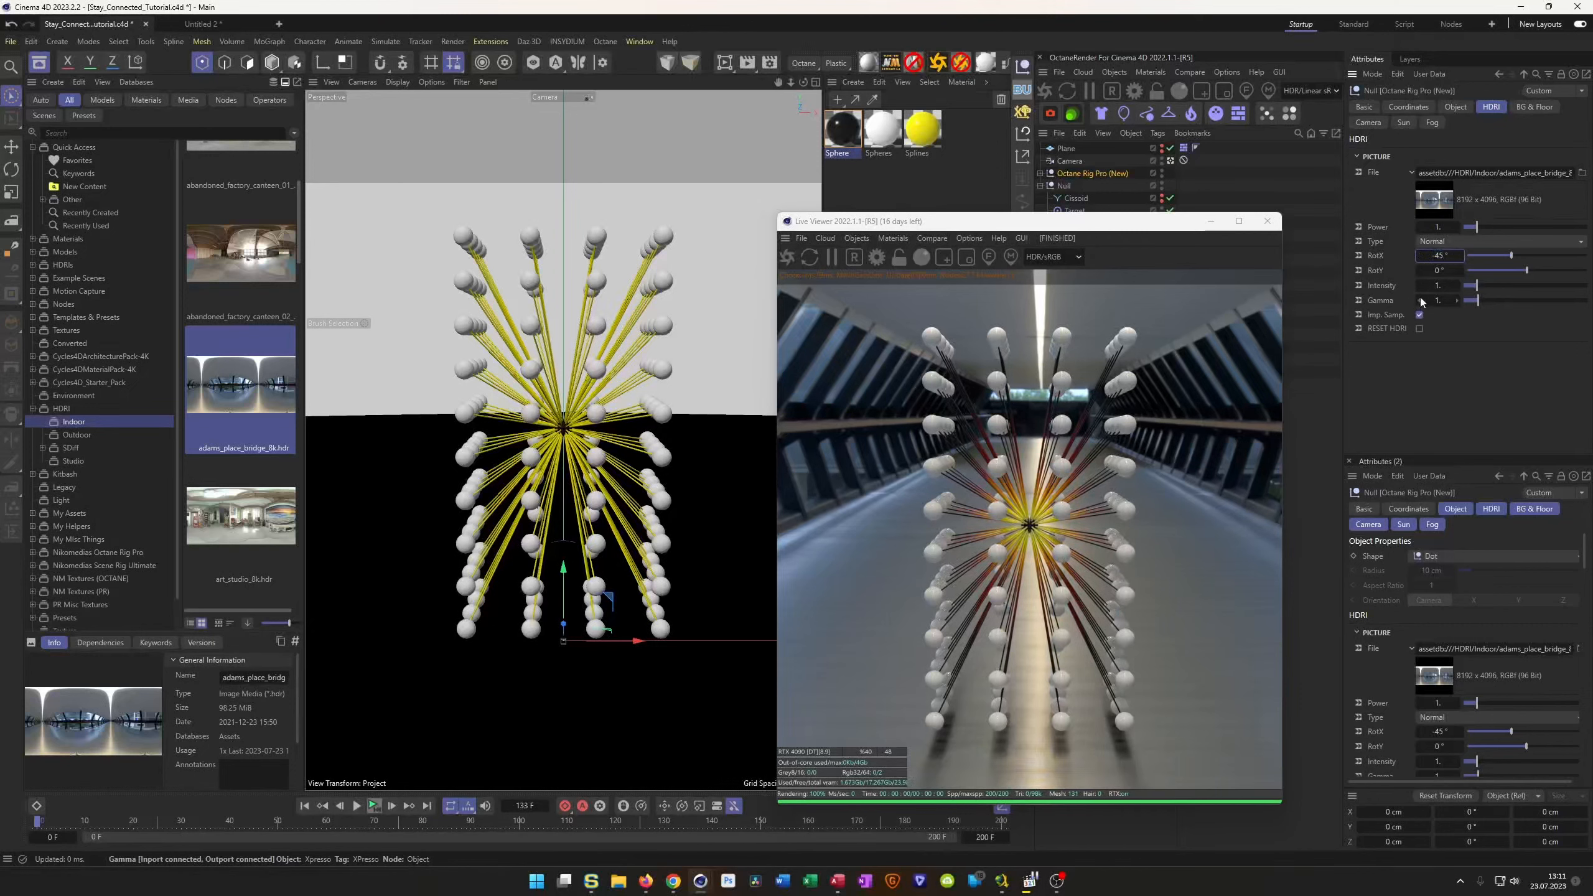
pyautogui.write('.5')
pyautogui.press('Return')
pyautogui.hotkey('ctrl', 's')
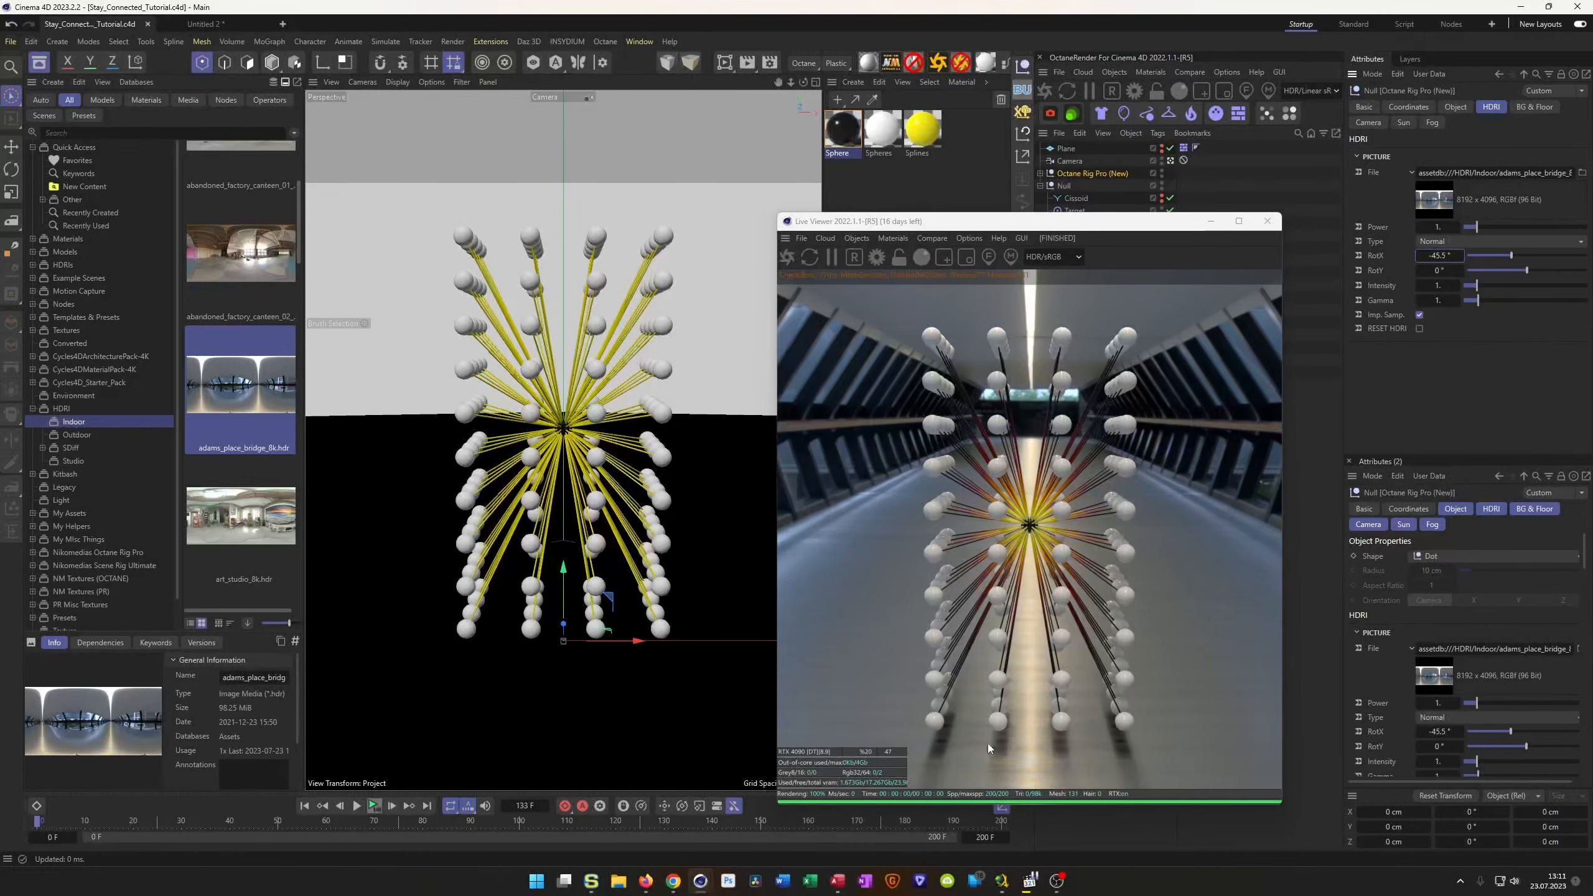
# Play the animation against the bridge HDRI to check the motion in the Live Viewer, and stop playback.
pyautogui.click(372, 806)
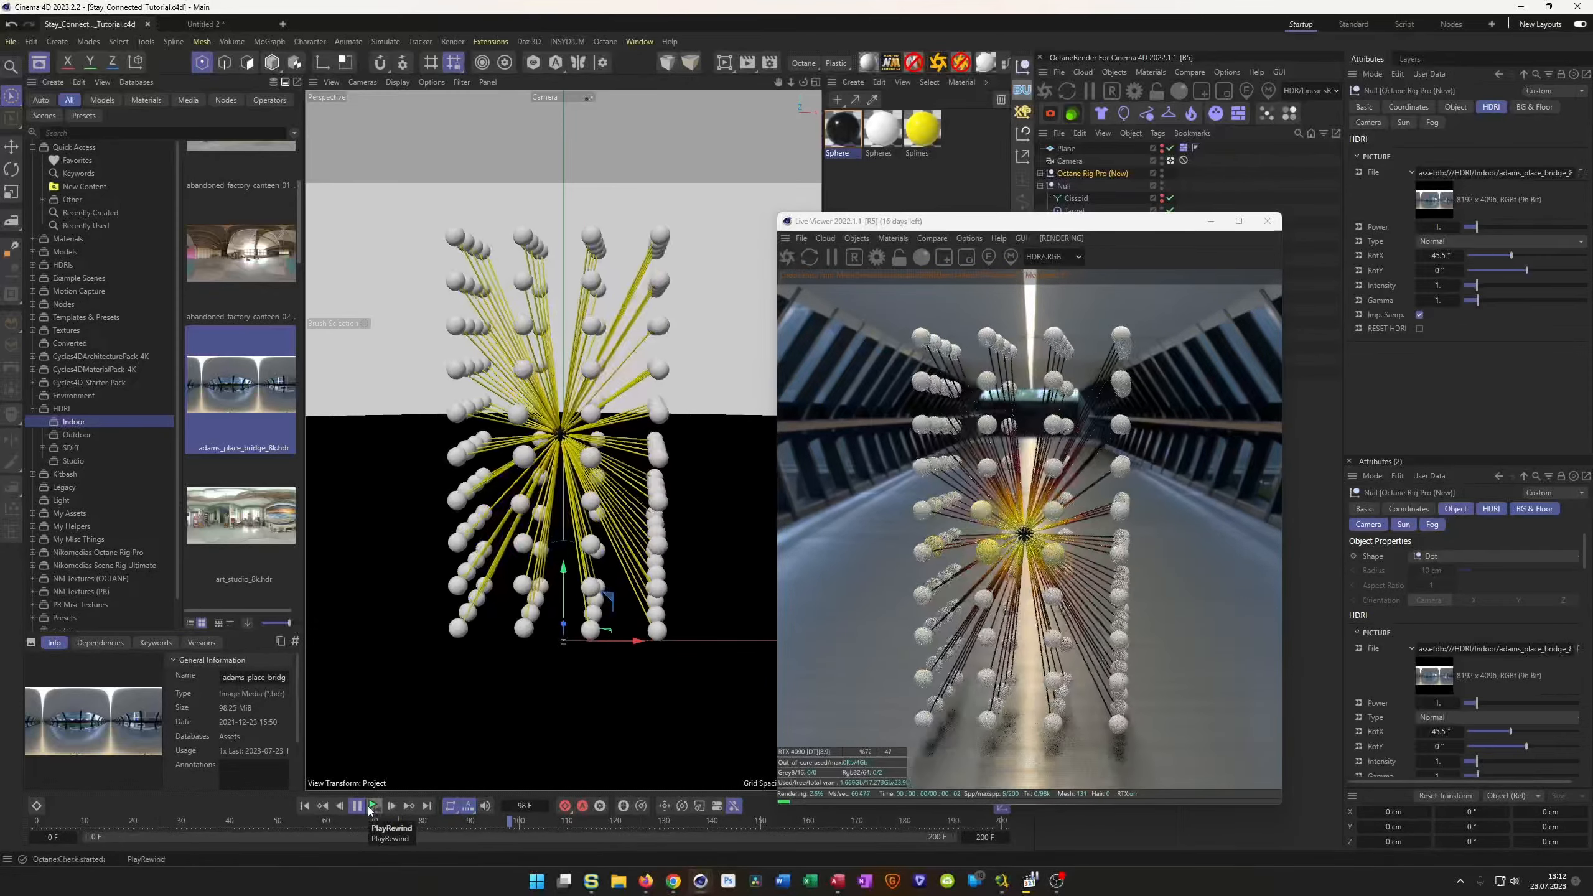
pyautogui.click(356, 806)
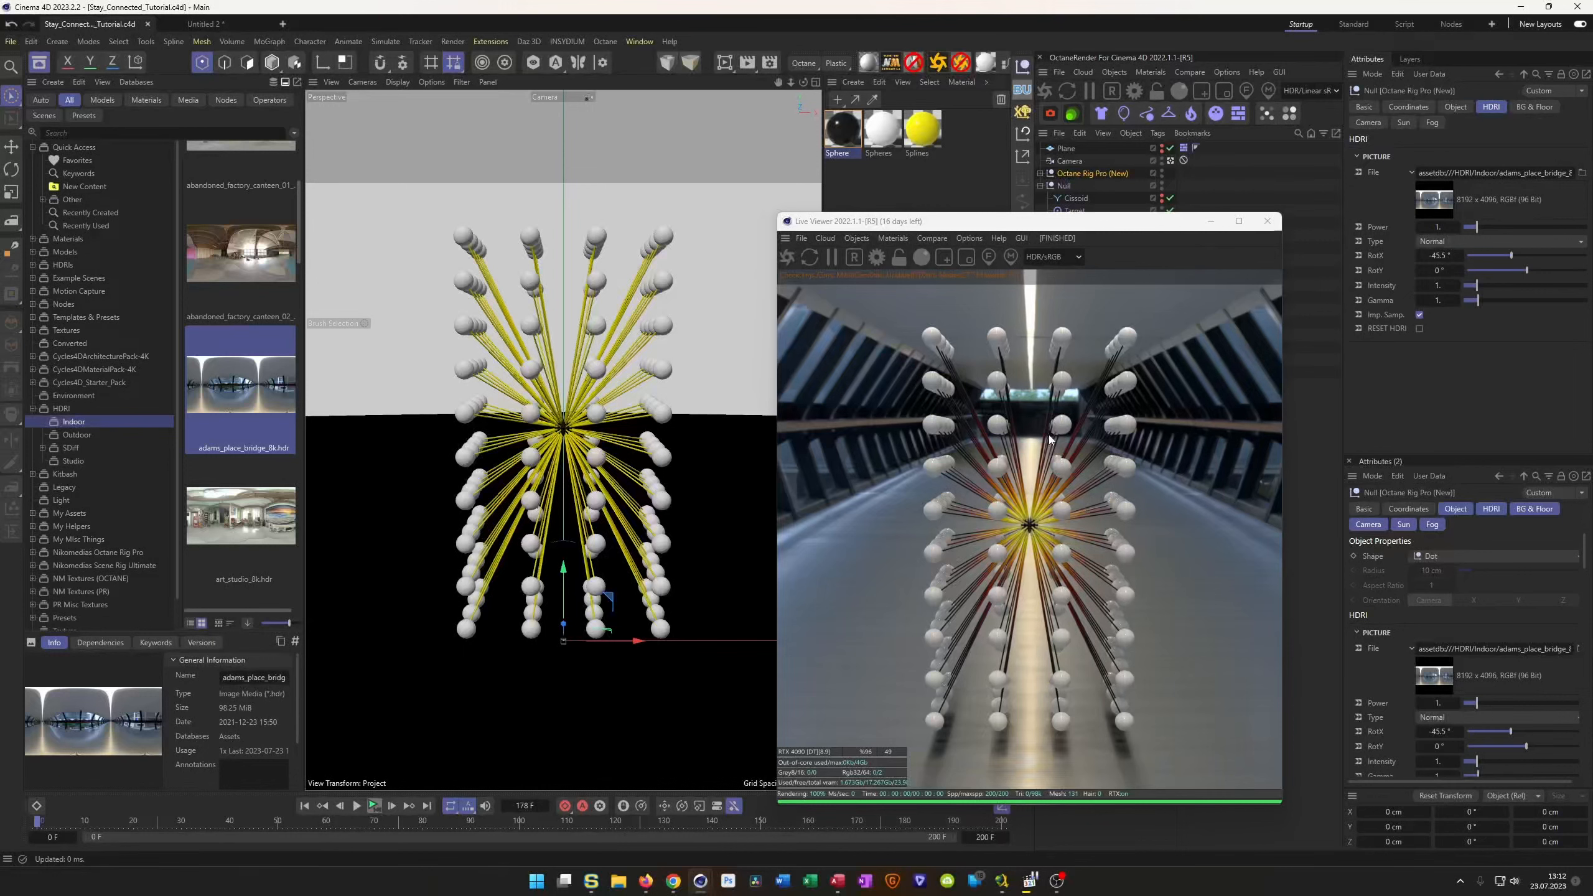
# Switch to Chrome, bring up the YouTube channel page and preview its featured Cinema 4D tutorial compilation further along.
pyautogui.click(674, 885)
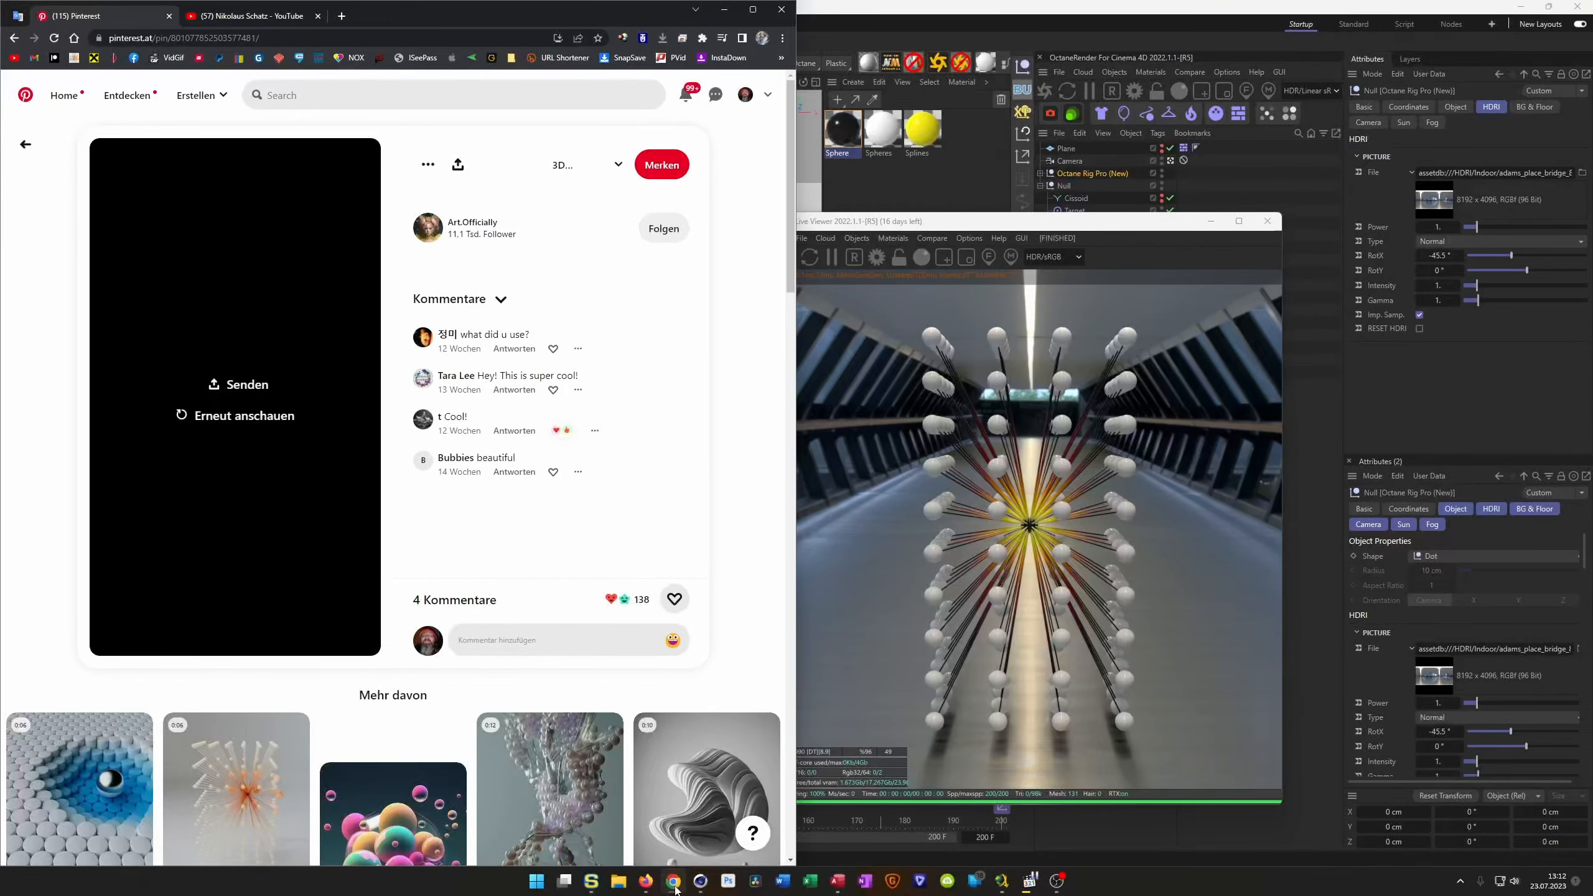
pyautogui.click(251, 15)
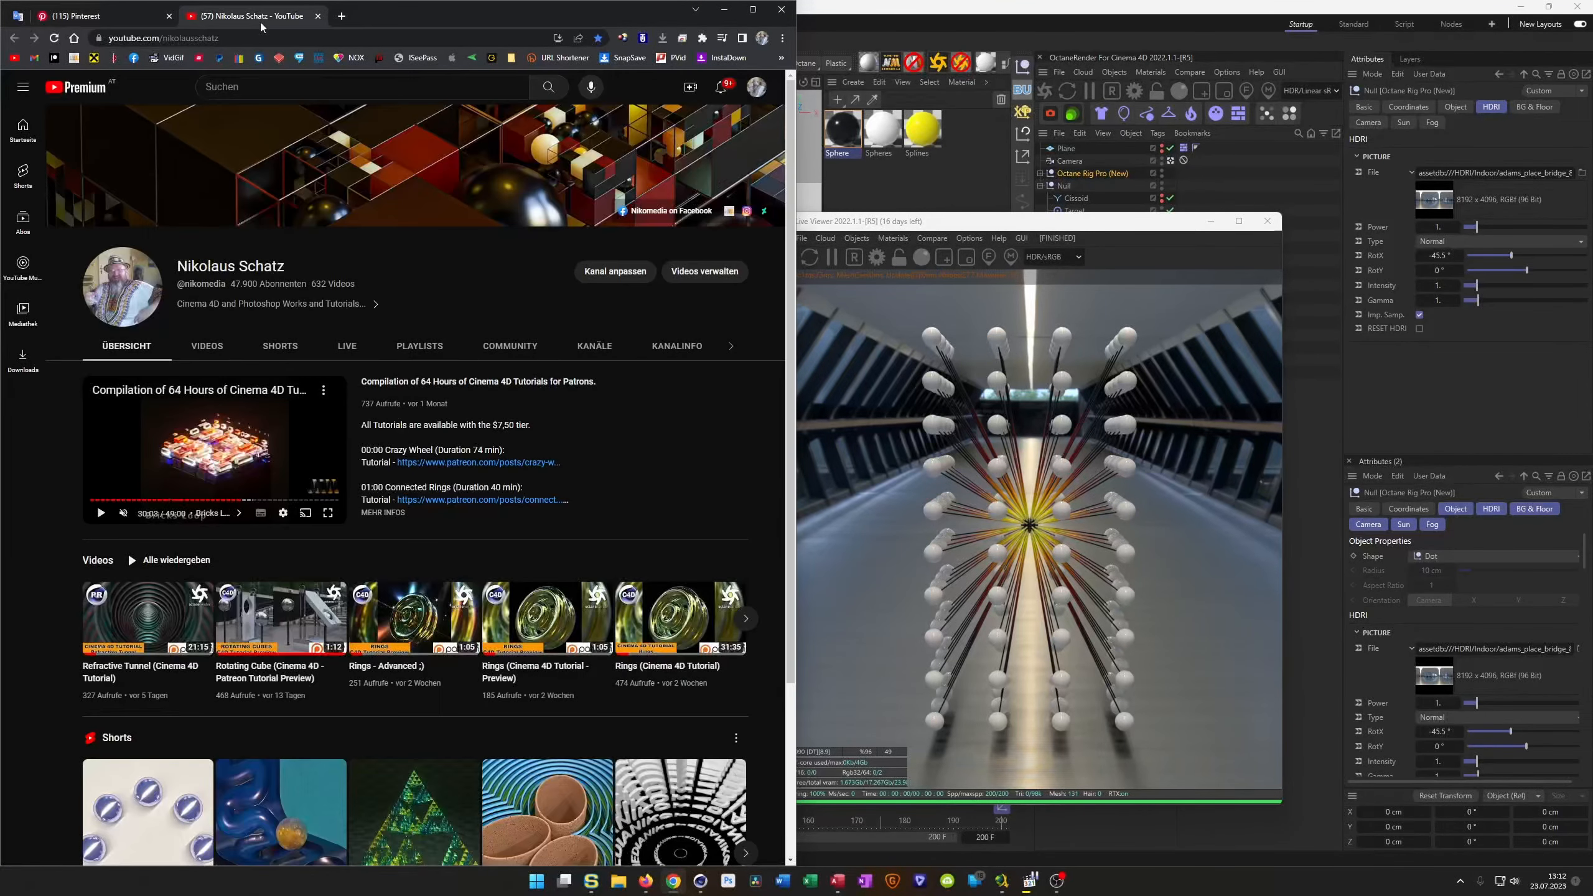
pyautogui.click(325, 392)
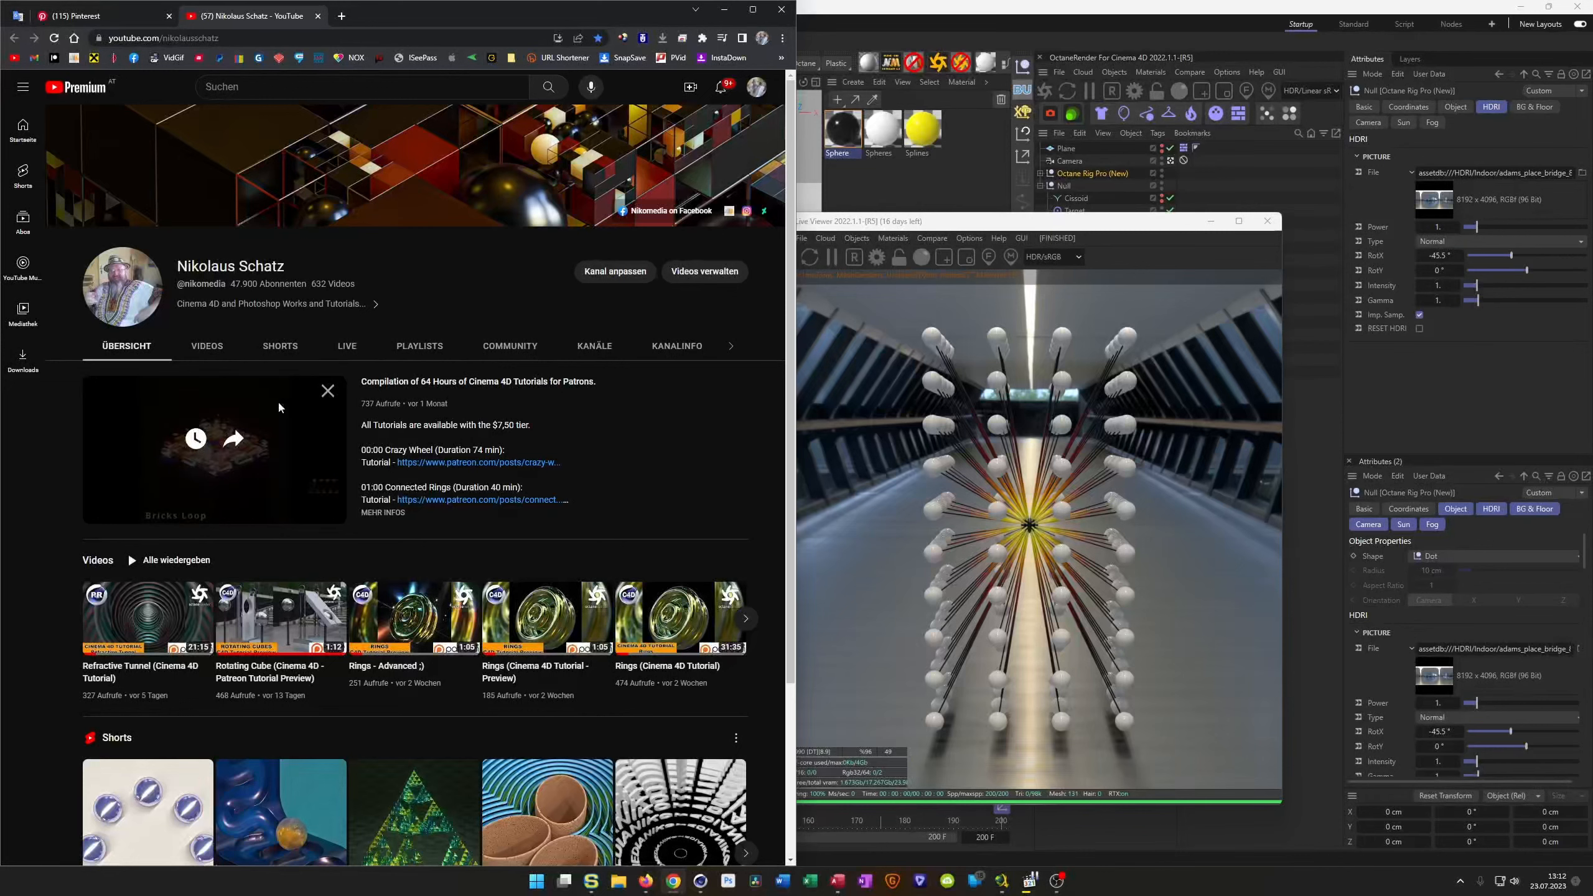
pyautogui.click(177, 453)
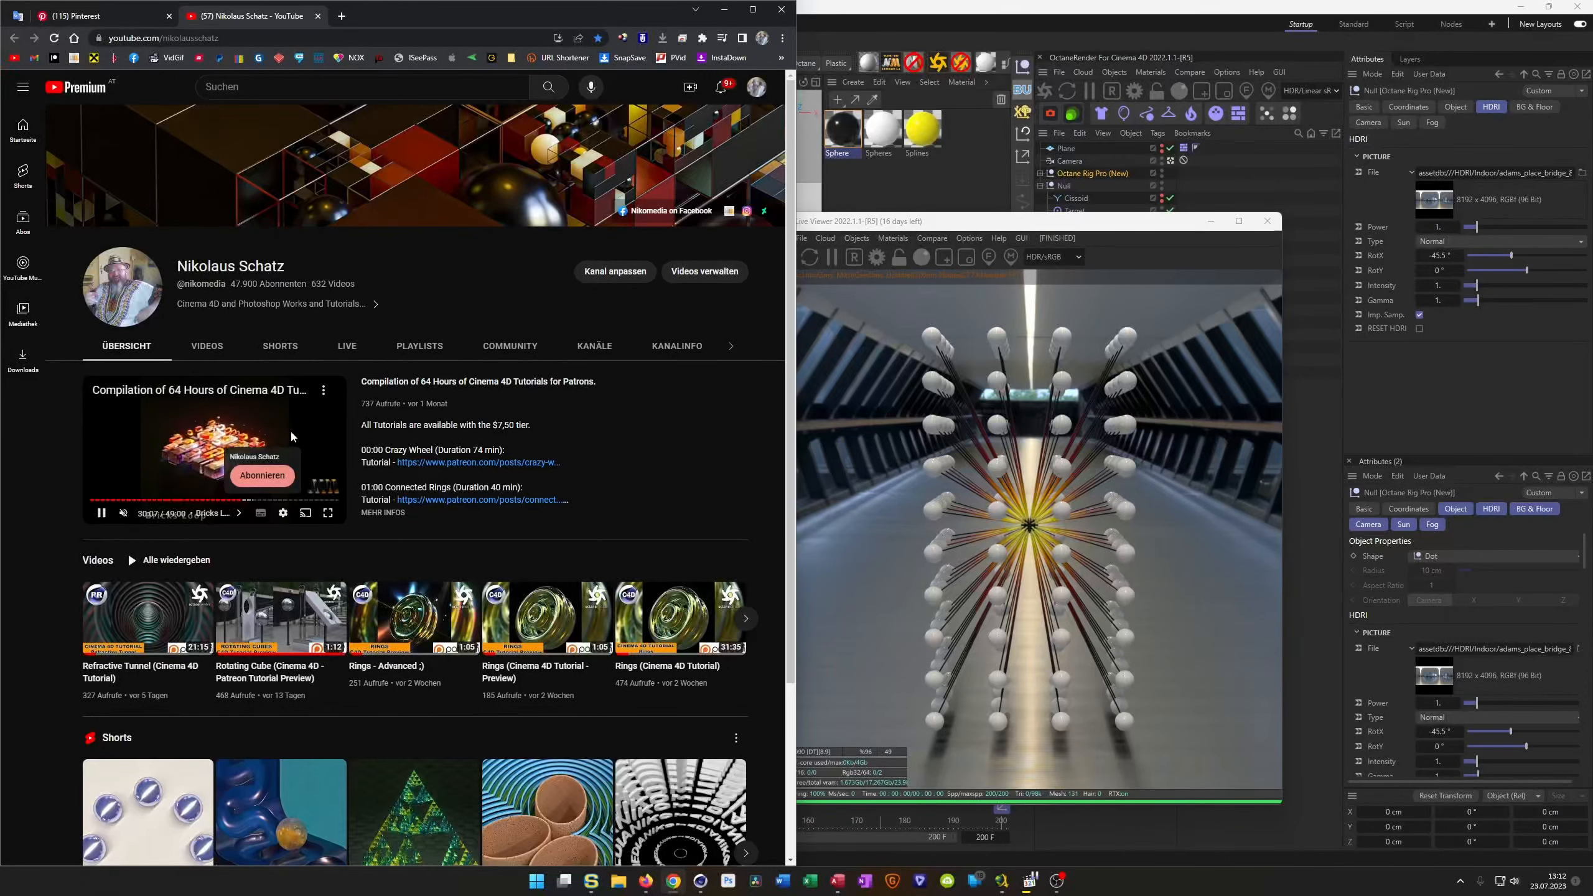
pyautogui.click(256, 501)
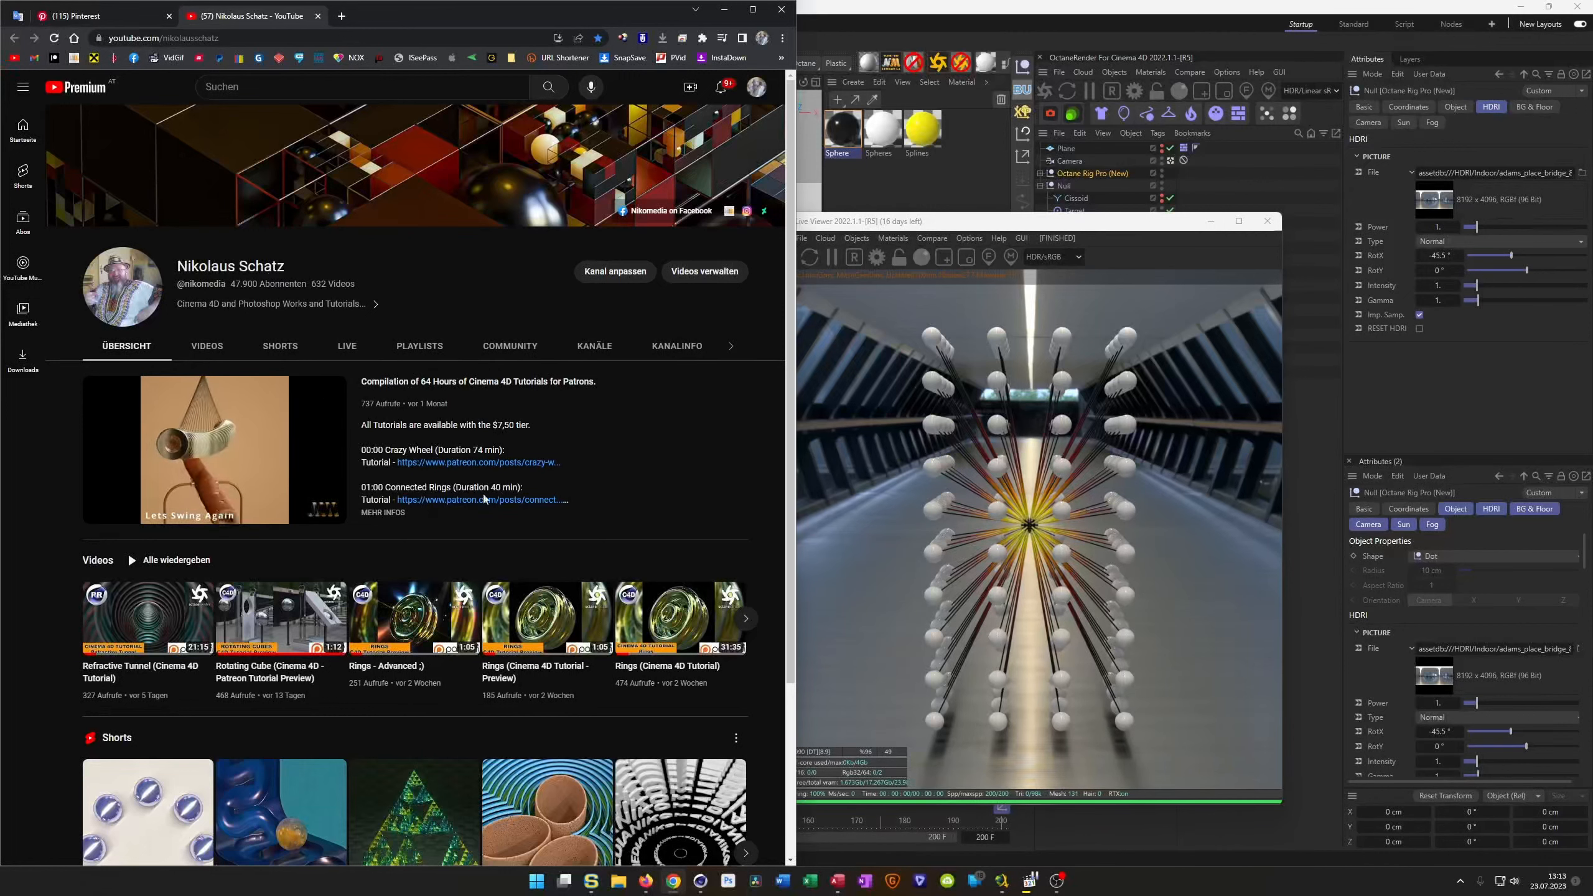
# Open the compilation video's page and read through the full description listing the tutorials with their durations.
pyautogui.click(472, 516)
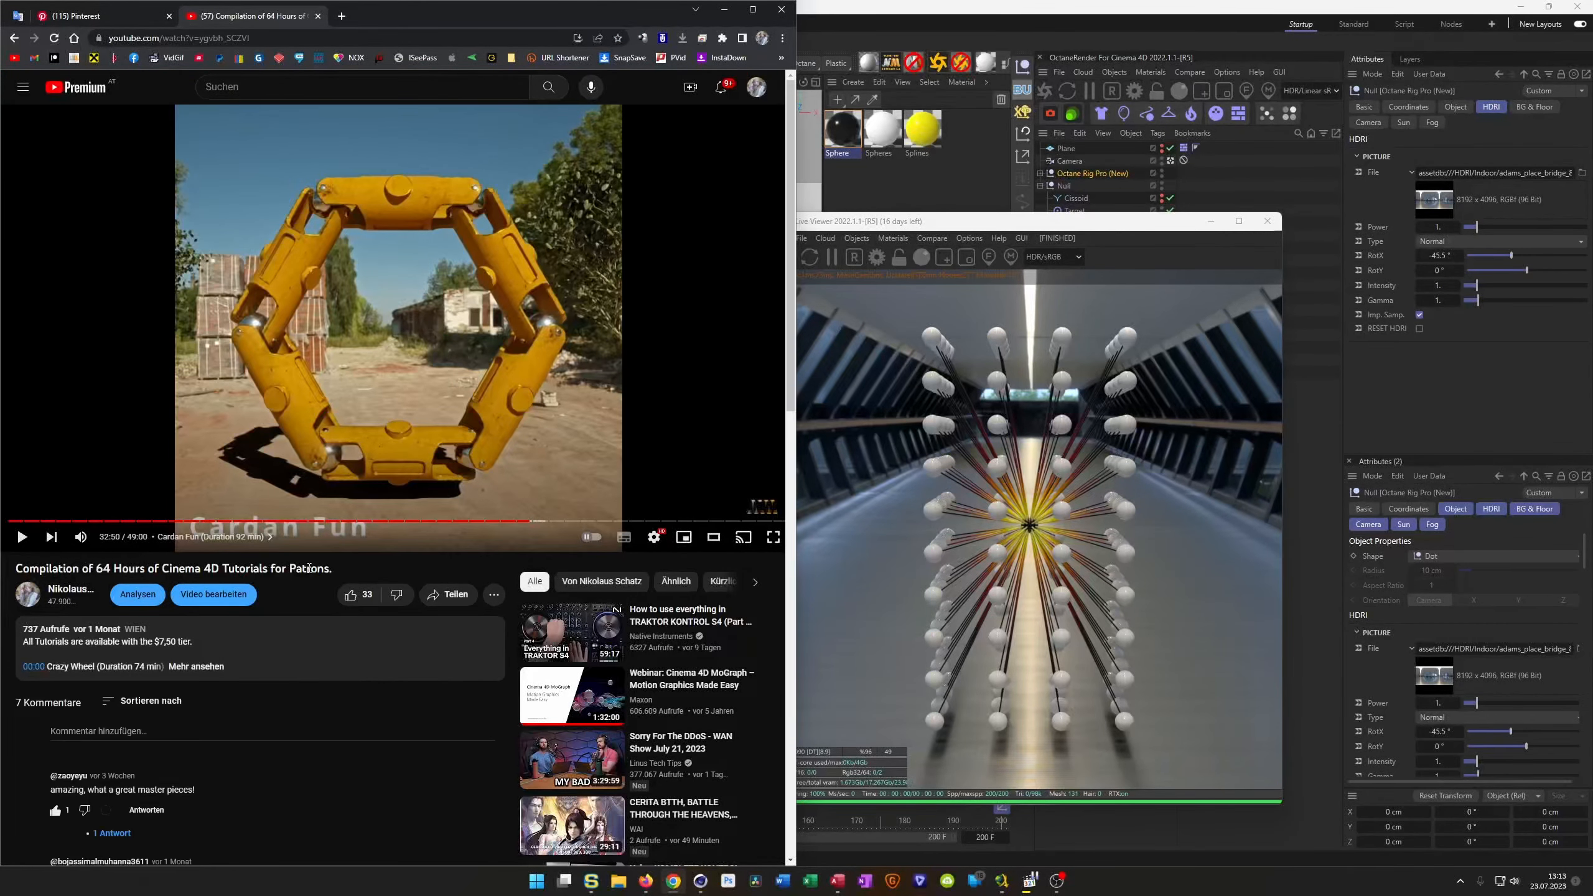
pyautogui.click(217, 667)
pyautogui.scroll(-7, 261, 645)
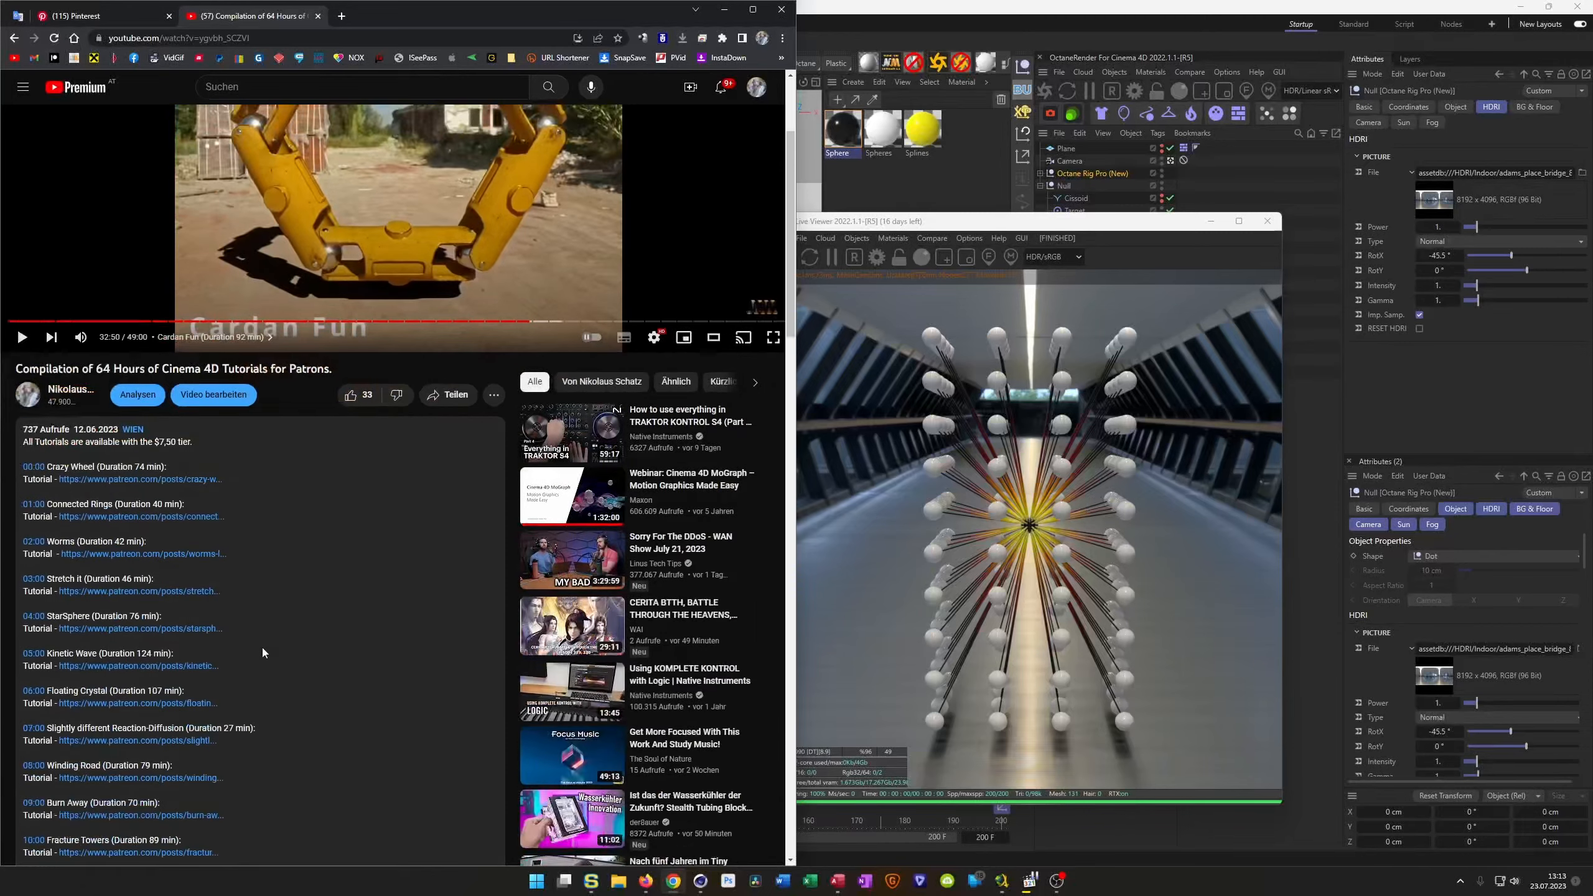
pyautogui.scroll(-5, 48, 648)
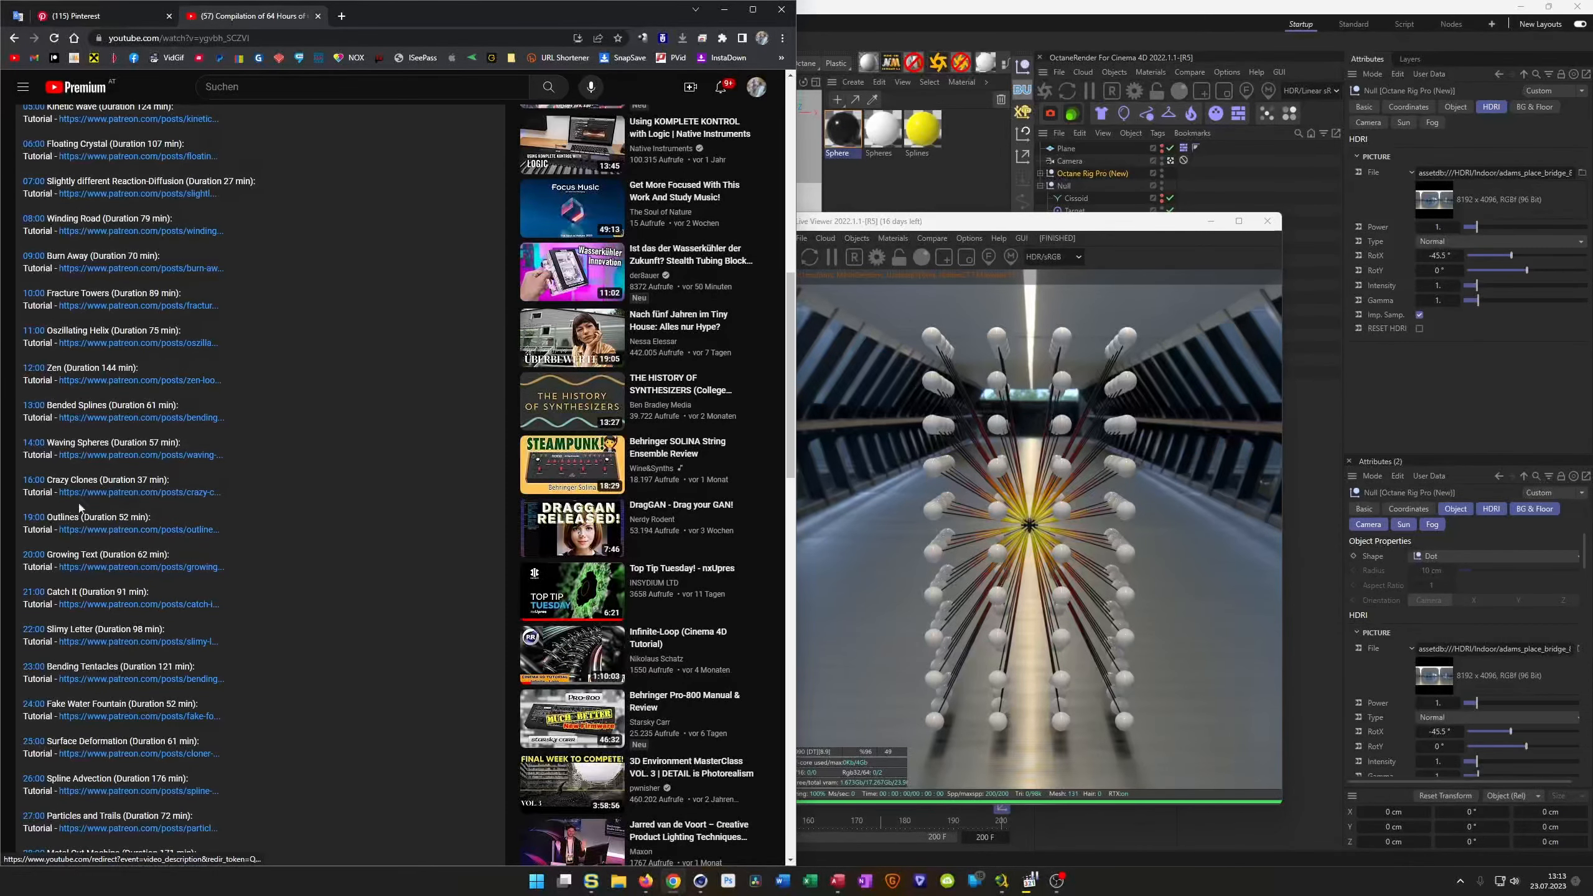
pyautogui.scroll(-7, 151, 561)
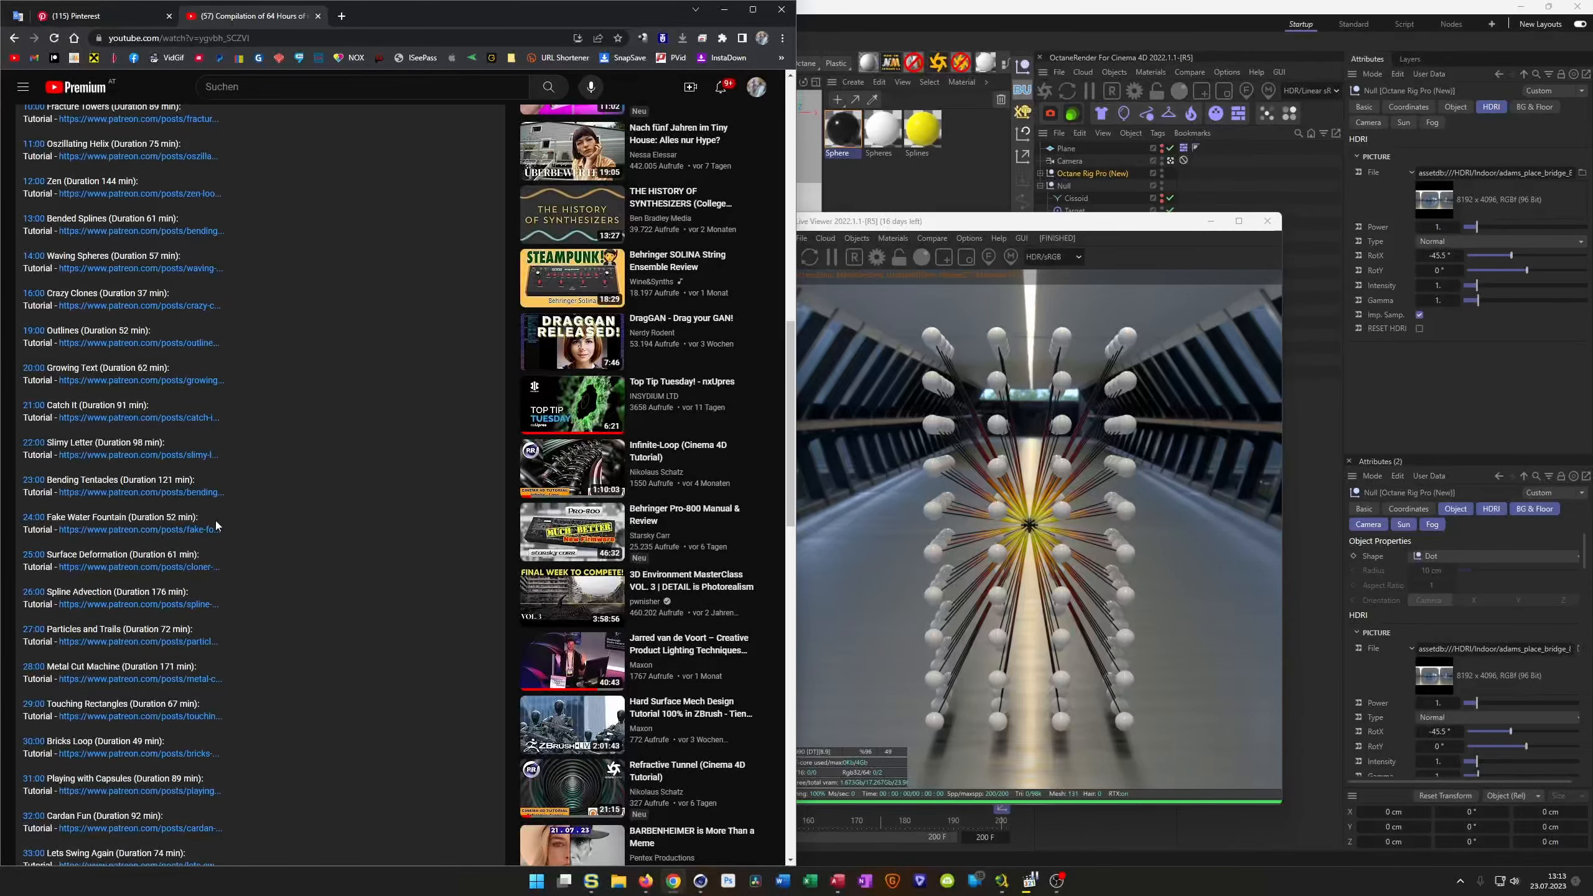
pyautogui.scroll(20, 216, 520)
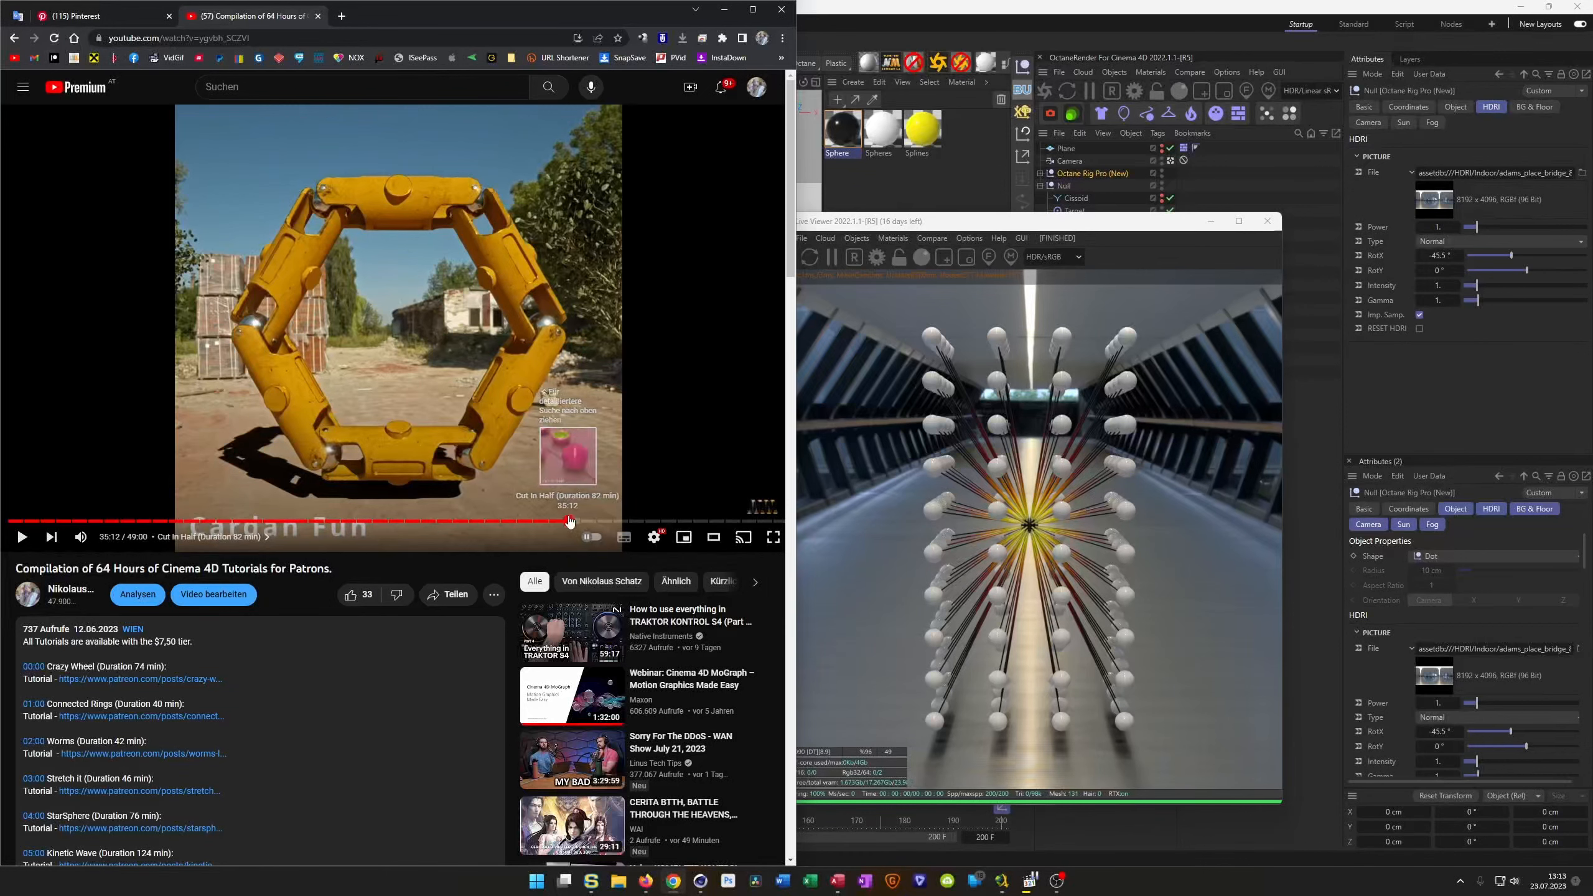
# Play the compilation from the Cut in Half chapter at 35:12 and pause it after a few seconds.
pyautogui.click(569, 521)
pyautogui.click(514, 455)
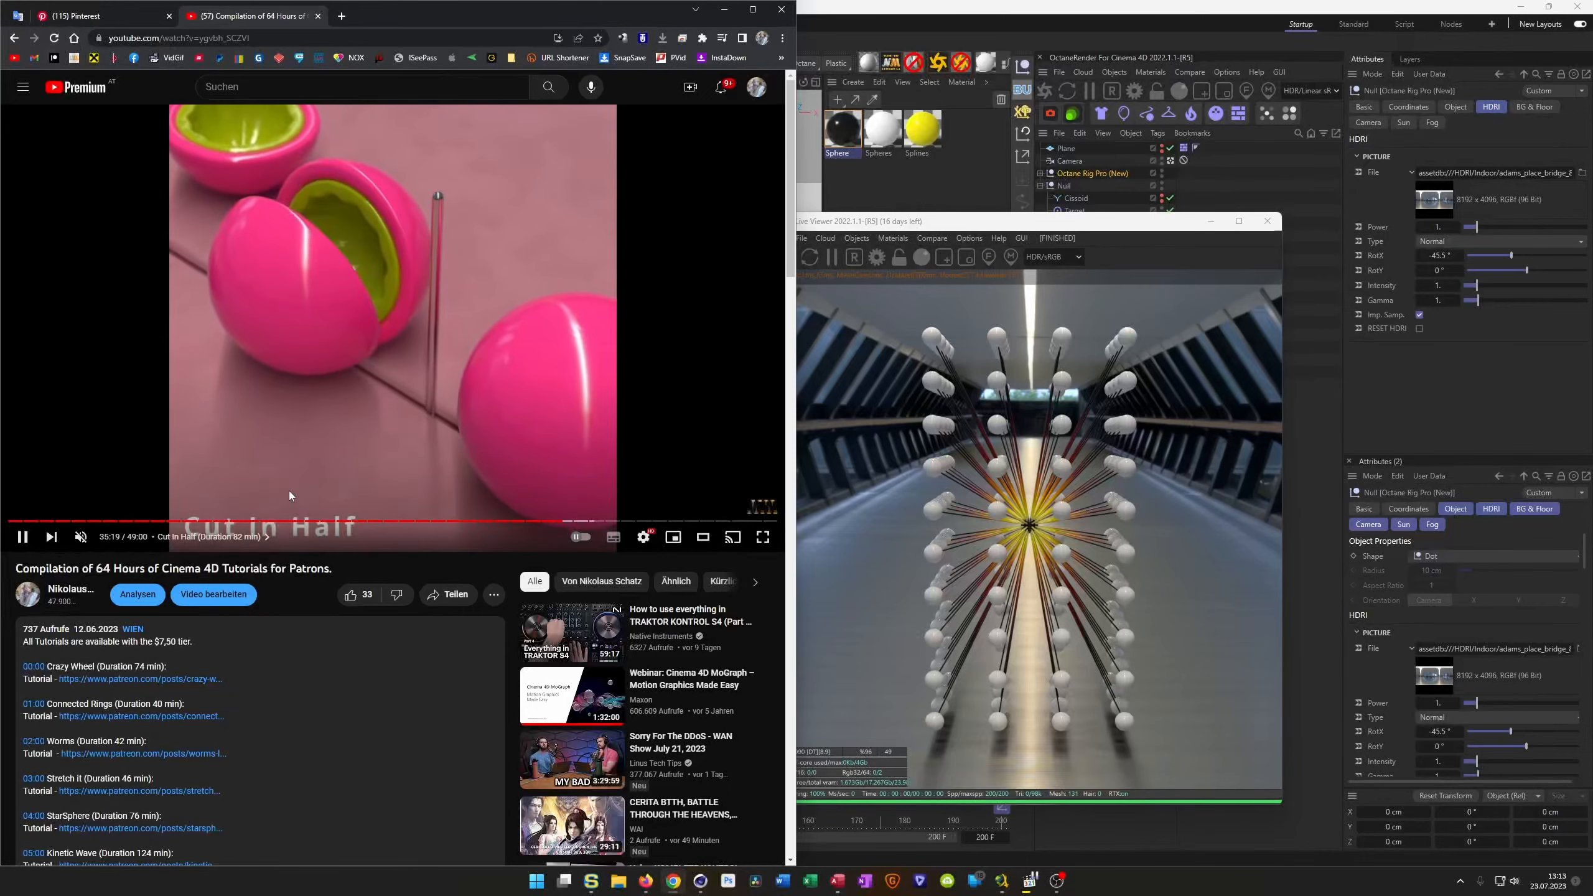
pyautogui.click(251, 449)
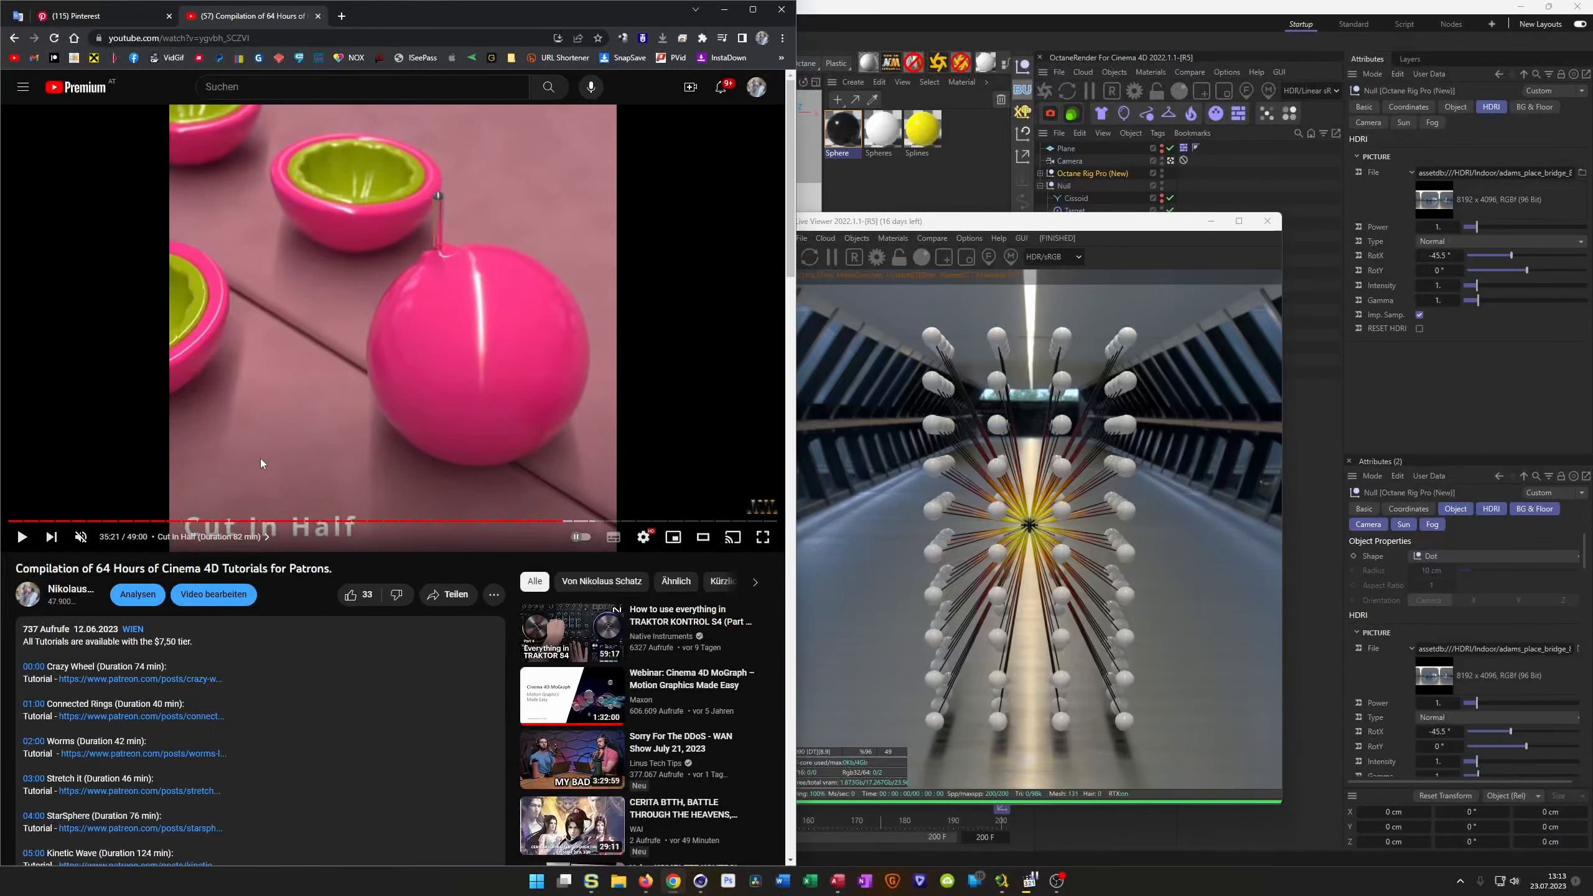